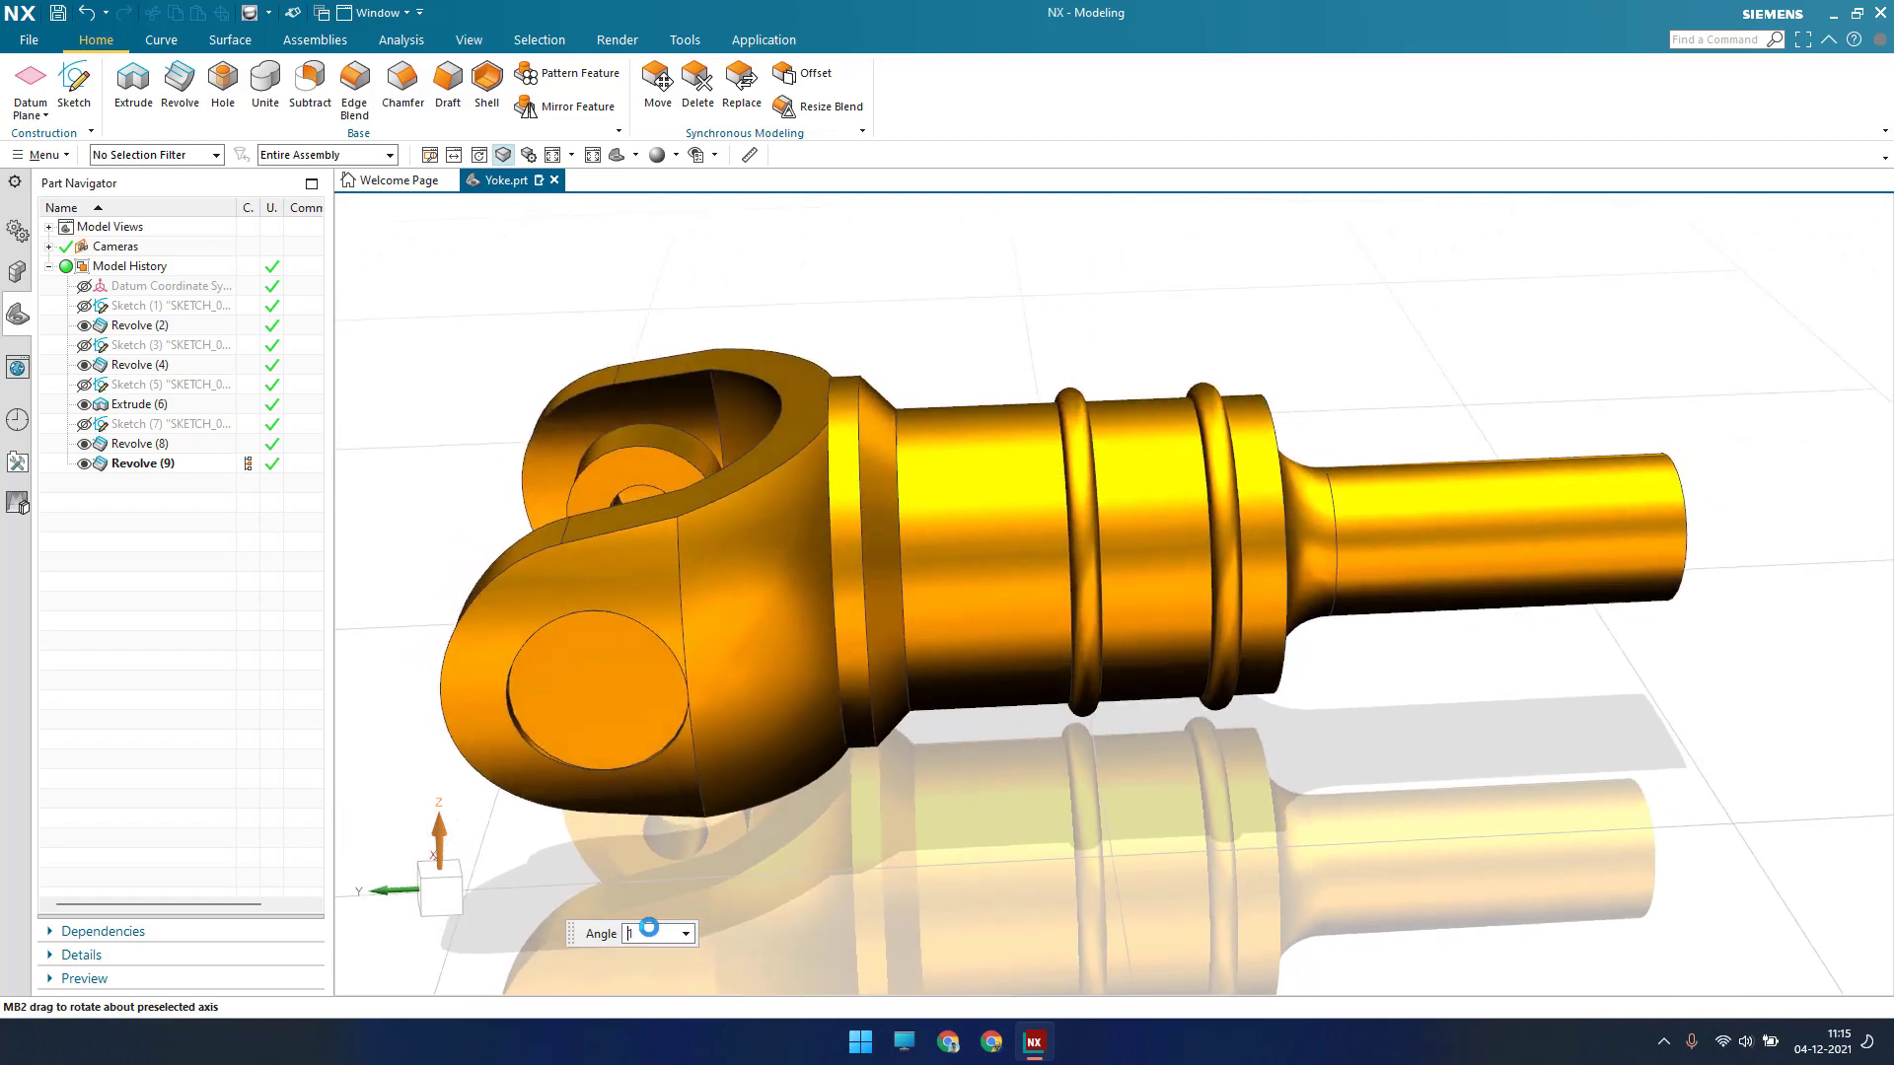
pyautogui.moveTo(648, 927); pyautogui.dragTo(648, 927, button='middle')
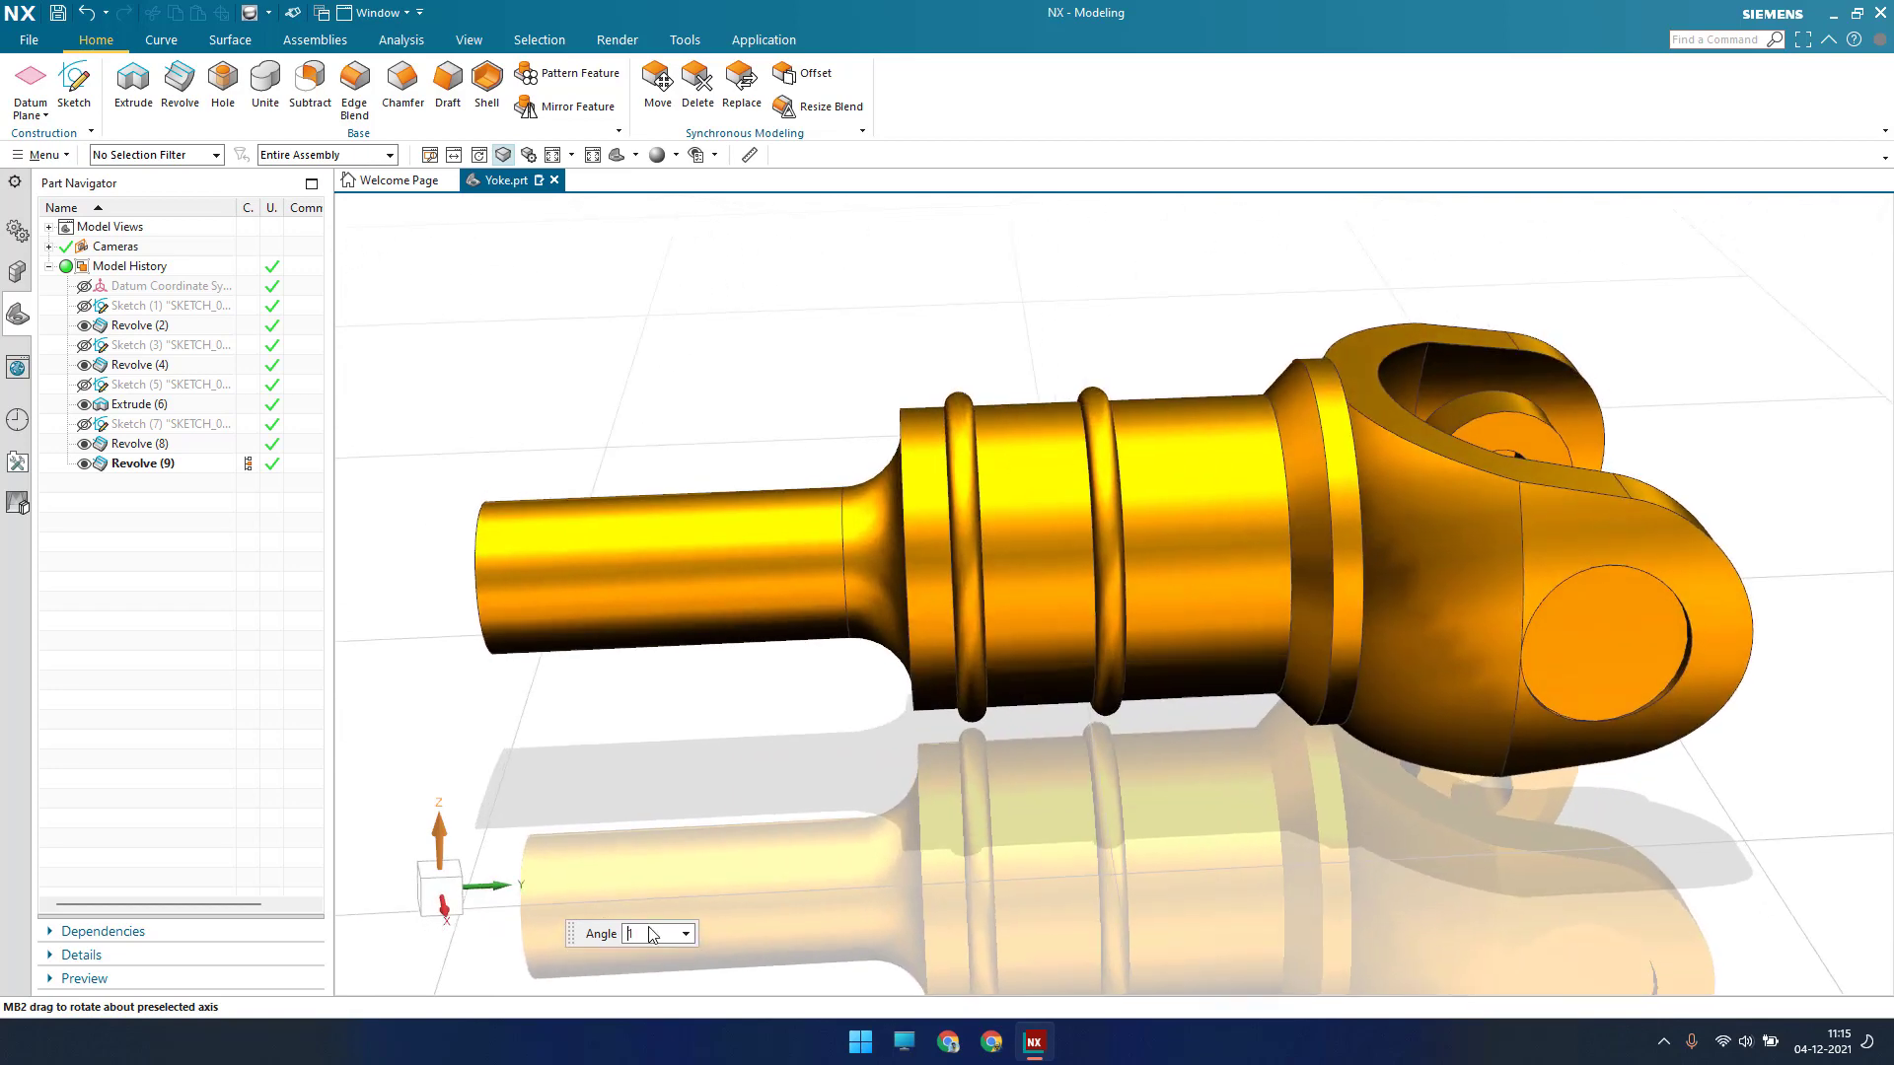
pyautogui.moveTo(651, 934); pyautogui.dragTo(654, 937, button='middle')
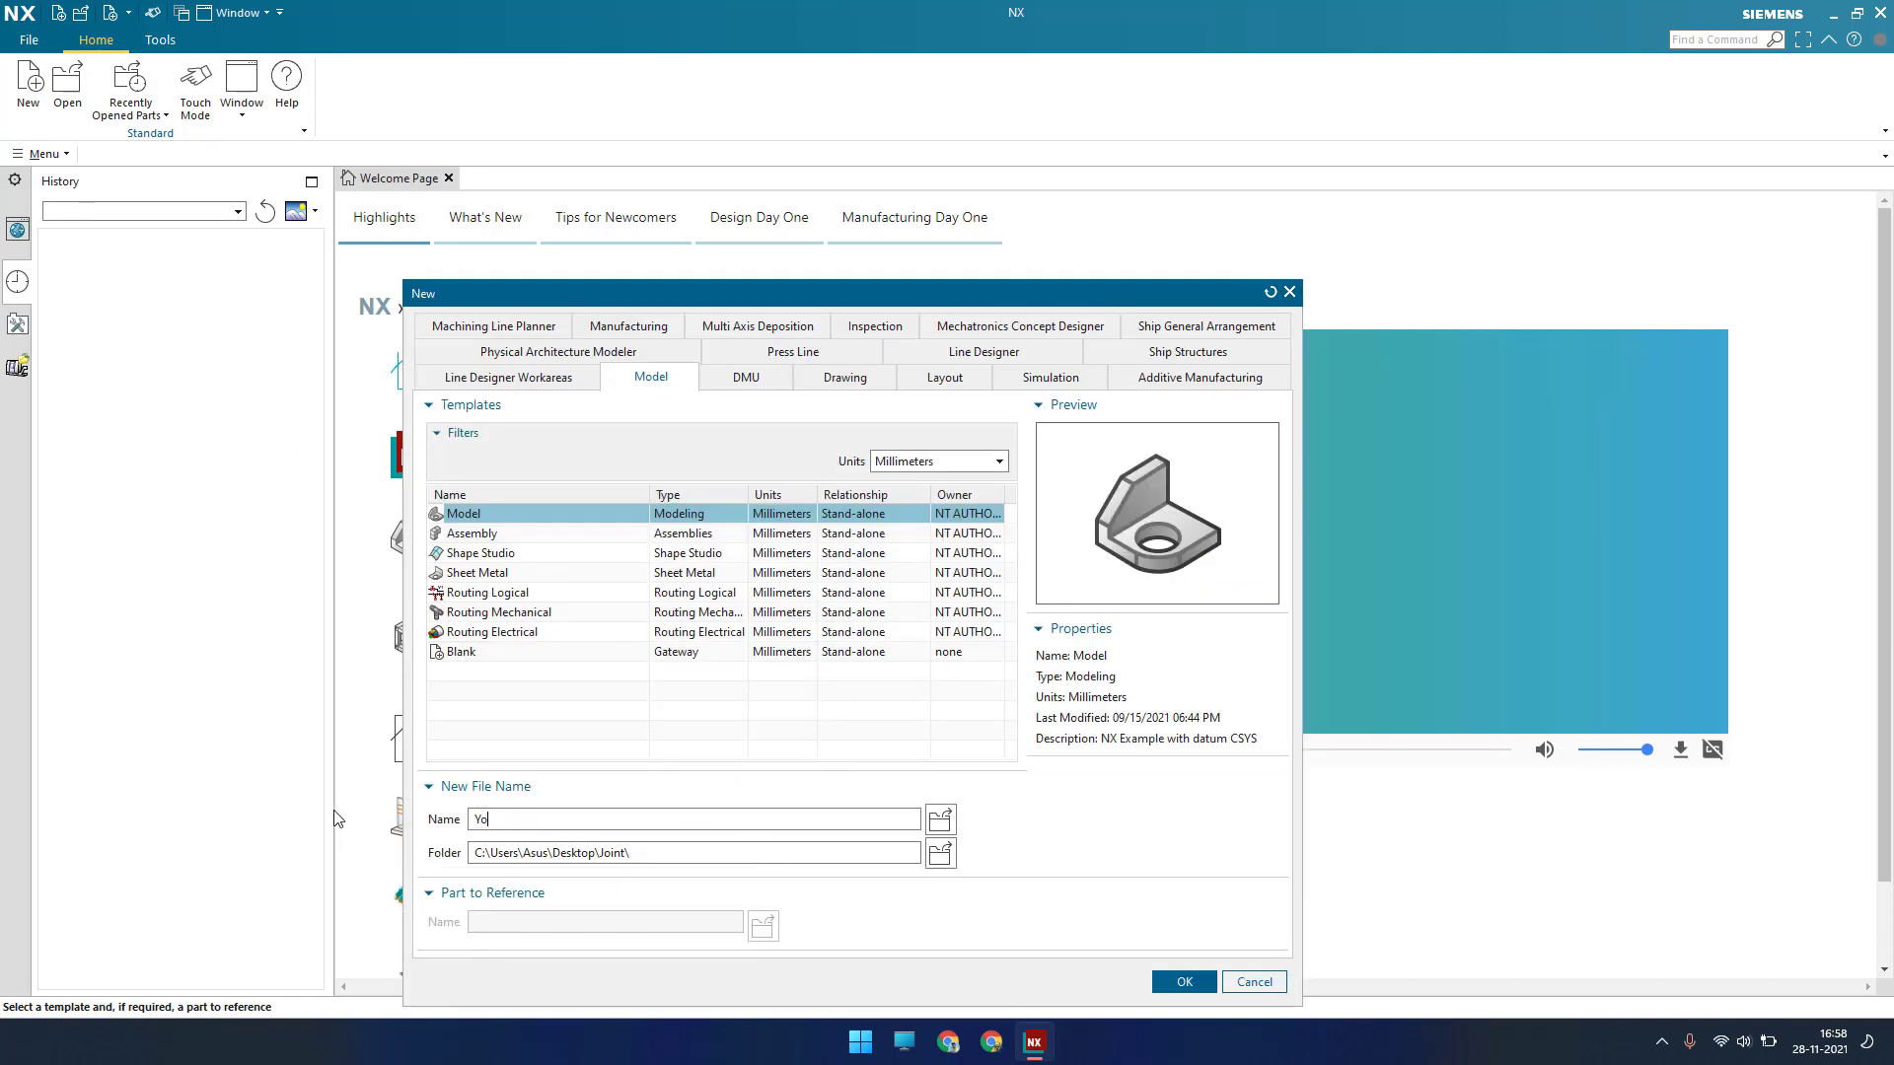
# Create a millimetre Model part named Yoke and start a sketch on the YZ datum plane
pyautogui.press('Return')
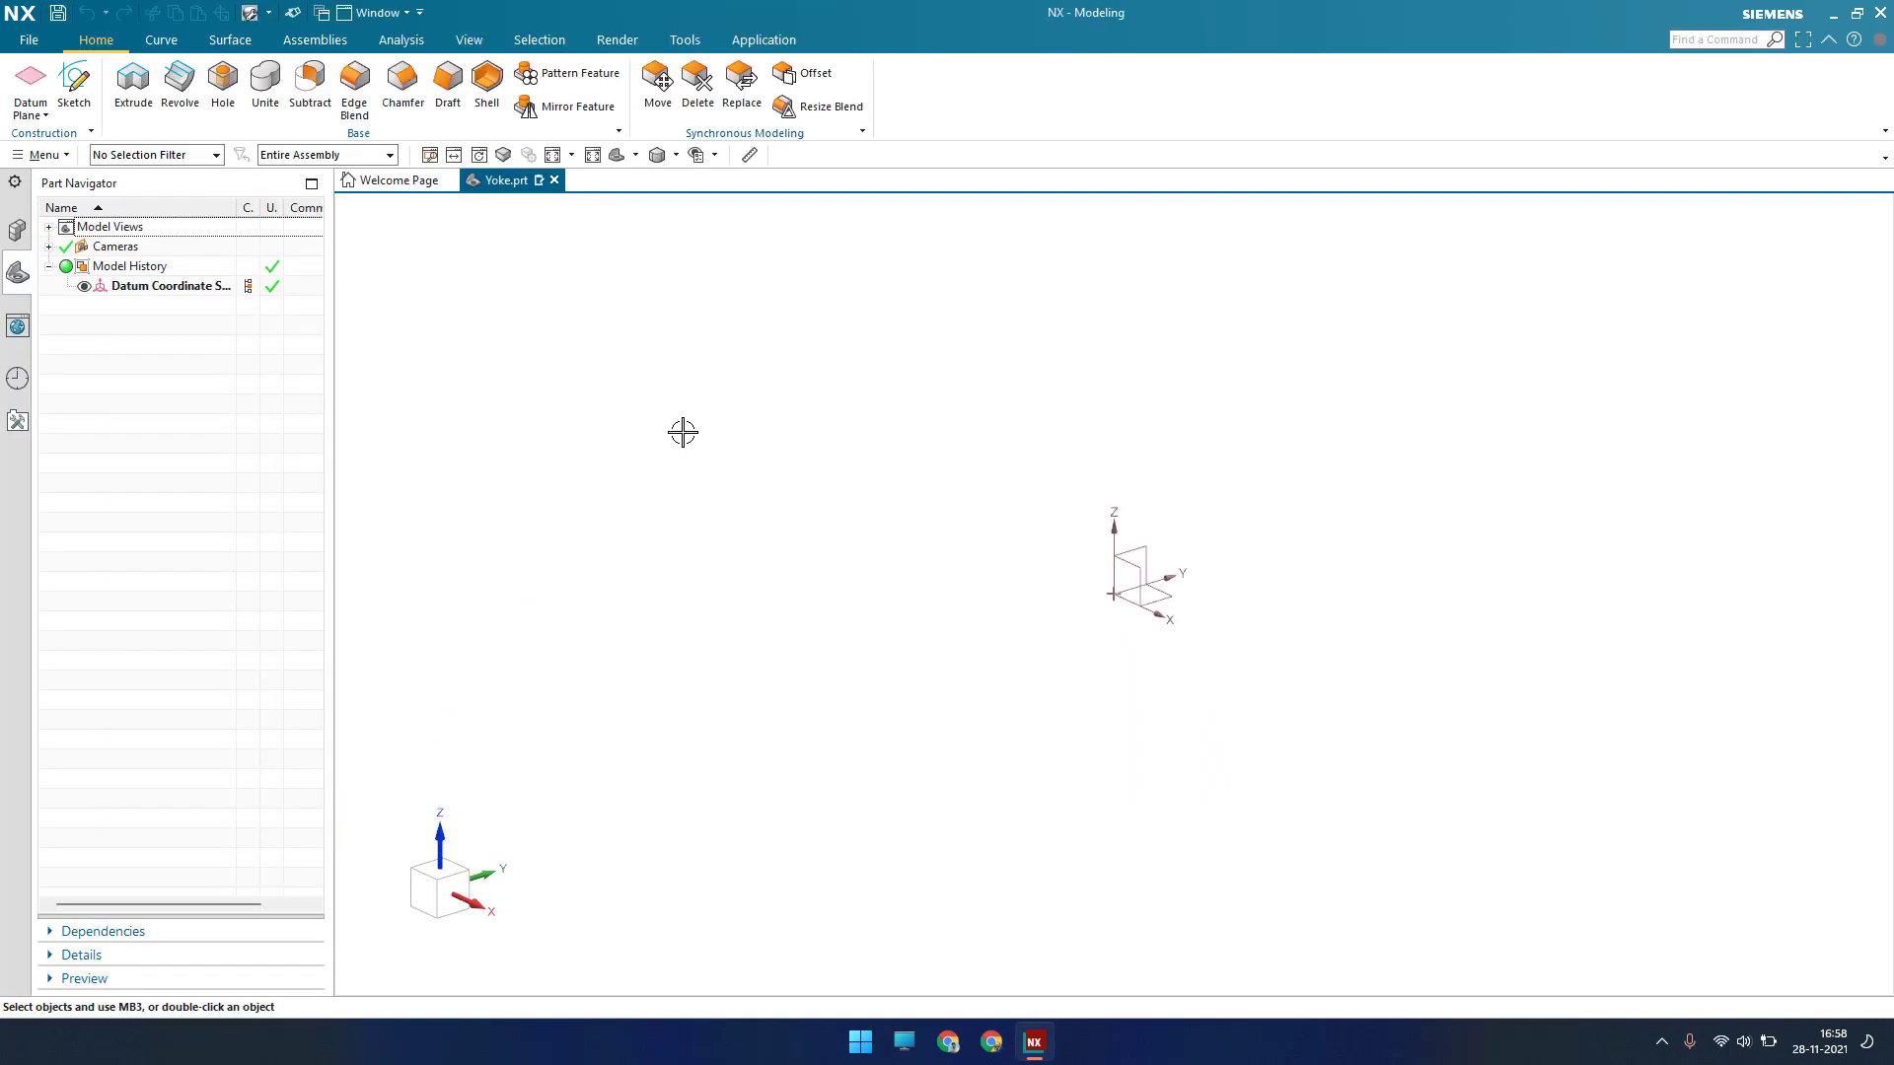
pyautogui.click(74, 81)
pyautogui.click(1144, 582)
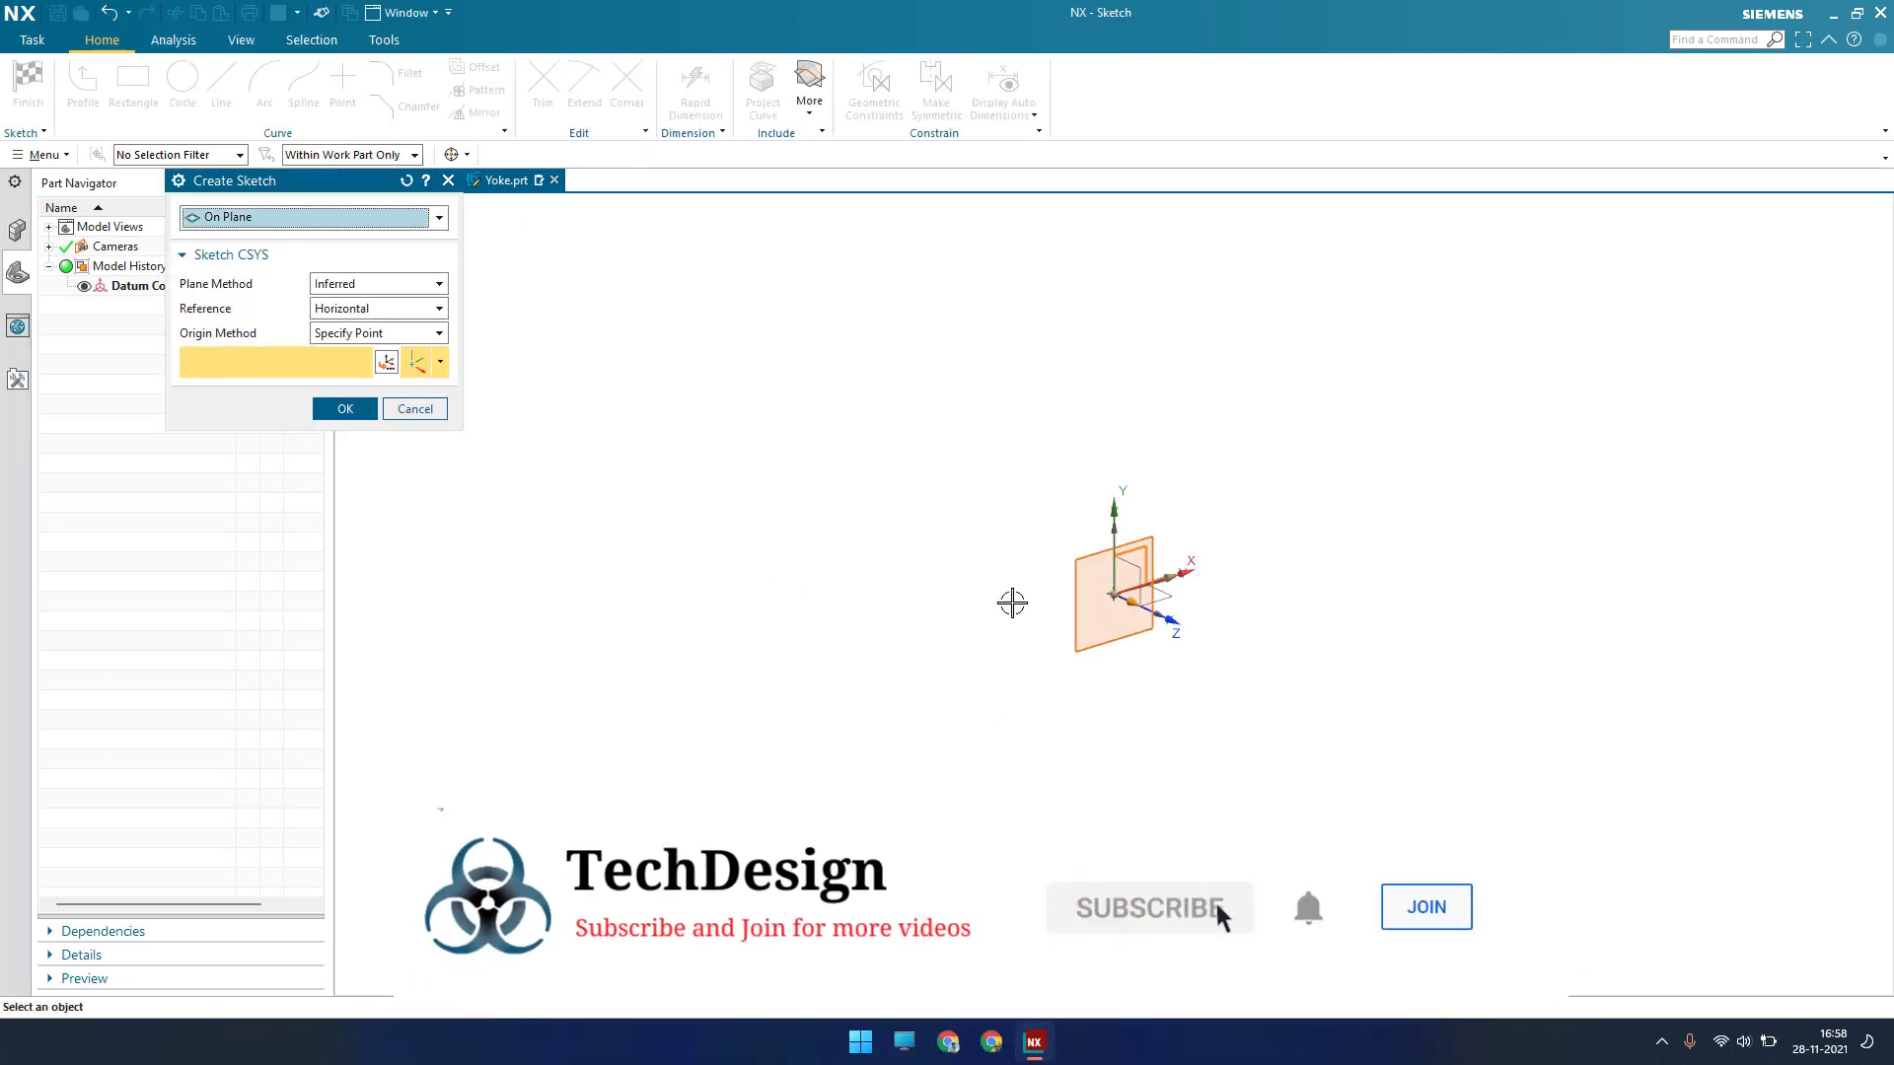
pyautogui.middleClick(926, 554)
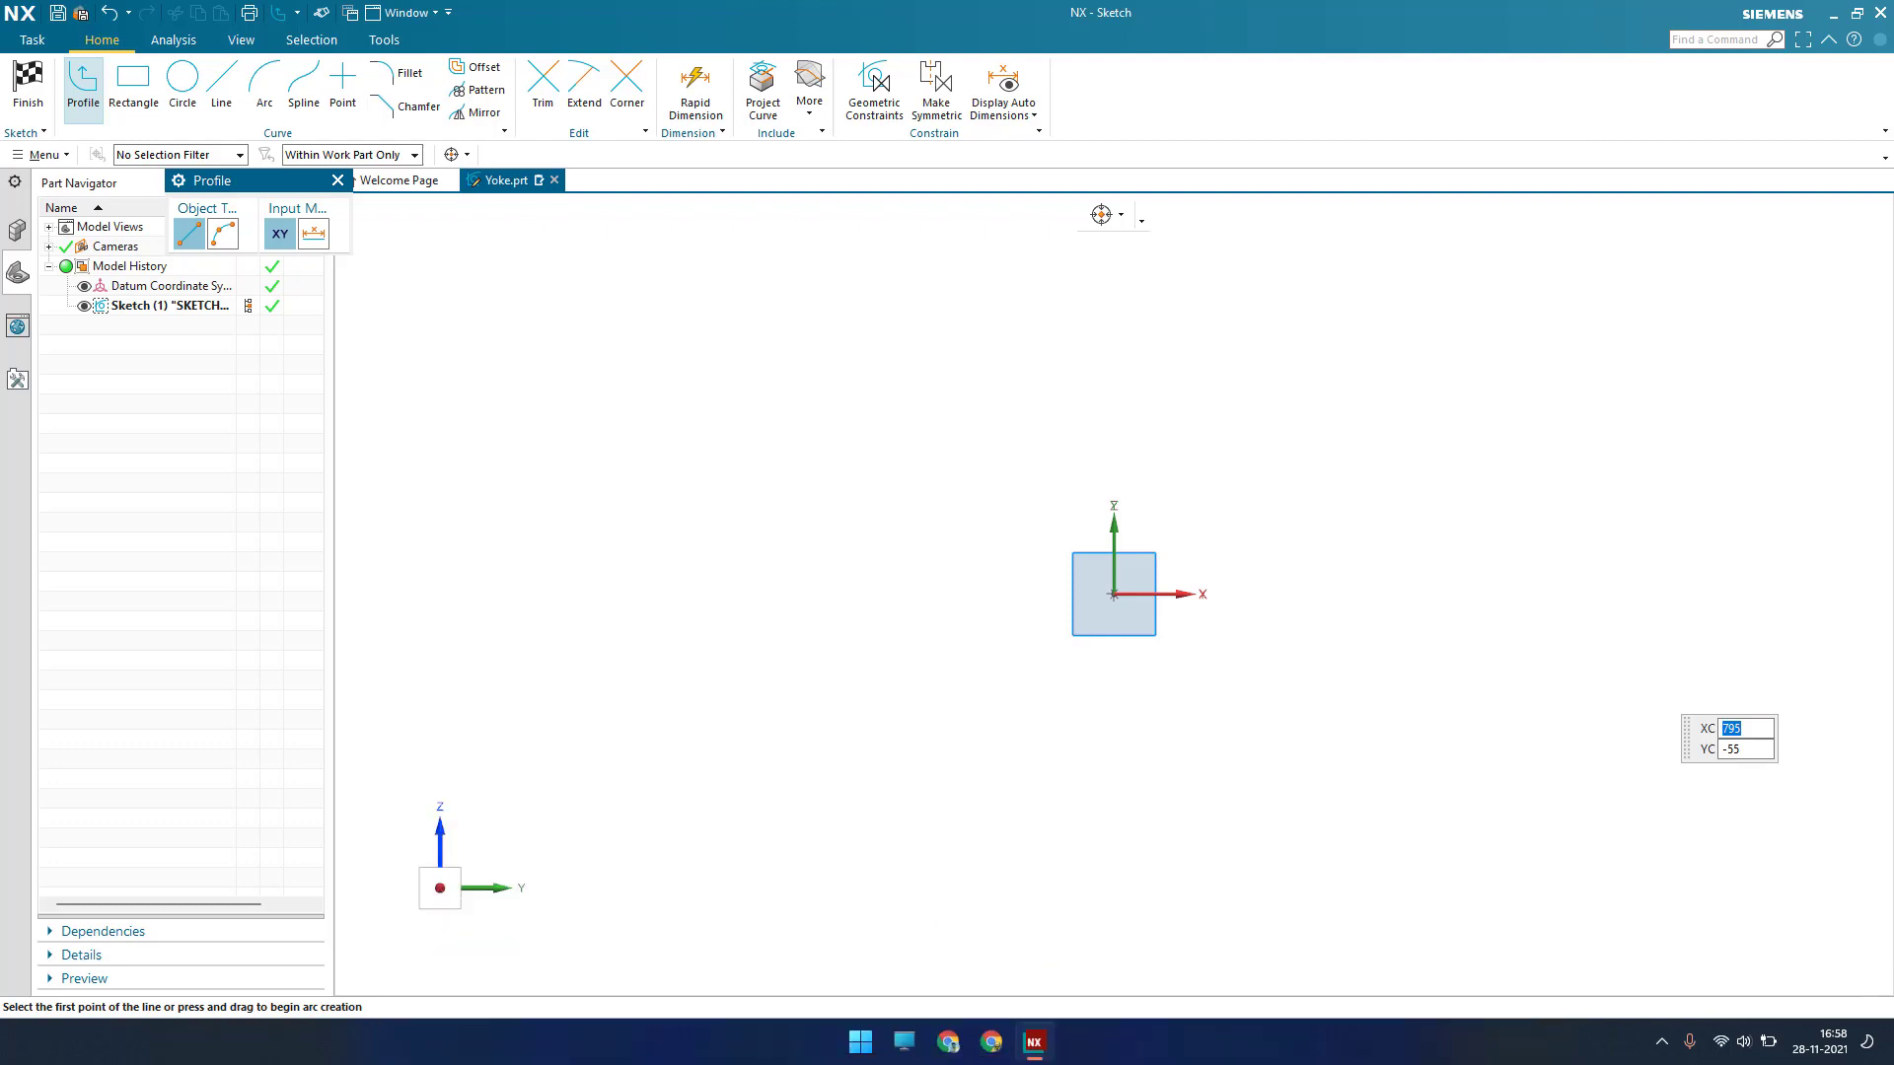
# Draw a vertical line about 95 mm long well to the left of the sketch origin
pyautogui.press('l')
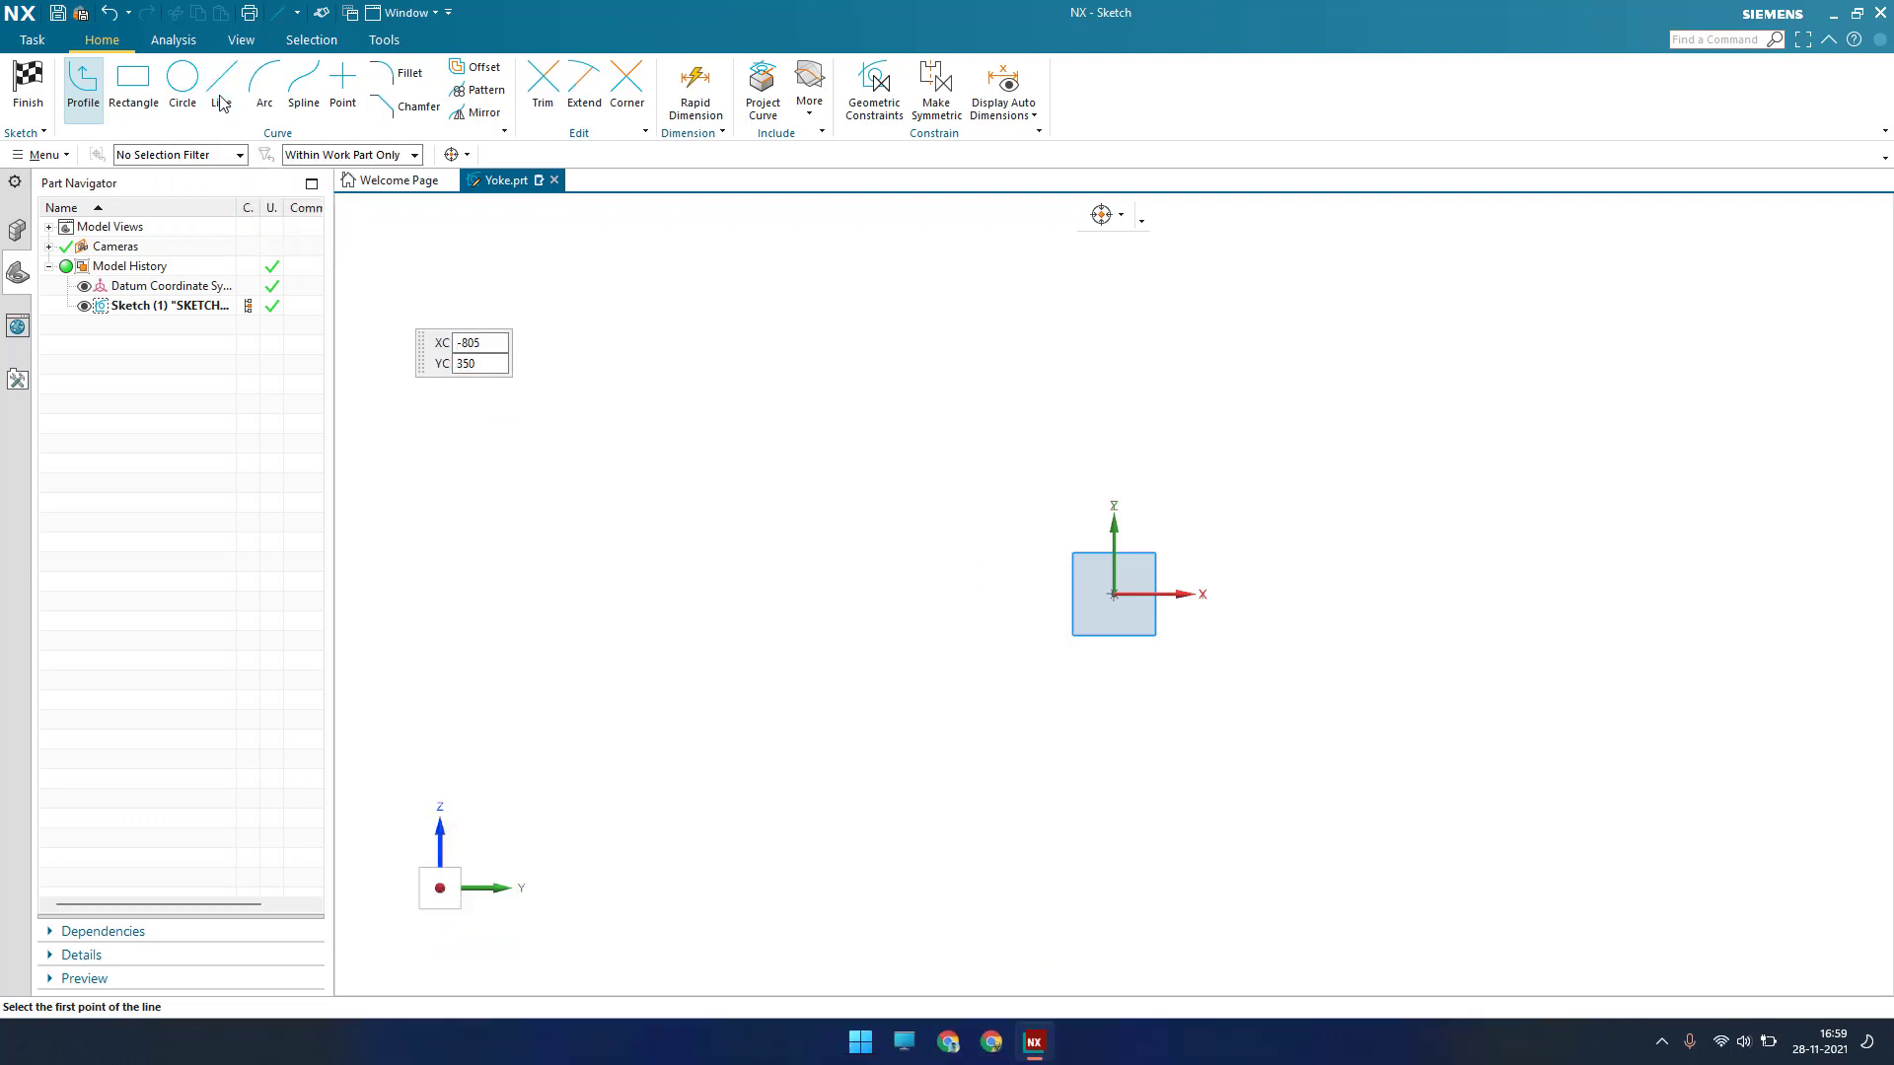
pyautogui.click(505, 600)
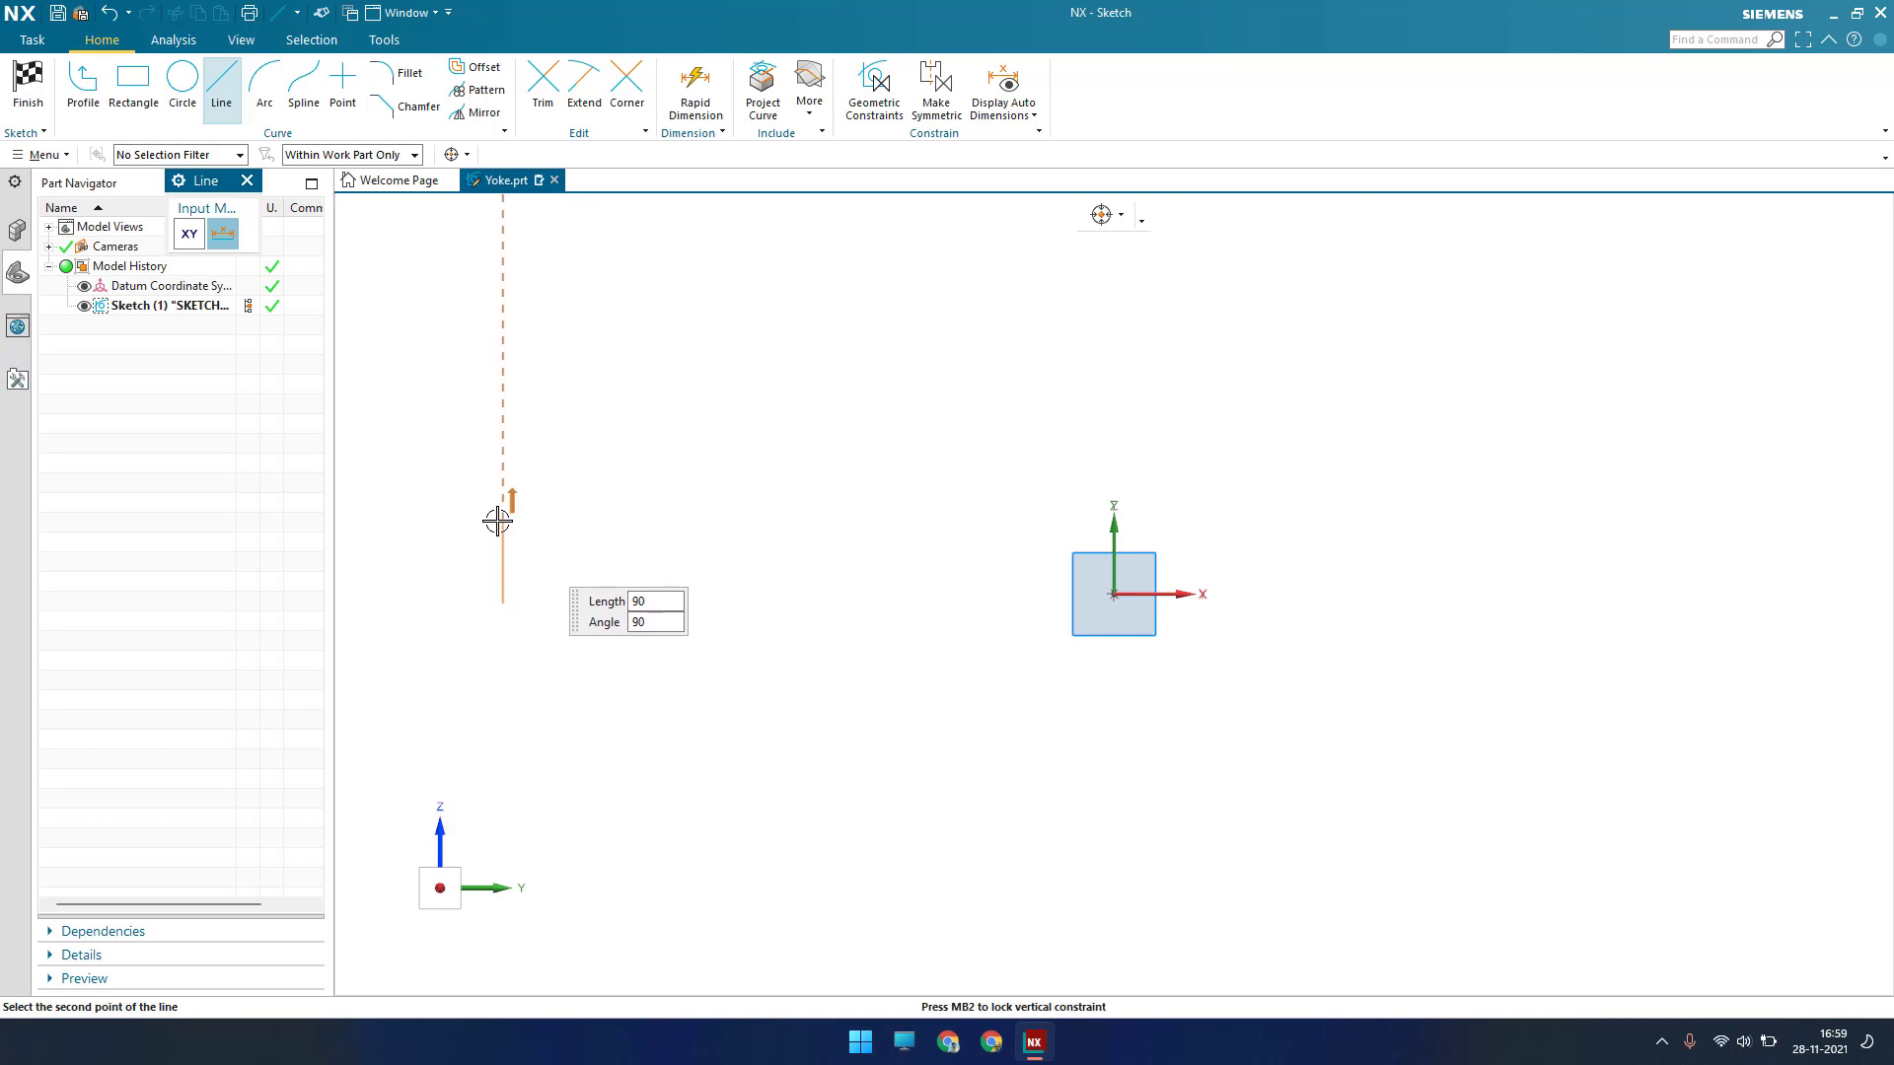
pyautogui.click(504, 513)
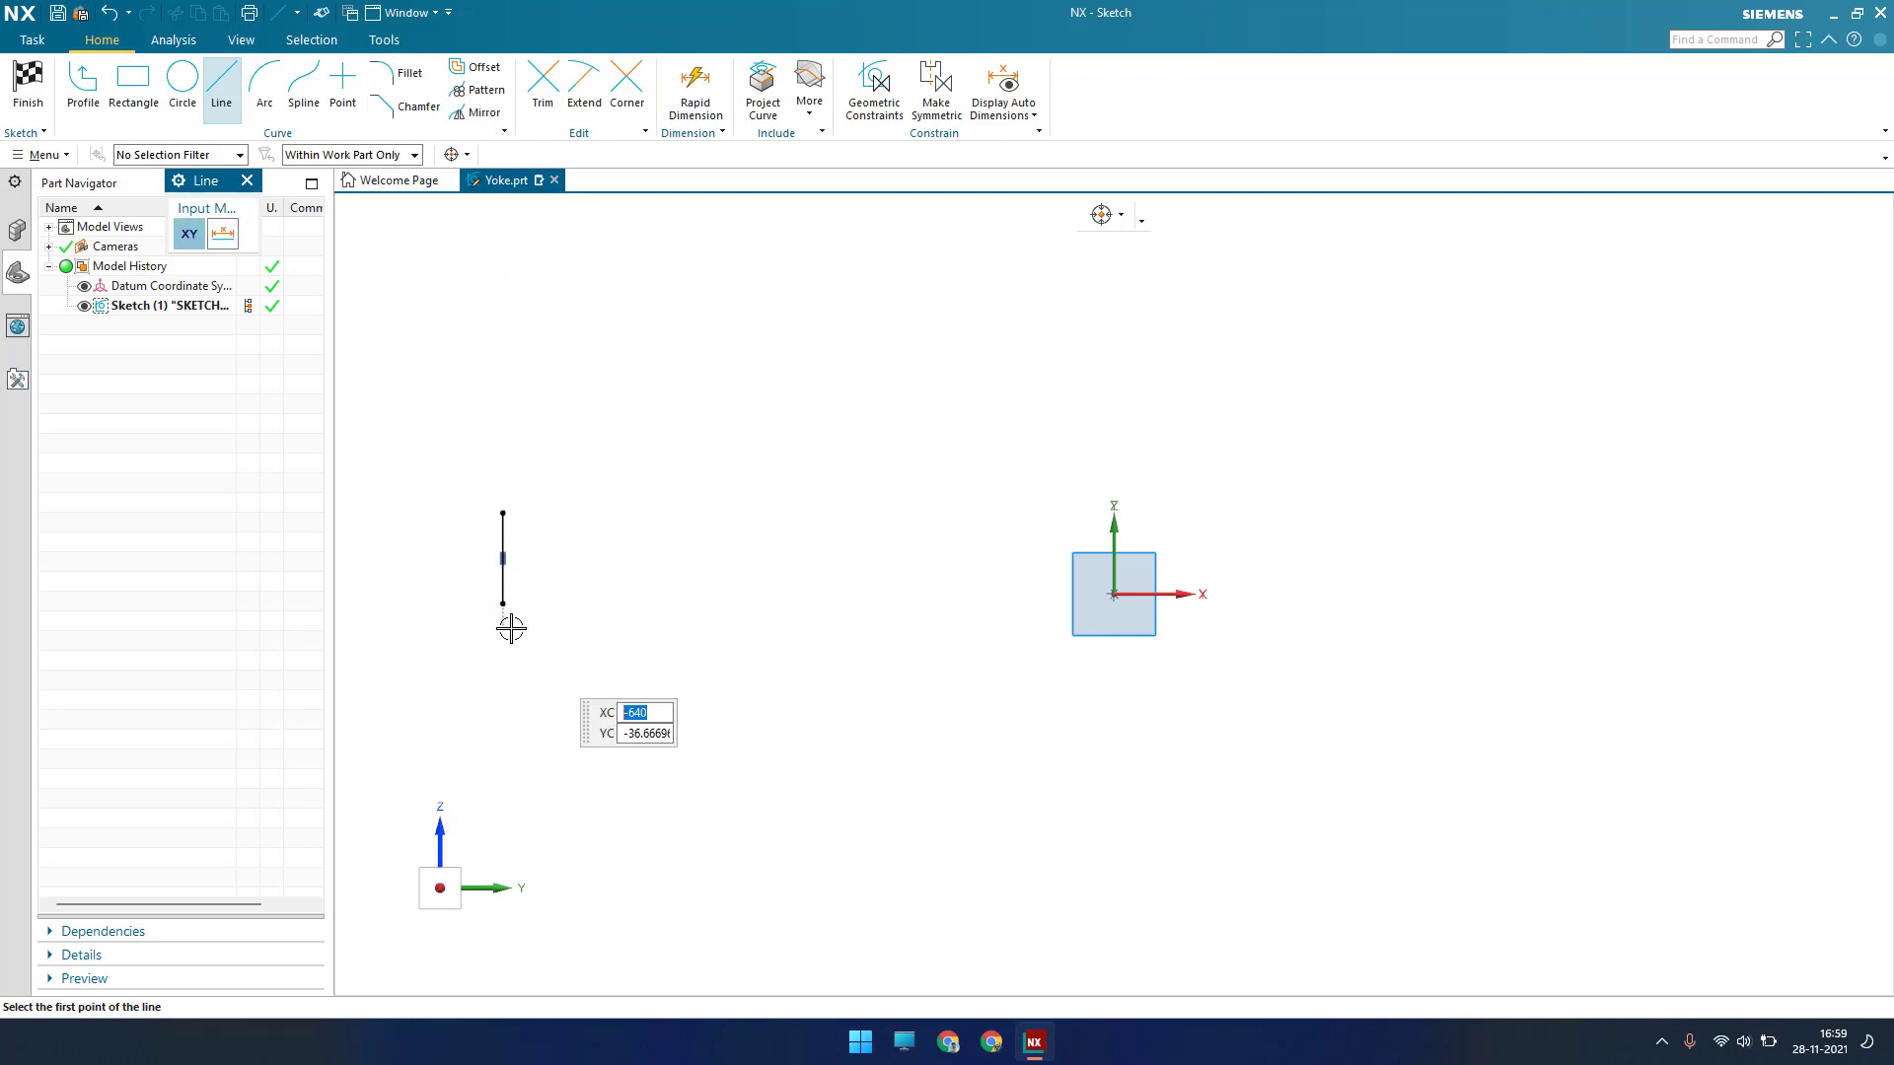
pyautogui.press('Escape')
# Dimension the vertical line's length and set it to 85 mm
pyautogui.press('d')
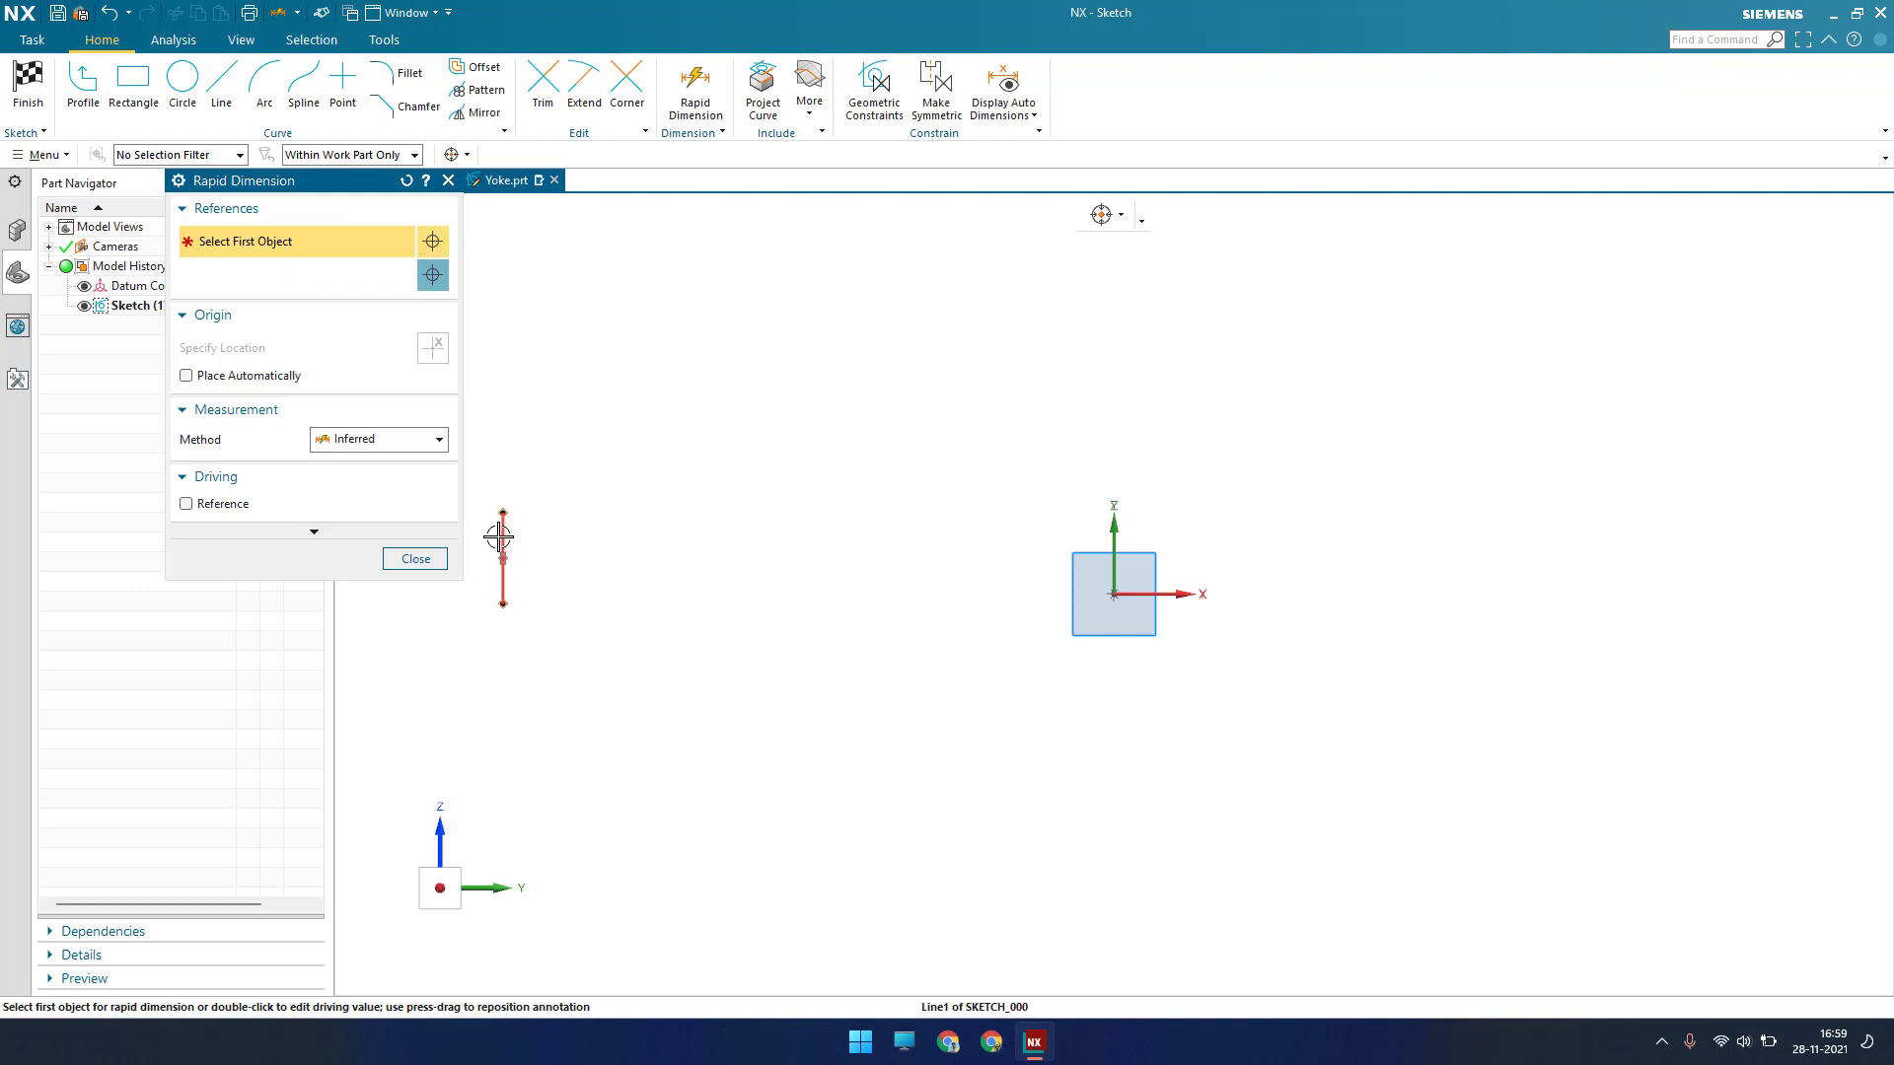
pyautogui.click(503, 541)
pyautogui.click(465, 669)
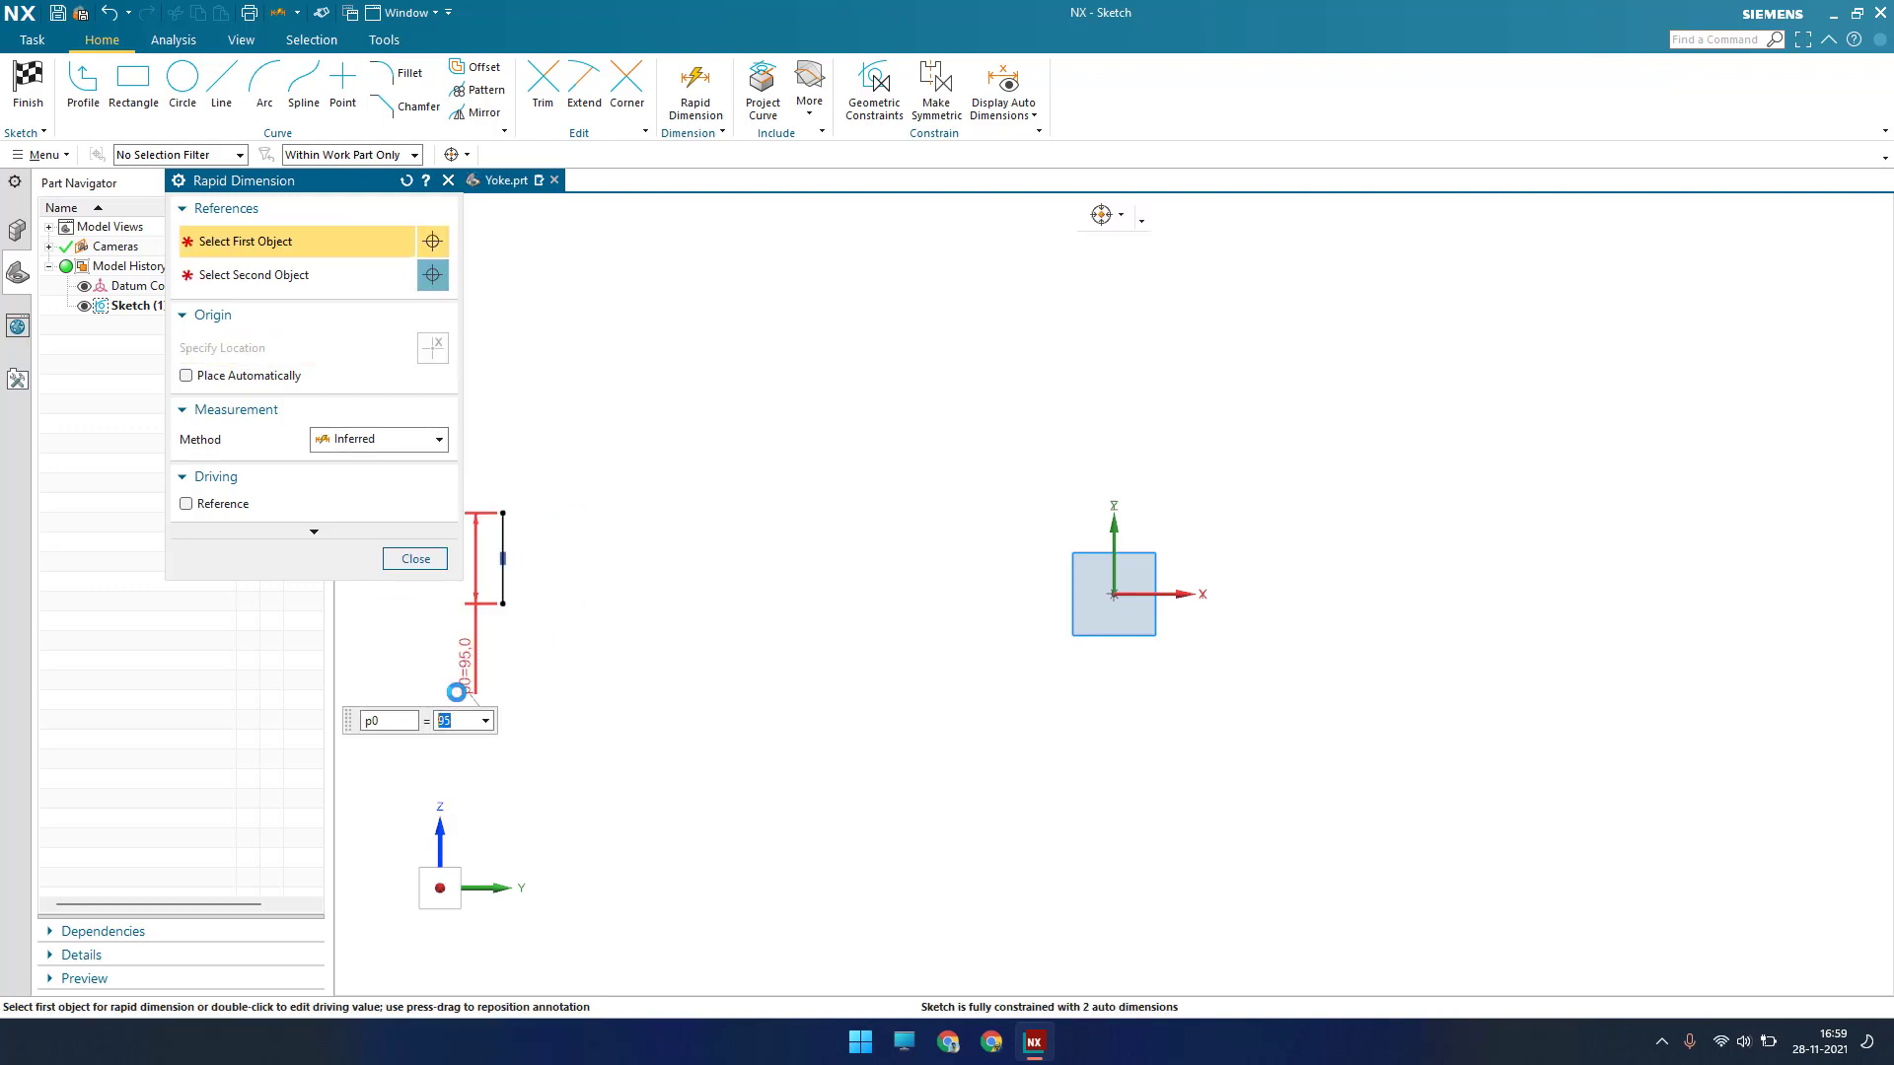
pyautogui.write('85')
pyautogui.press('Return')
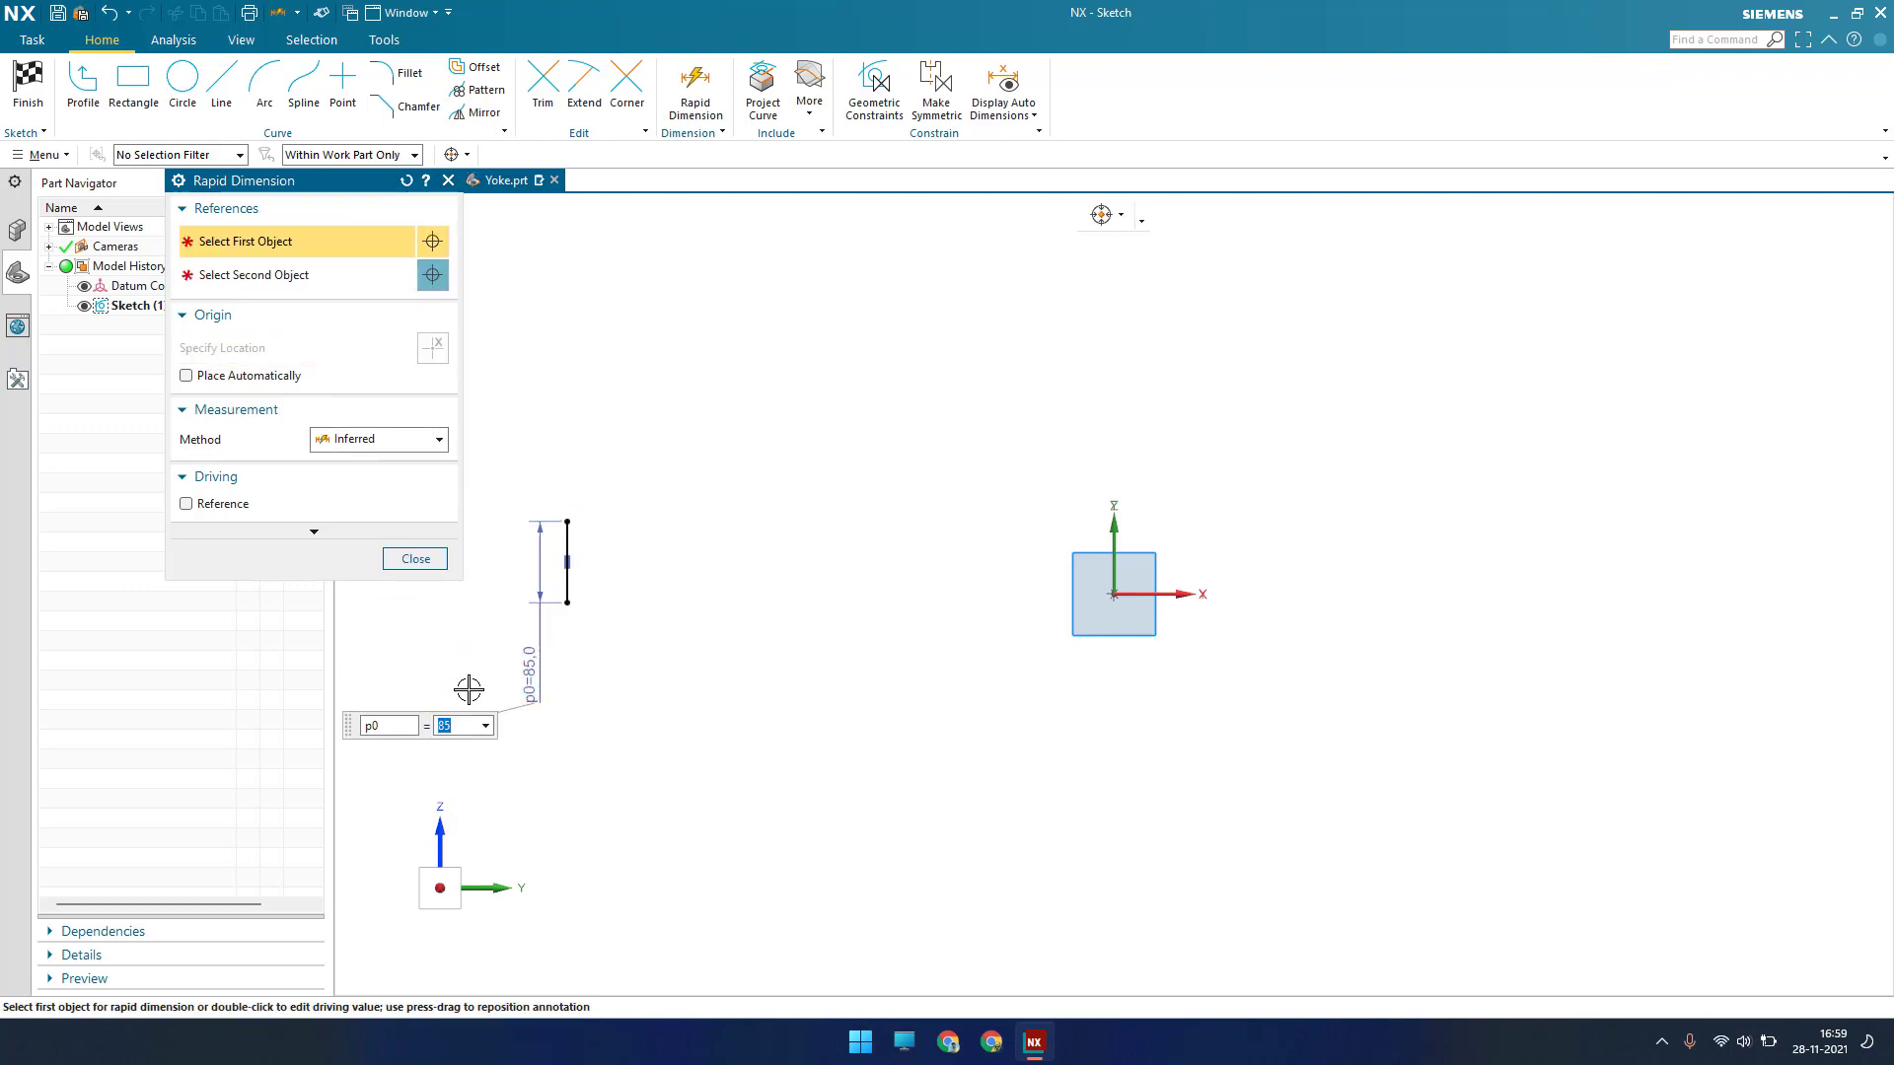
pyautogui.press('Escape')
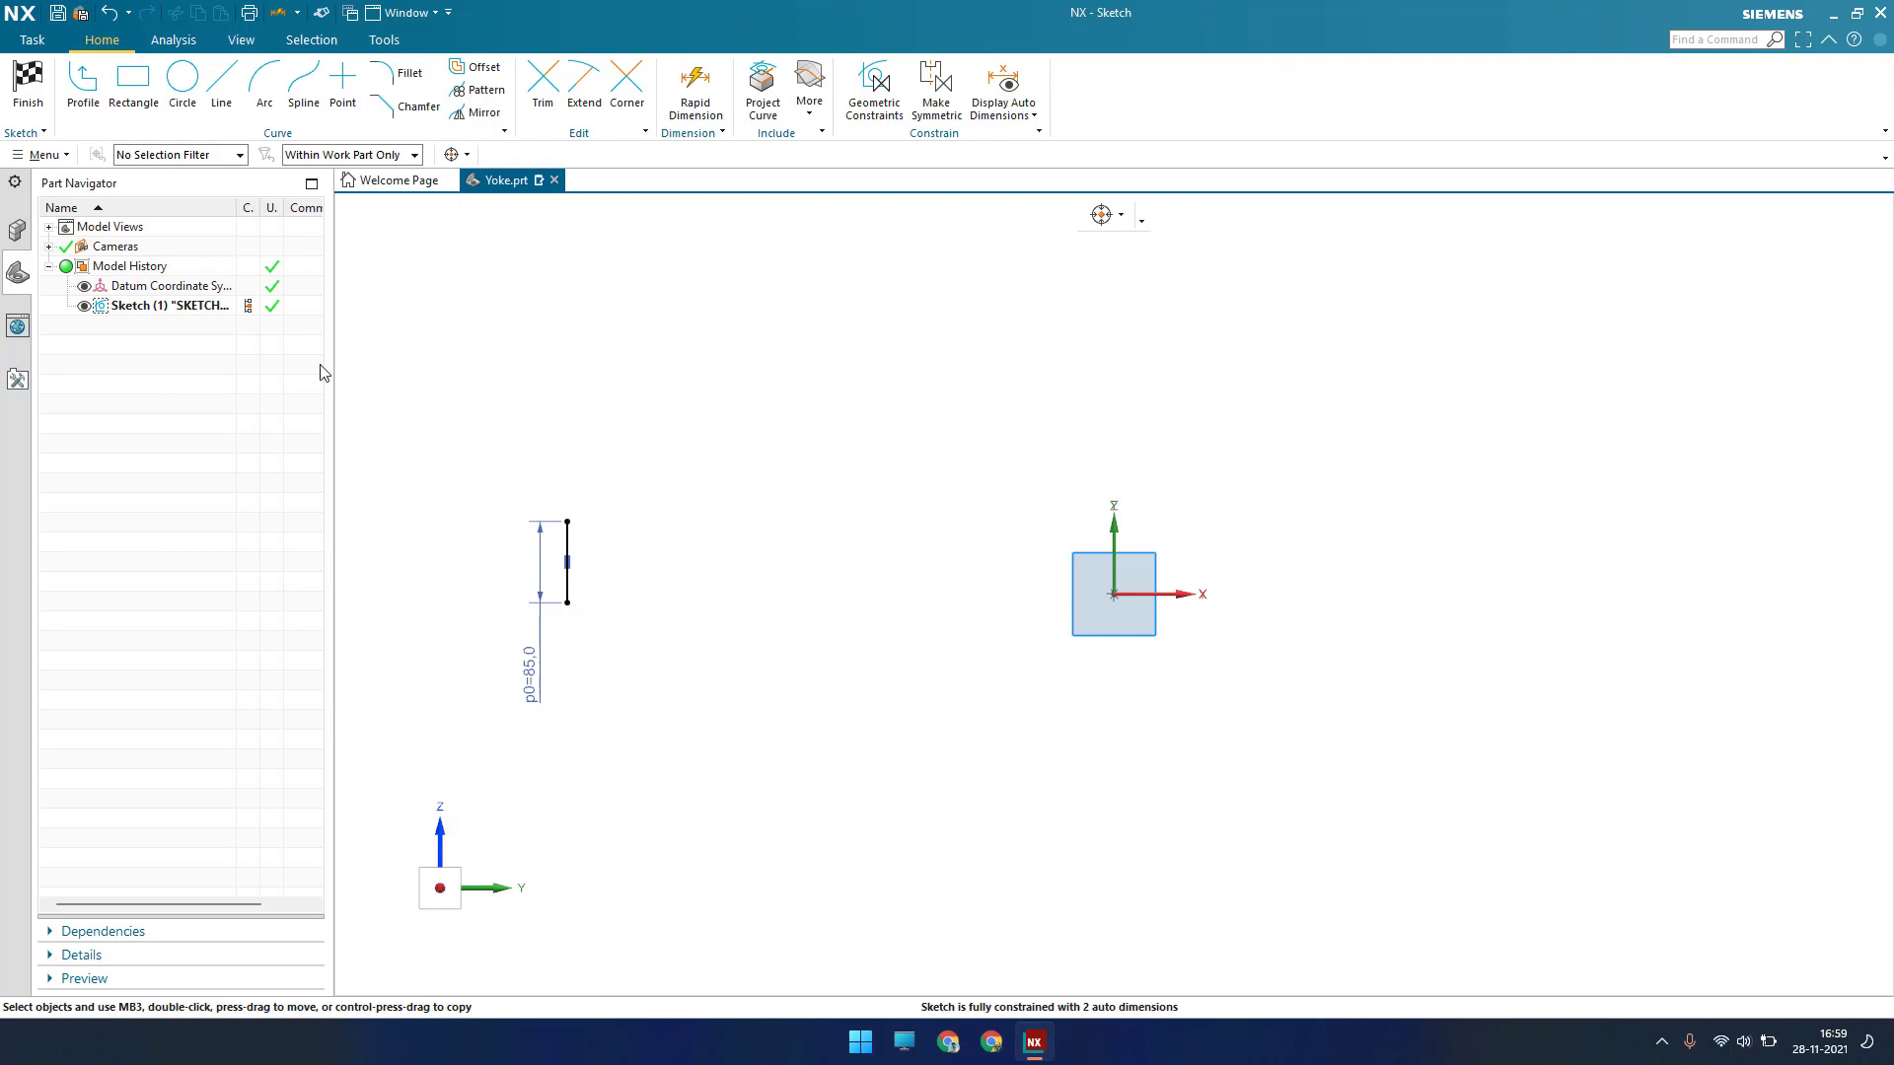
# Draw a stepped profile from the 85 mm line's upper end with a slanted segment about 50 mm long at 49°, ending vertically beside the origin
pyautogui.click(82, 84)
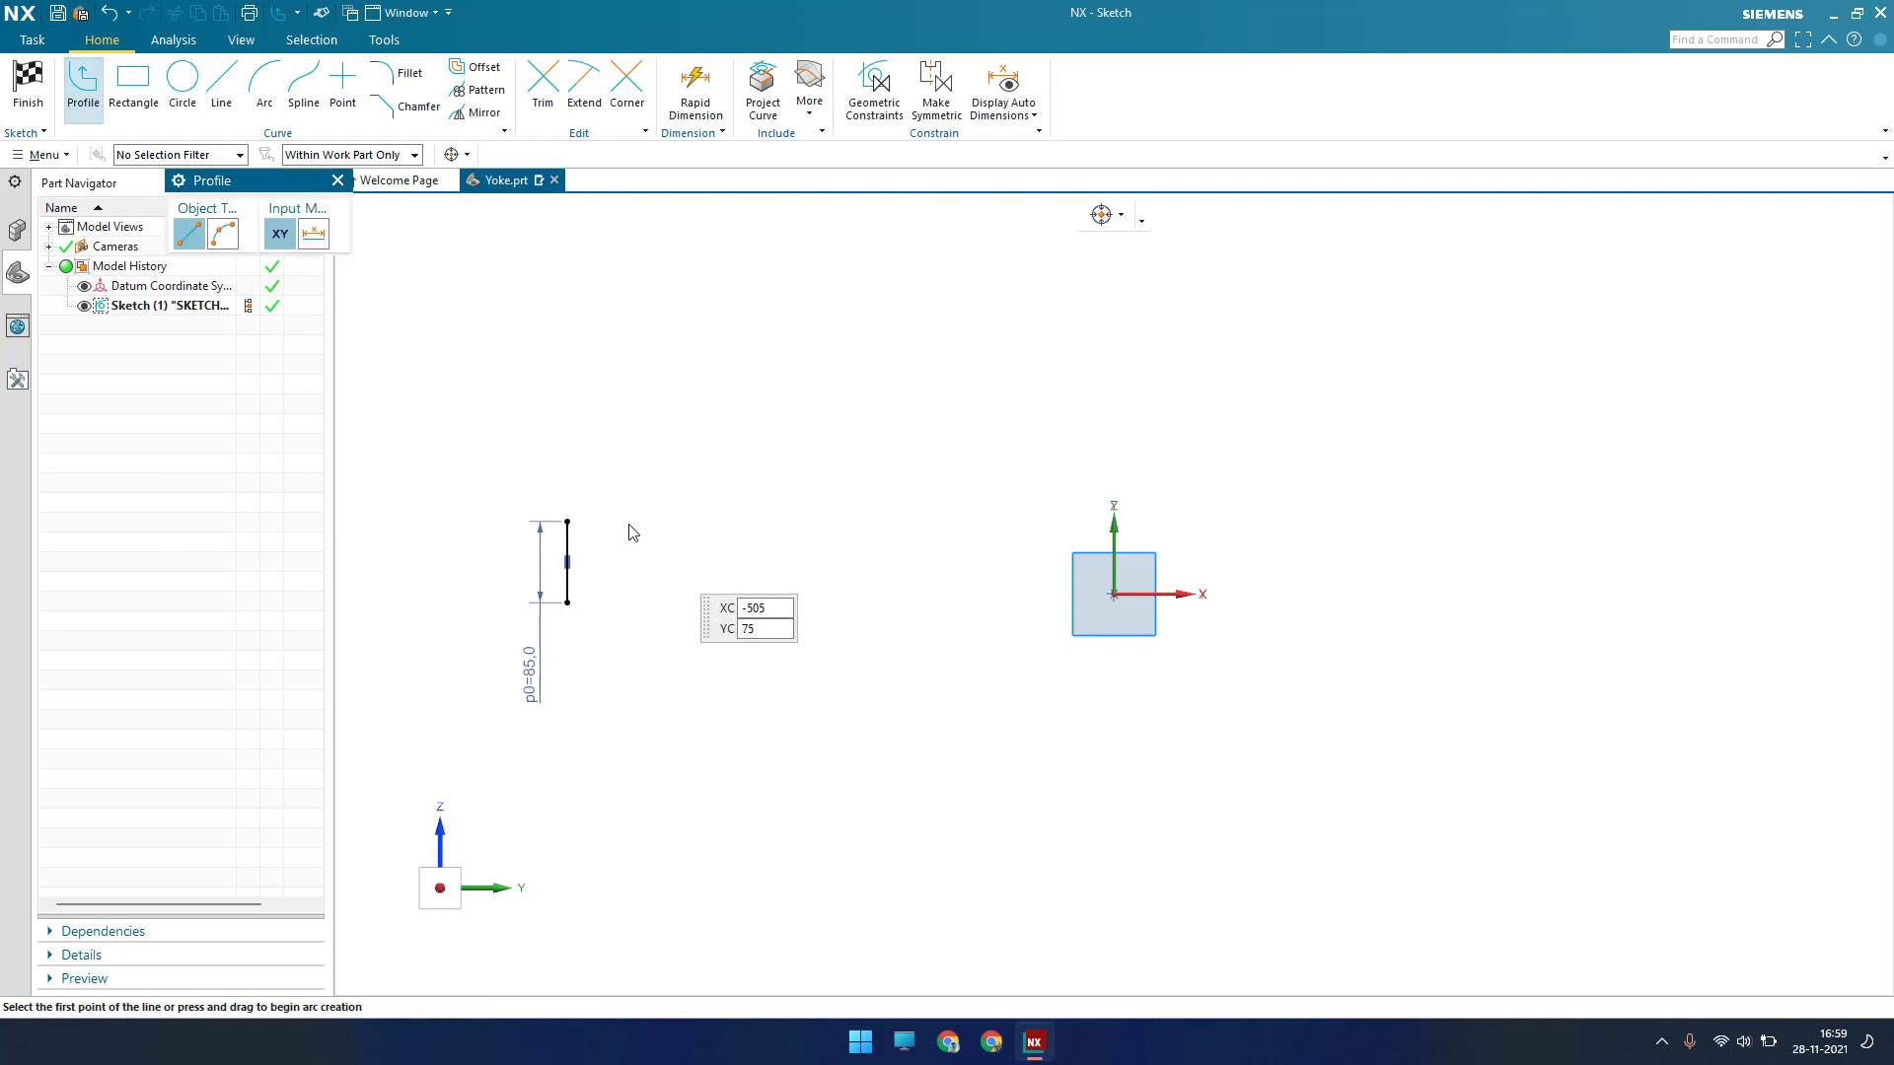
pyautogui.click(567, 521)
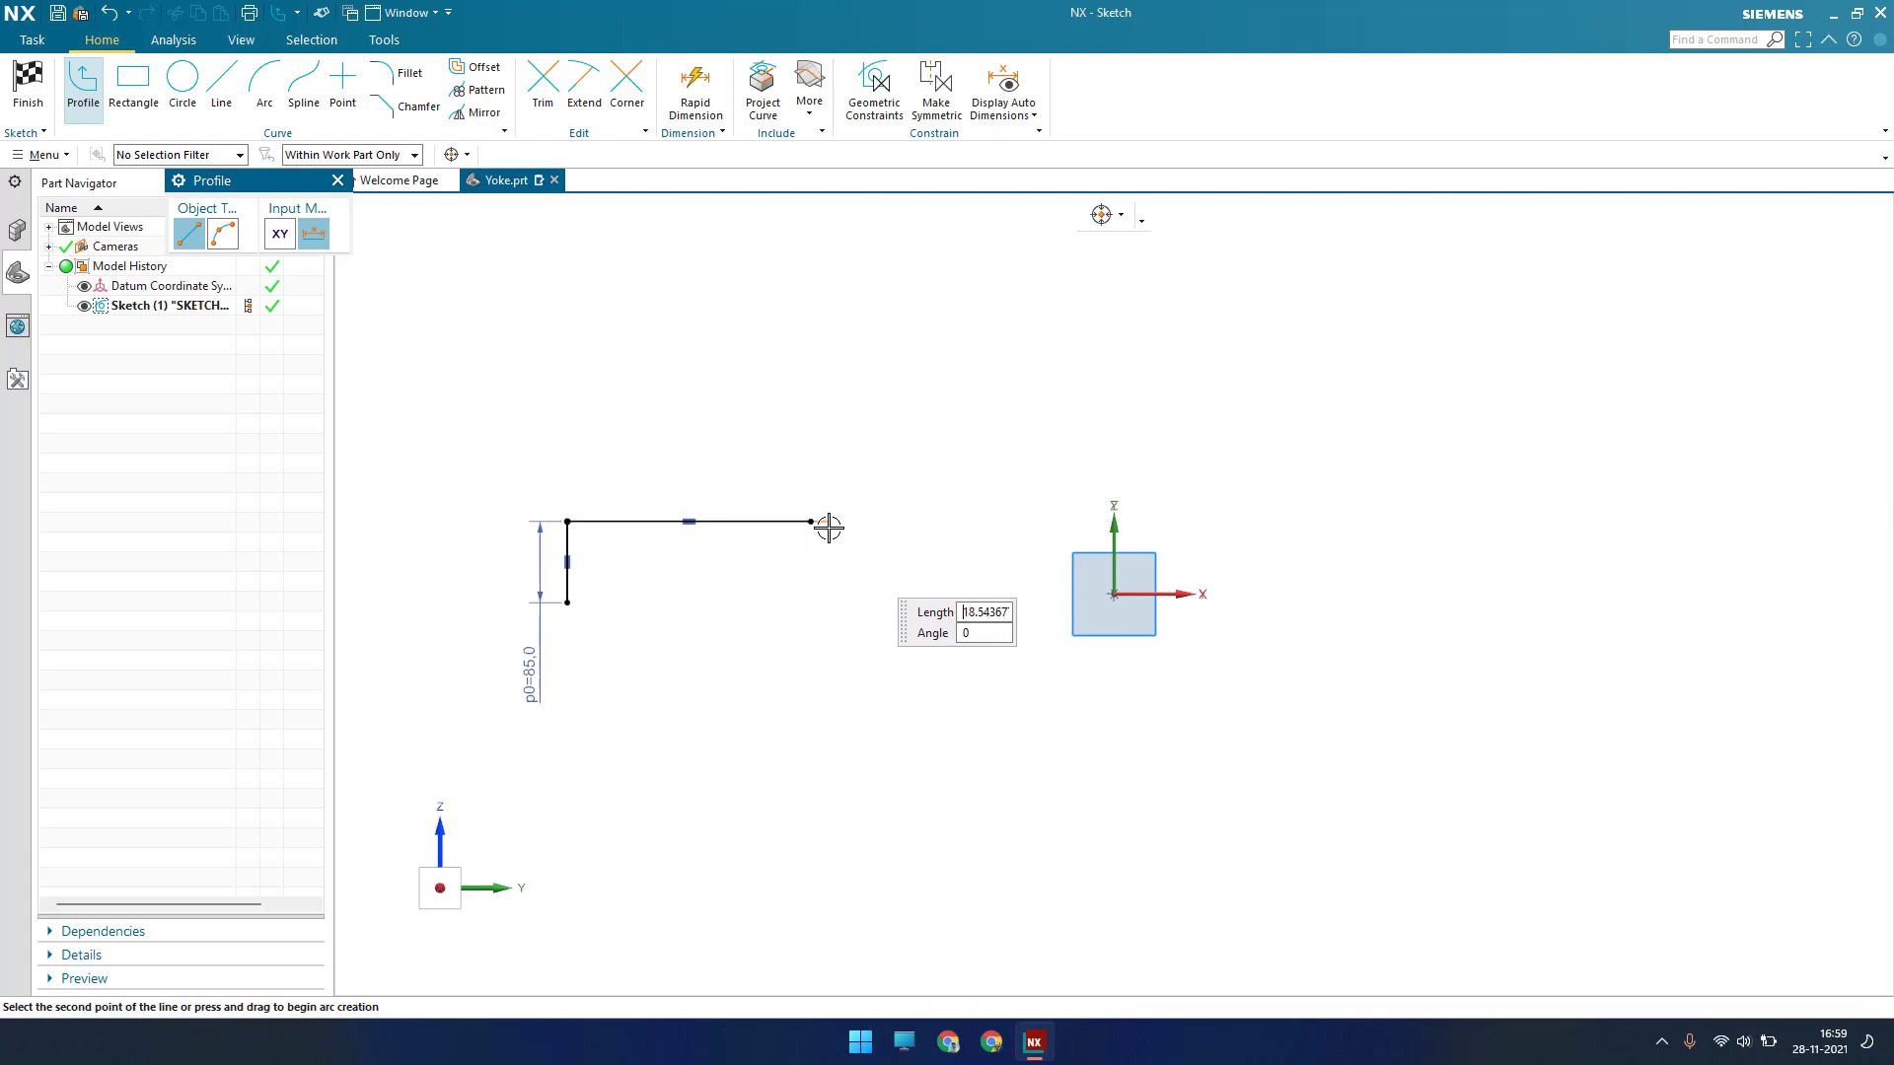
pyautogui.click(812, 449)
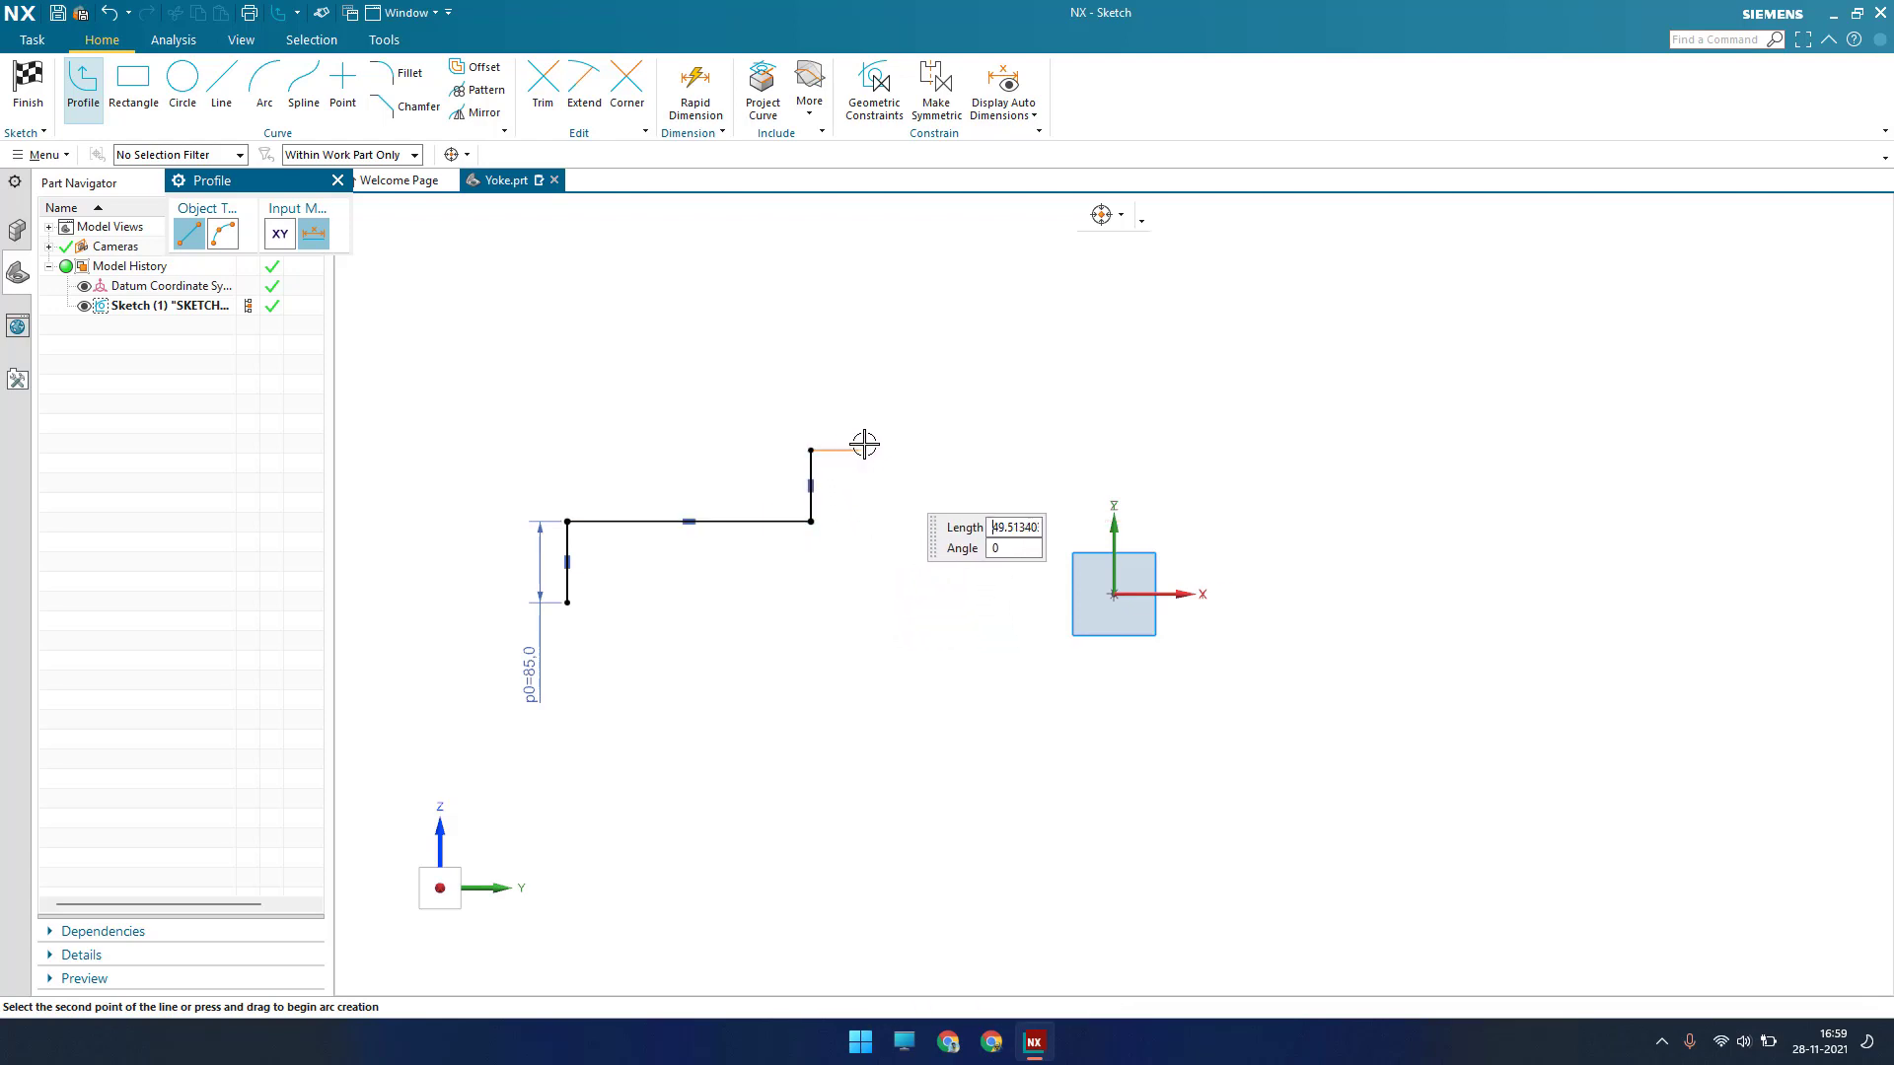
pyautogui.click(984, 437)
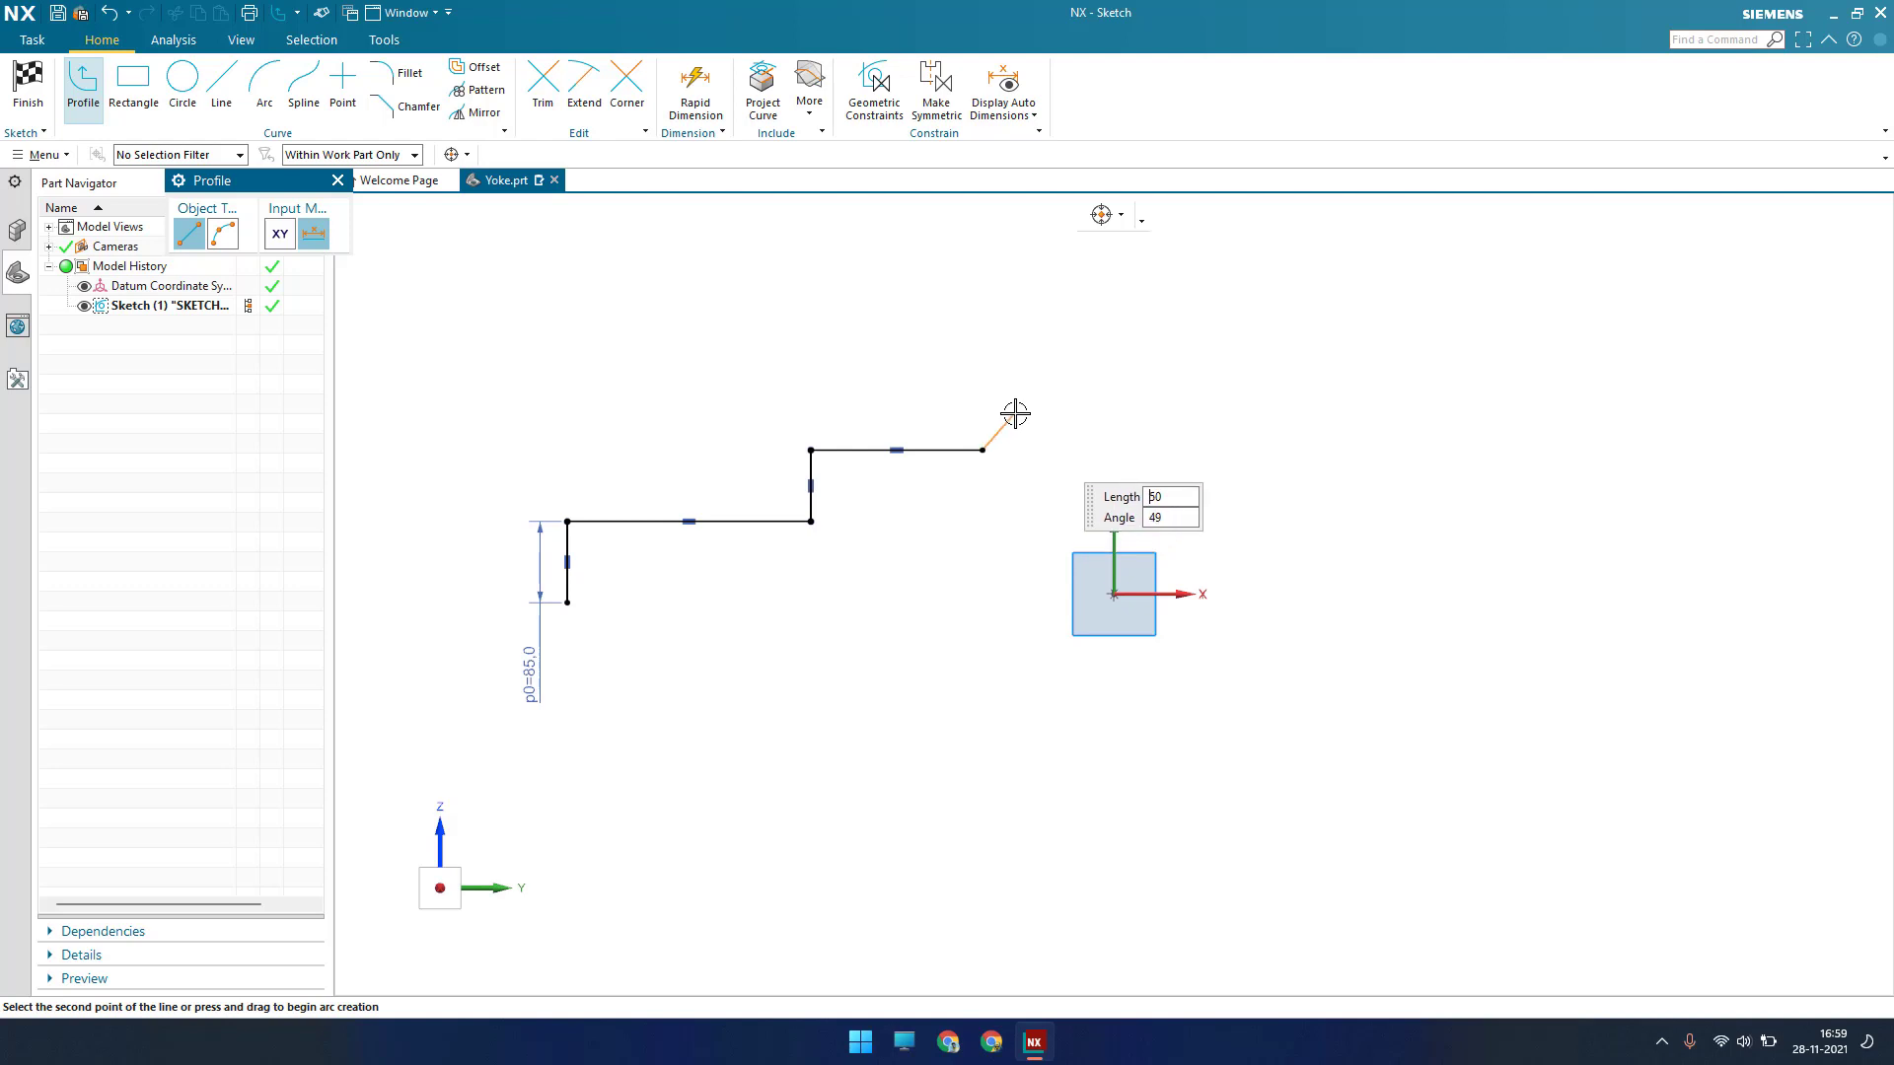
pyautogui.click(1014, 413)
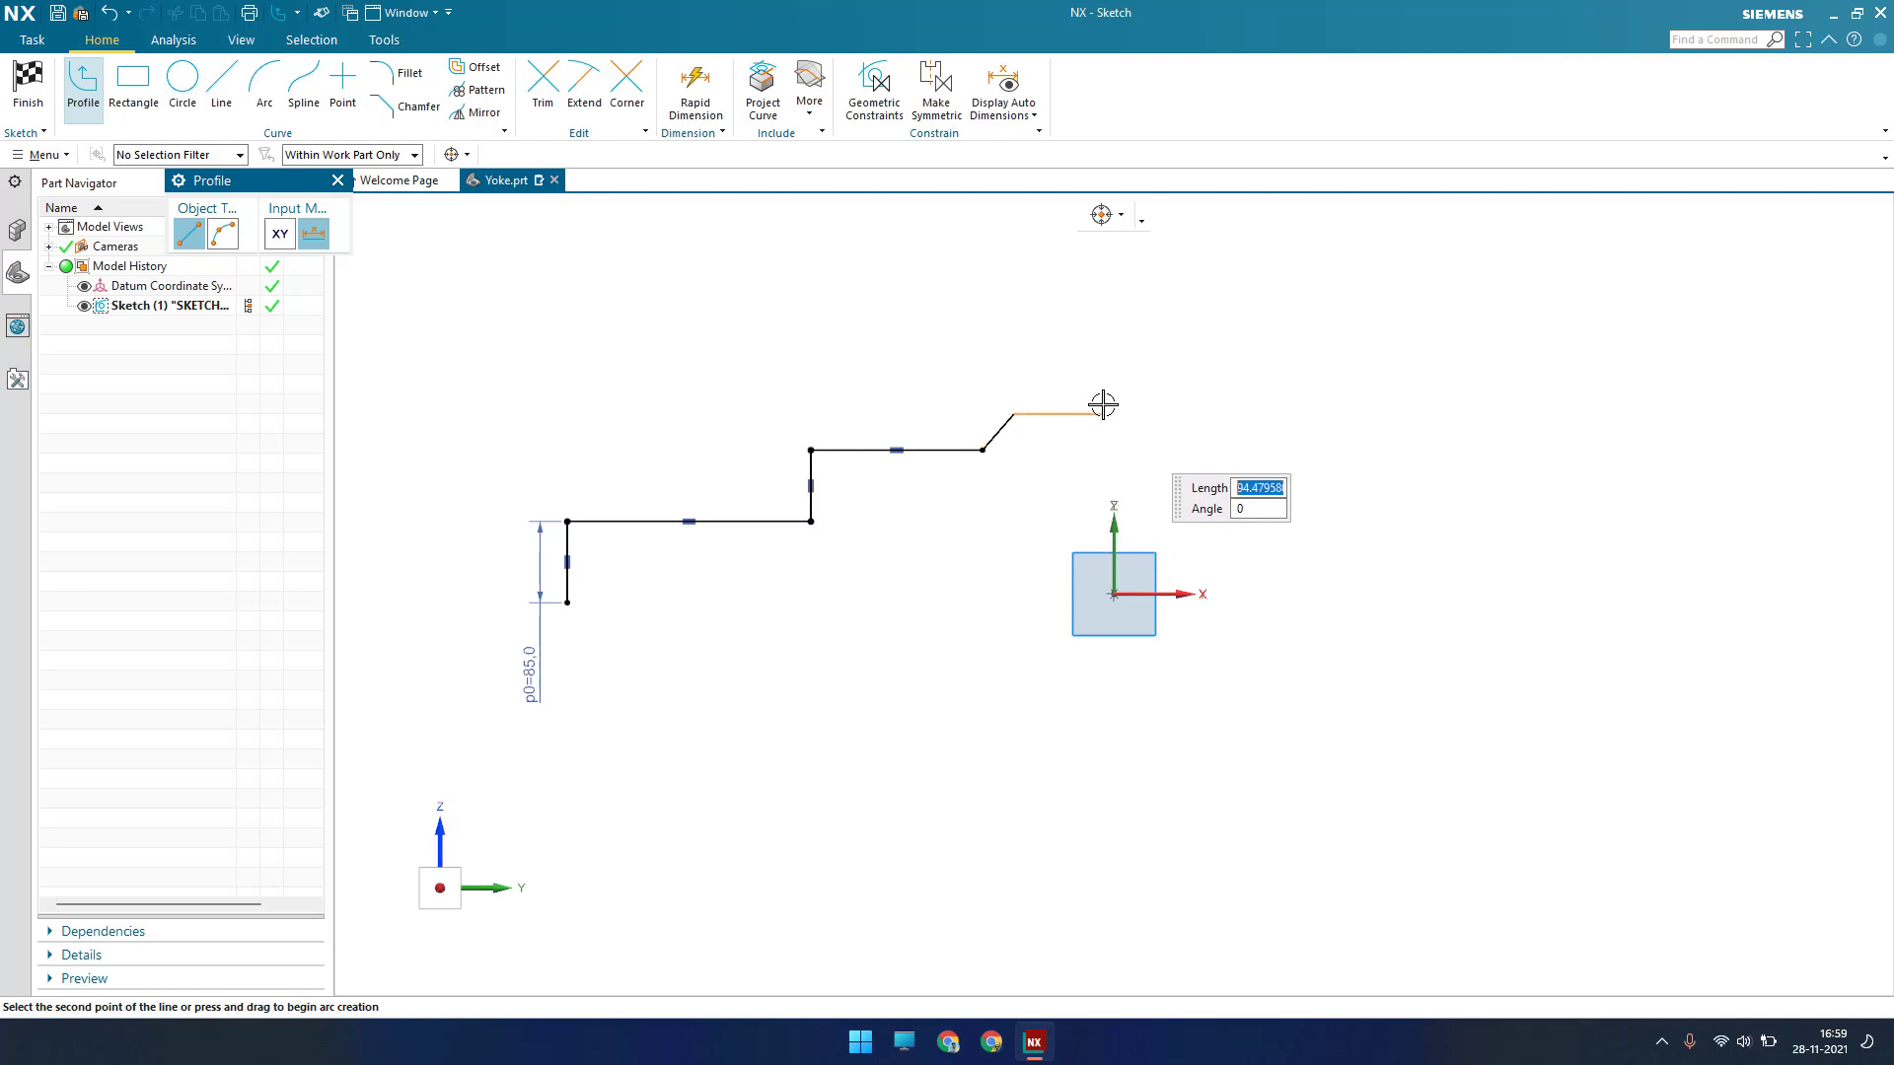
pyautogui.click(1104, 414)
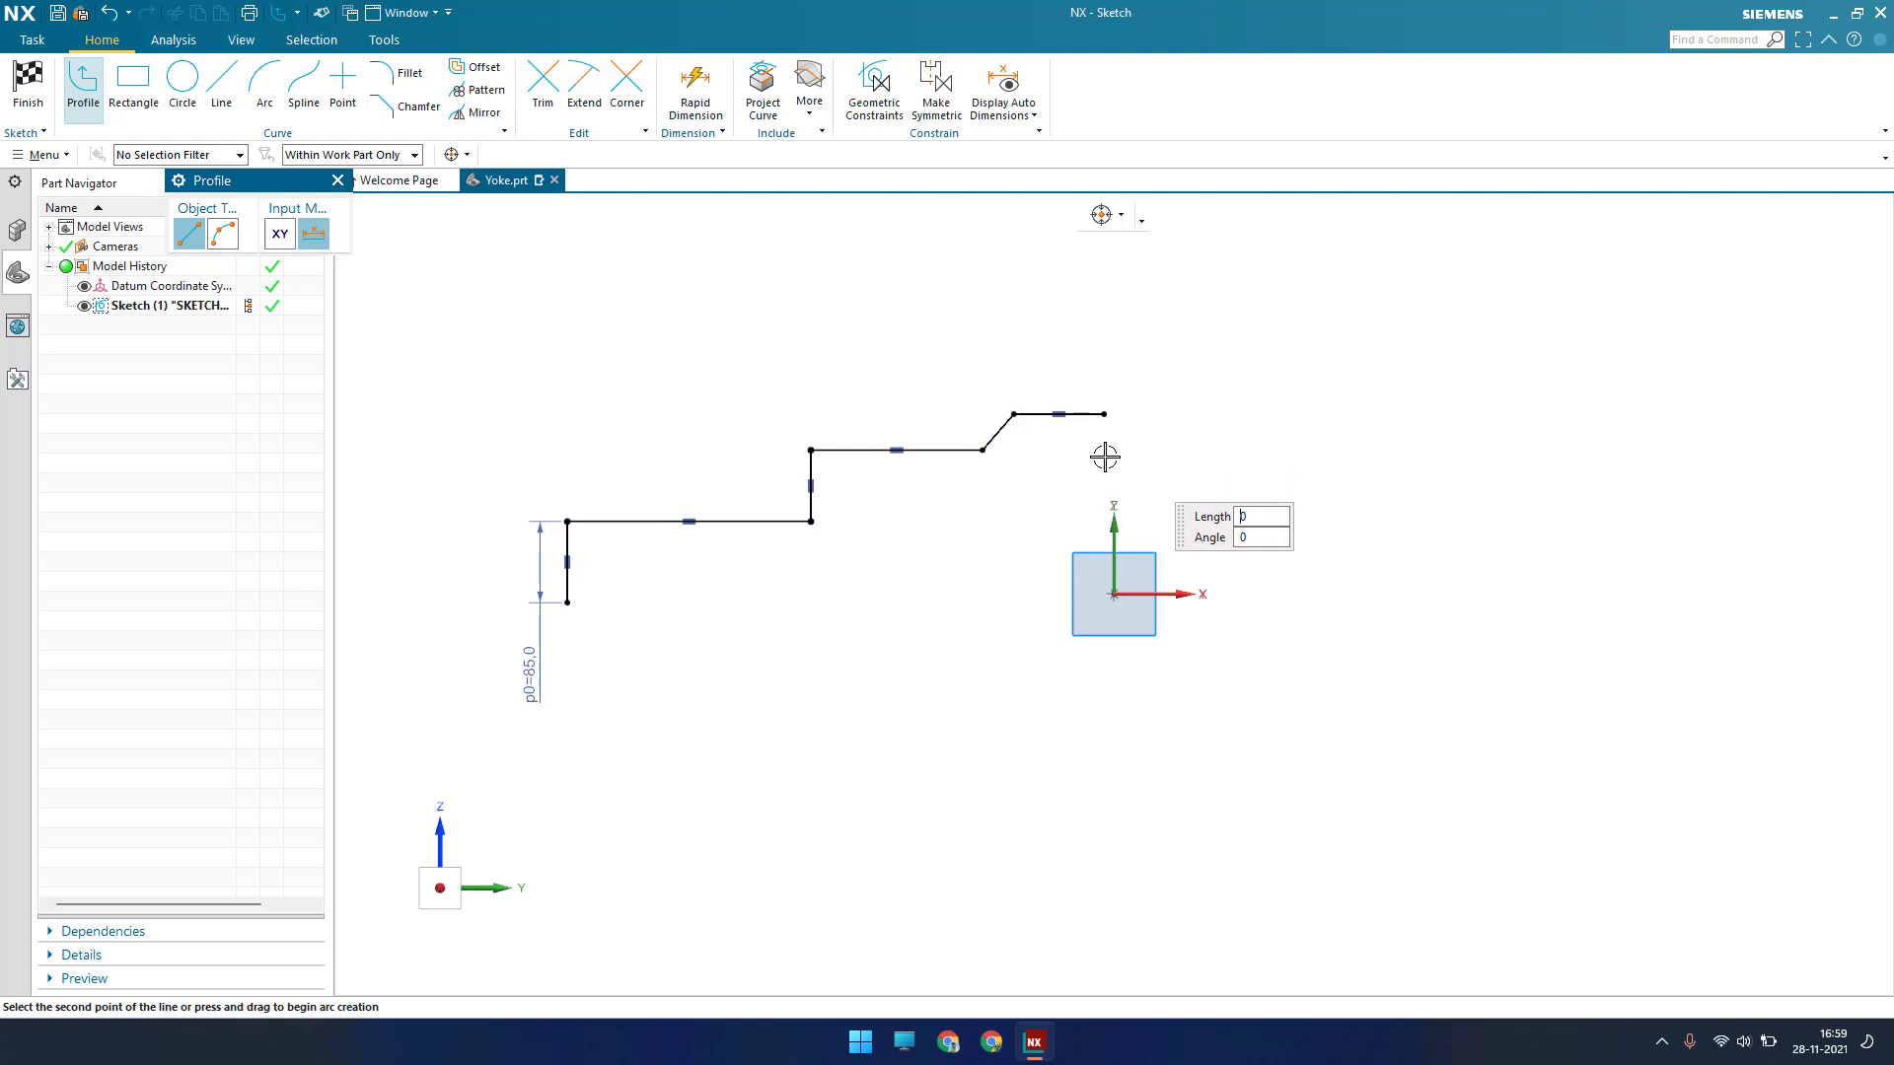
pyautogui.click(1104, 604)
pyautogui.press('Escape')
# Constrain the upper right corner of the profile onto the vertical datum axis with Point on Curve
pyautogui.press('c')
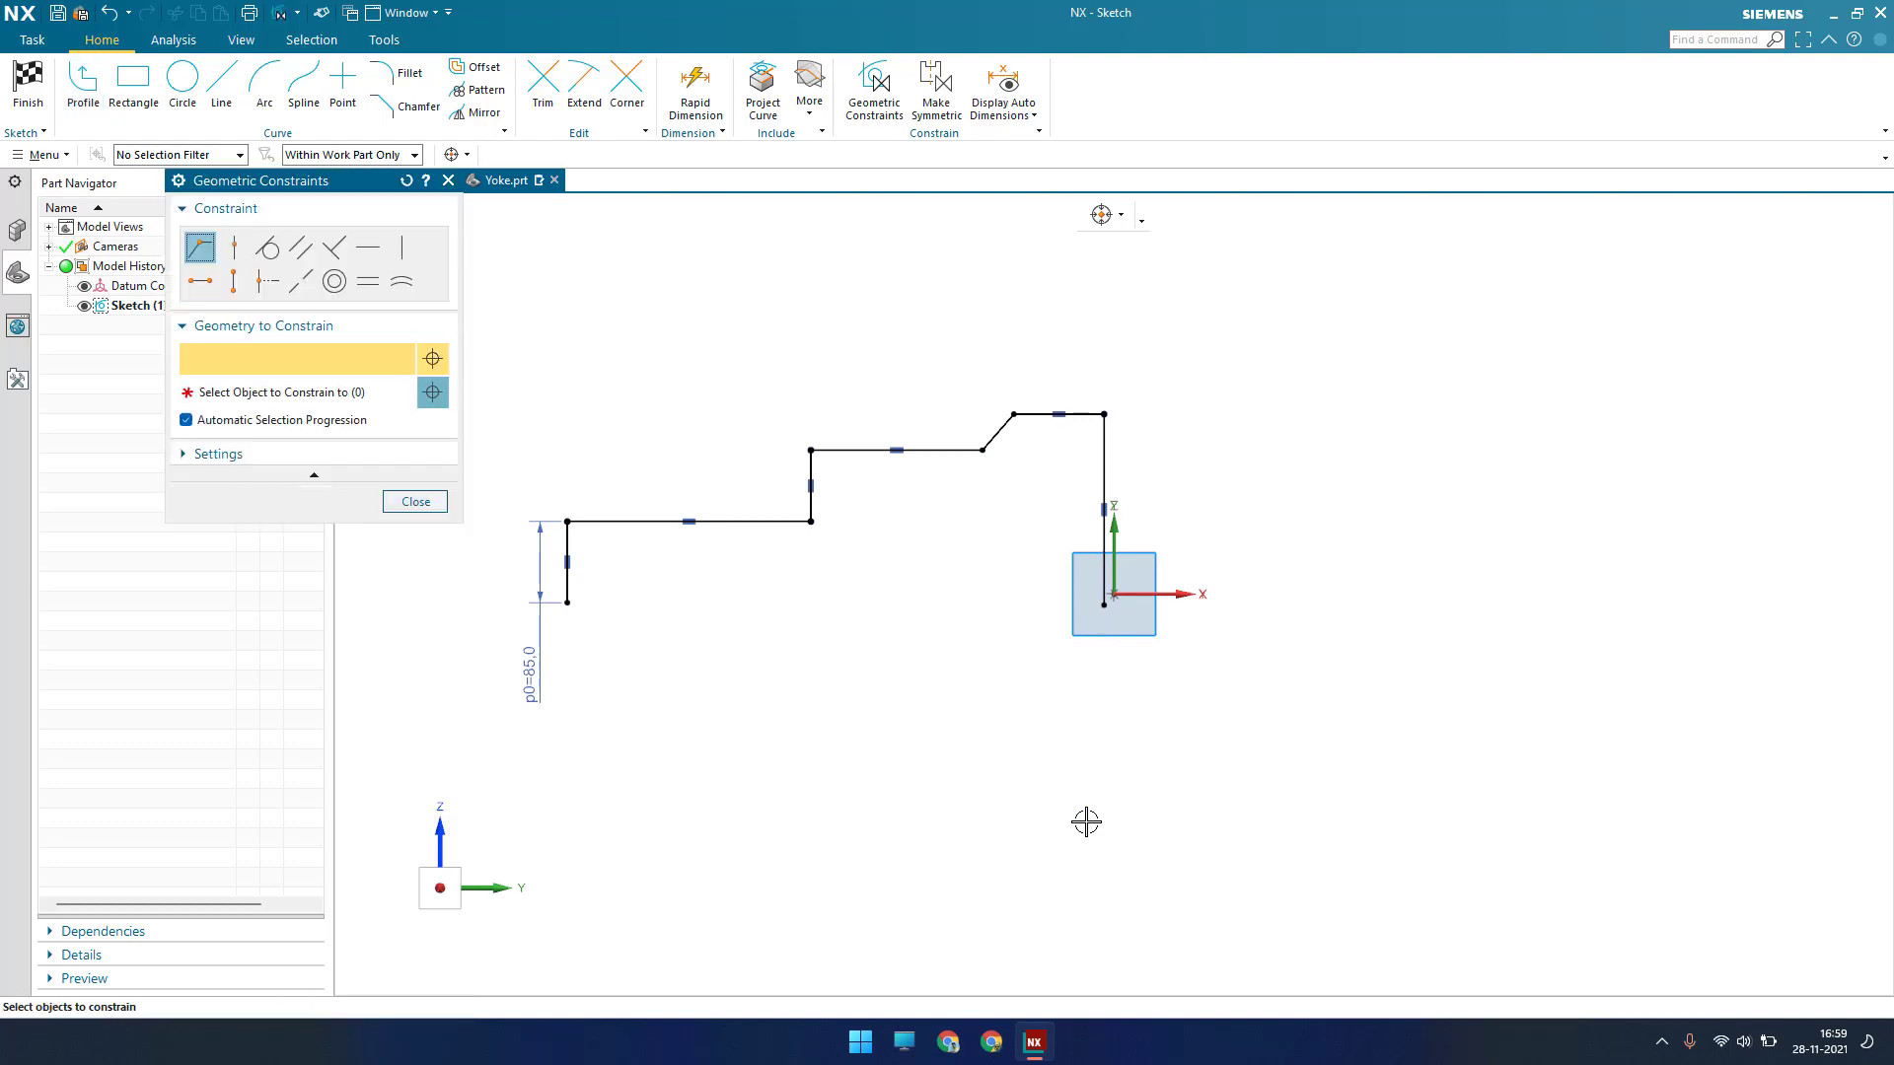
pyautogui.click(235, 248)
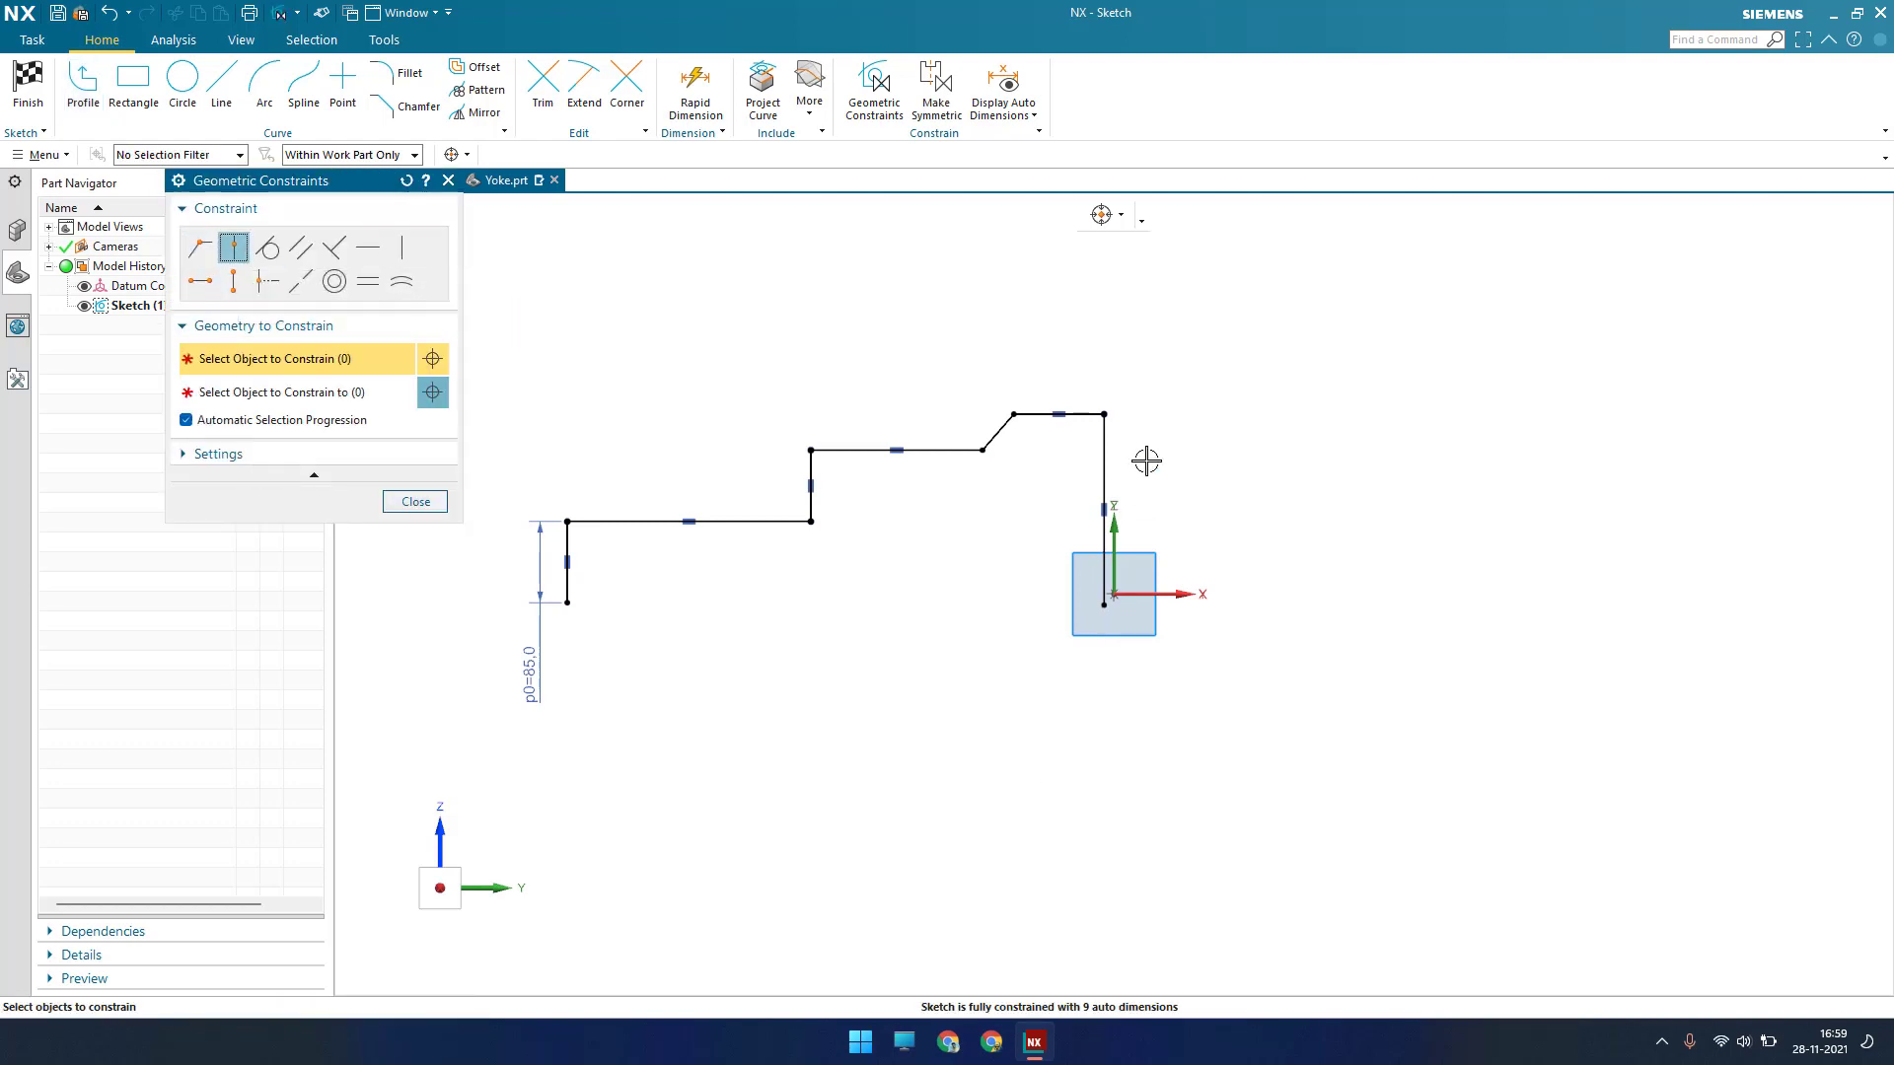
pyautogui.click(1105, 413)
pyautogui.click(1119, 523)
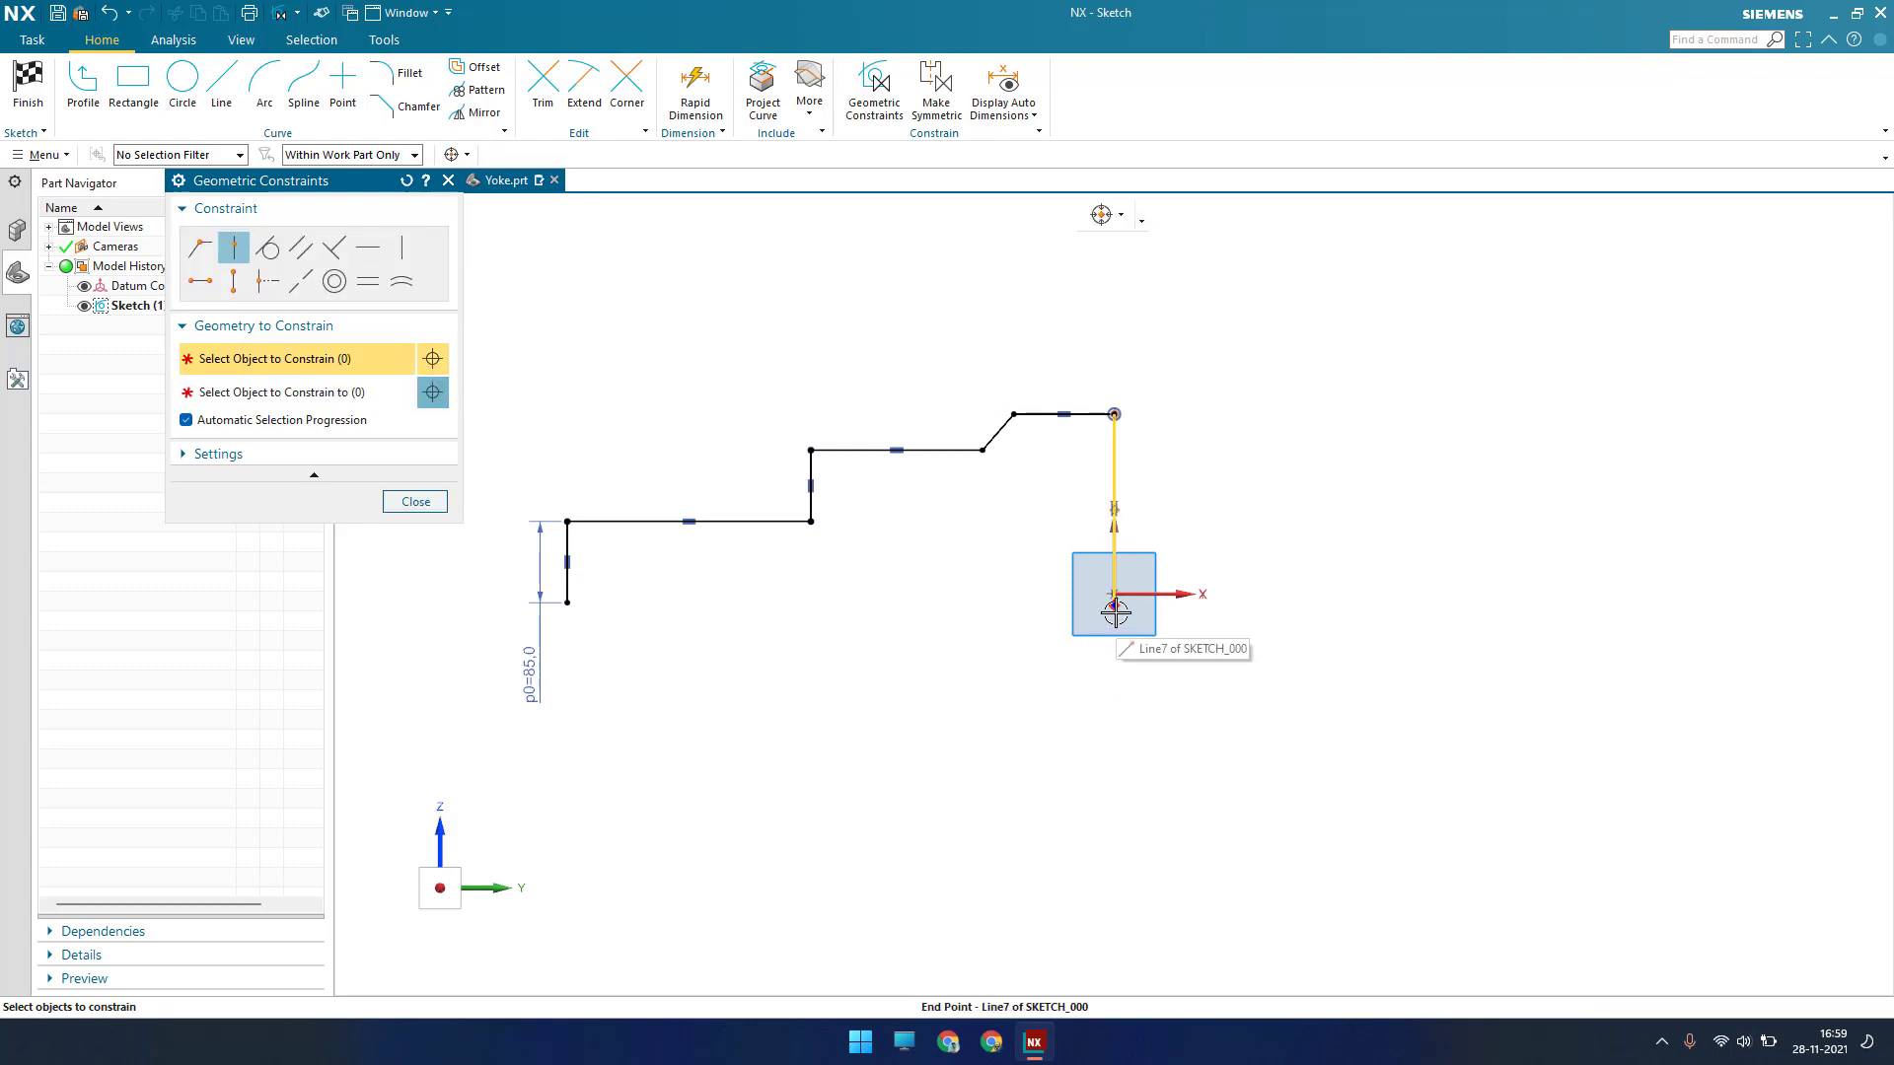
pyautogui.press('Escape')
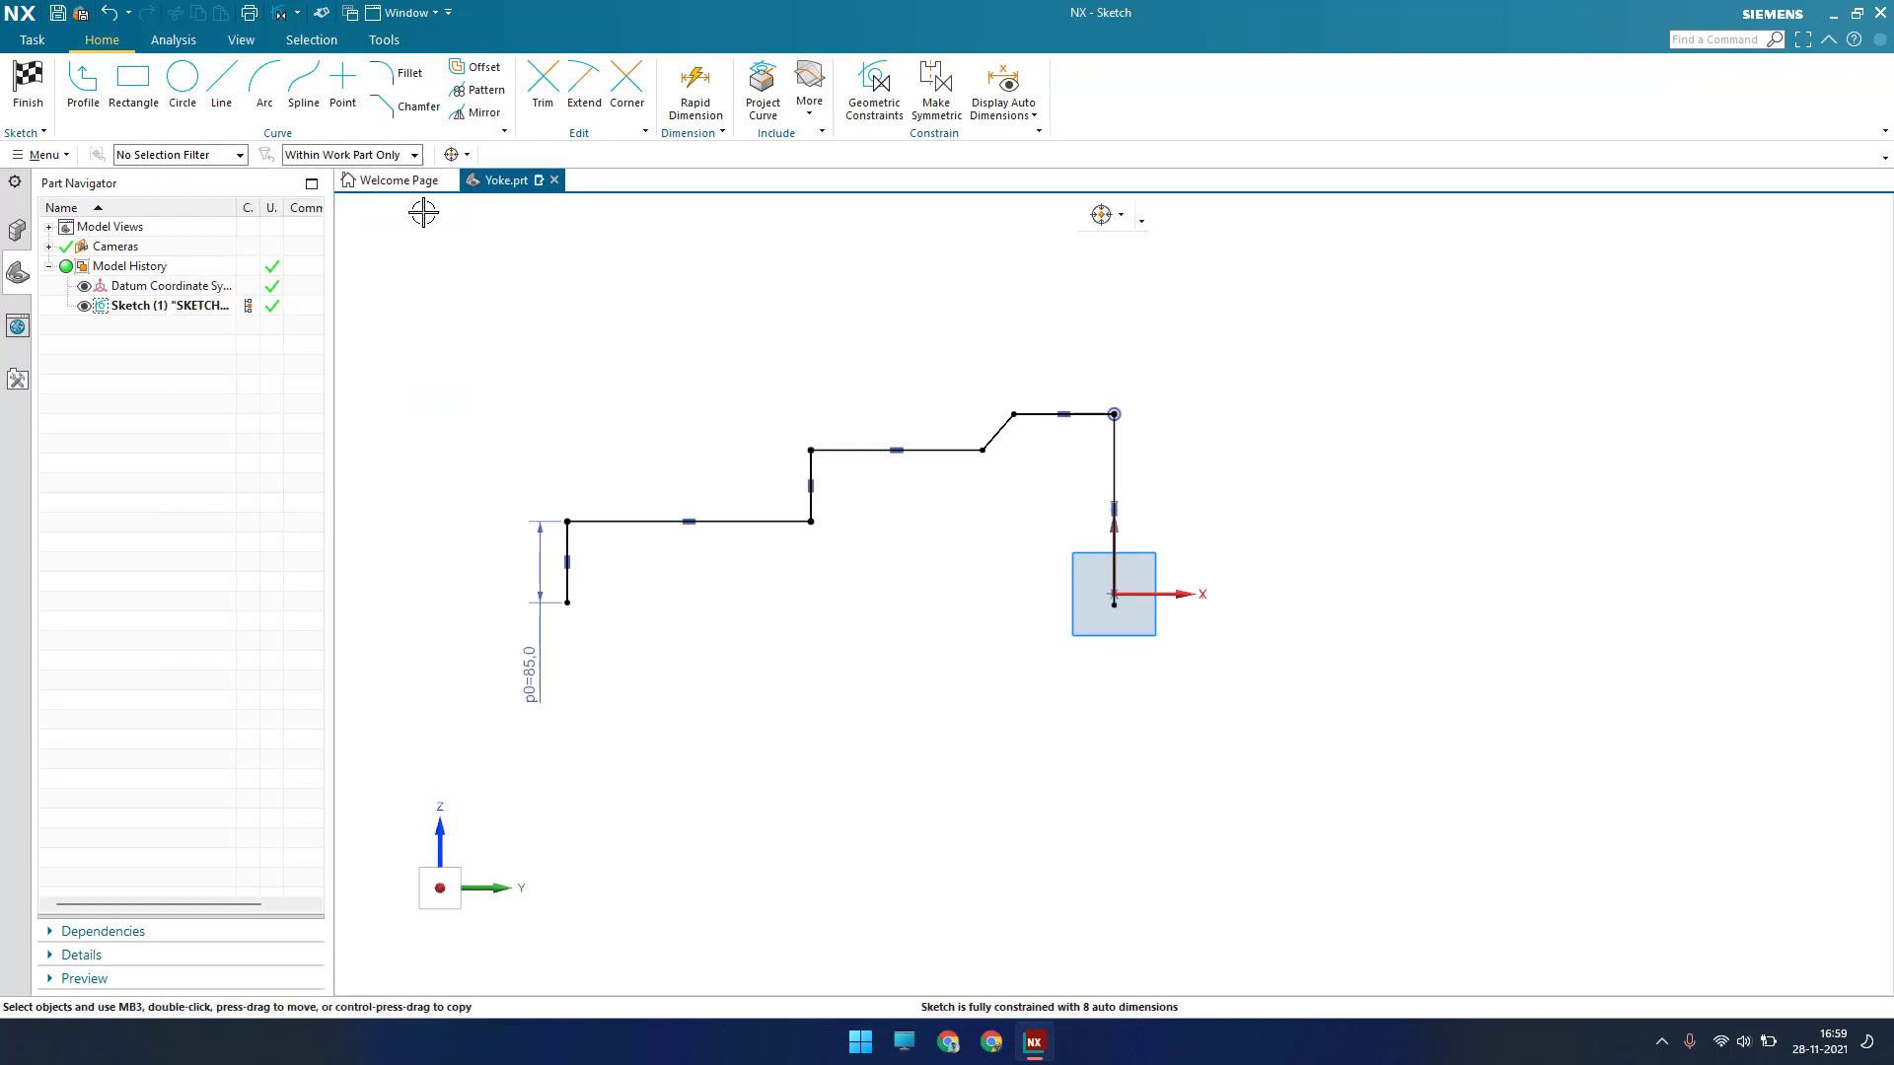
# Draw a horizontal base line from the 85 mm line's lower end past the right vertical line and trim the overhanging ends at their crossing
pyautogui.press('l')
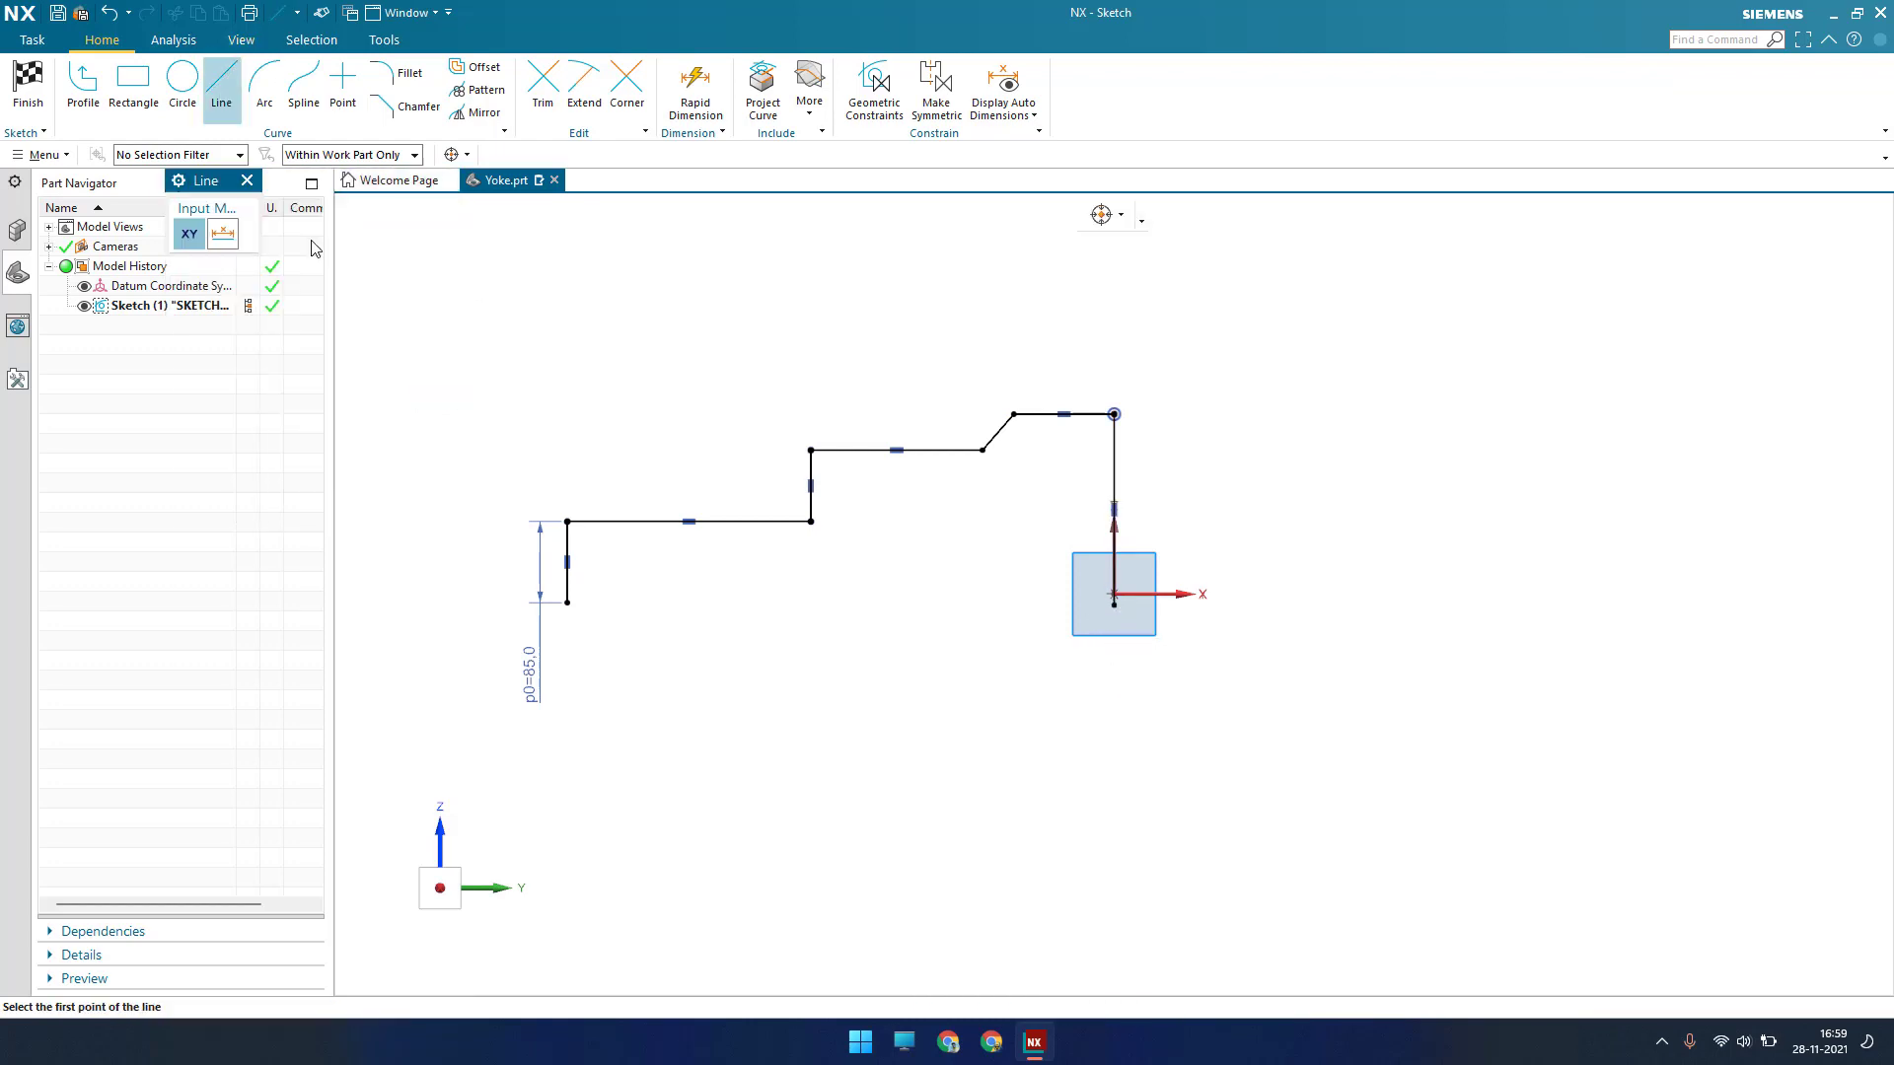
pyautogui.click(567, 602)
pyautogui.click(1413, 594)
pyautogui.scroll(3, 1201, 630)
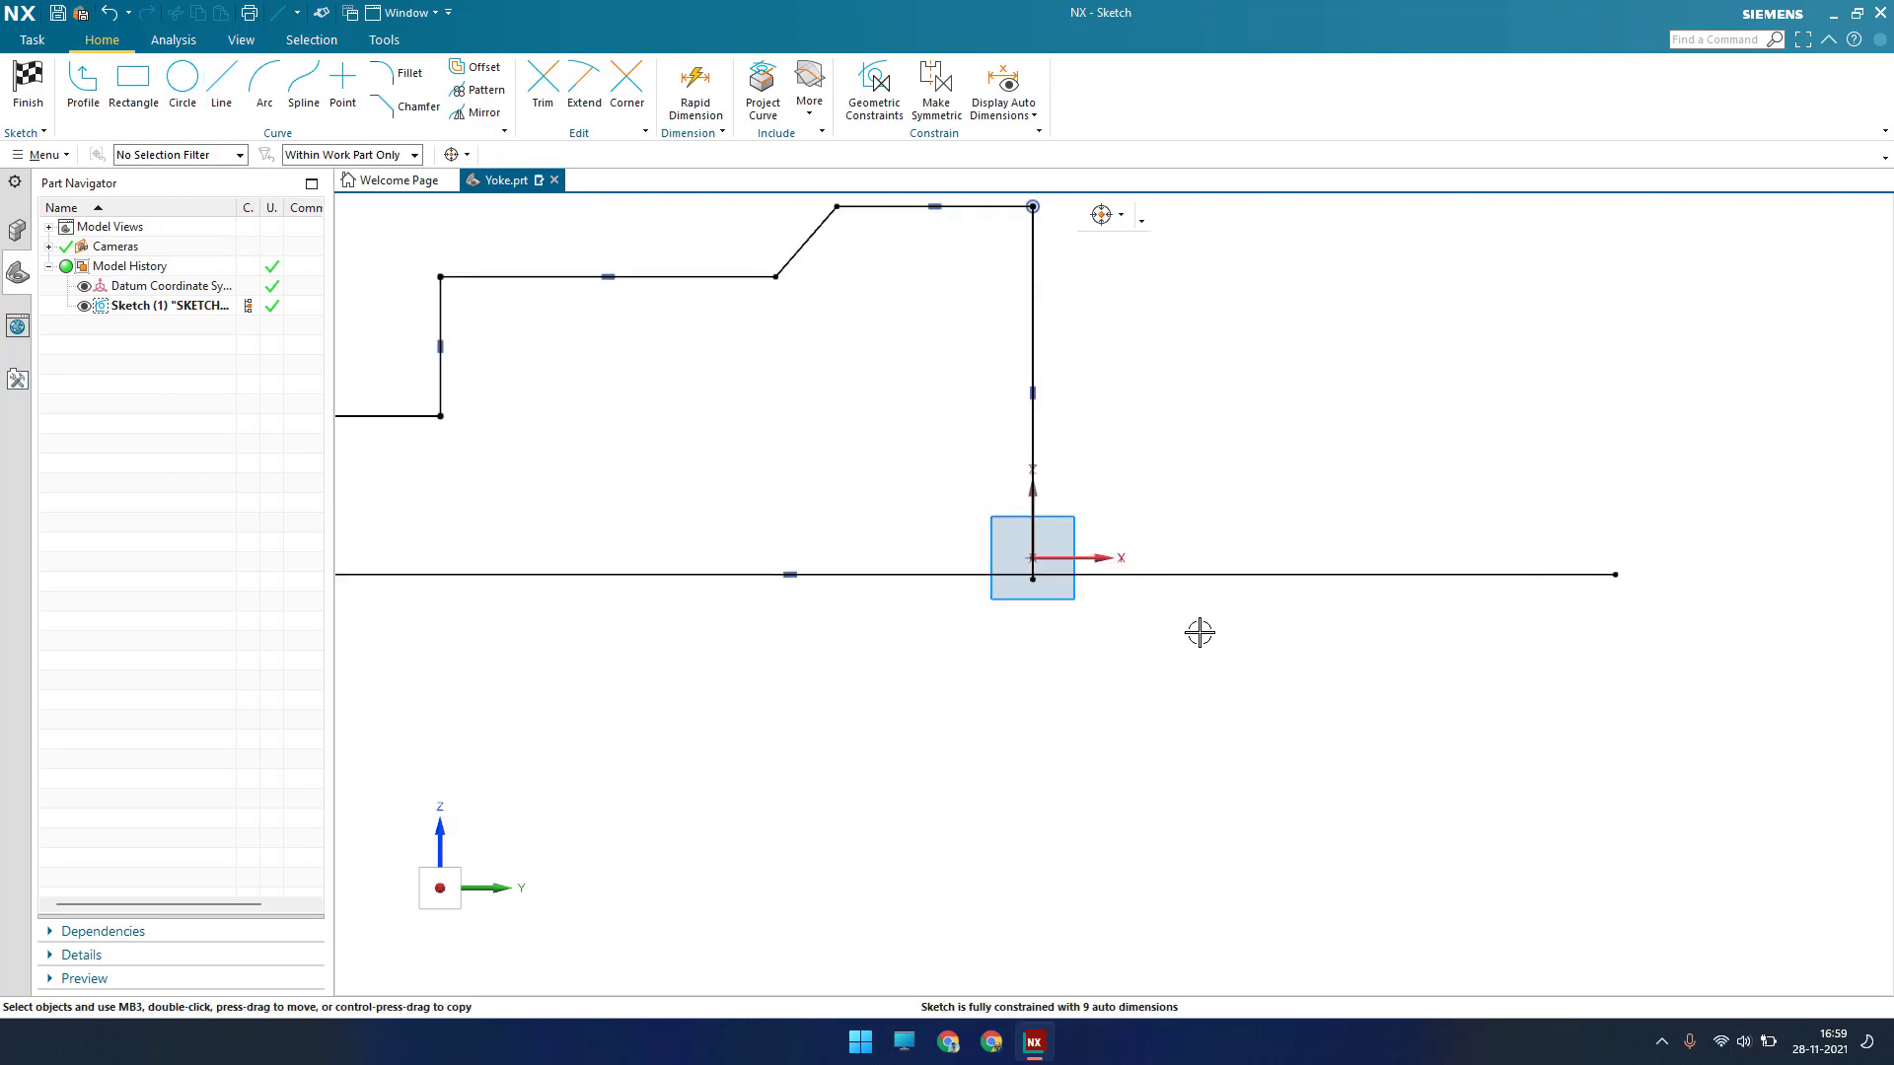
pyautogui.press('t')
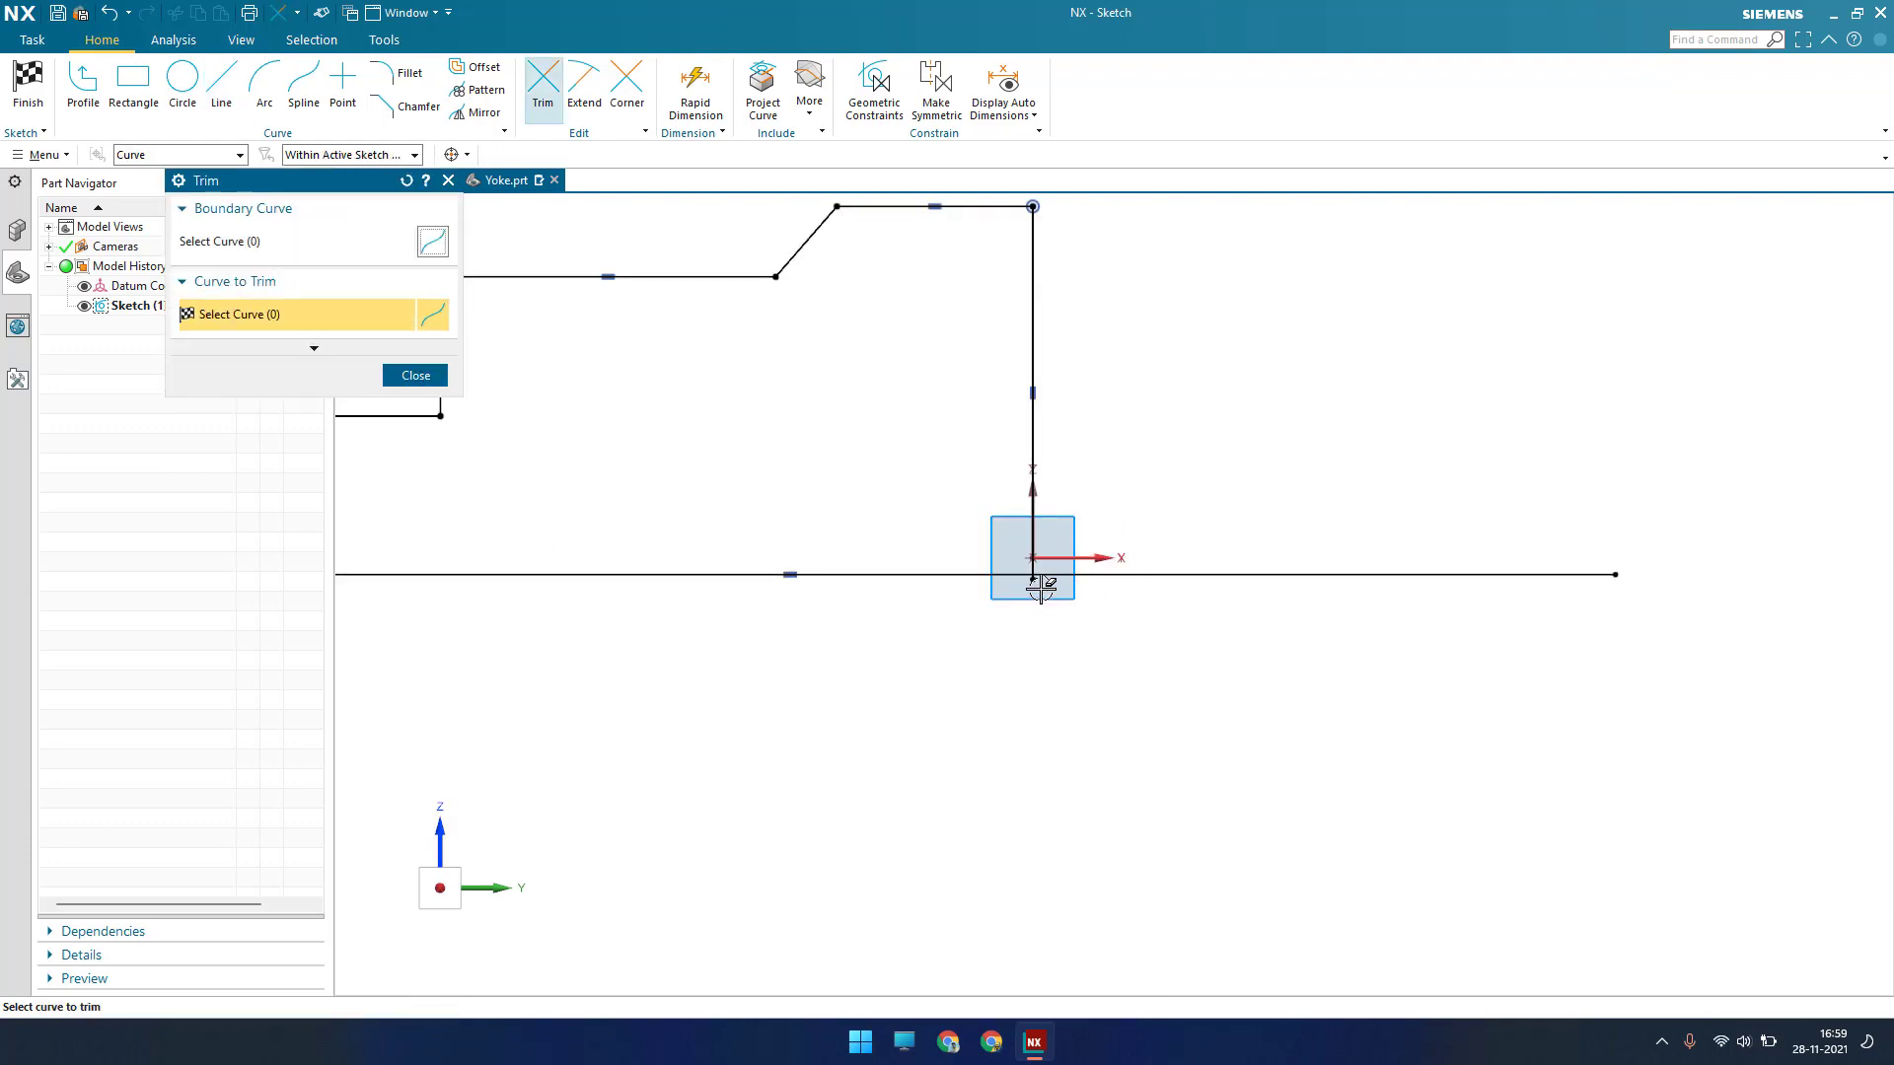
pyautogui.click(1098, 582)
pyautogui.press('Escape')
# Constrain the lower right corner of the profile onto the horizontal datum axis with Point on Curve
pyautogui.press('c')
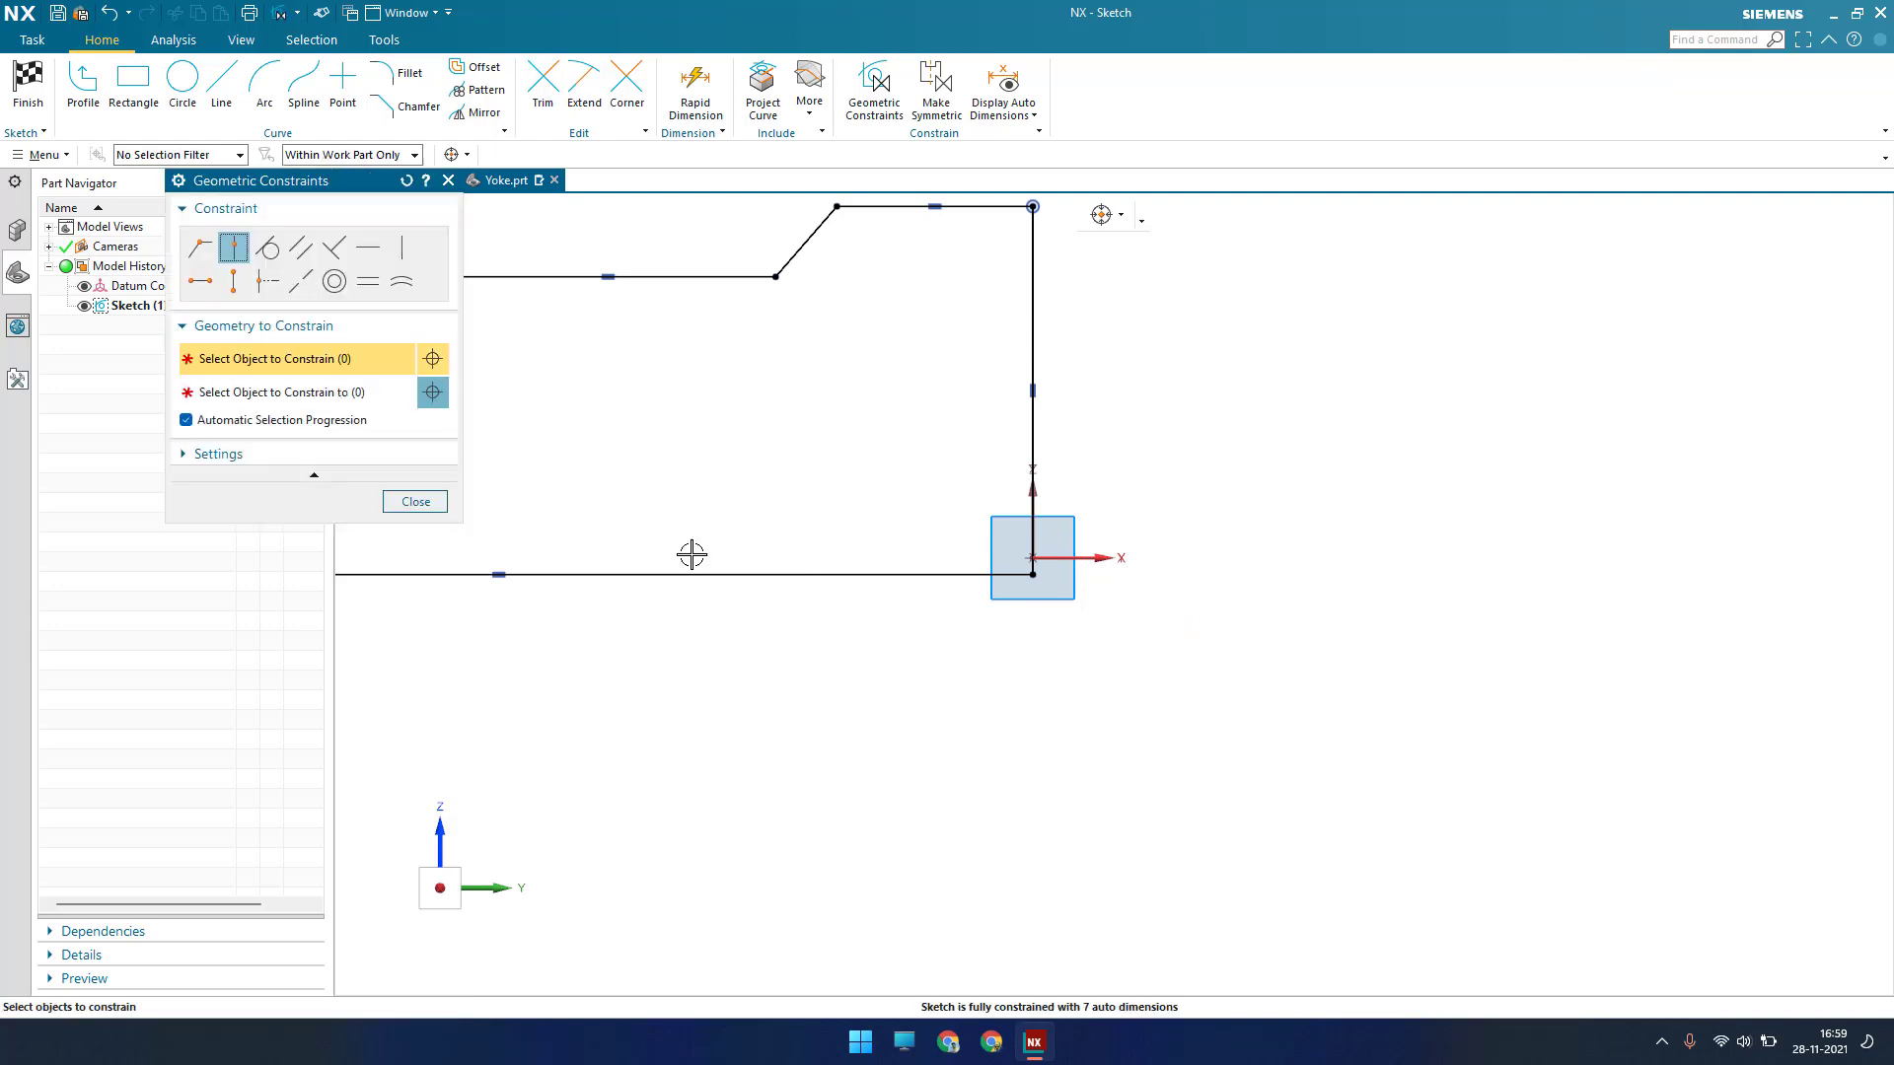
pyautogui.click(1022, 574)
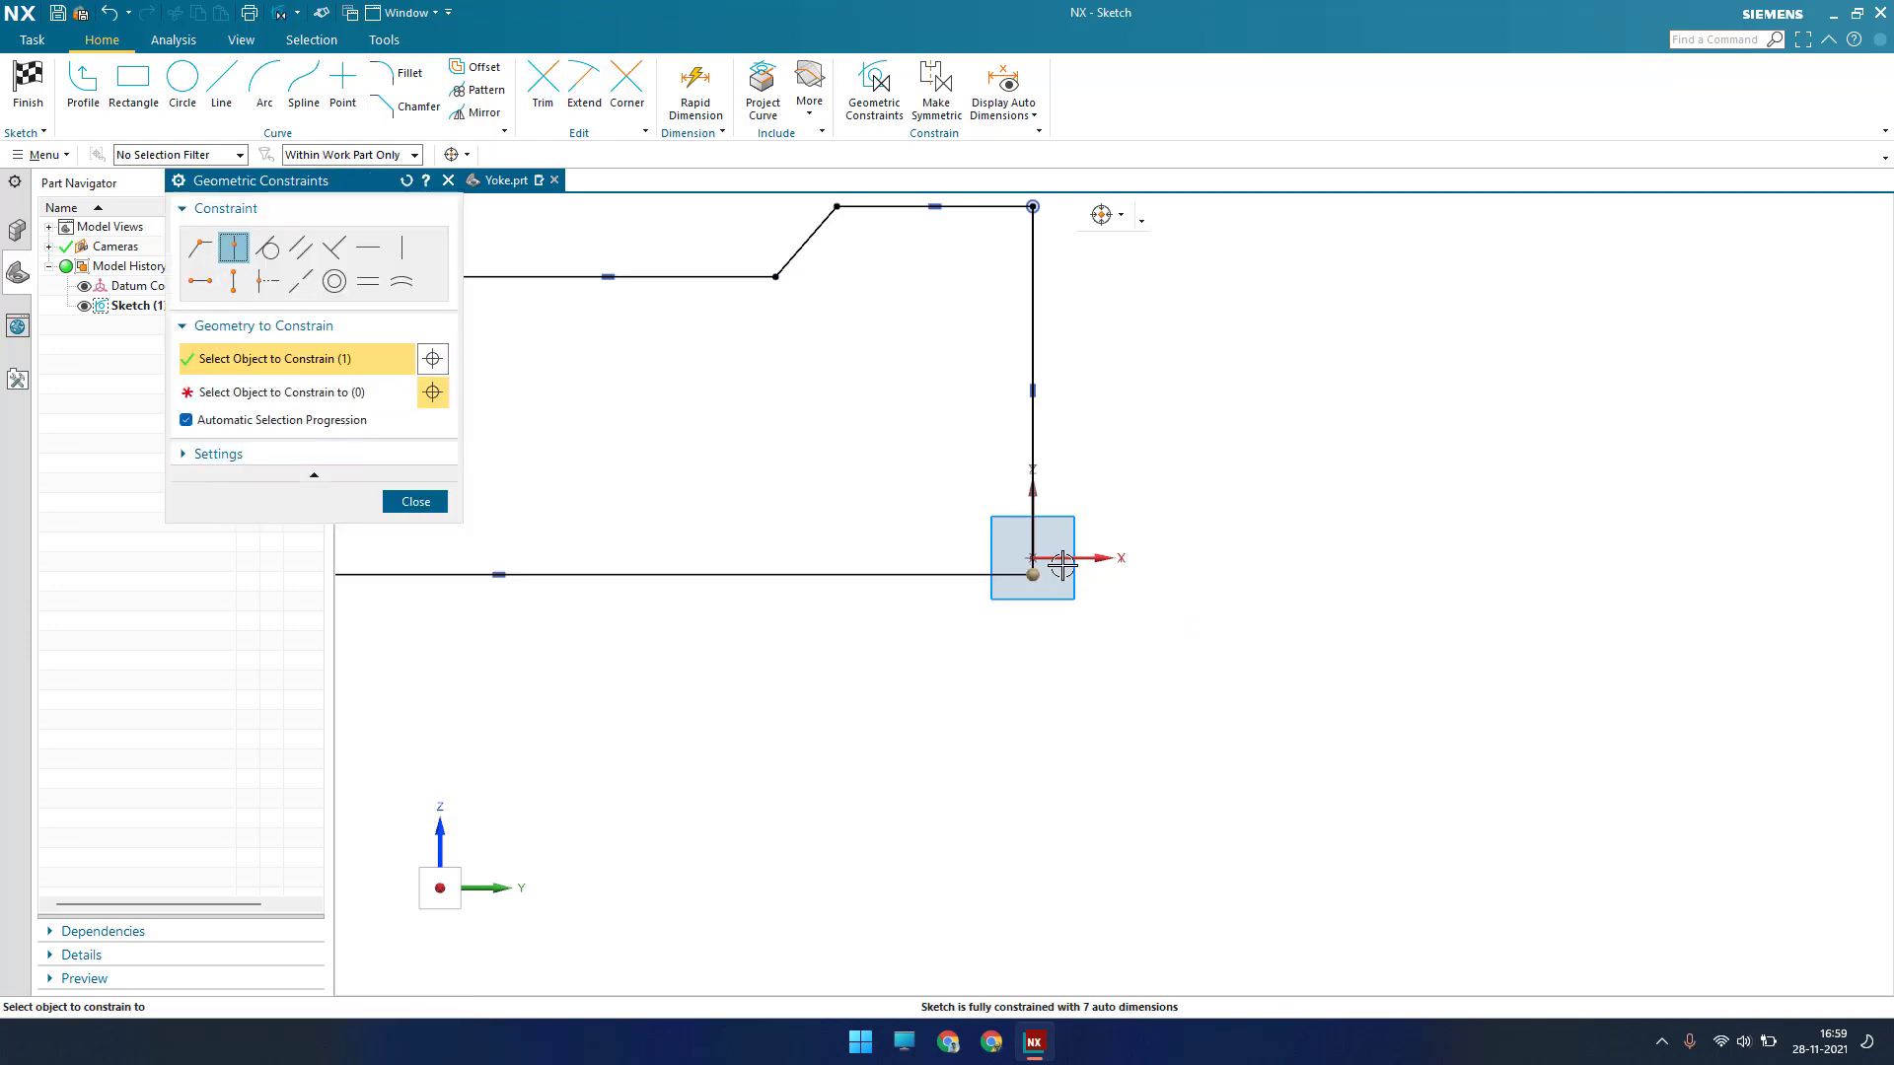
pyautogui.click(426, 502)
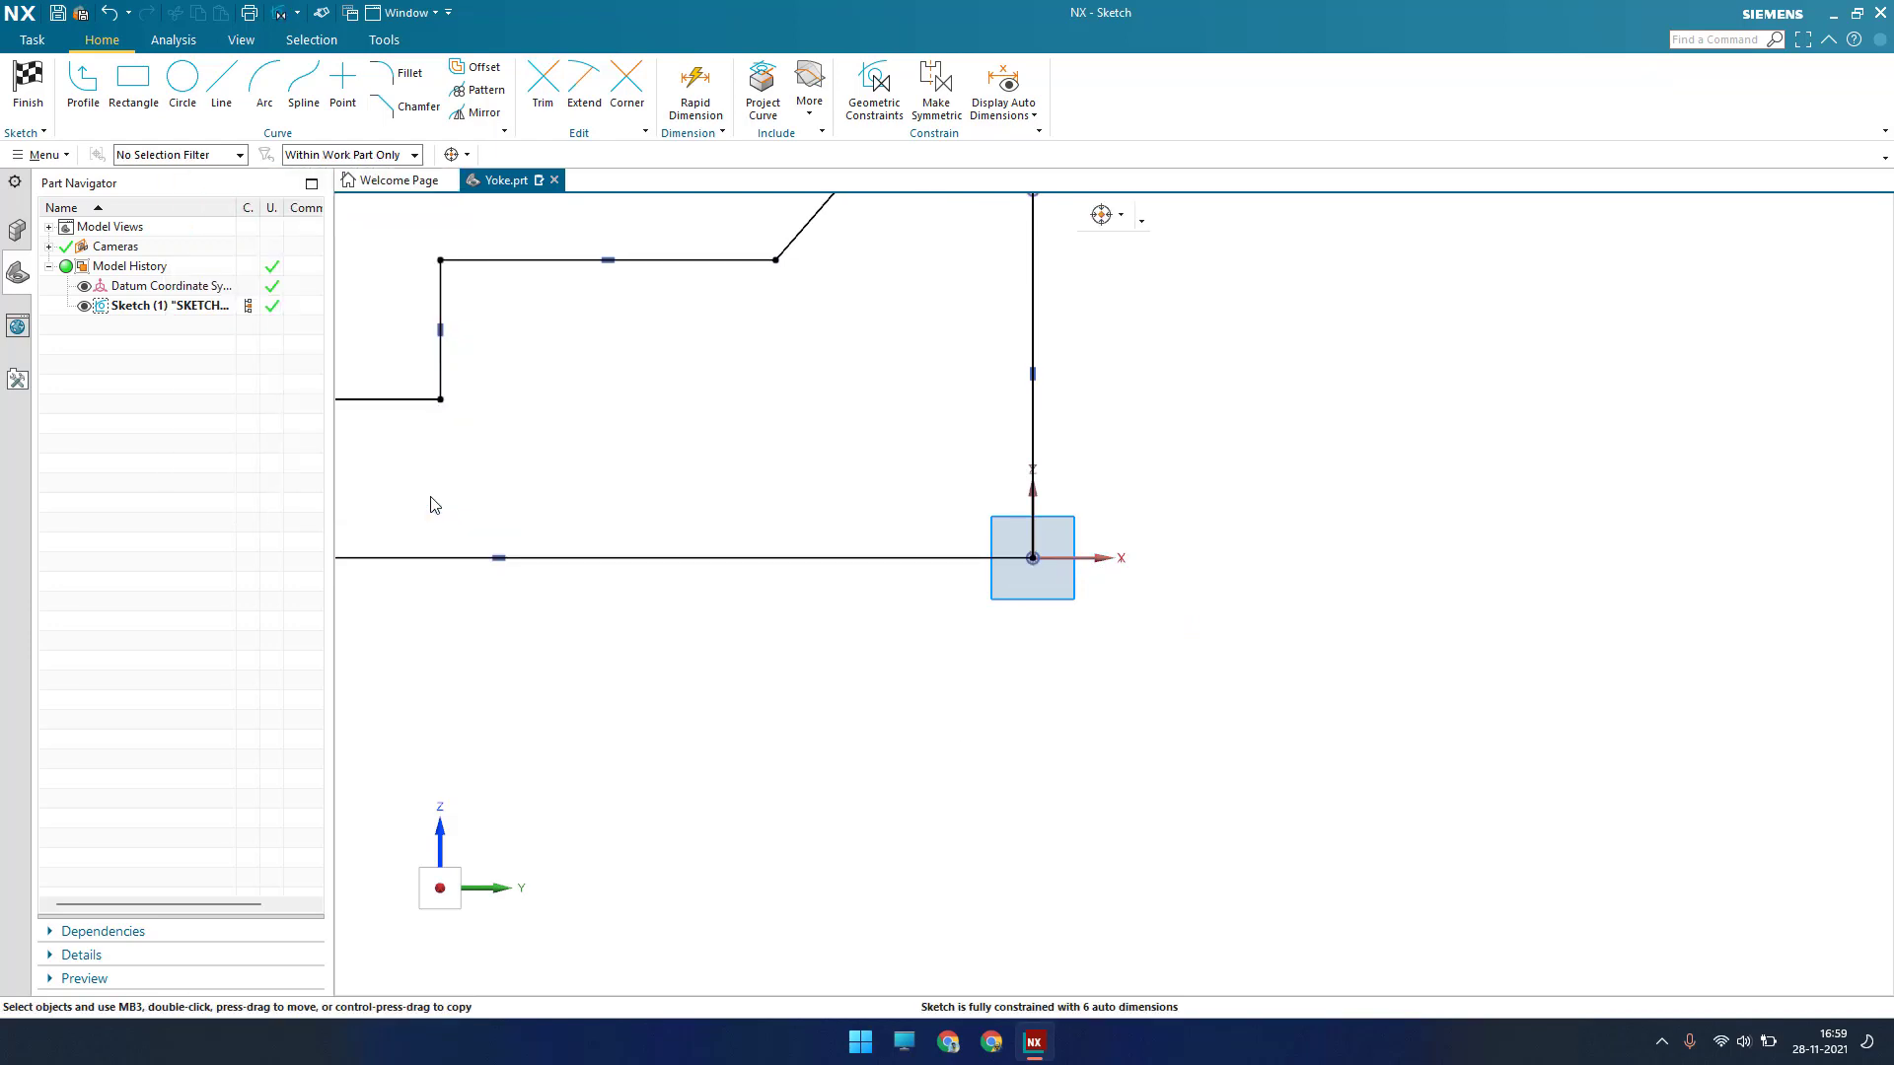
# Draw two 16.2 mm diameter circles centred on the middle horizontal line of the stepped profile
pyautogui.hotkey('ctrl', 'f')
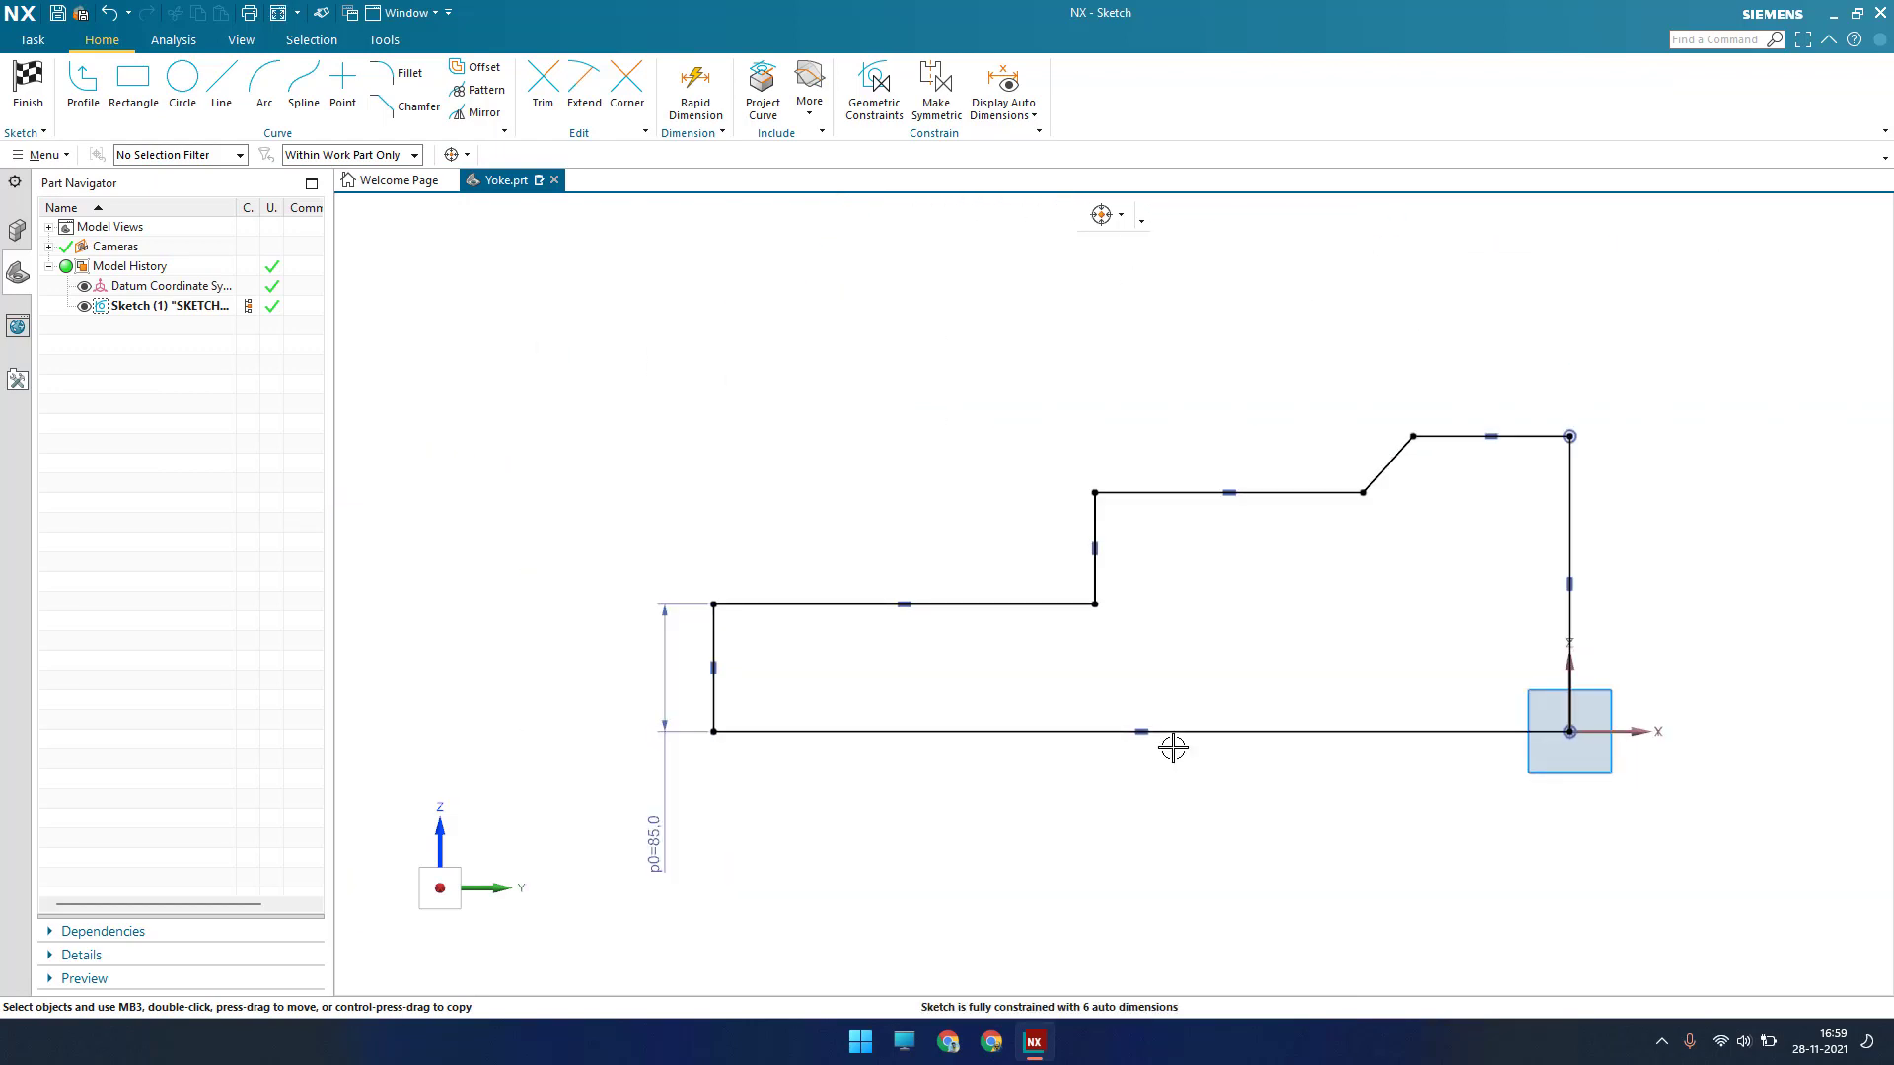
pyautogui.keyDown('shift'); pyautogui.moveTo(1324, 630); pyautogui.dragTo(1123, 599, button='middle'); pyautogui.keyUp('shift')
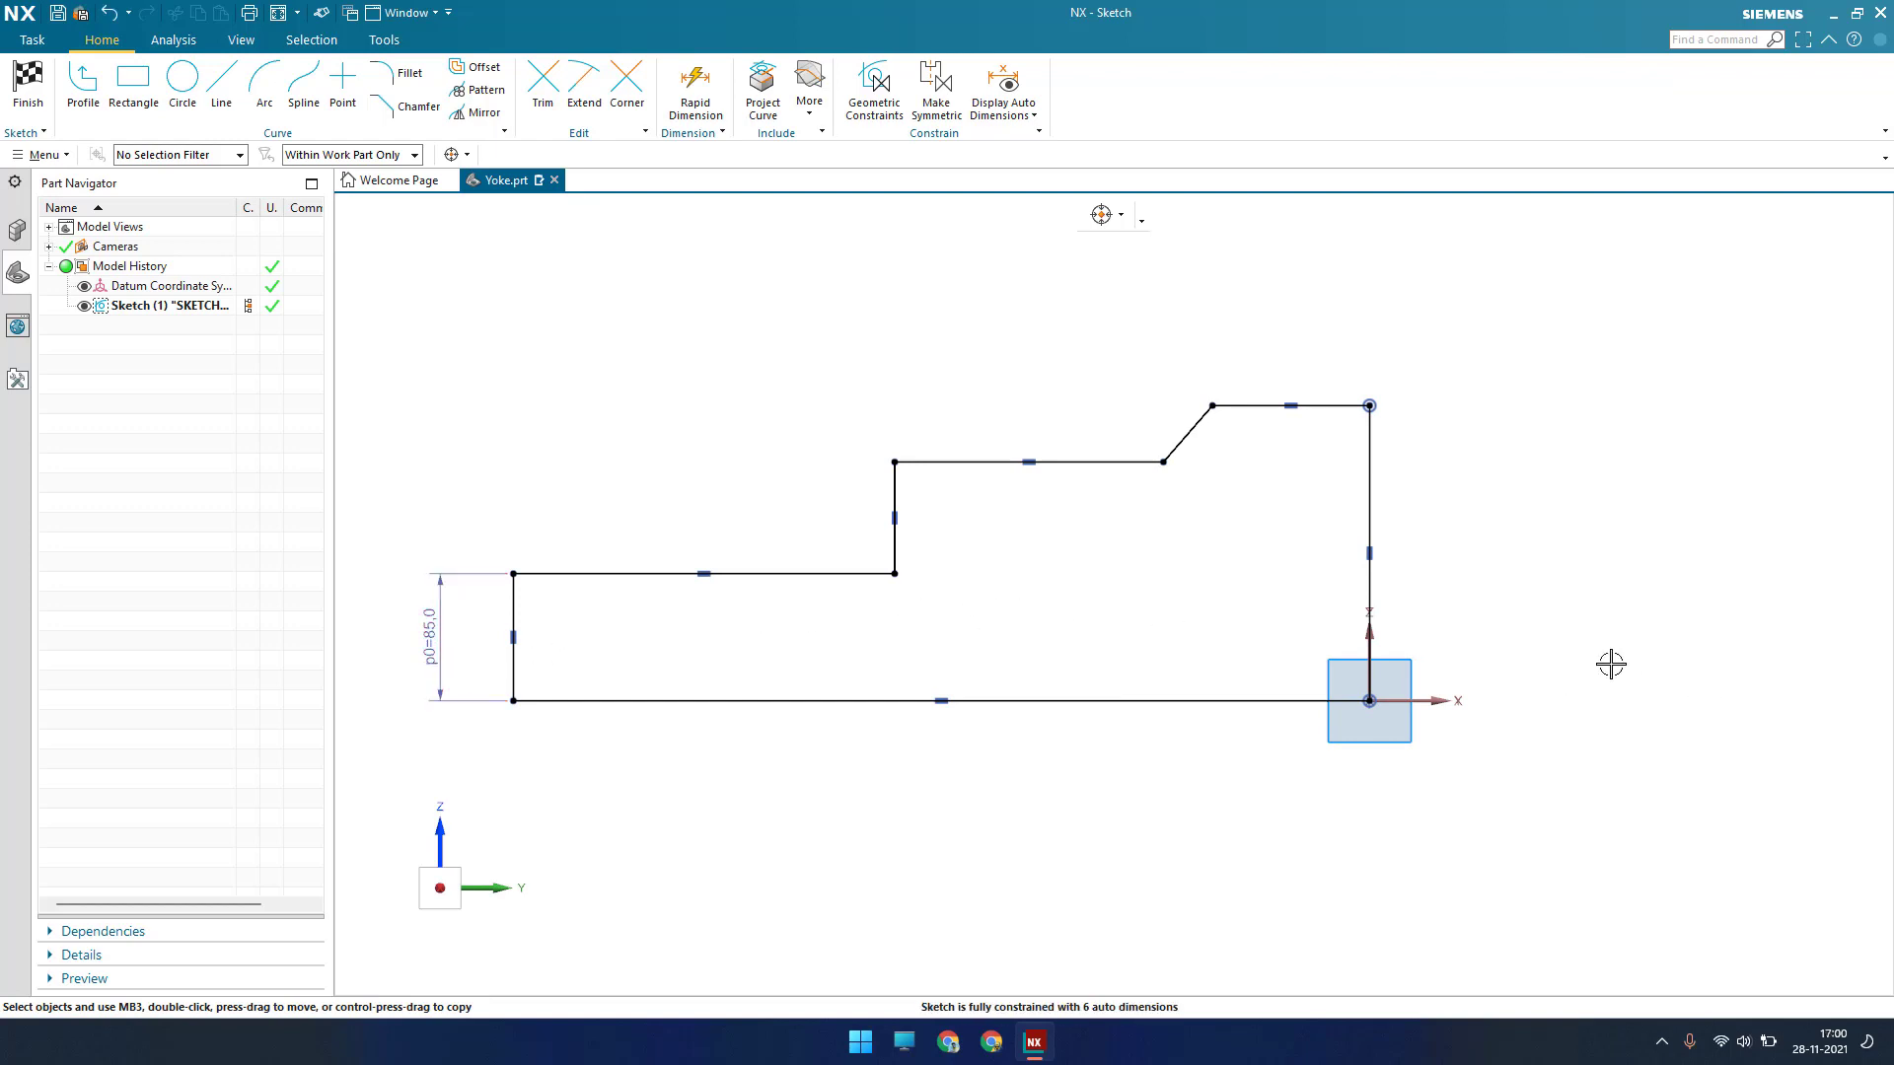
pyautogui.scroll(2, 1066, 508)
pyautogui.scroll(4, 859, 408)
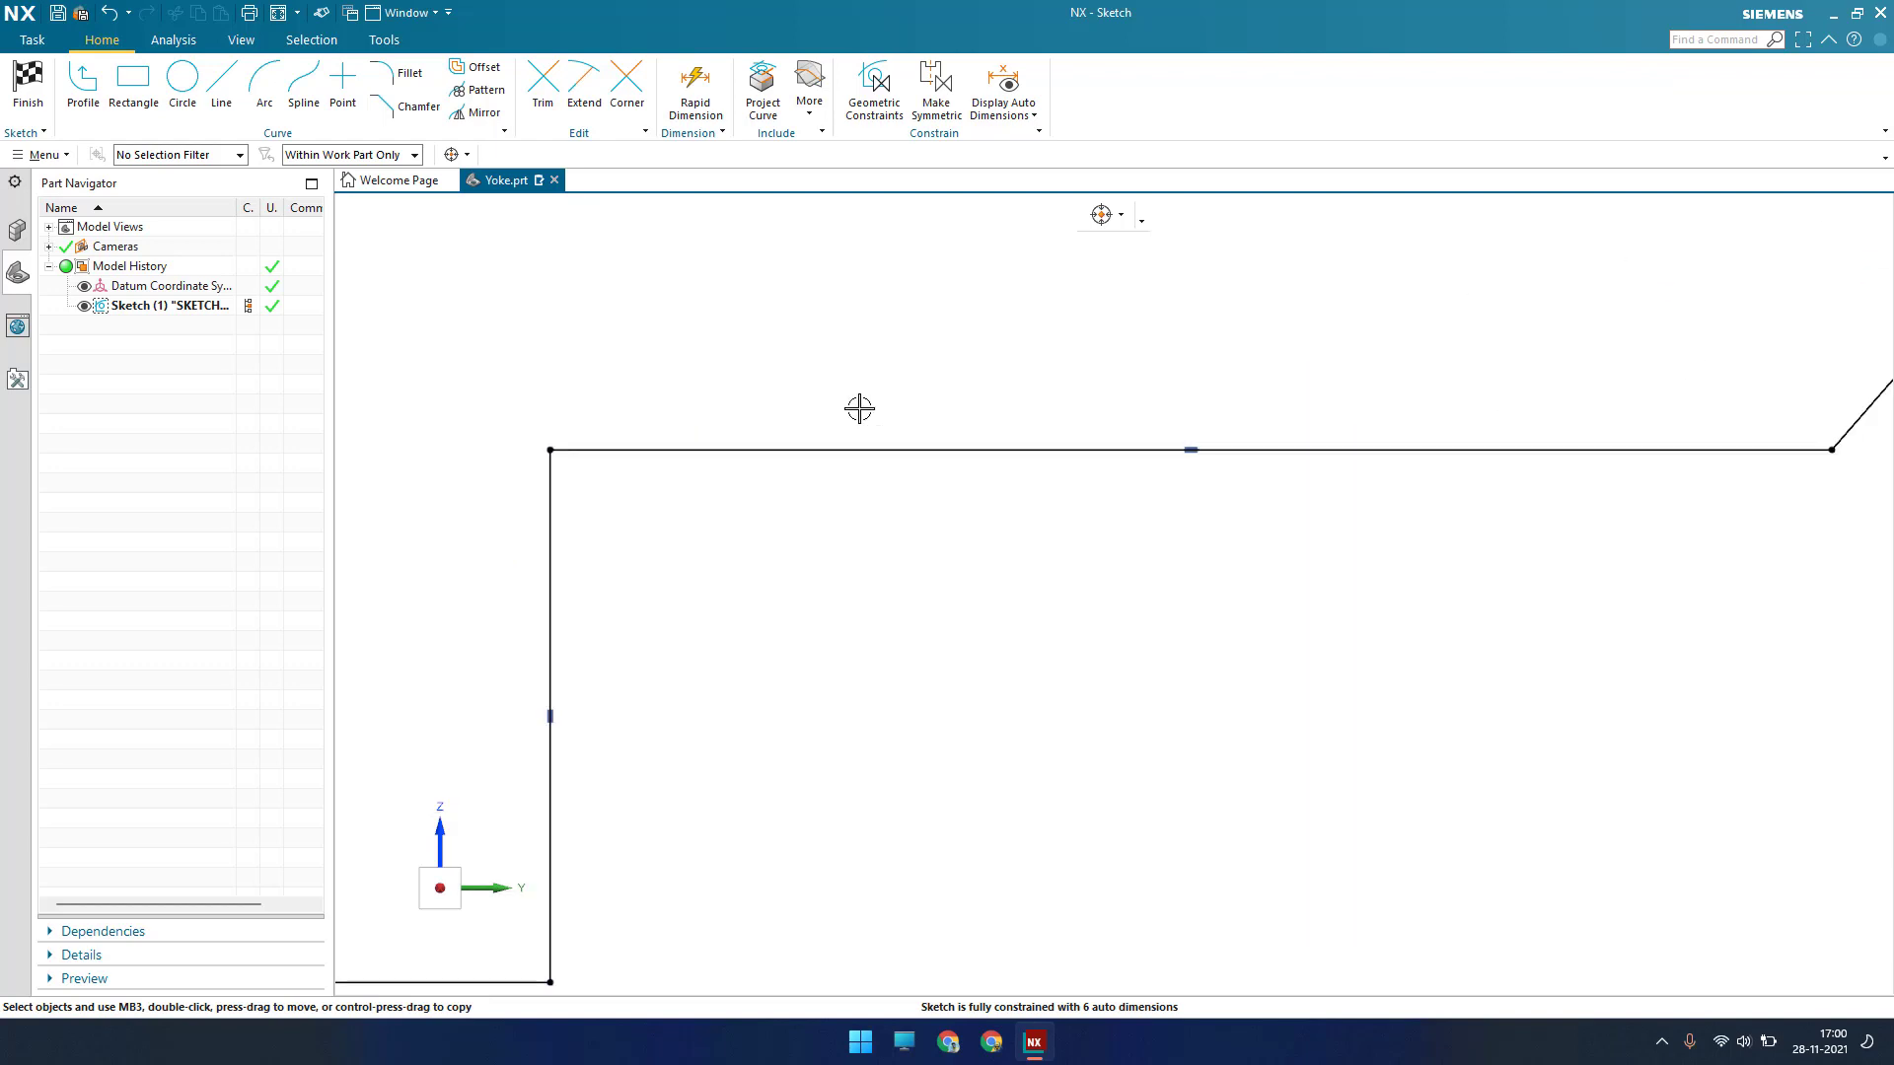
pyautogui.click(183, 79)
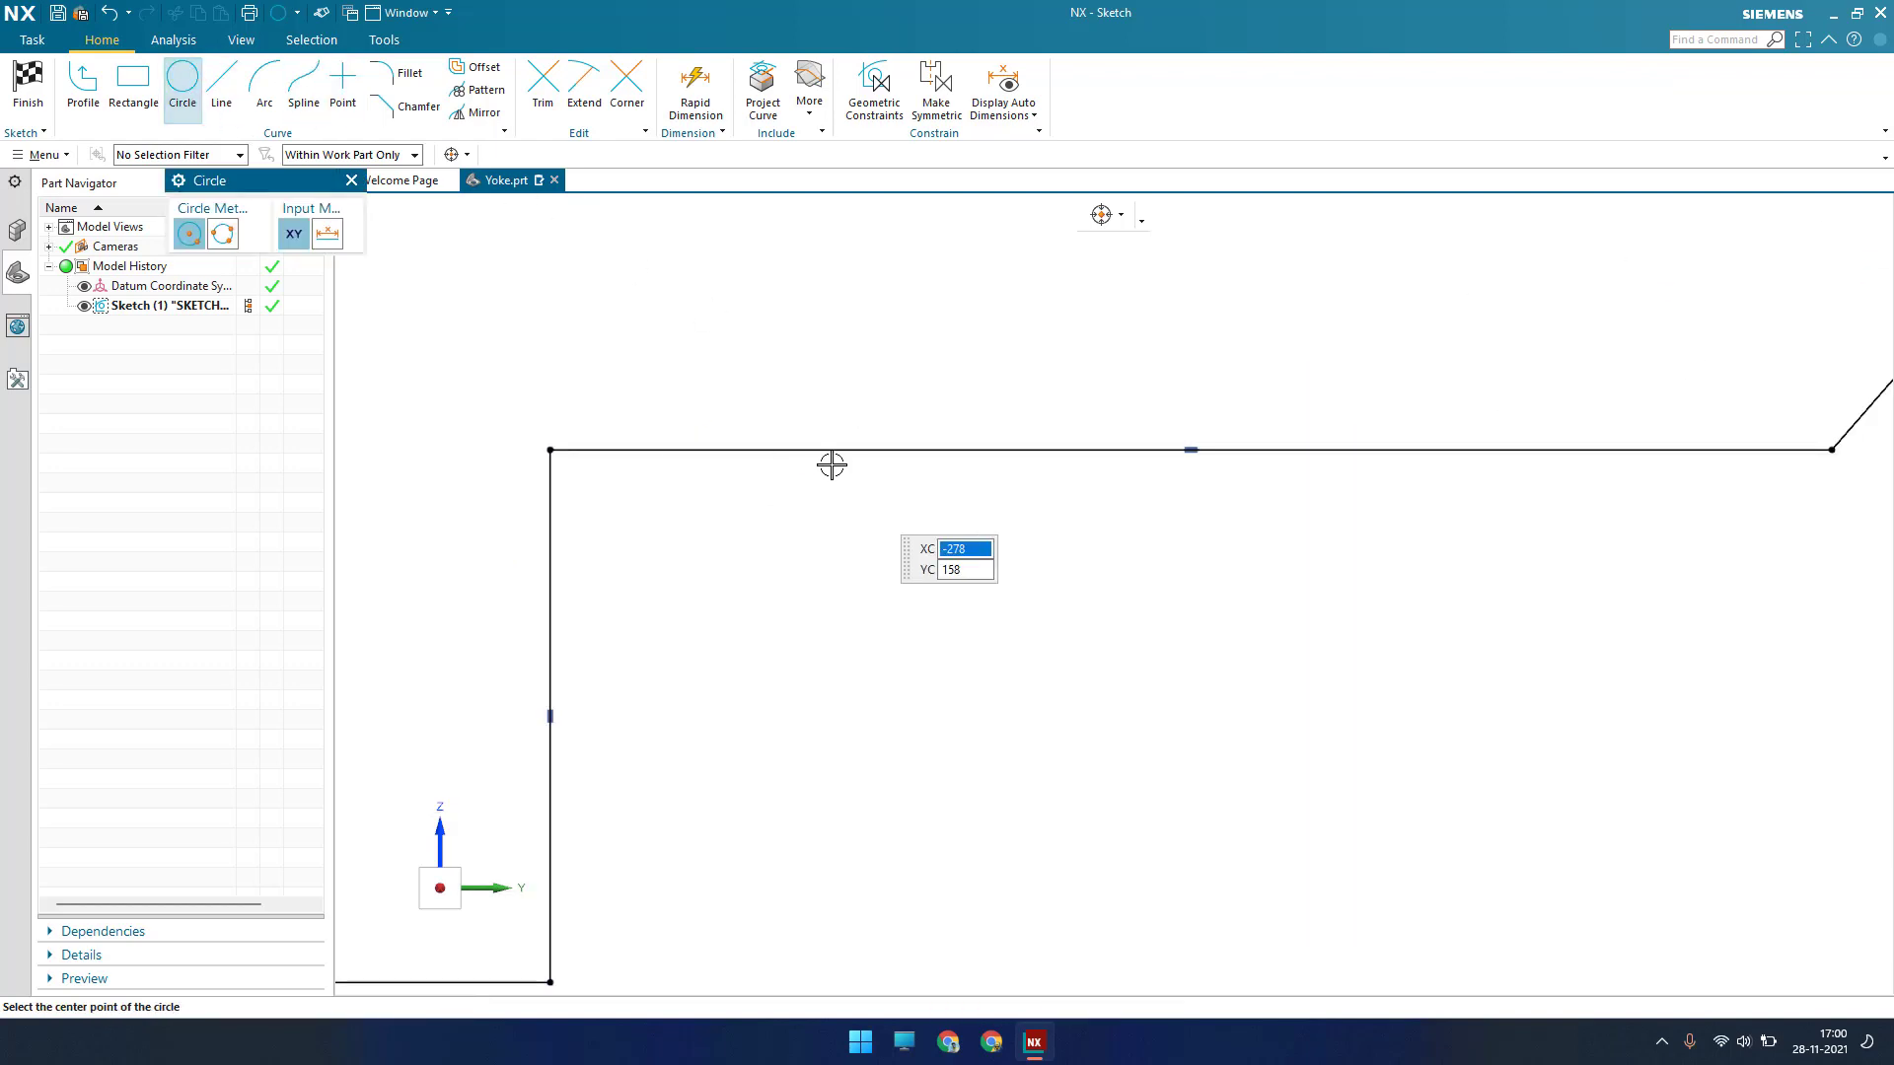
pyautogui.click(836, 451)
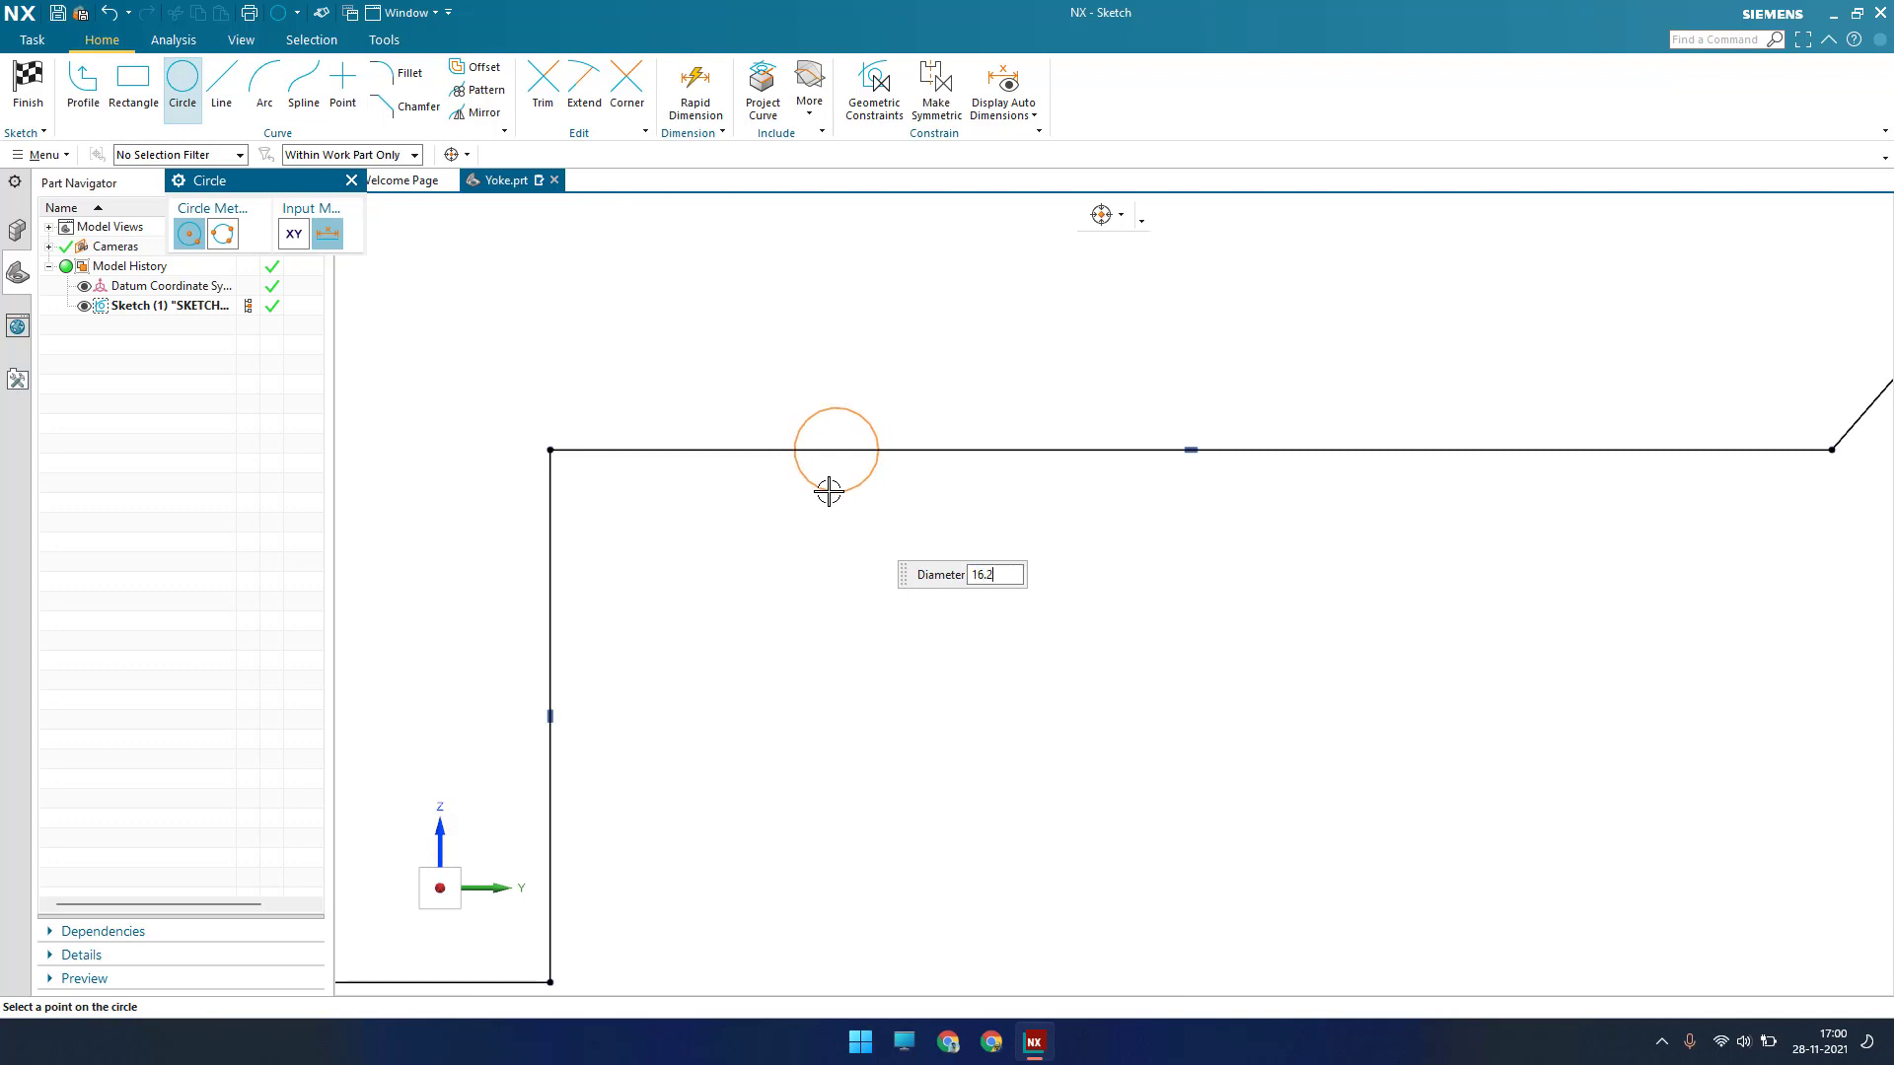
pyautogui.write('16.20')
pyautogui.press('Return')
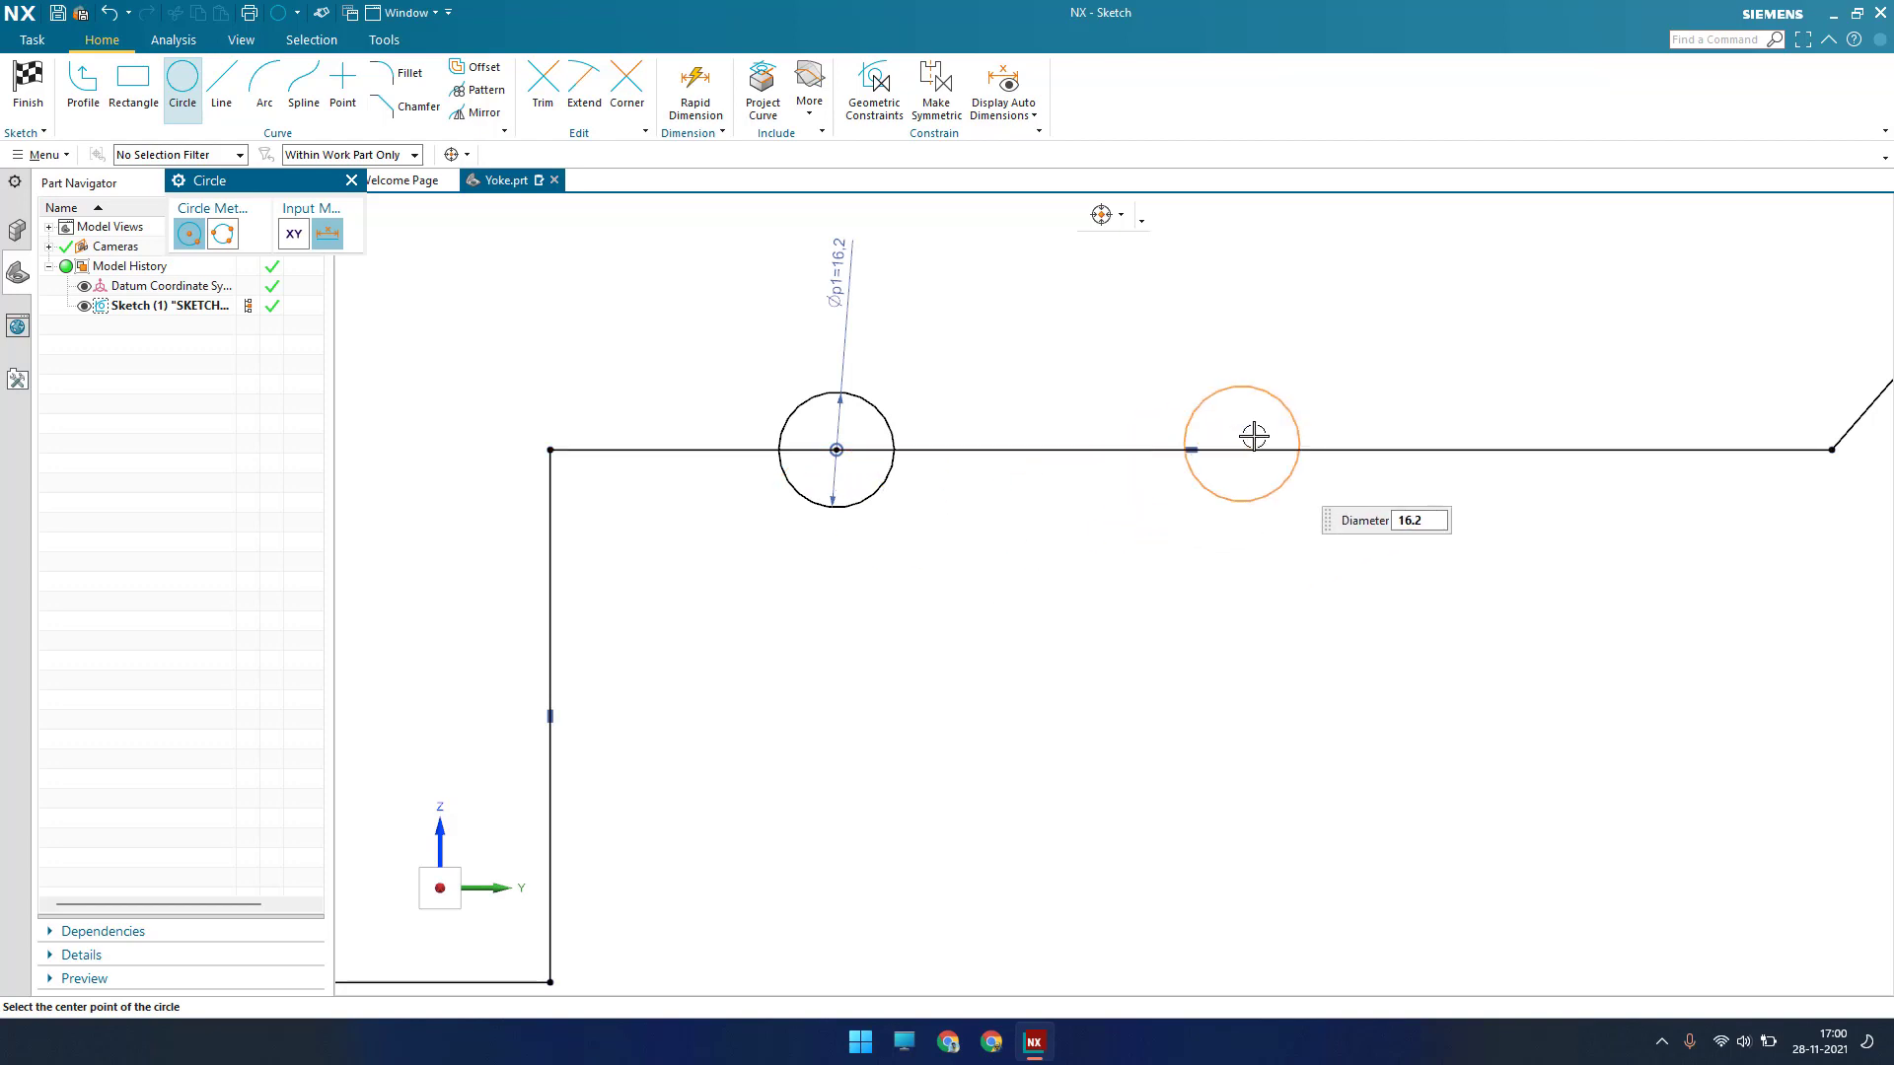
pyautogui.click(1252, 450)
pyautogui.press('Escape')
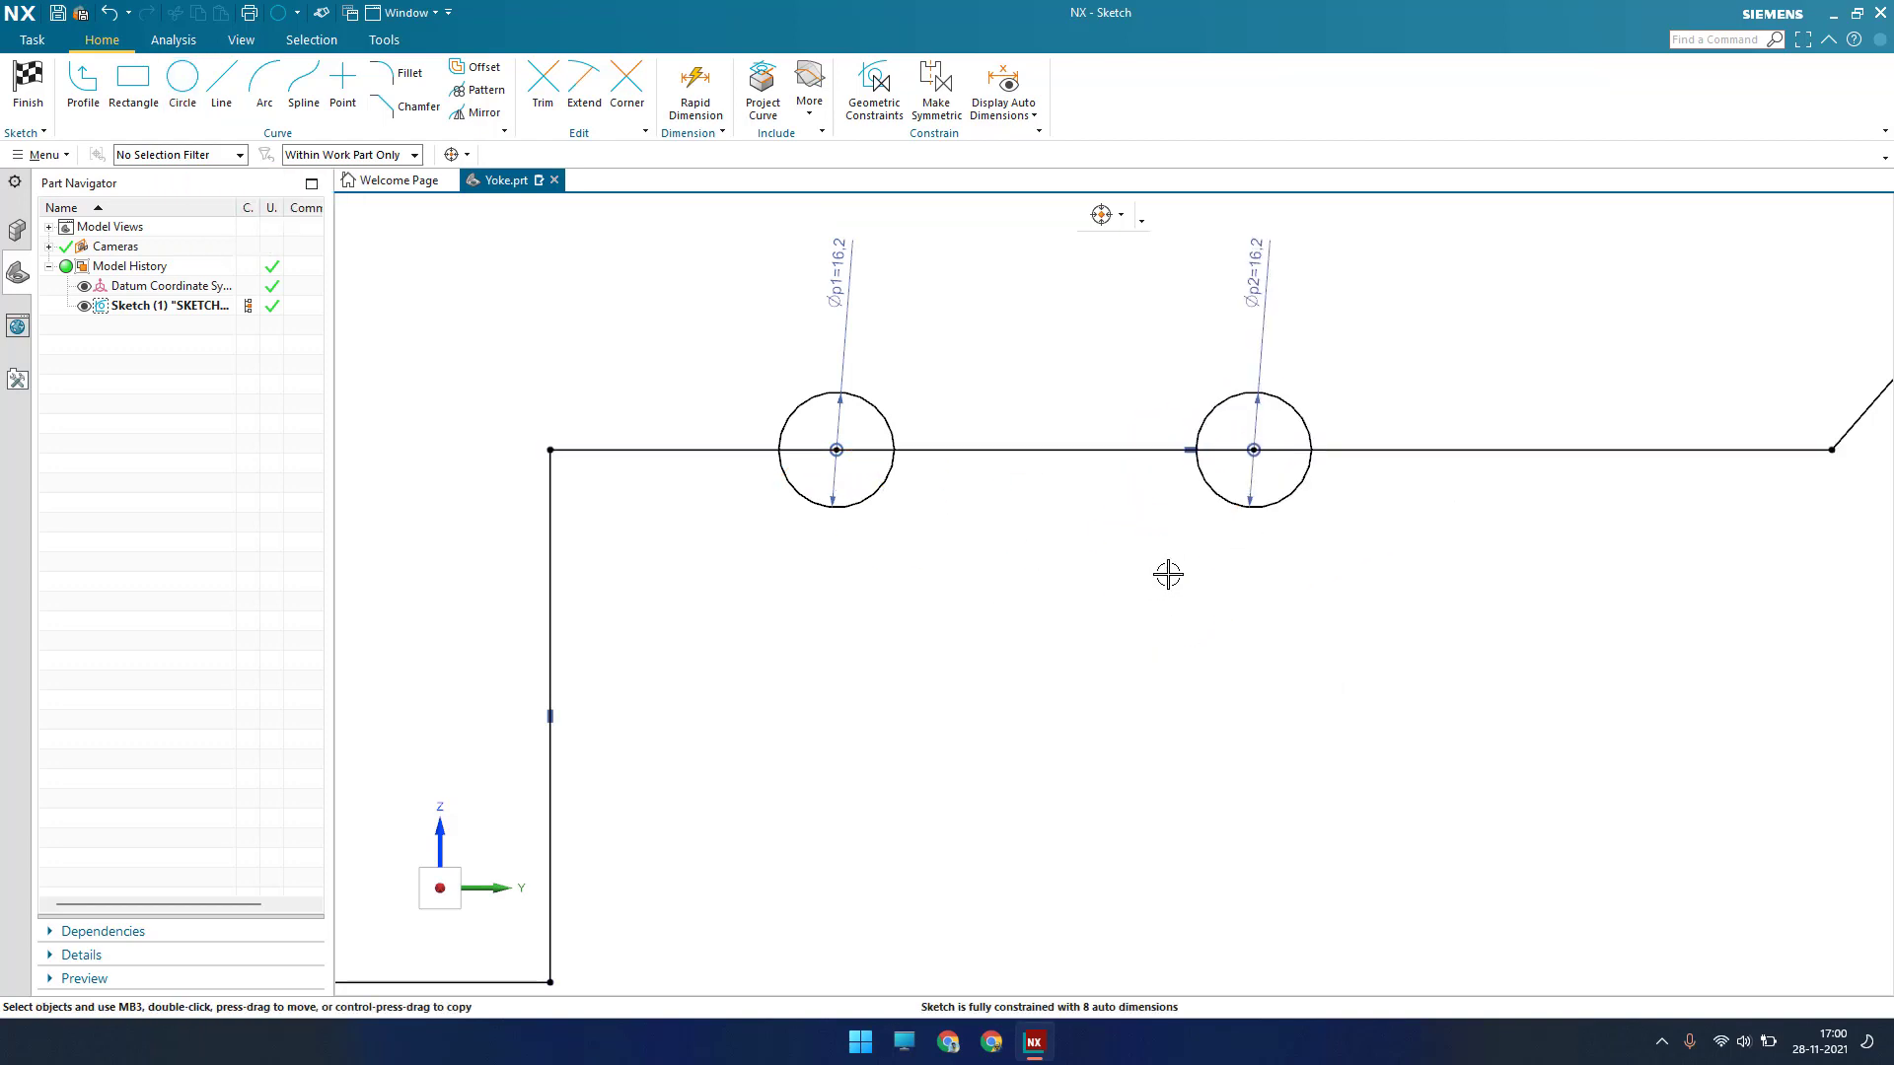
# Trim away the lower halves of both 16.2 mm circles and the line segments inside them, leaving two upward semicircular arcs
pyautogui.press('t')
pyautogui.click(860, 475)
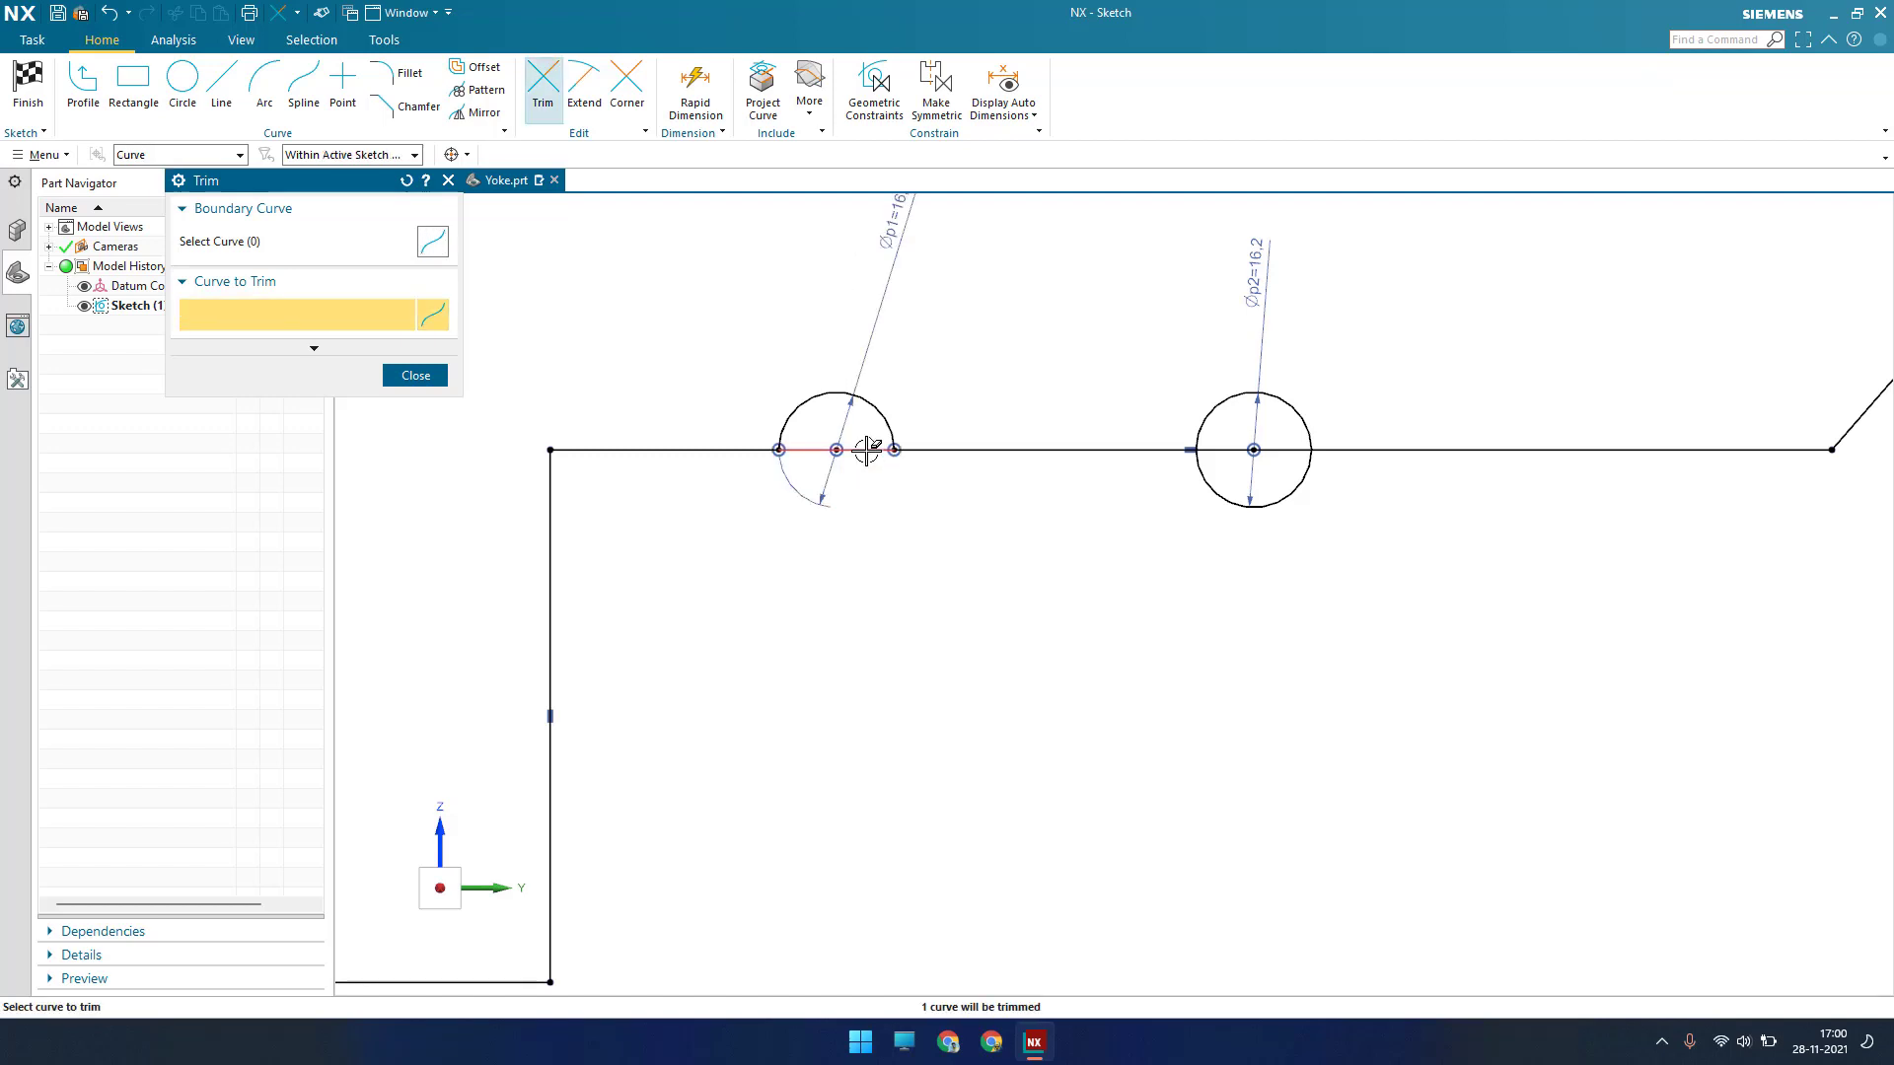
pyautogui.click(1294, 474)
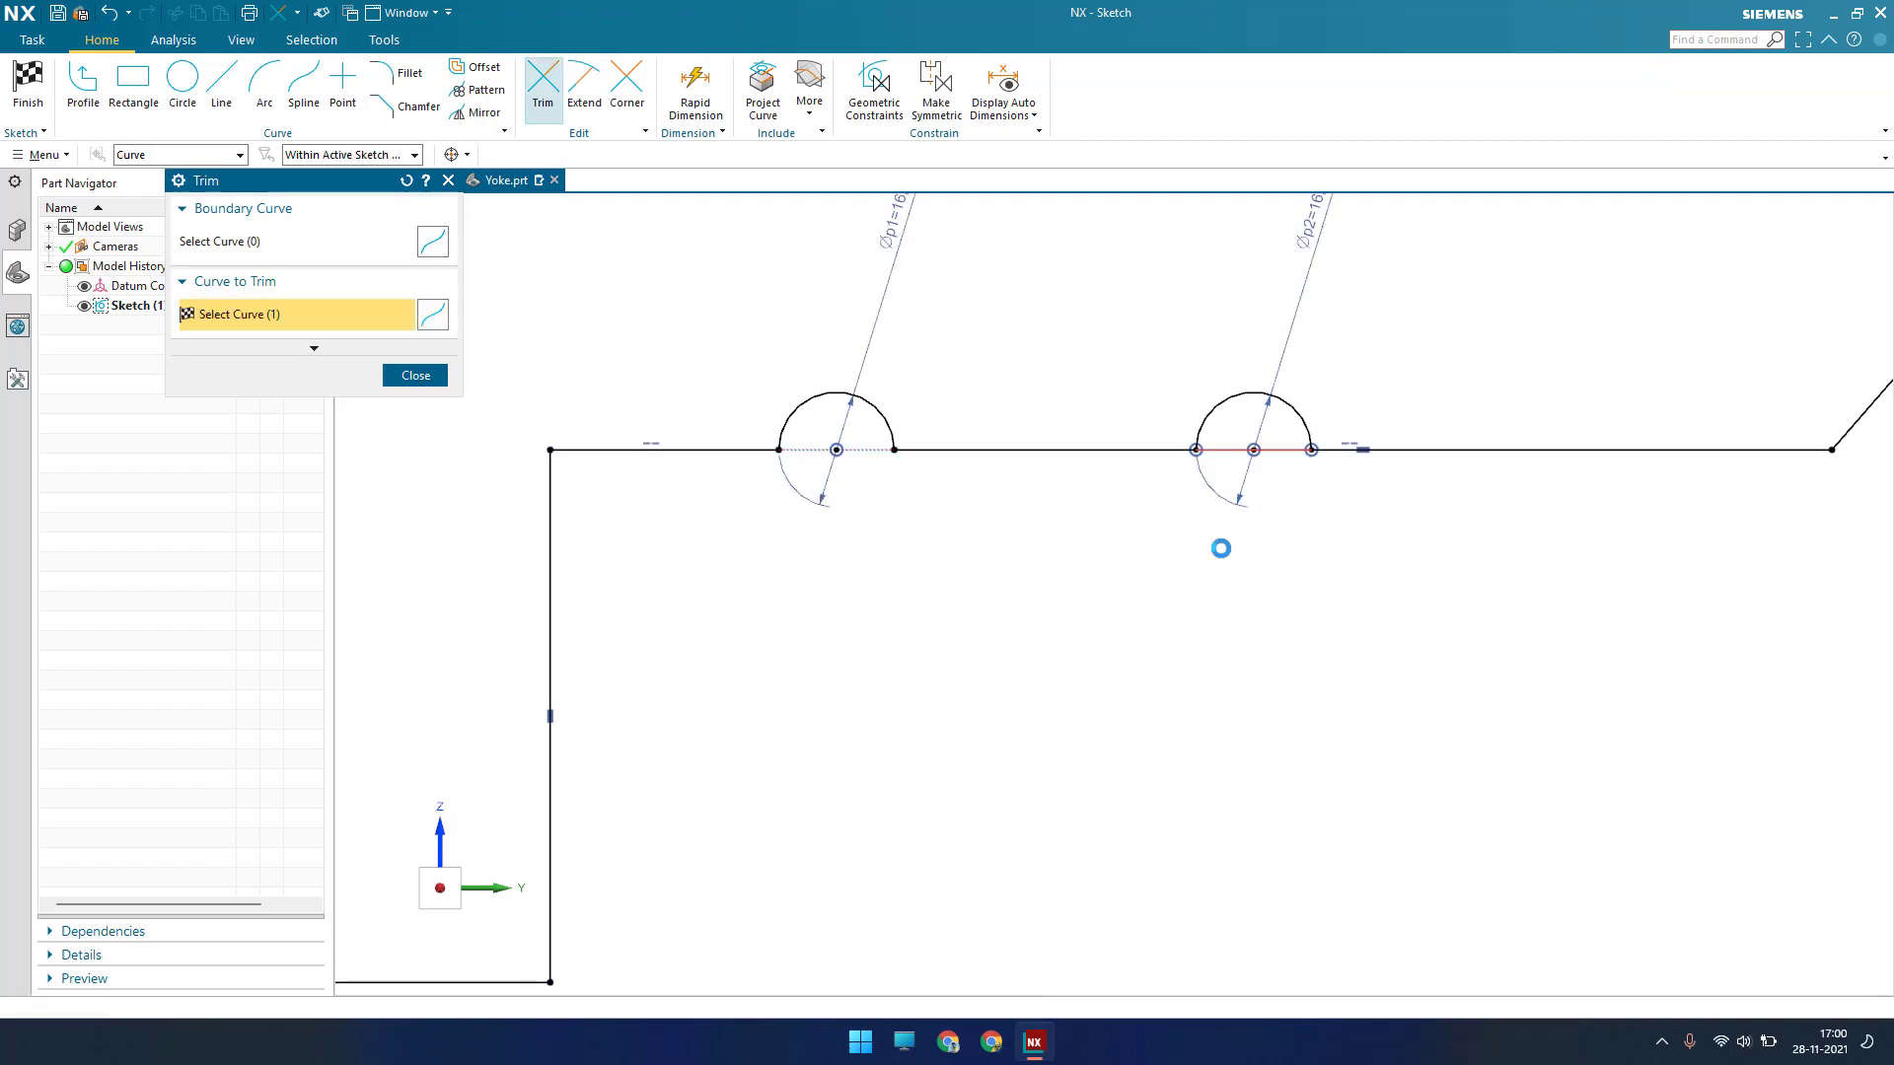
pyautogui.press('Escape')
# Dimension the height from the profile's upper right corner to the datum origin and set it to 208.25/2 mm
pyautogui.scroll(-4, 970, 565)
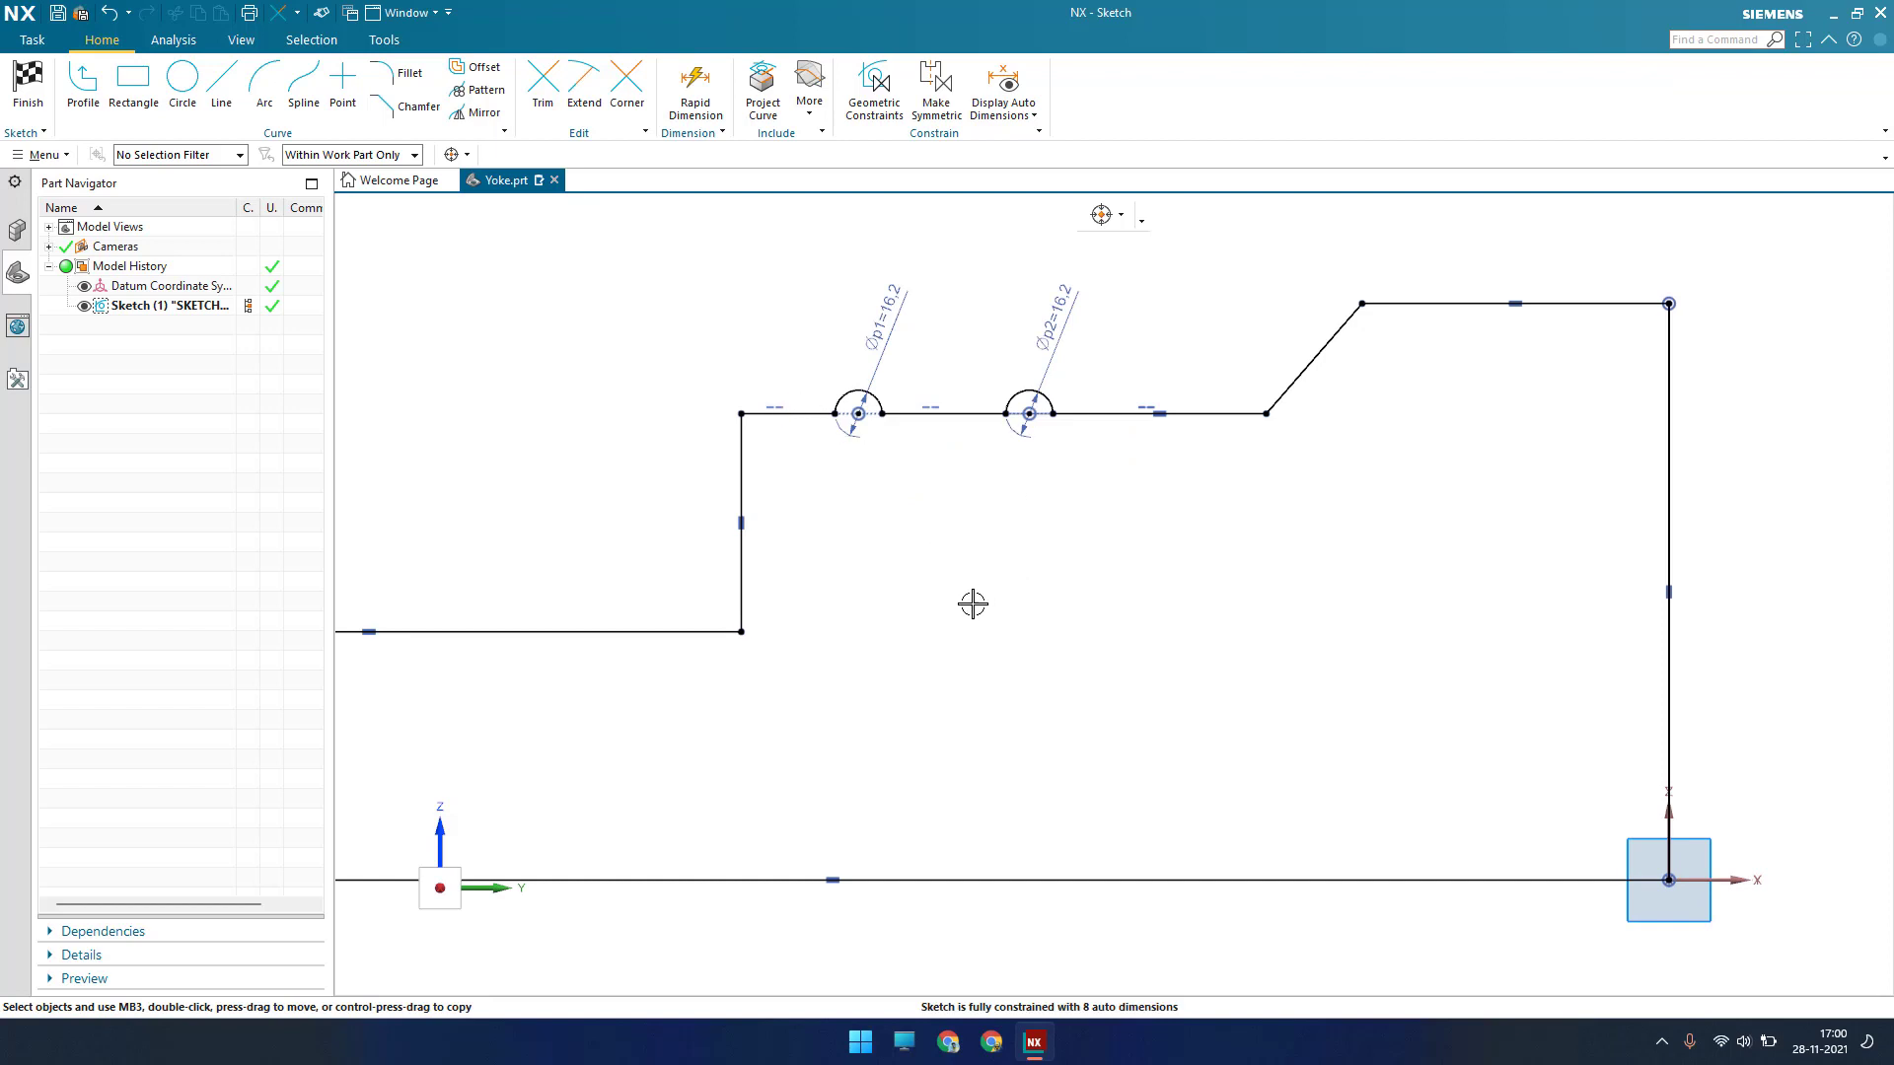
pyautogui.press('d')
pyautogui.press('Escape')
pyautogui.keyDown('shift'); pyautogui.moveTo(1242, 557); pyautogui.dragTo(1105, 554, button='middle'); pyautogui.keyUp('shift')
pyautogui.scroll(-2, 1167, 524)
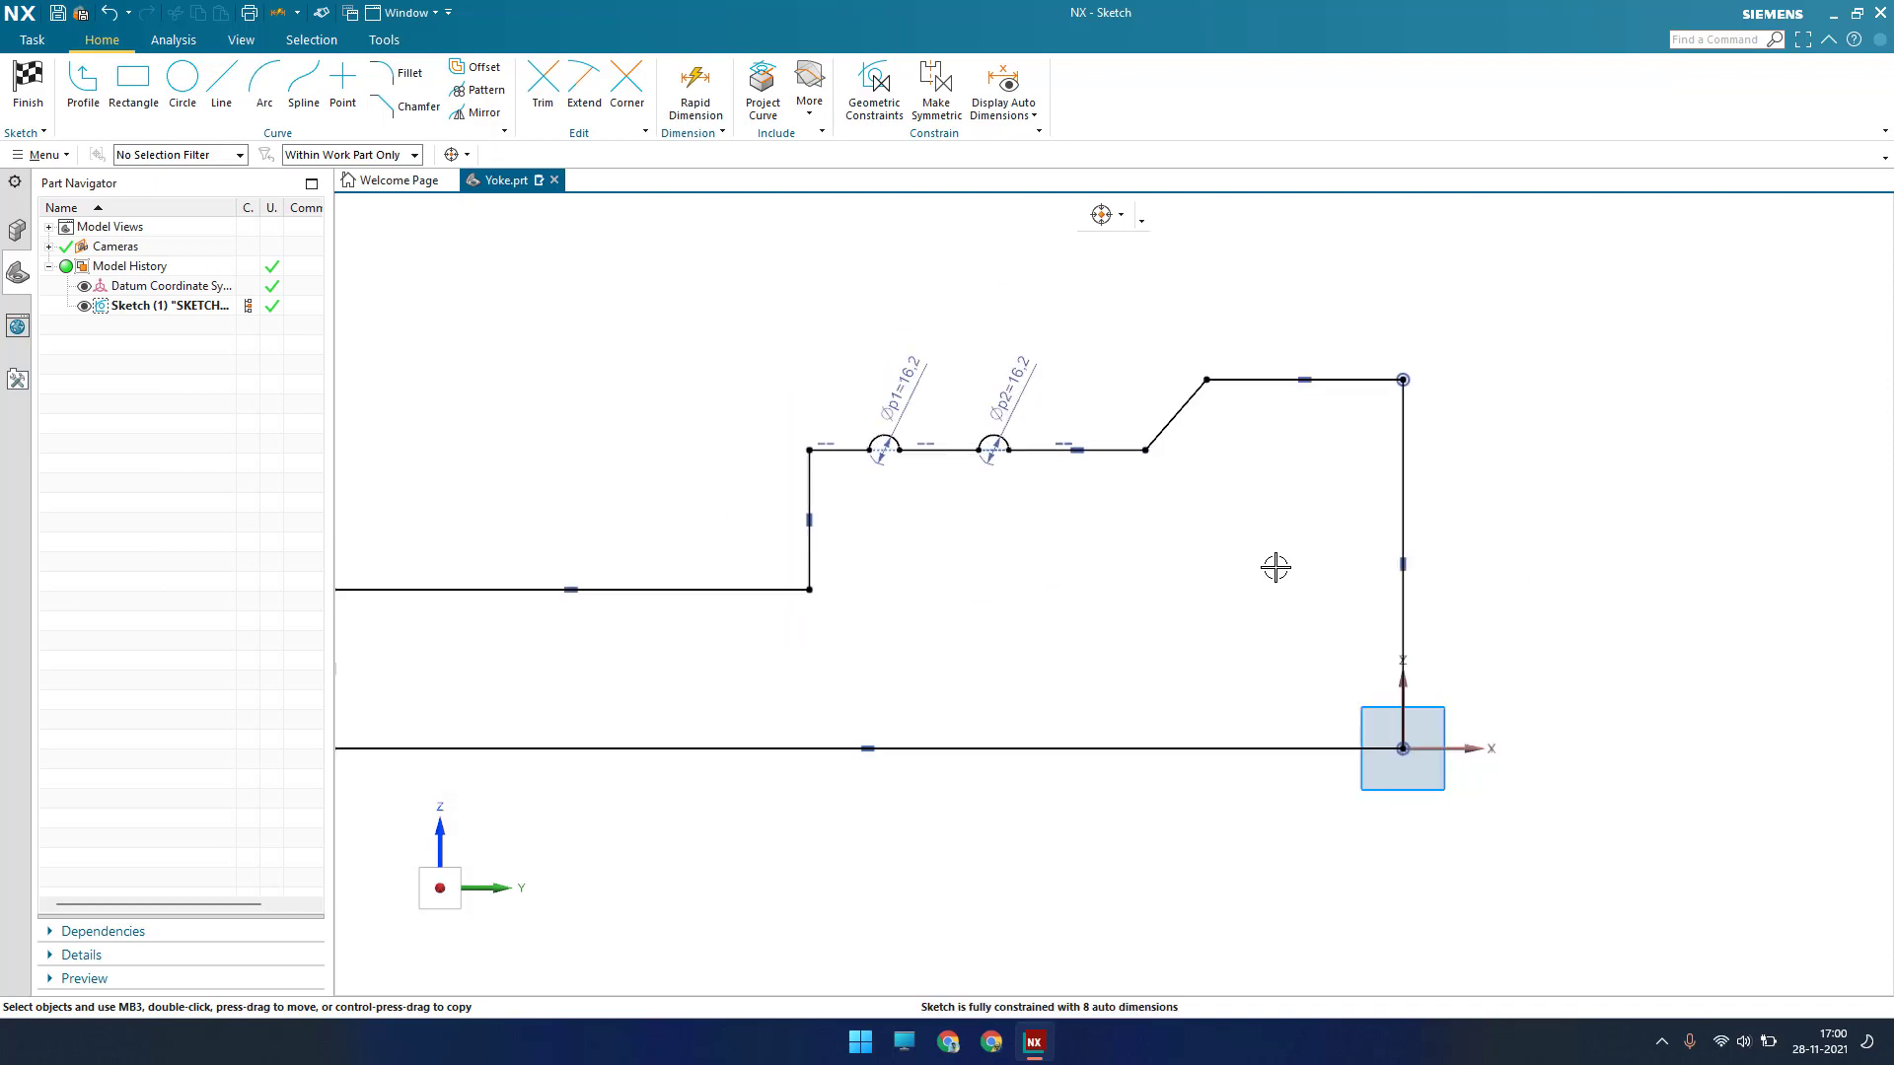
pyautogui.keyDown('shift'); pyautogui.moveTo(1272, 562); pyautogui.dragTo(1191, 523, button='middle'); pyautogui.keyUp('shift')
pyautogui.press('d')
pyautogui.click(1307, 336)
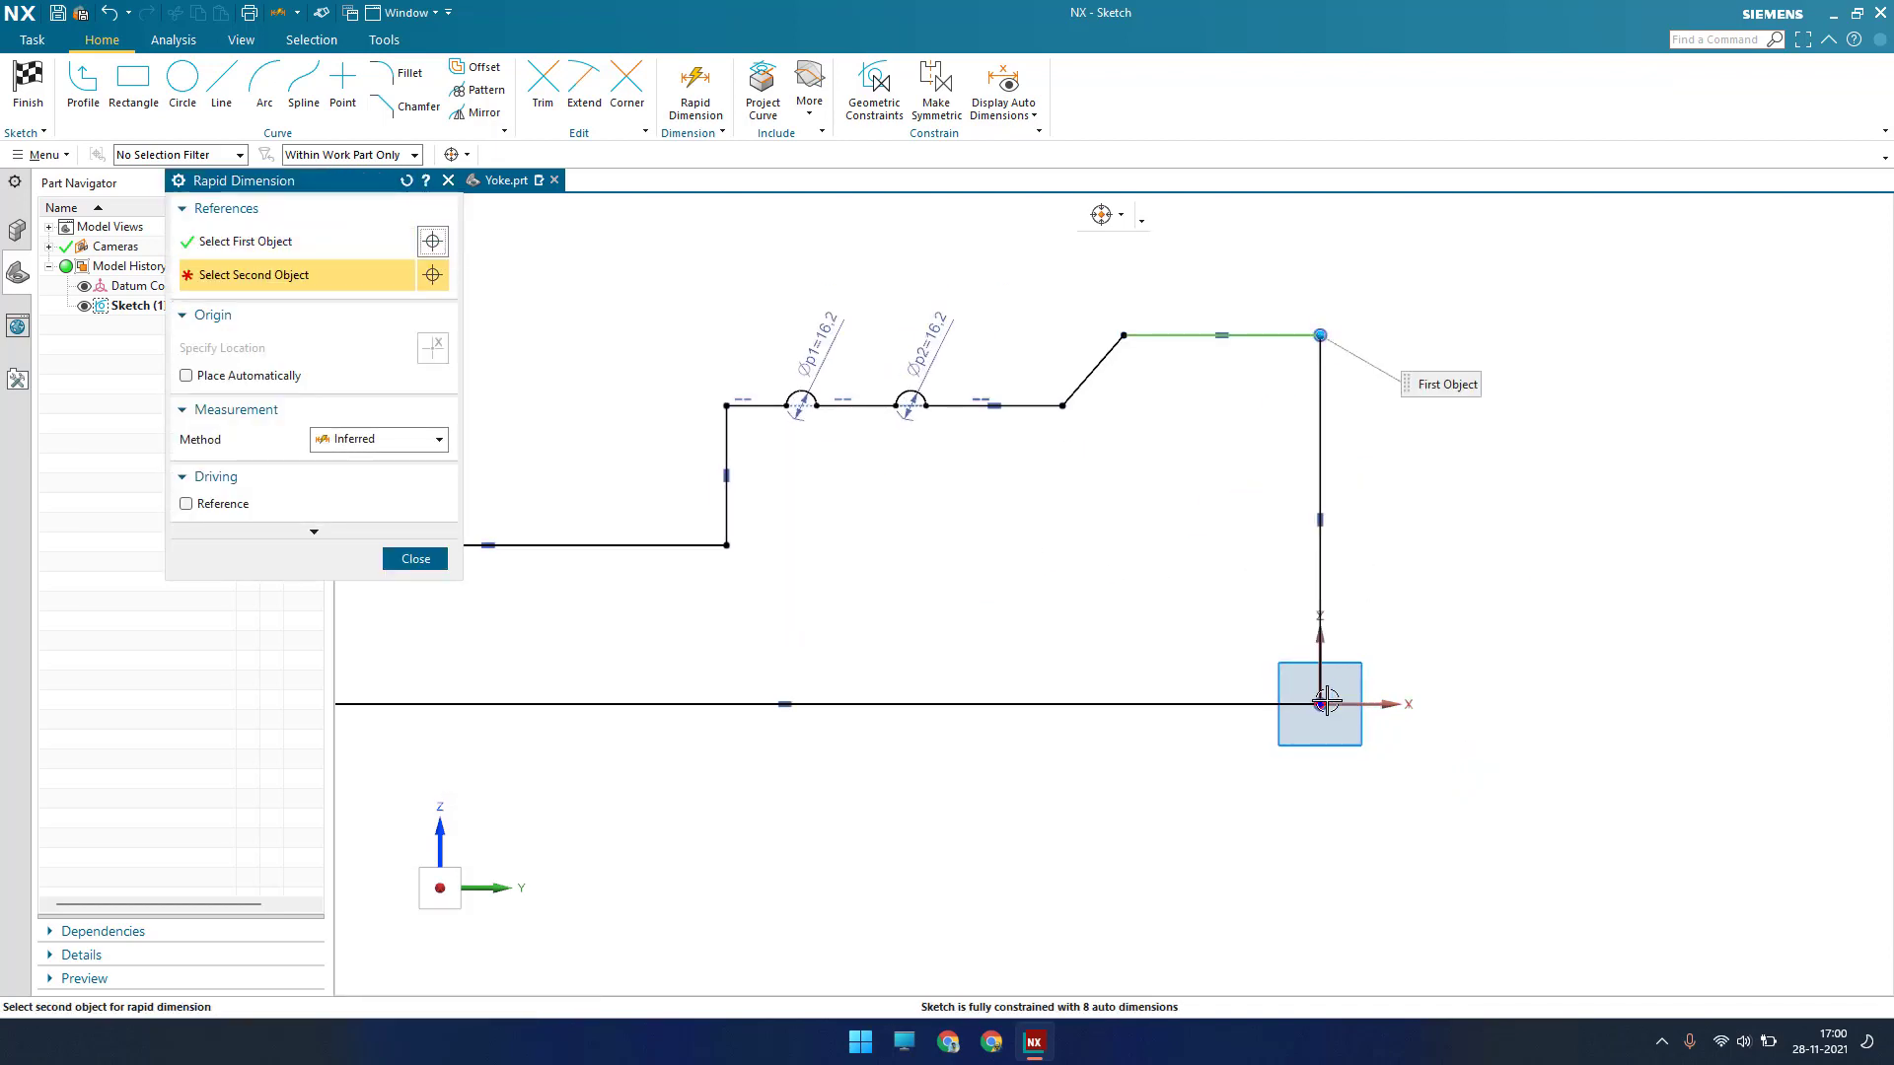
pyautogui.click(1344, 698)
pyautogui.click(1479, 663)
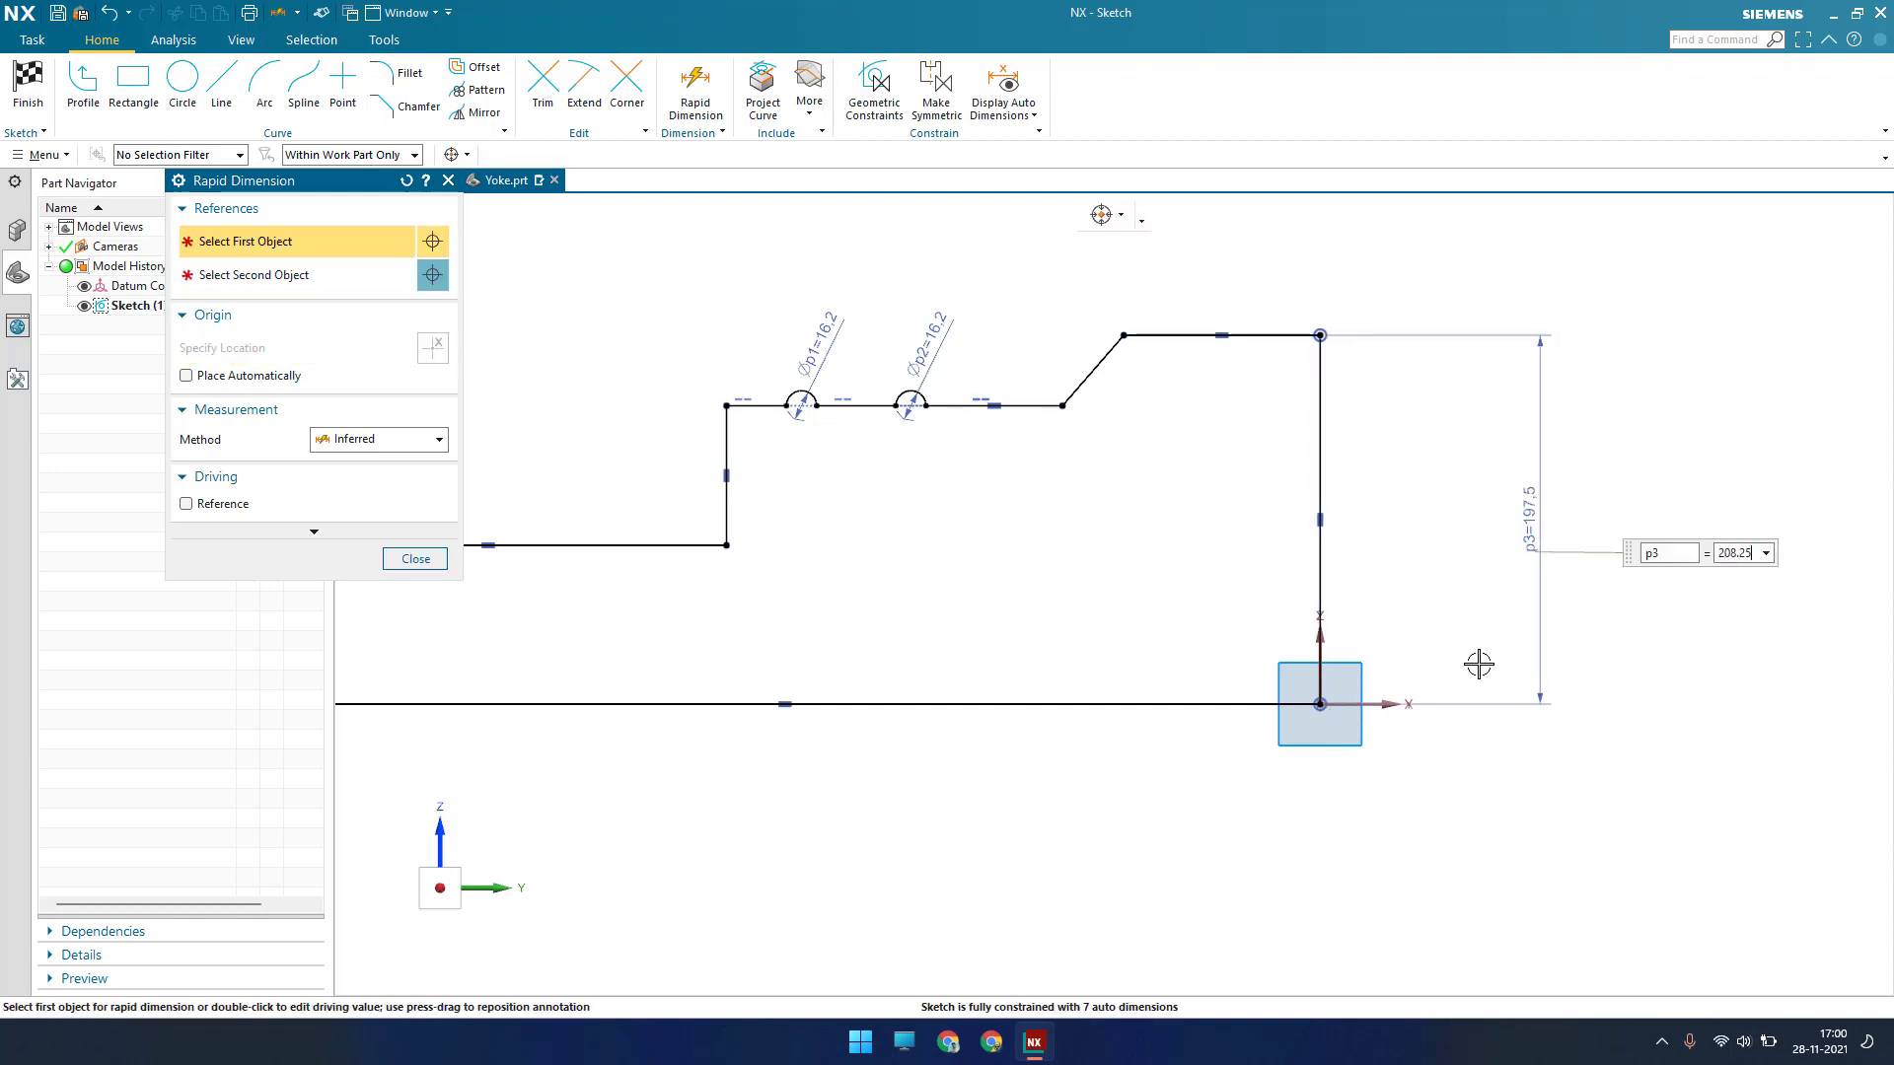
pyautogui.write('208.25/2')
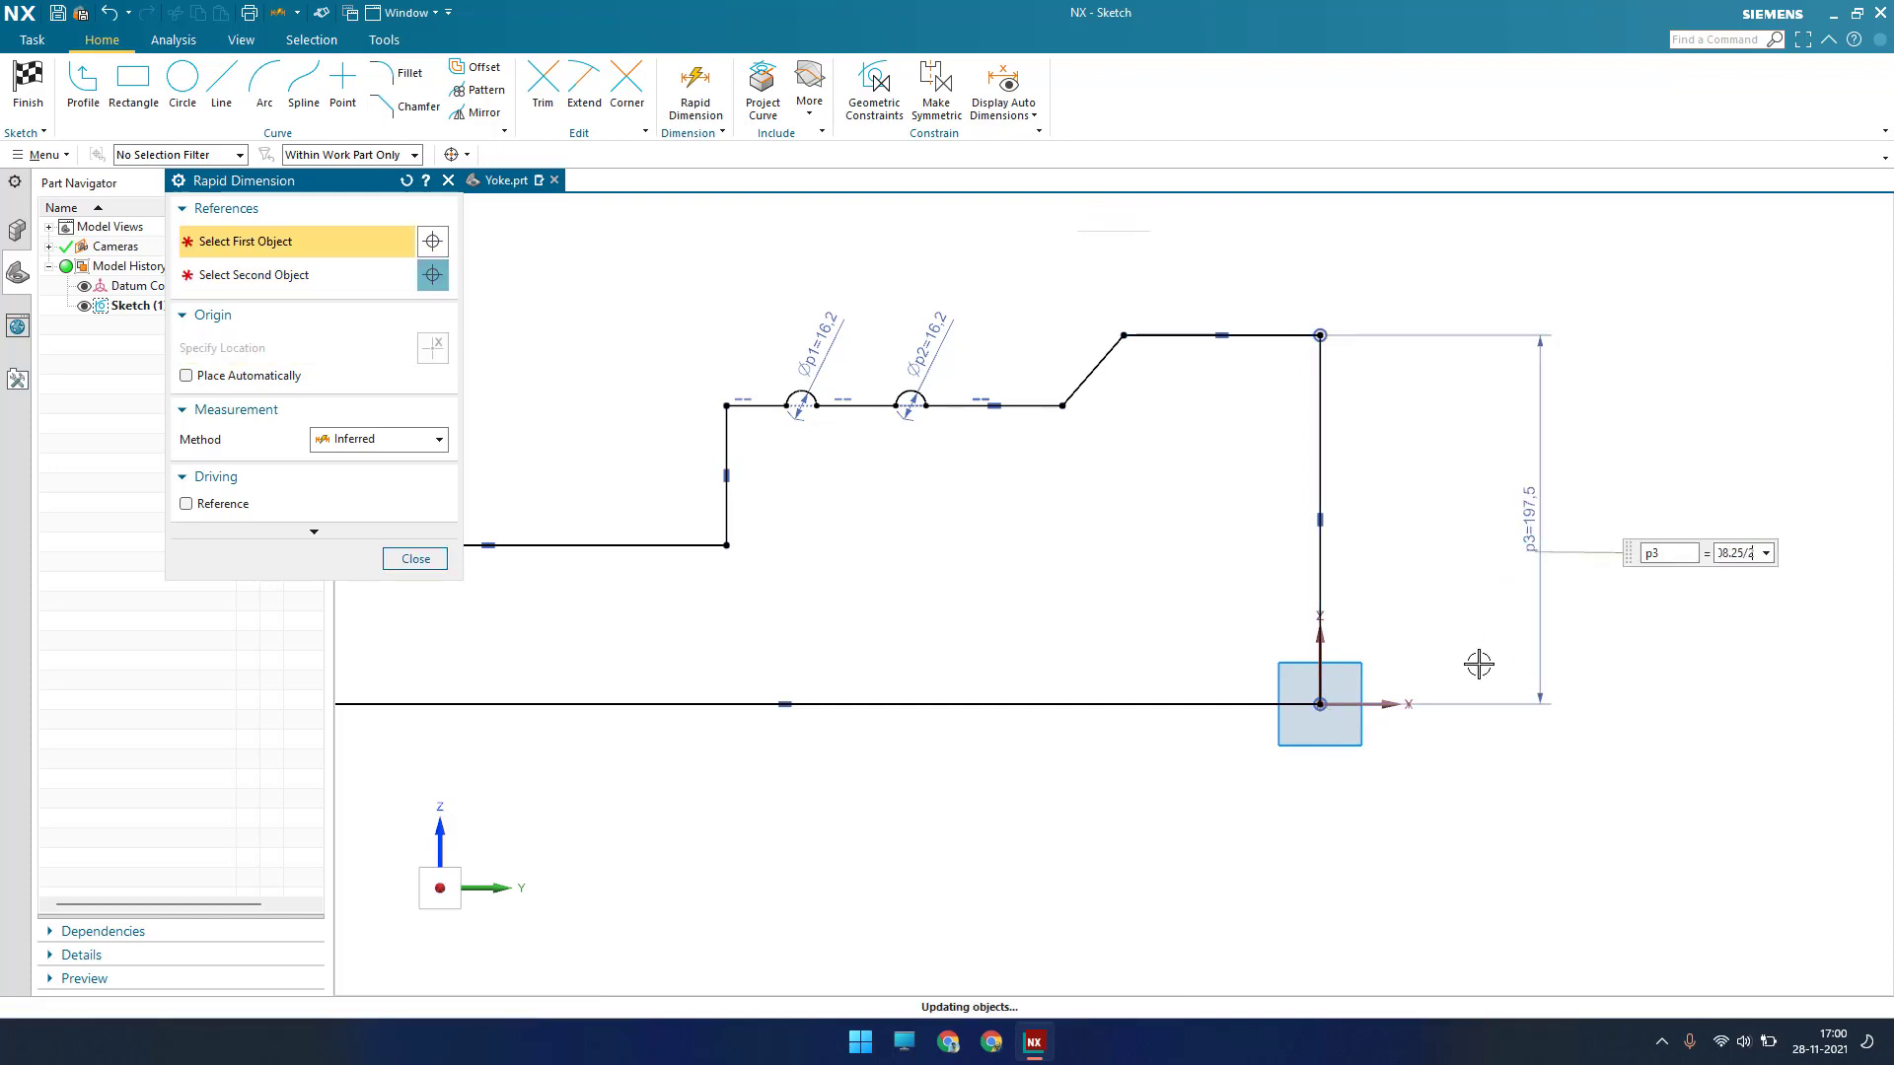
pyautogui.press('Return')
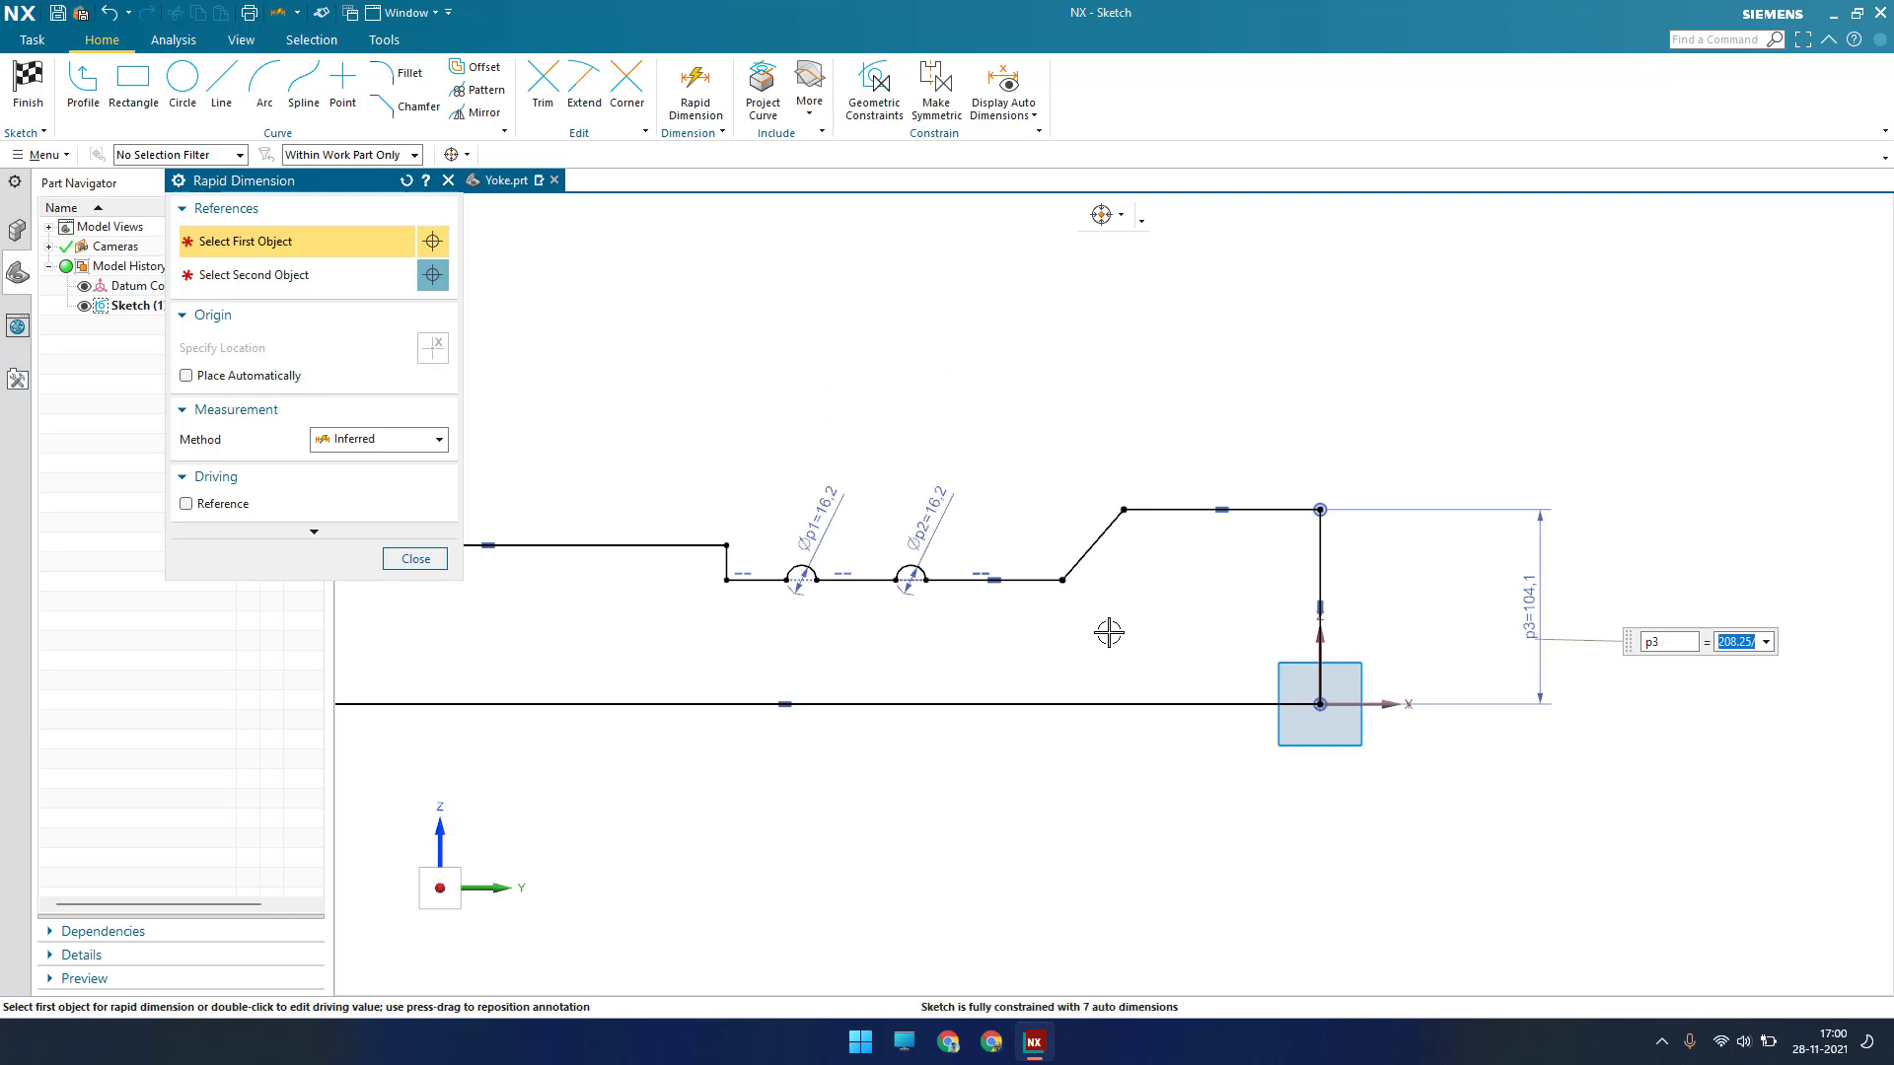
# Dimension the angle between the slanted line and the upper right horizontal line and set it to 135 degrees
pyautogui.scroll(4, 1109, 632)
pyautogui.click(1015, 474)
pyautogui.click(1144, 336)
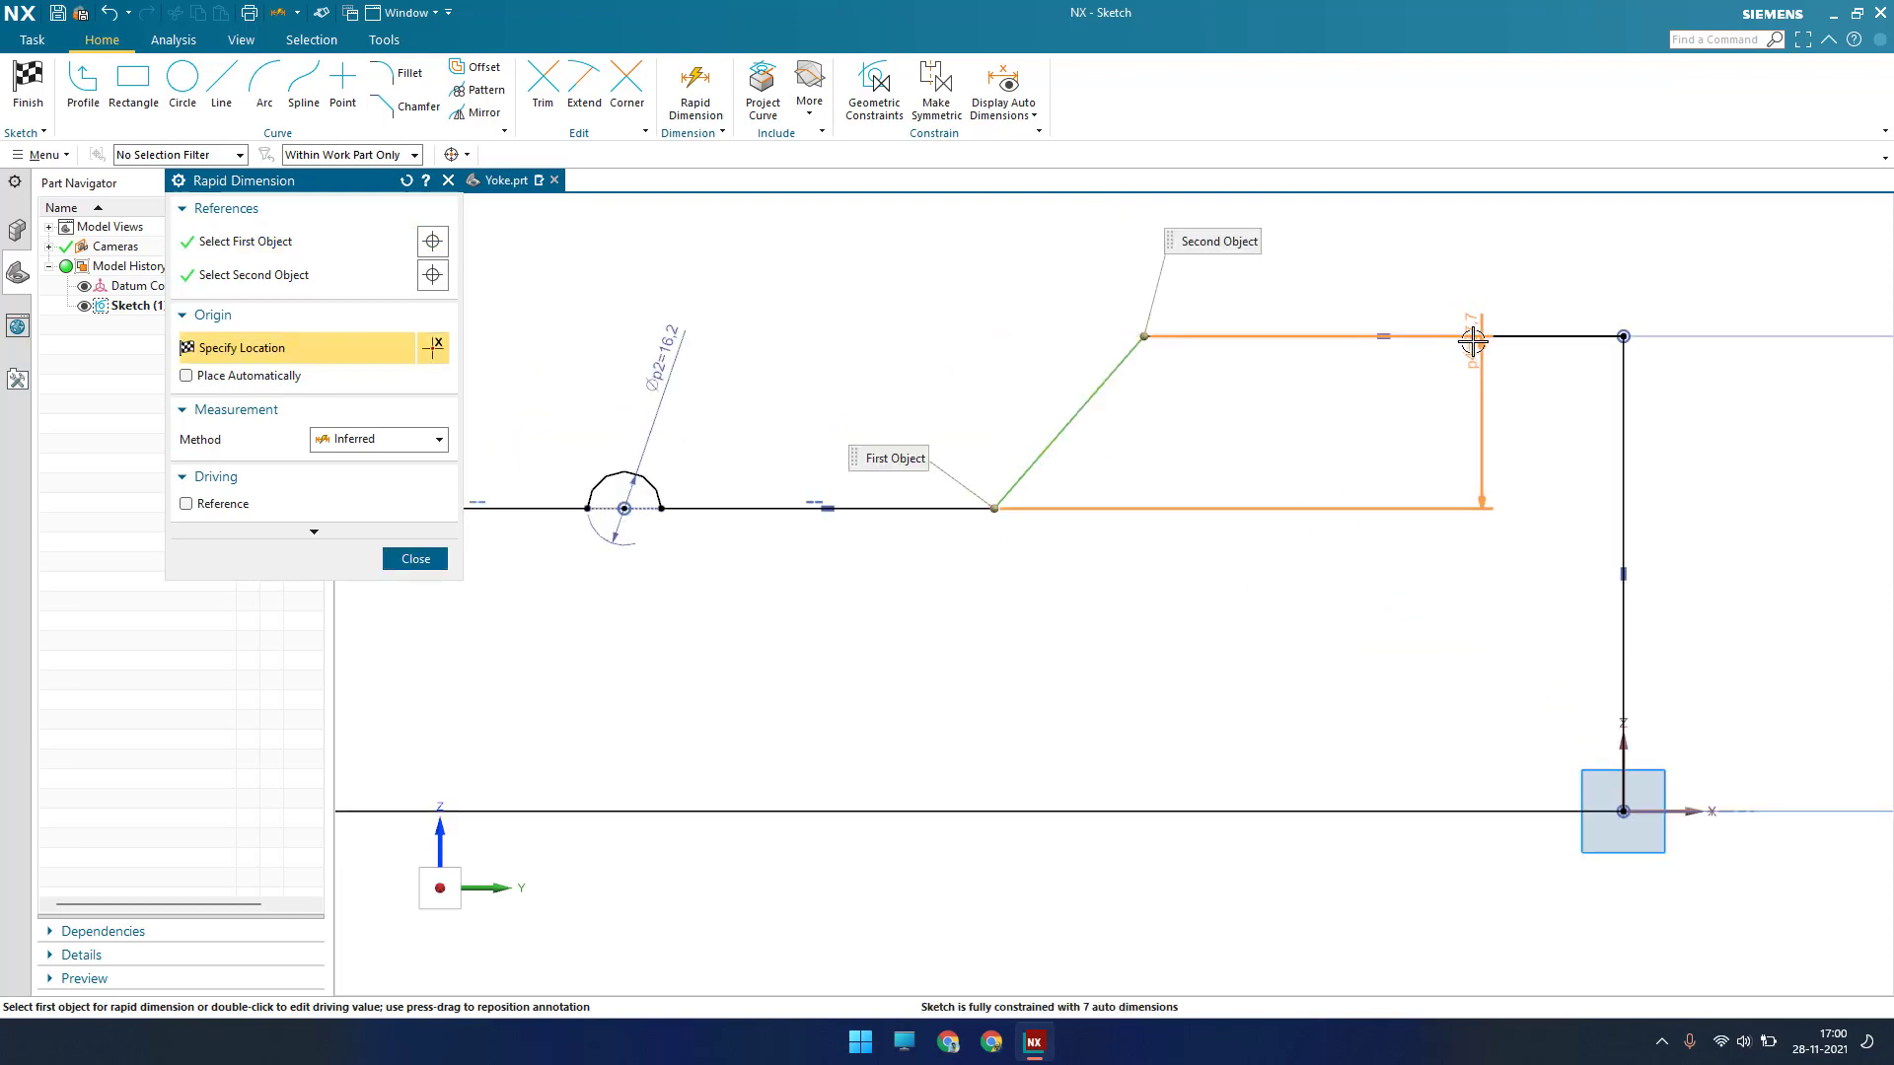
pyautogui.click(1471, 340)
pyautogui.click(1238, 419)
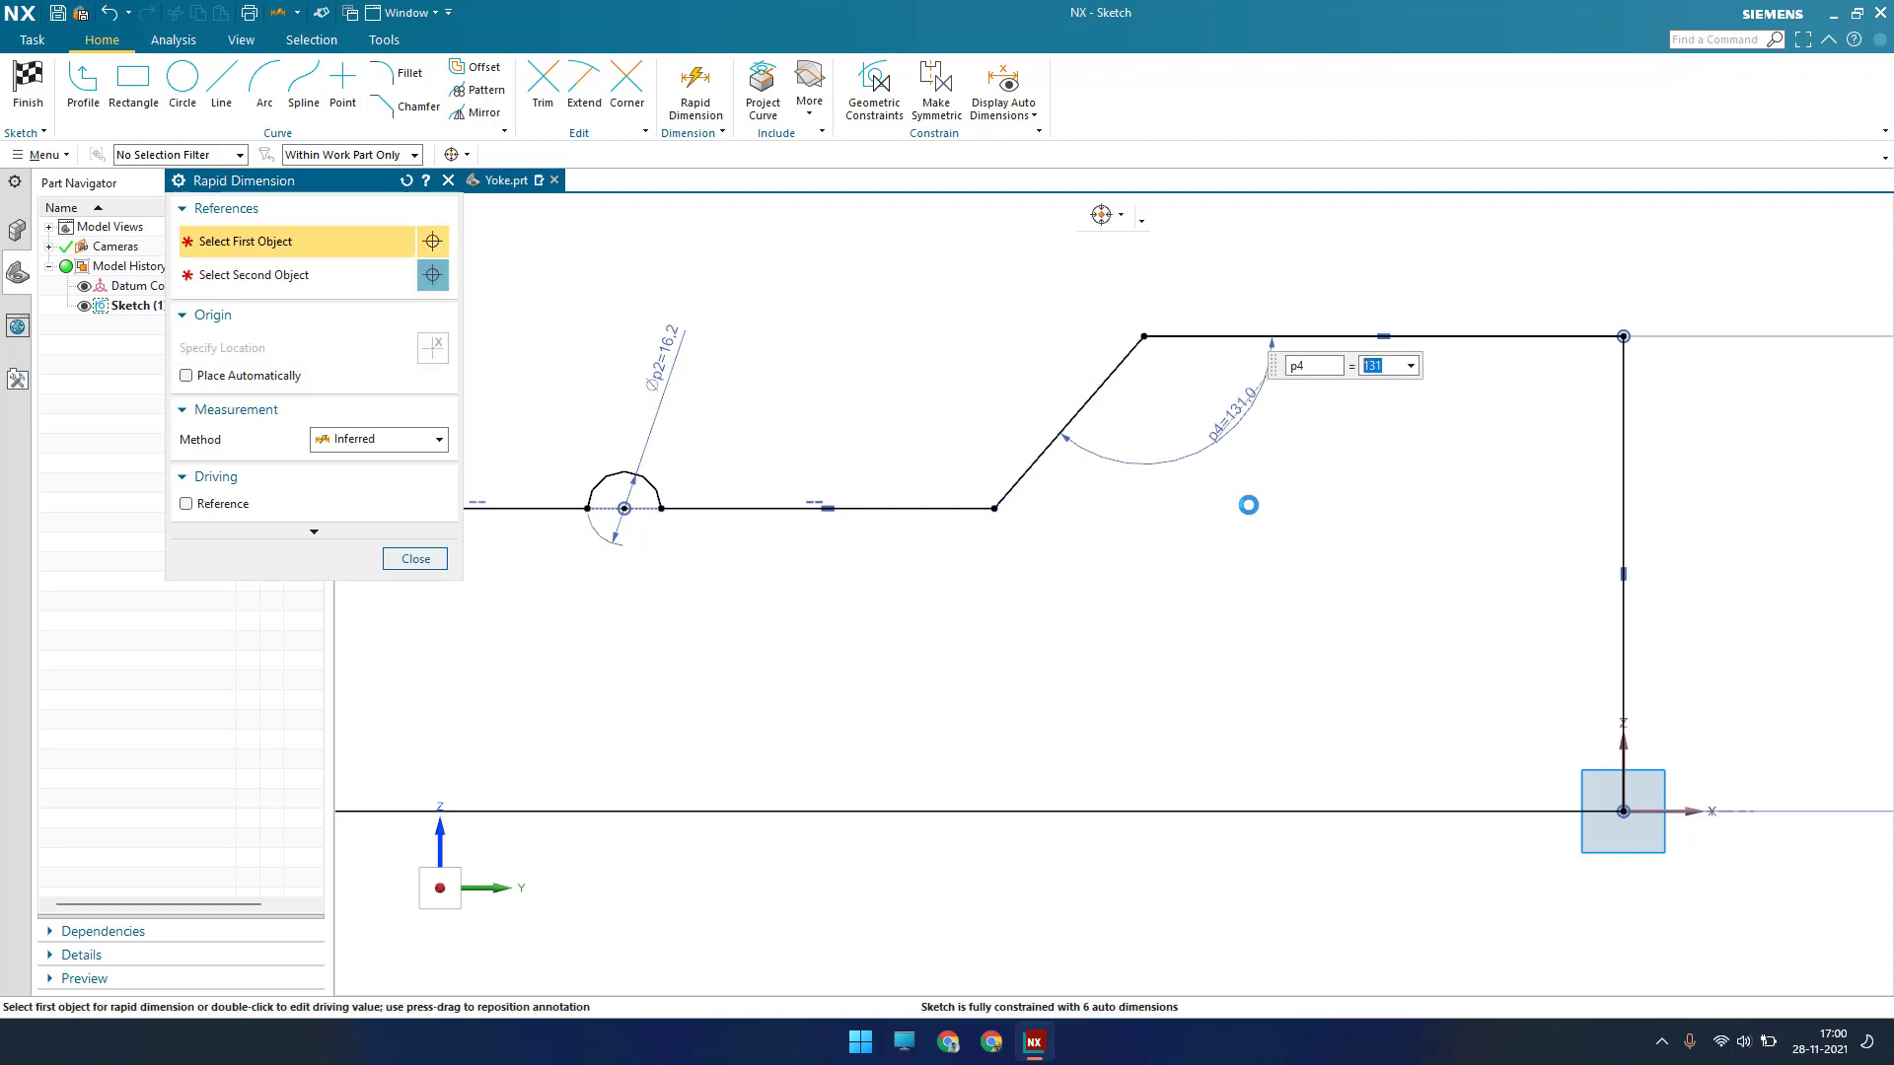
pyautogui.write('135')
pyautogui.press('Return')
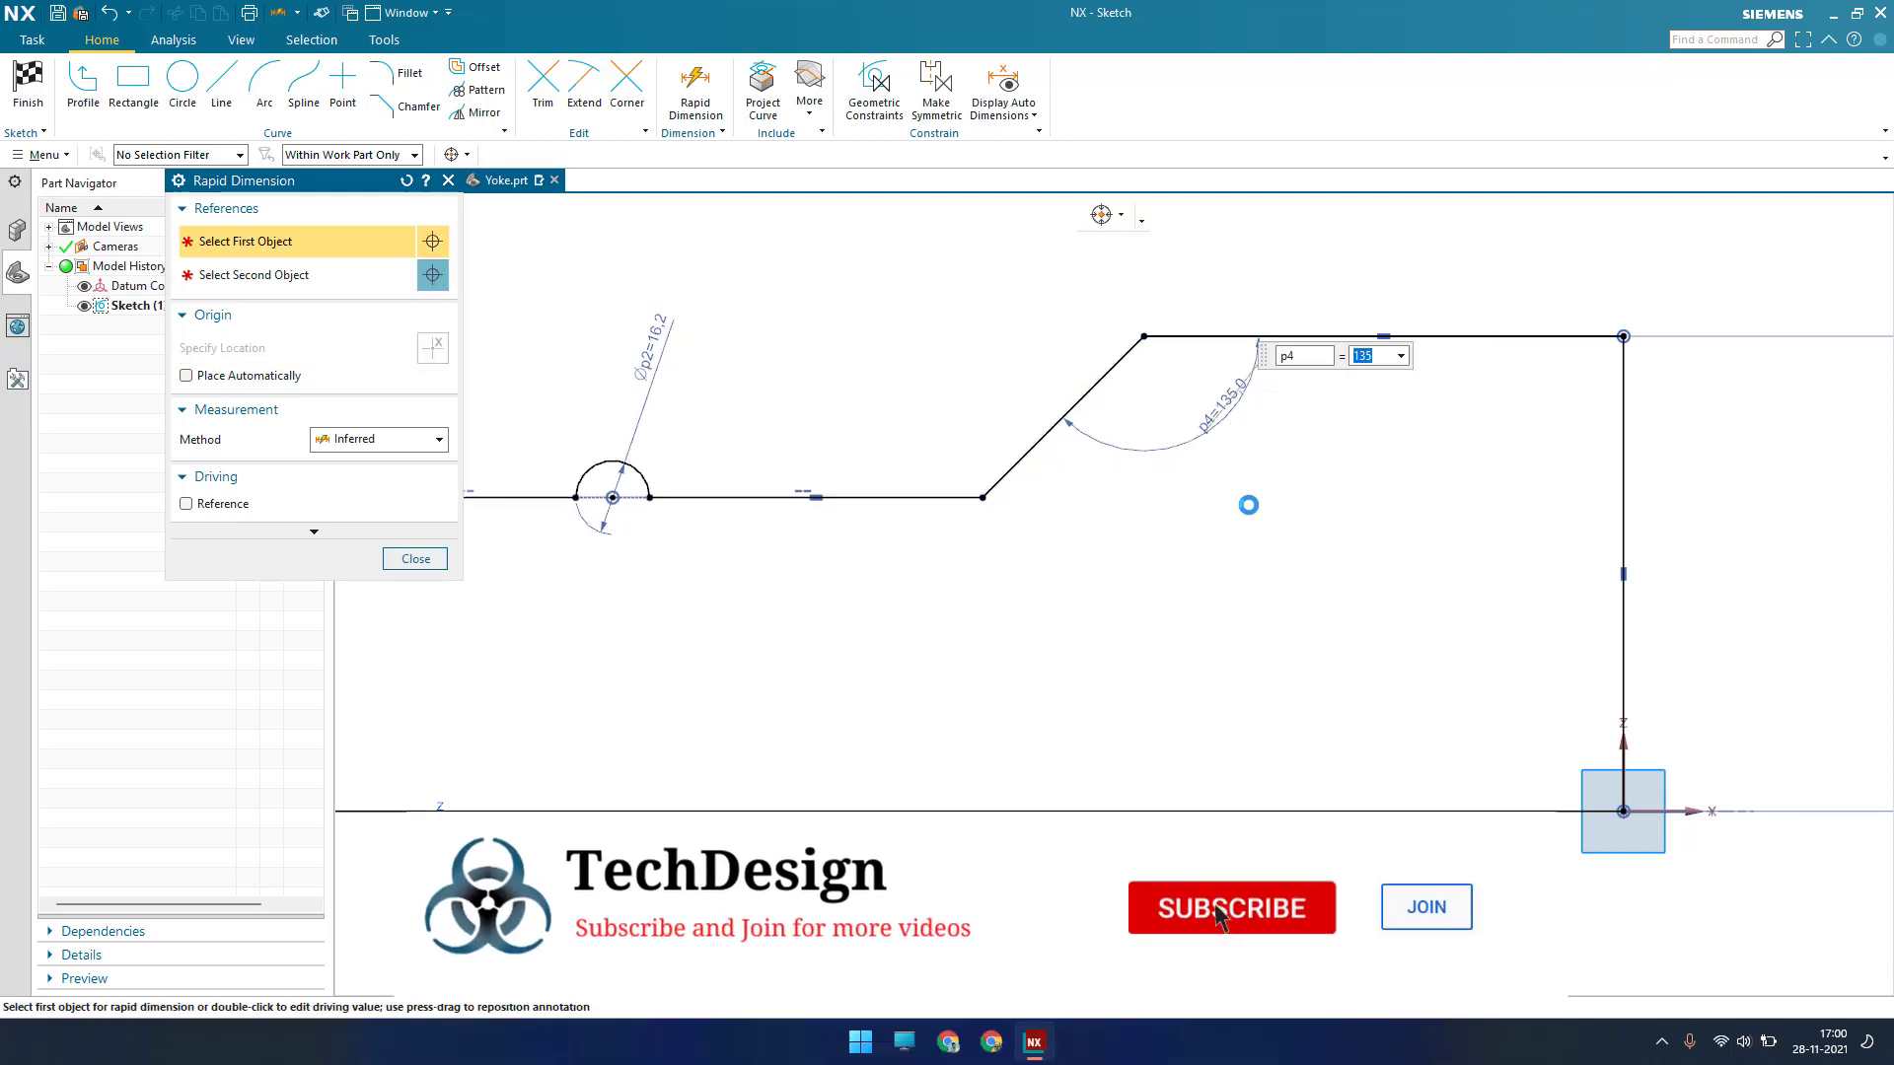
# Dimension the horizontal distance from the middle section's left corner to the first arc's centre and set it to 32.4 mm
pyautogui.scroll(-3, 1267, 522)
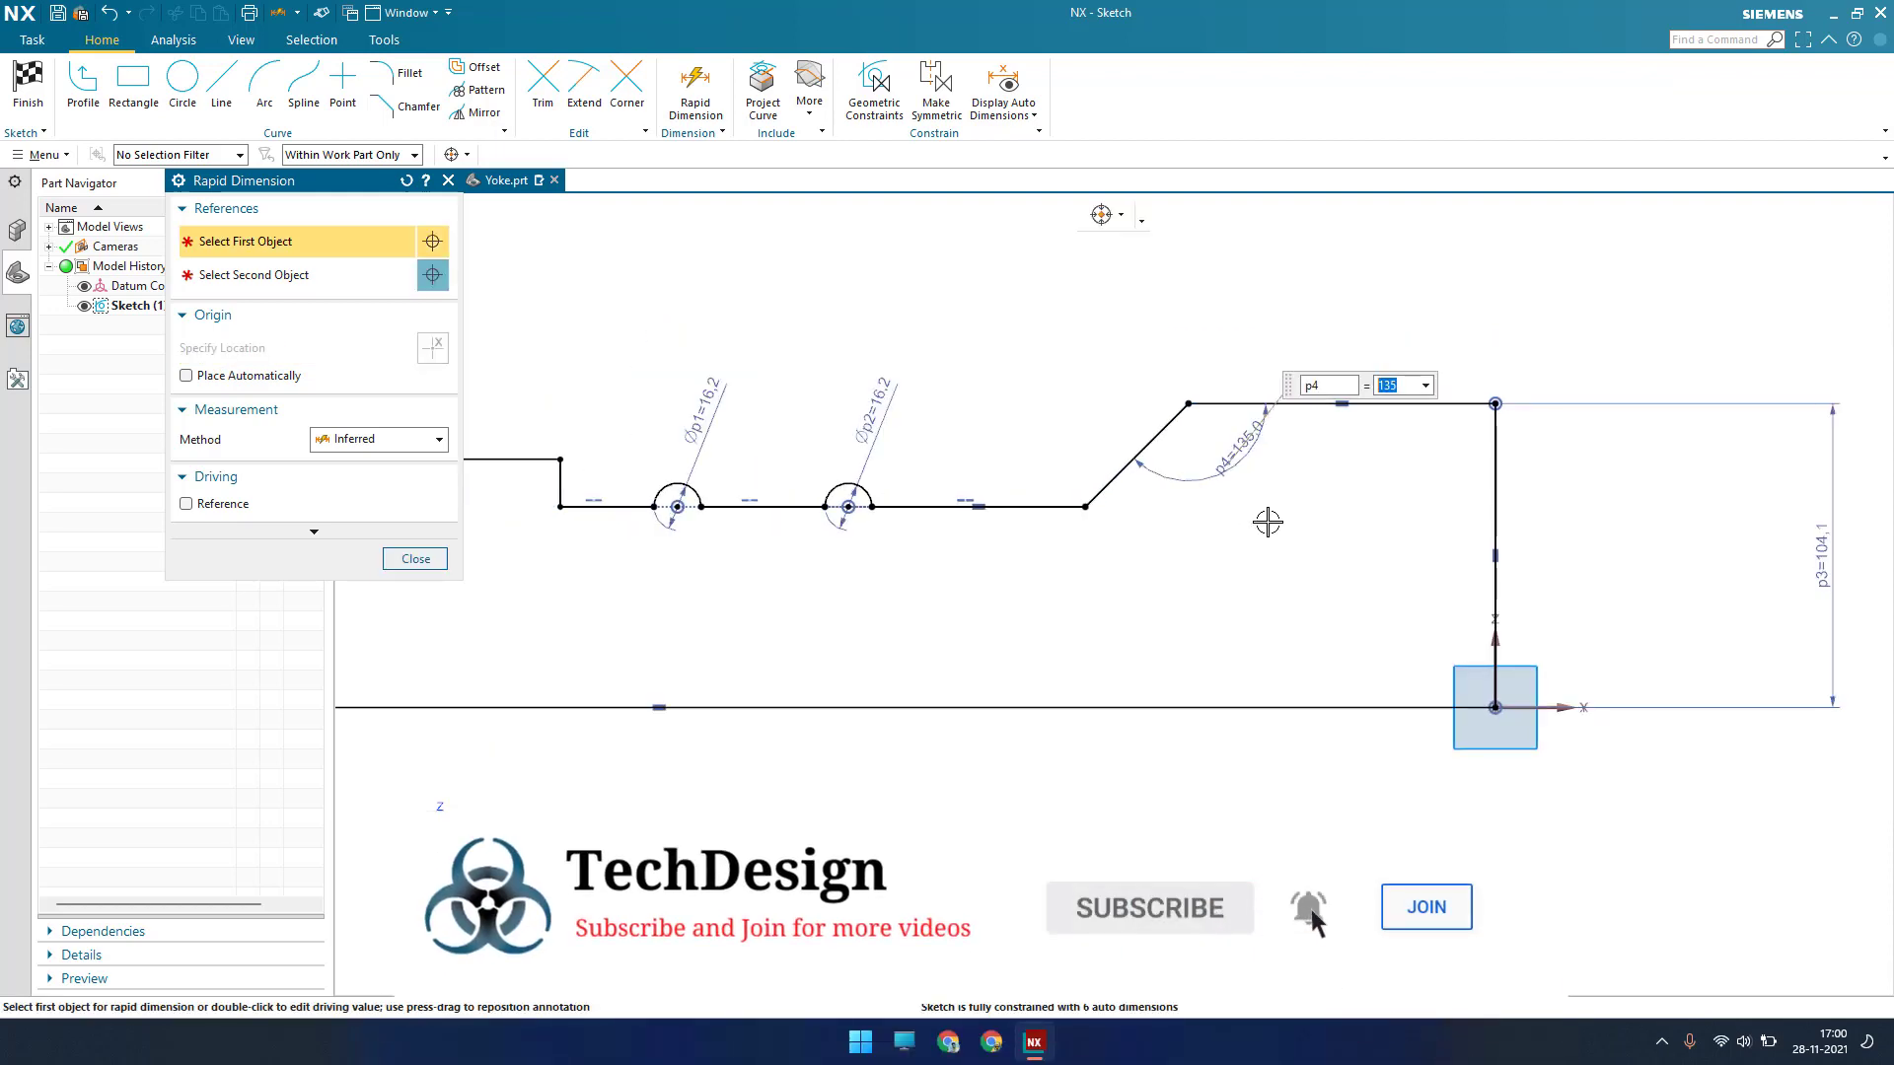
pyautogui.scroll(3, 1091, 554)
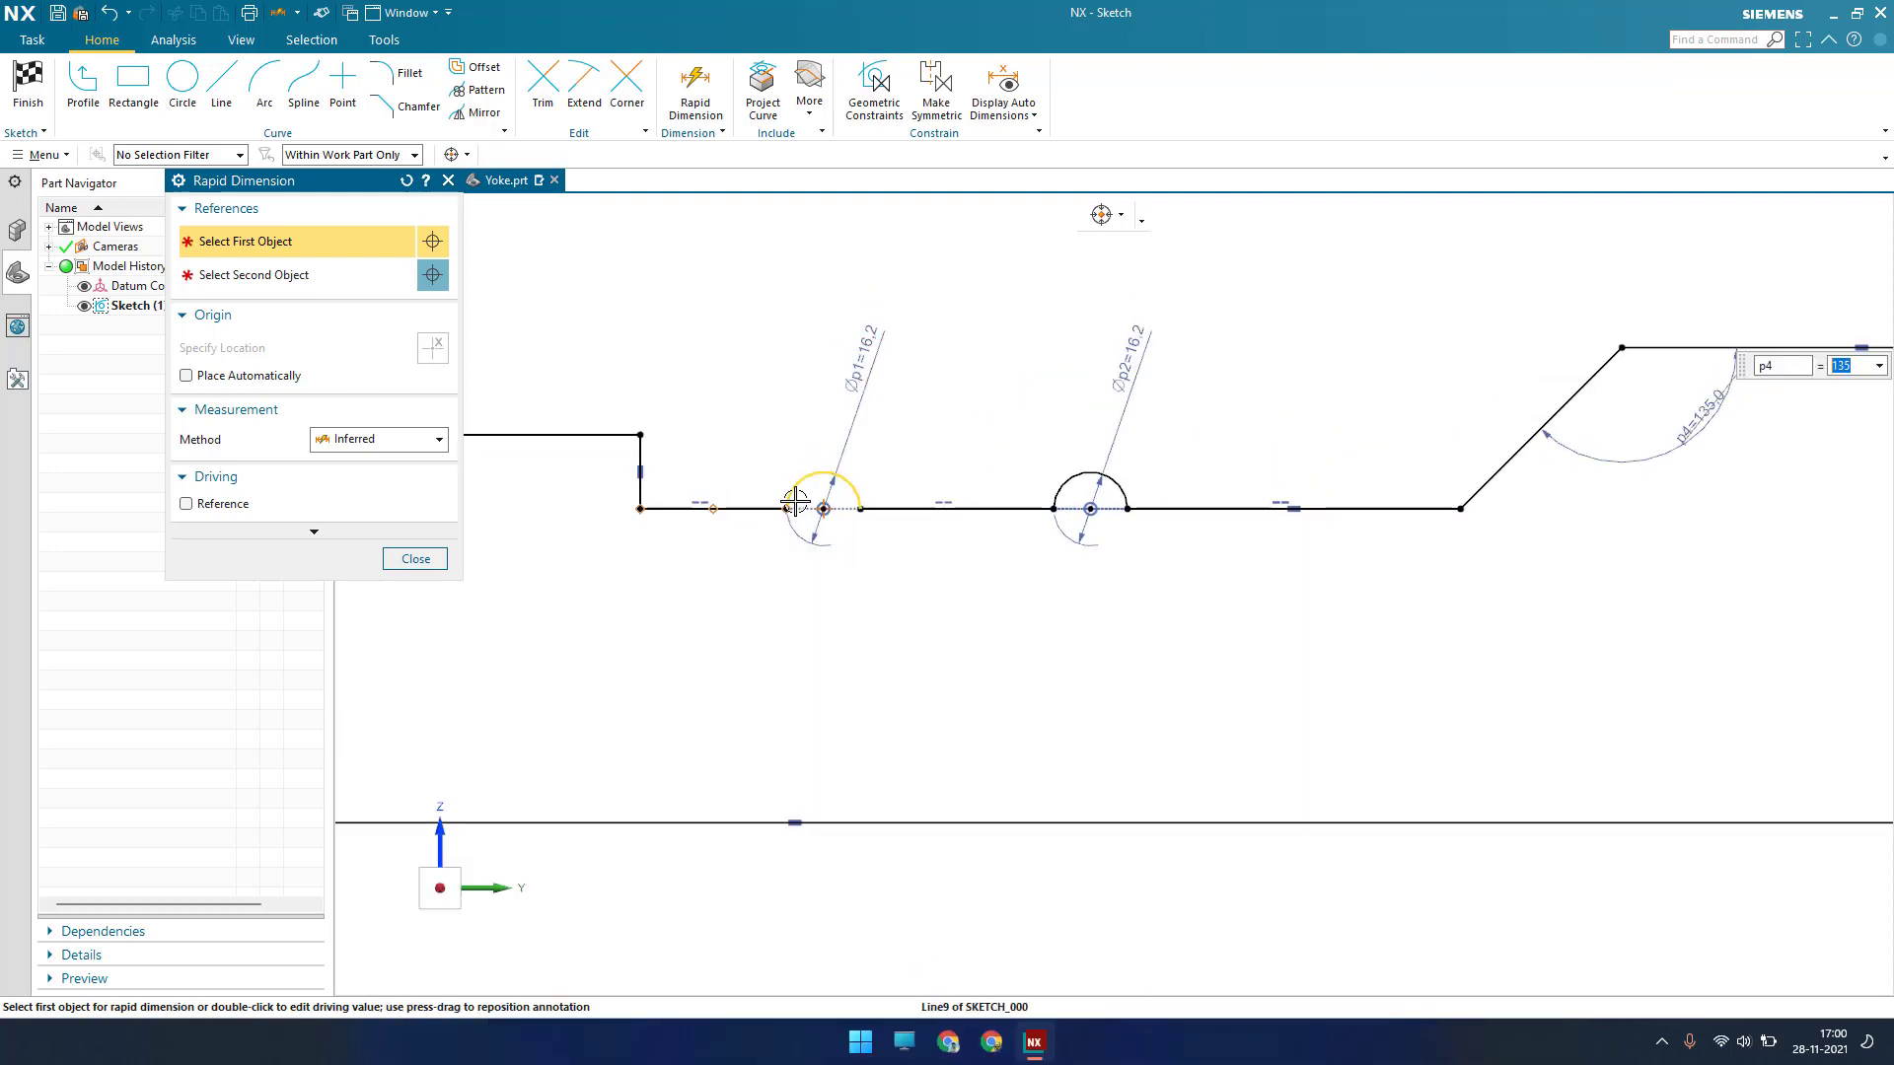
pyautogui.click(824, 476)
pyautogui.click(647, 514)
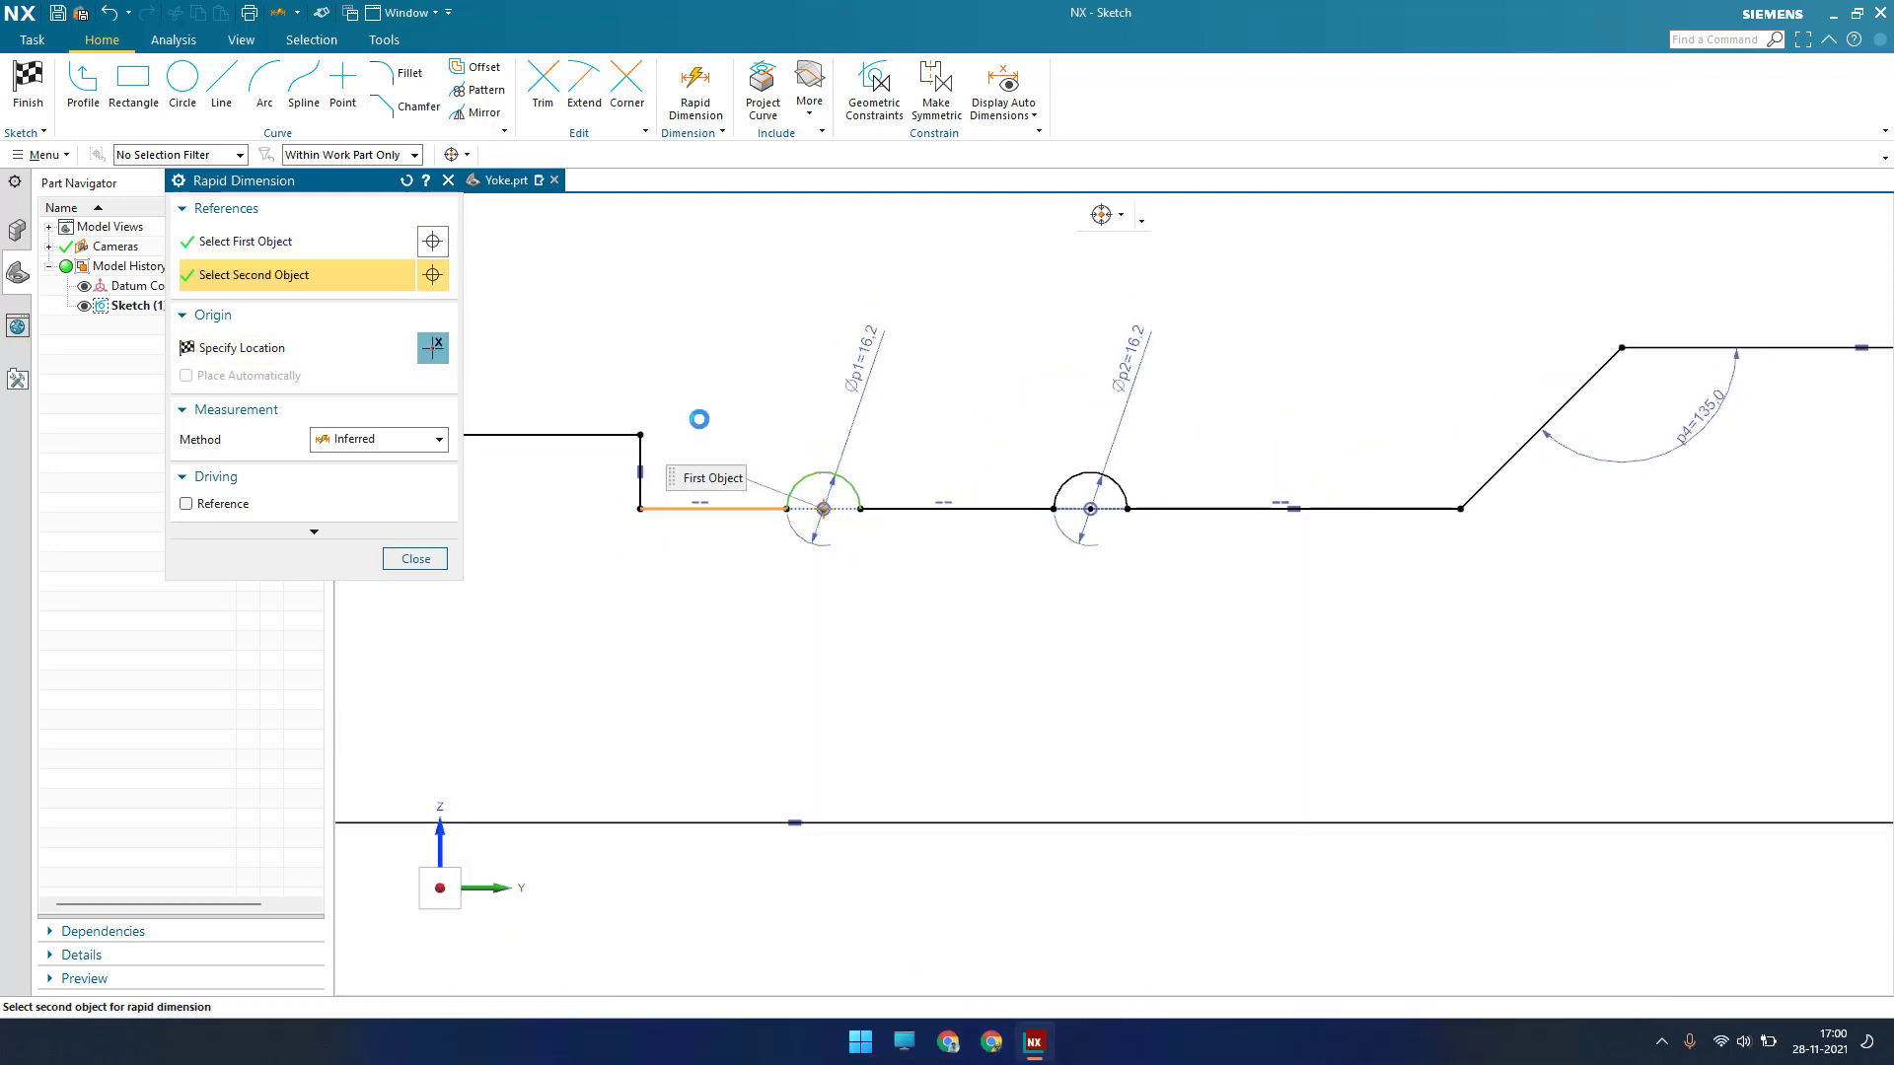
pyautogui.click(711, 261)
pyautogui.write('3')
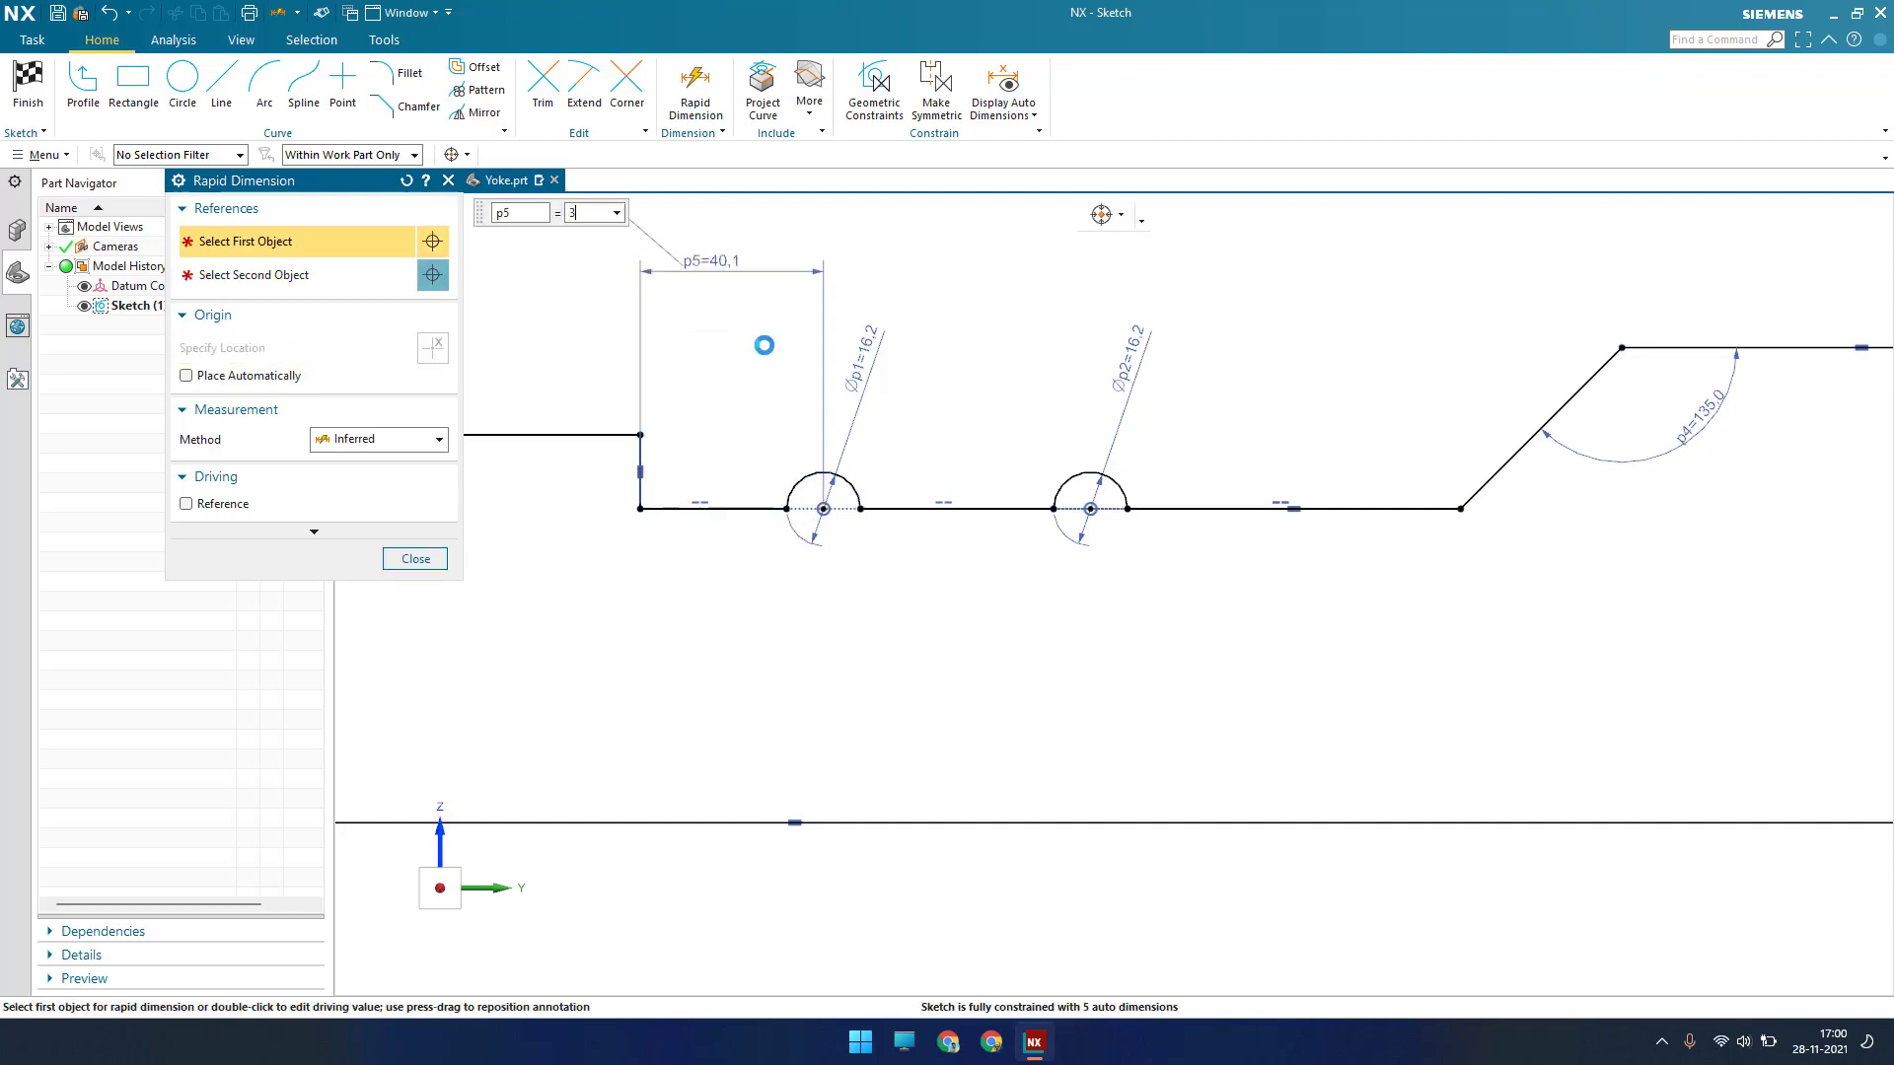
pyautogui.write('2.4')
pyautogui.press('Return')
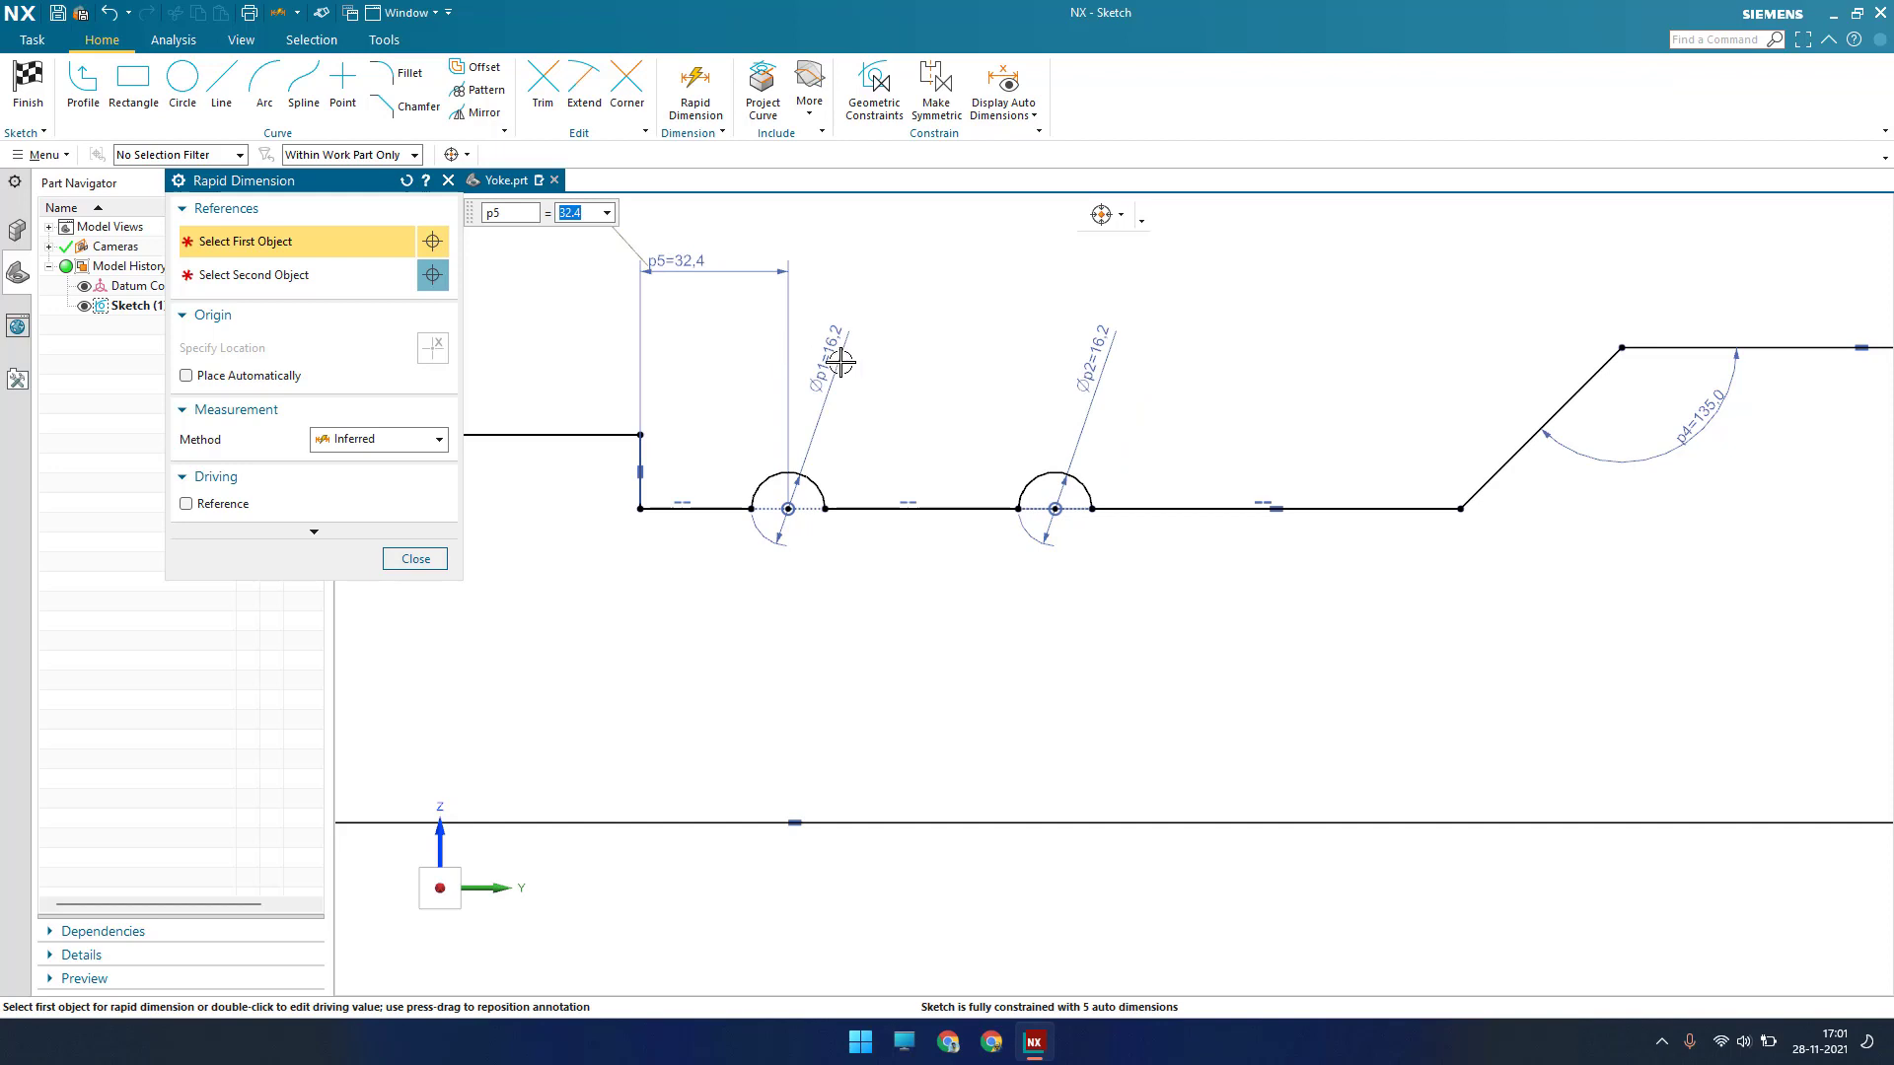
# Dimension the horizontal distance from the second arc's centre to the slanted line's lower end and set it to 97.2 mm
pyautogui.click(1472, 503)
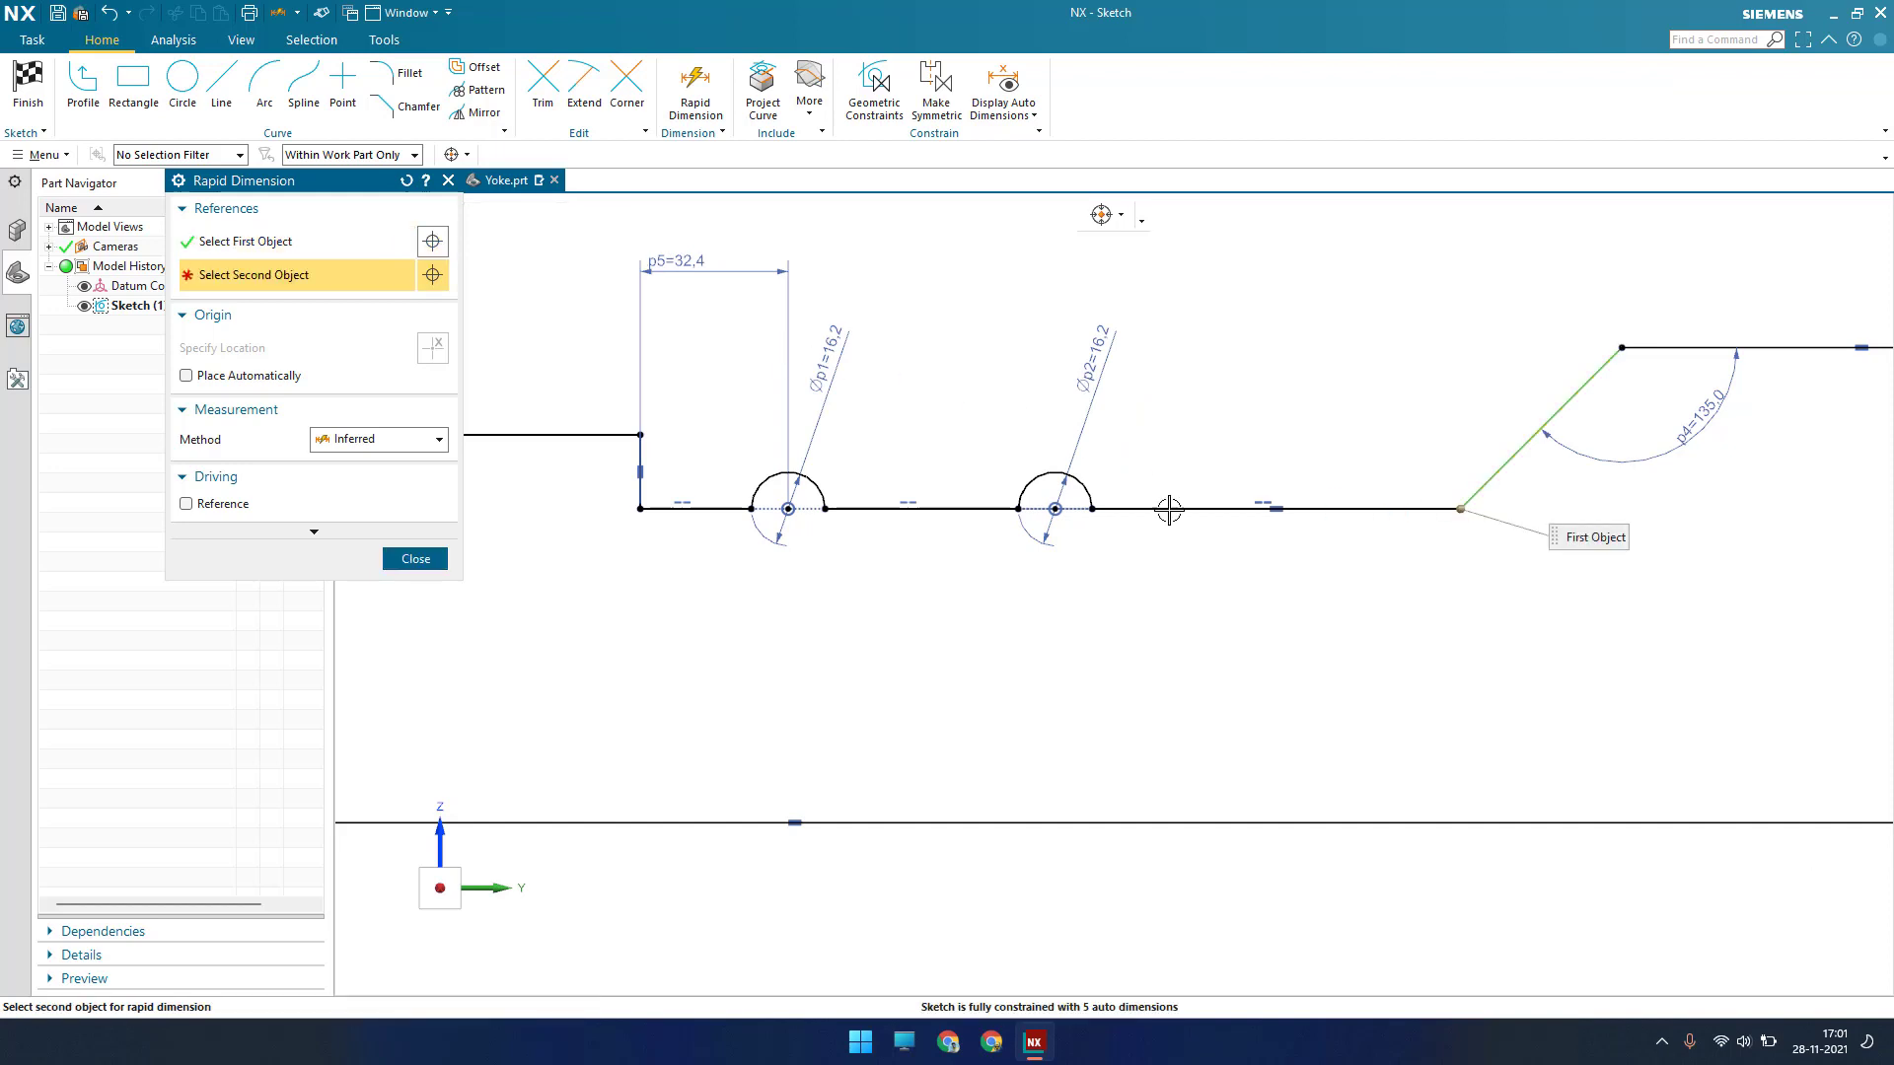
pyautogui.click(1053, 509)
pyautogui.click(1210, 282)
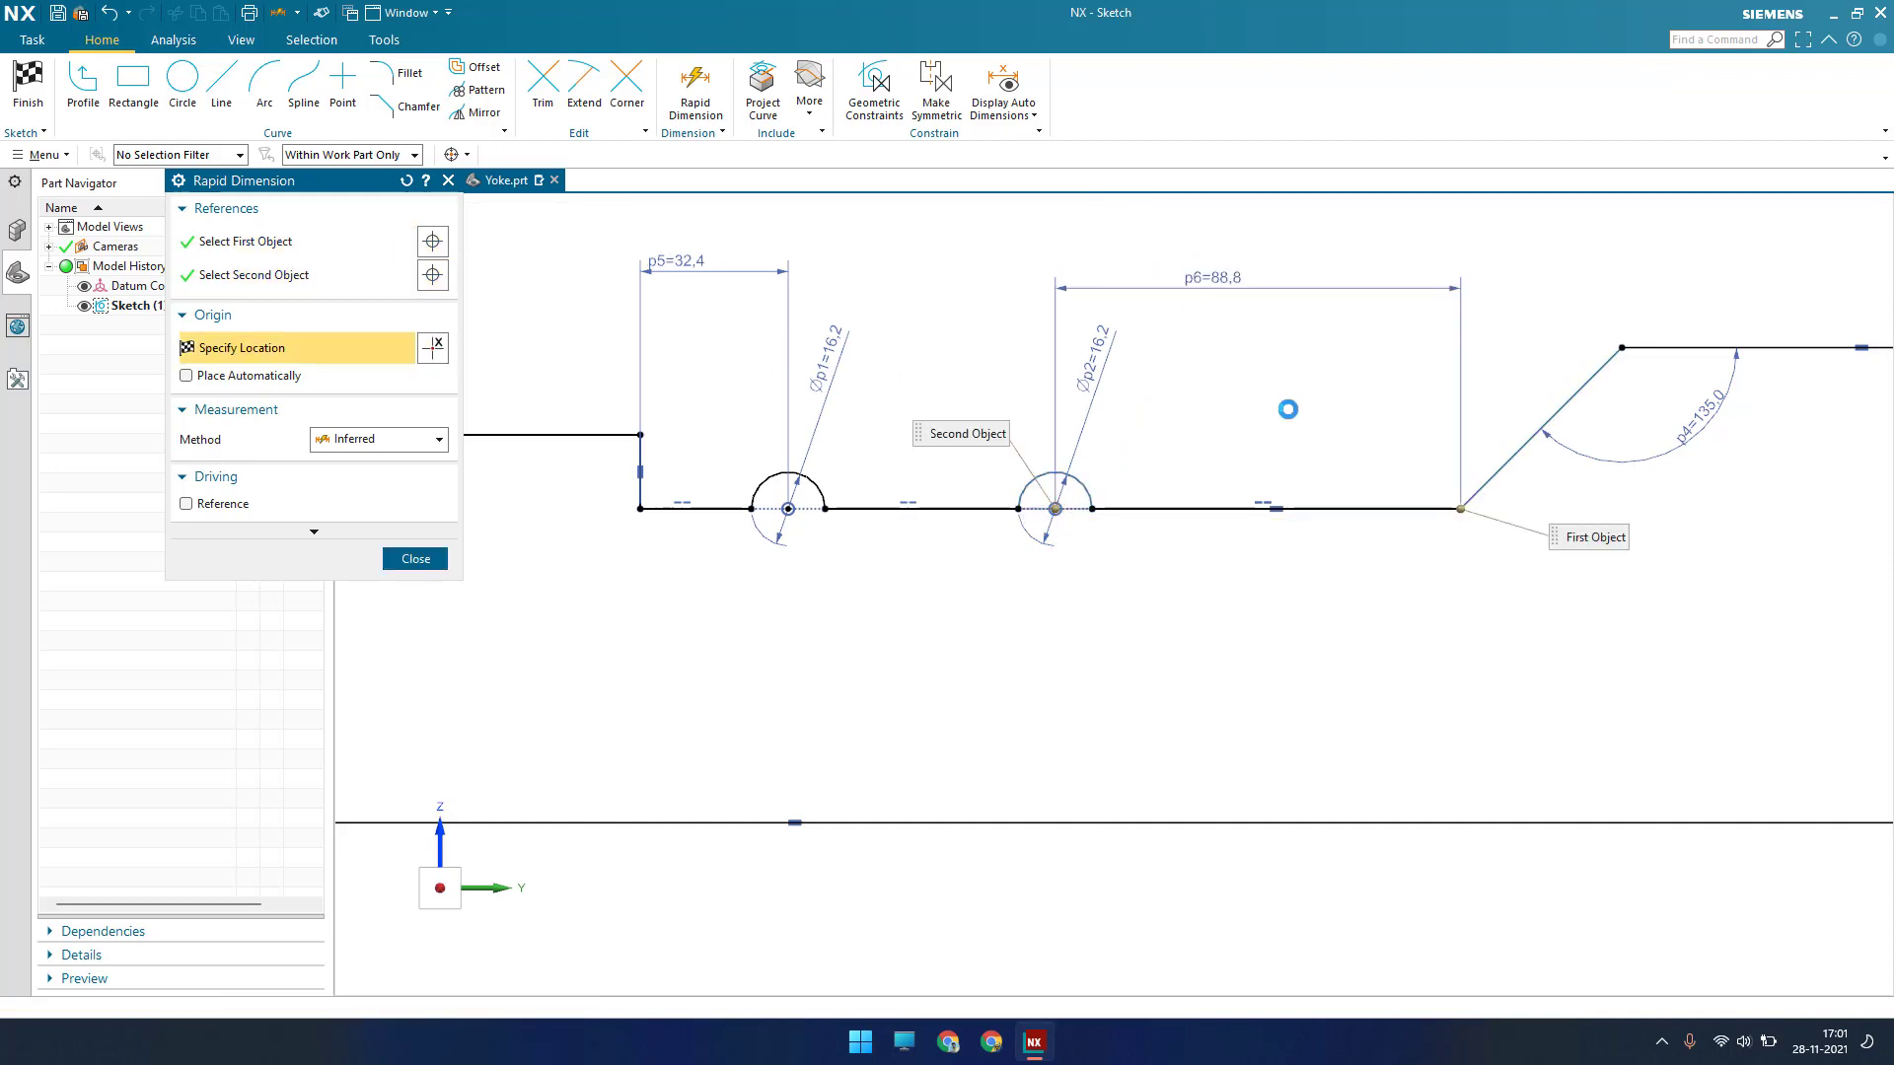
pyautogui.write('97,2')
pyautogui.press('Return')
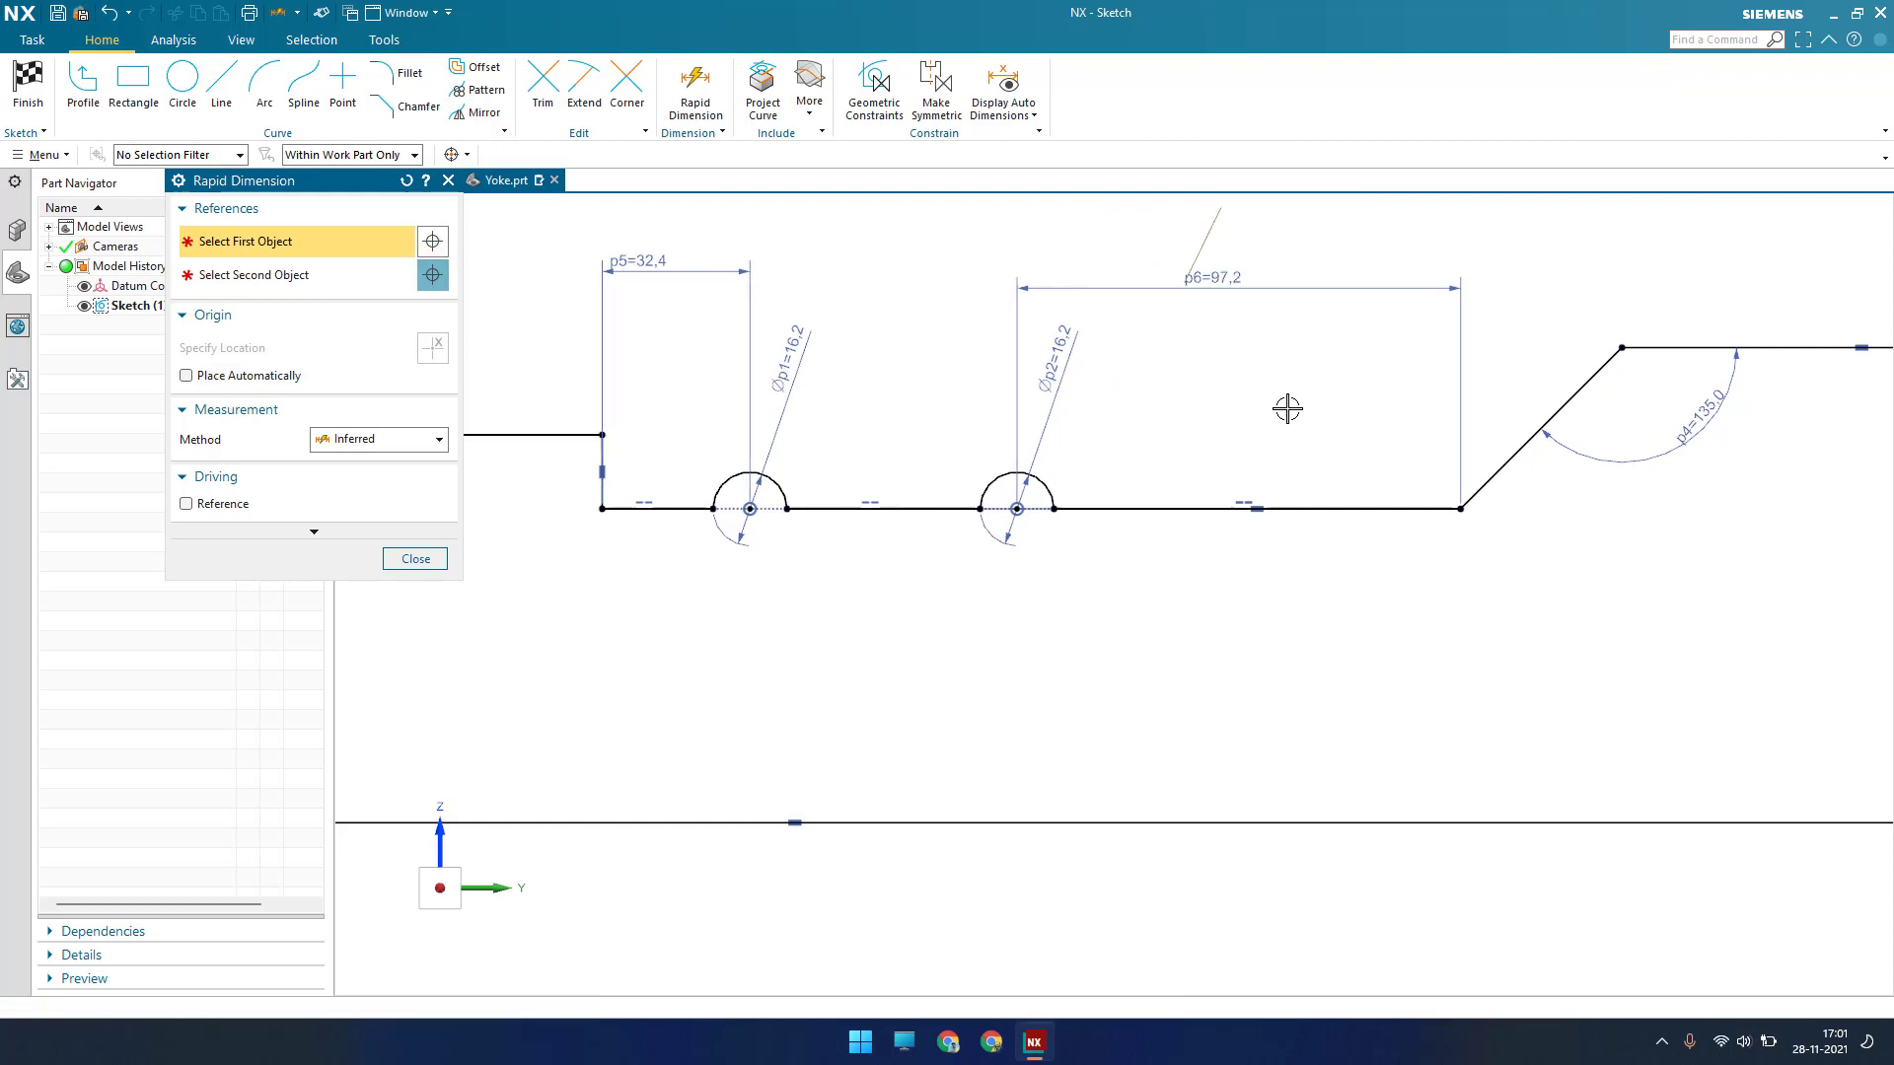
pyautogui.scroll(-3, 1218, 456)
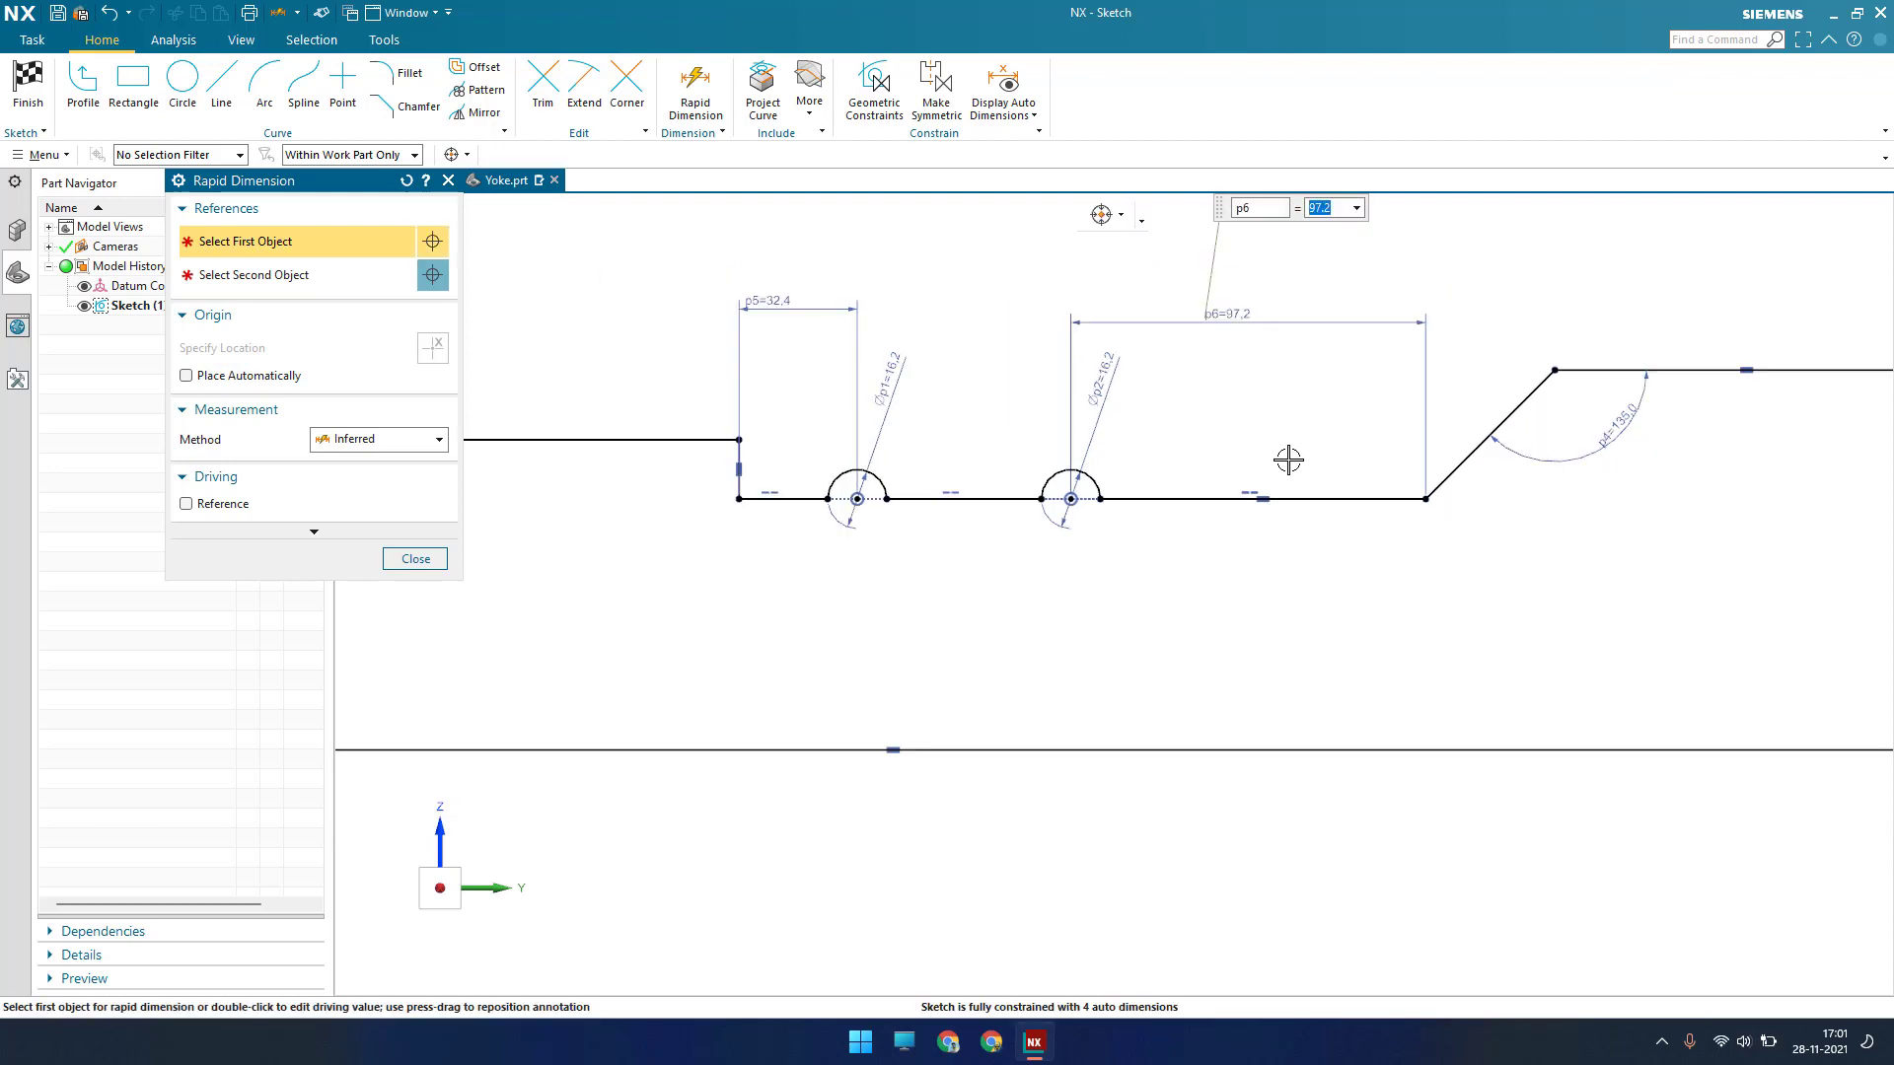
pyautogui.click(416, 561)
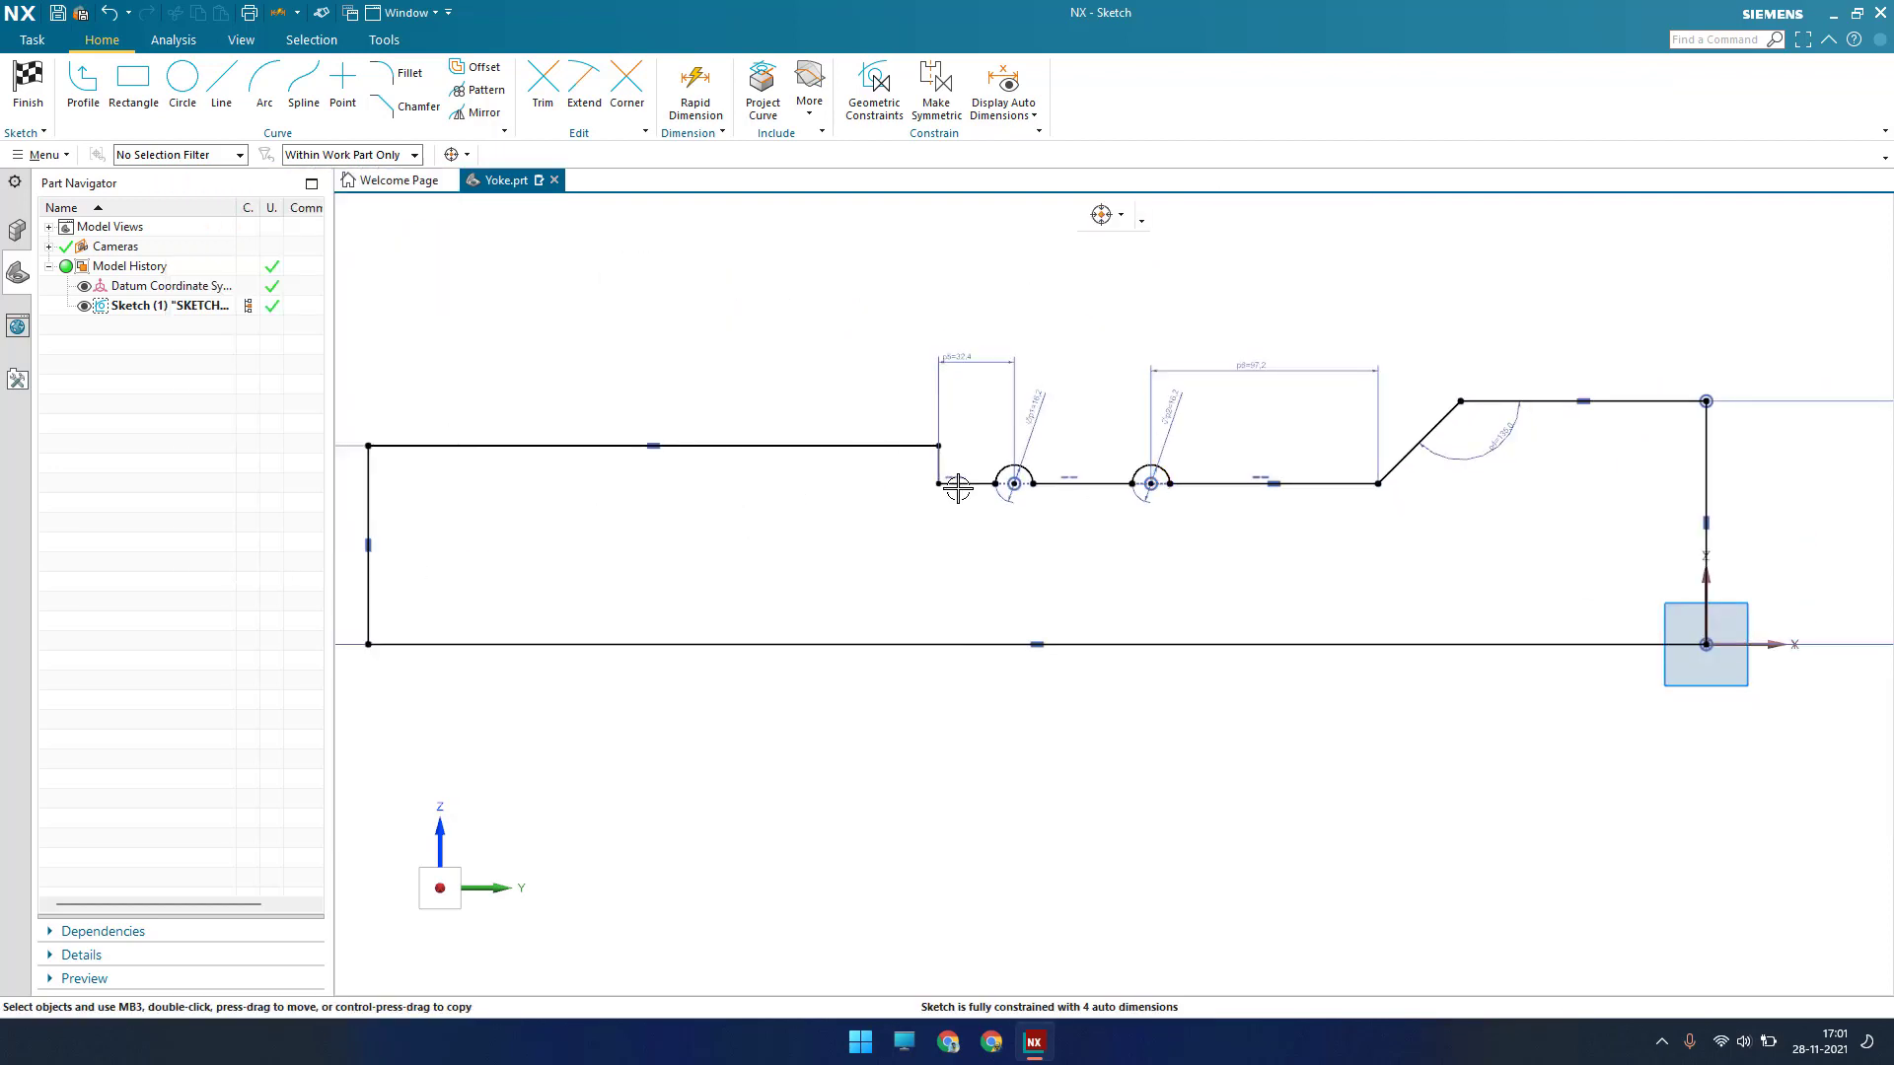
# Raise the middle horizontal section above the left shoulder line and set the left end's height to 85/2 mm
pyautogui.moveTo(940, 482); pyautogui.dragTo(945, 415)
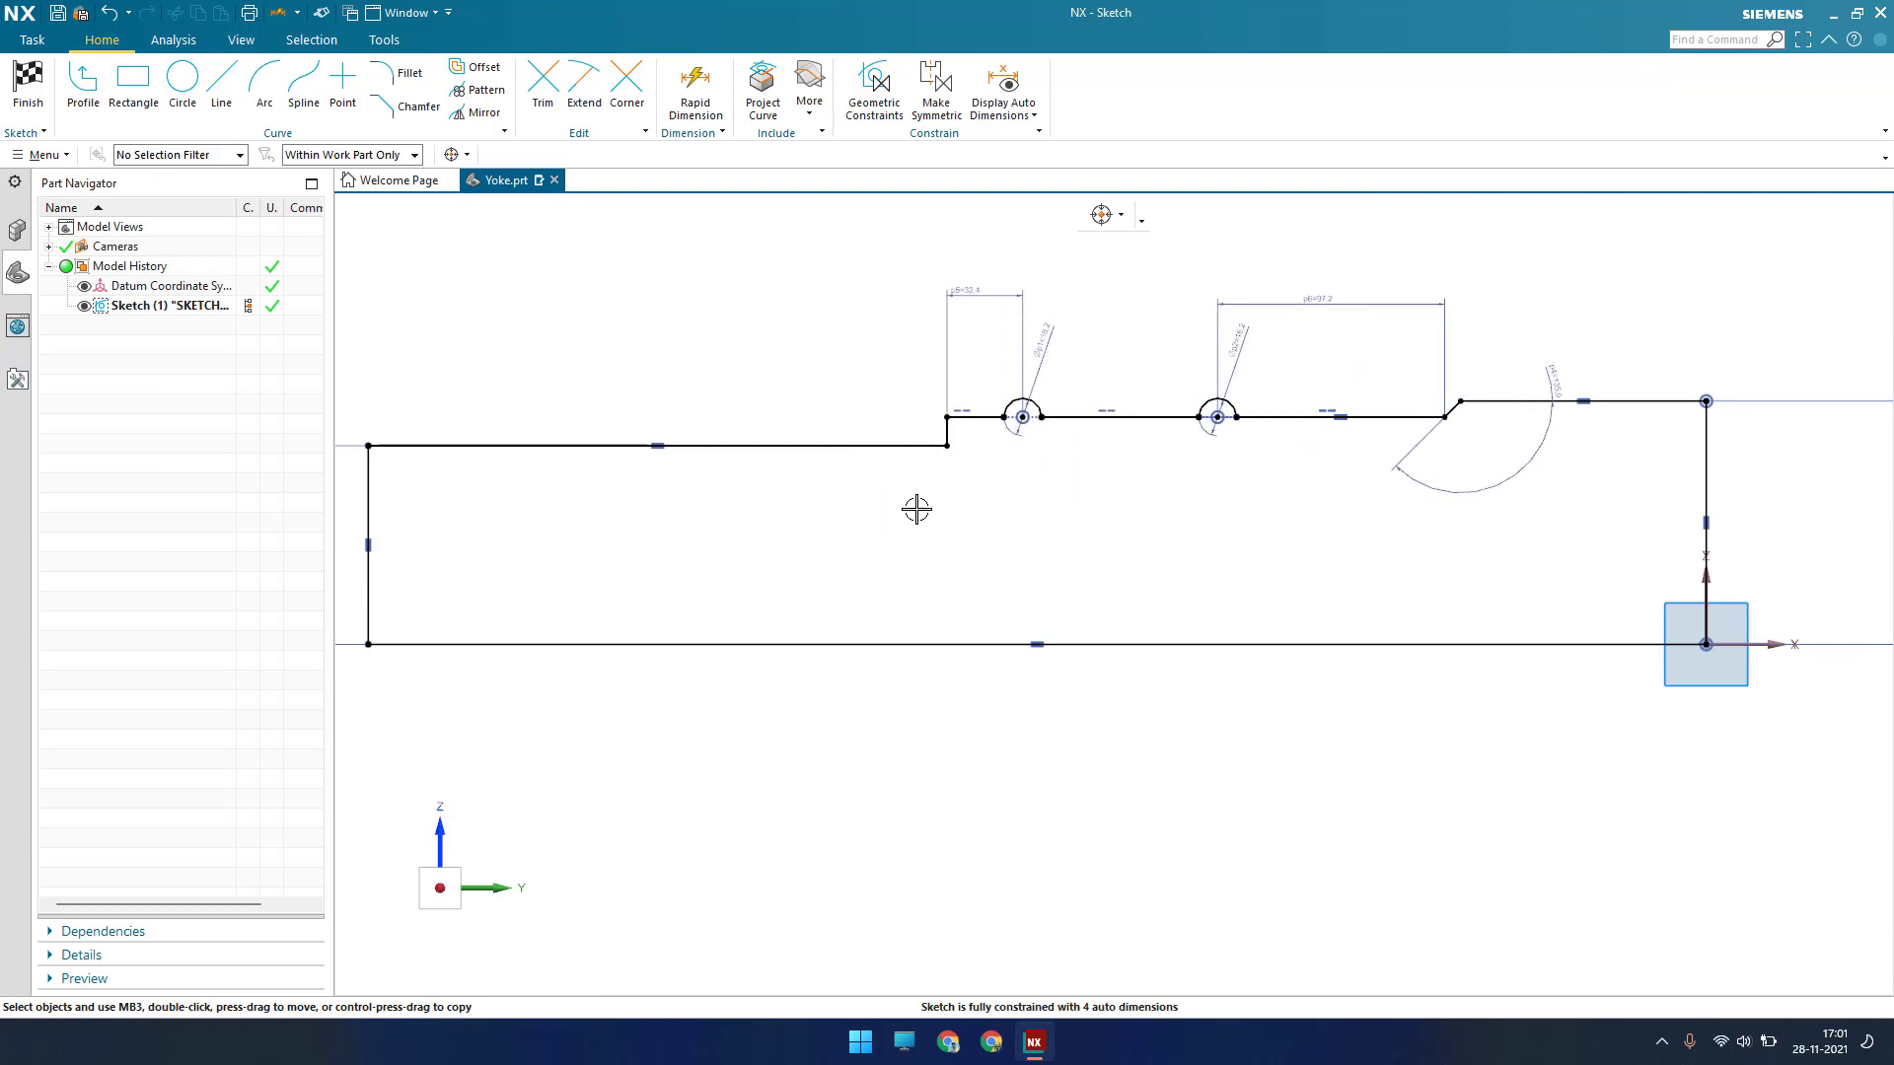
pyautogui.scroll(-2, 916, 509)
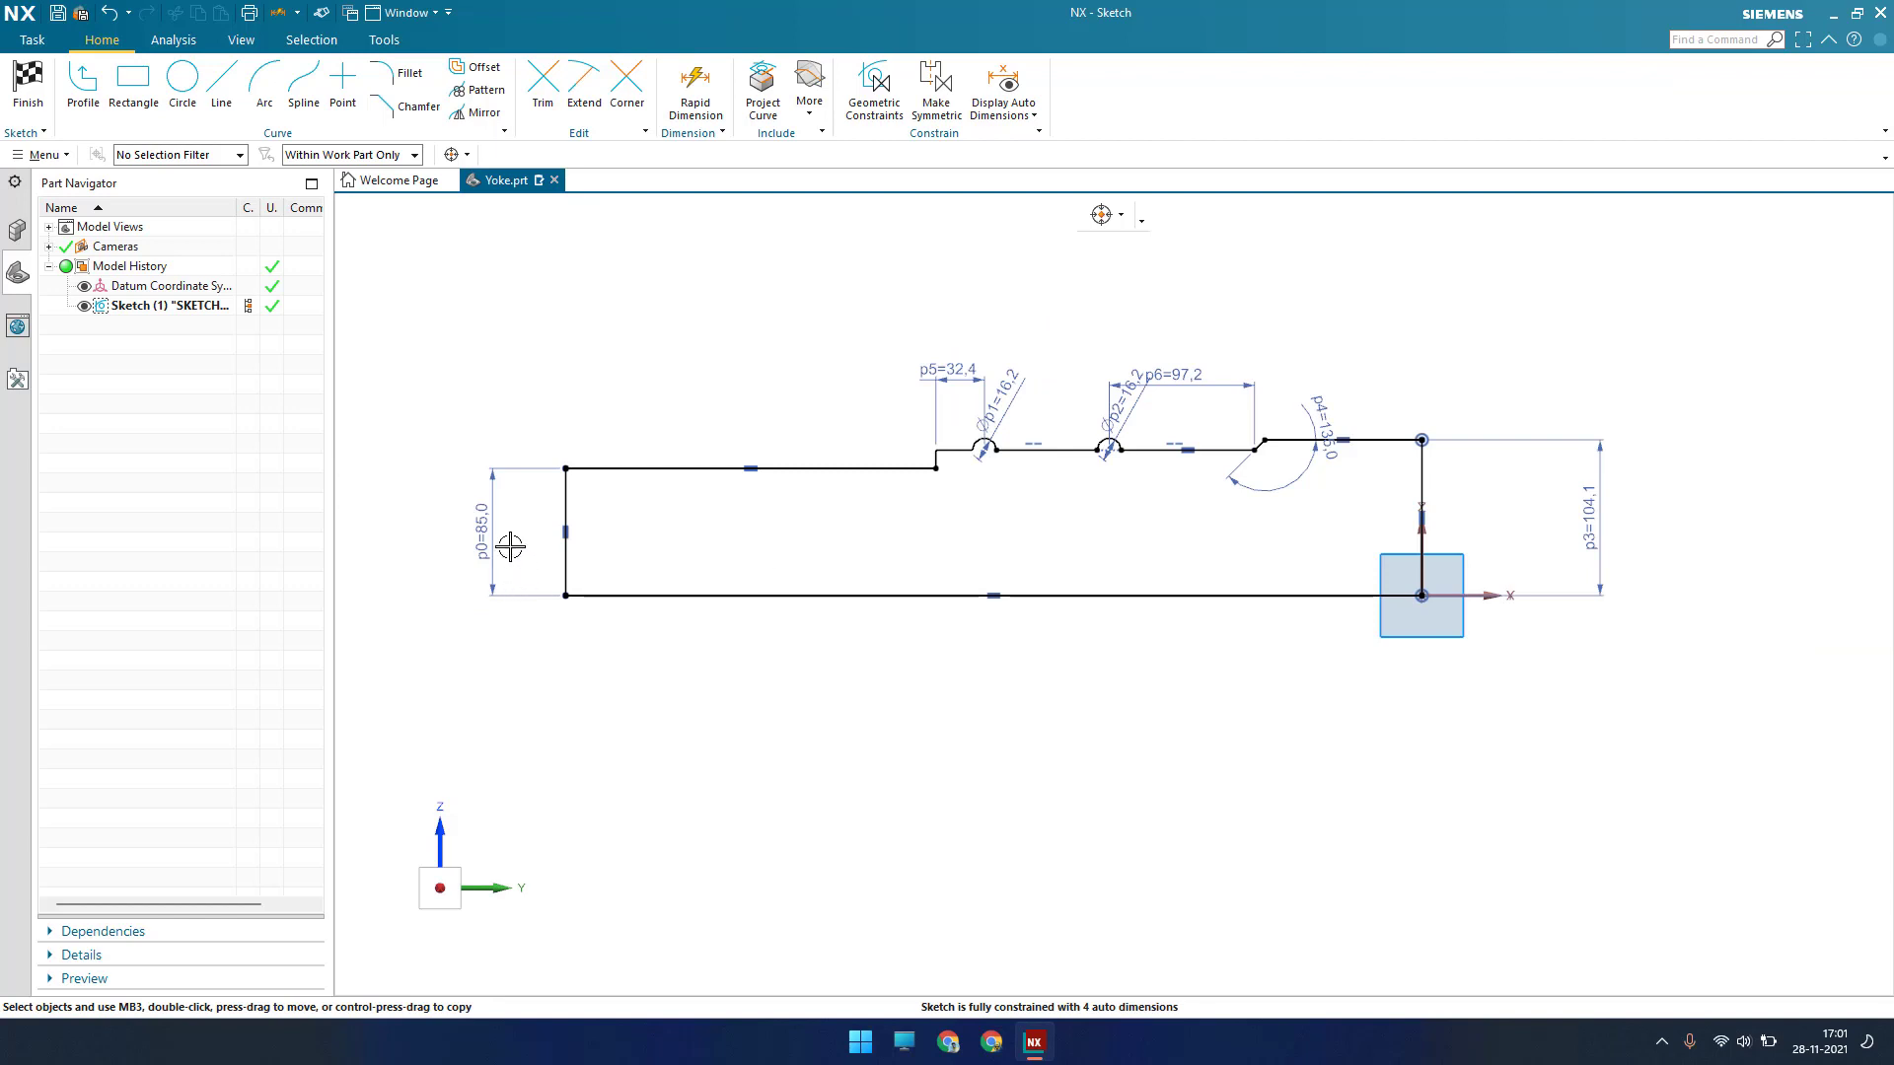
pyautogui.doubleClick(483, 528)
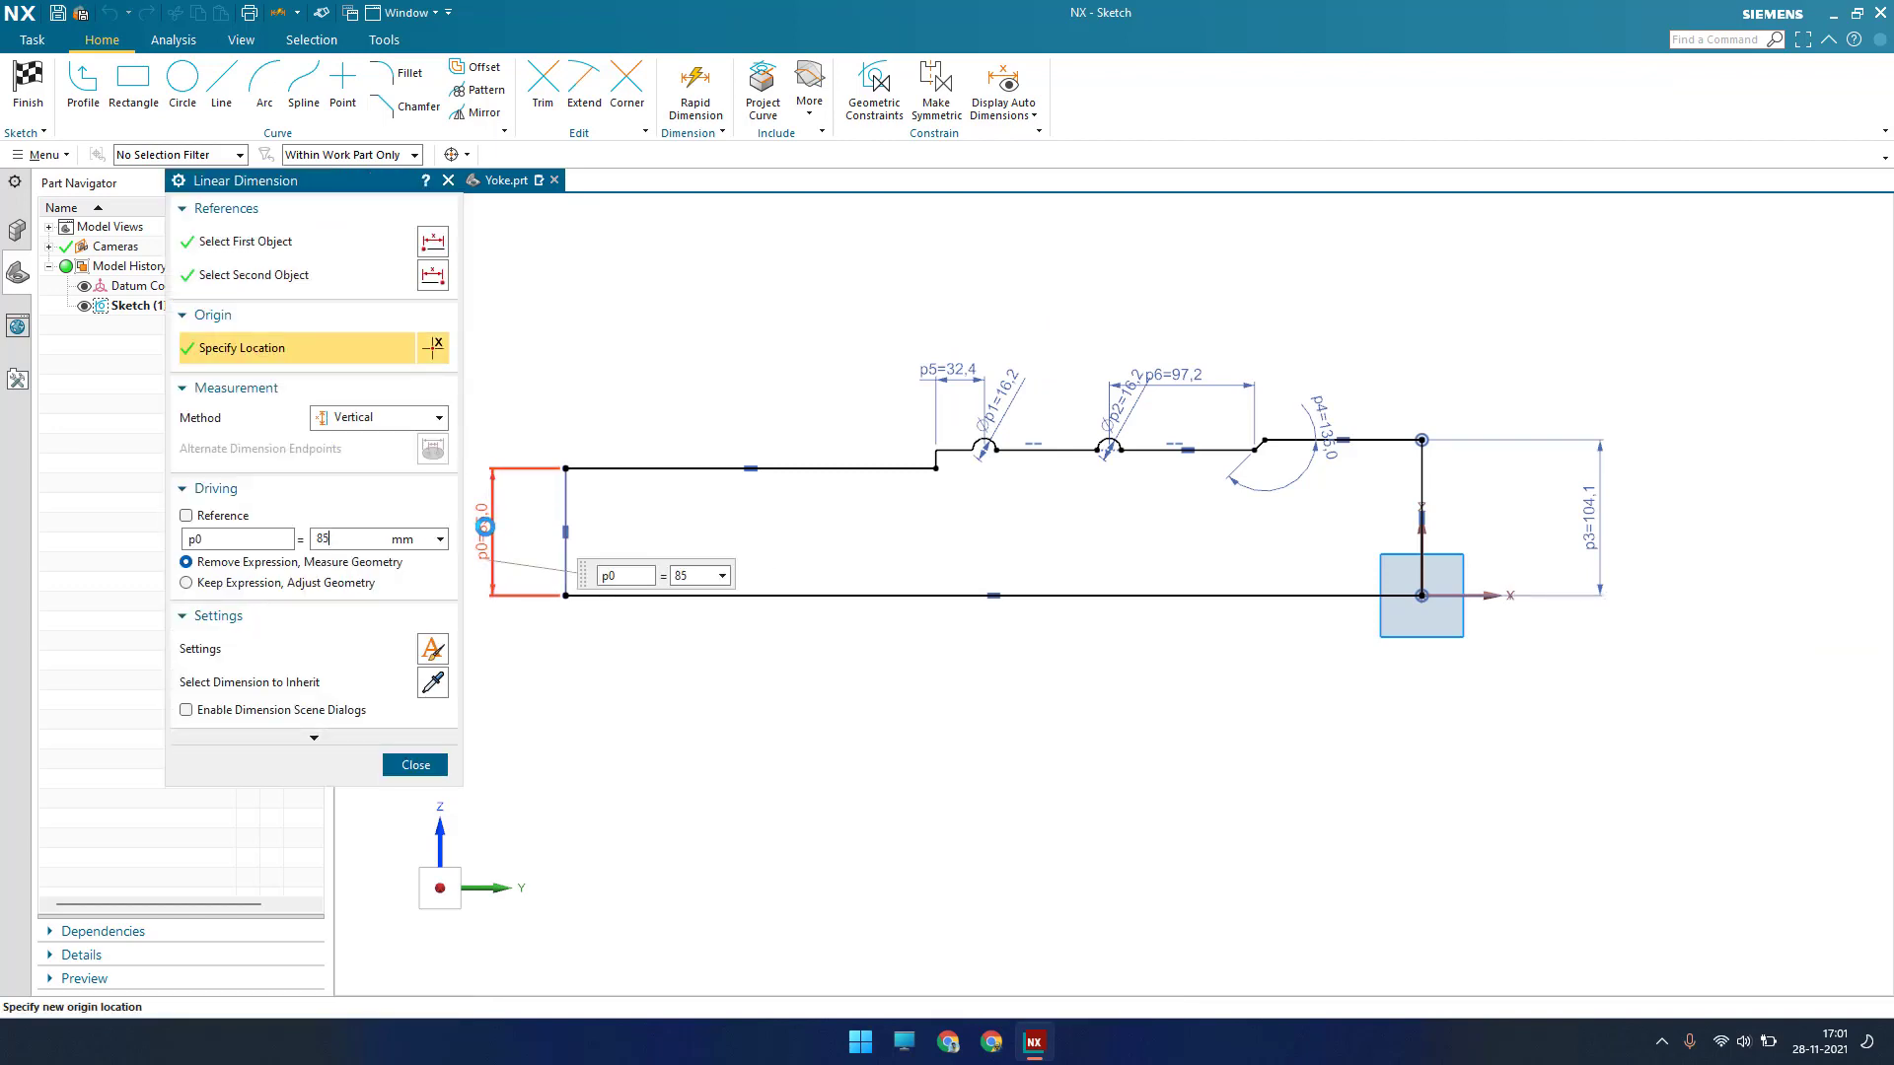
pyautogui.write('/2')
pyautogui.press('Return')
pyautogui.middleClick(489, 538)
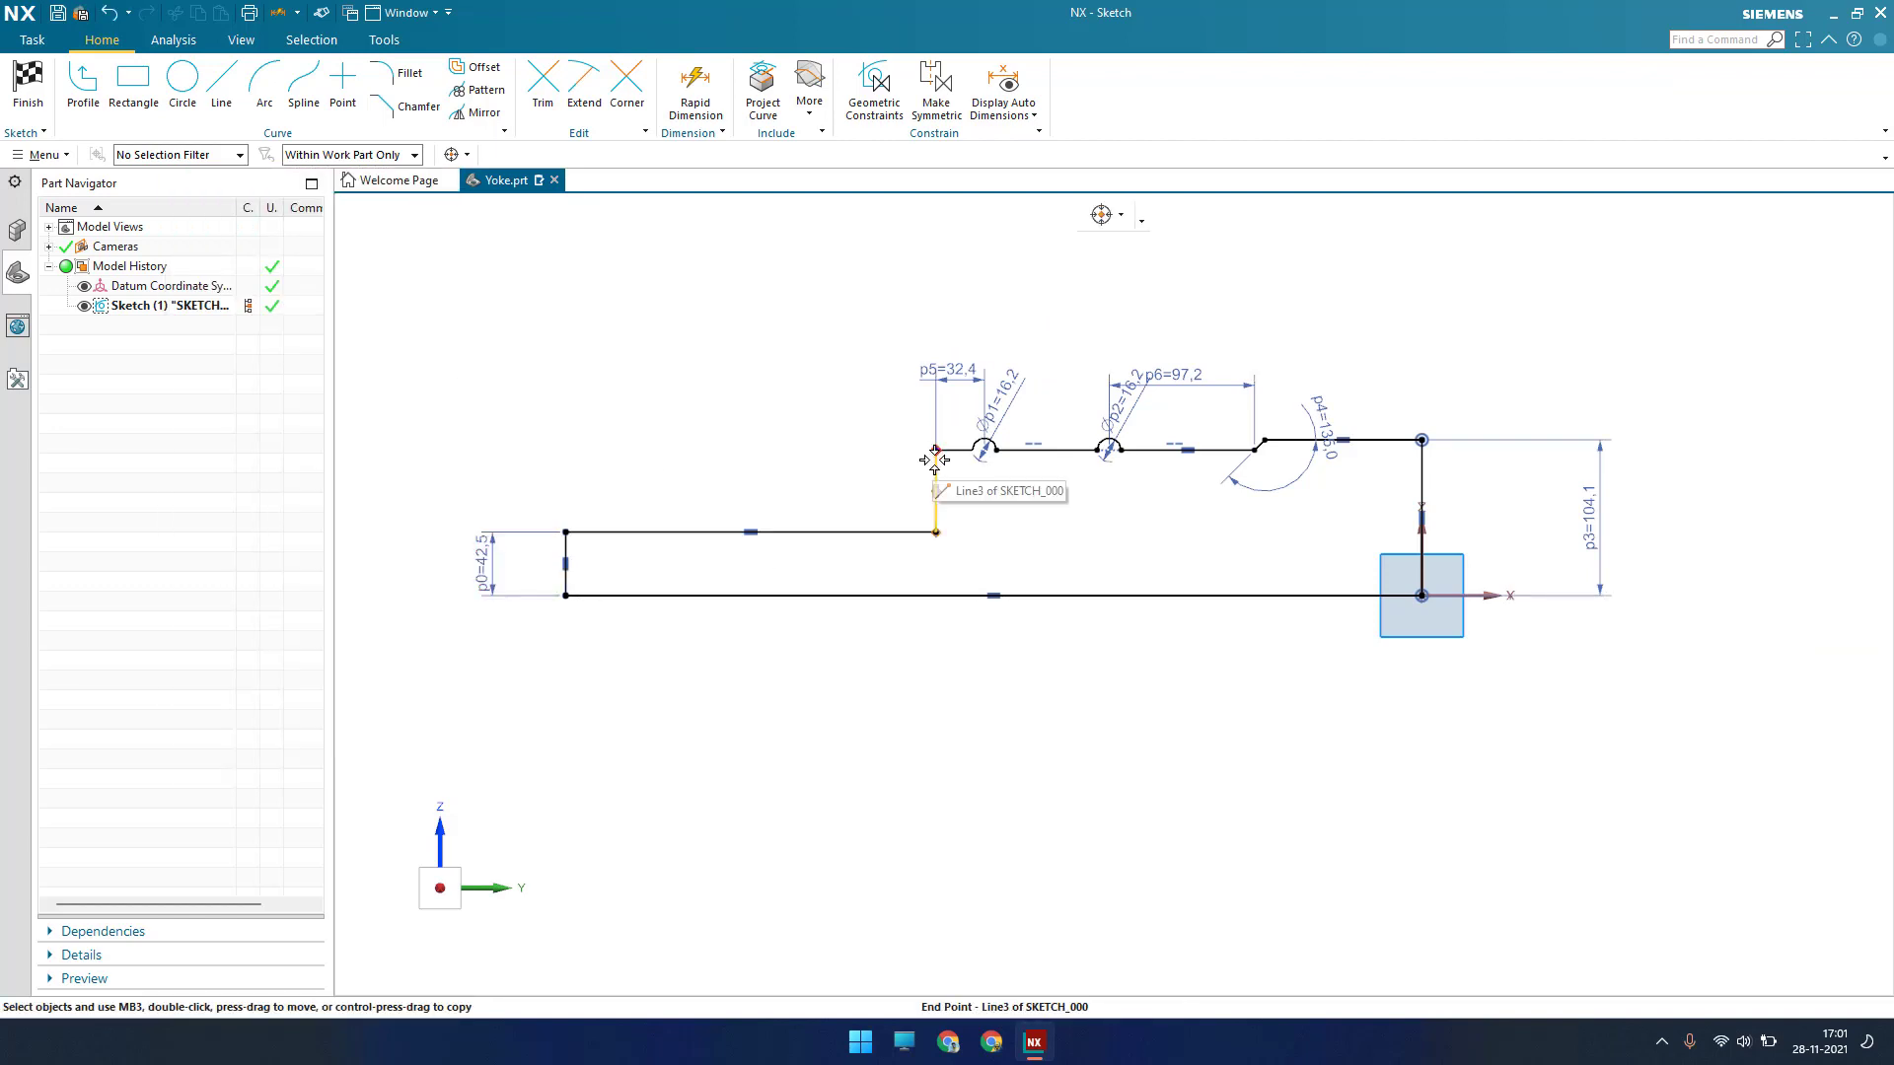
# Fillet the inner corner between the left shoulder line and the vertical step line with a 34 mm radius
pyautogui.scroll(2, 937, 508)
pyautogui.scroll(3, 926, 523)
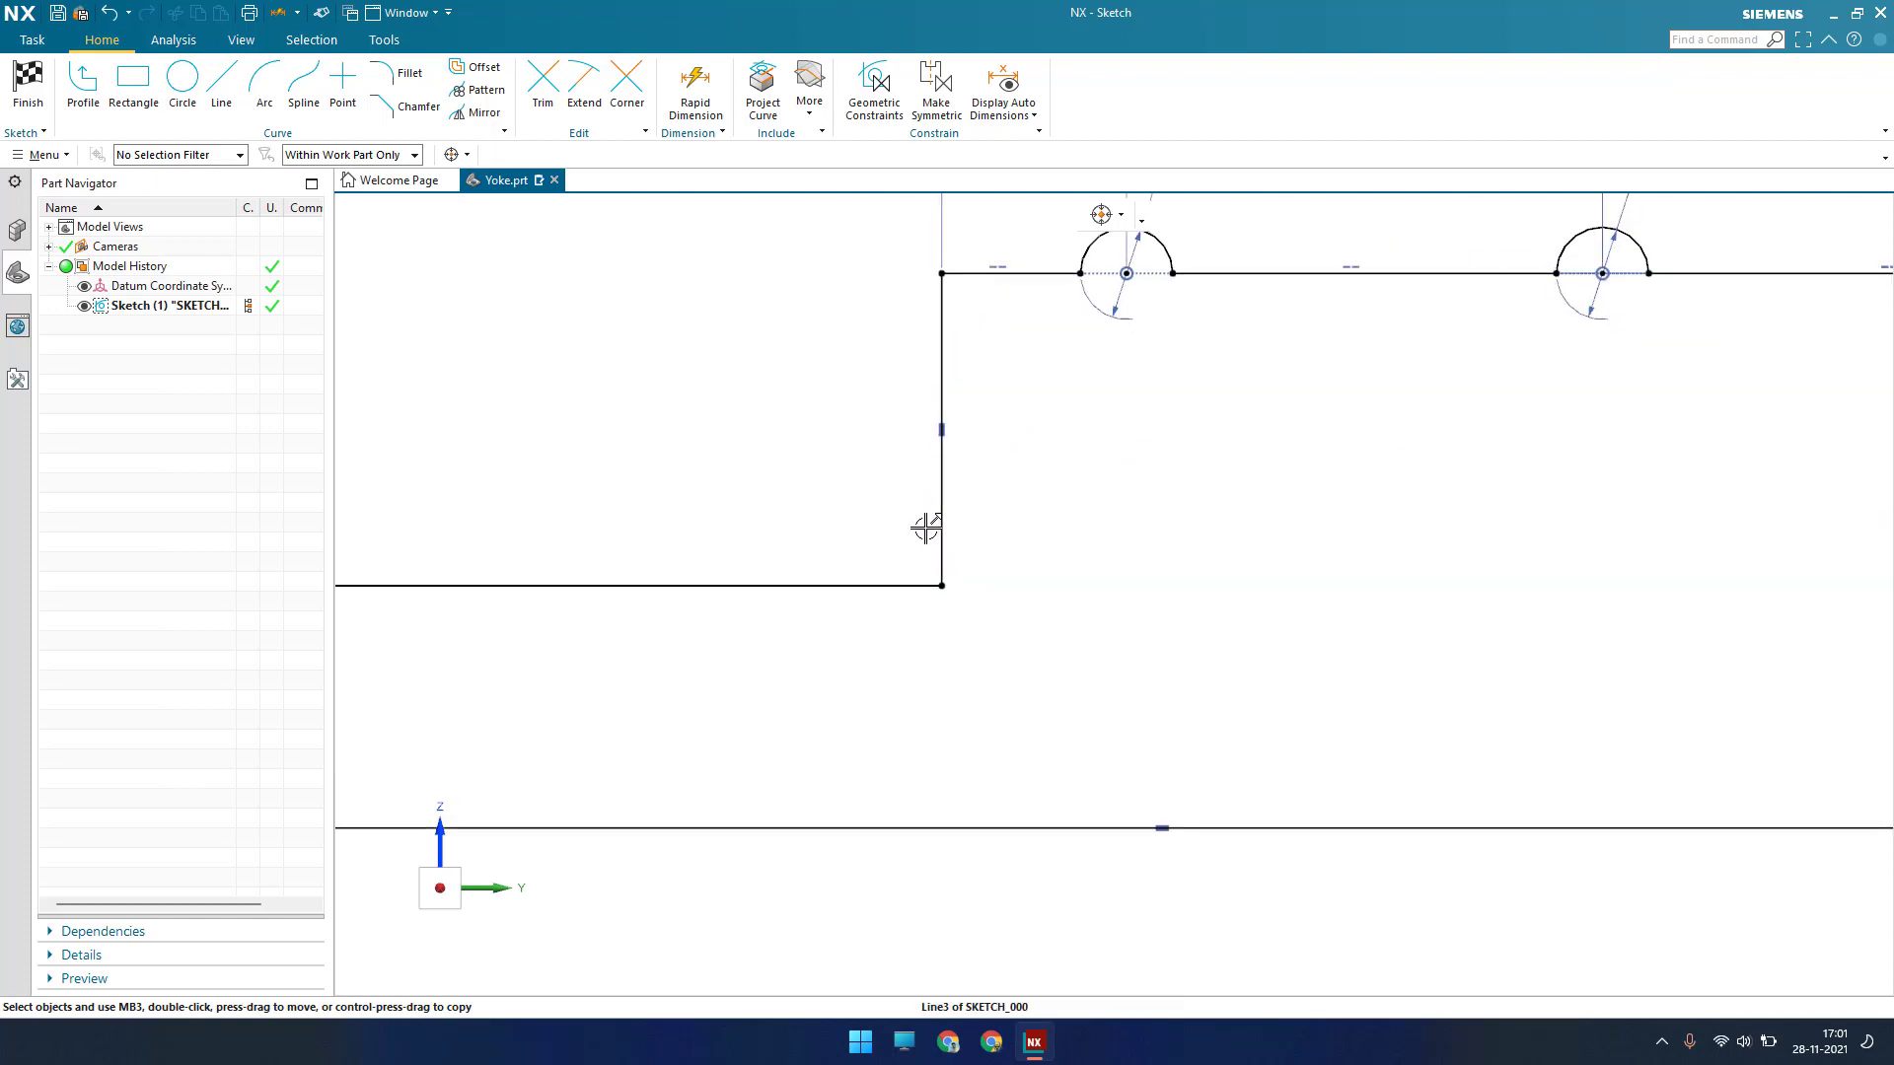
pyautogui.press('f')
pyautogui.click(941, 477)
pyautogui.click(849, 586)
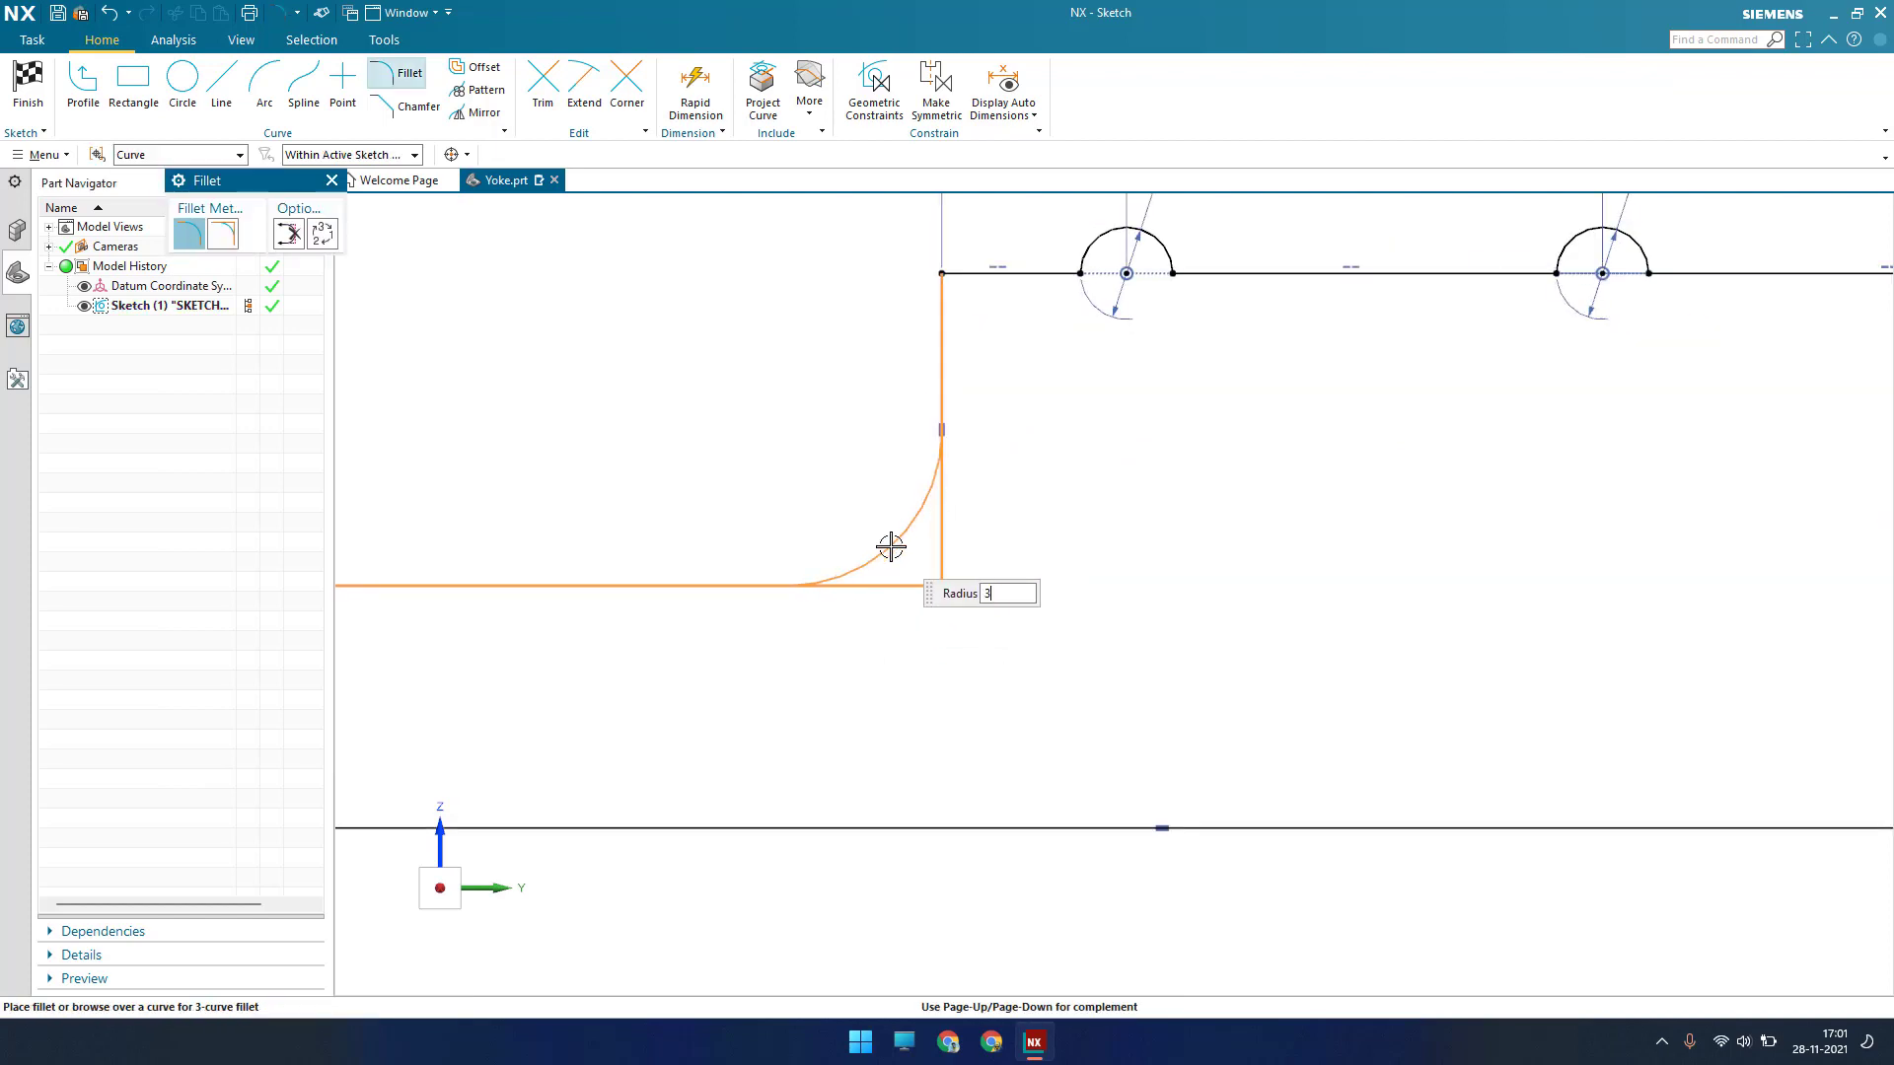
pyautogui.write('4')
pyautogui.press('Return')
pyautogui.press('Escape')
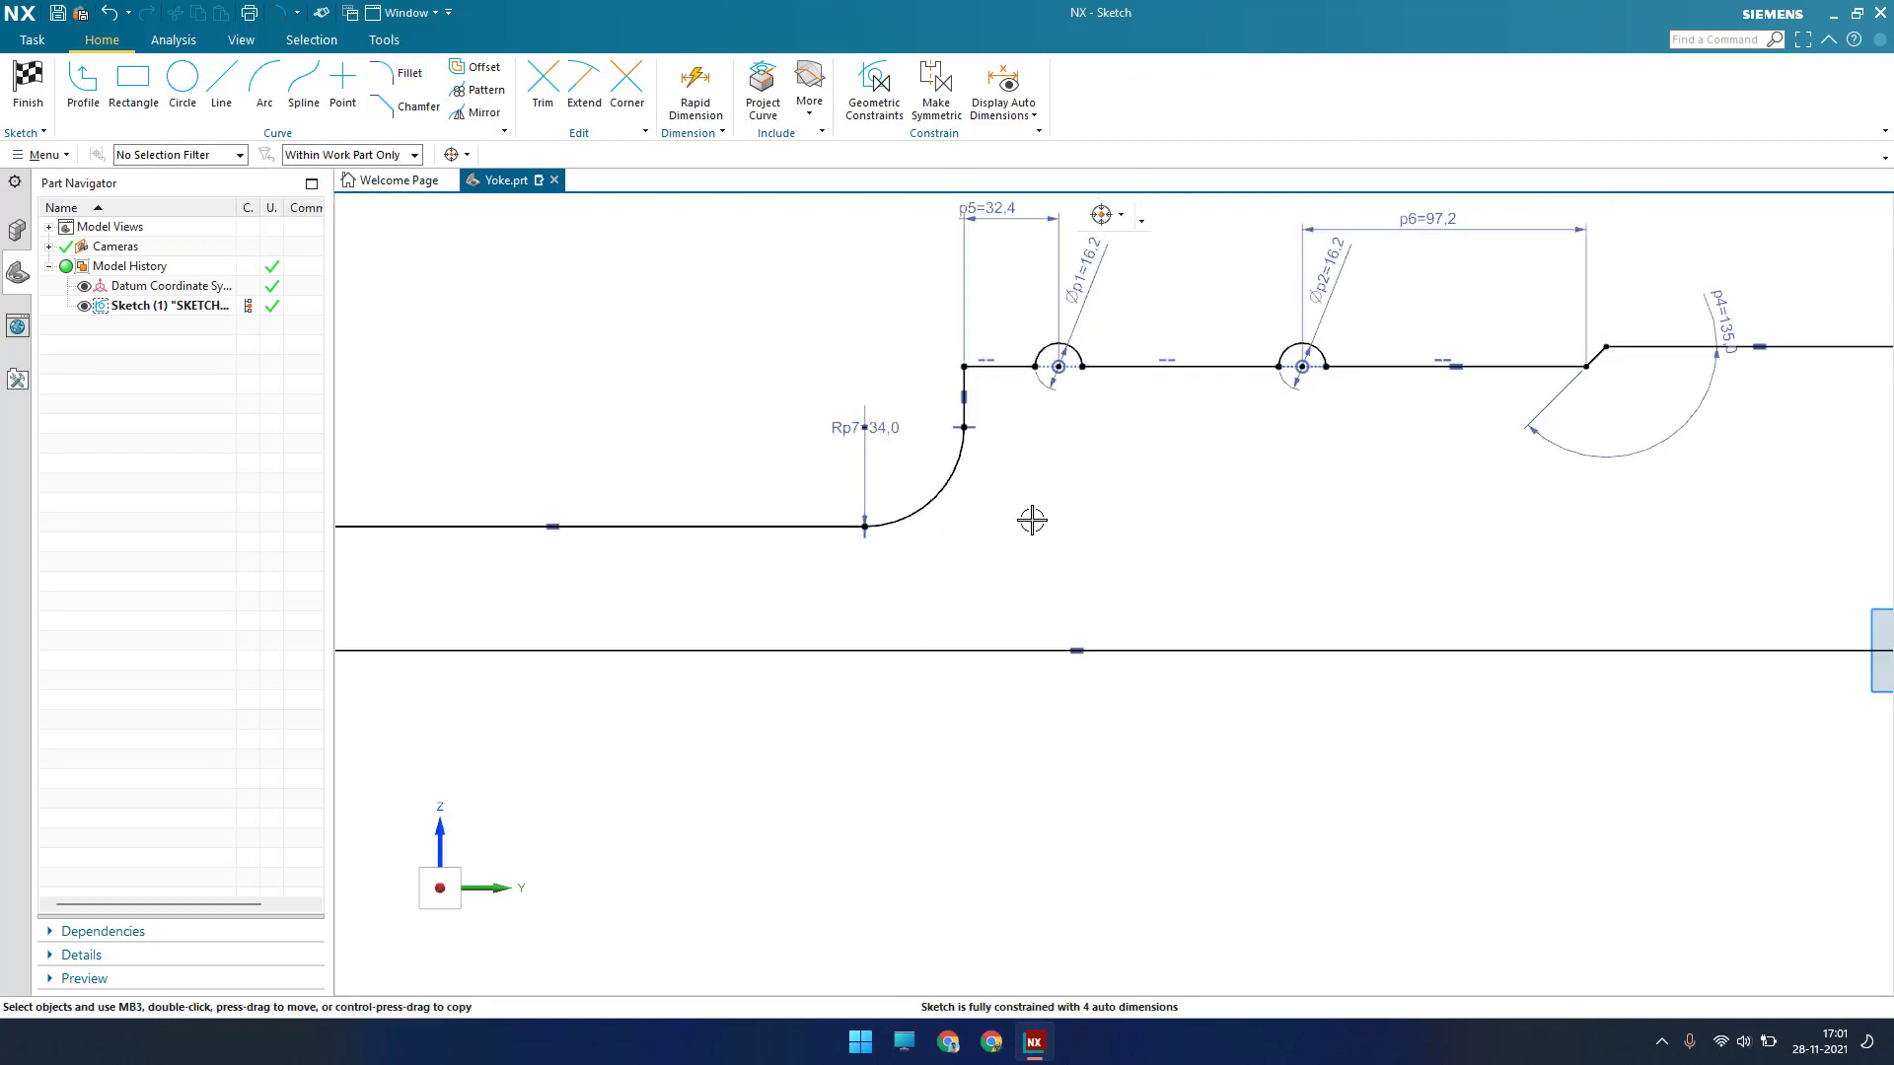
# Temporarily display the sketch's auto dimensions to examine which parts of the profile still lack driving dimensions
pyautogui.scroll(-2, 930, 477)
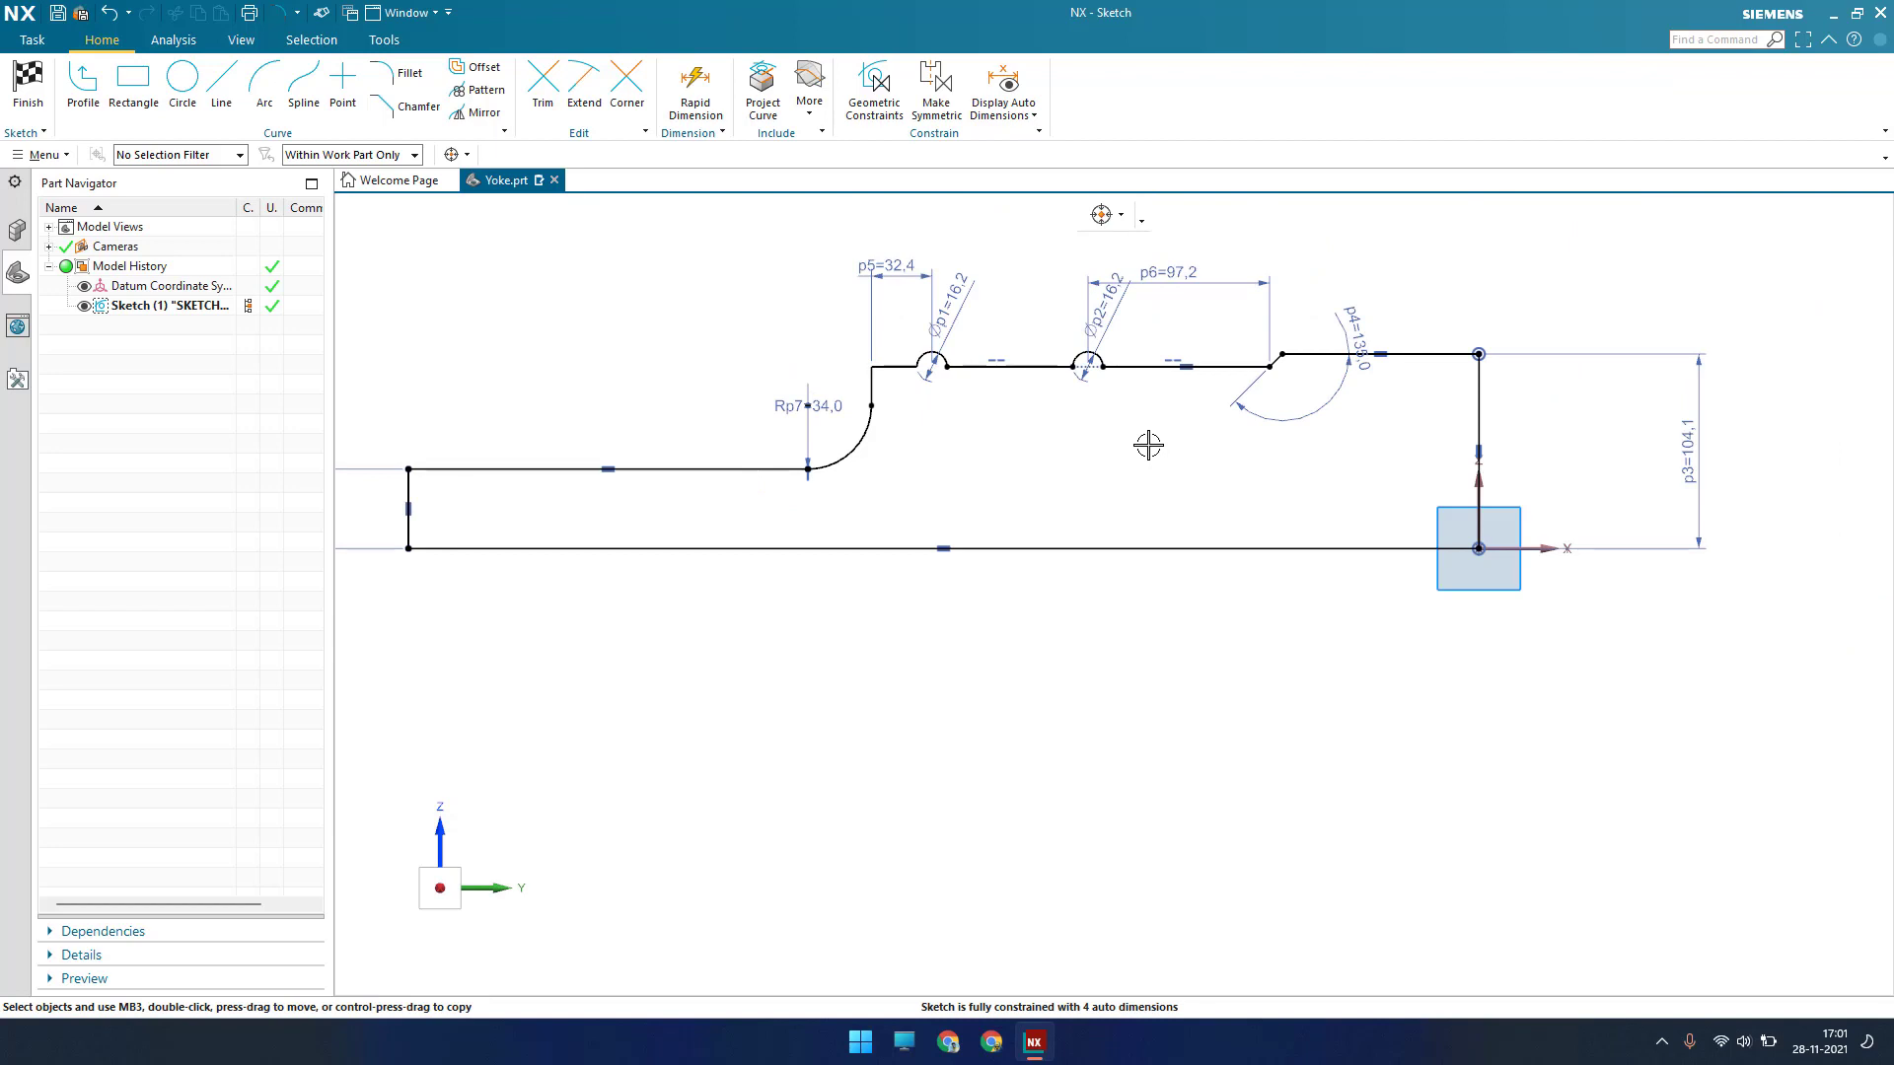
pyautogui.scroll(-1, 1148, 445)
pyautogui.scroll(-1, 1044, 720)
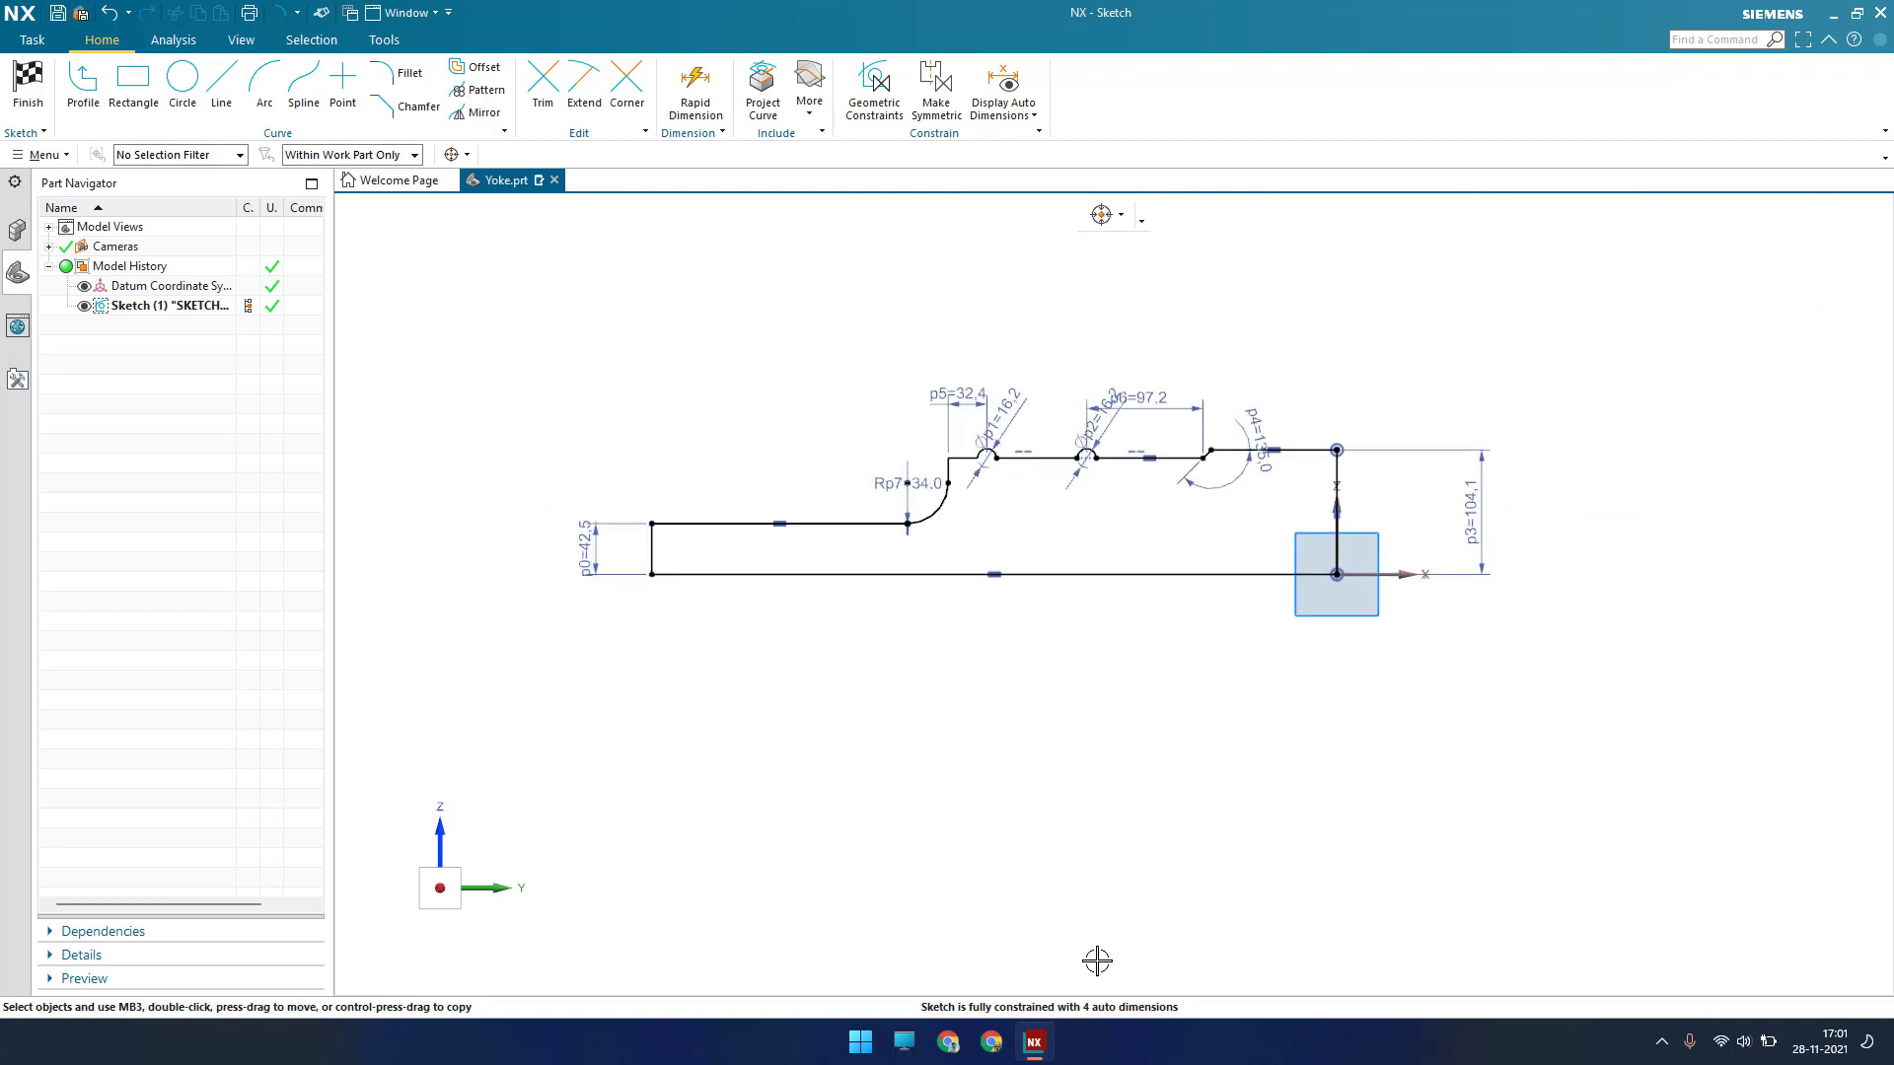
pyautogui.scroll(1, 1187, 596)
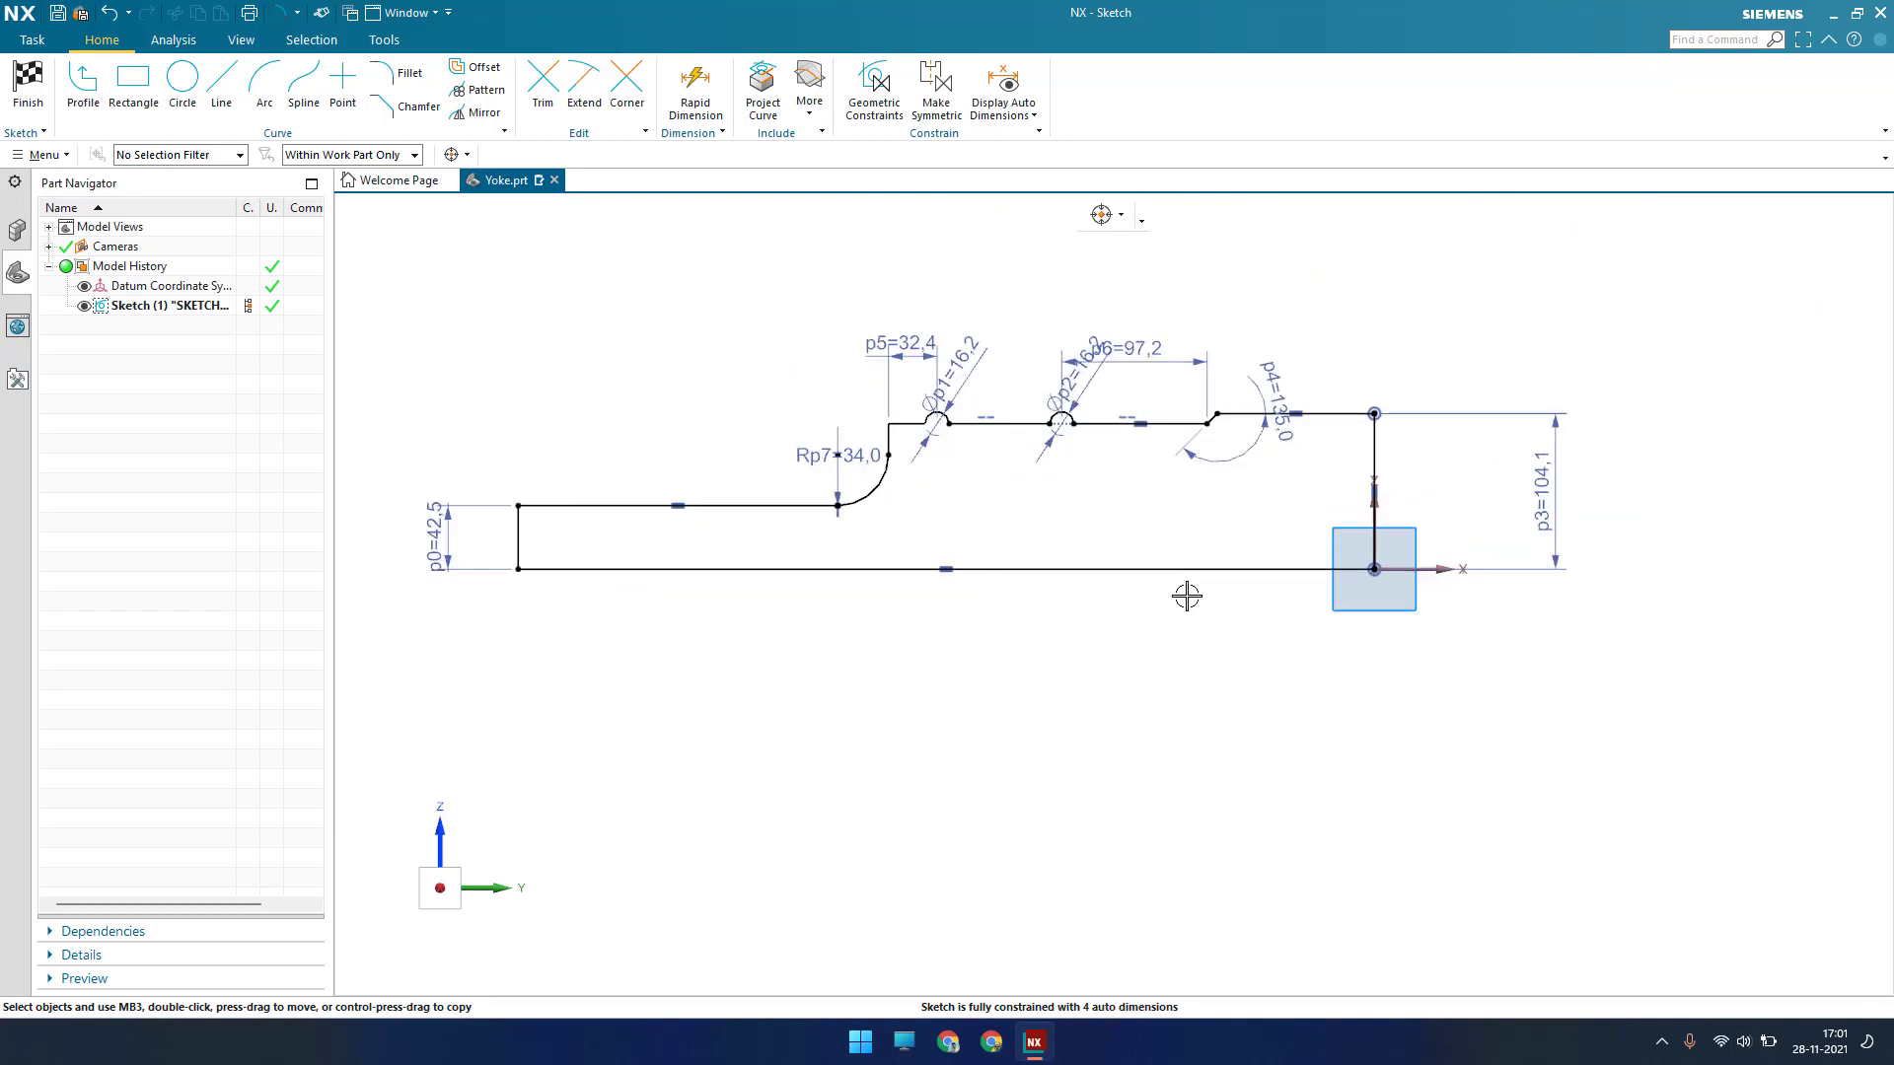
pyautogui.click(999, 74)
pyautogui.scroll(2, 994, 486)
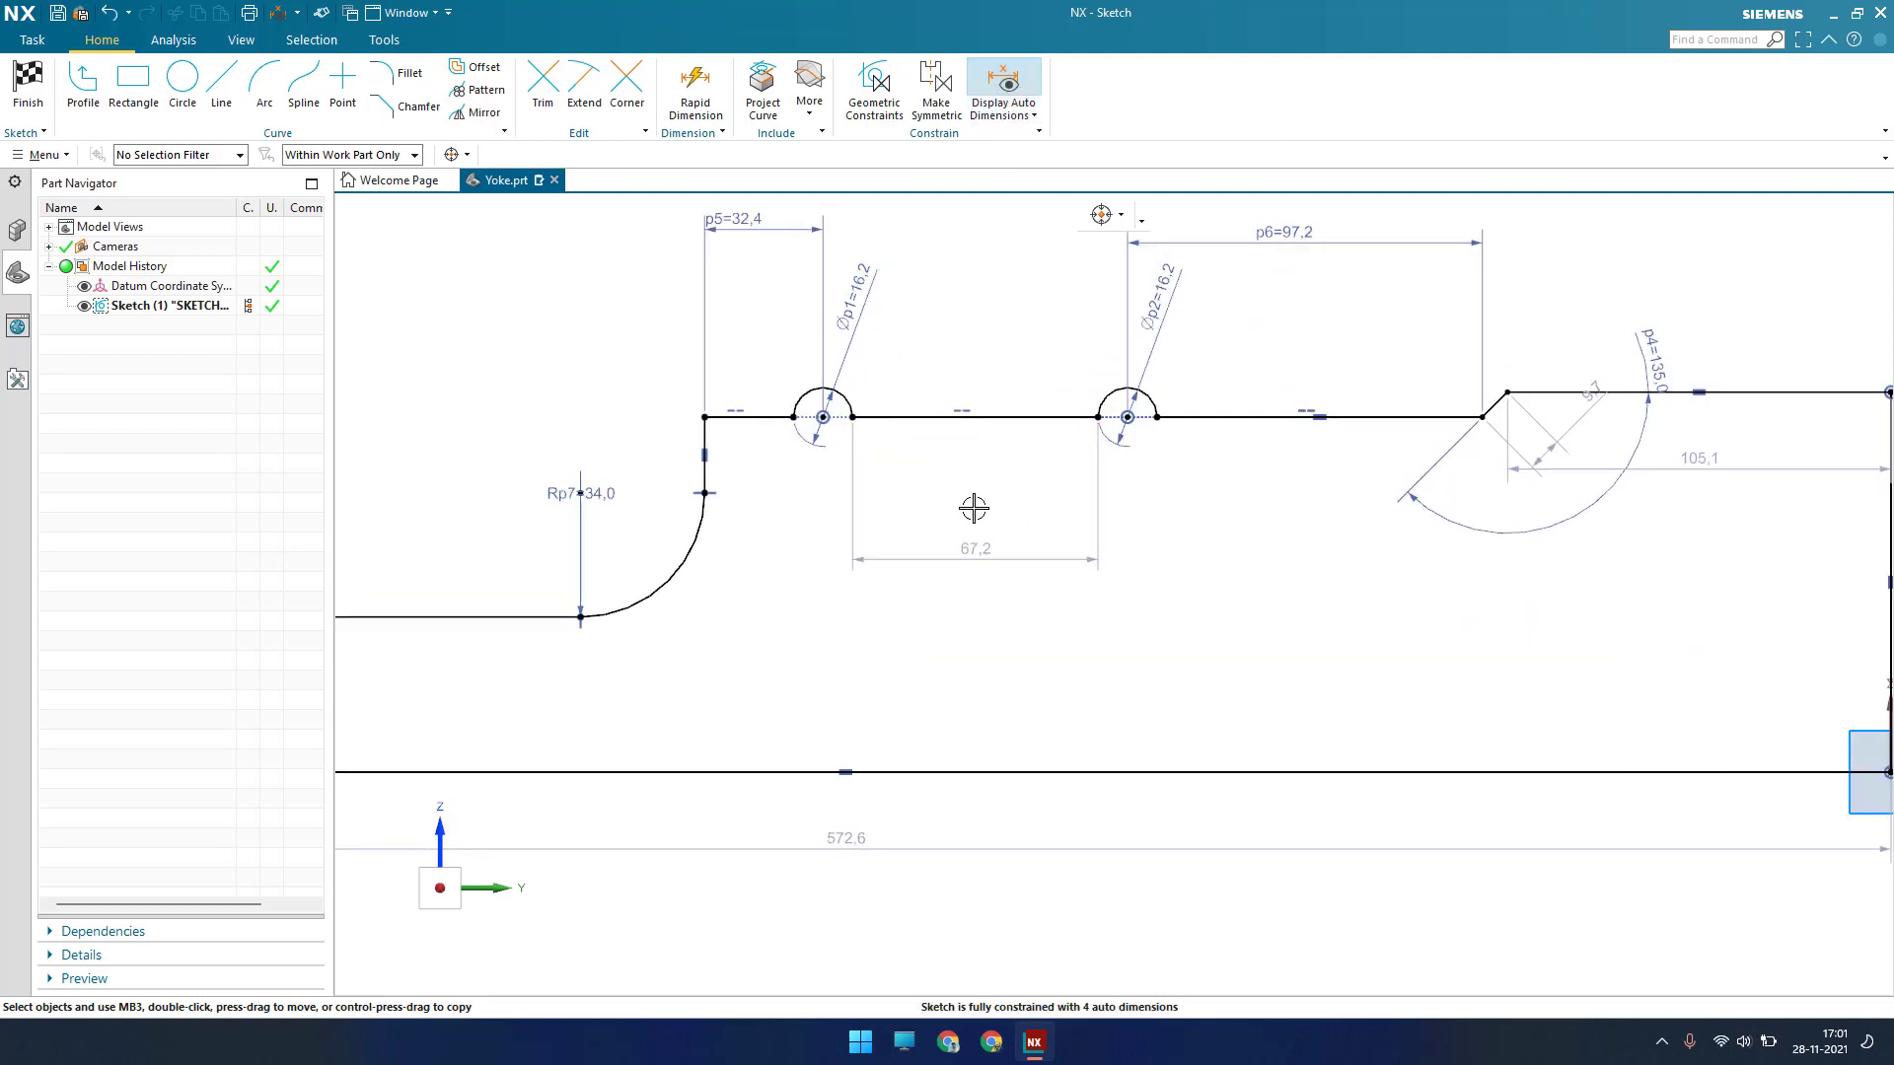
pyautogui.scroll(-3, 973, 592)
pyautogui.scroll(2, 1322, 490)
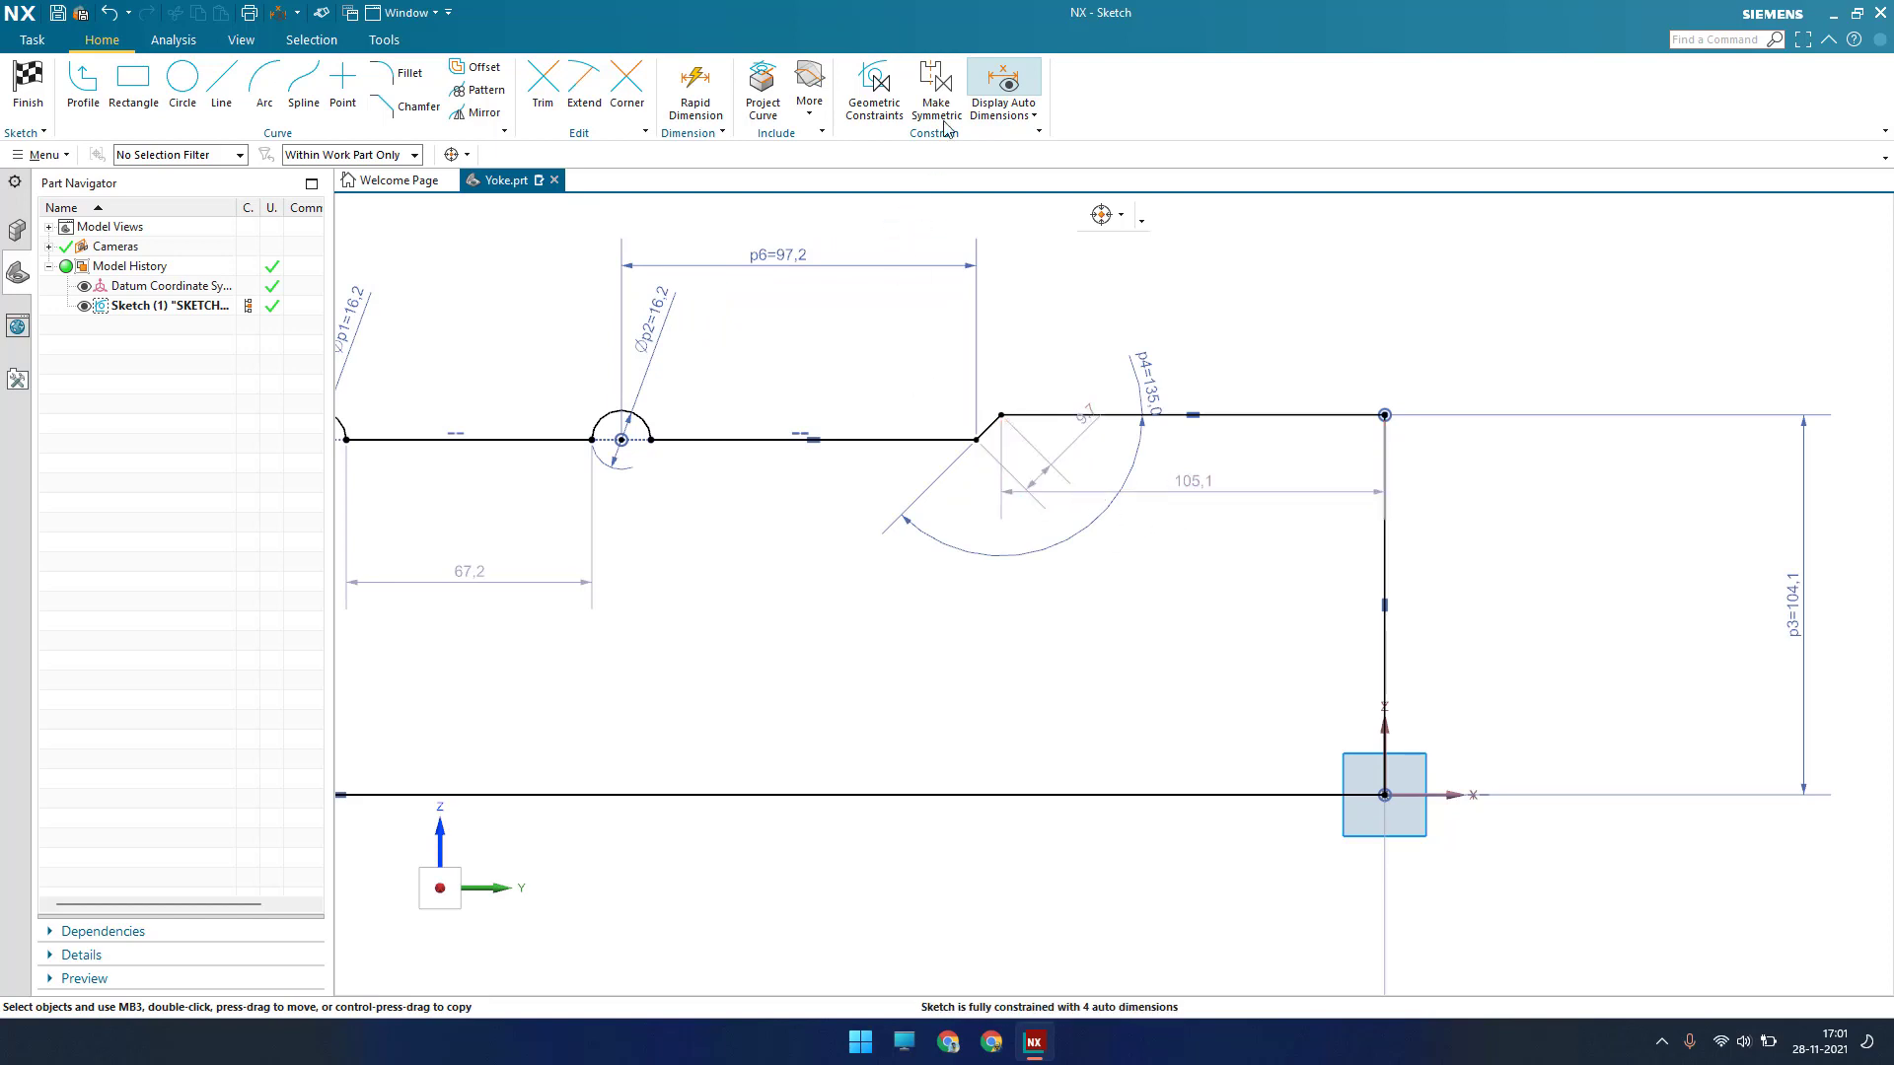
pyautogui.click(1003, 81)
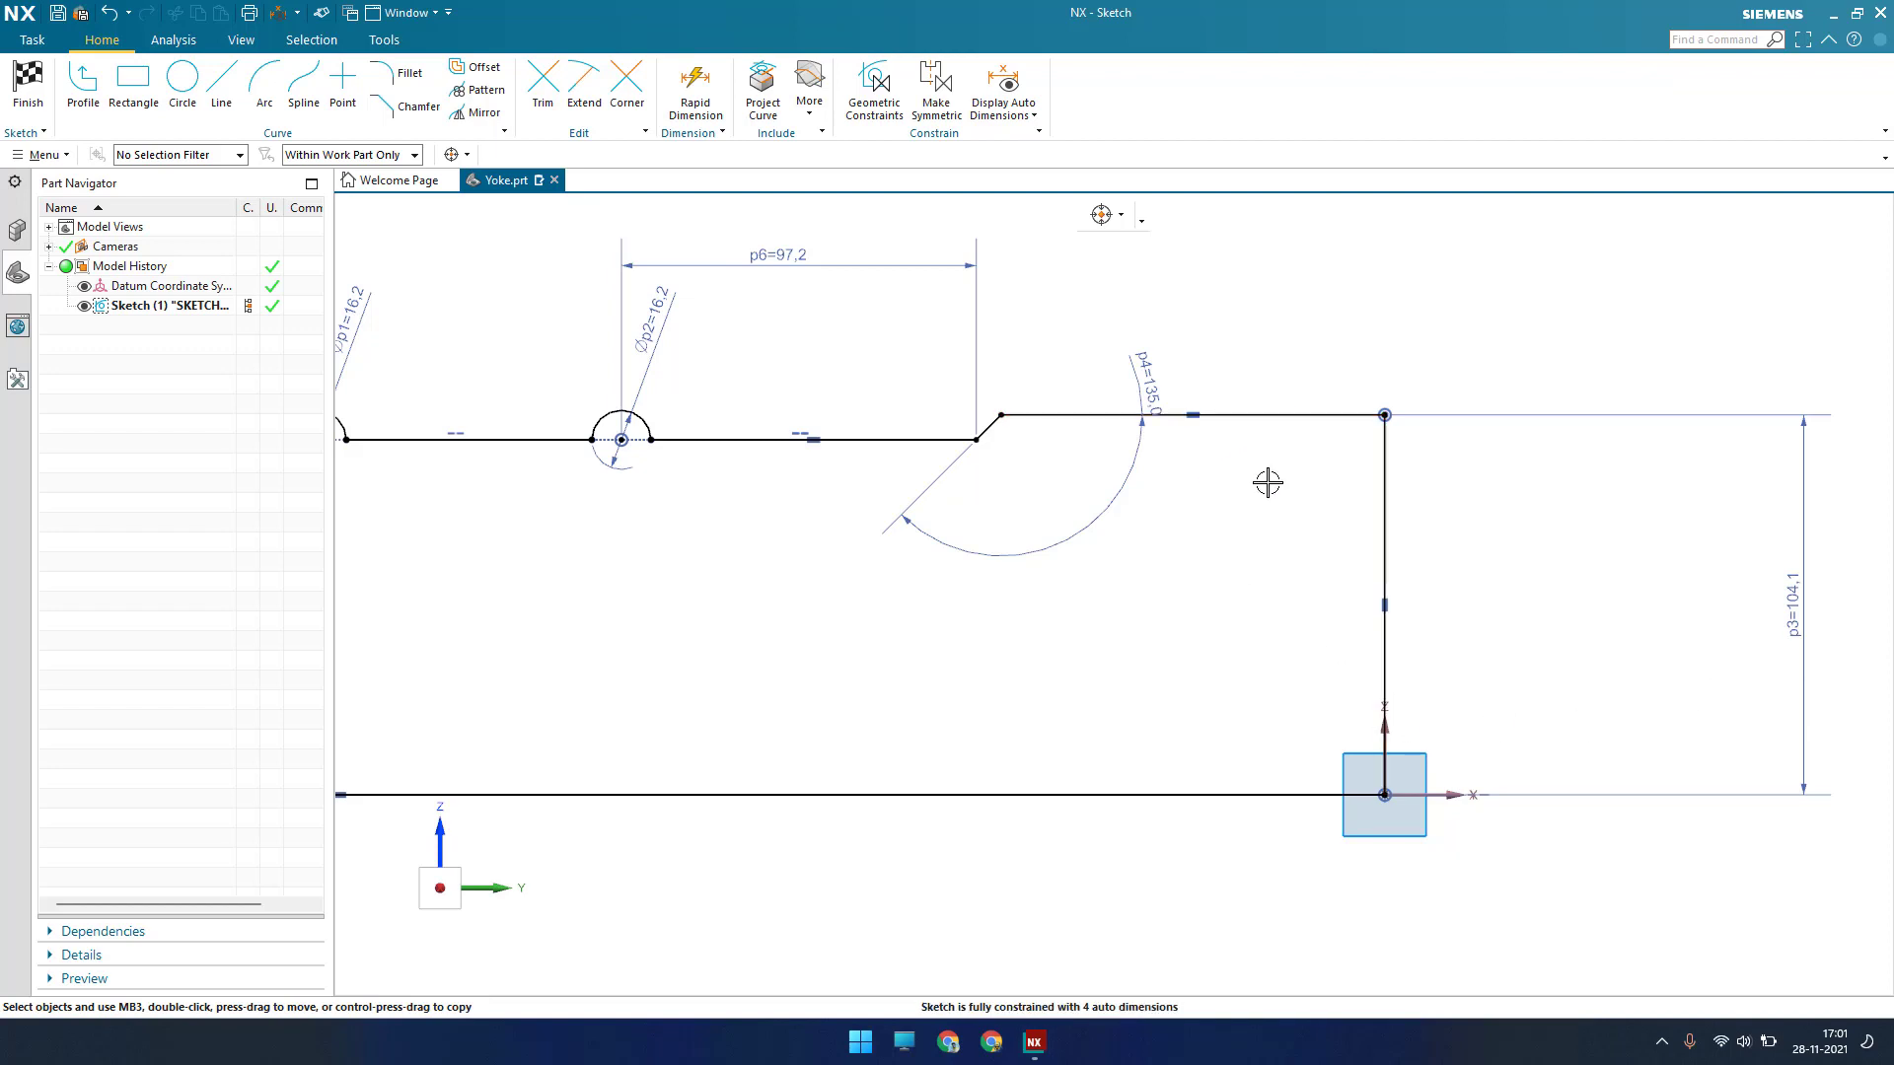
# Dimension the short horizontal line at the profile's upper right and set its length to 16.2 mm
pyautogui.press('d')
pyautogui.click(1274, 414)
pyautogui.click(1256, 292)
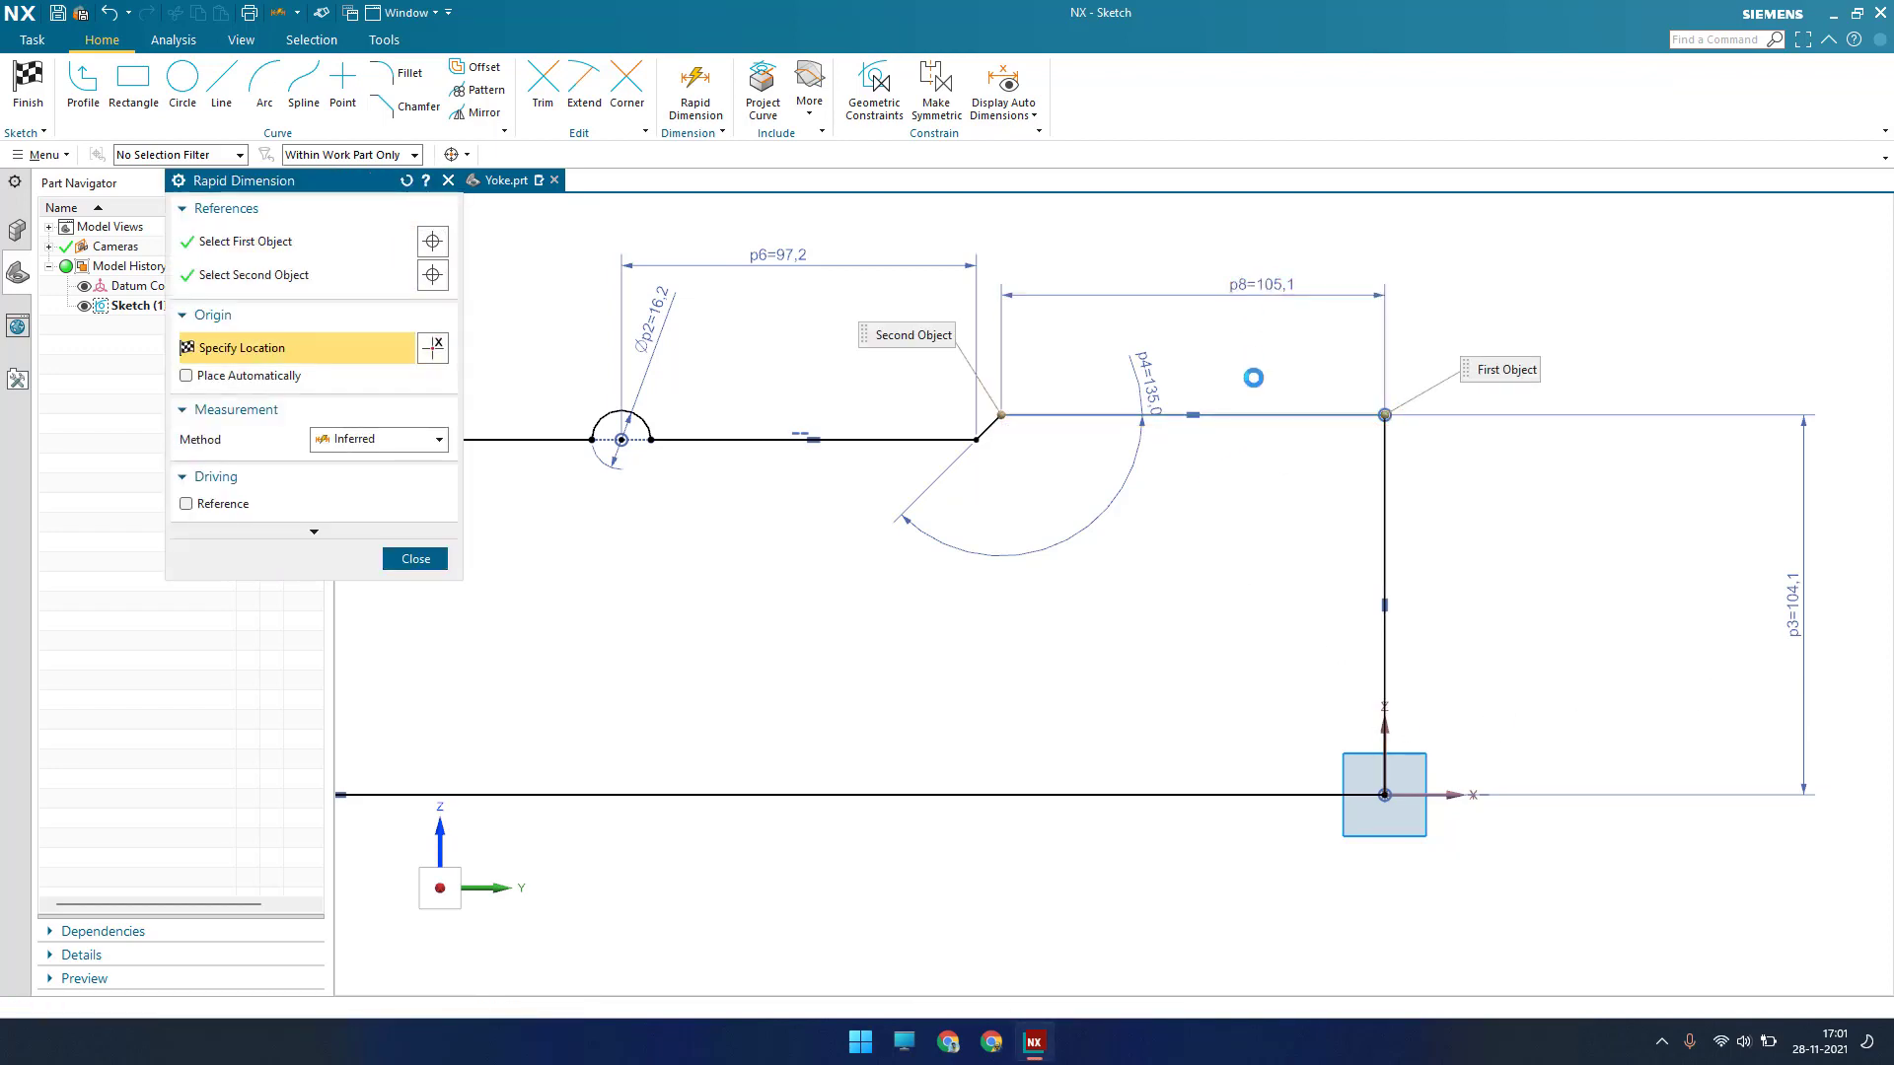
pyautogui.write('16.2')
pyautogui.press('Return')
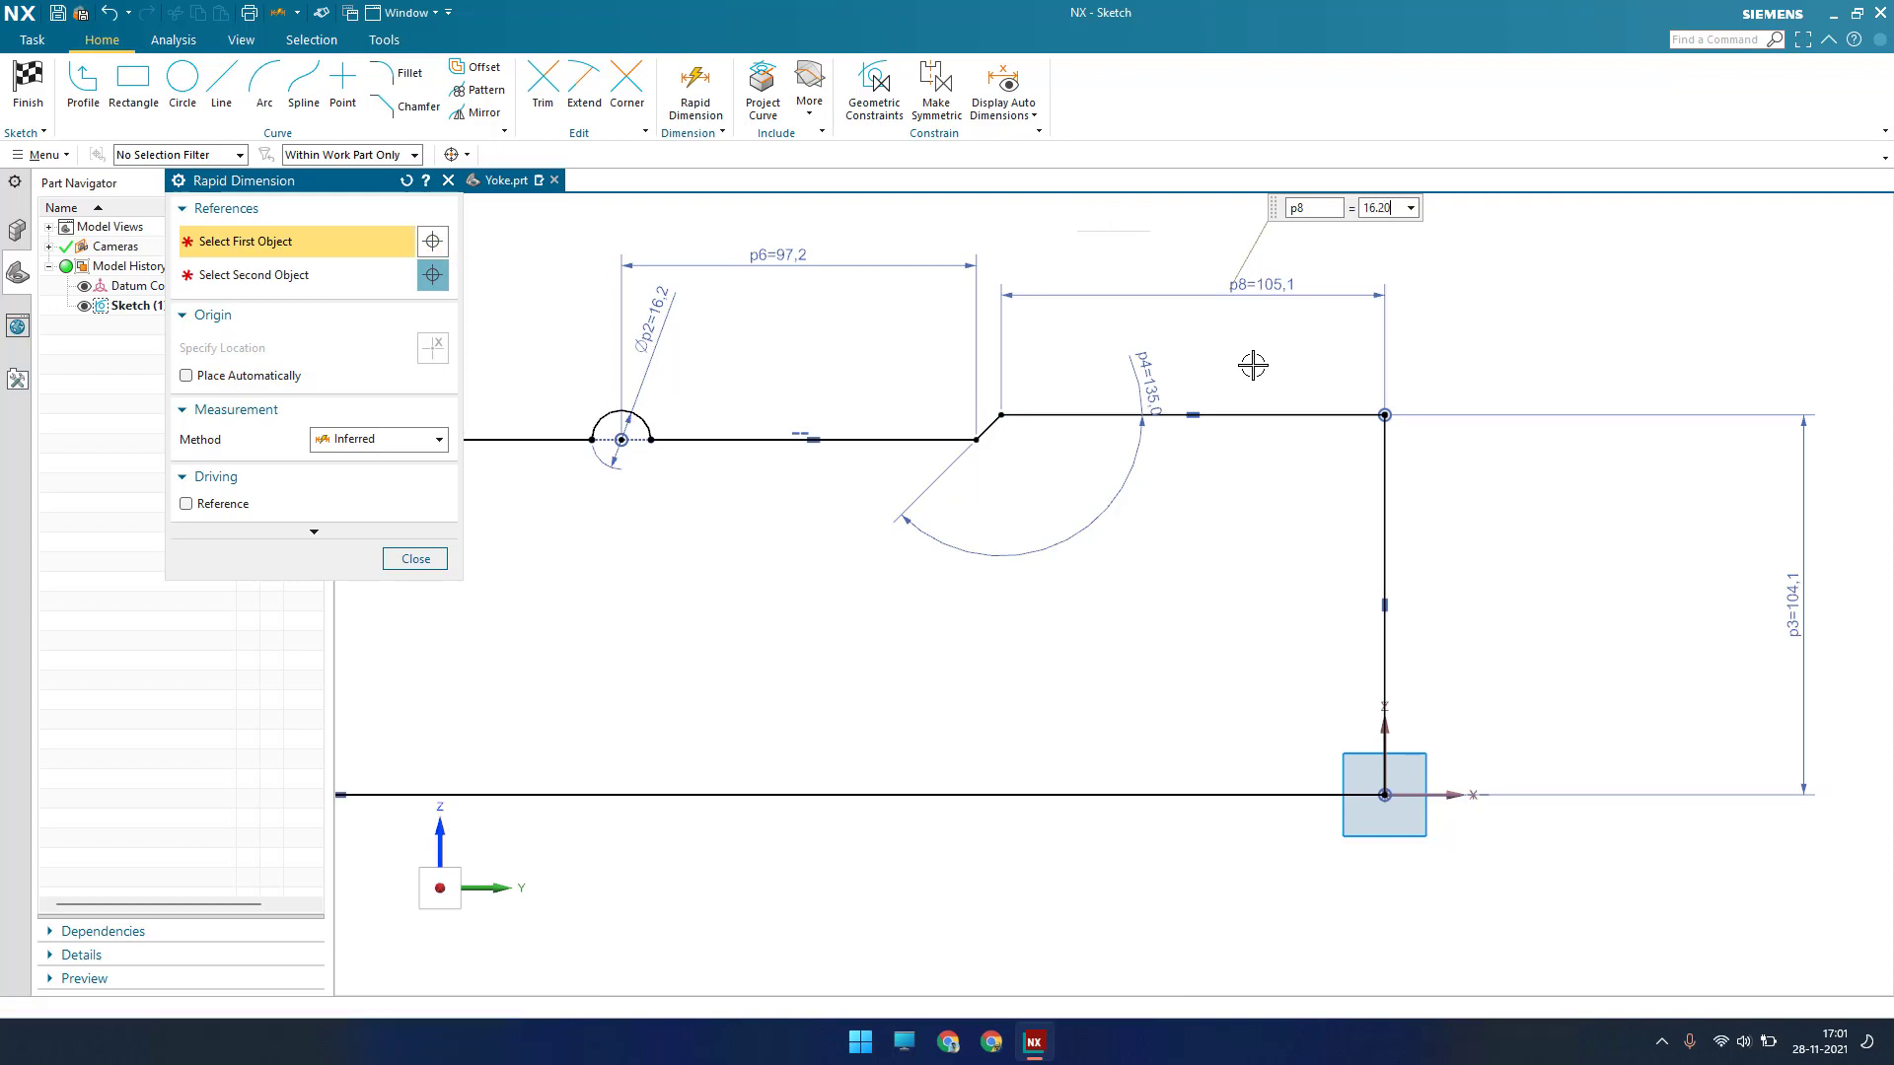
pyautogui.press('Escape')
pyautogui.scroll(-2, 1335, 473)
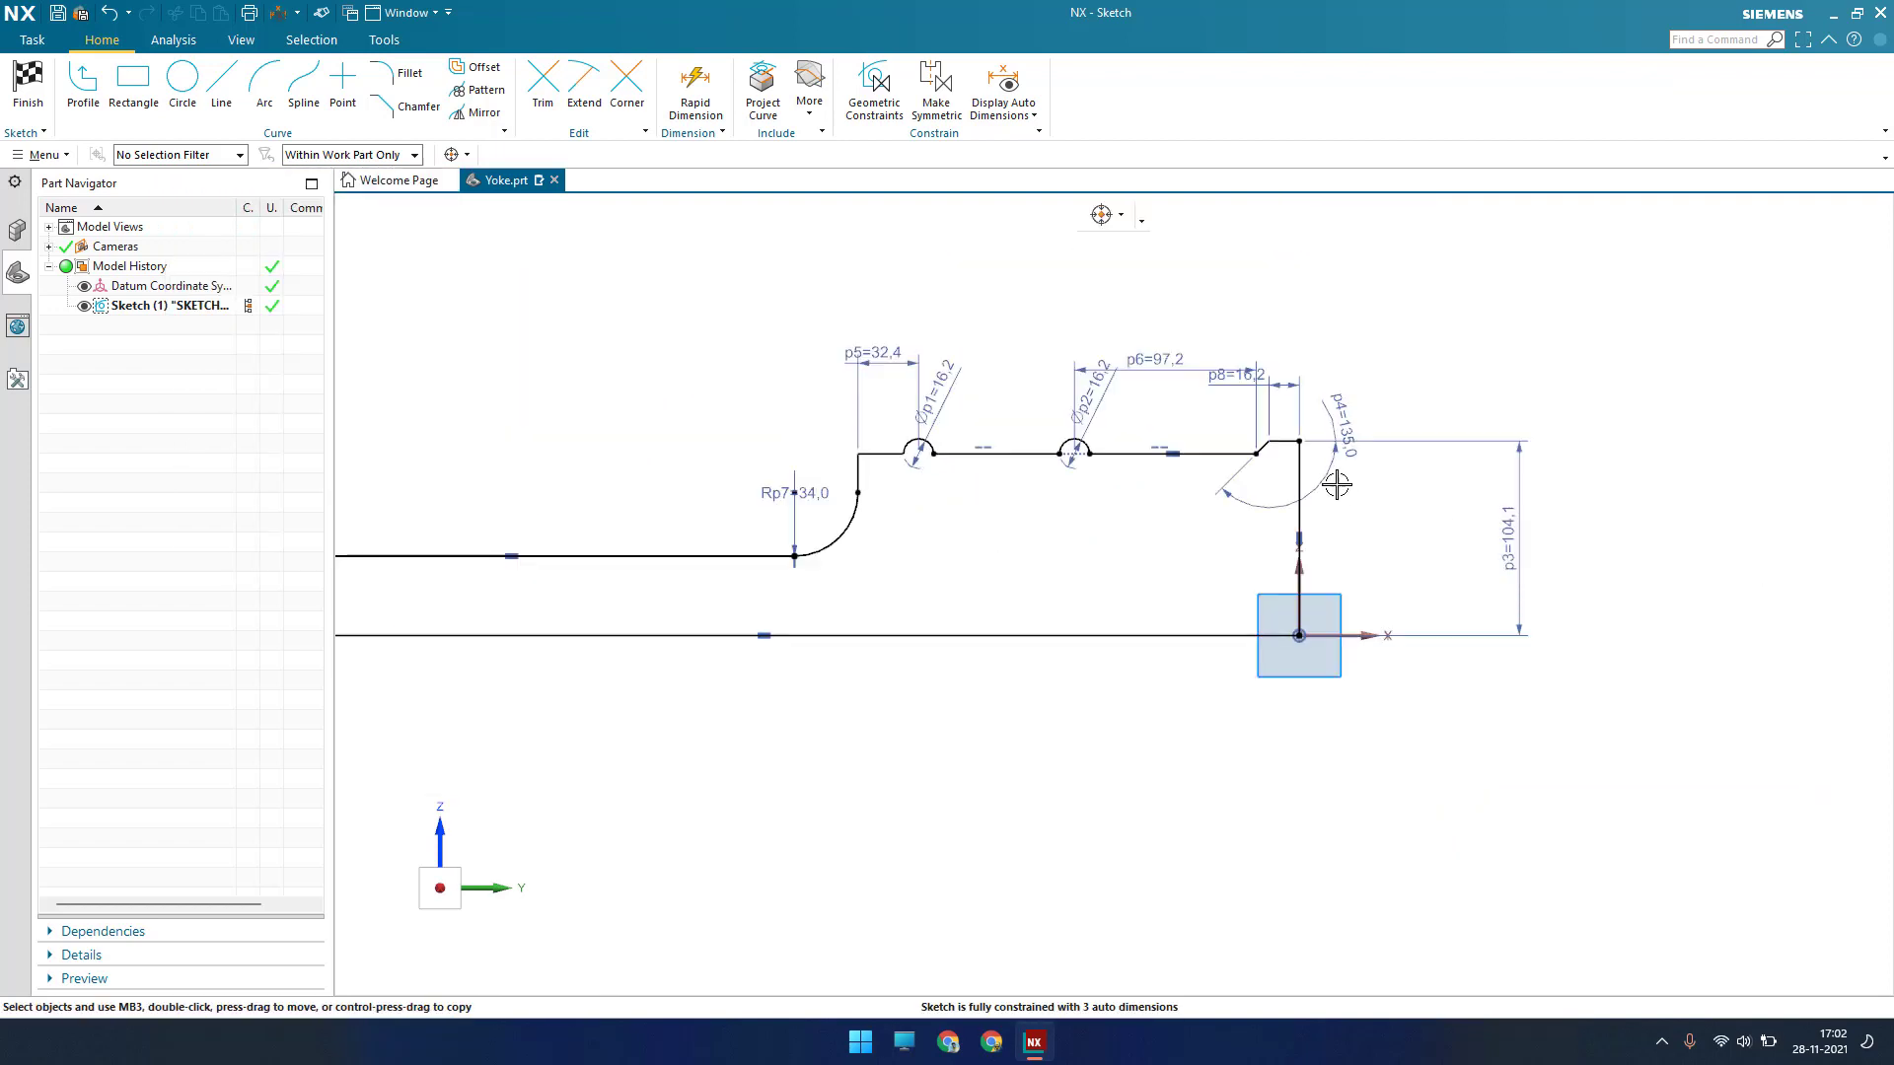
# Dimension the height of the grooved middle section's right end above the origin and set it to 170/2 mm
pyautogui.scroll(2, 1319, 494)
pyautogui.press('d')
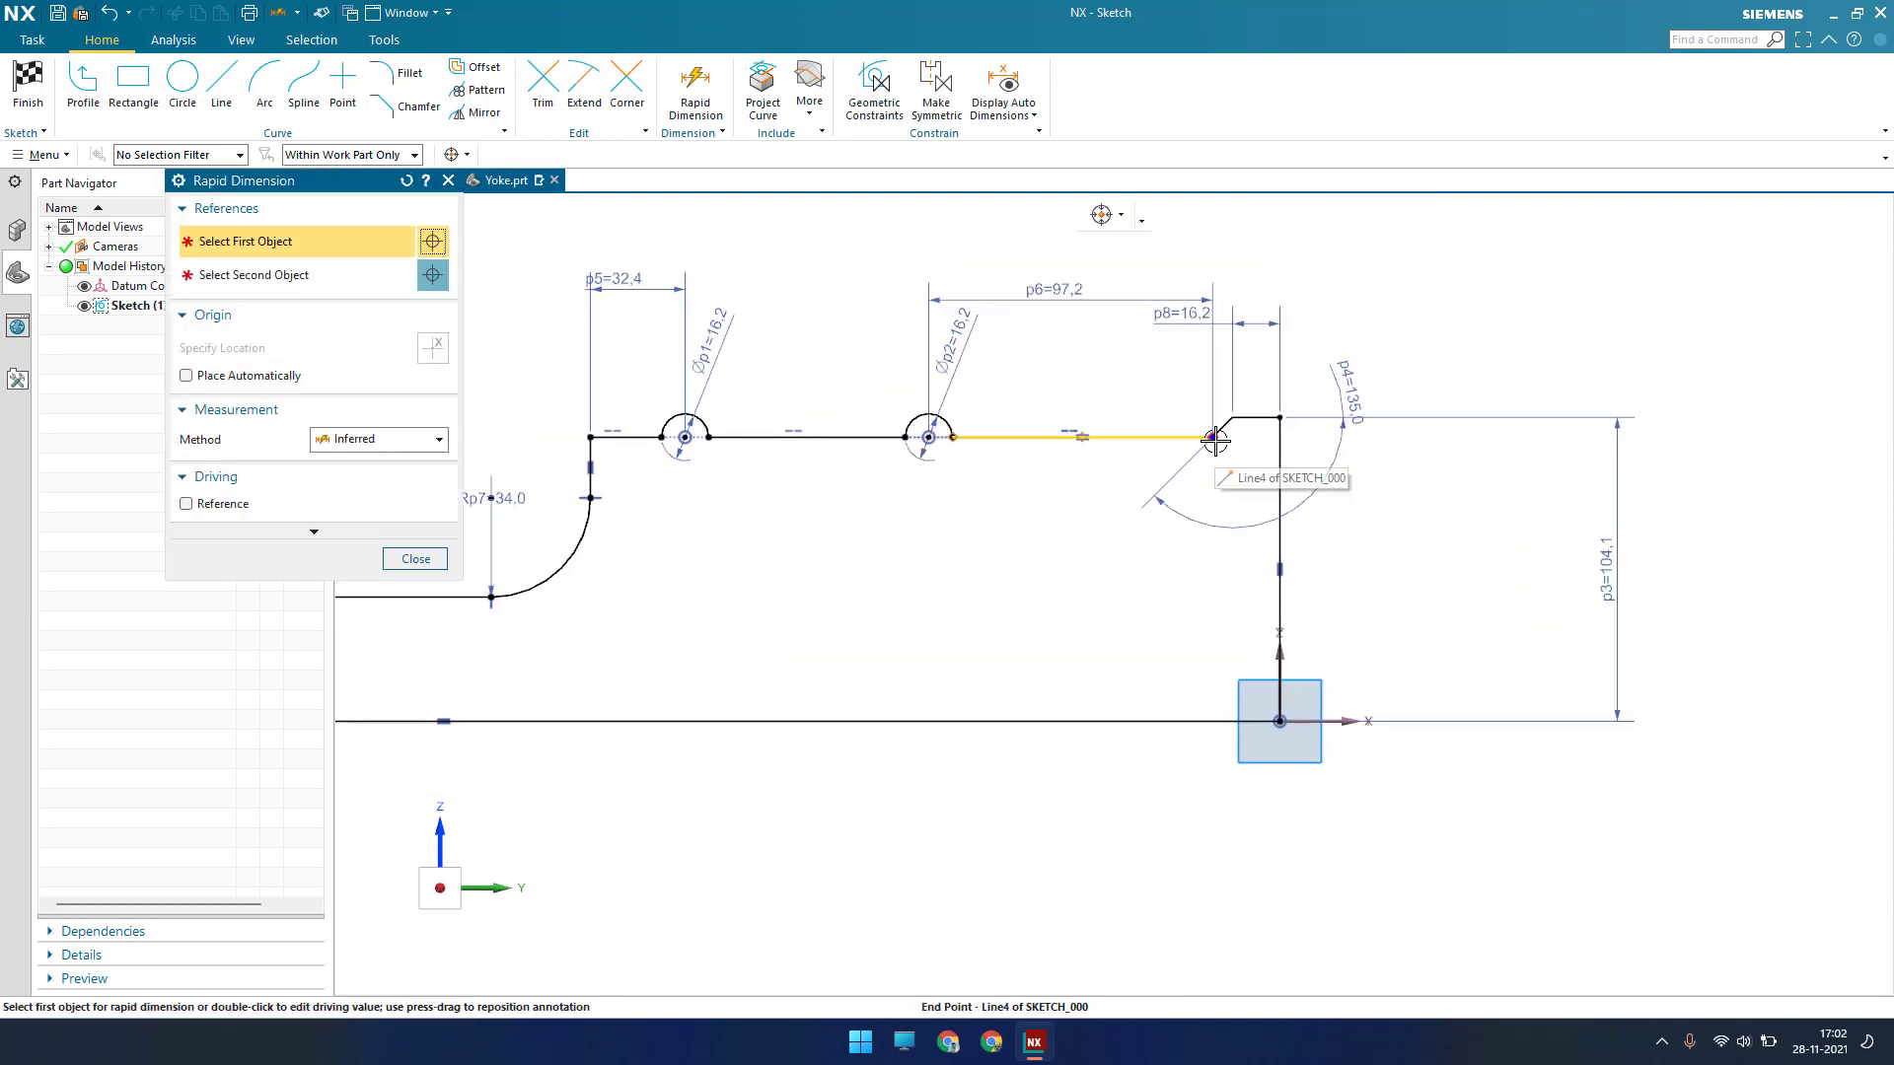
pyautogui.click(1198, 437)
pyautogui.click(1280, 723)
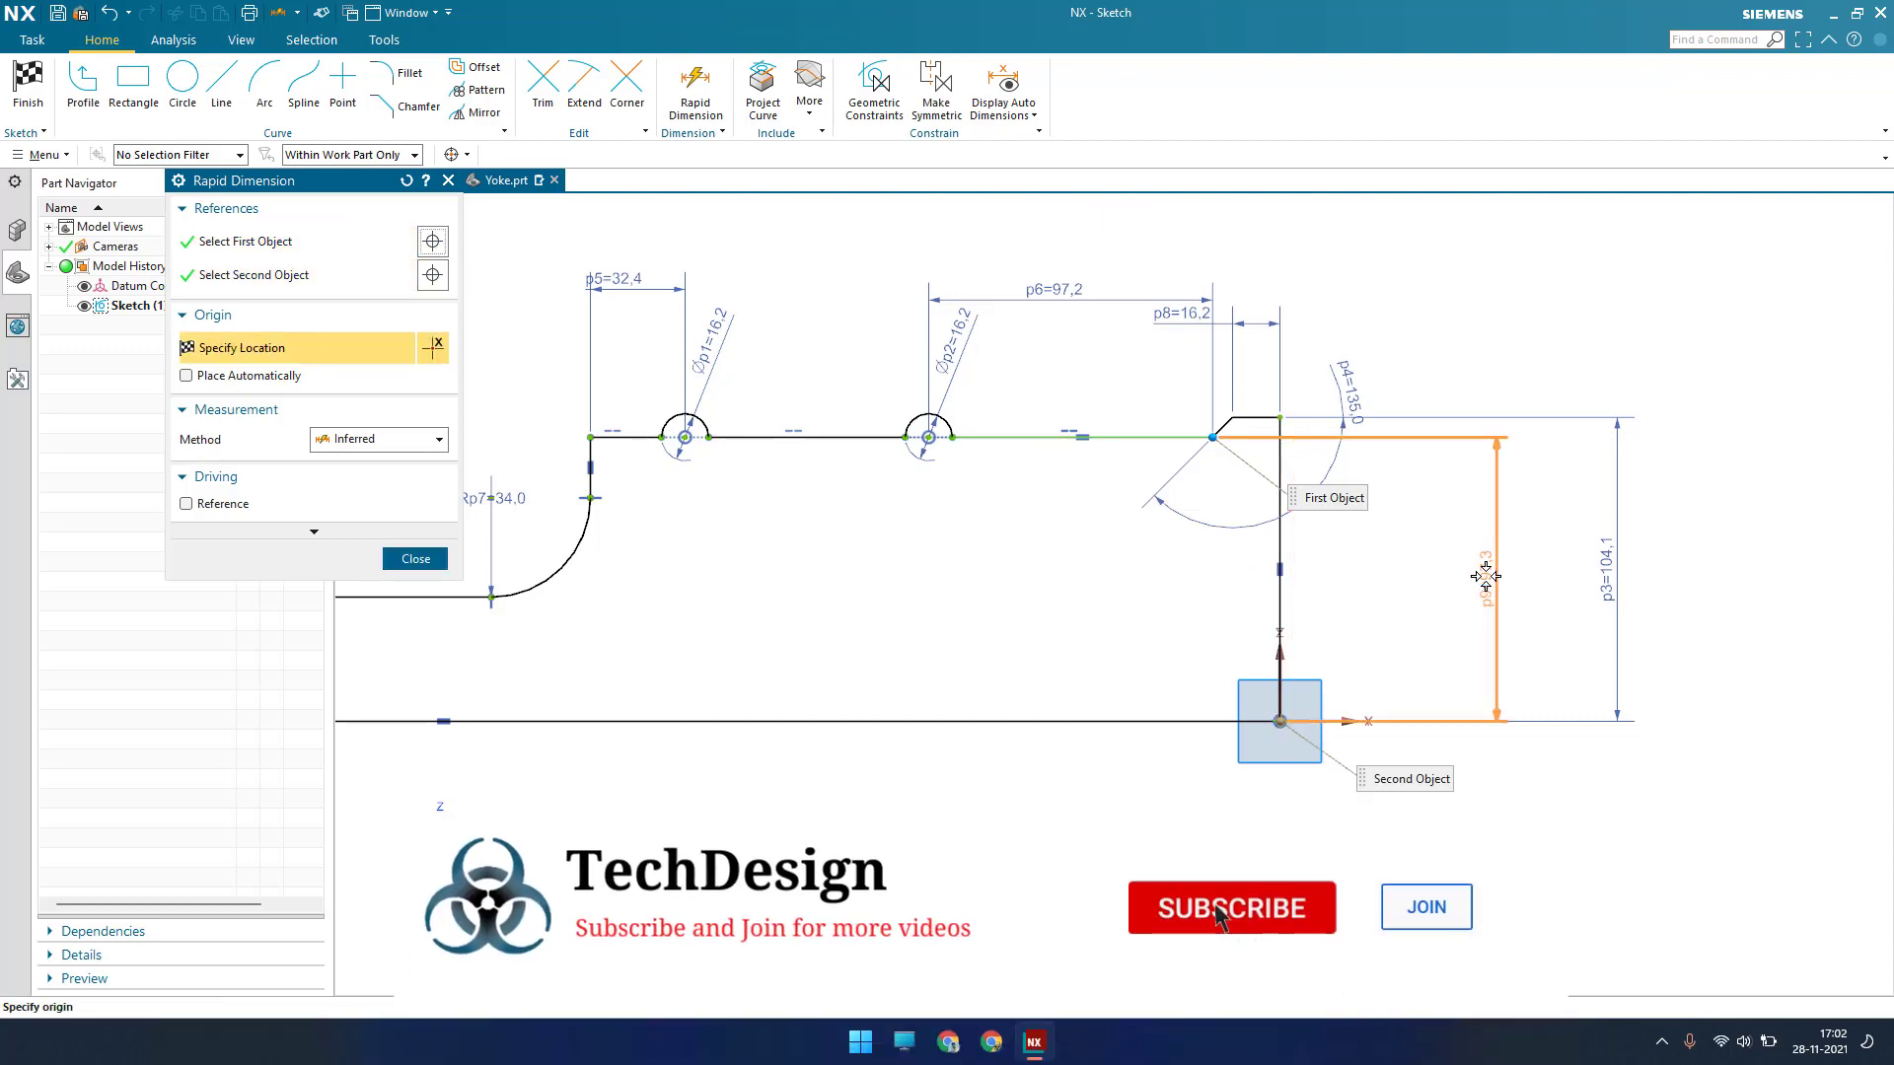
pyautogui.click(1484, 577)
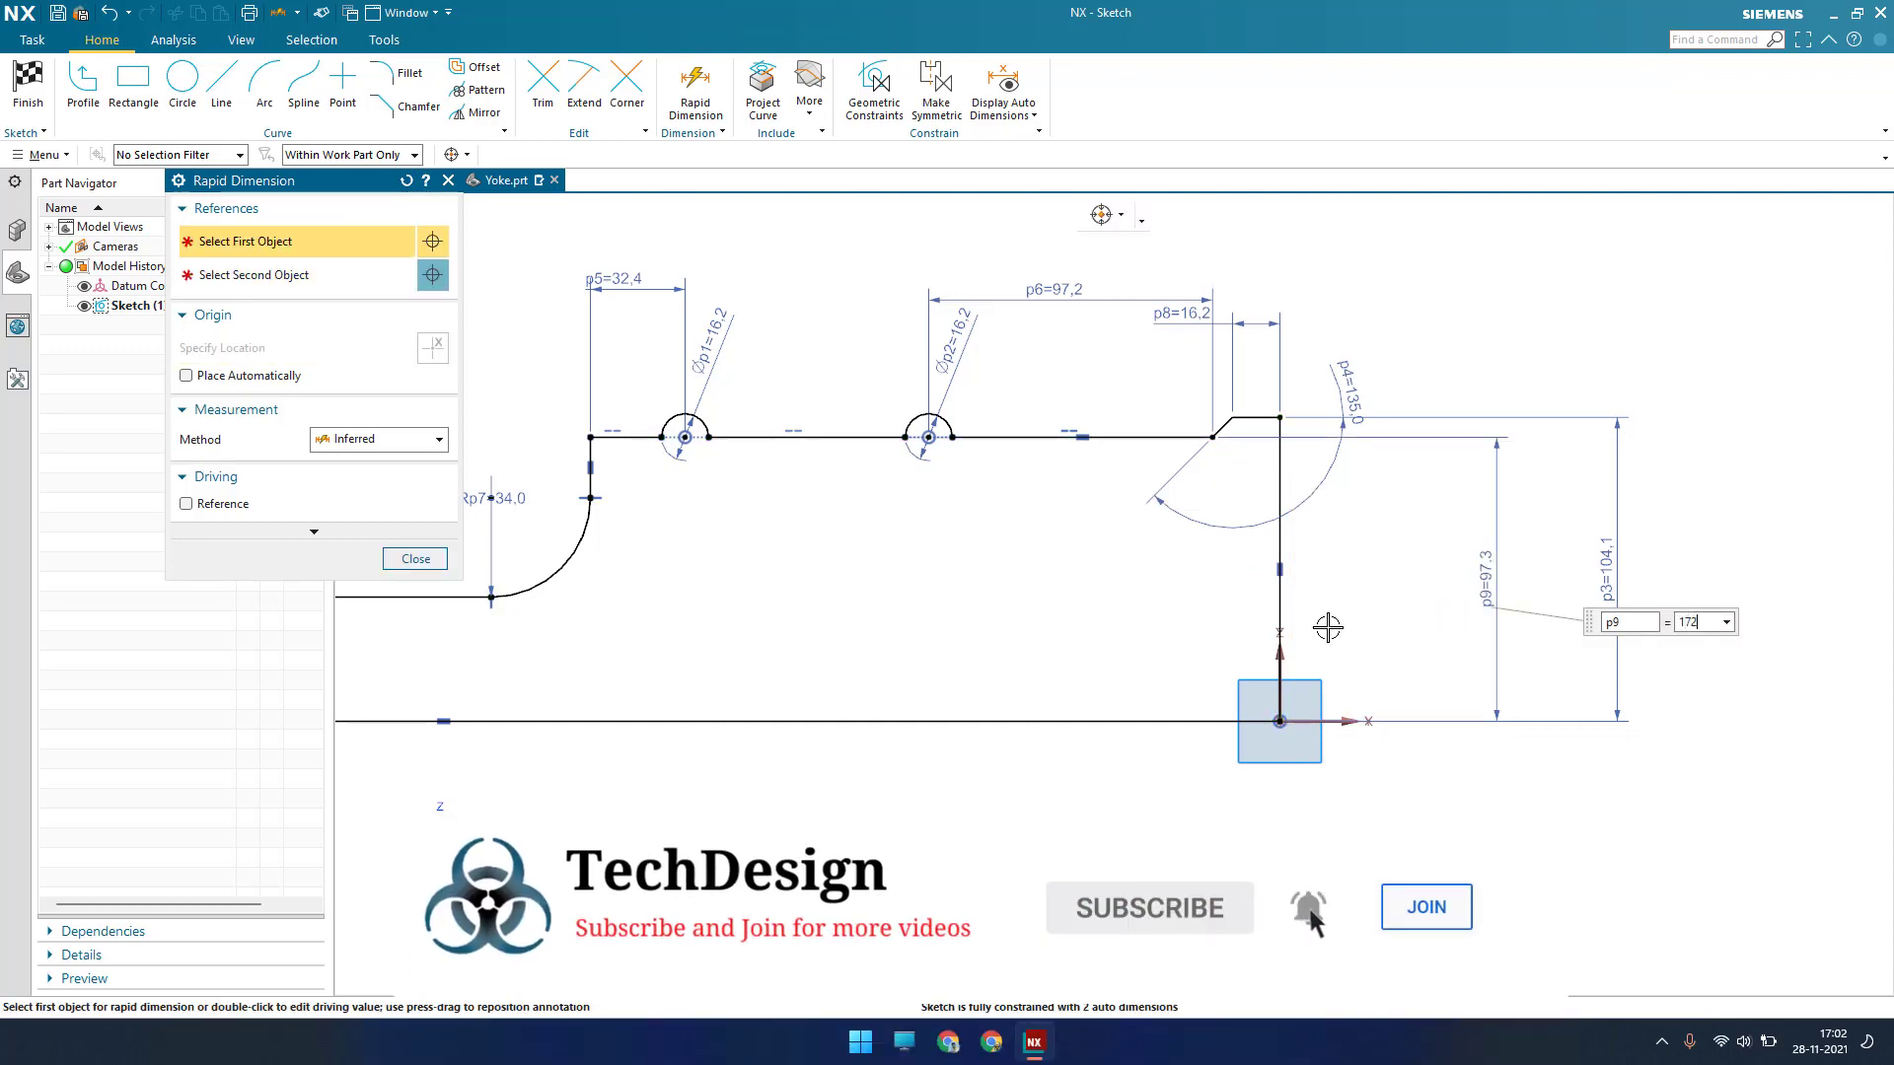
pyautogui.write('170/2')
pyautogui.press('Return')
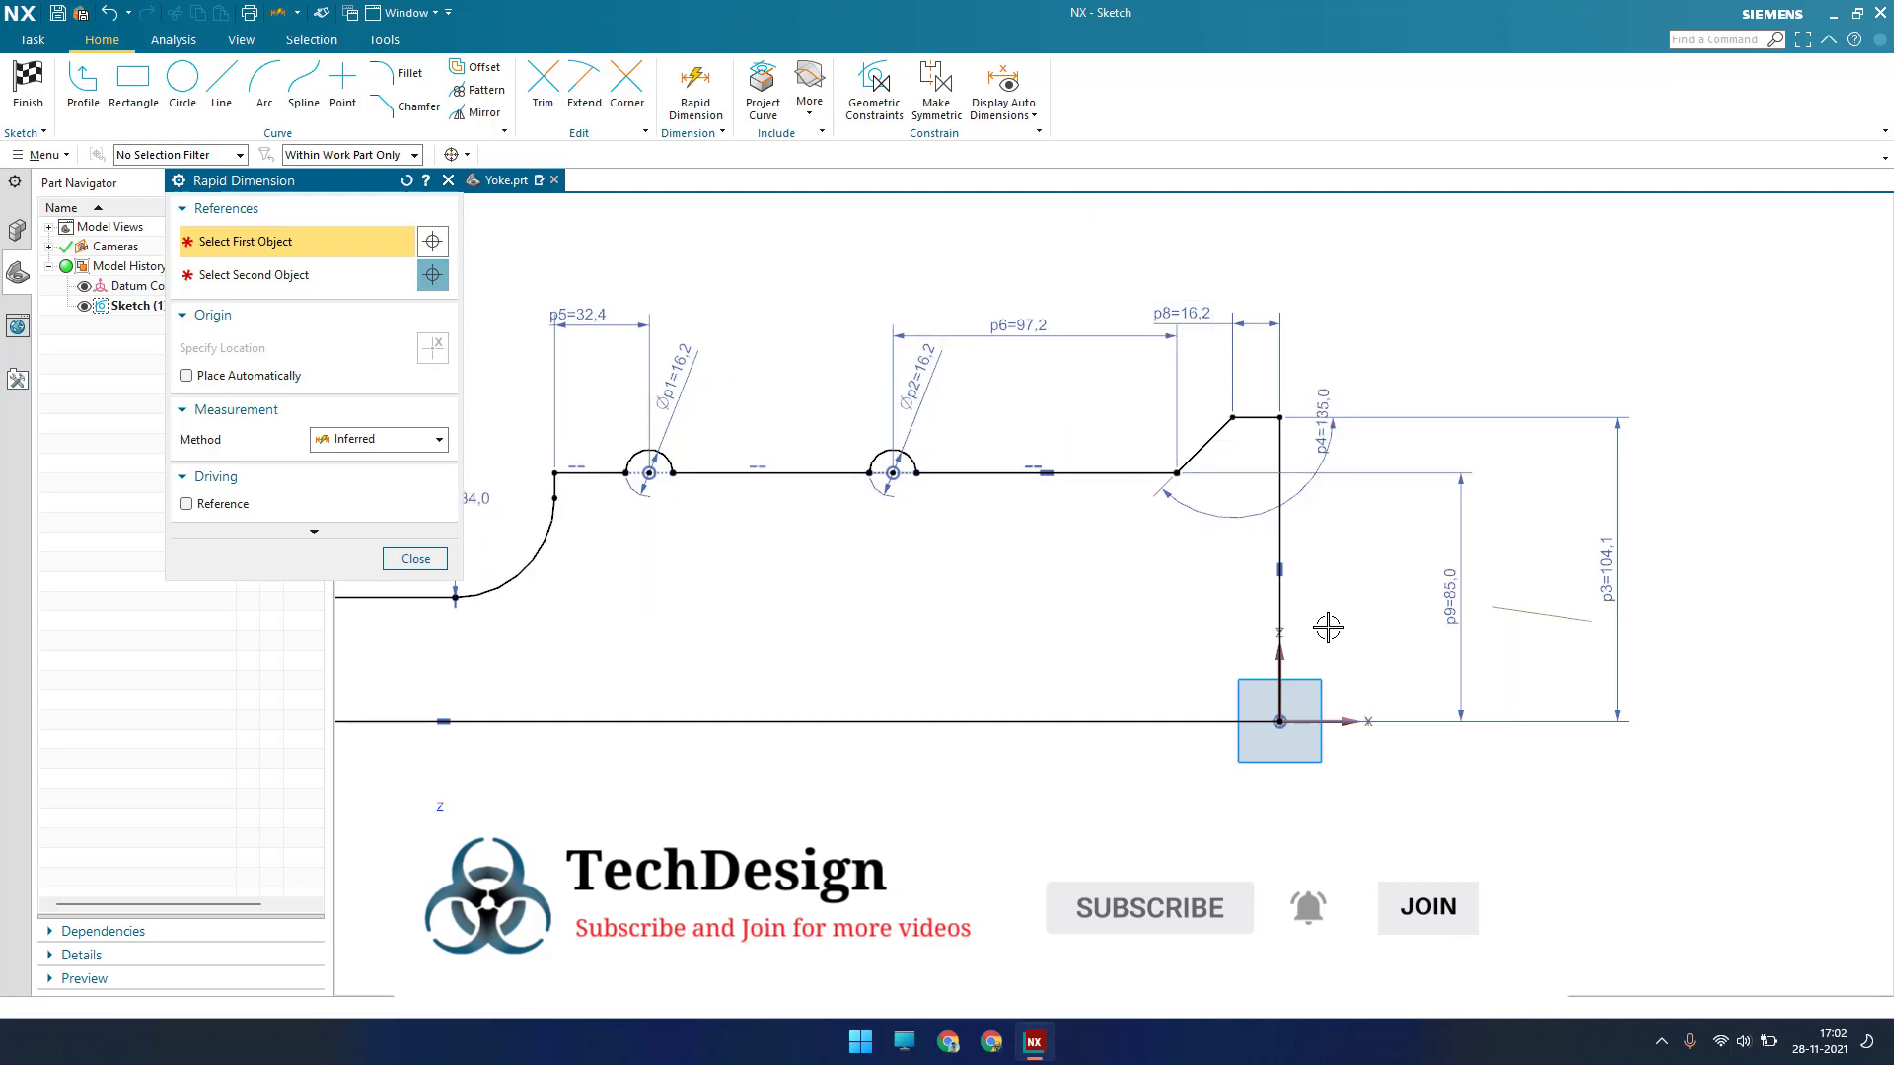
pyautogui.scroll(1, 1322, 627)
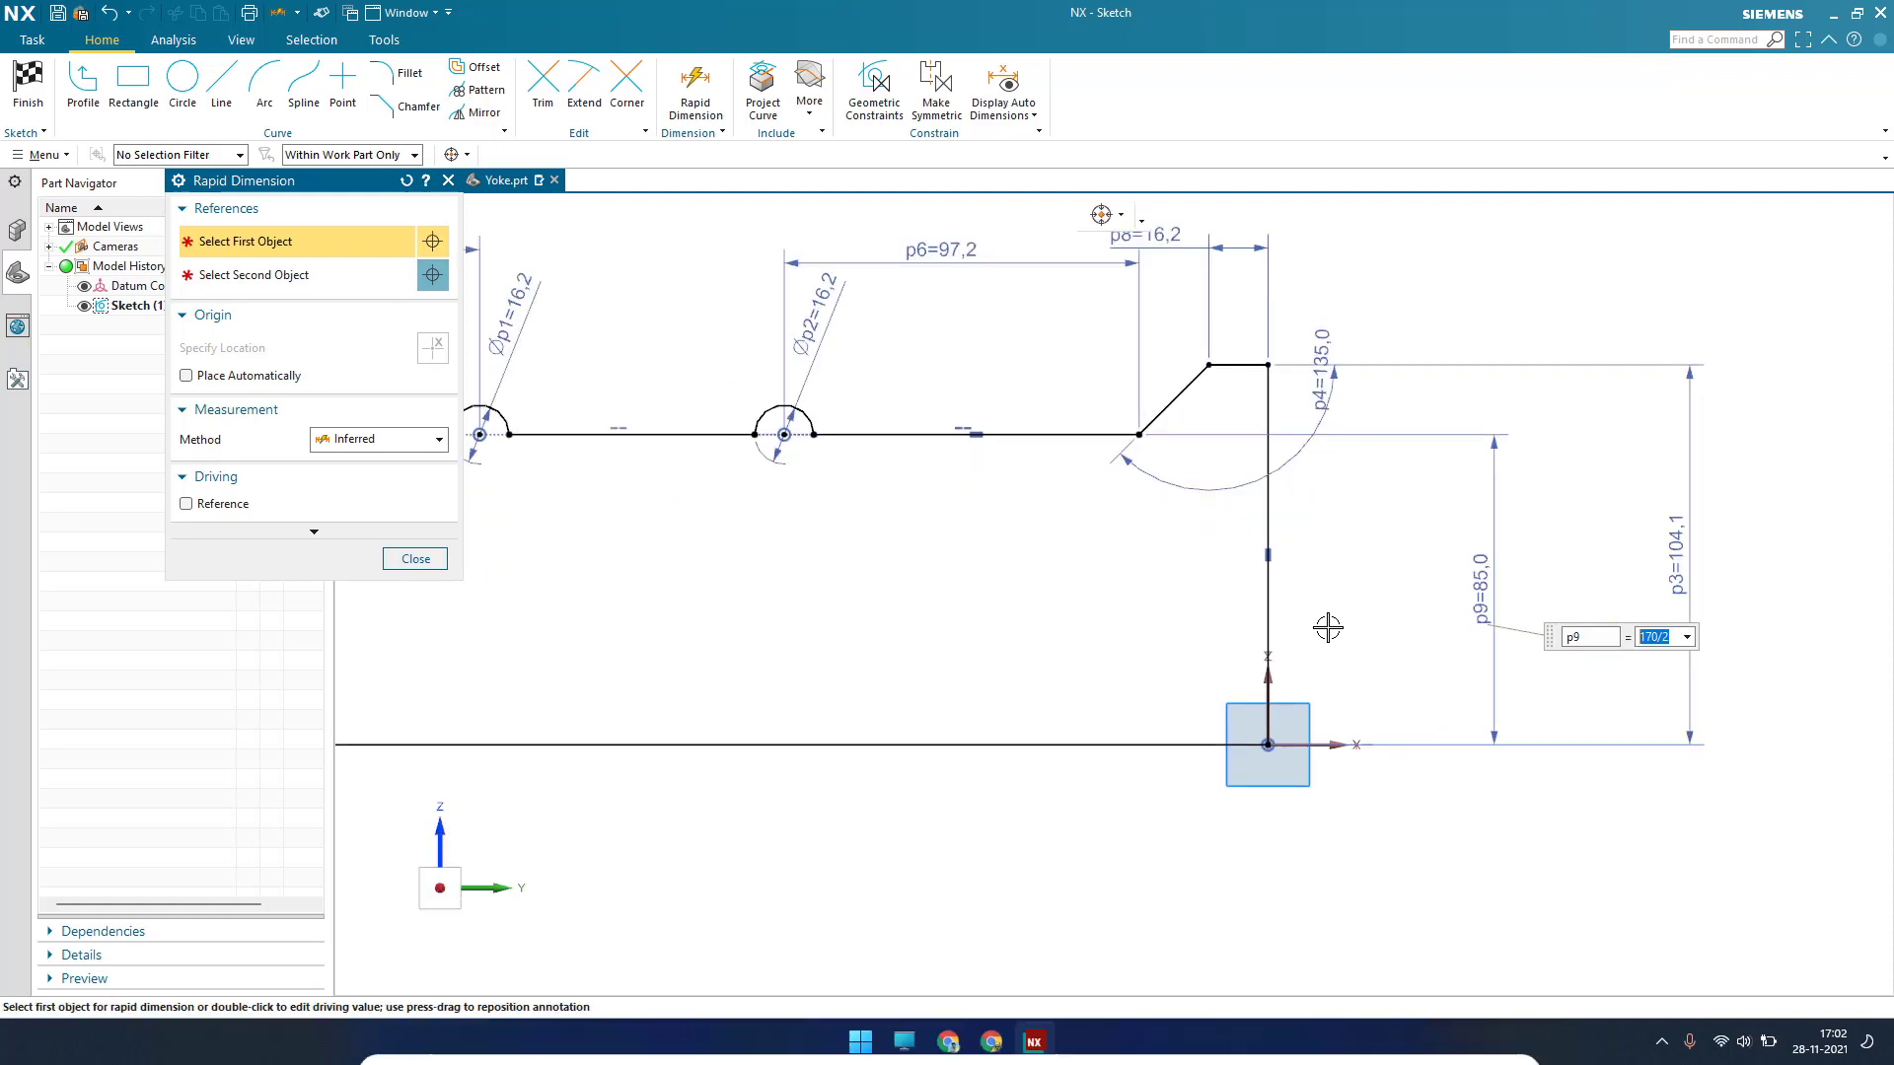
pyautogui.middleClick(1141, 547)
# Examine the whole profile and its dimensions to find what still needs a driving dimension
pyautogui.scroll(-2, 1247, 499)
pyautogui.scroll(2, 971, 551)
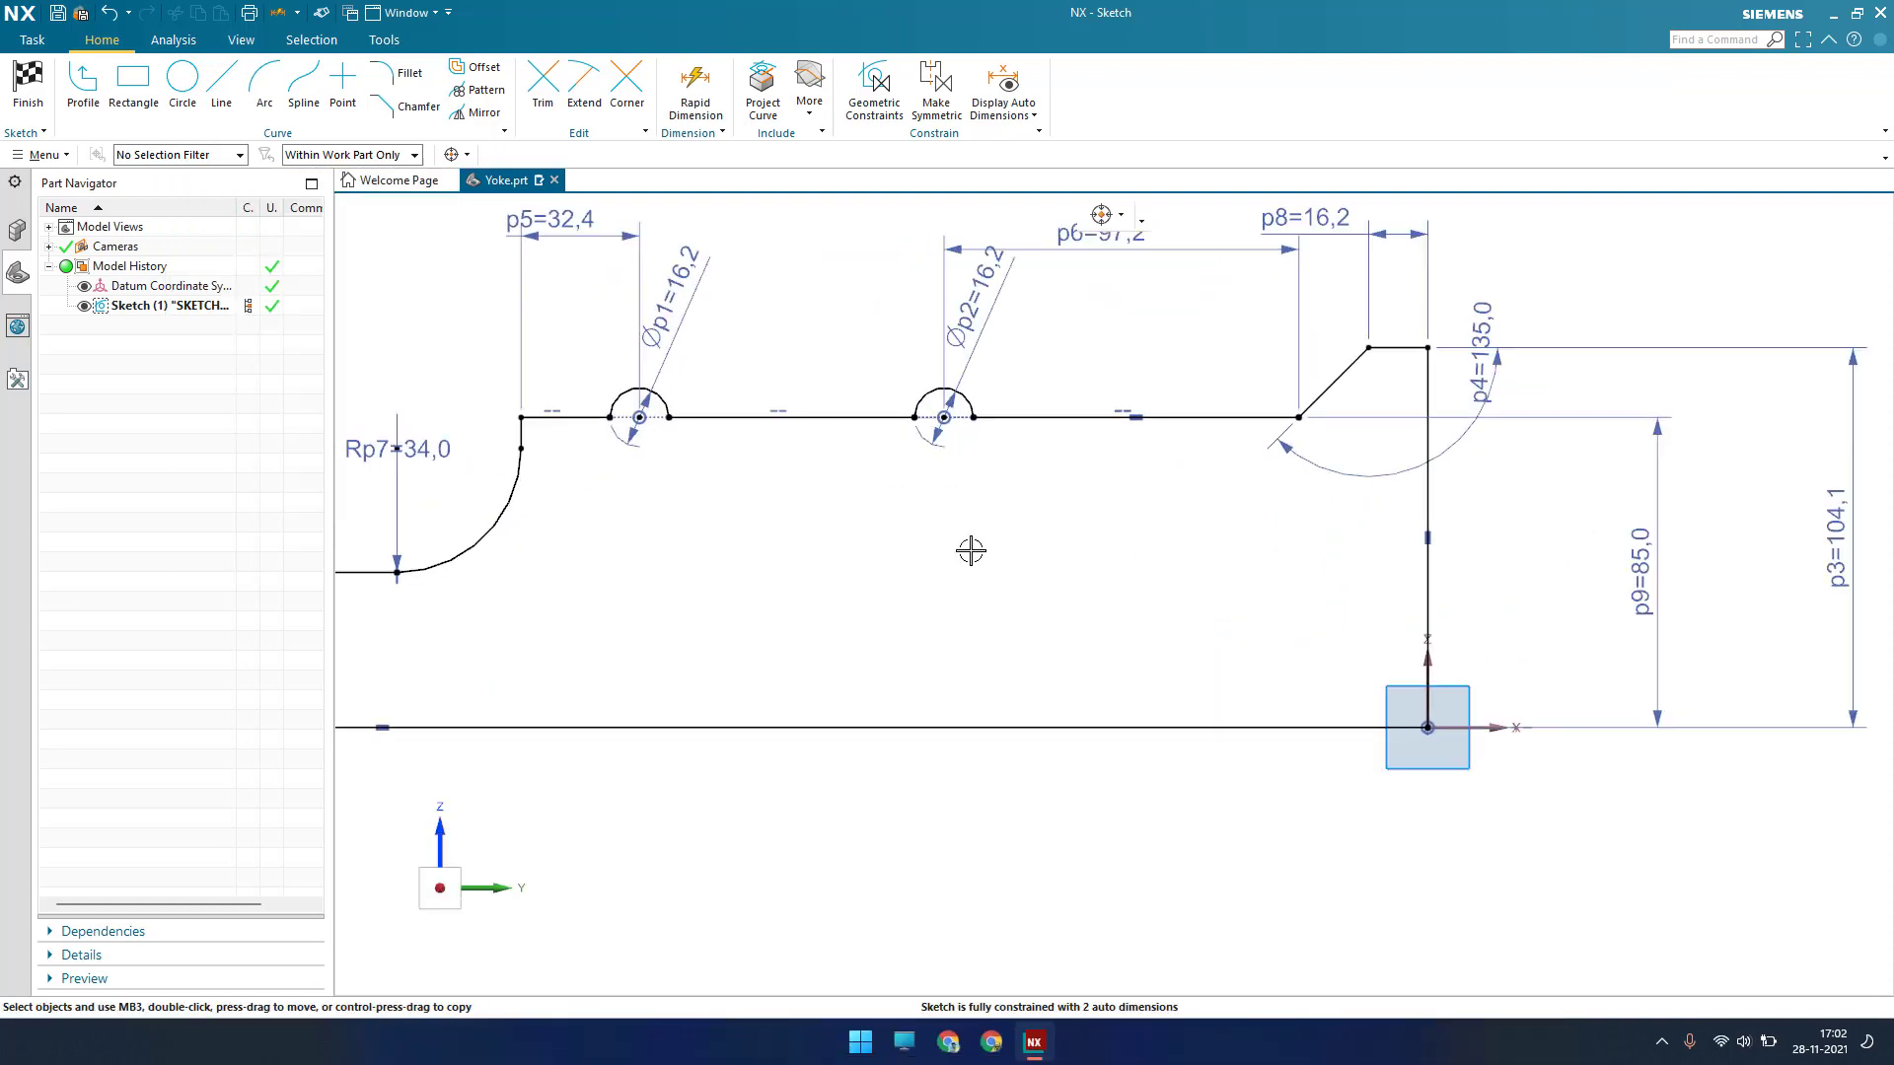
pyautogui.keyDown('shift'); pyautogui.moveTo(972, 554); pyautogui.dragTo(1277, 528, button='middle'); pyautogui.keyUp('shift')
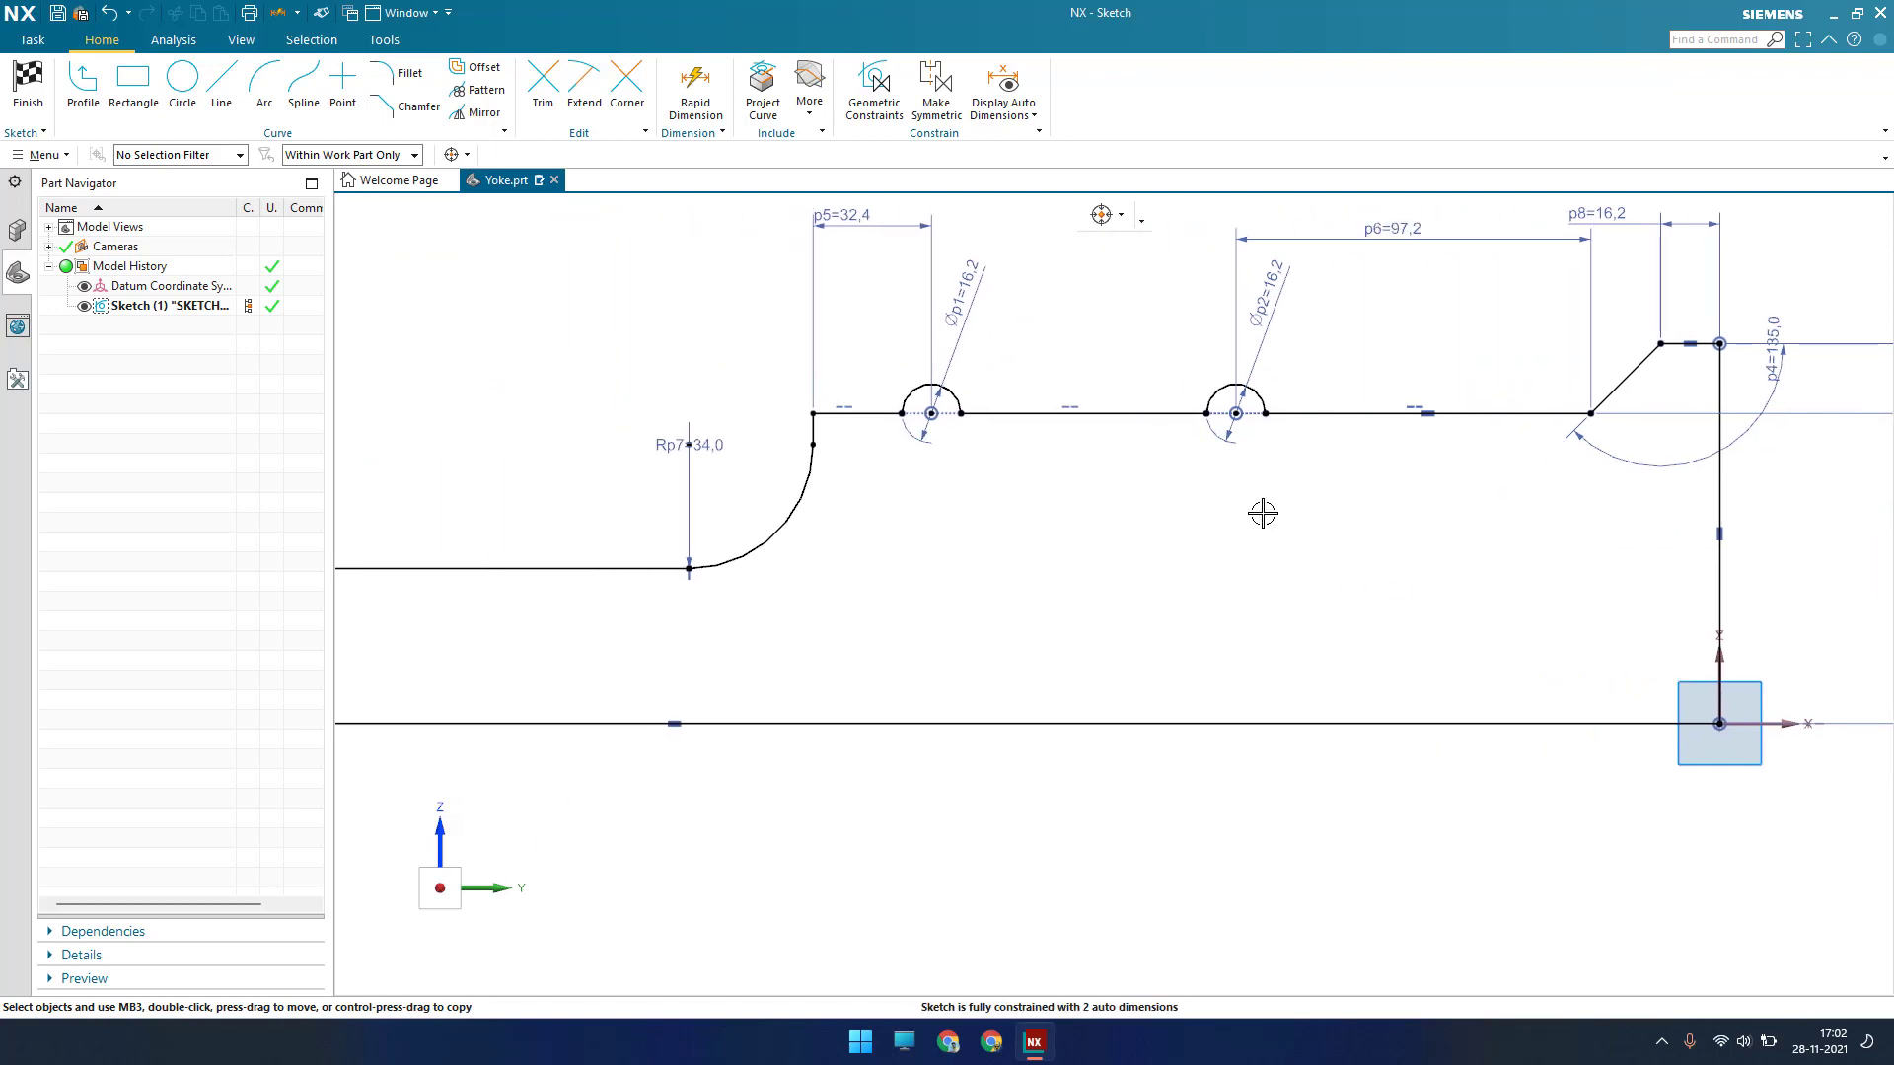
pyautogui.scroll(-2, 1270, 513)
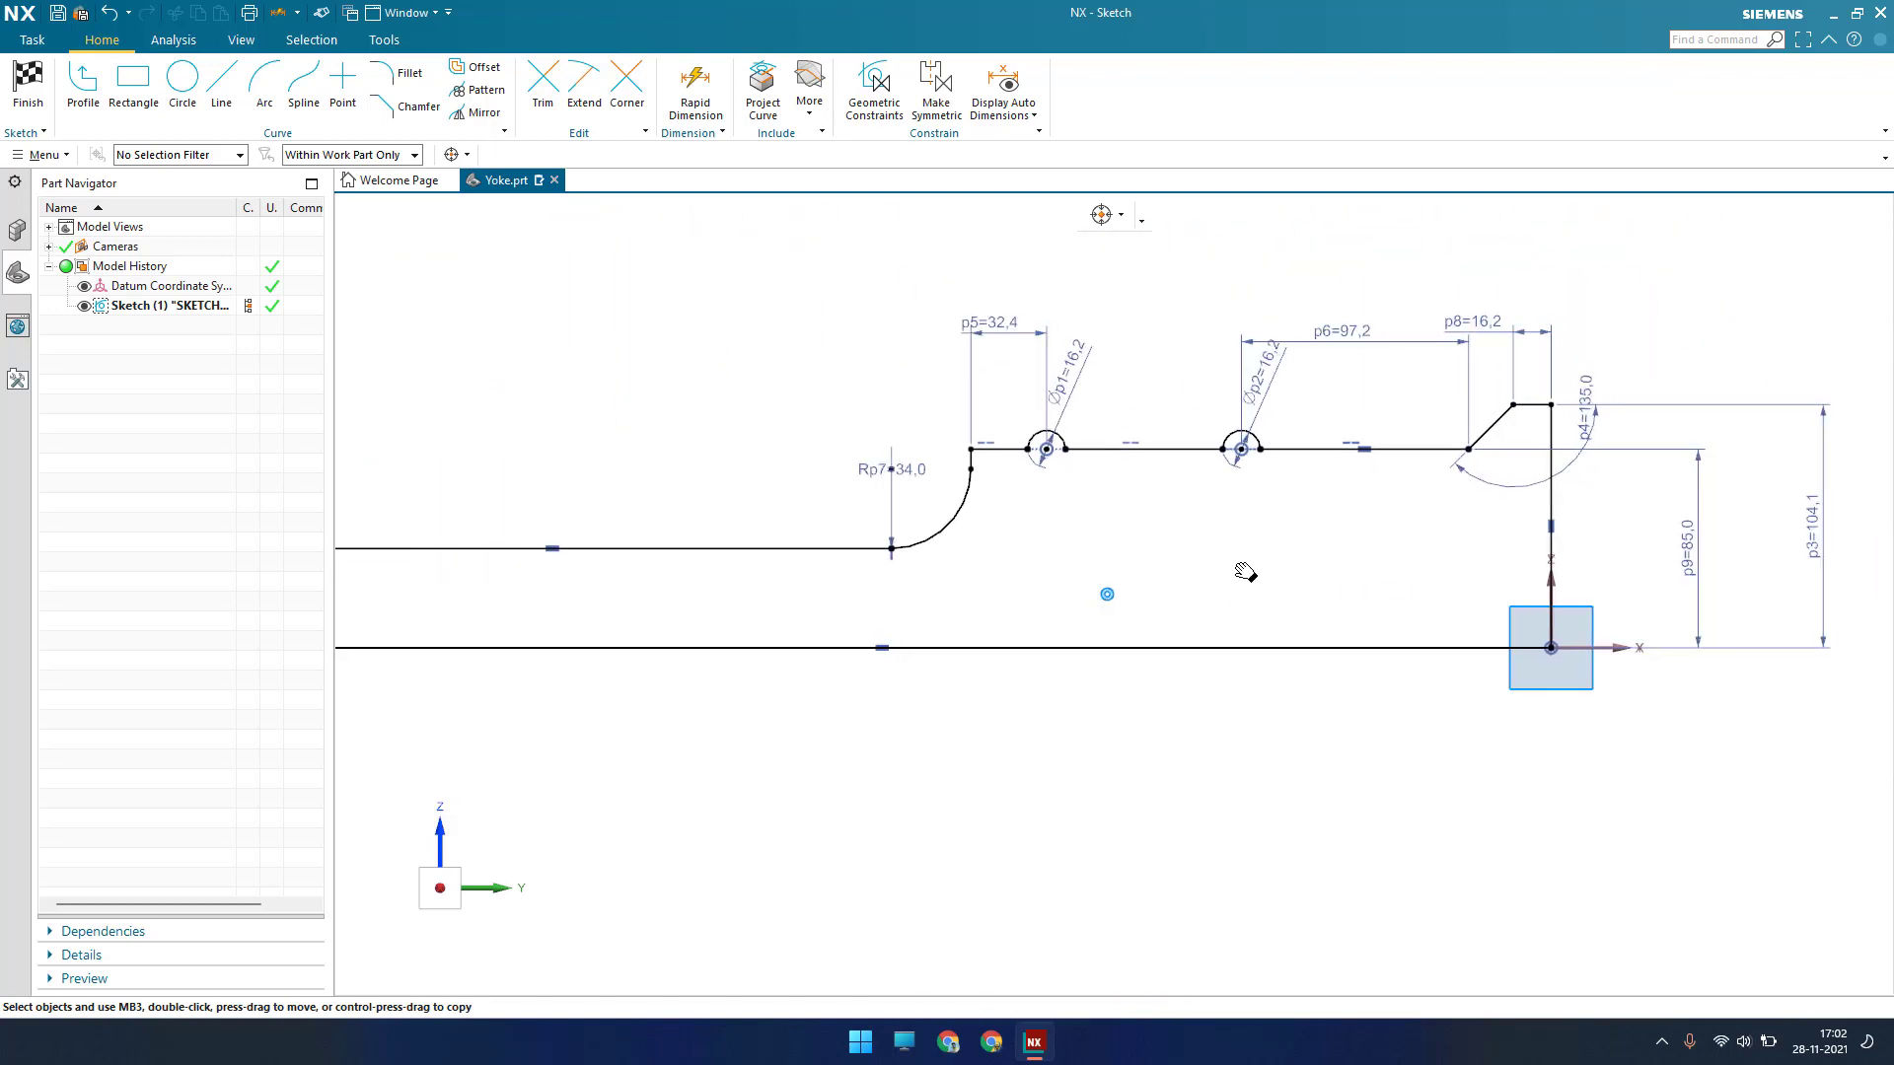
pyautogui.keyDown('shift'); pyautogui.moveTo(1247, 566); pyautogui.dragTo(1193, 560, button='middle'); pyautogui.keyUp('shift')
pyautogui.scroll(-2, 1193, 561)
pyautogui.scroll(-1, 1568, 630)
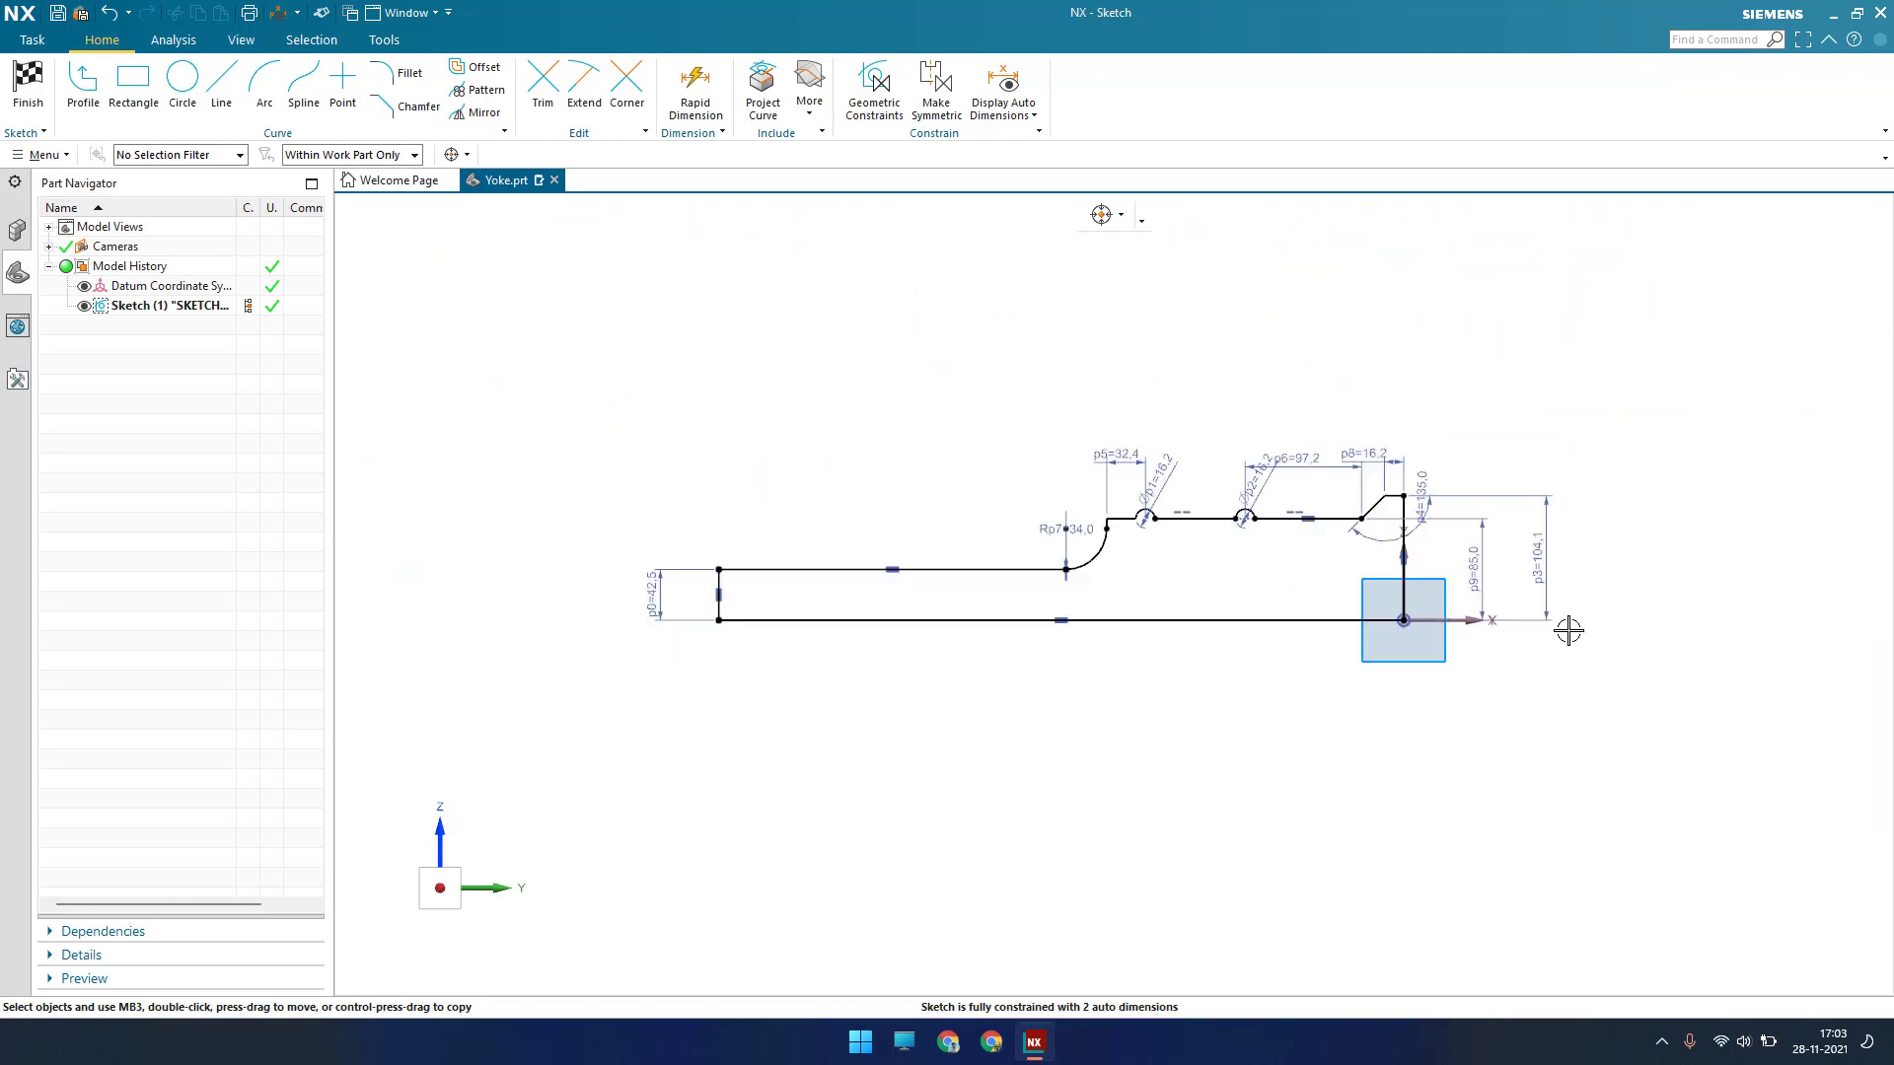
pyautogui.scroll(4, 1569, 622)
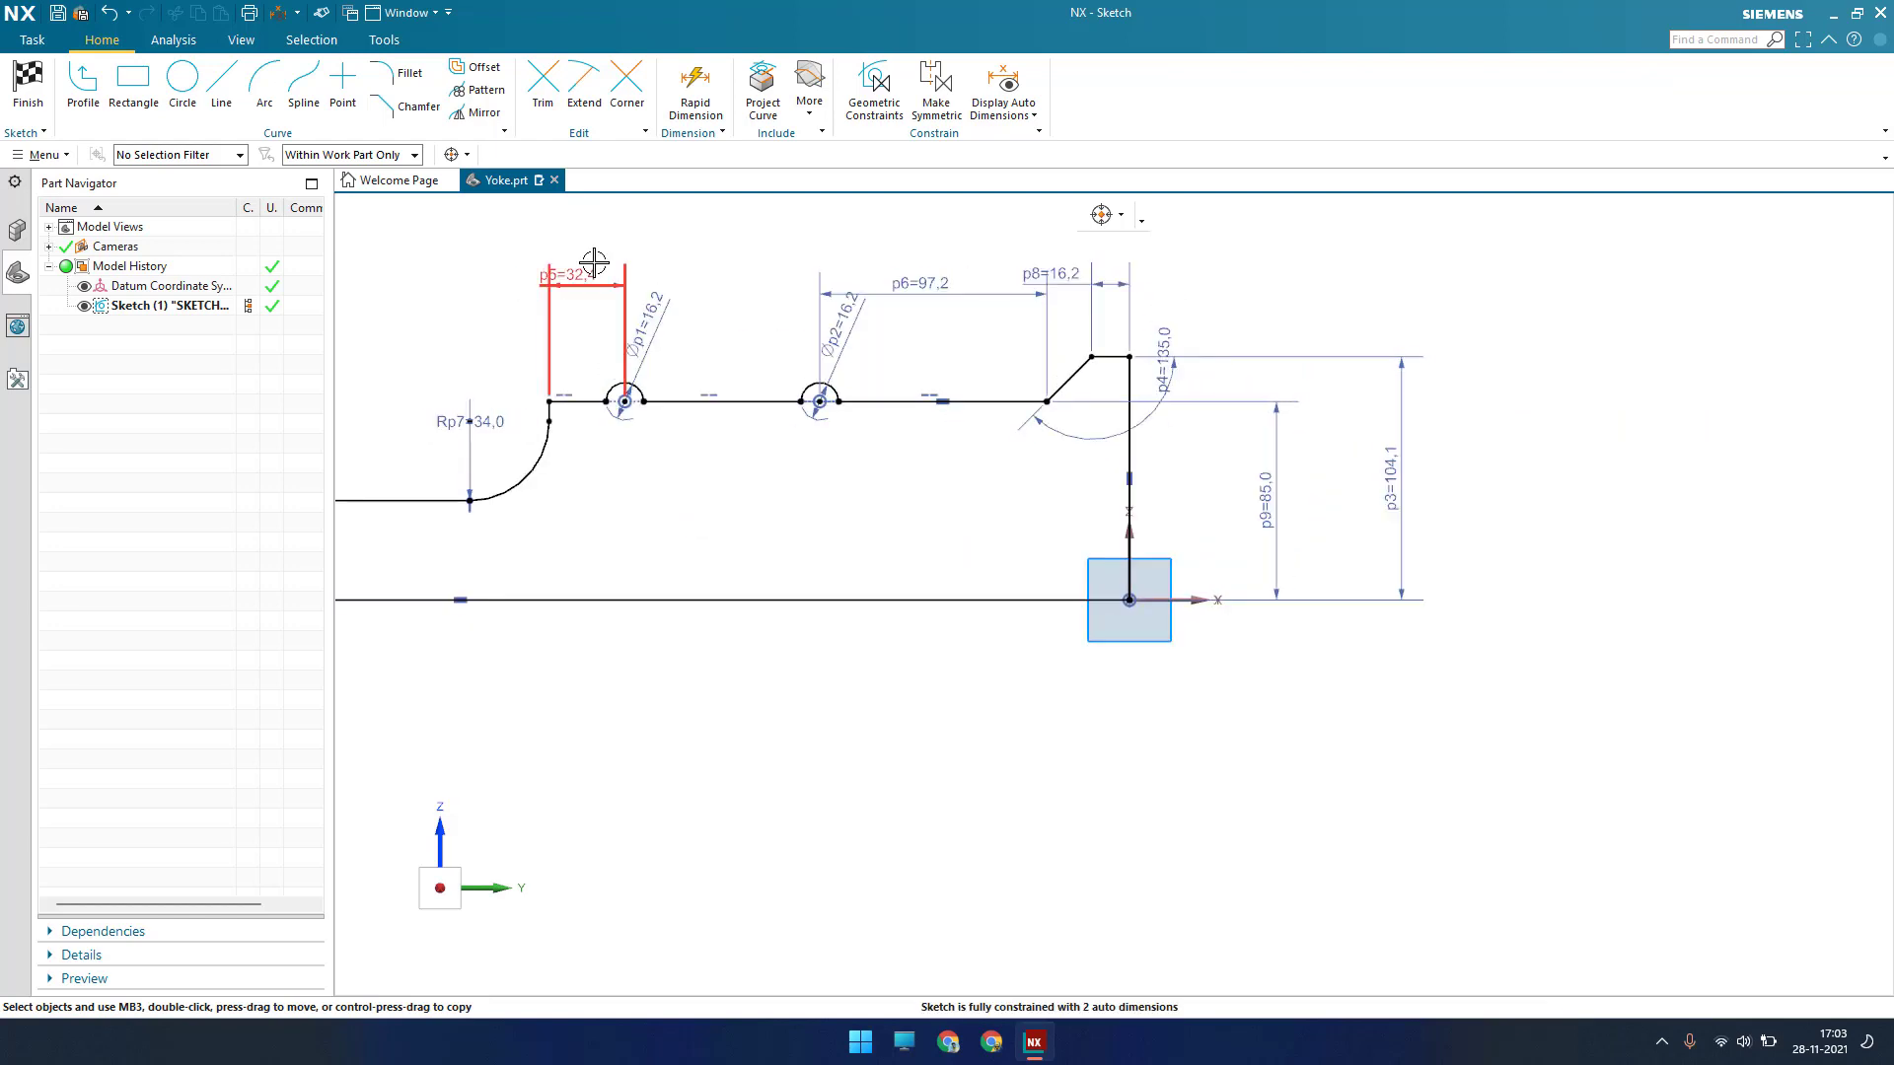
# Sketch a circle of 153 mm diameter beyond the profile's right end, near the horizontal axis
pyautogui.click(183, 79)
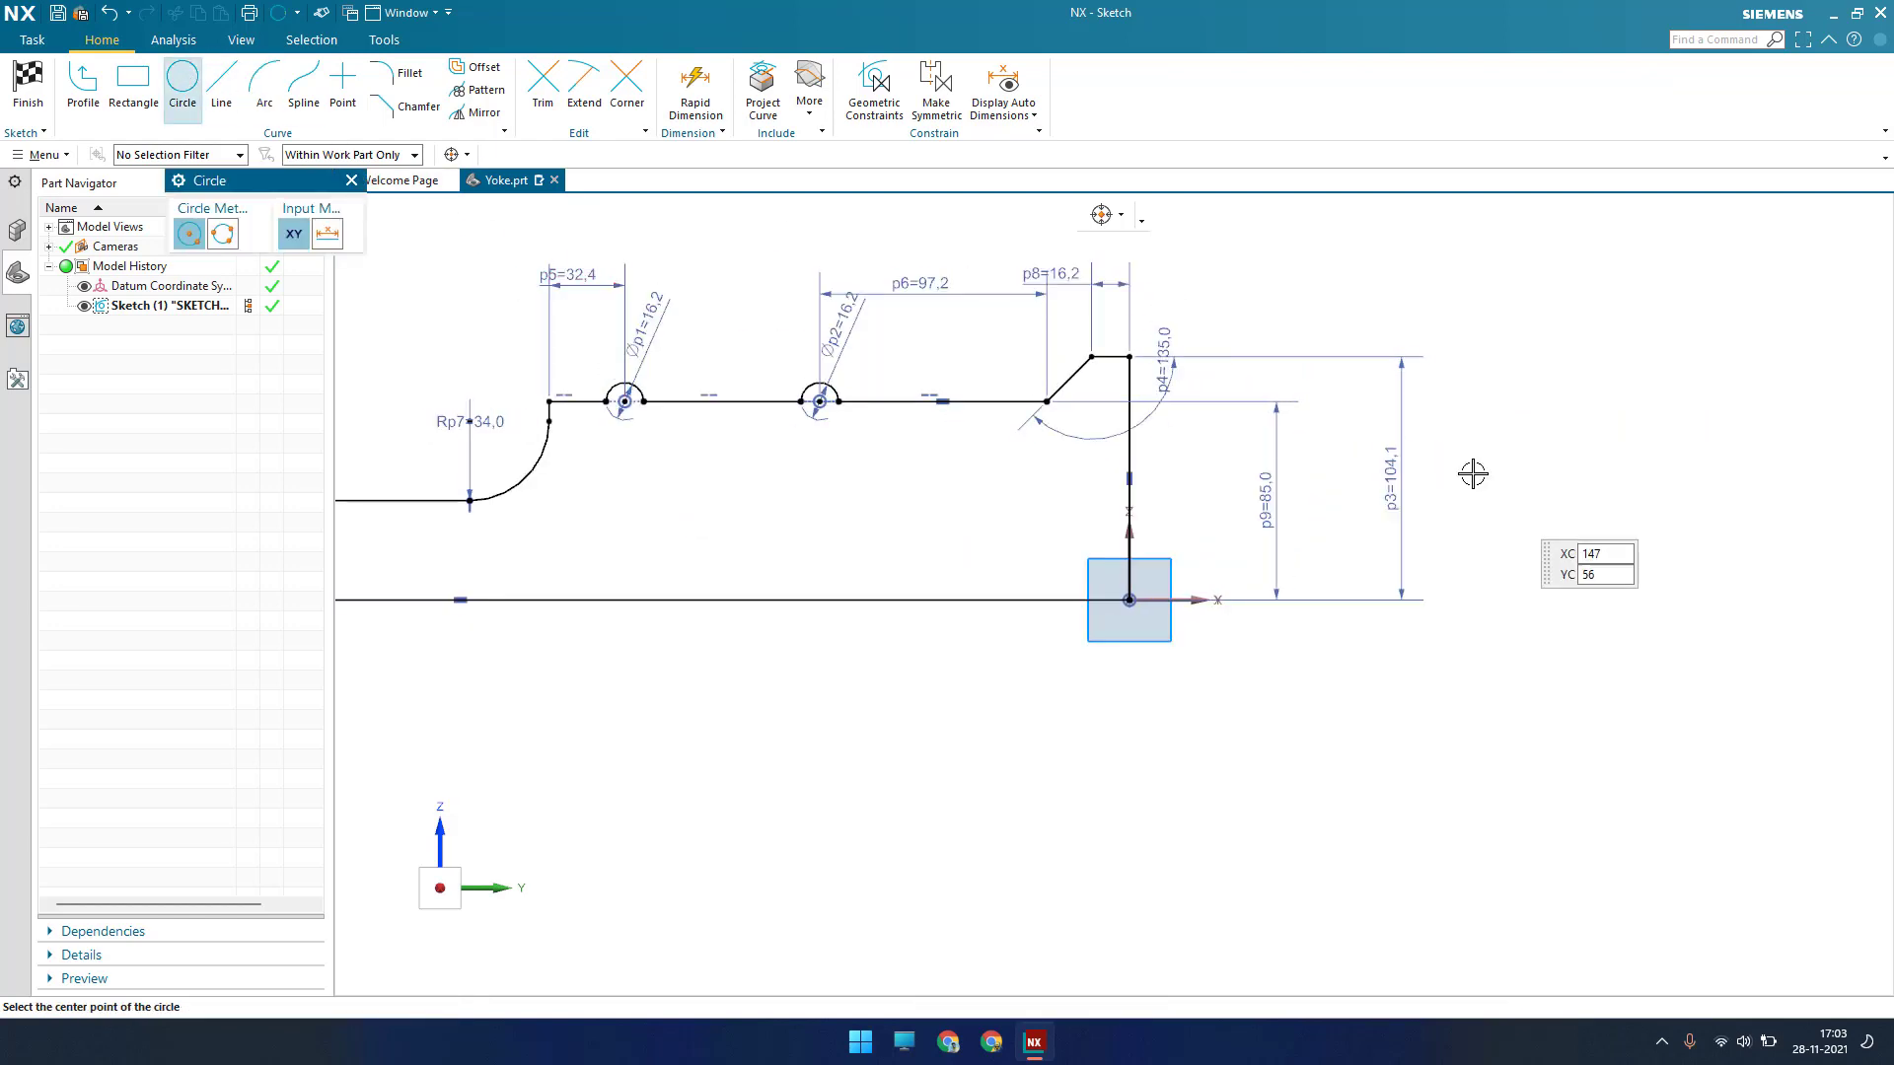
pyautogui.click(1494, 584)
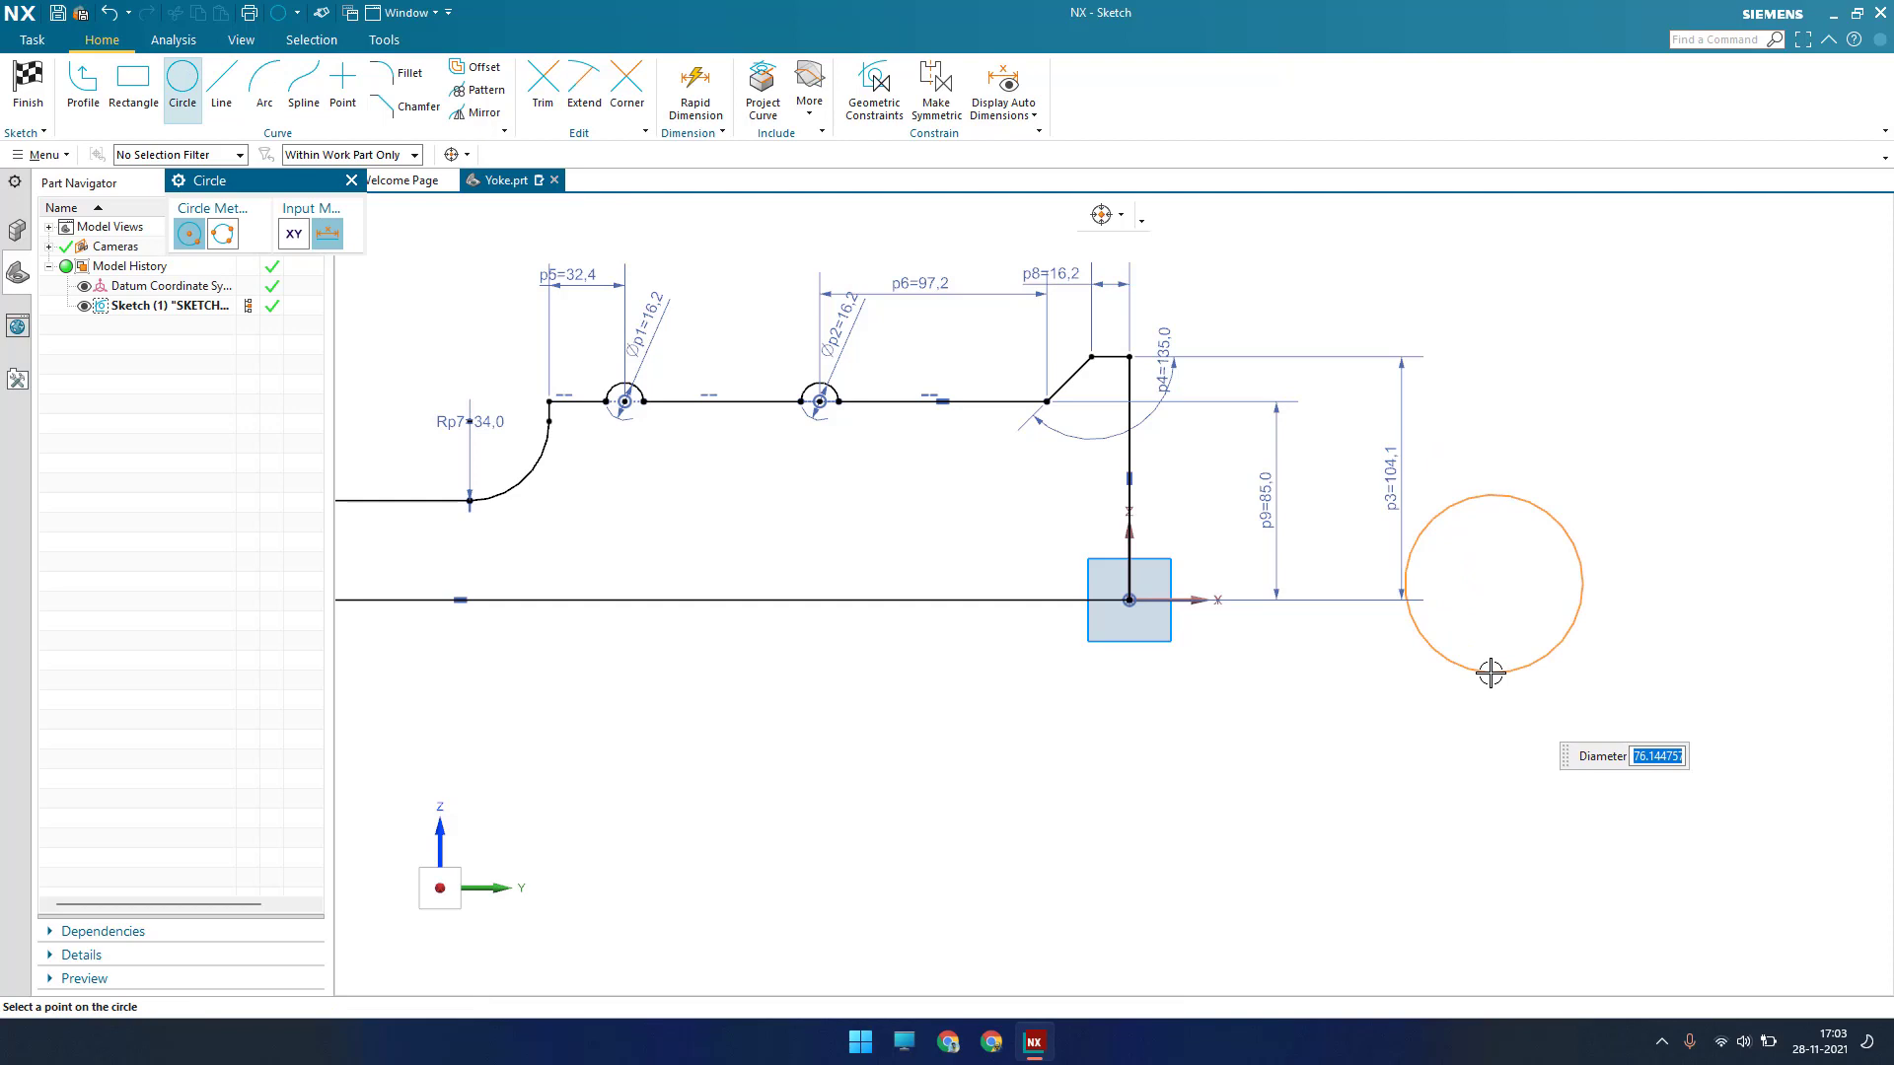
pyautogui.press('Return')
pyautogui.press('Escape')
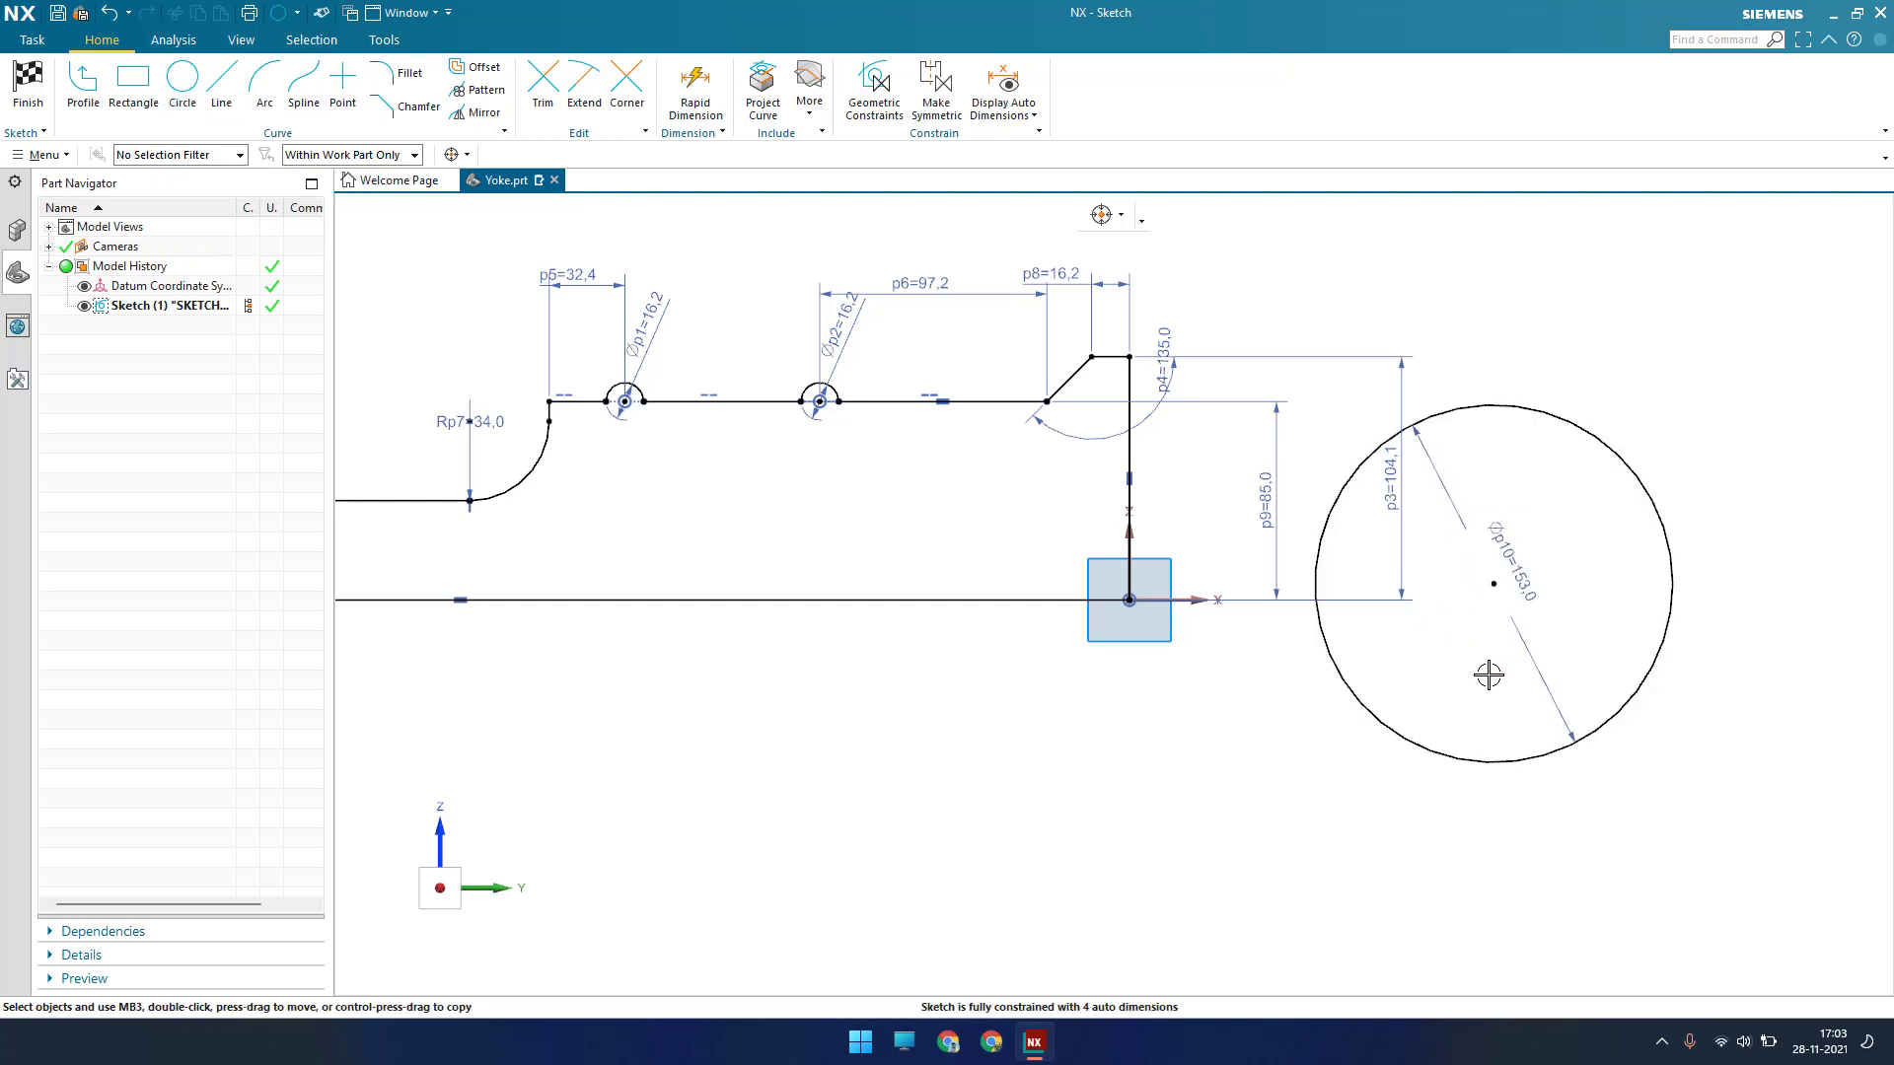
# Constrain the circle's centre to lie on the horizontal axis and convert the circle to reference geometry
pyautogui.press('c')
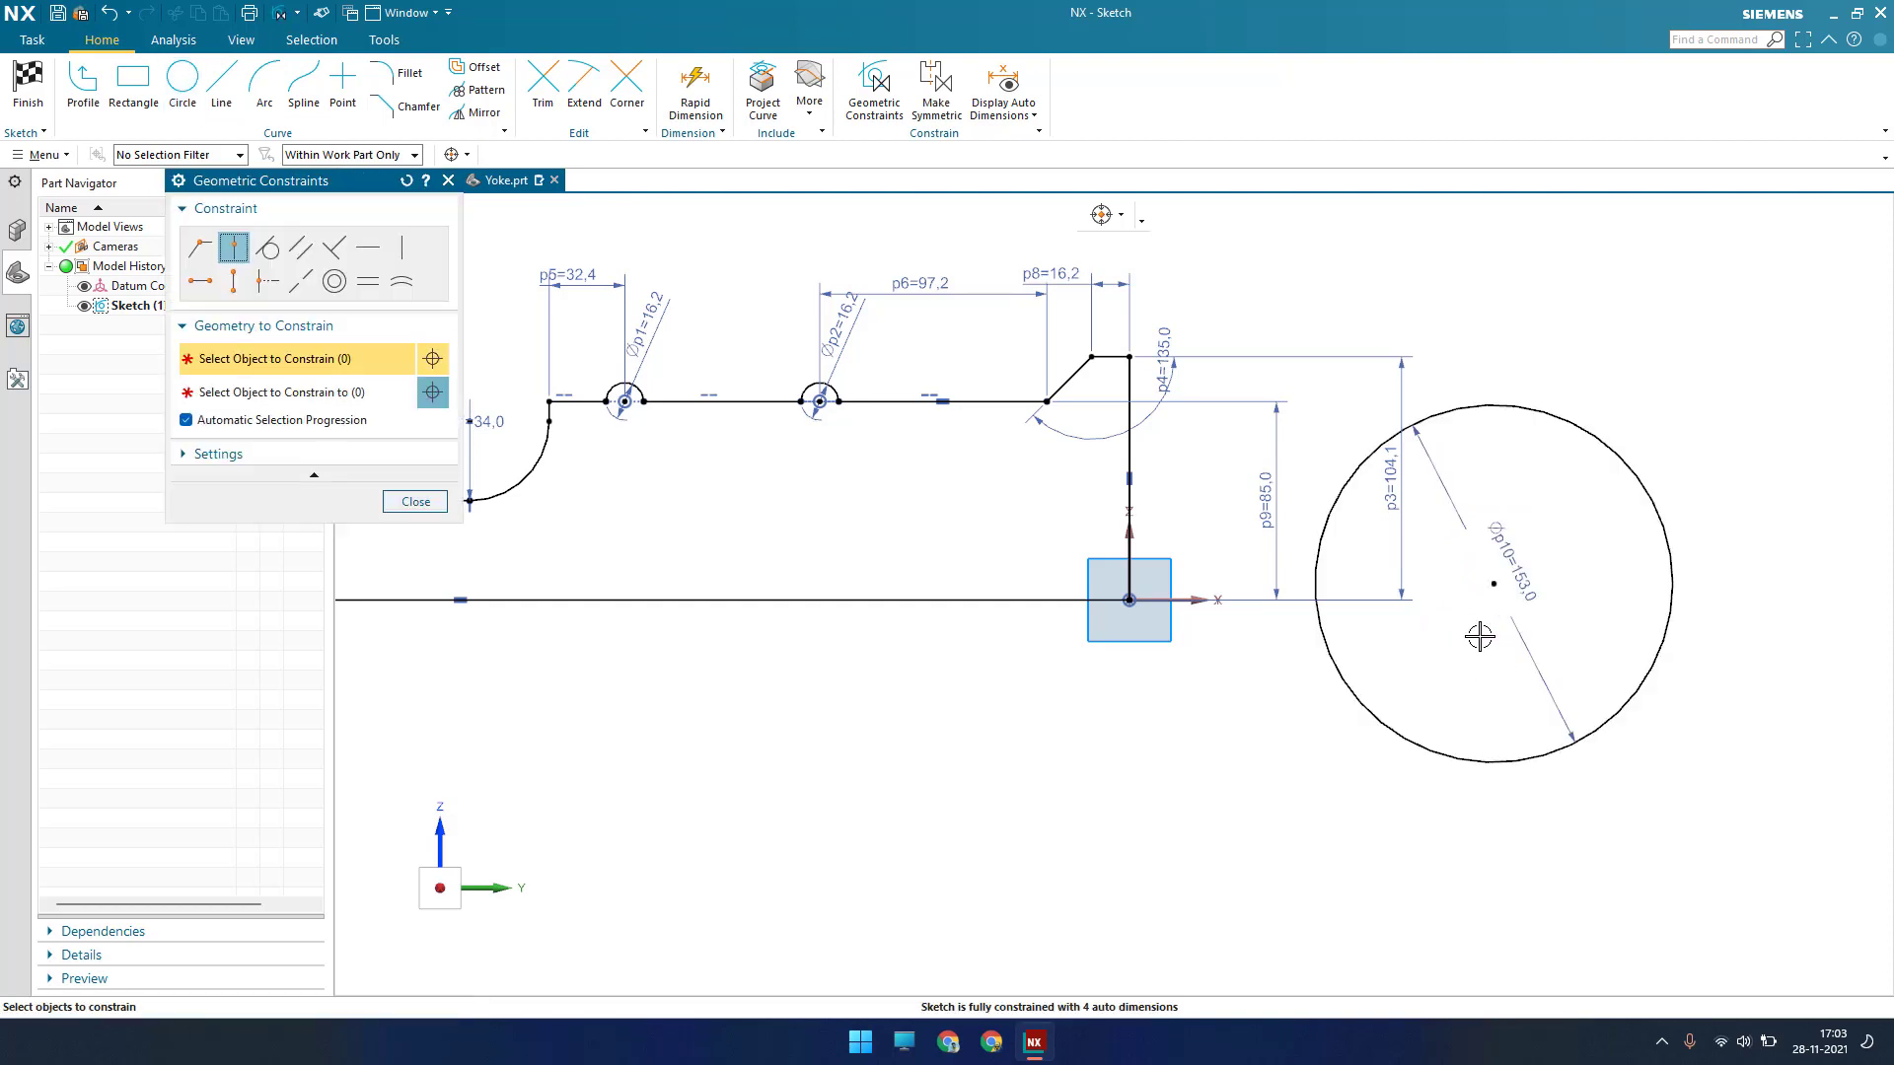
pyautogui.click(1493, 585)
pyautogui.click(1139, 598)
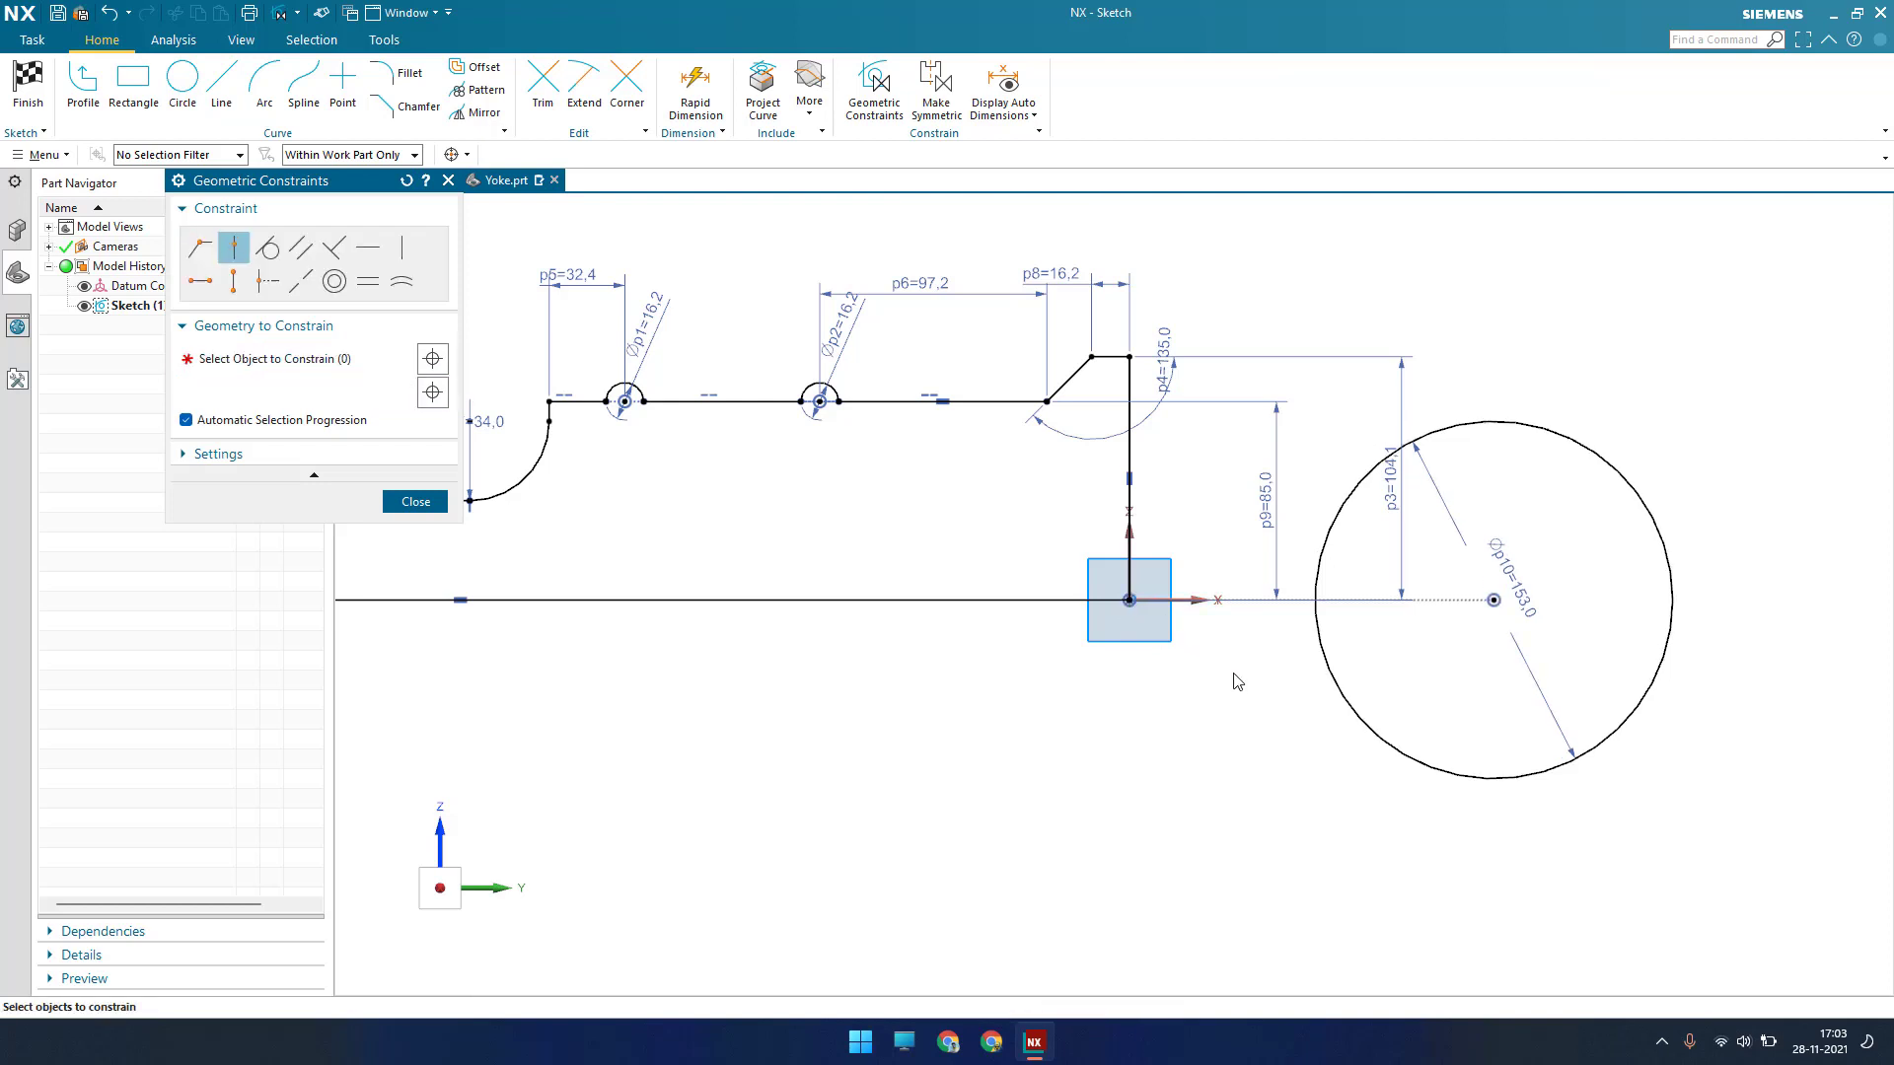
pyautogui.press('Escape')
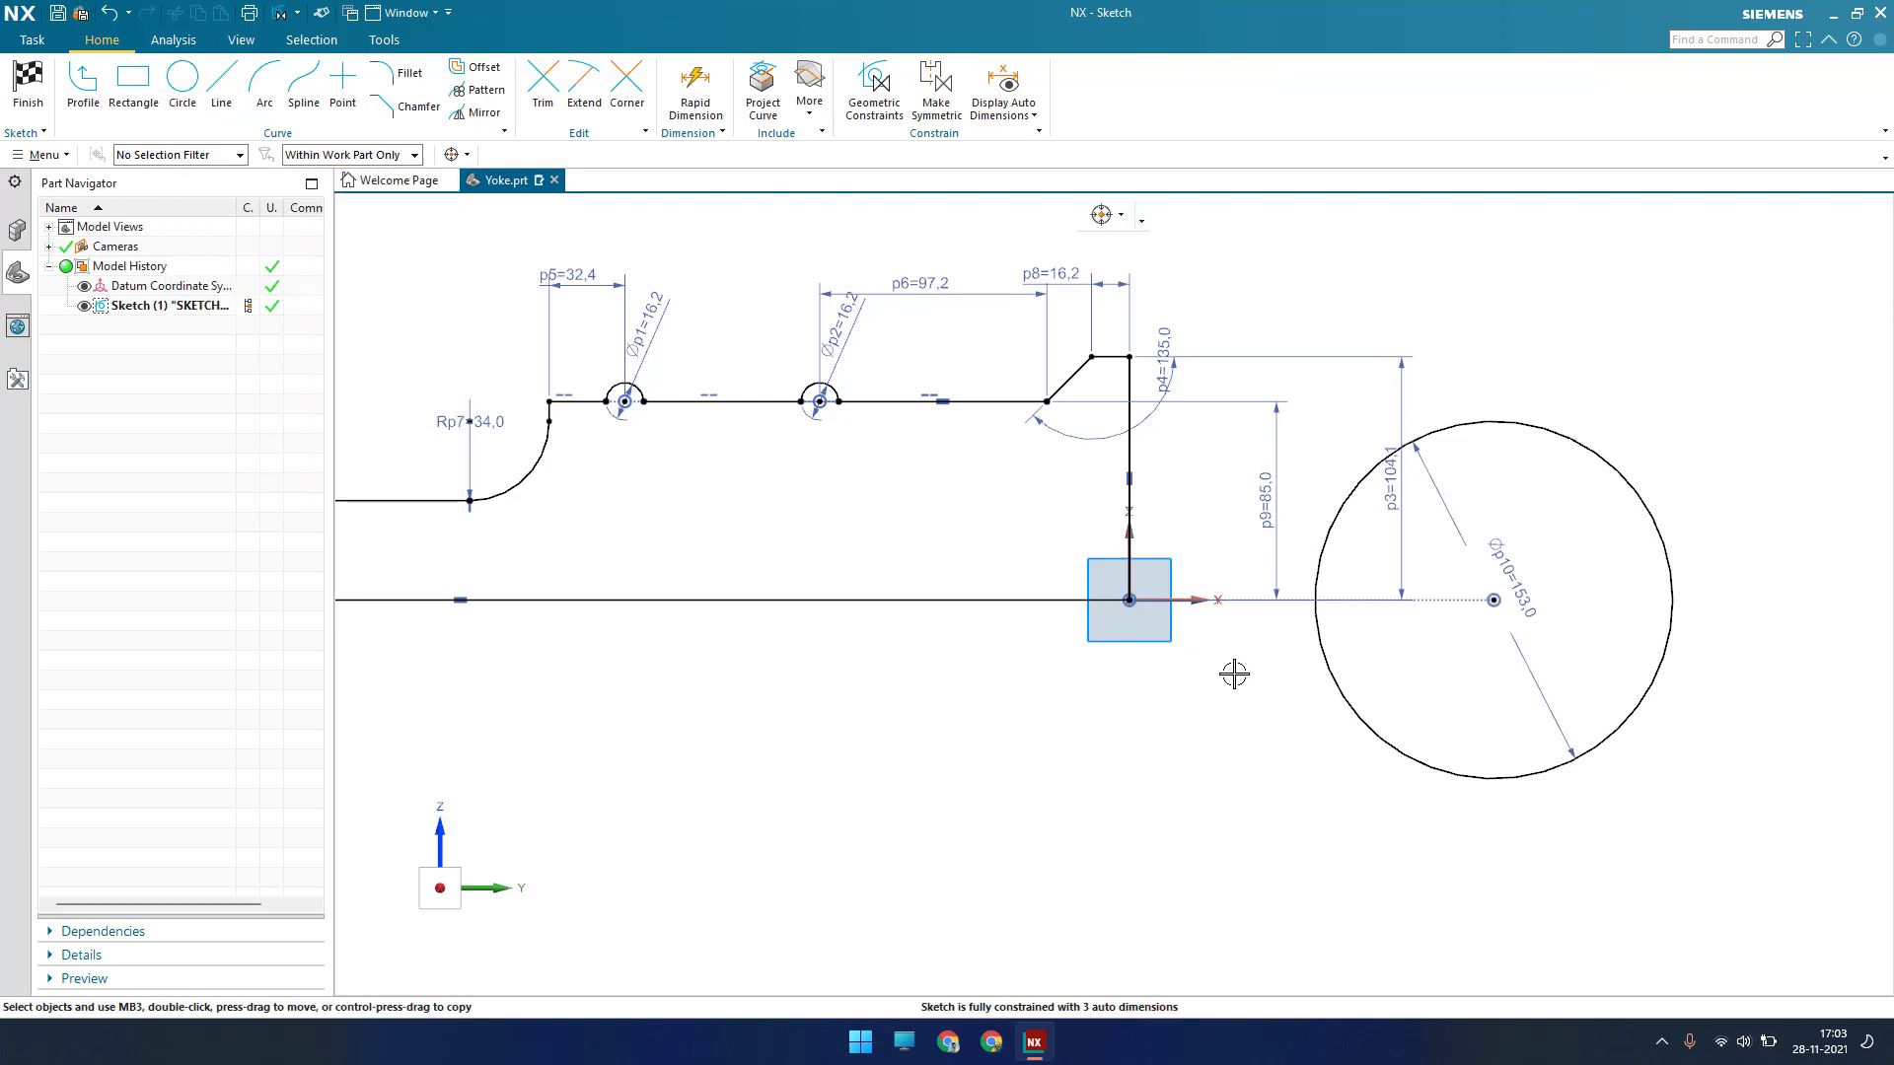
pyautogui.rightClick(1650, 740)
pyautogui.click(1645, 766)
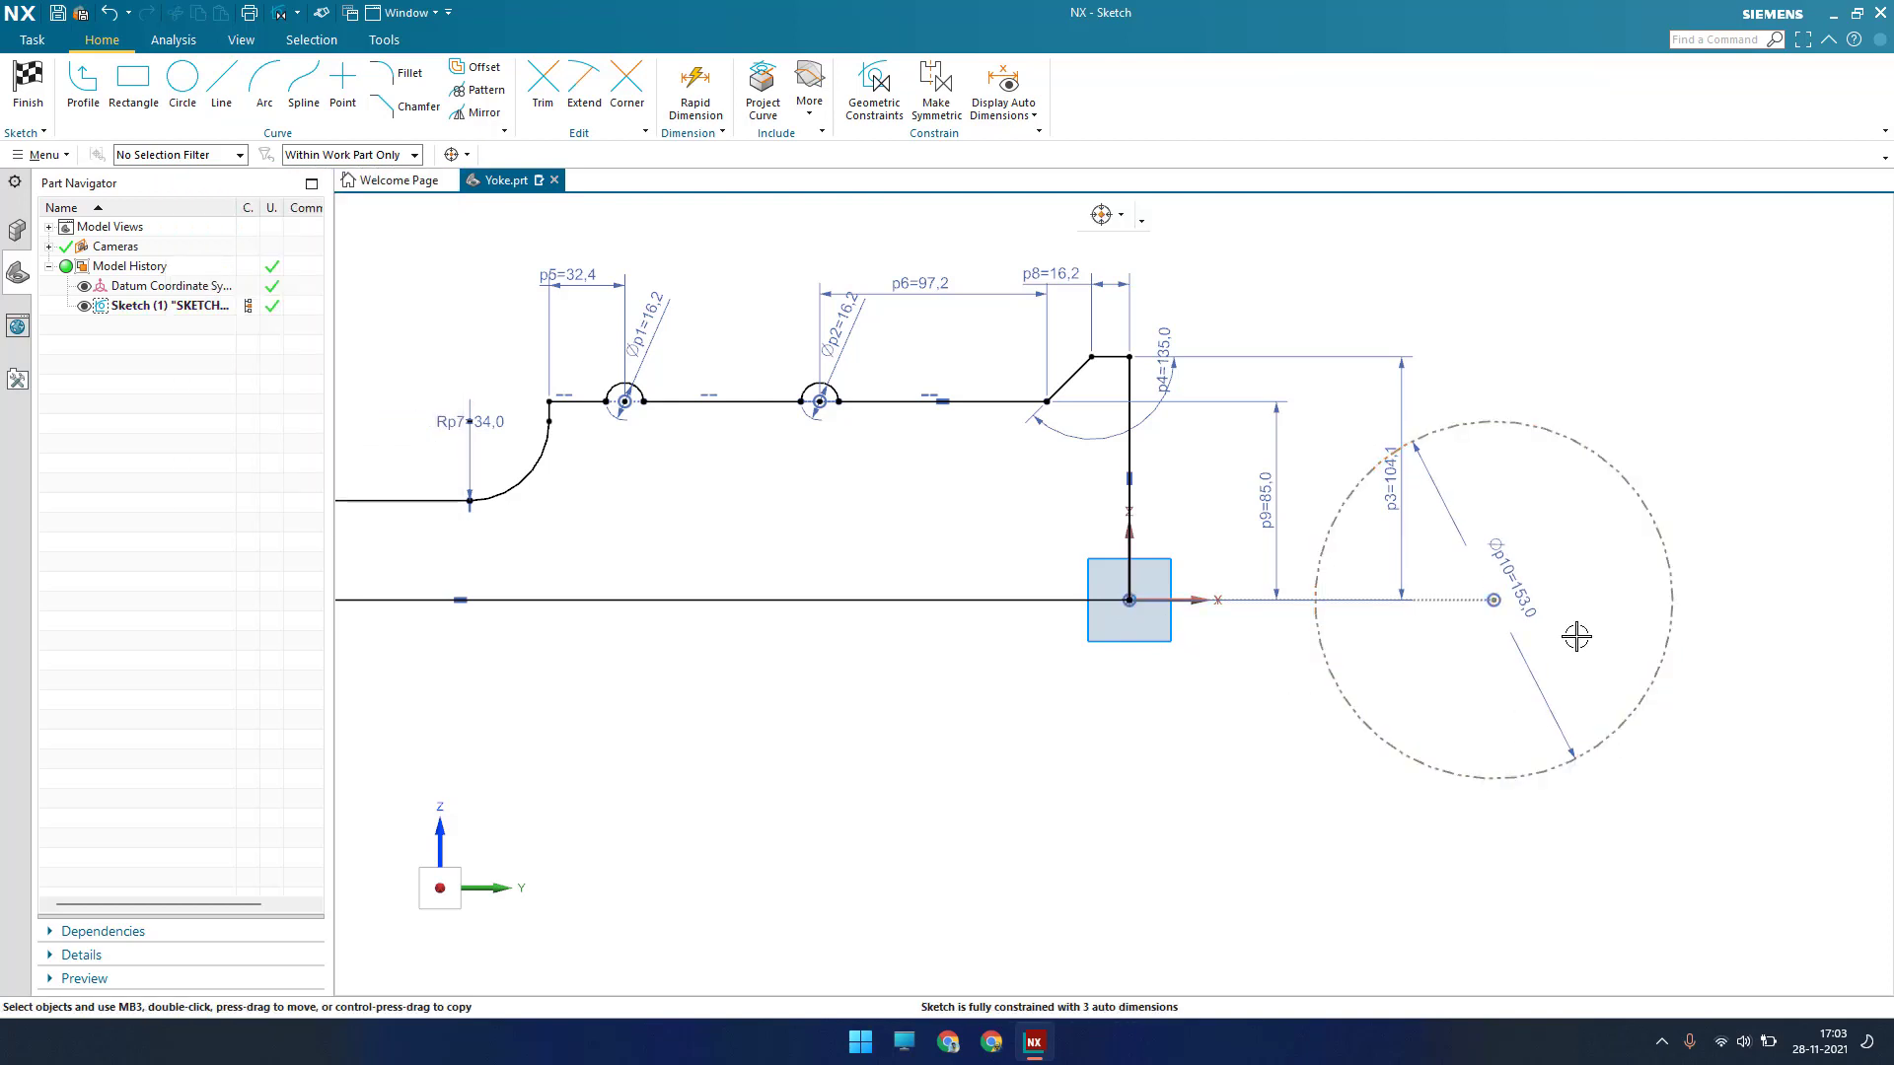
# Dimension the horizontal distance from the origin to the reference circle's far right point and set it to 193.3 mm
pyautogui.press('d')
pyautogui.click(1674, 595)
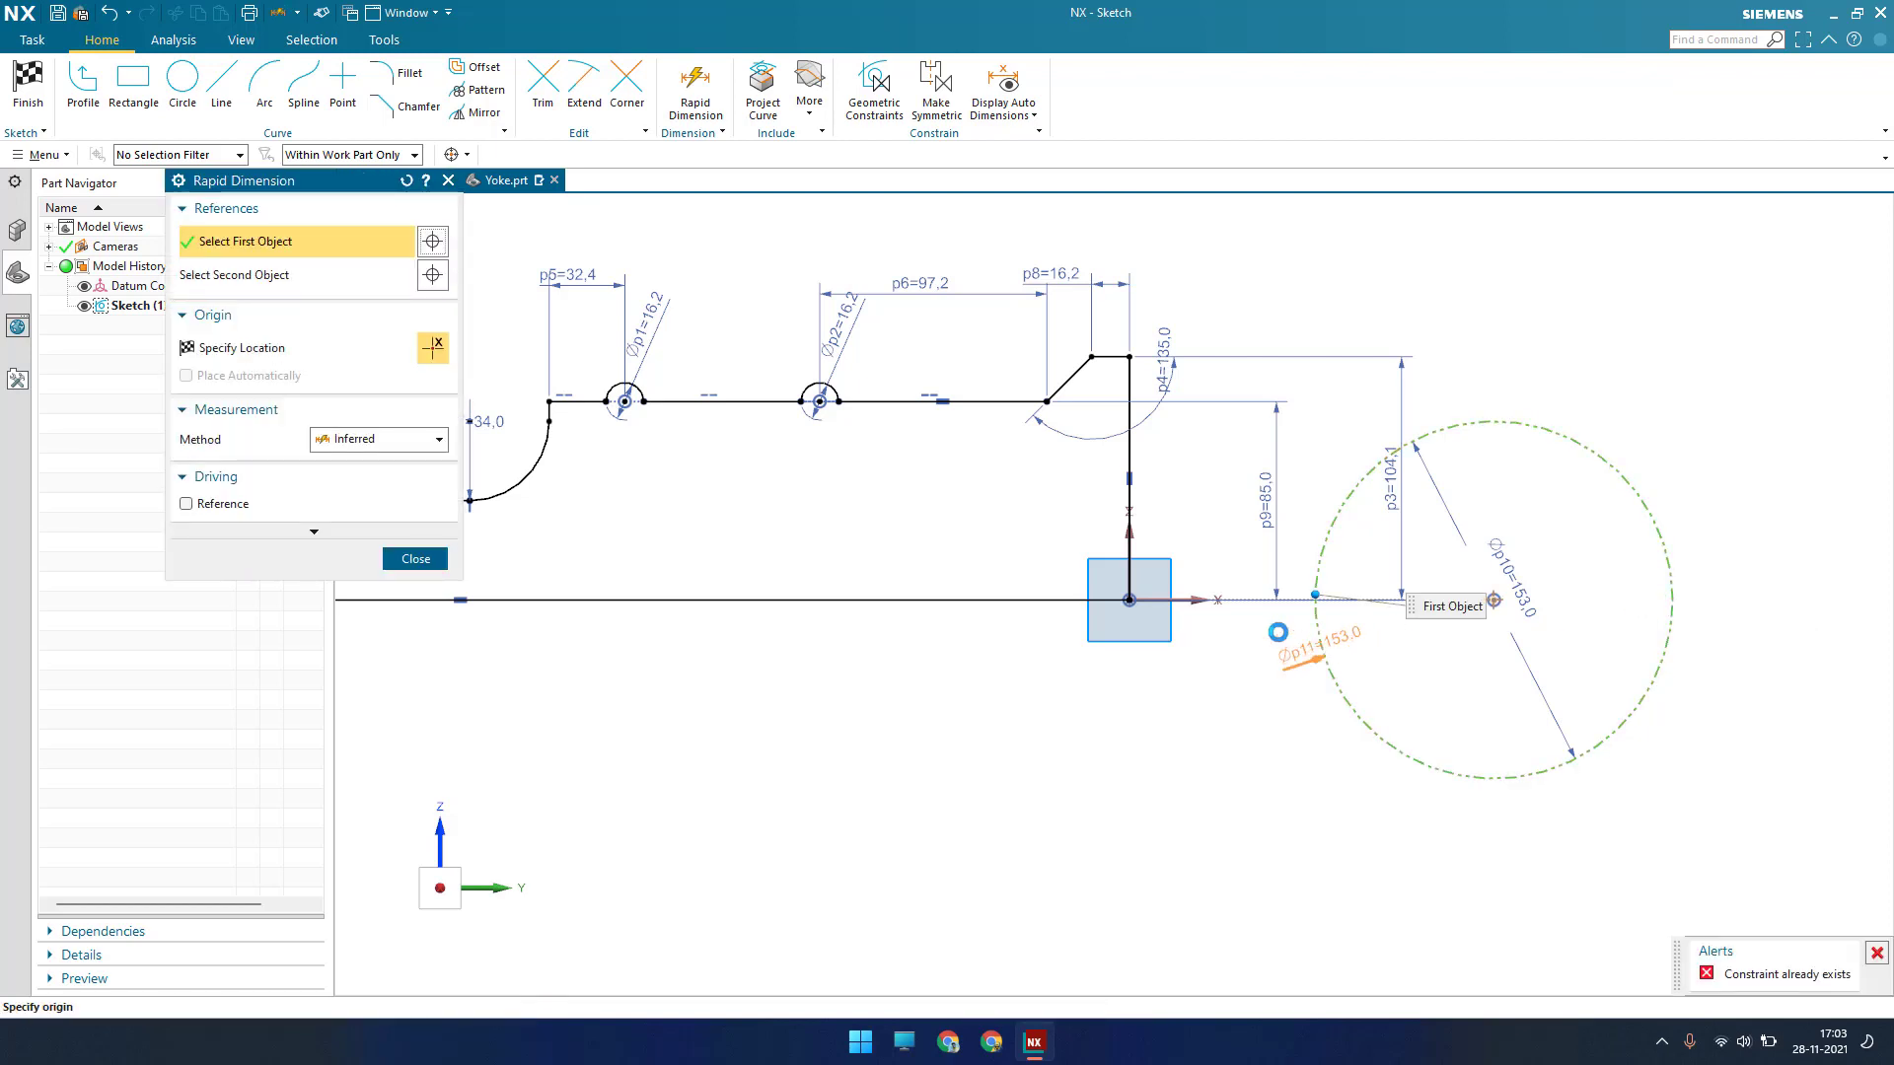
pyautogui.click(1129, 599)
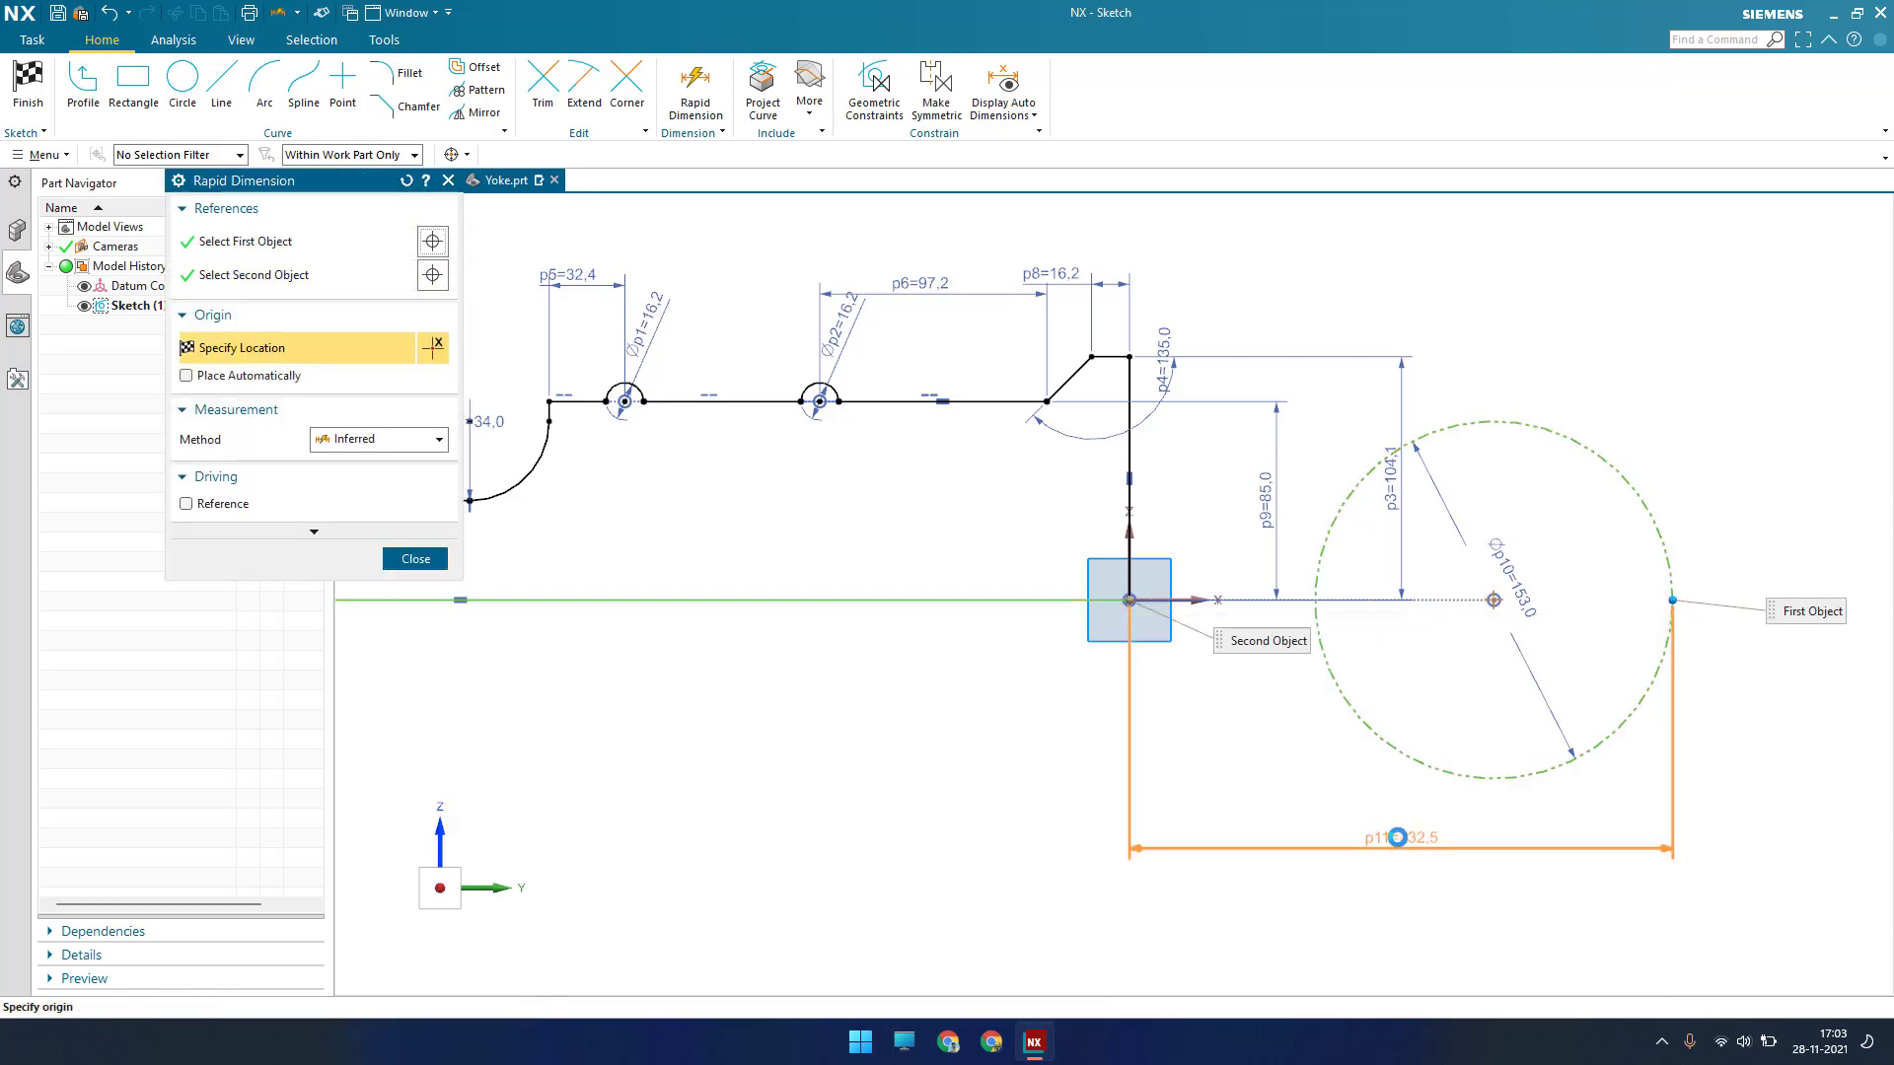
pyautogui.click(1397, 838)
pyautogui.write('193.')
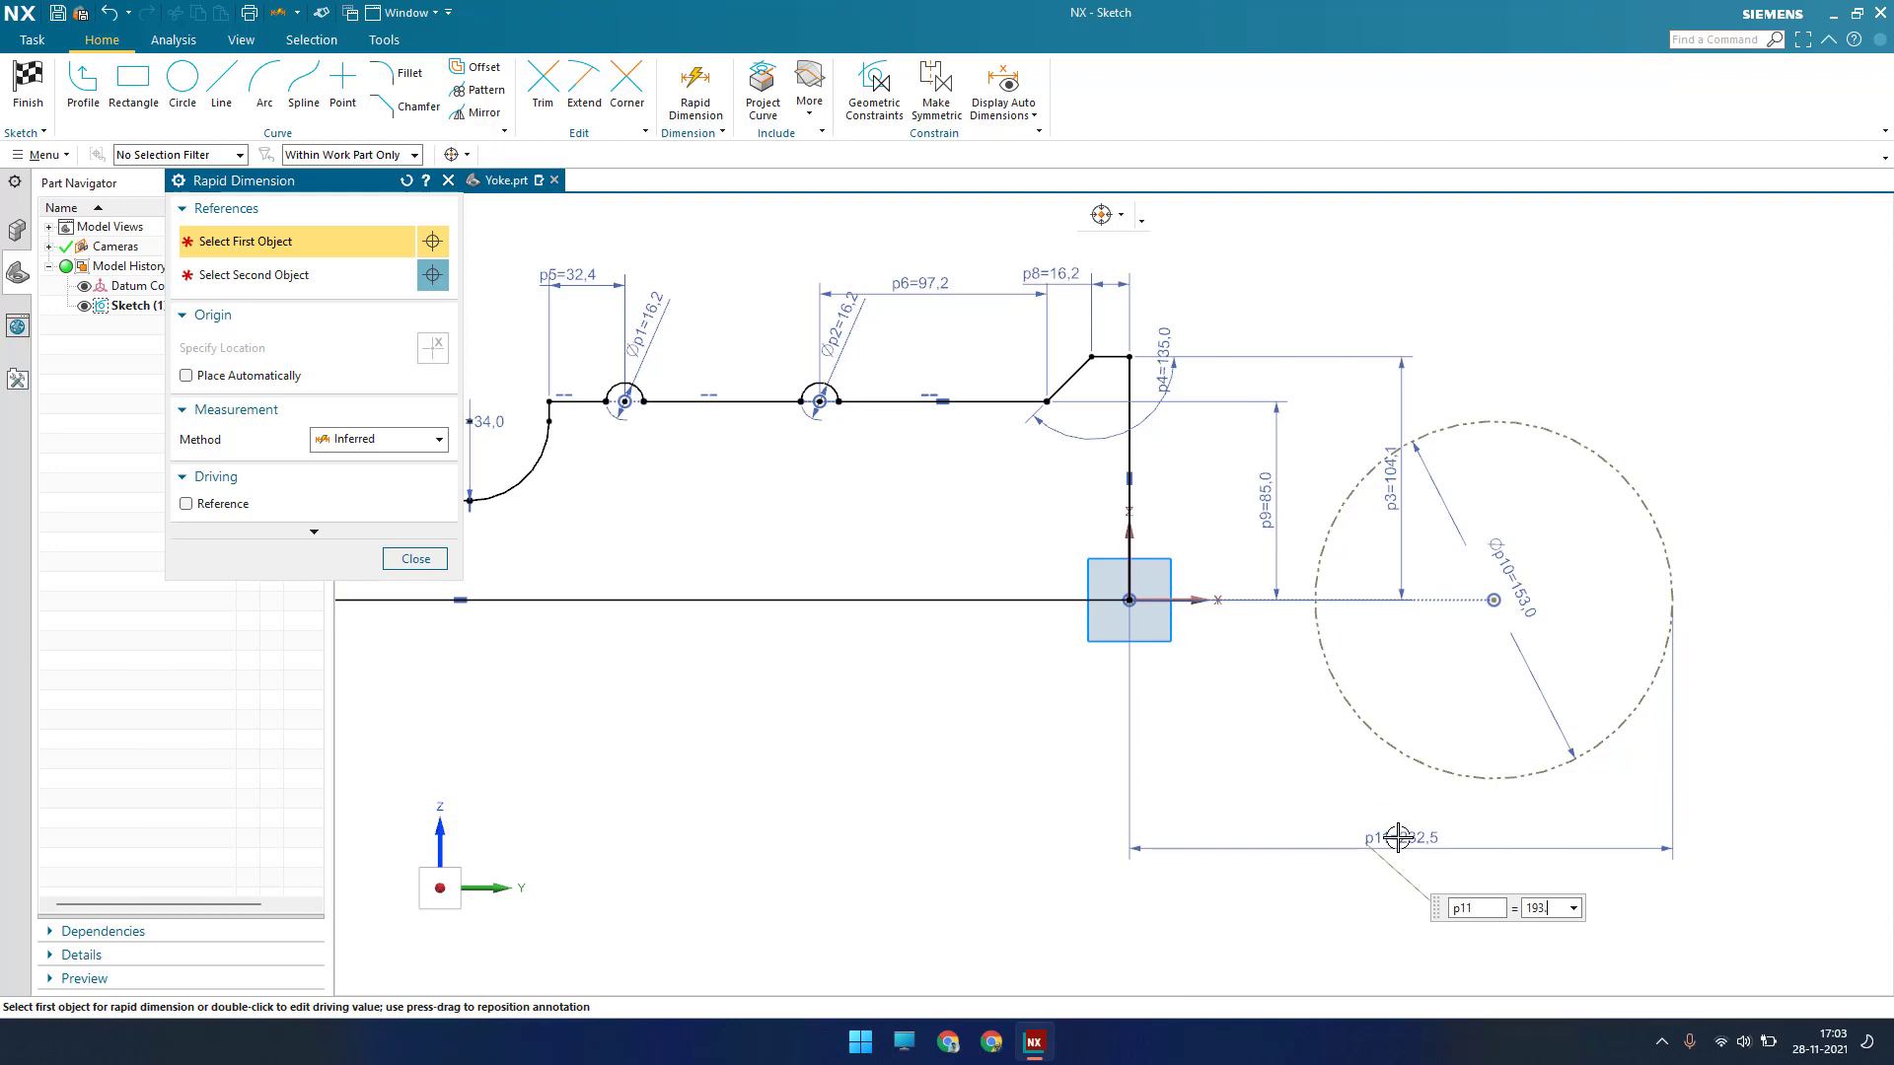
pyautogui.write('3')
pyautogui.press('Return')
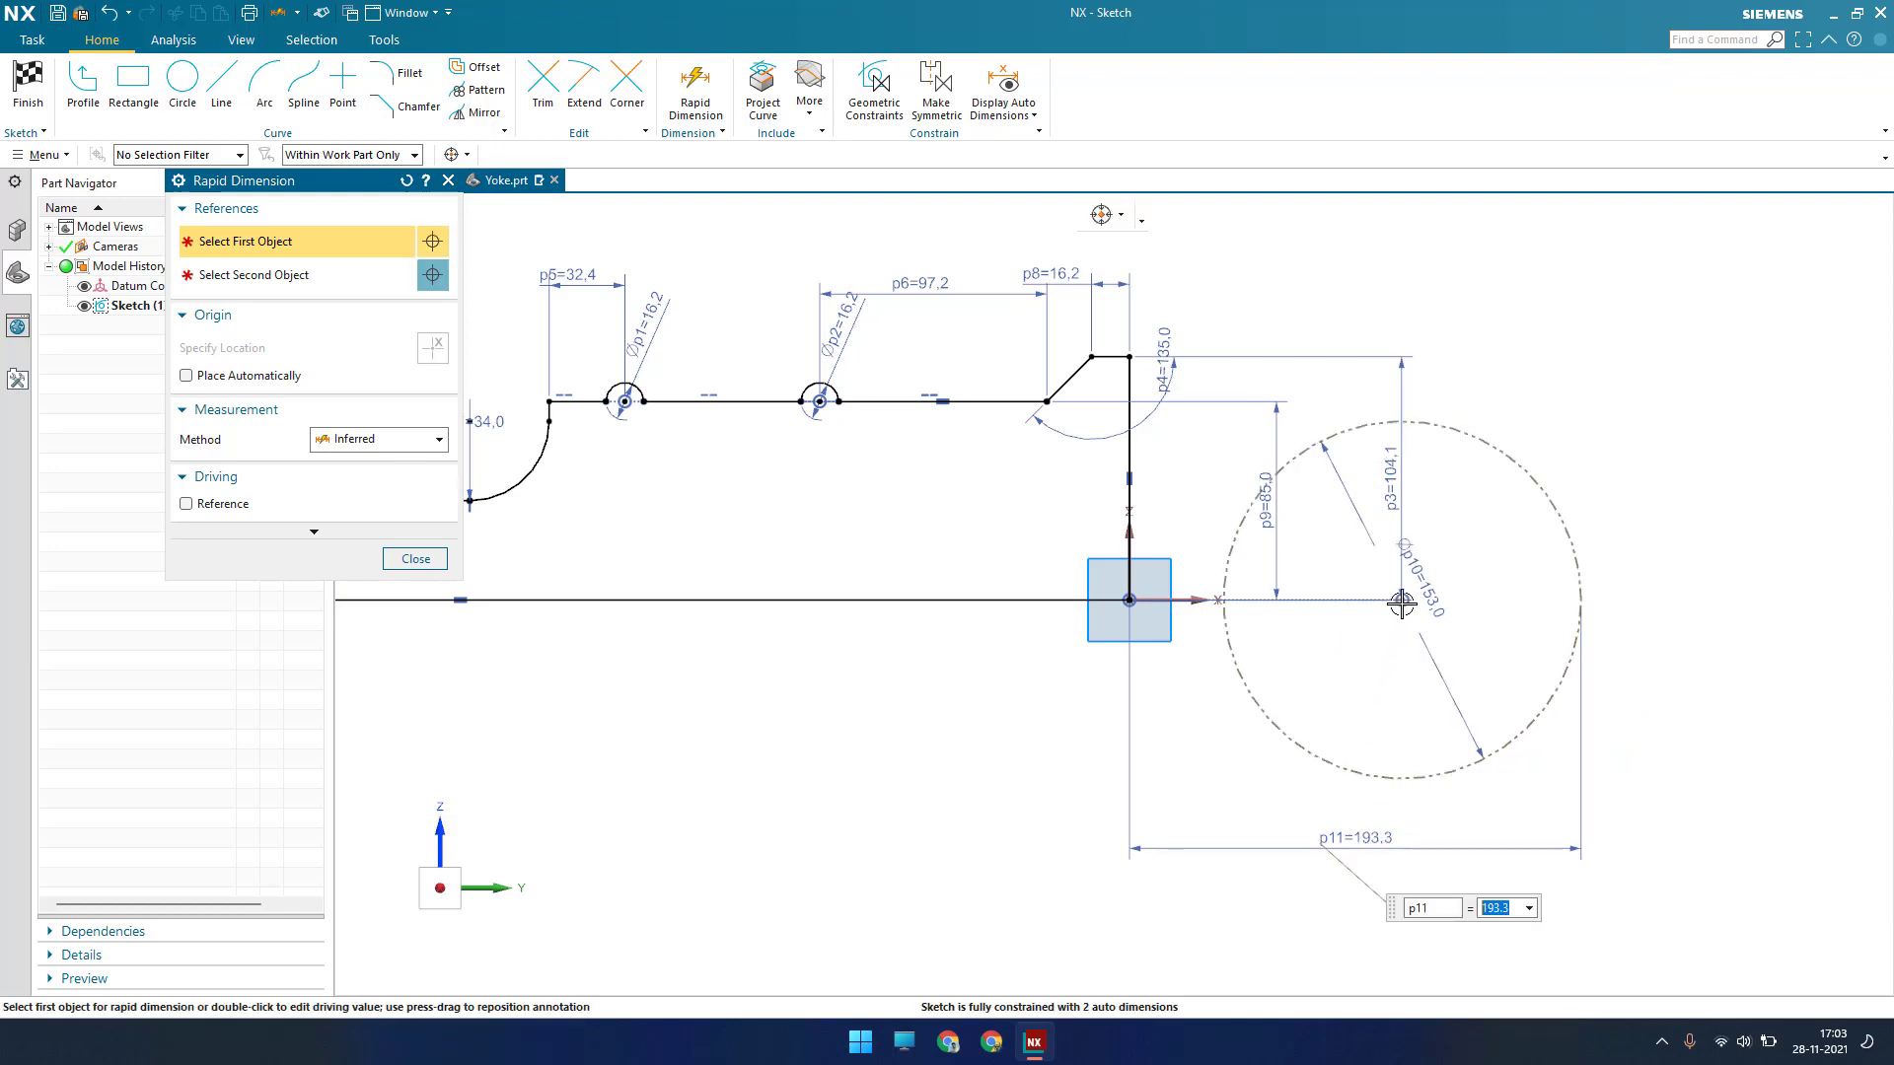
# Dimension the horizontal distance from the reference circle's centre to the fillet's upper end at the vertical step and set it to 357 mm
pyautogui.click(1401, 603)
pyautogui.scroll(-5, 1421, 602)
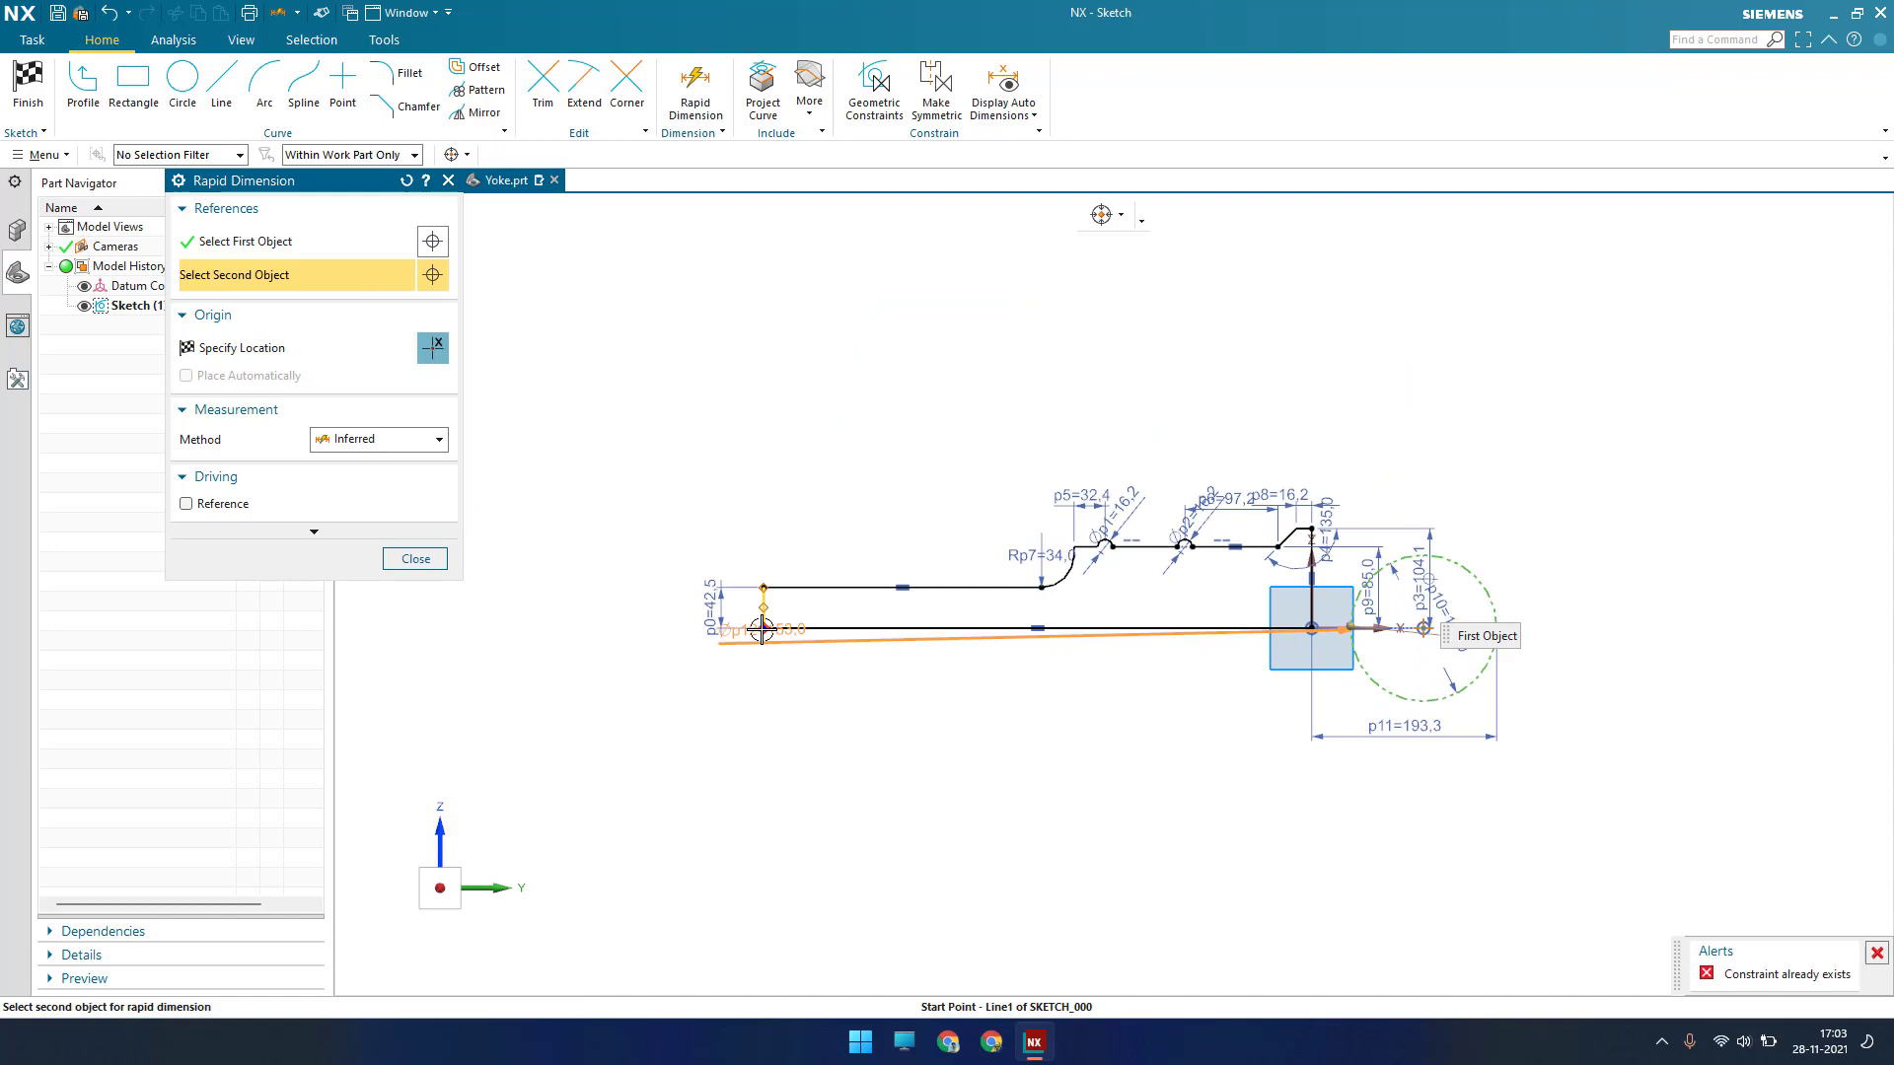
pyautogui.click(981, 584)
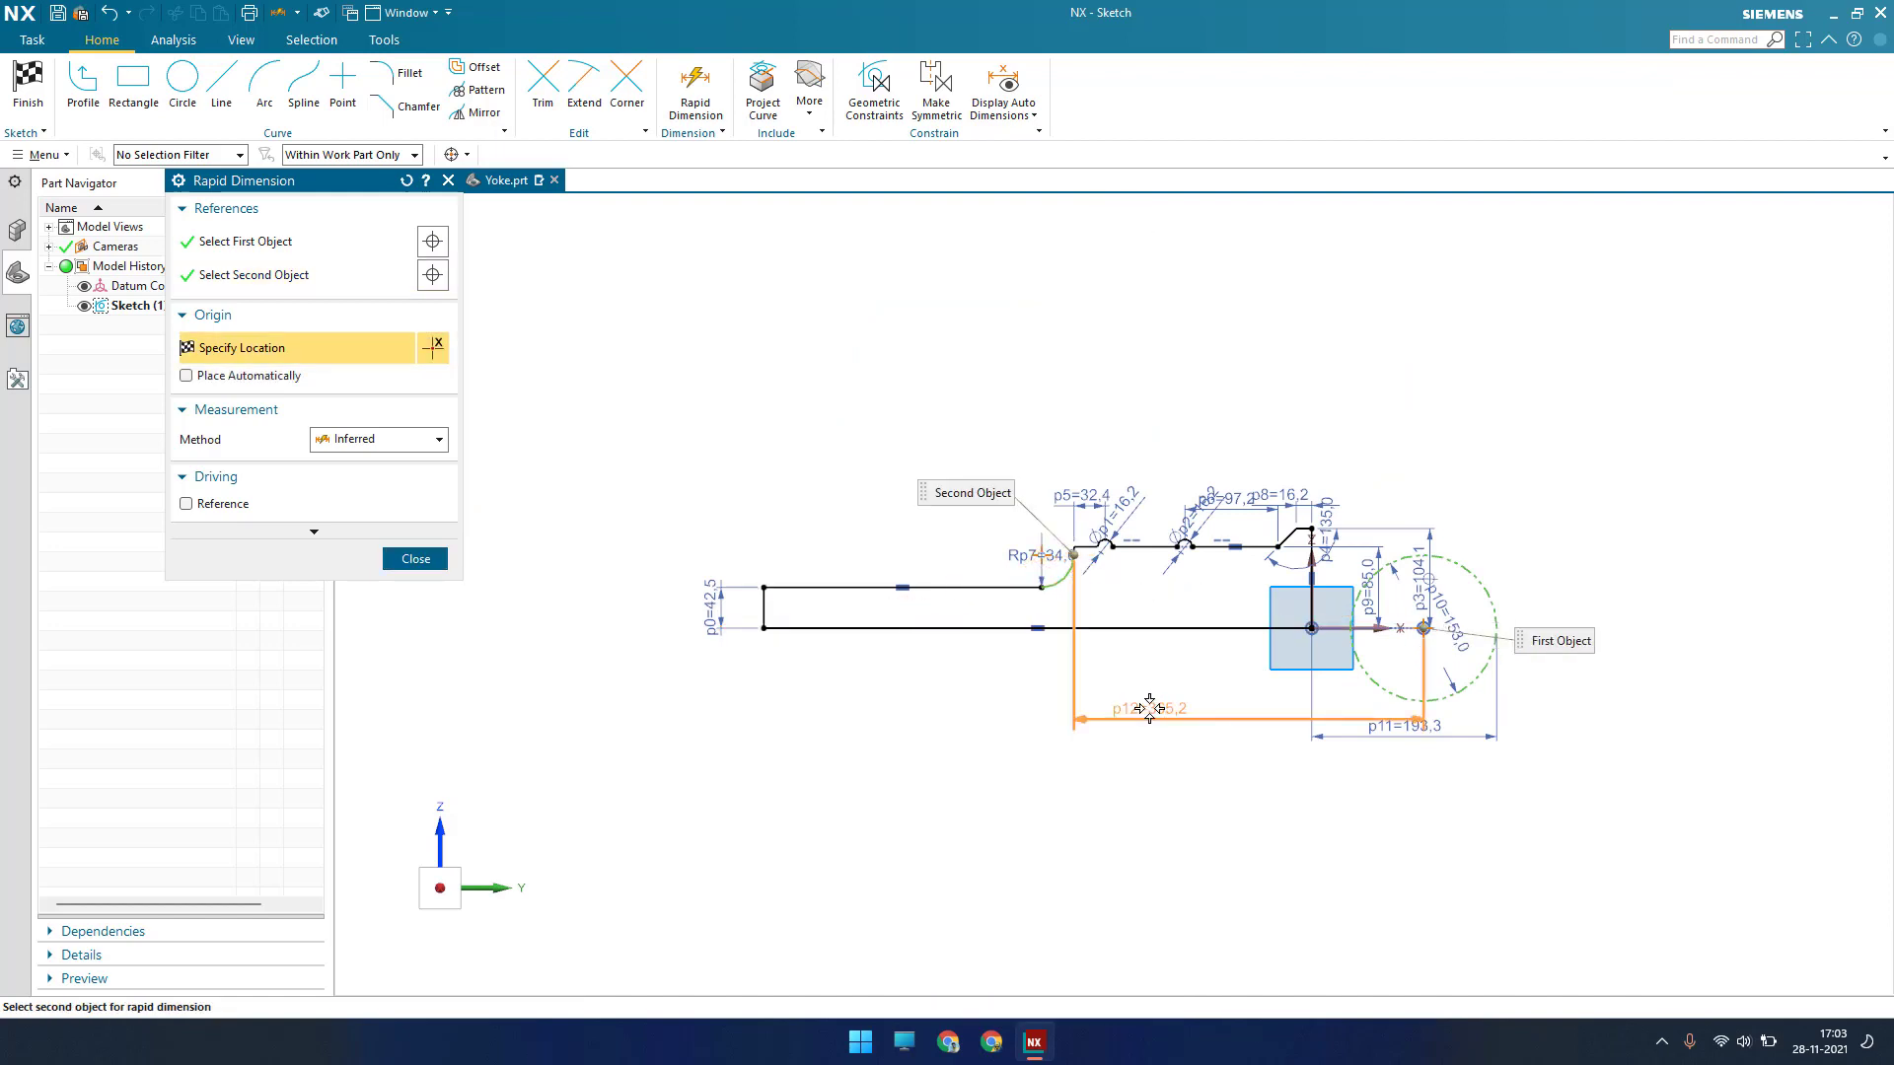
pyautogui.click(1170, 834)
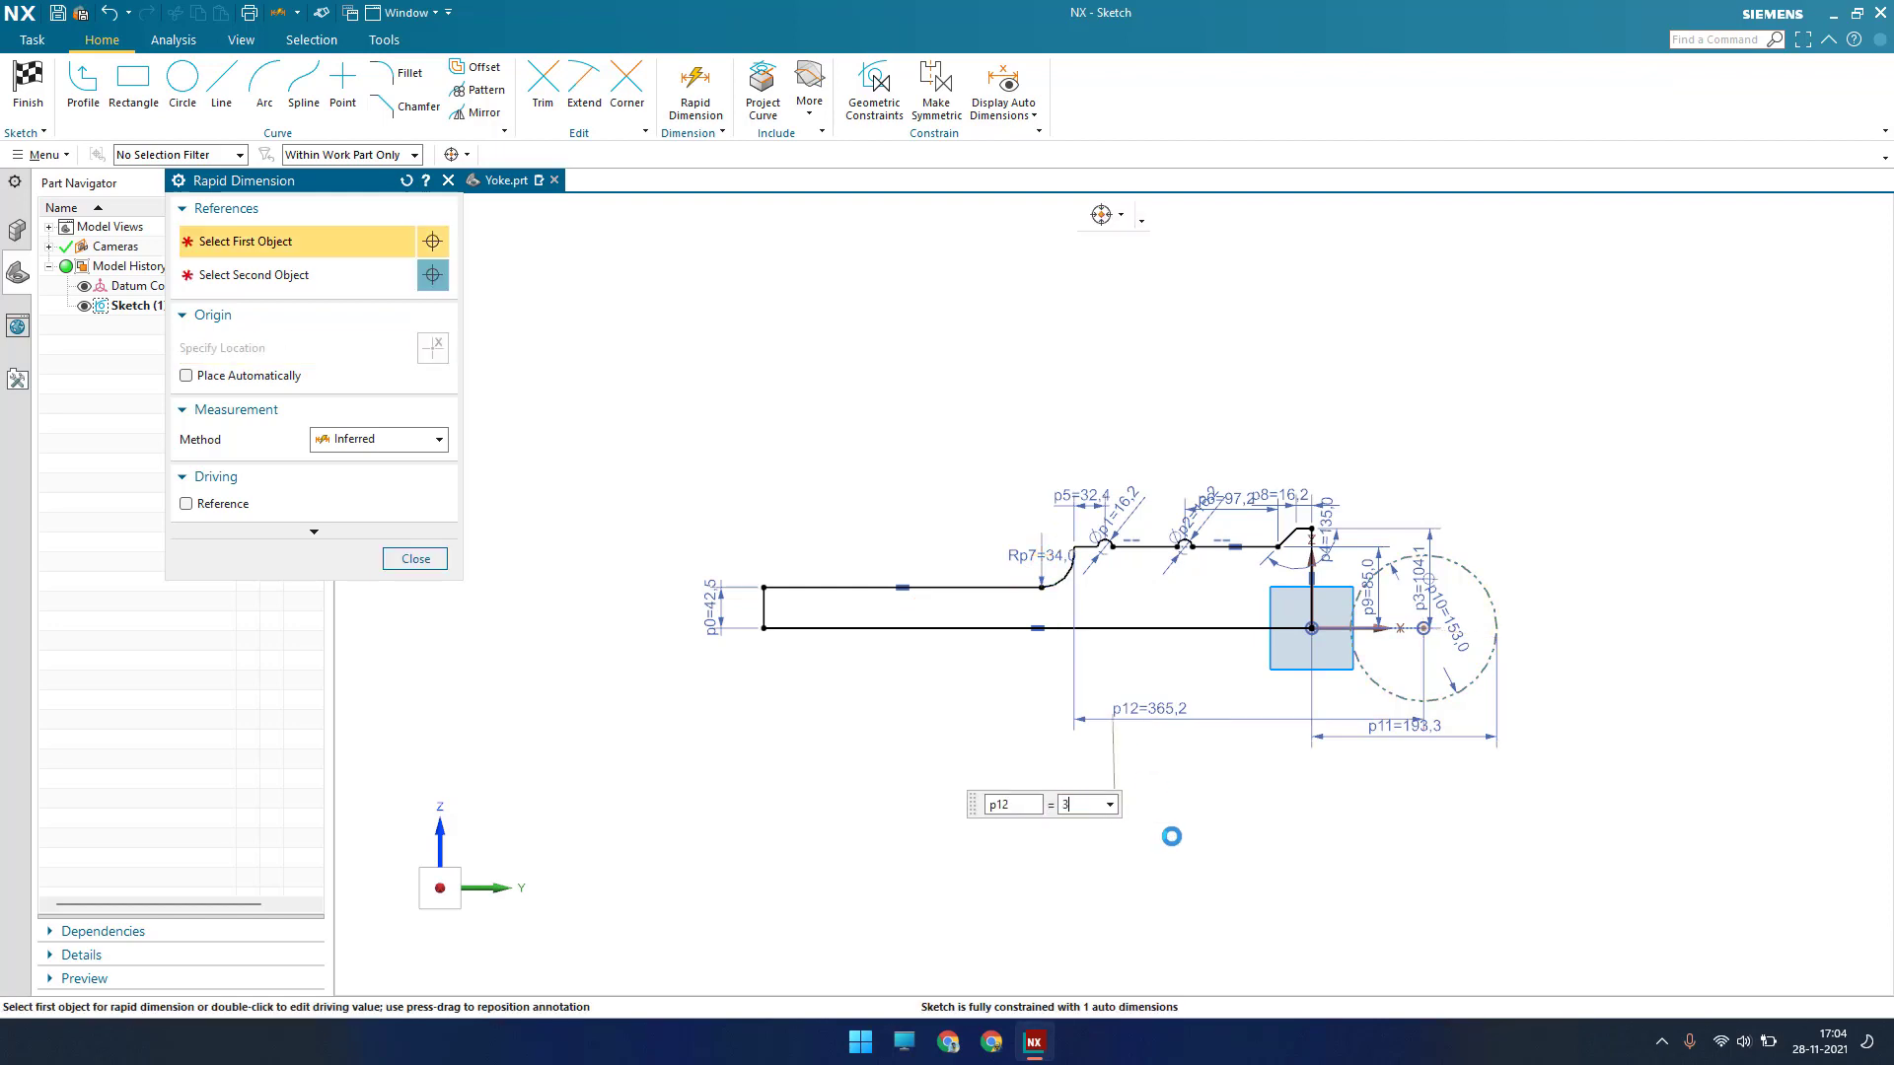
pyautogui.press('Return')
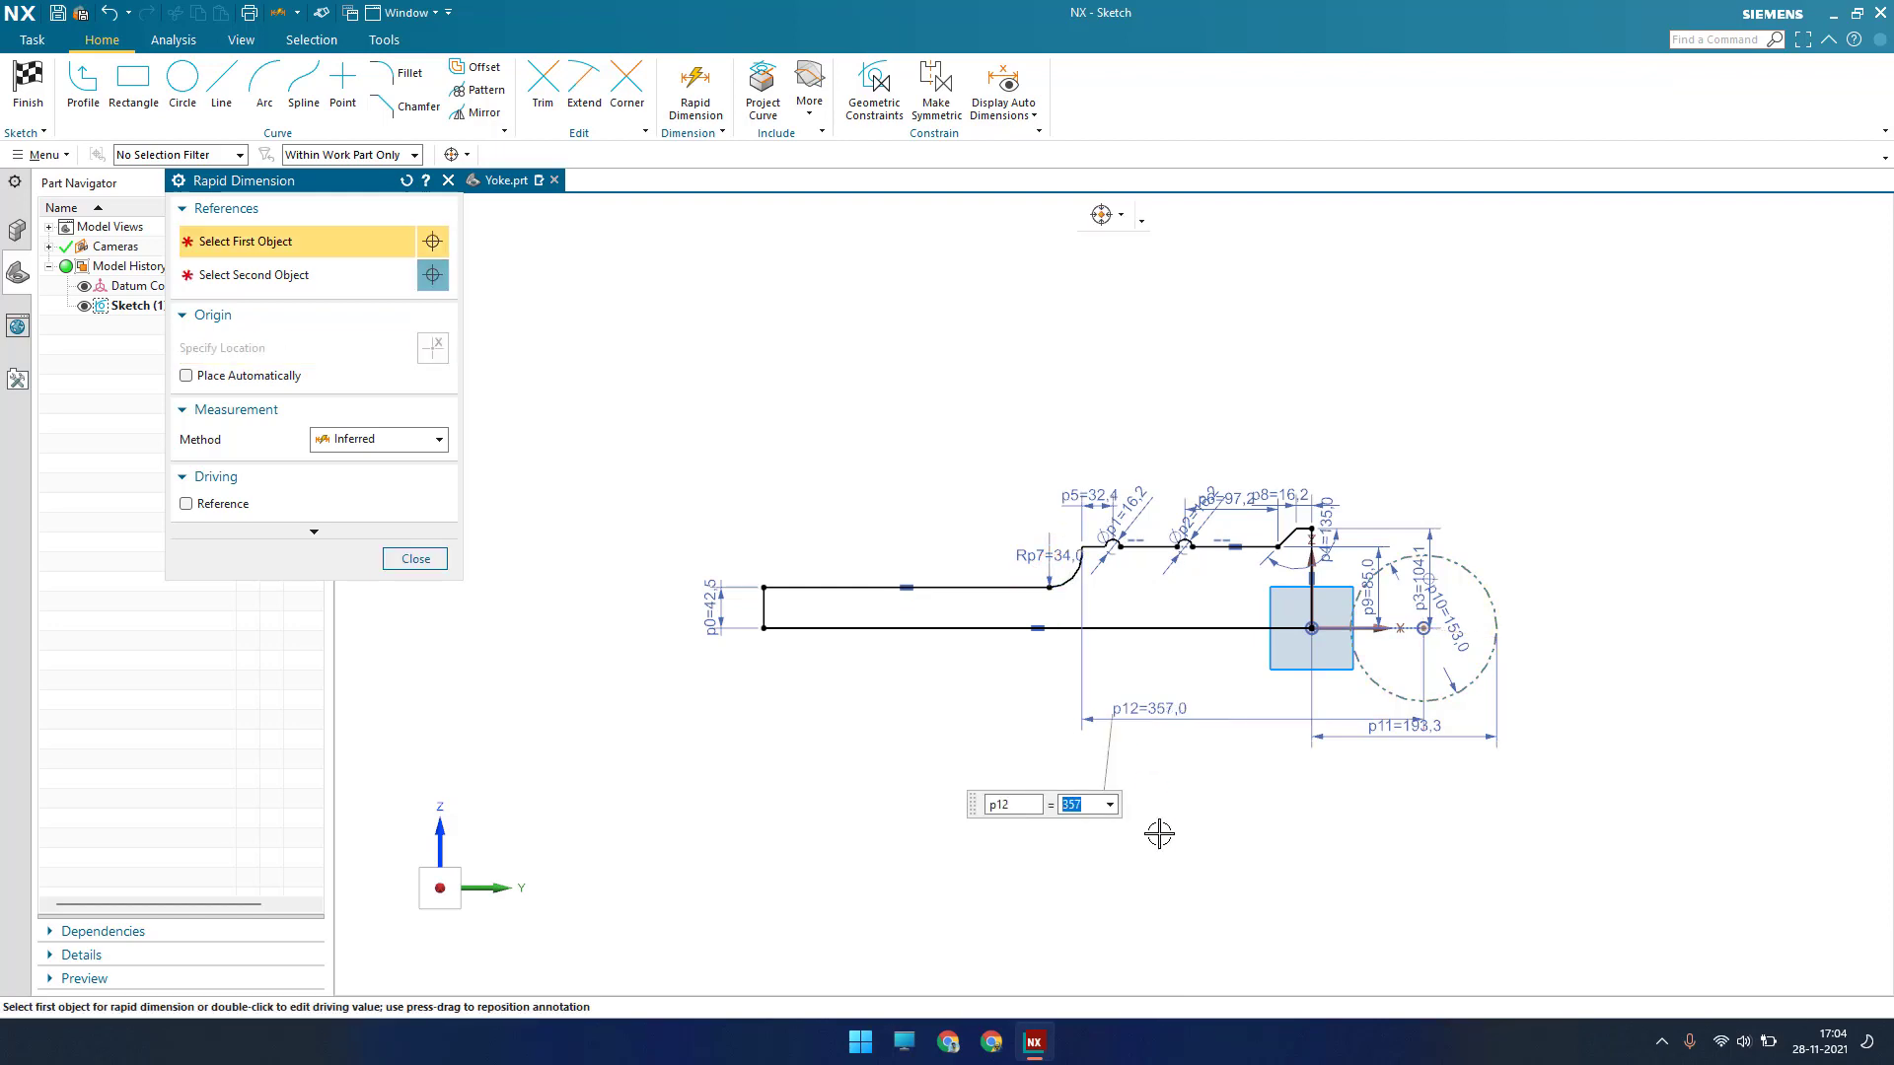
pyautogui.middleClick(1159, 834)
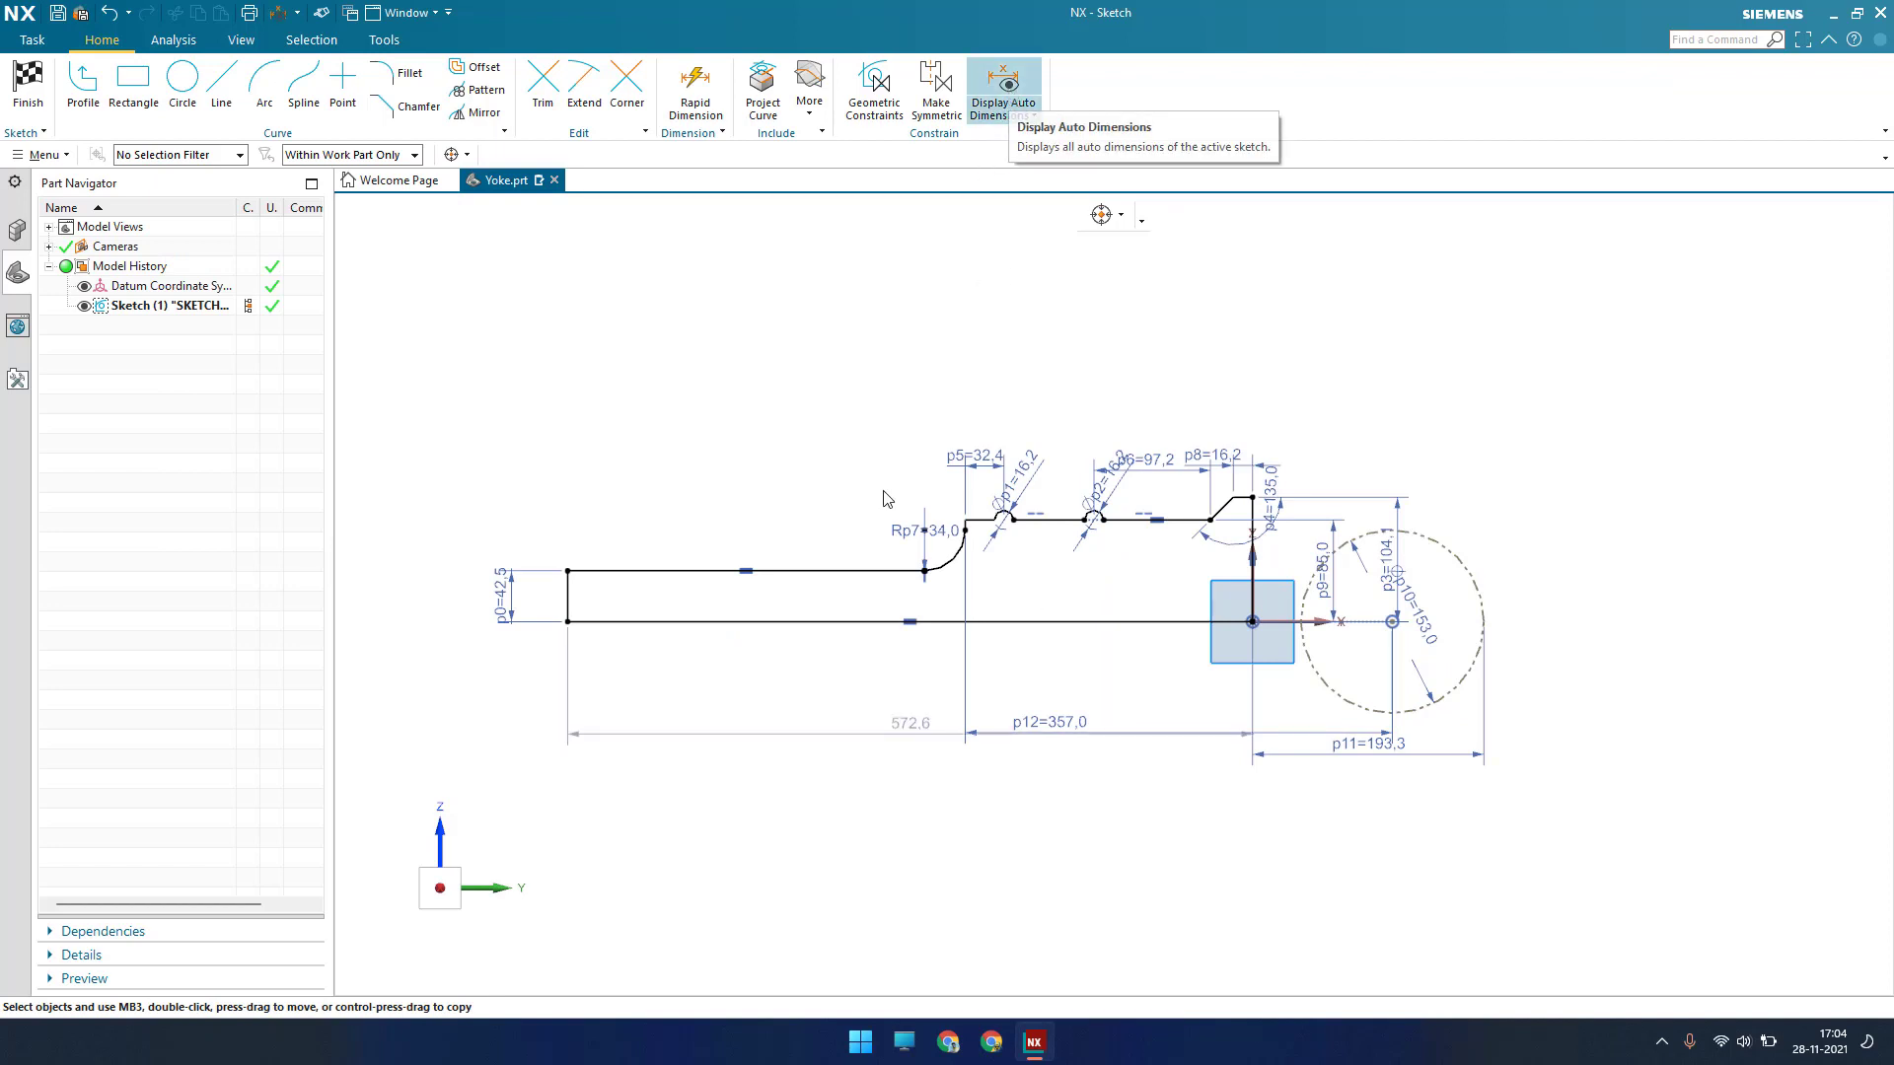
# Shorten the shaft's left end slightly, then dimension its lower left corner to the origin and set the distance to 470.2 mm
pyautogui.moveTo(570, 621)
pyautogui.mouseDown()
pyautogui.moveTo(731, 626)
pyautogui.moveTo(596, 622)
pyautogui.mouseUp()
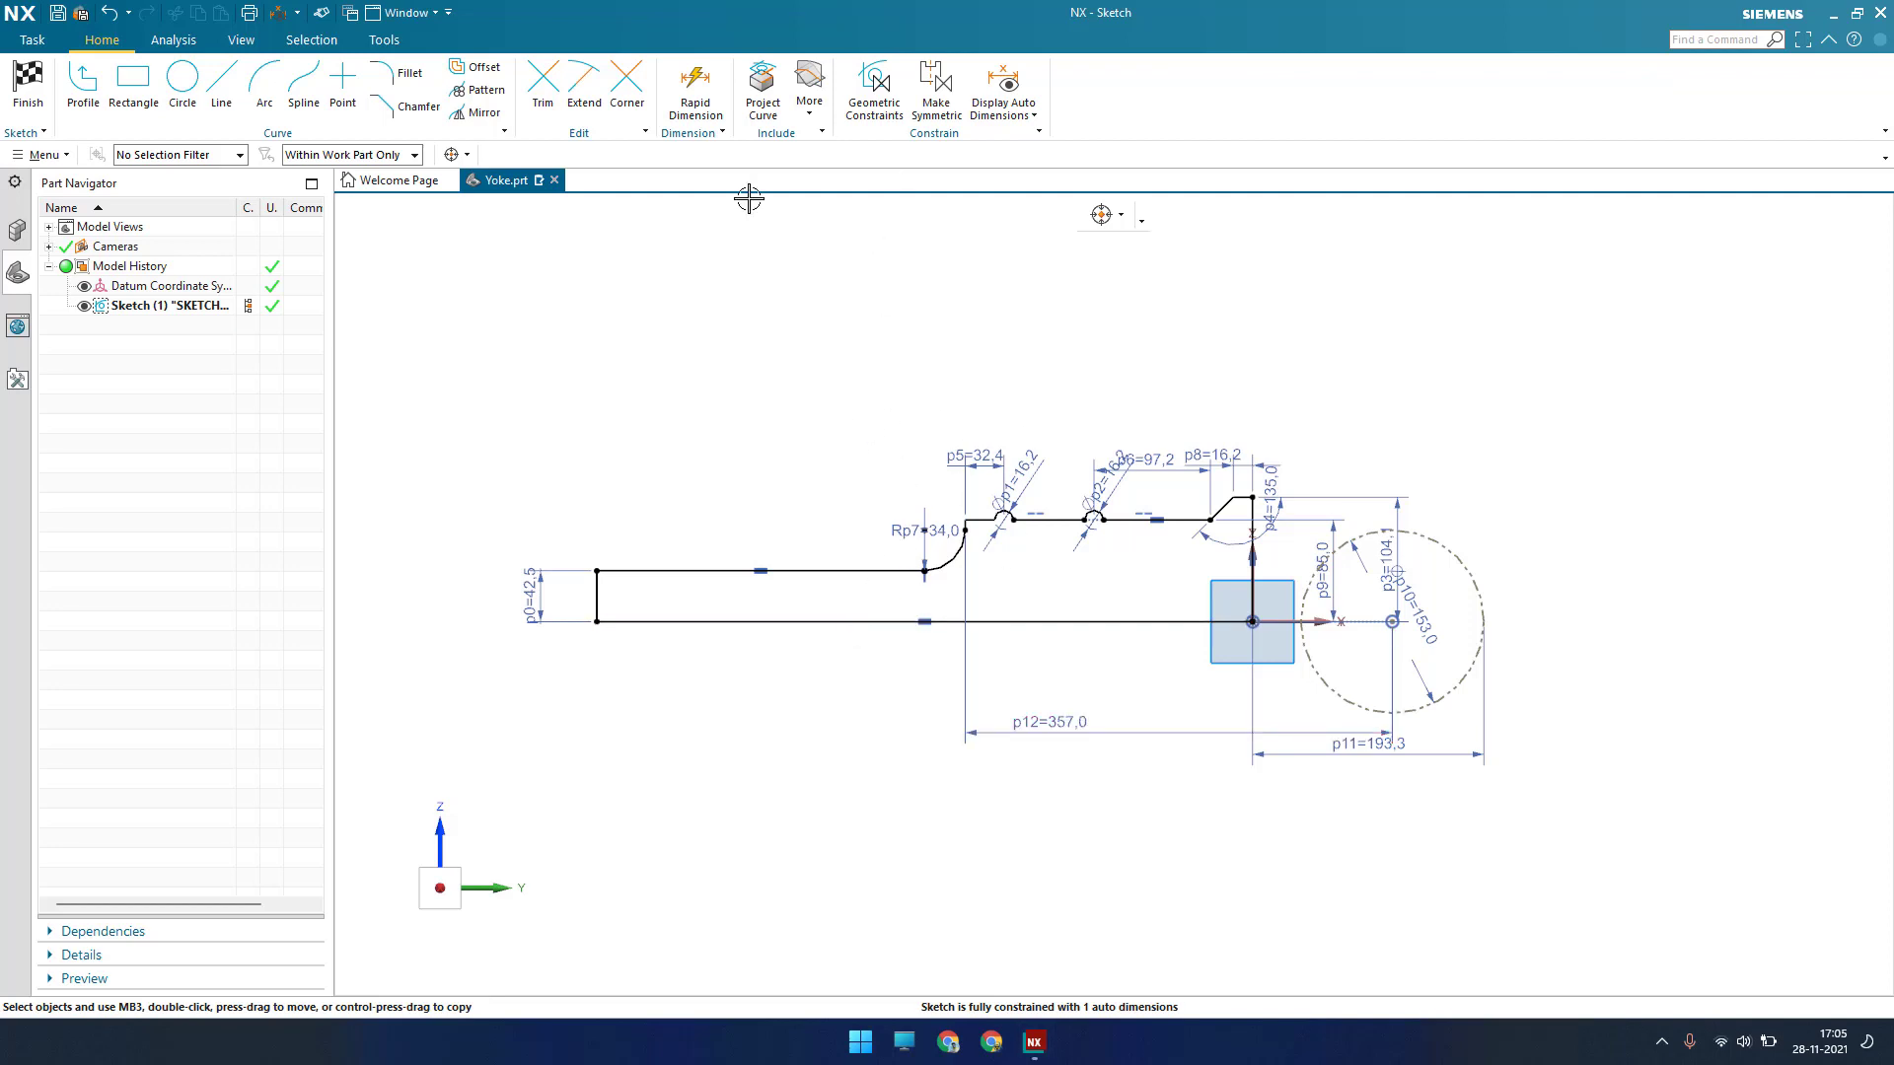
pyautogui.press('d')
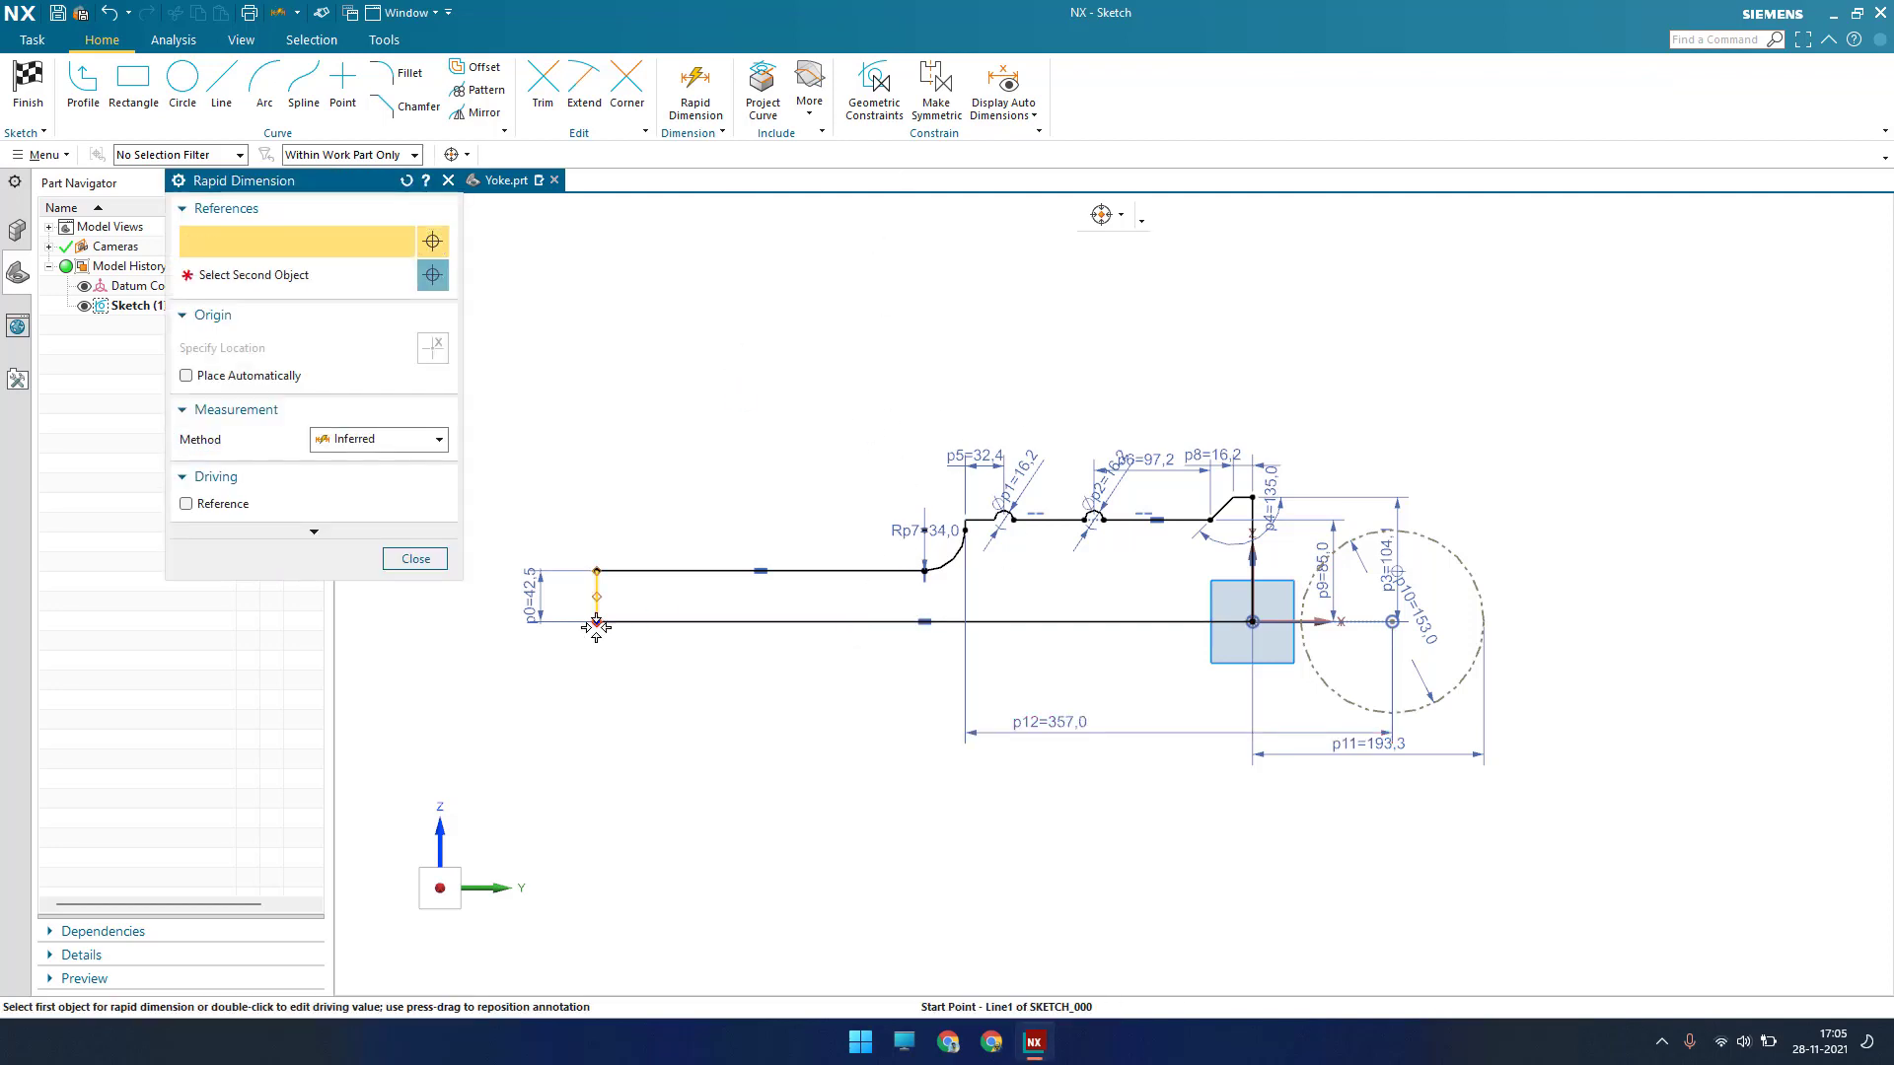
pyautogui.click(596, 618)
pyautogui.click(1250, 622)
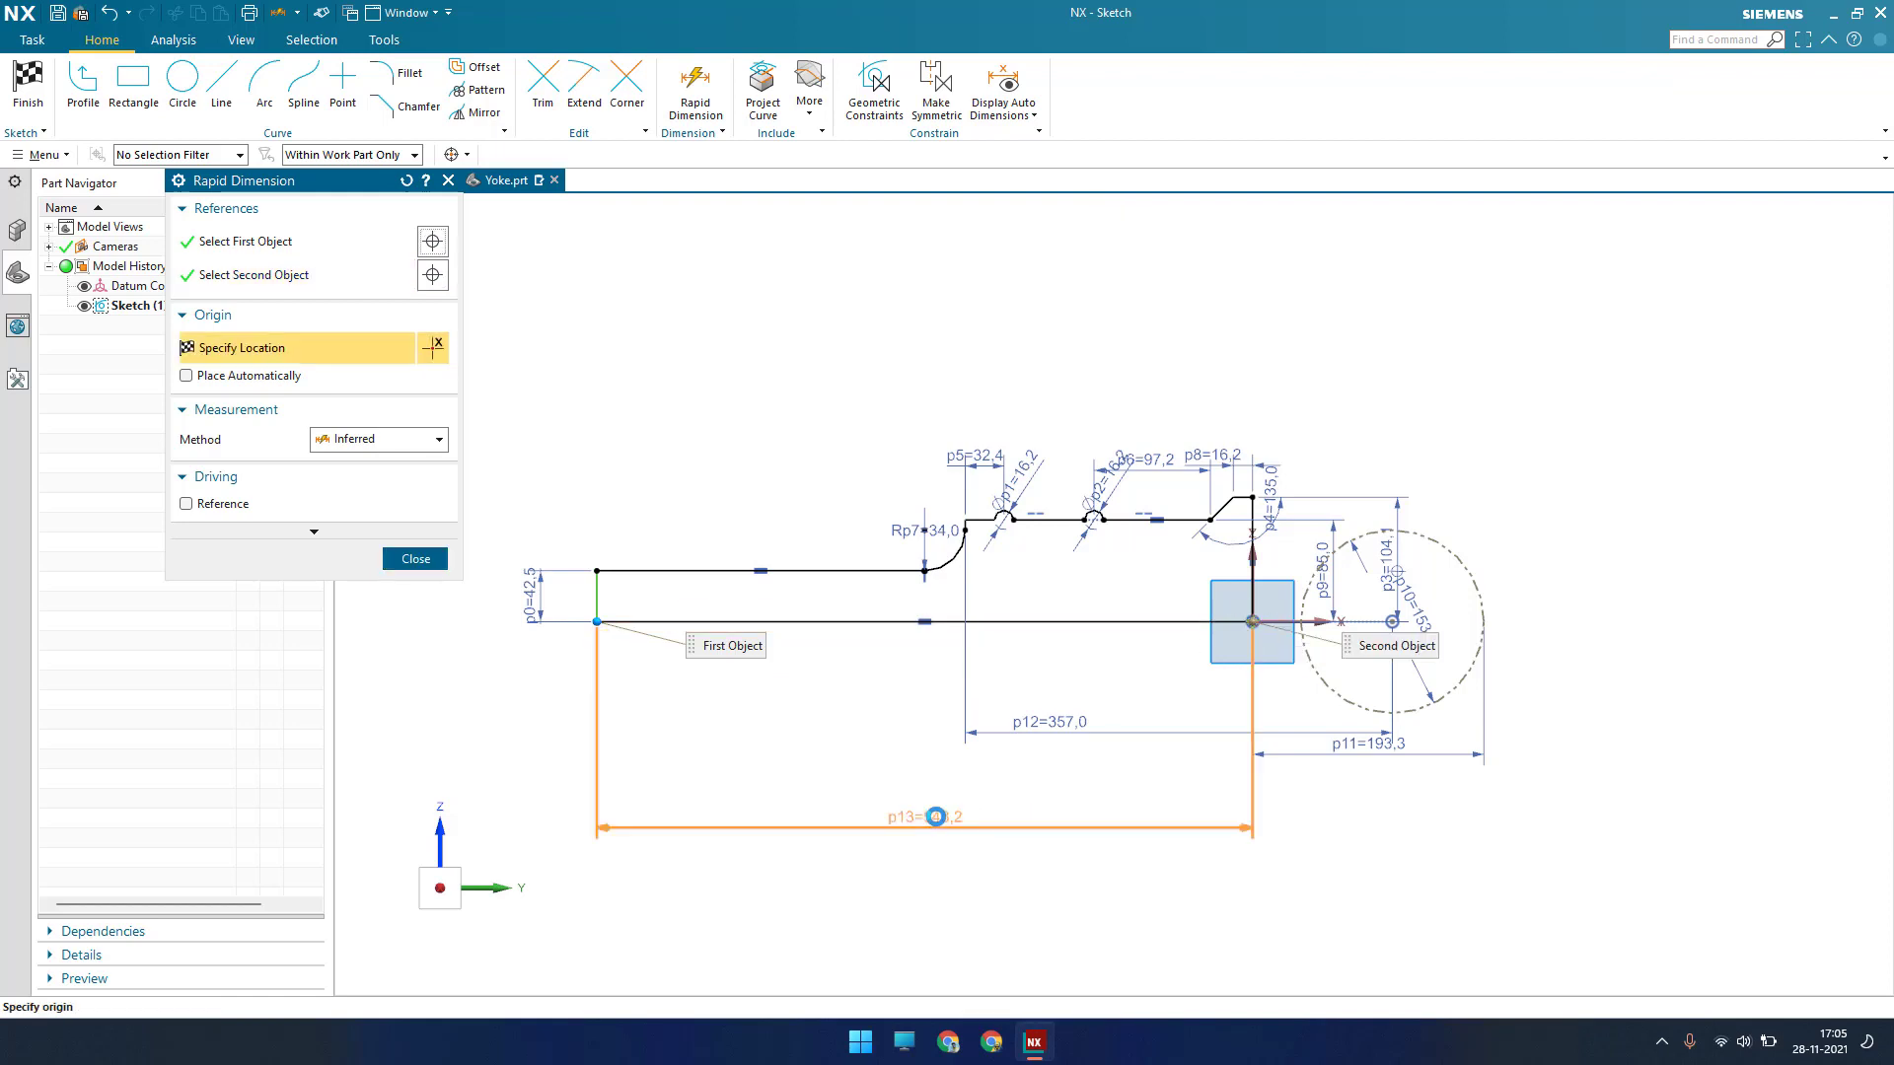
pyautogui.click(1054, 872)
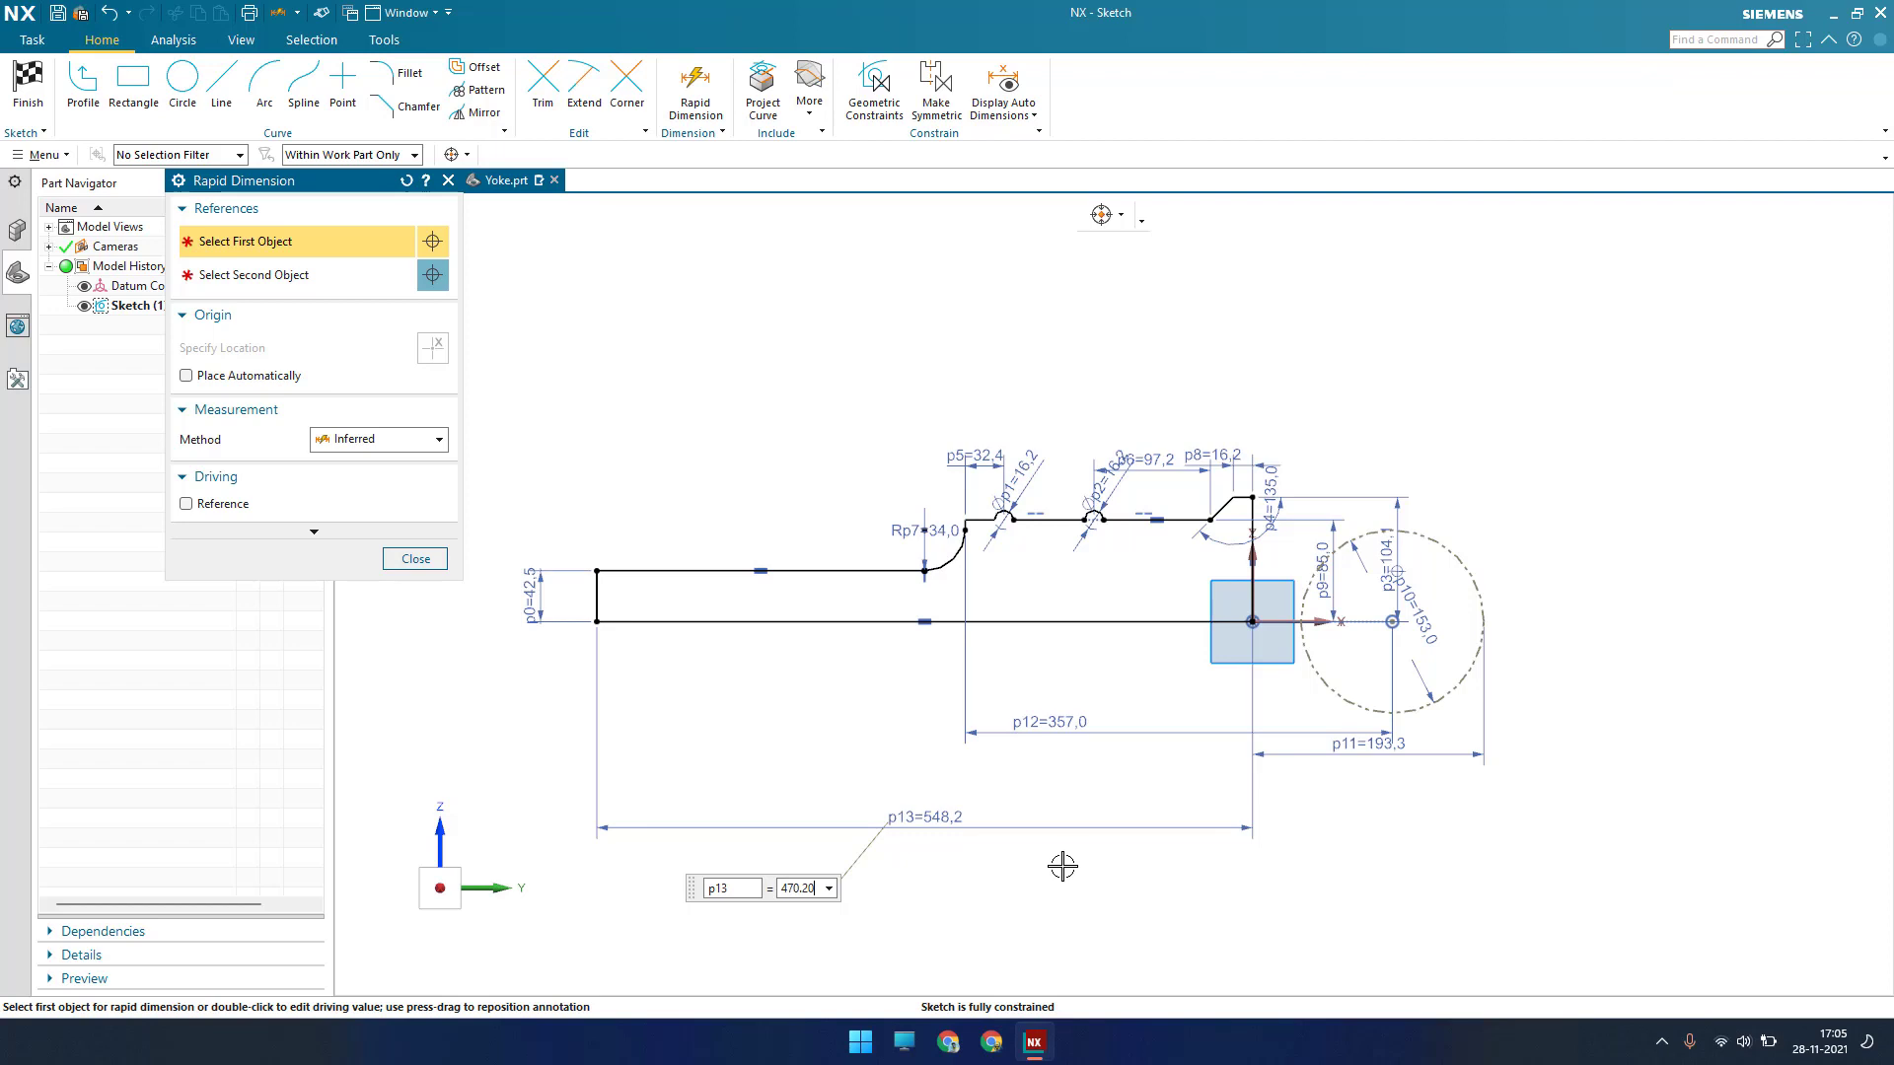
pyautogui.write('470.20')
pyautogui.press('Return')
pyautogui.press('Escape')
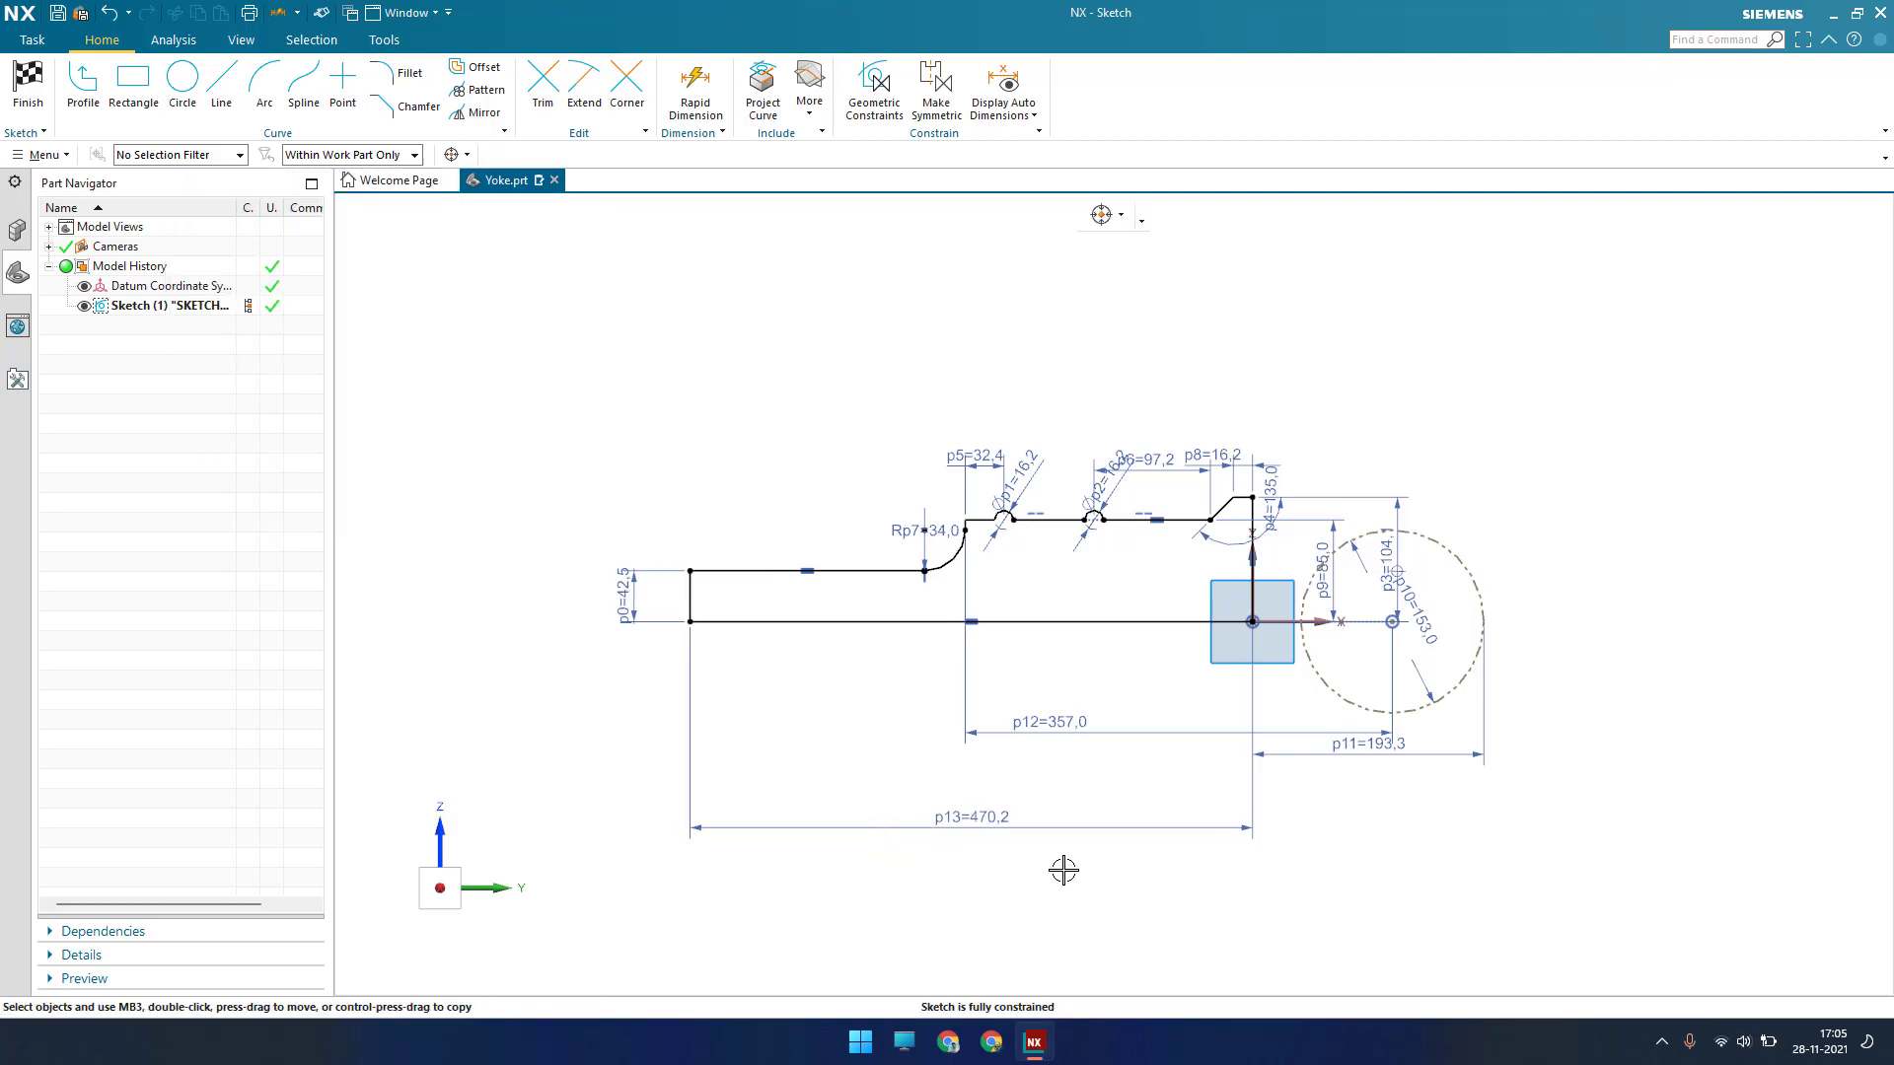
# Set the horizontal distance from the shaft's lower left corner to the origin to 471.2 mm and finish the sketch
pyautogui.doubleClick(978, 820)
pyautogui.write('471.20')
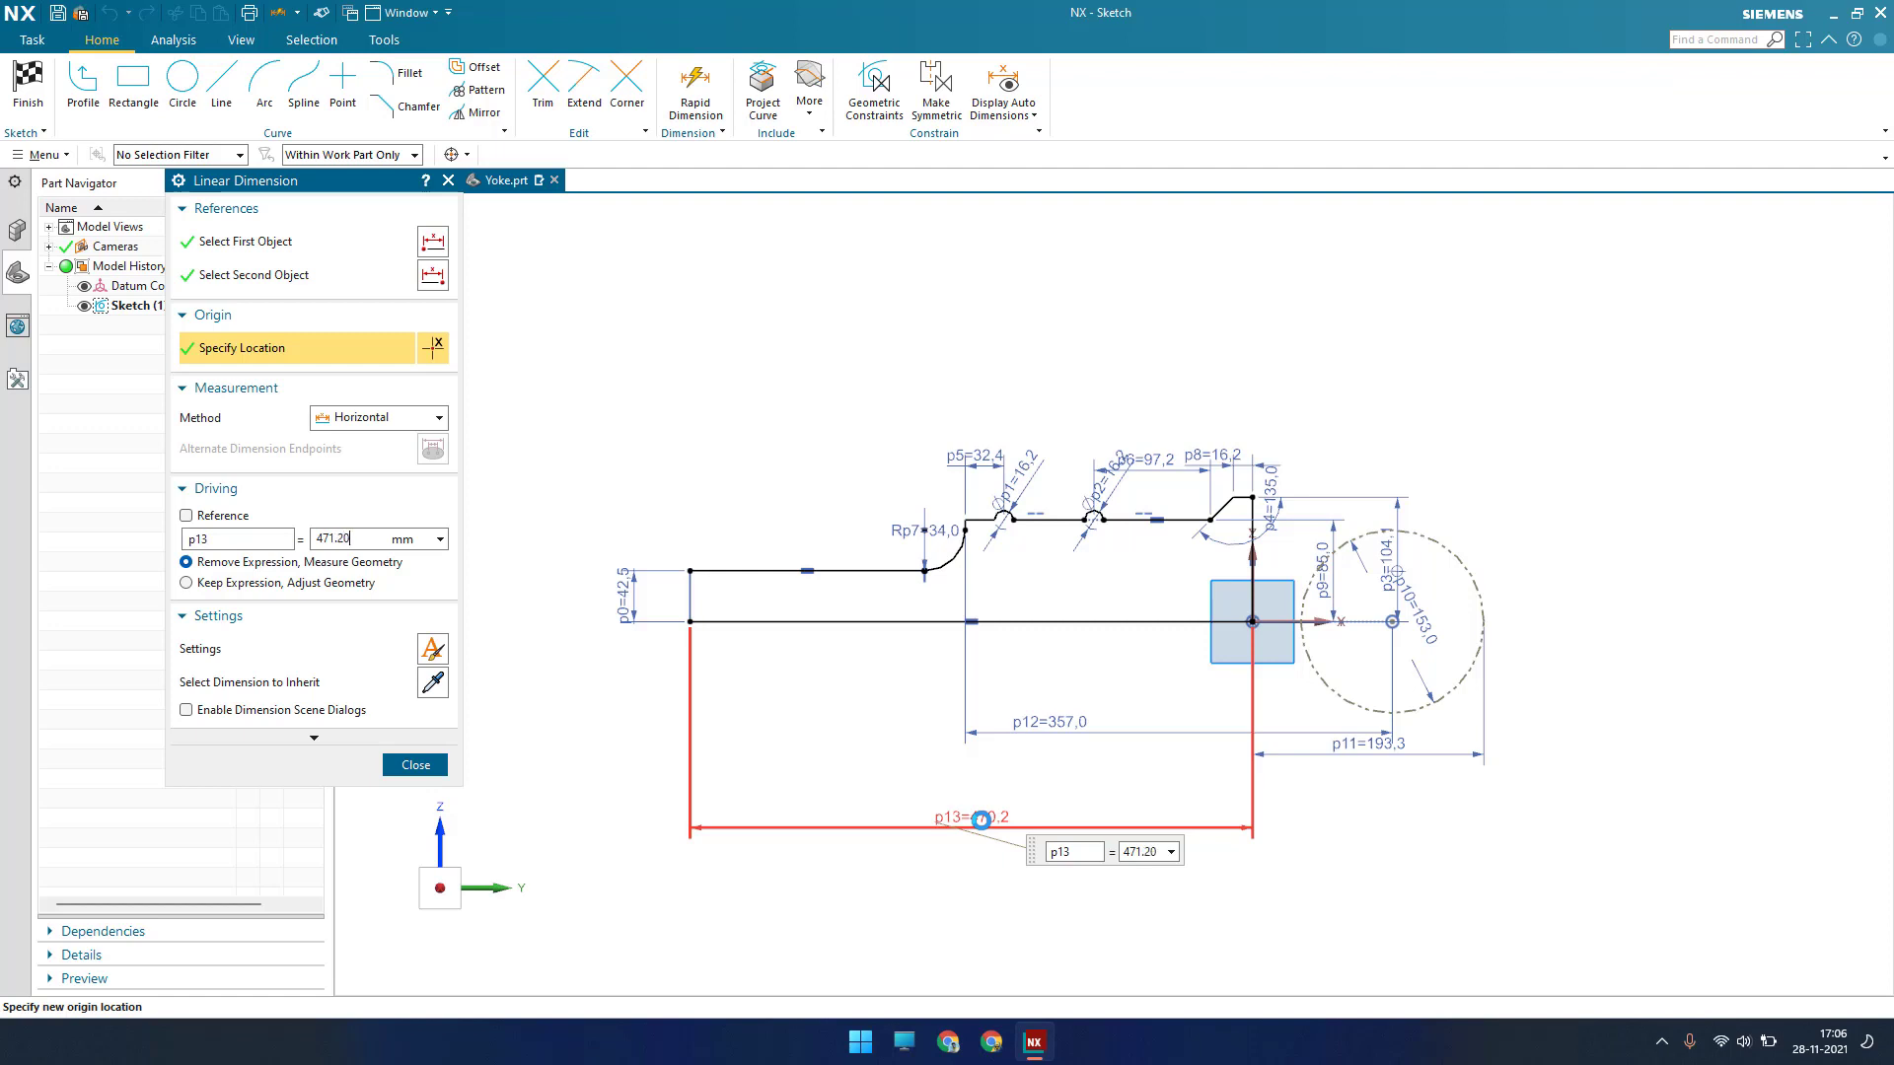
pyautogui.press('Return')
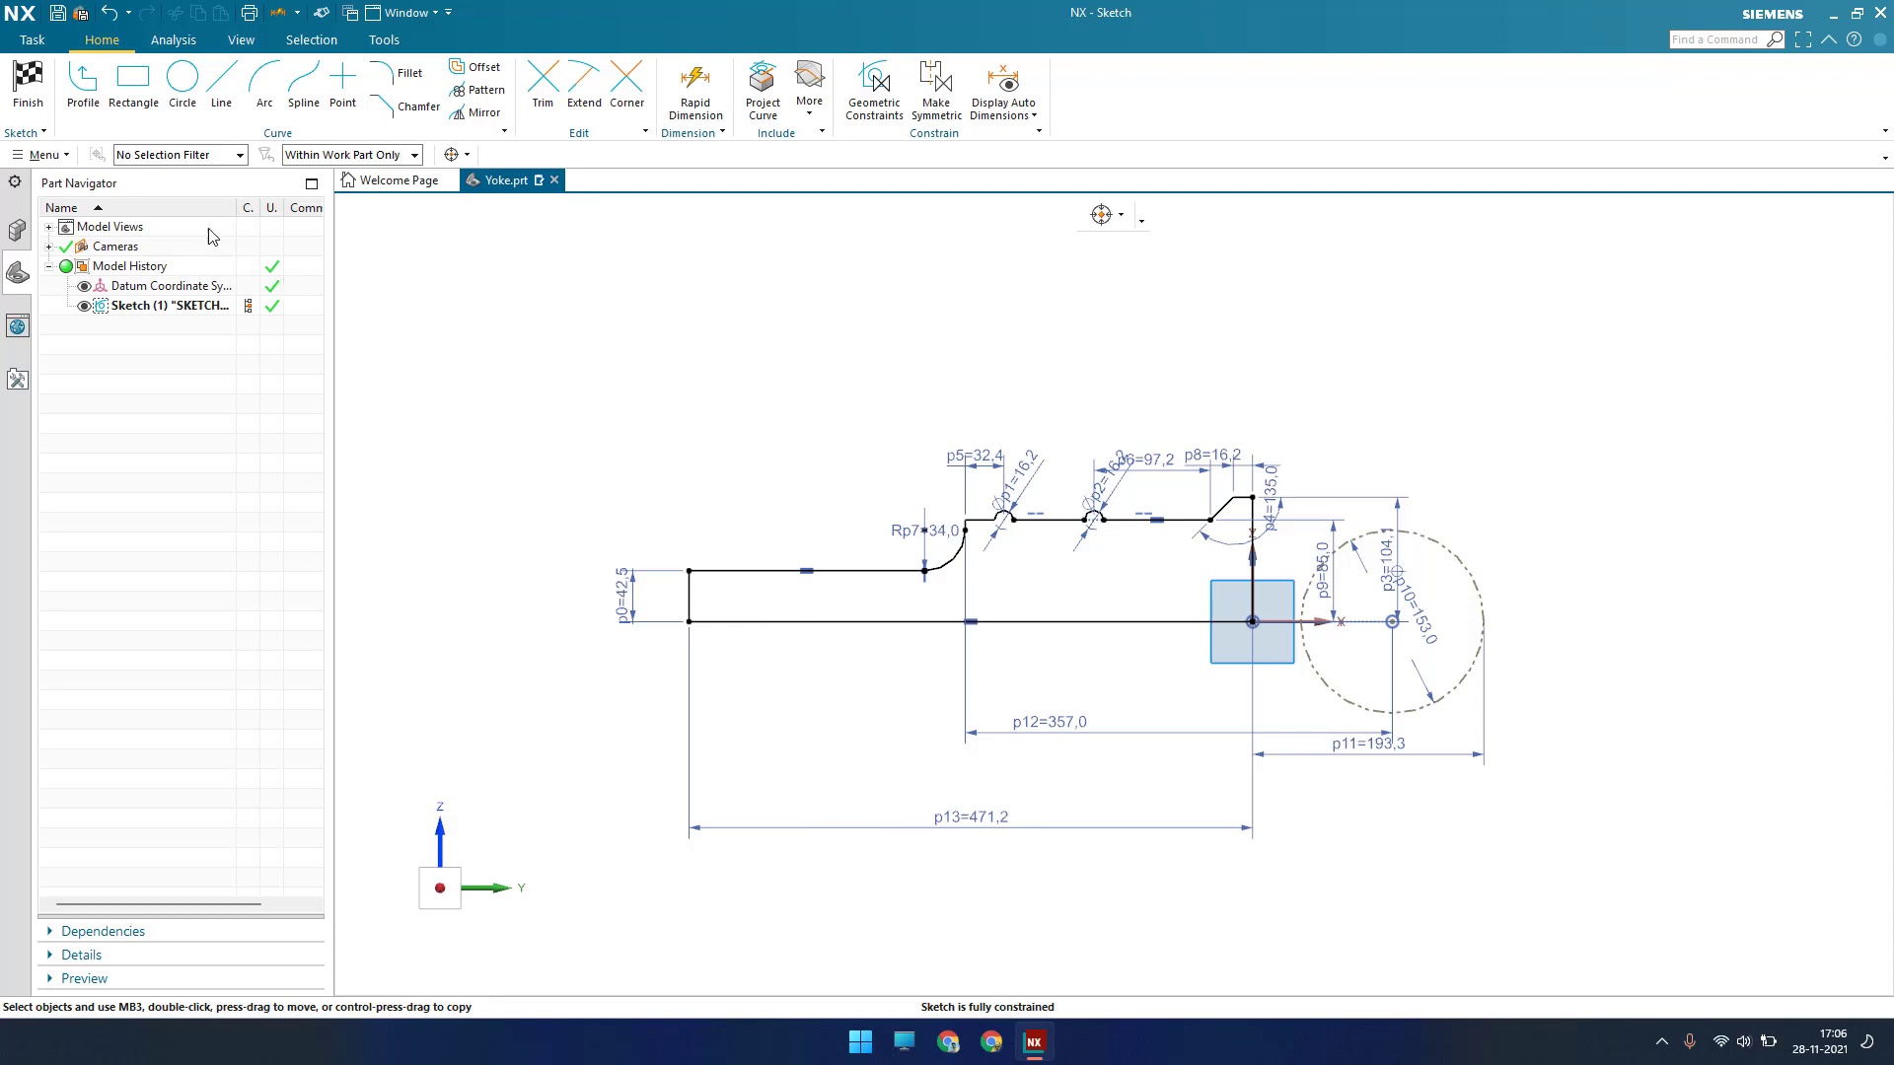
pyautogui.click(28, 89)
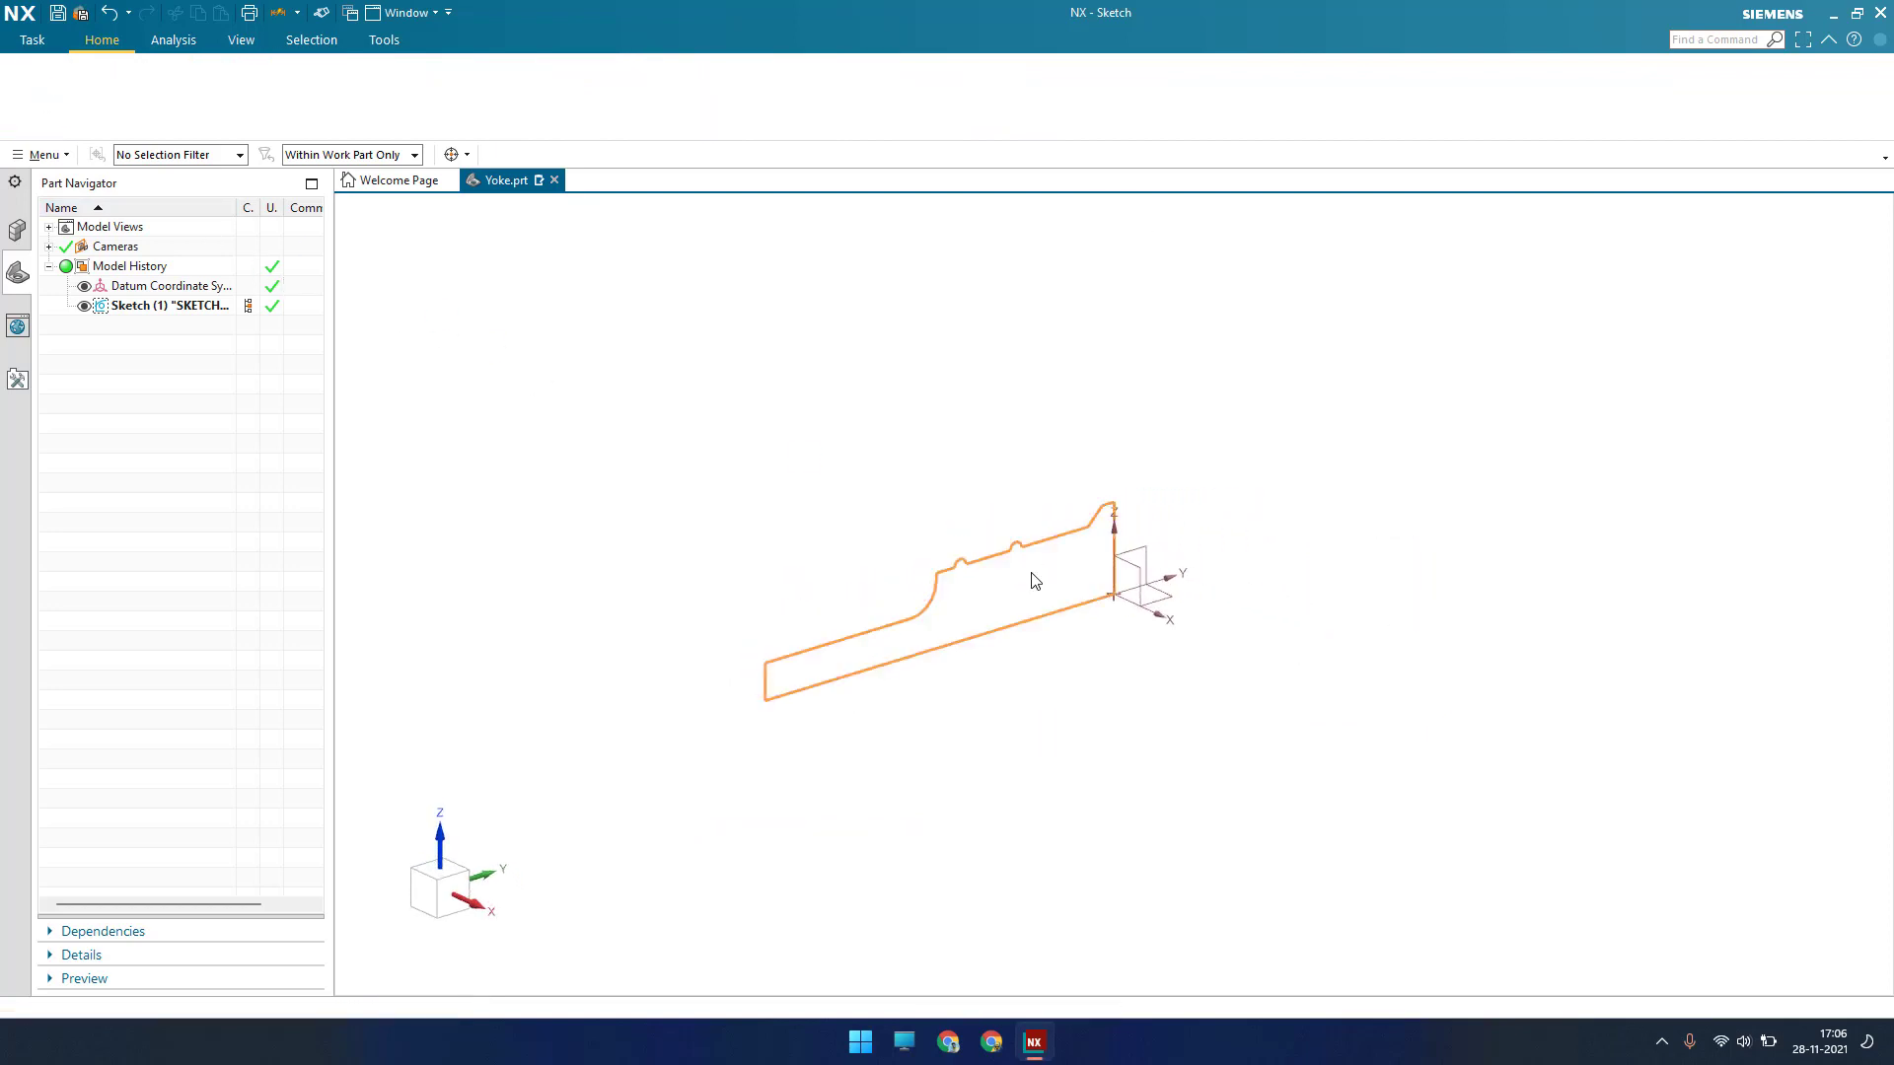
# Revolve the sketched half-profile through 360° about the Y direction, with the axis passing through the profile's long bottom line
pyautogui.scroll(1, 1031, 572)
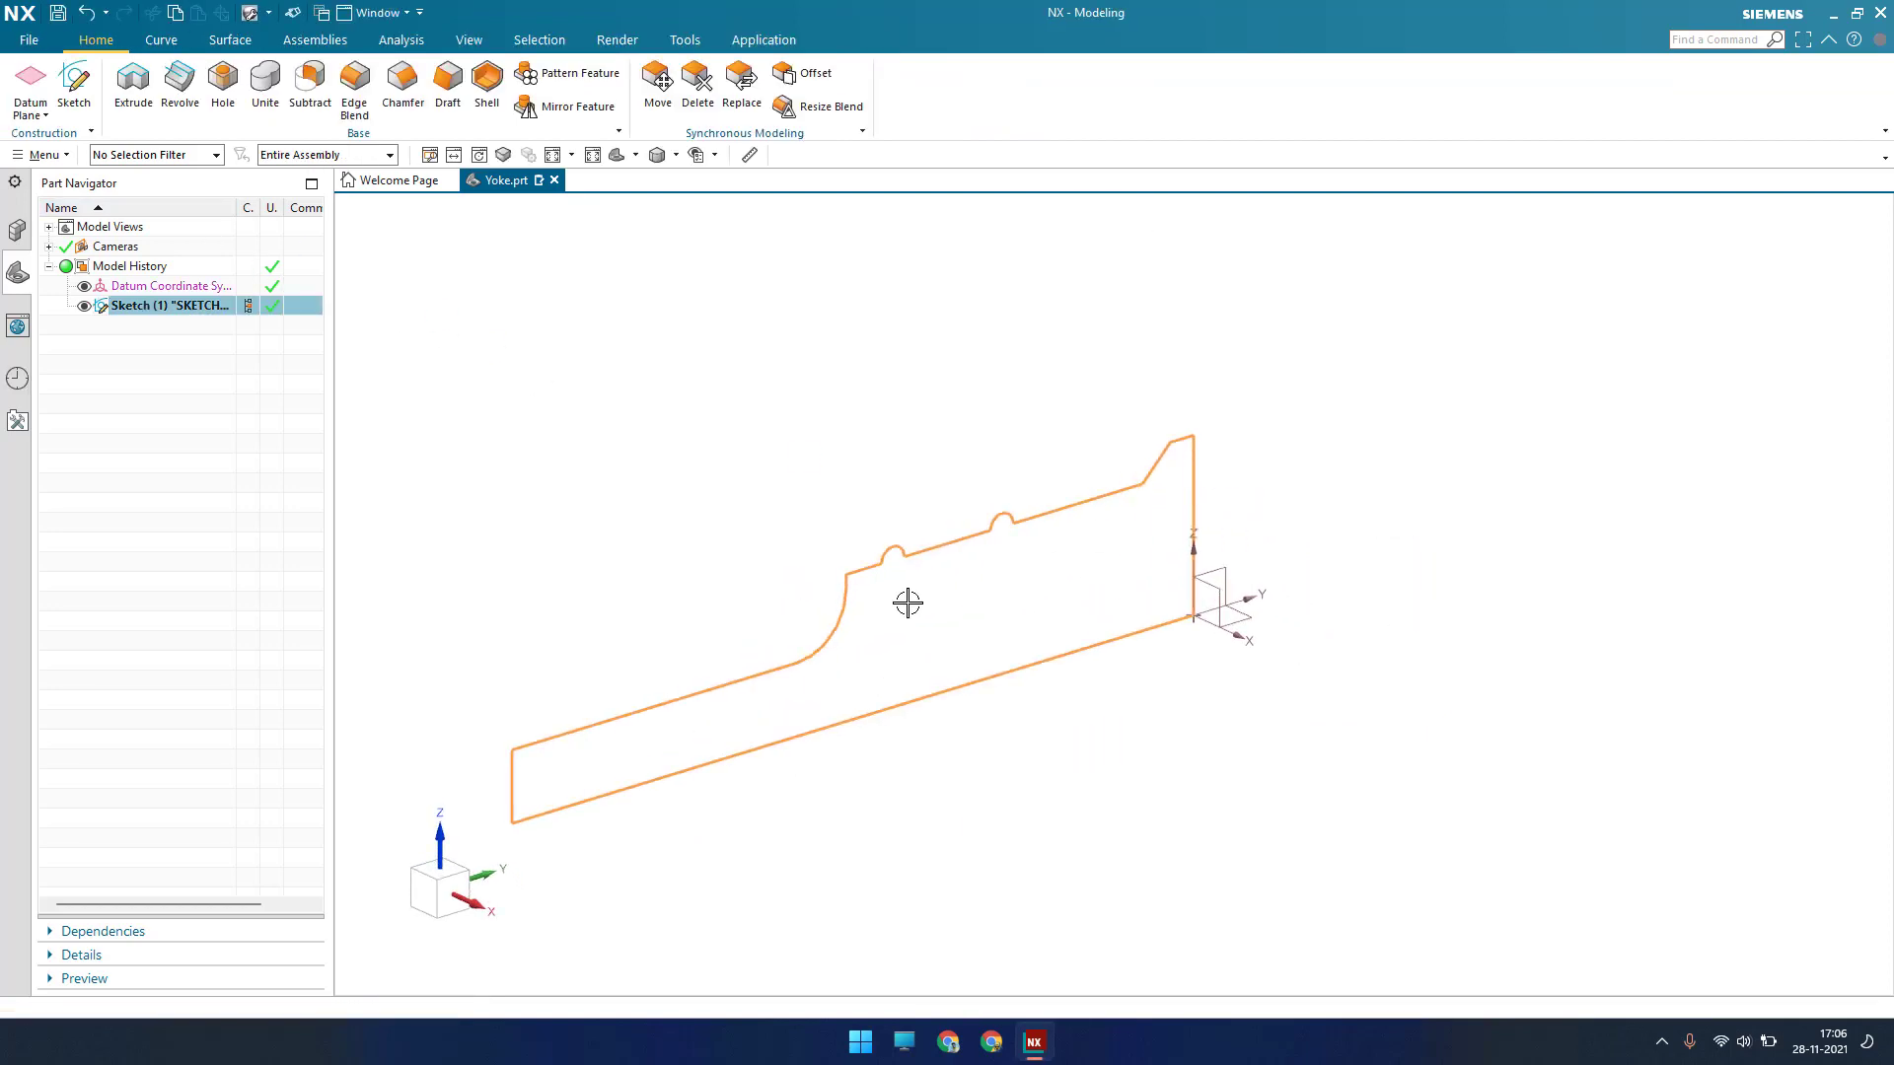
pyautogui.click(180, 83)
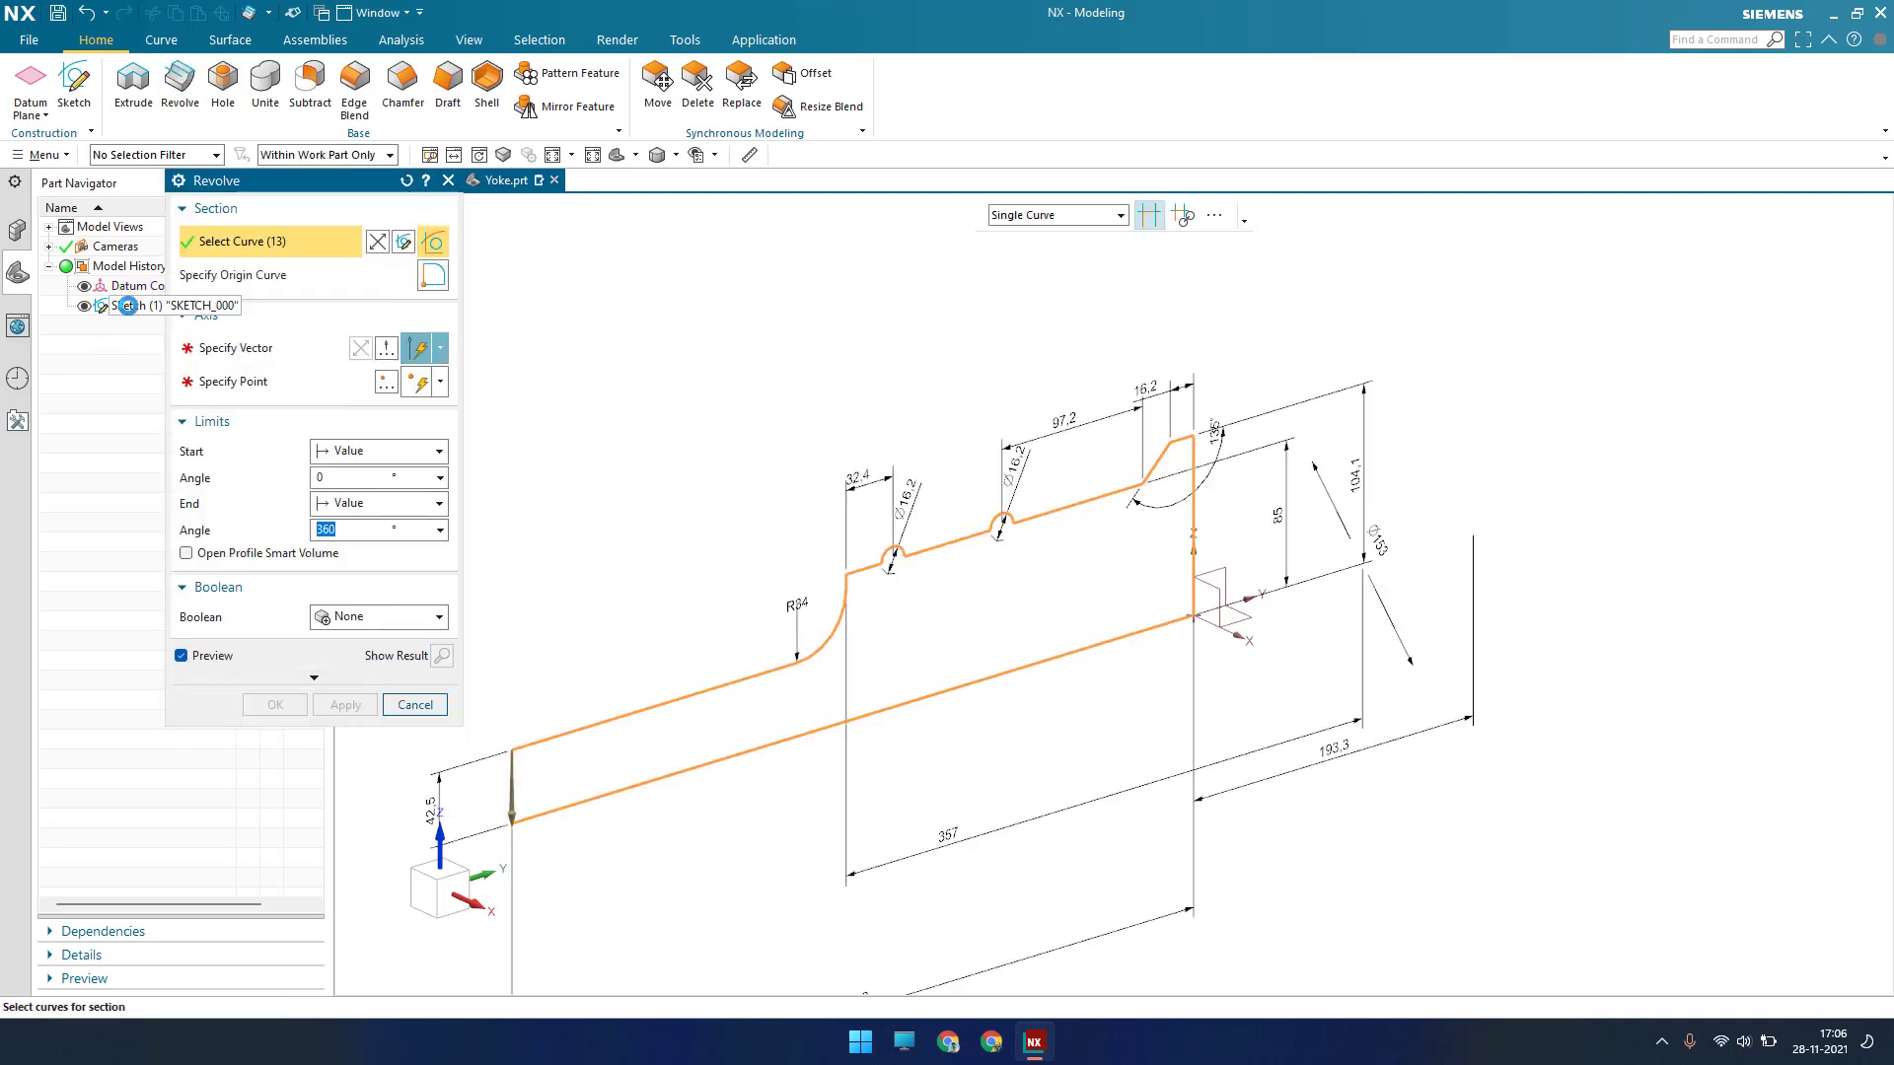
pyautogui.click(237, 349)
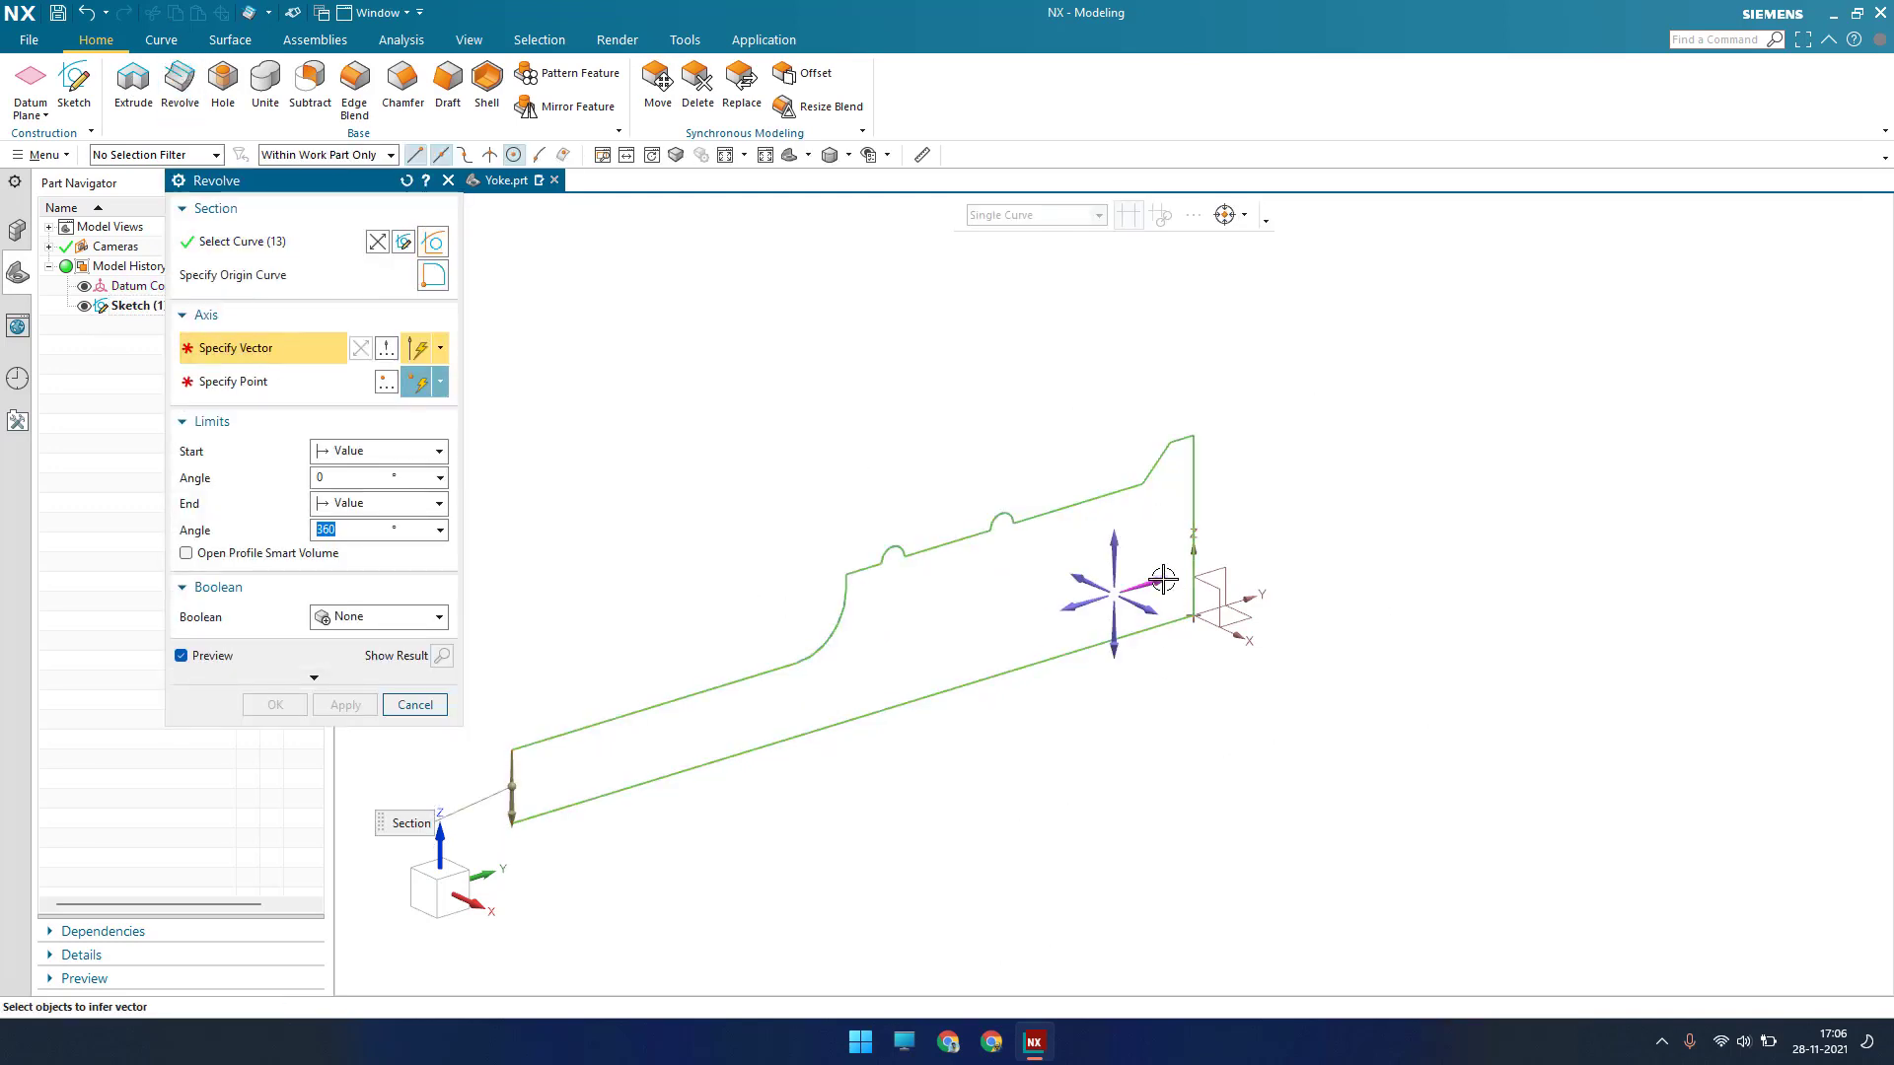
pyautogui.click(1191, 617)
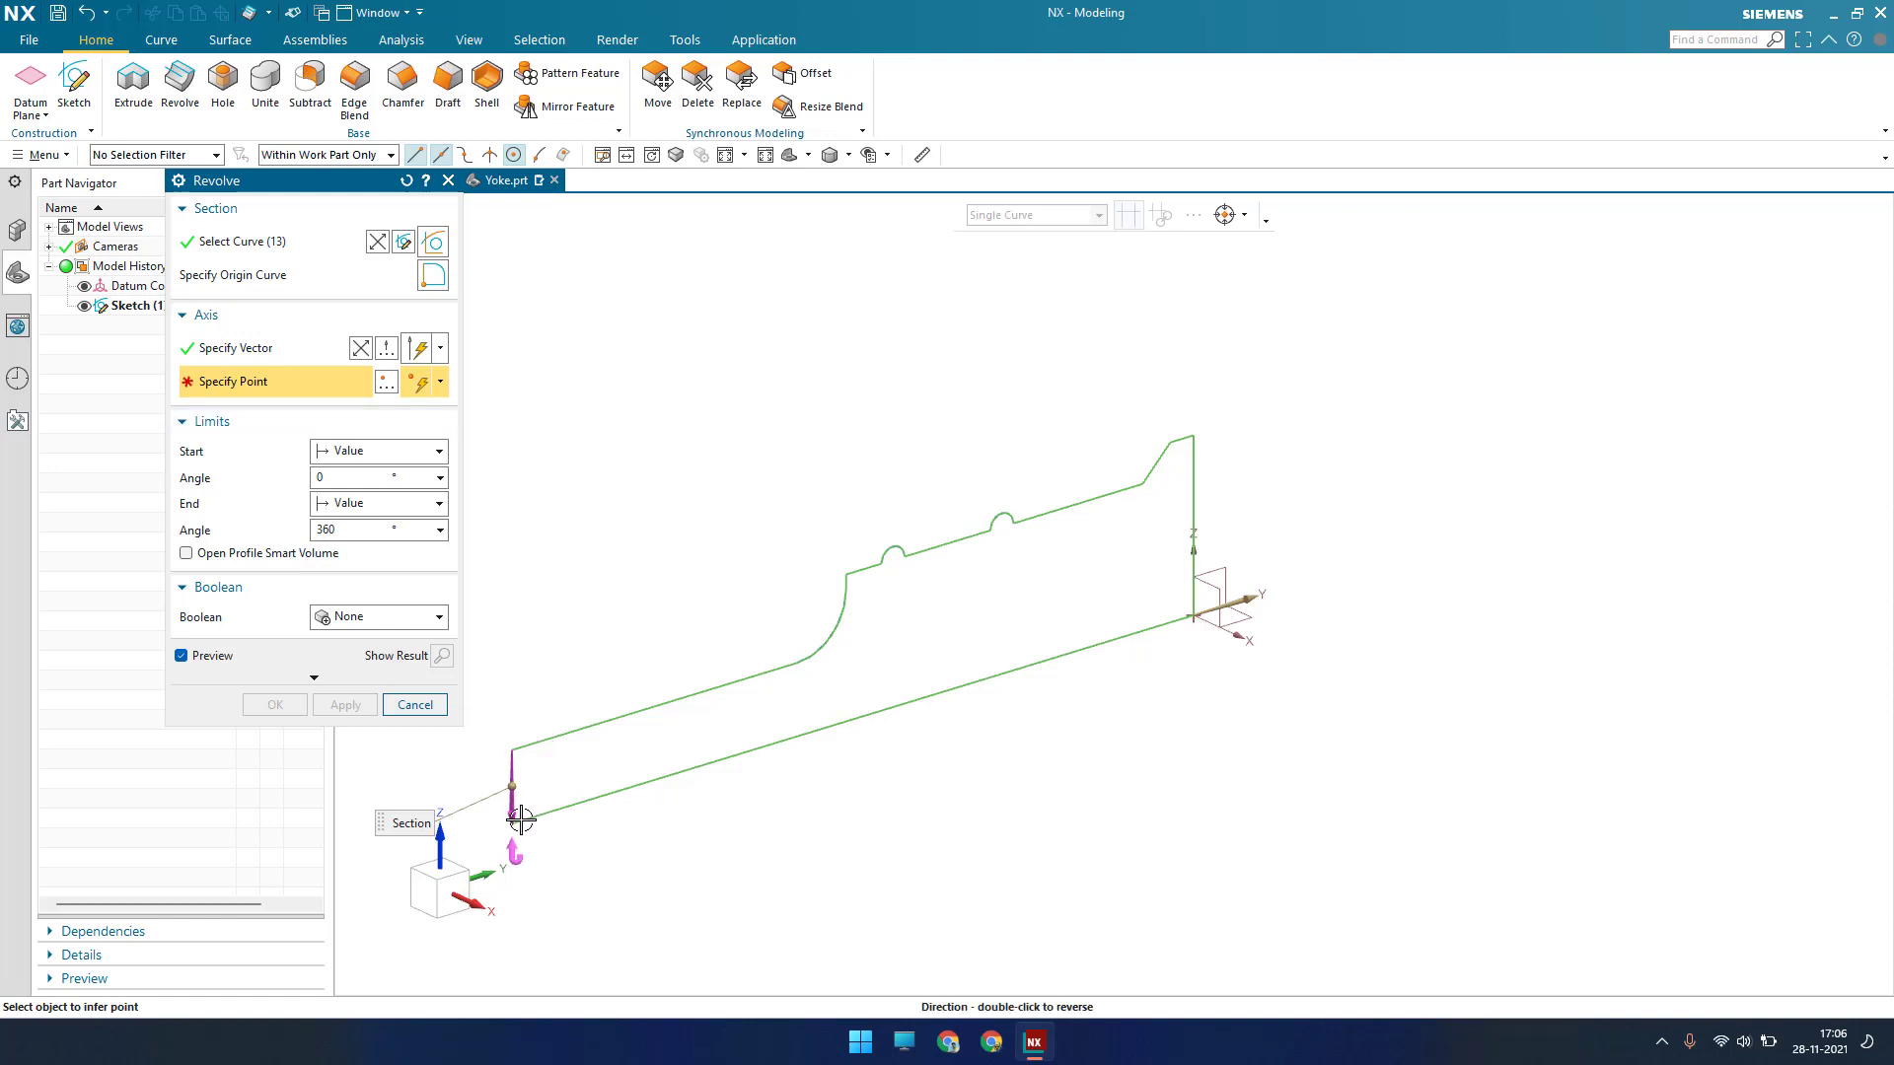
pyautogui.click(852, 720)
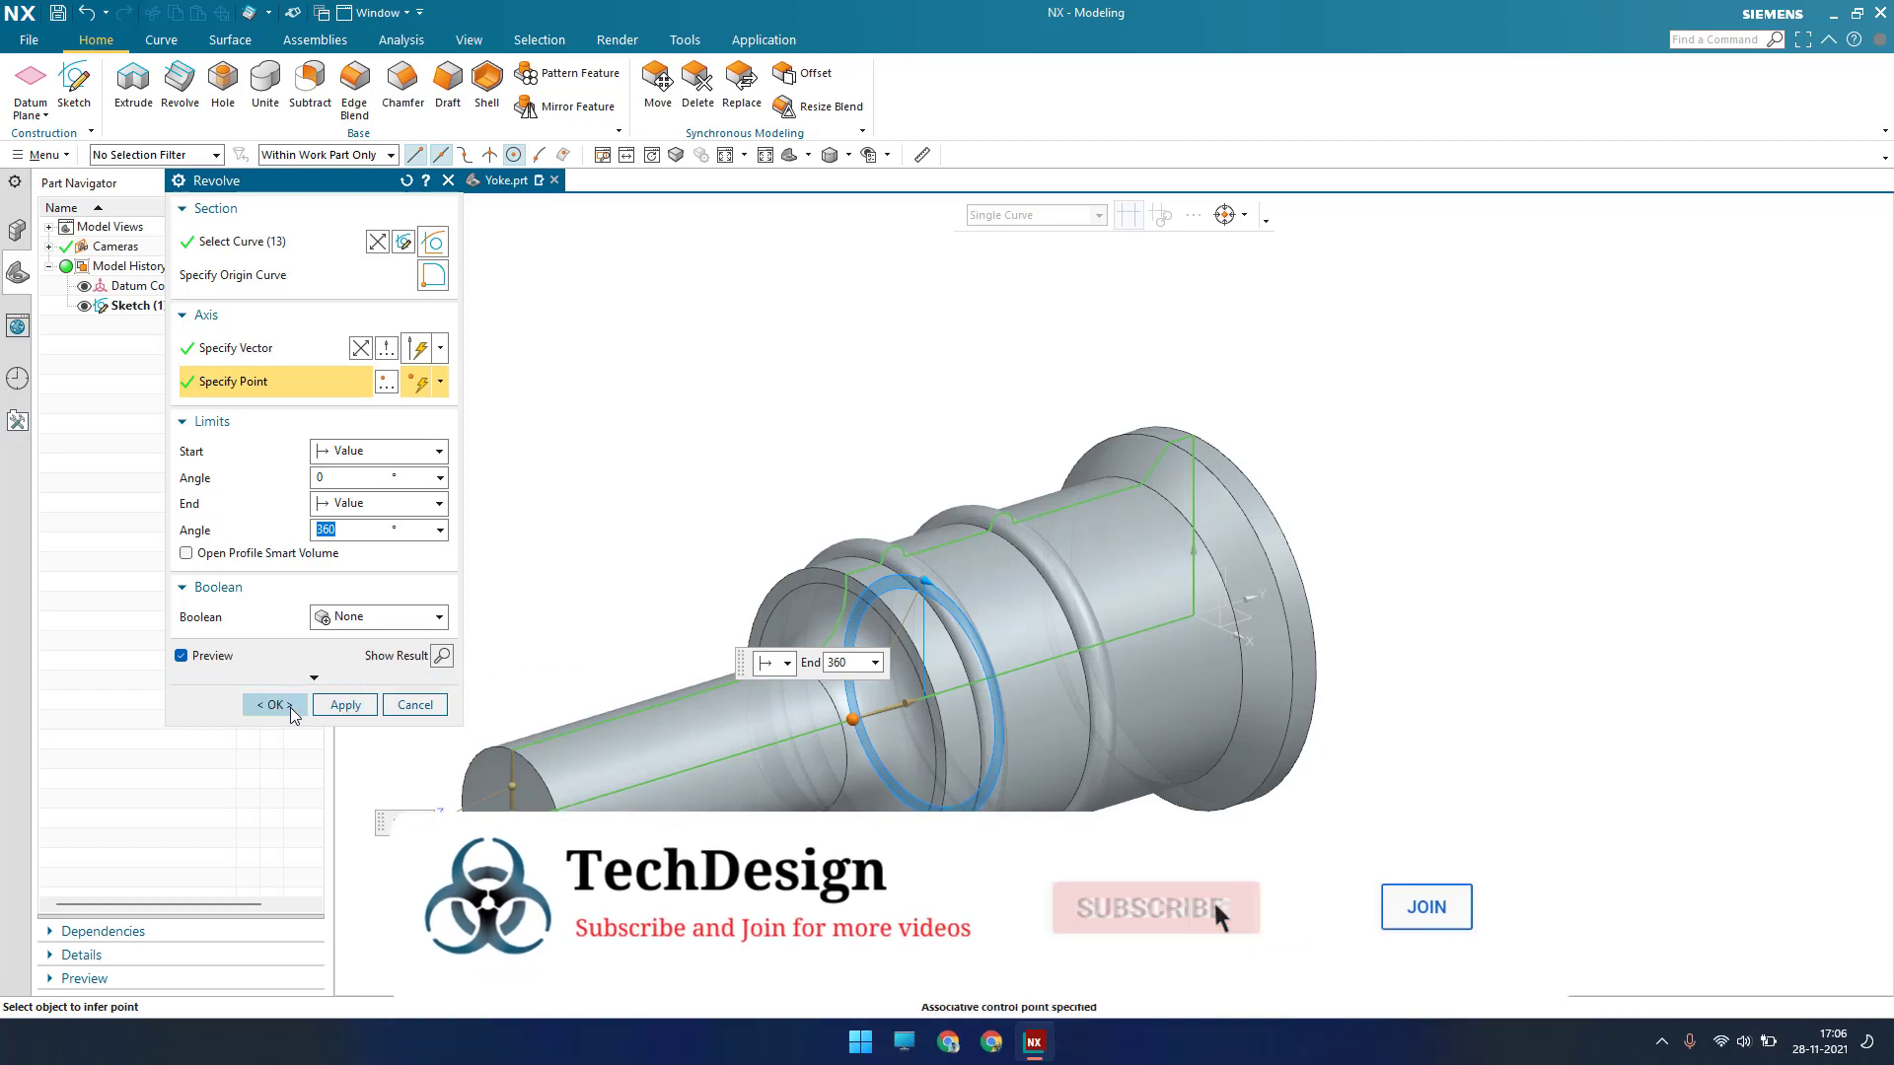
pyautogui.click(276, 705)
# Start a new sketch on the YZ datum plane at the flanged end of the revolved body
pyautogui.moveTo(730, 557); pyautogui.dragTo(865, 582, button='middle')
pyautogui.scroll(2, 865, 584)
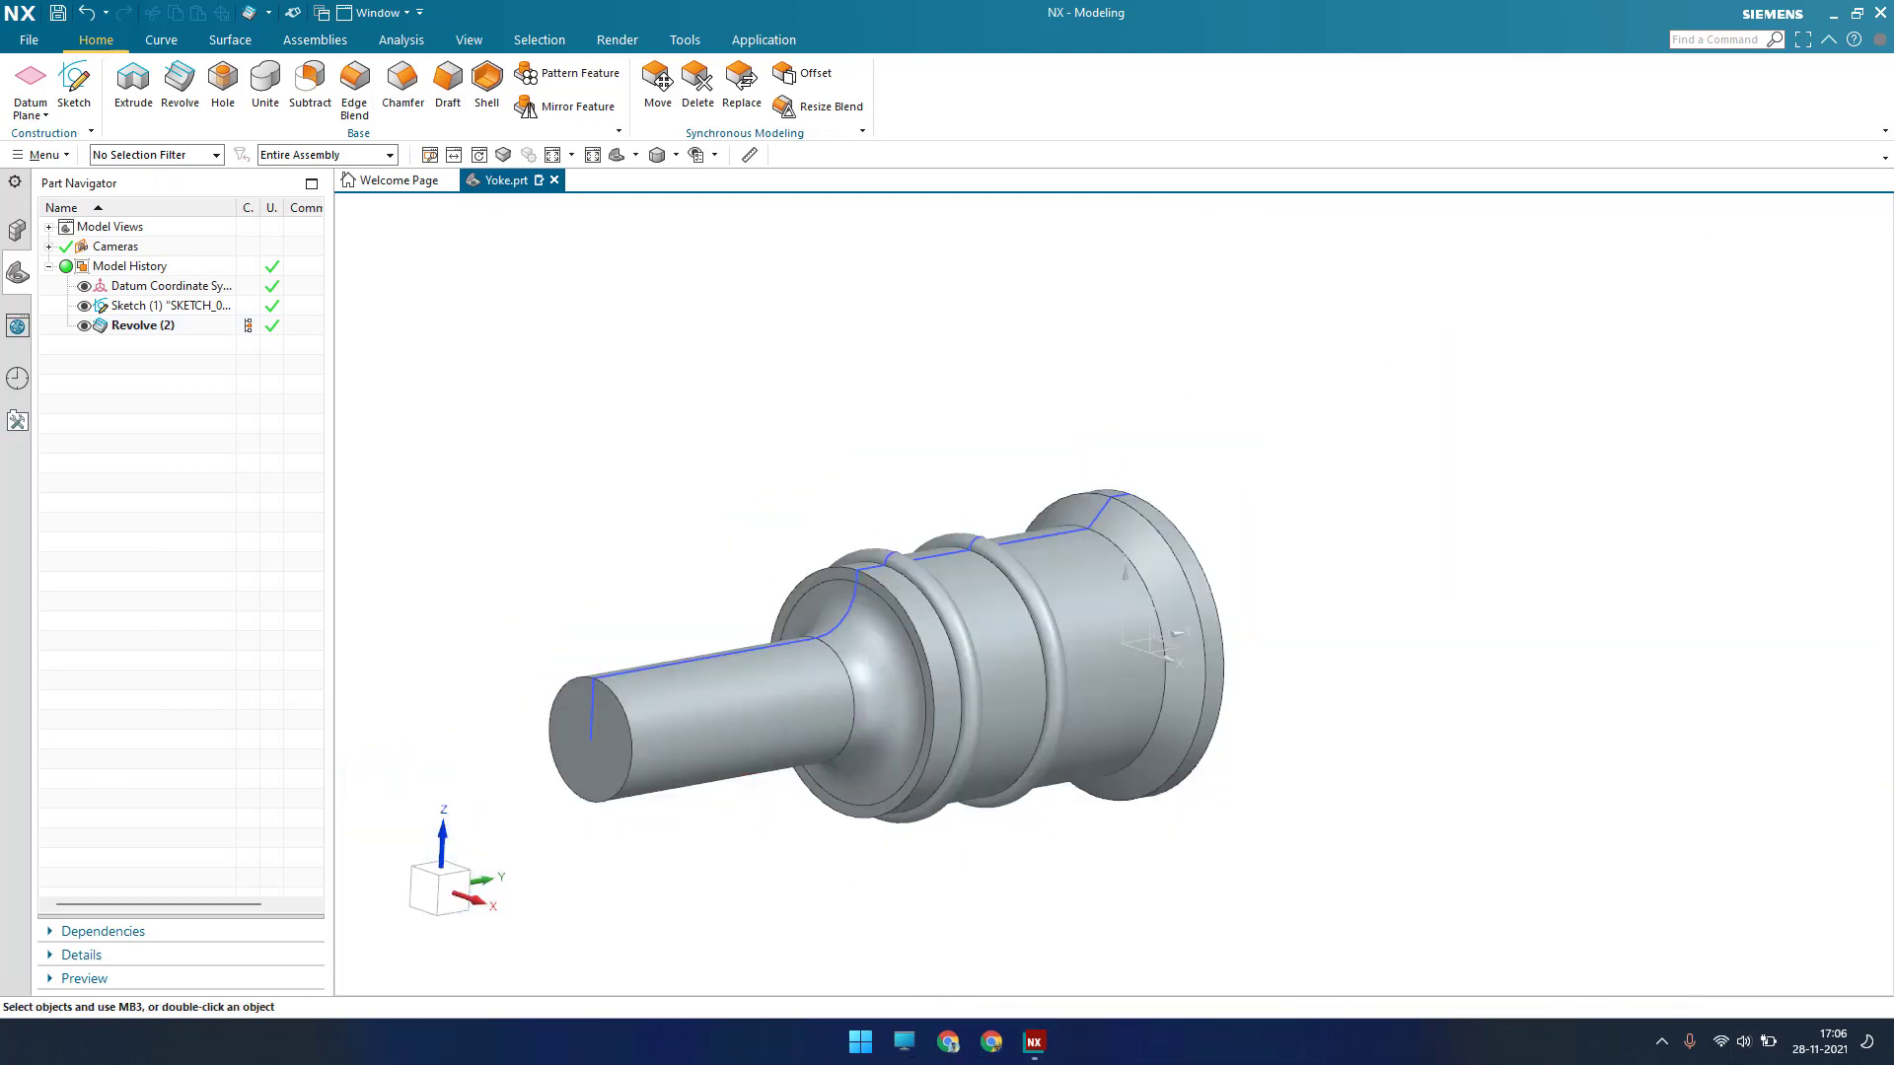
pyautogui.moveTo(1328, 697); pyautogui.dragTo(1210, 661, button='middle')
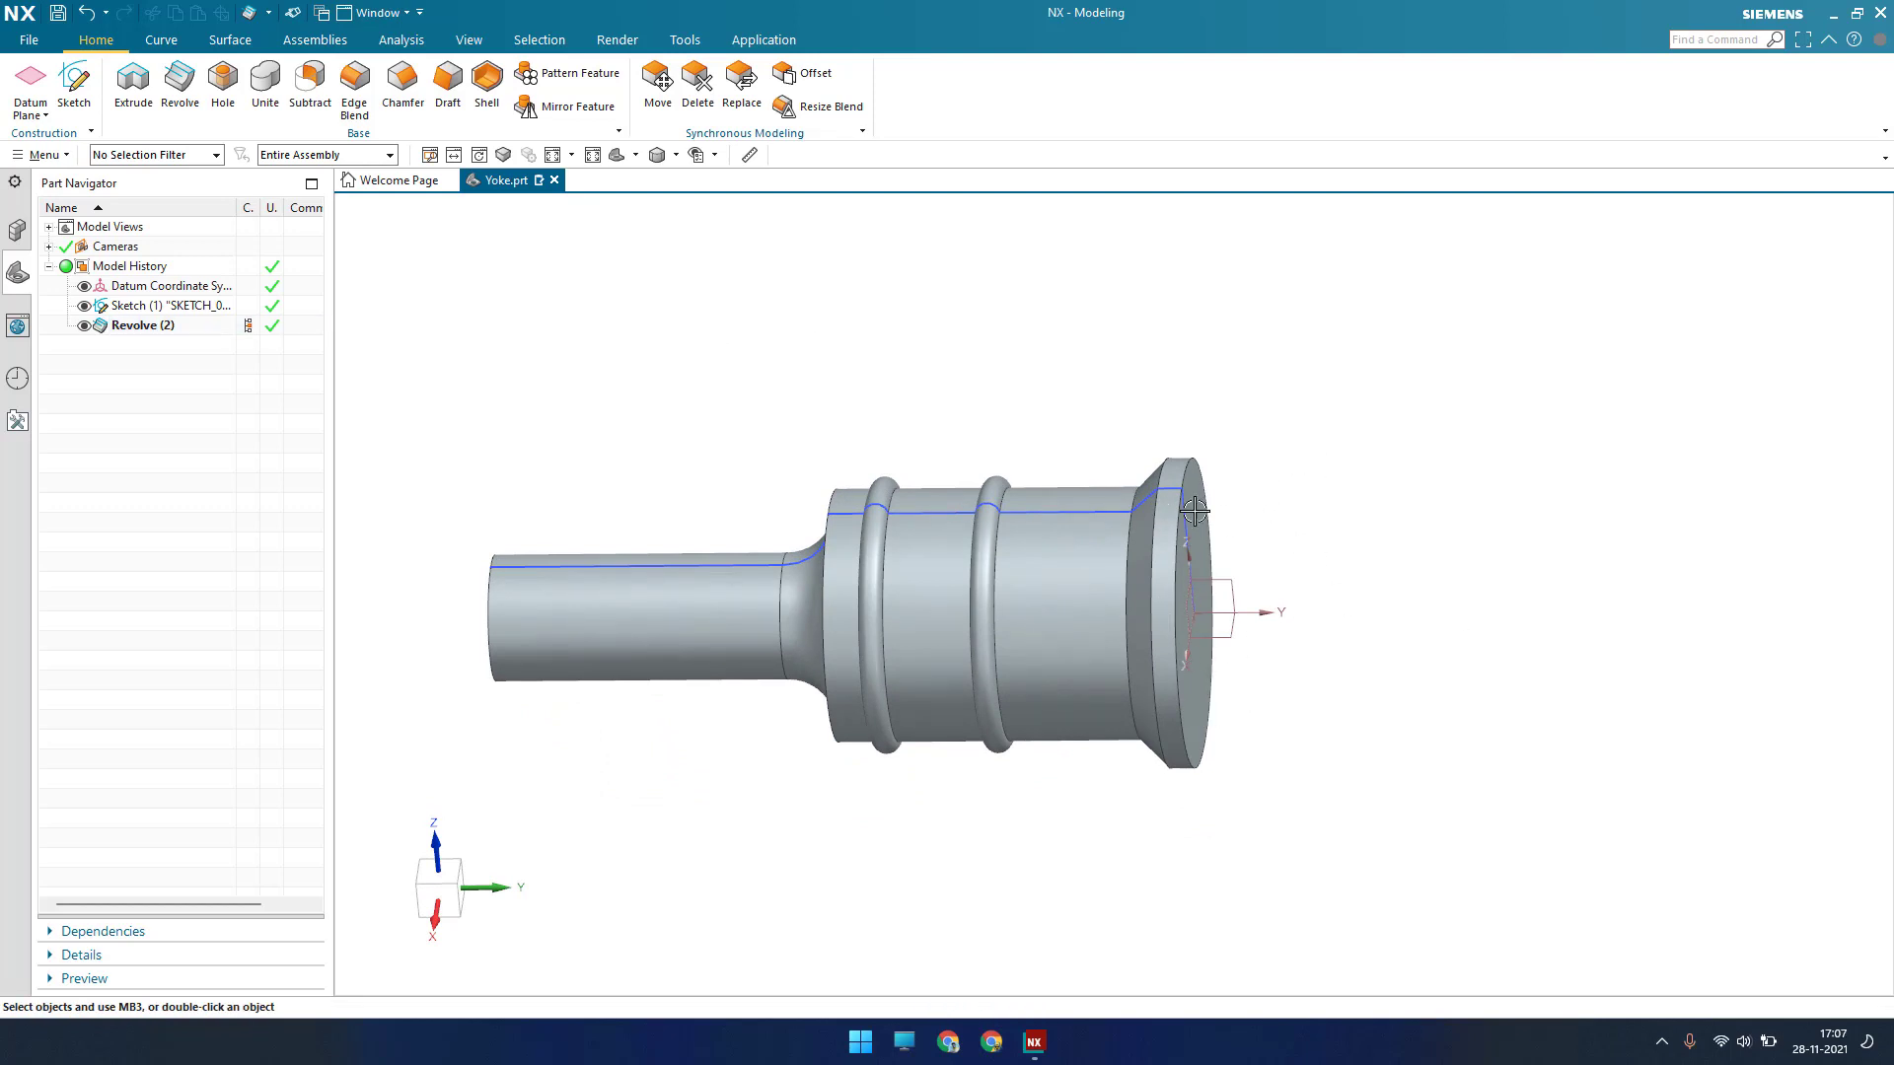
pyautogui.click(71, 89)
pyautogui.click(1234, 595)
pyautogui.middleClick(1450, 536)
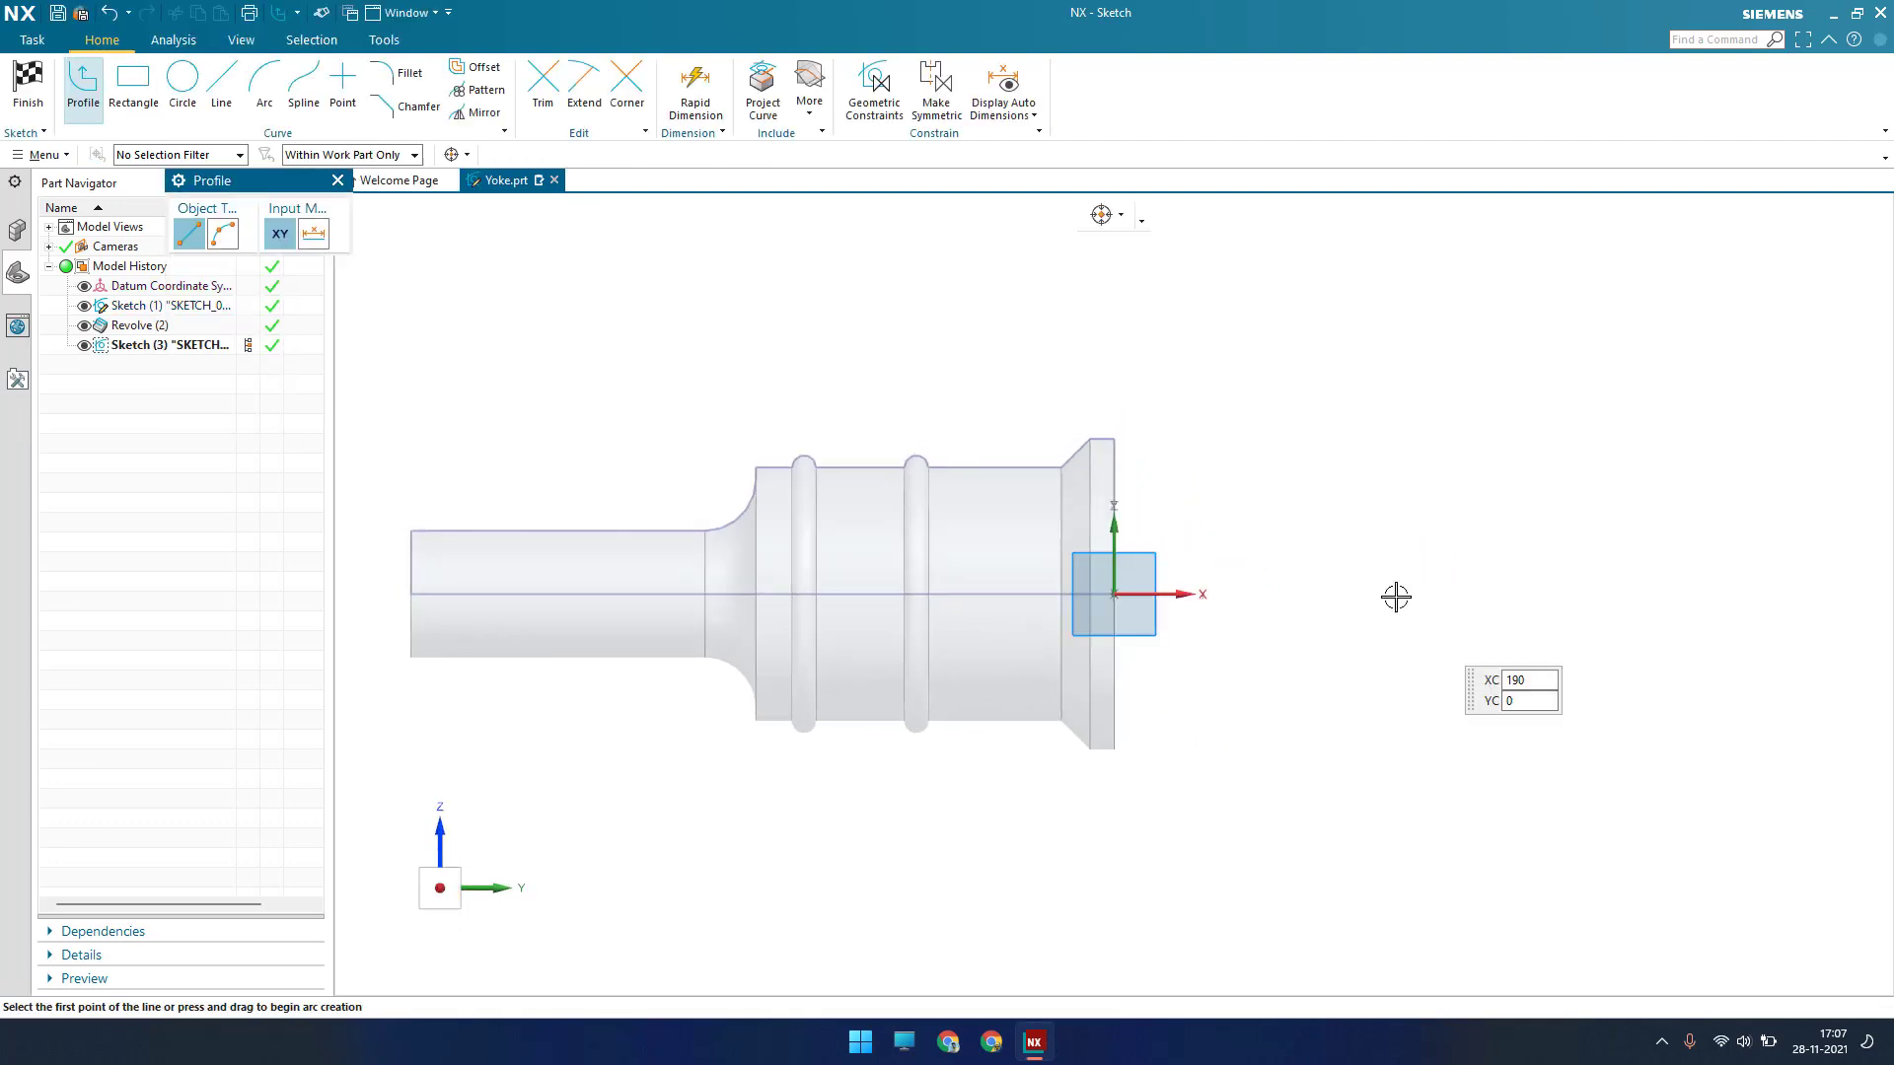
# Draw two lines one above the other, below and beyond the flange face, and constrain the lower line to be horizontal
pyautogui.scroll(3, 1199, 630)
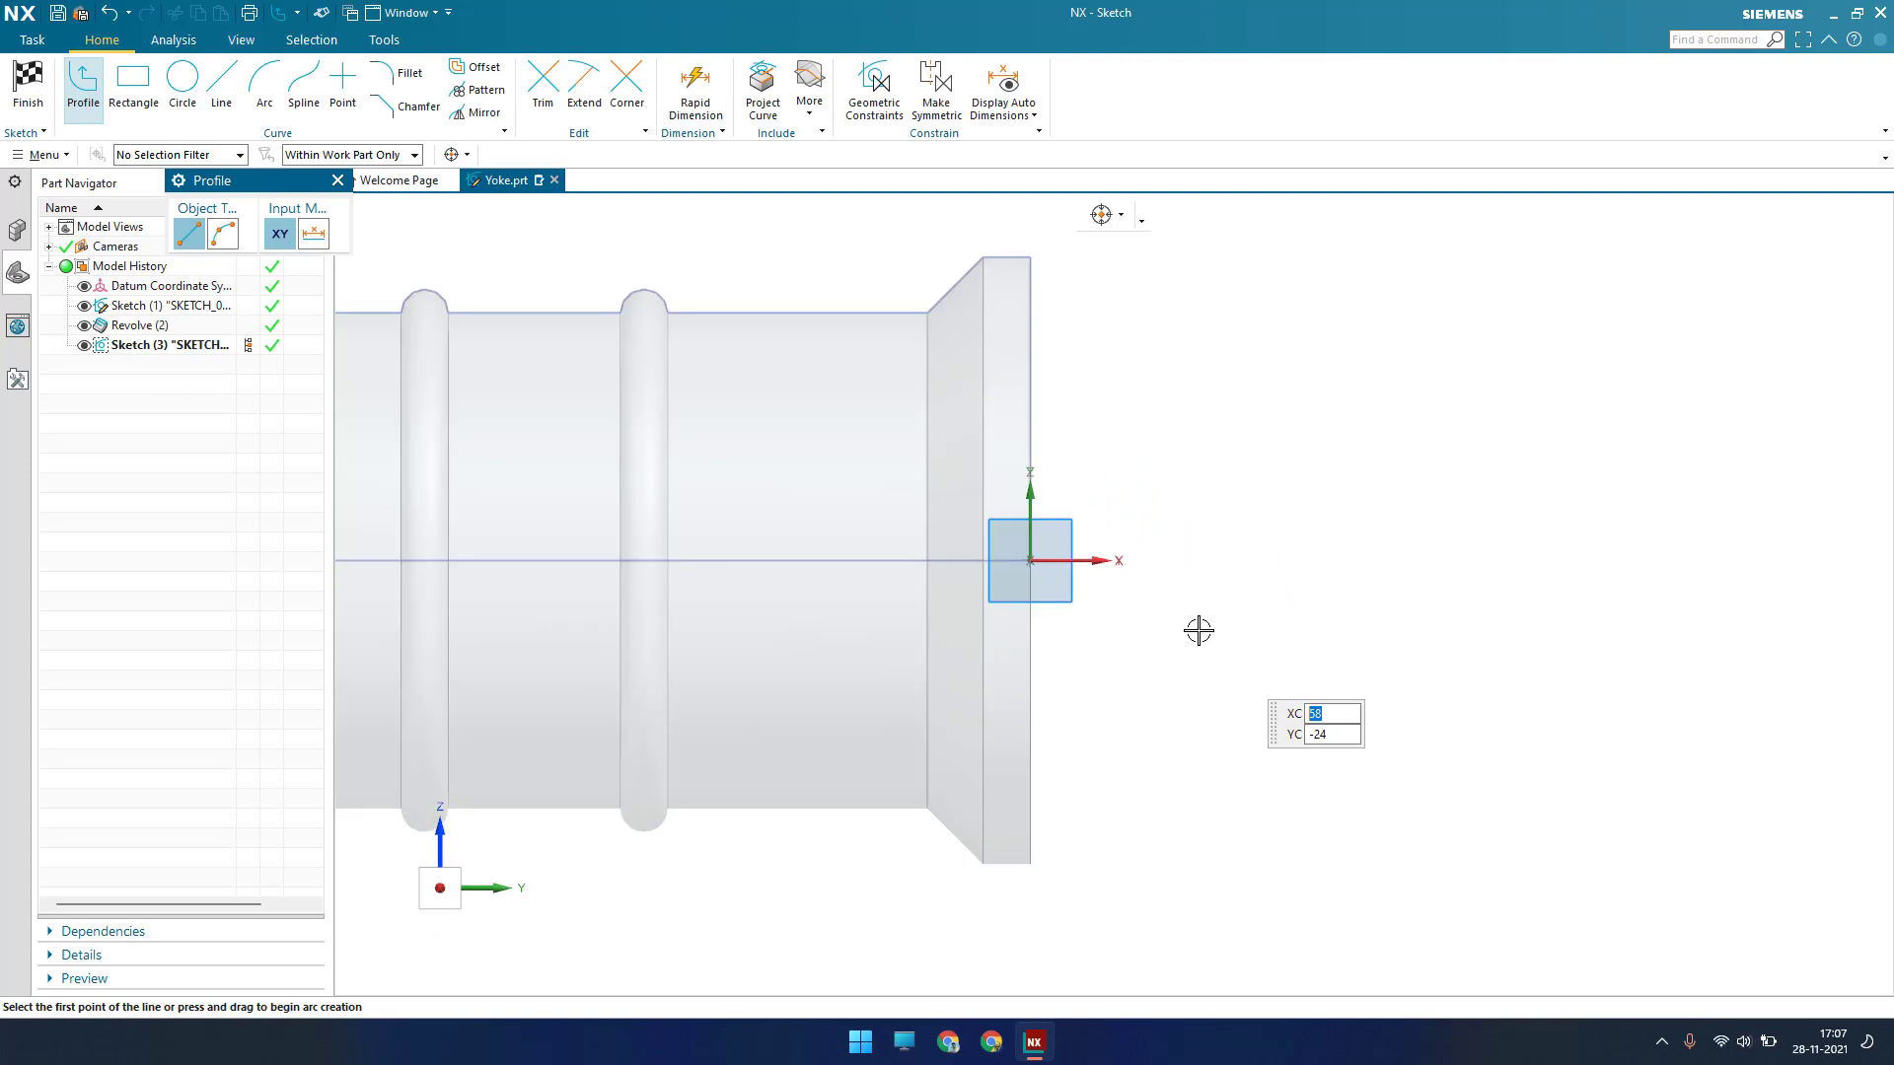
pyautogui.scroll(-1, 1180, 646)
pyautogui.keyDown('shift'); pyautogui.moveTo(1179, 651); pyautogui.dragTo(965, 540, button='middle'); pyautogui.keyUp('shift')
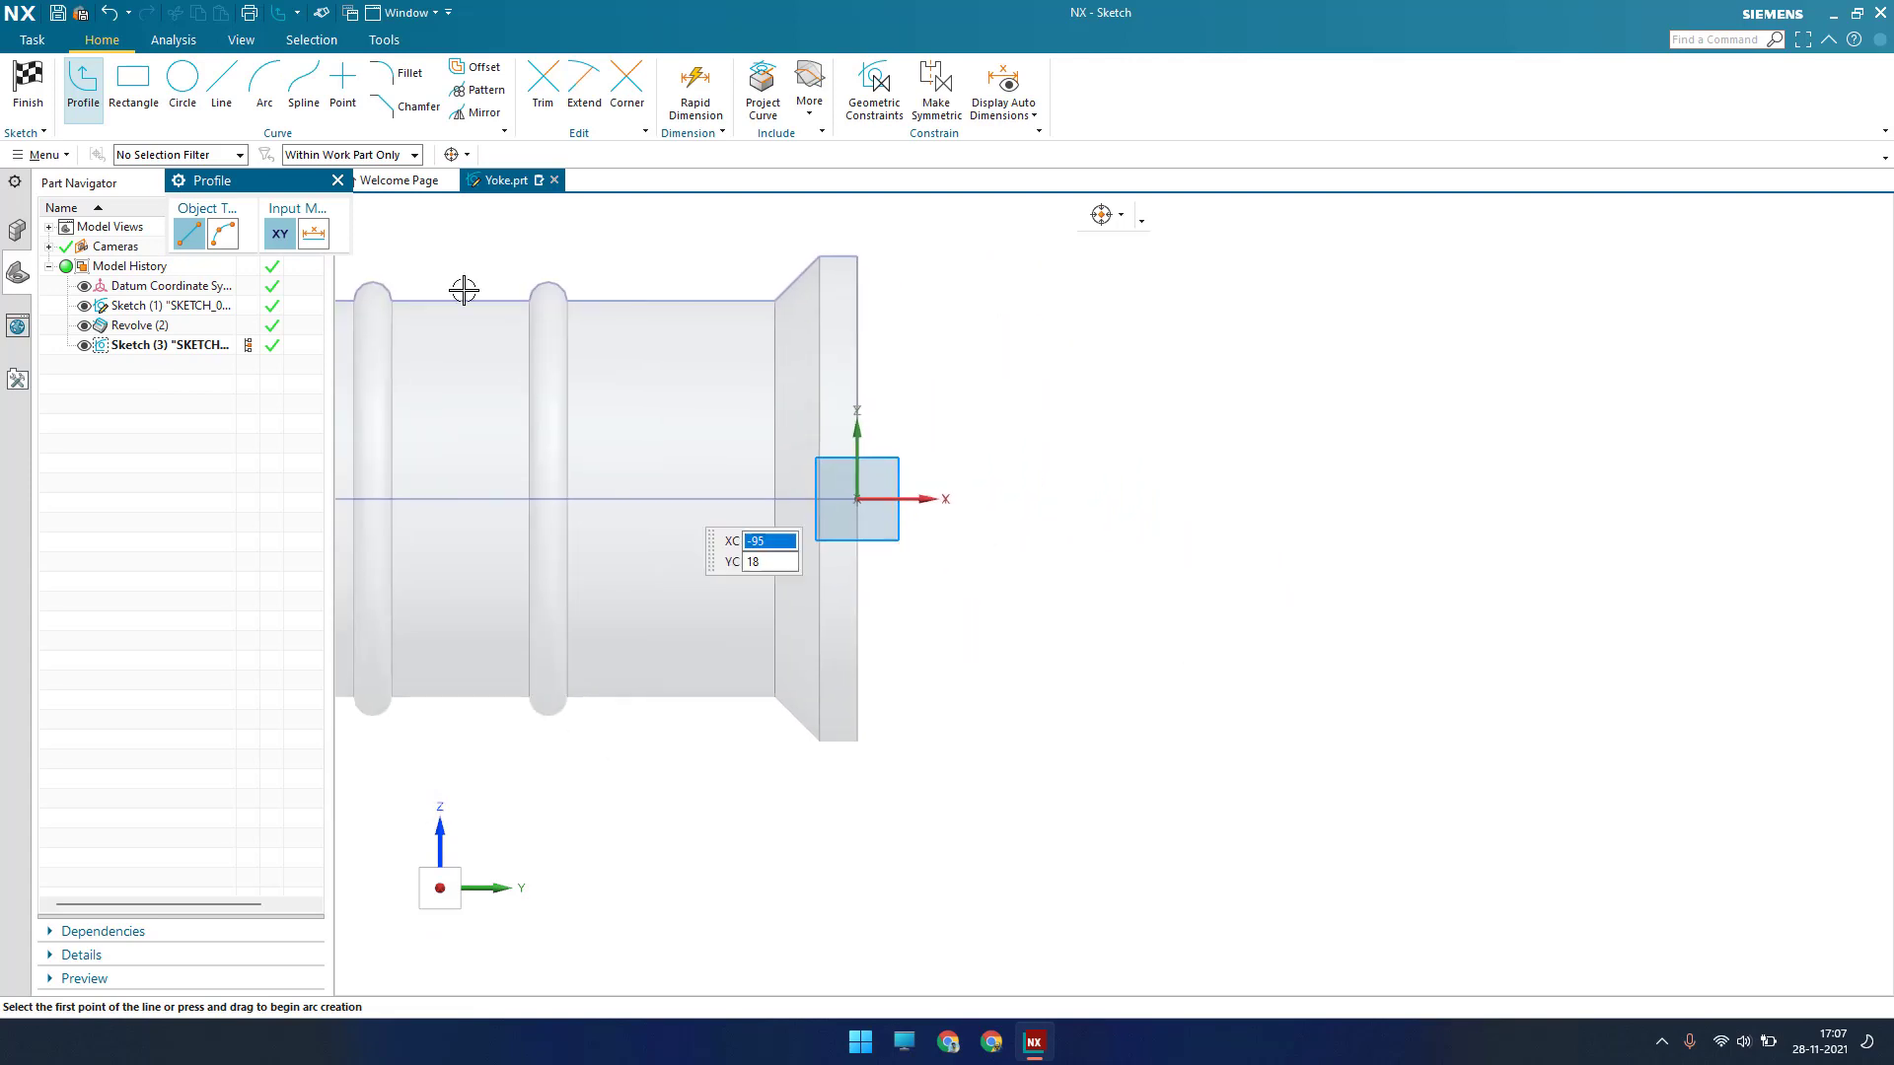
pyautogui.click(219, 96)
pyautogui.click(932, 708)
pyautogui.click(1188, 708)
pyautogui.click(935, 778)
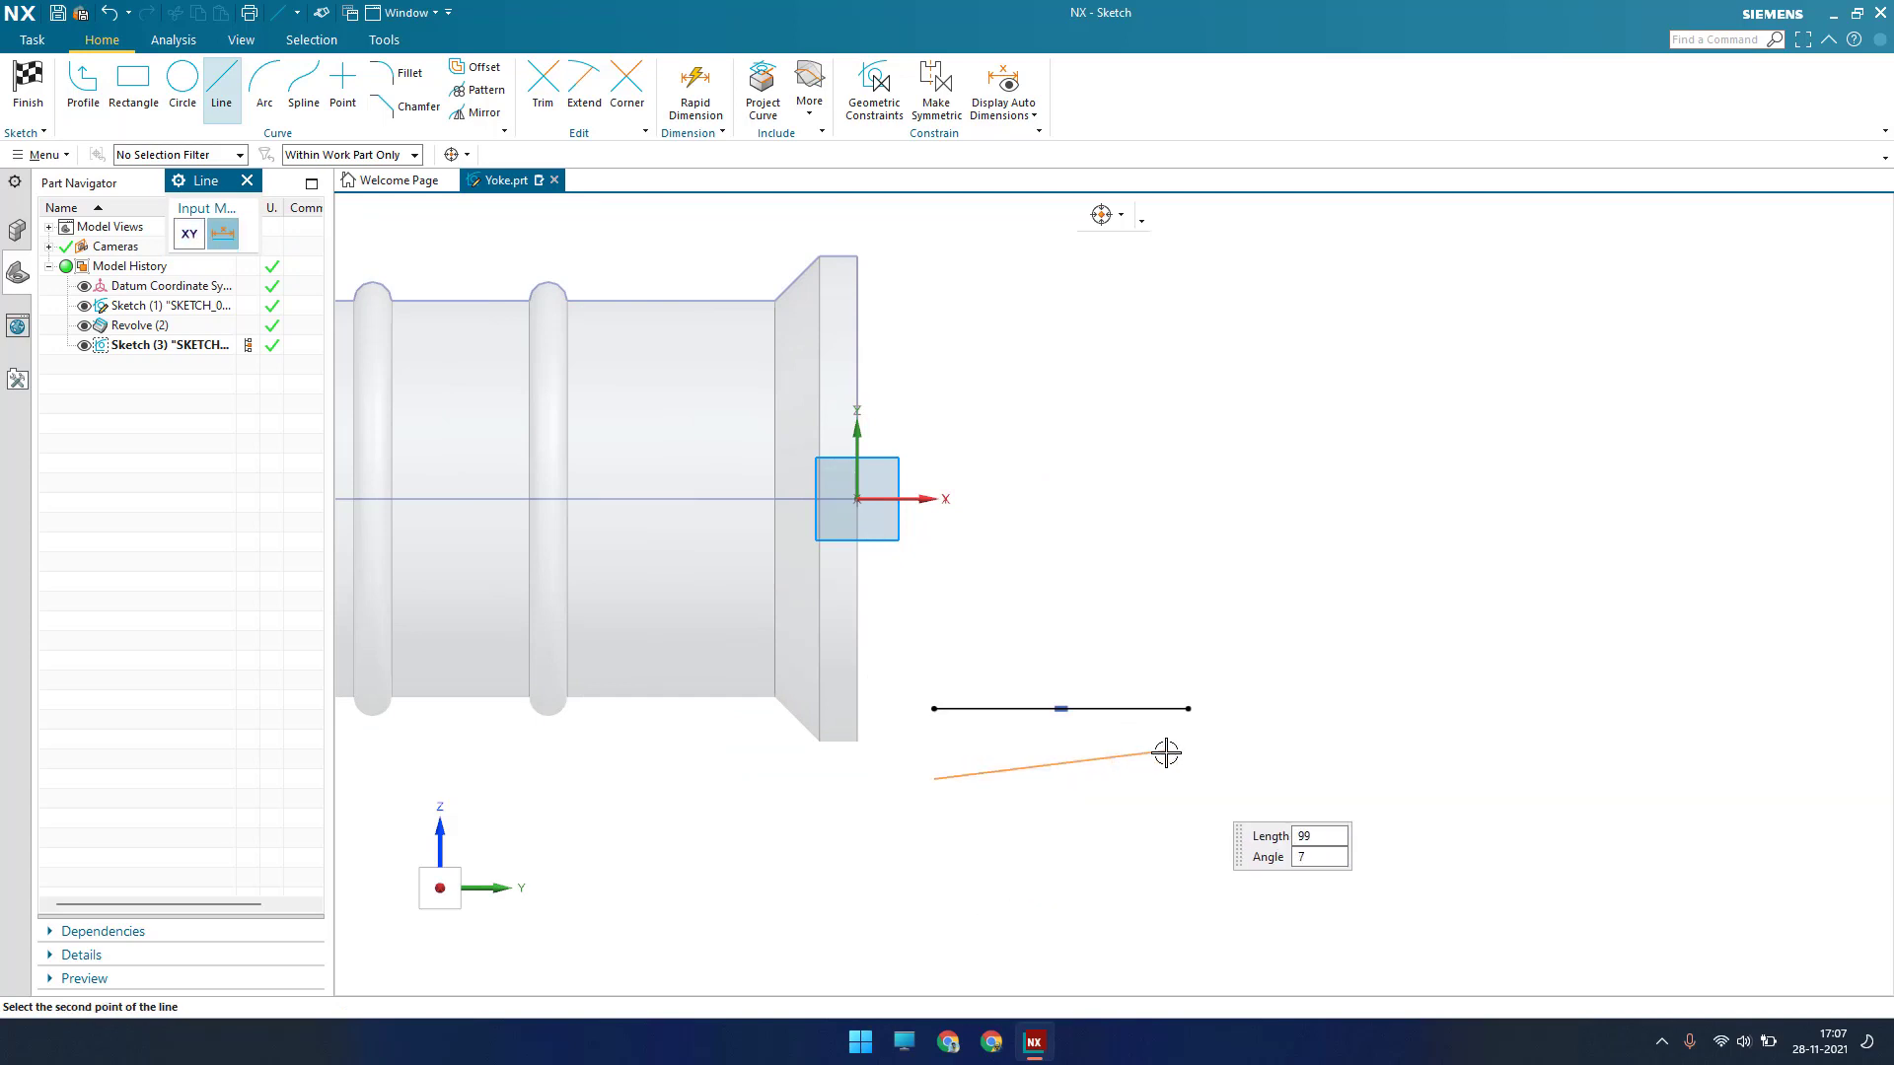
pyautogui.click(1188, 762)
pyautogui.press('Escape')
pyautogui.rightClick(1175, 763)
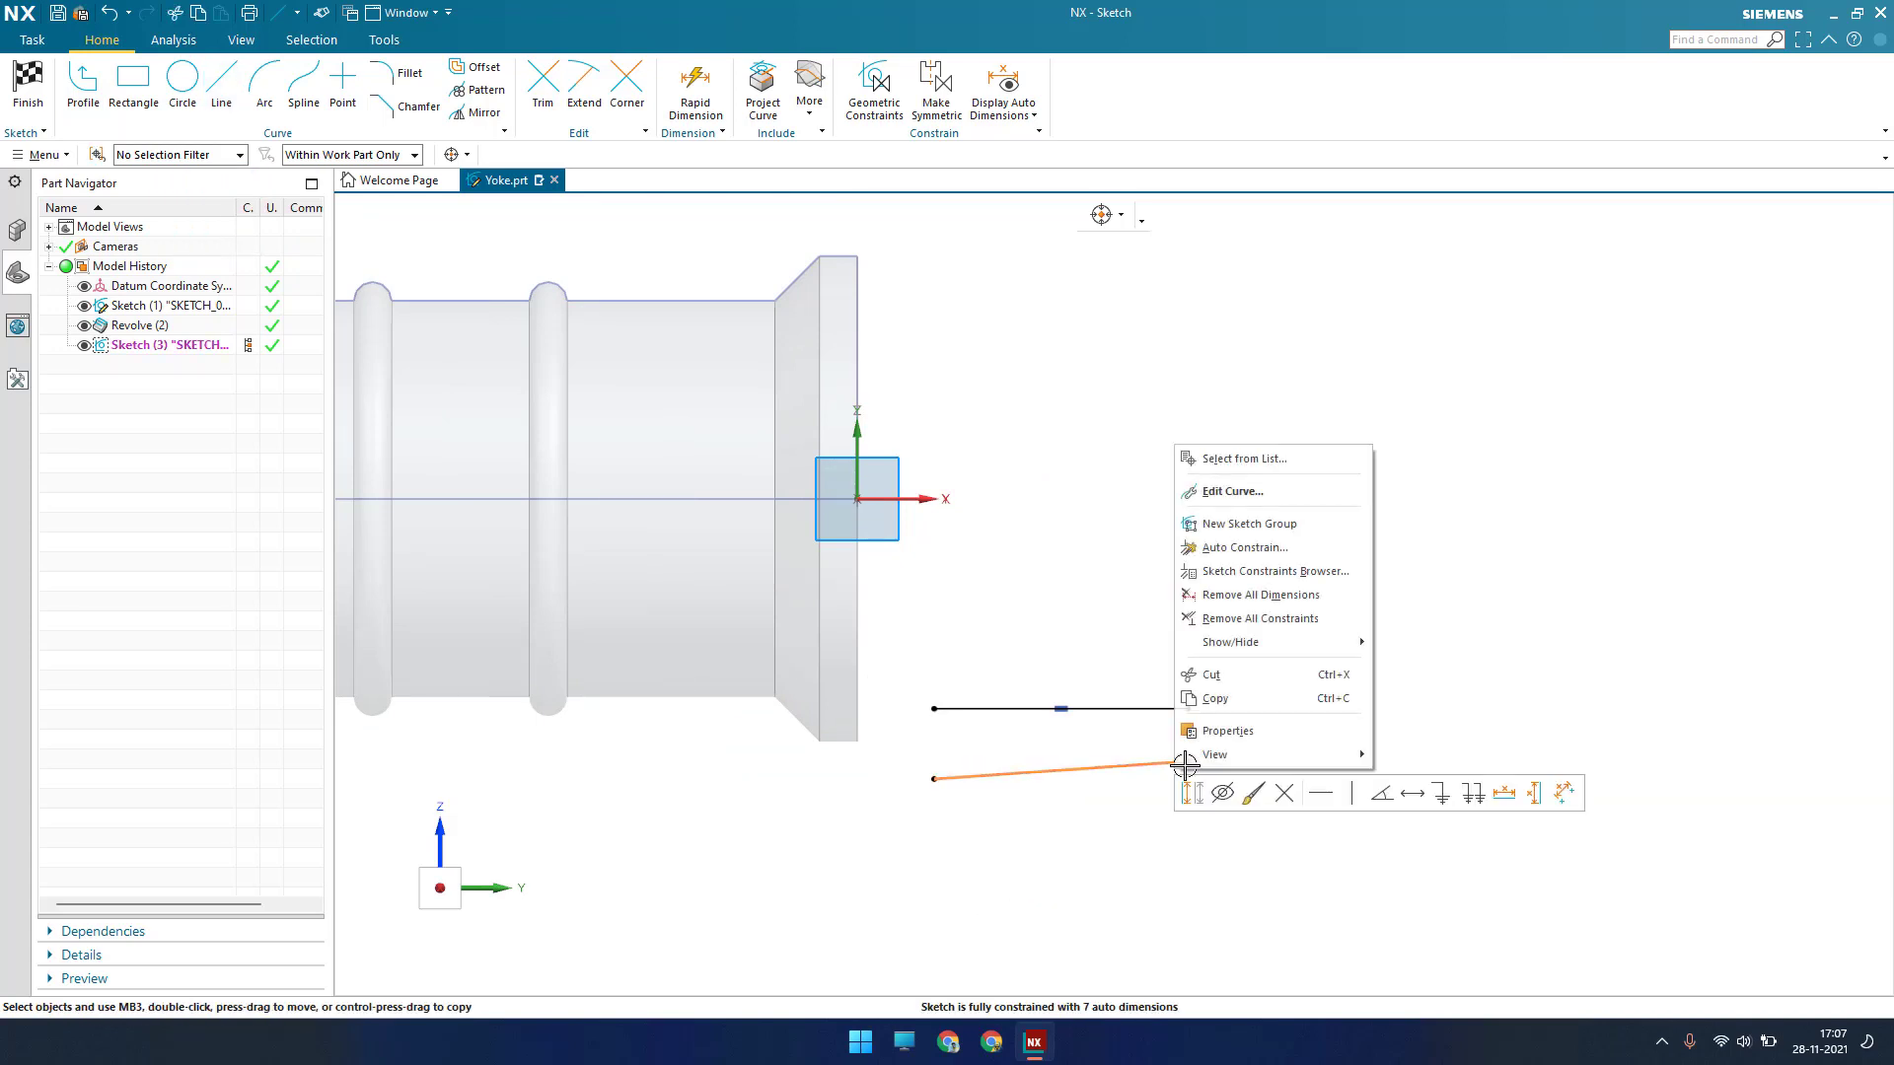
pyautogui.click(1321, 795)
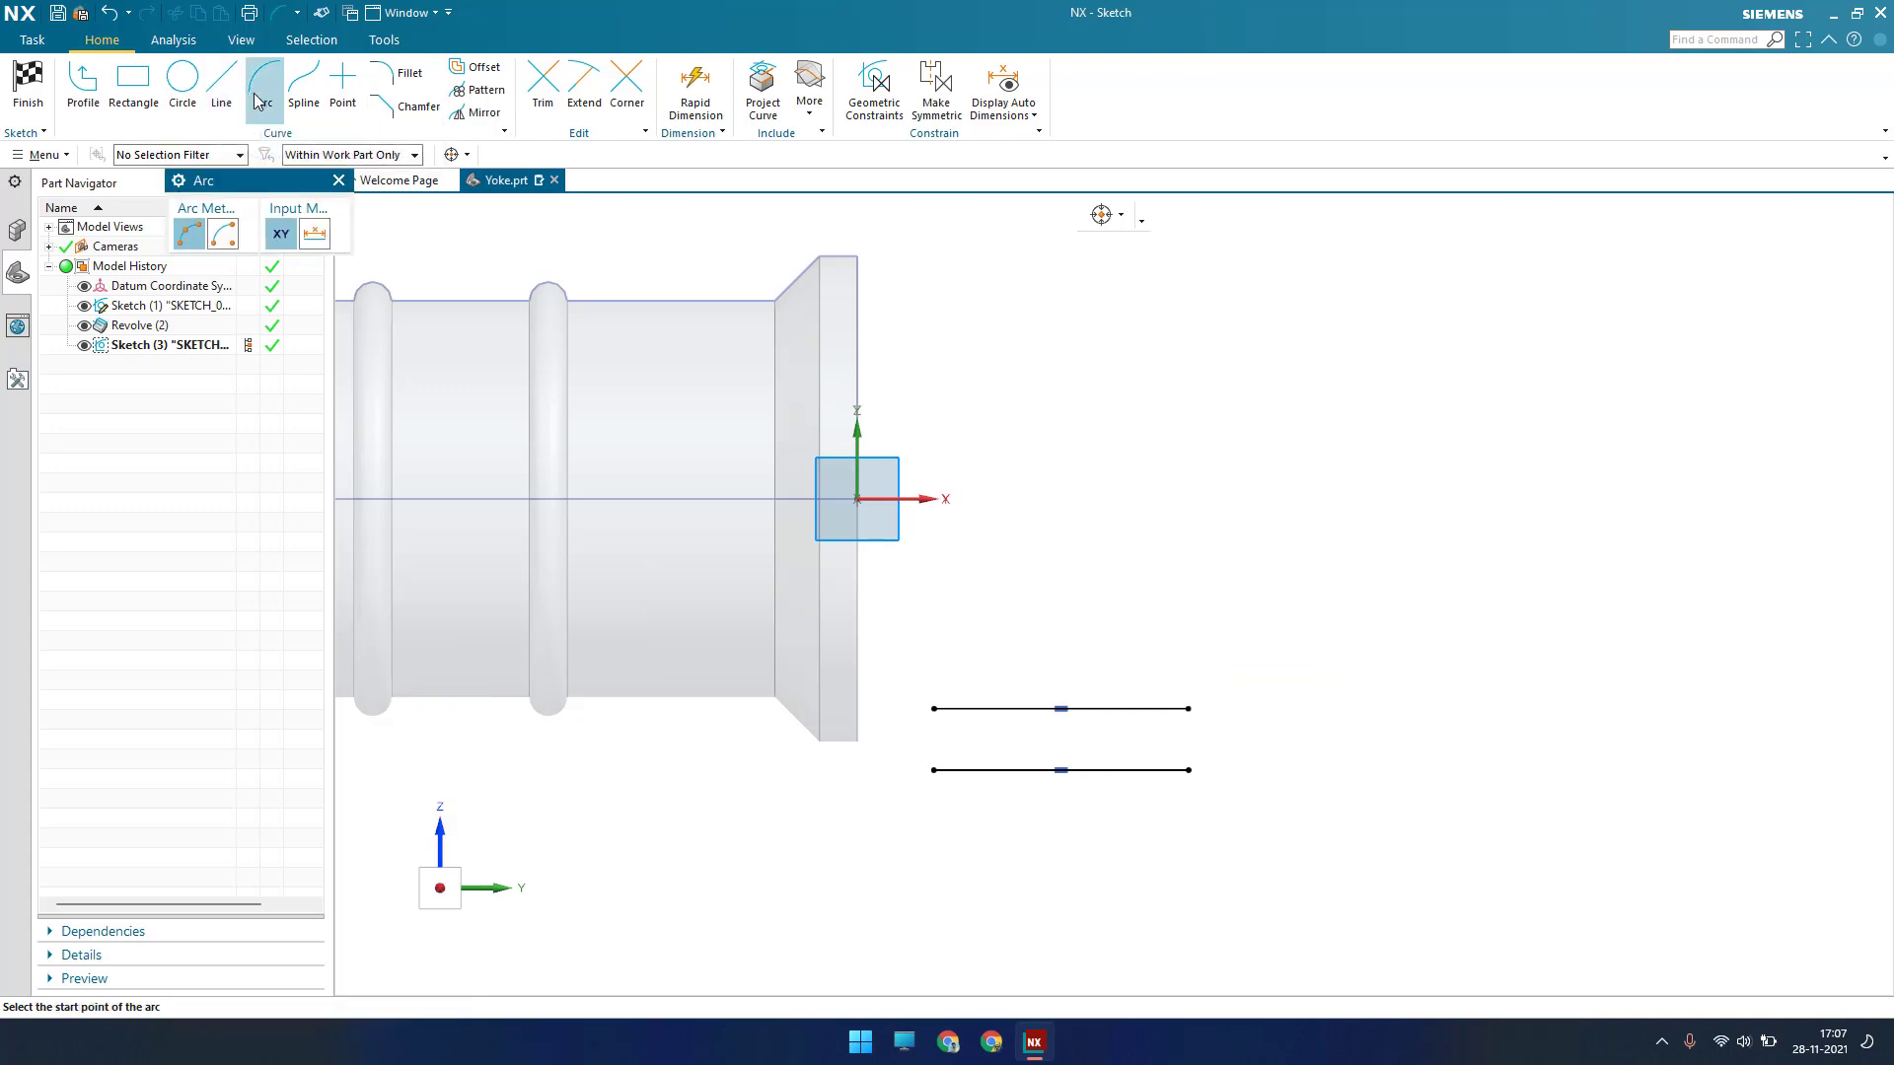
# Draw a shallow three-point arc from each line's left end, rising up and left towards the flange face
pyautogui.scroll(-3, 956, 656)
pyautogui.click(913, 756)
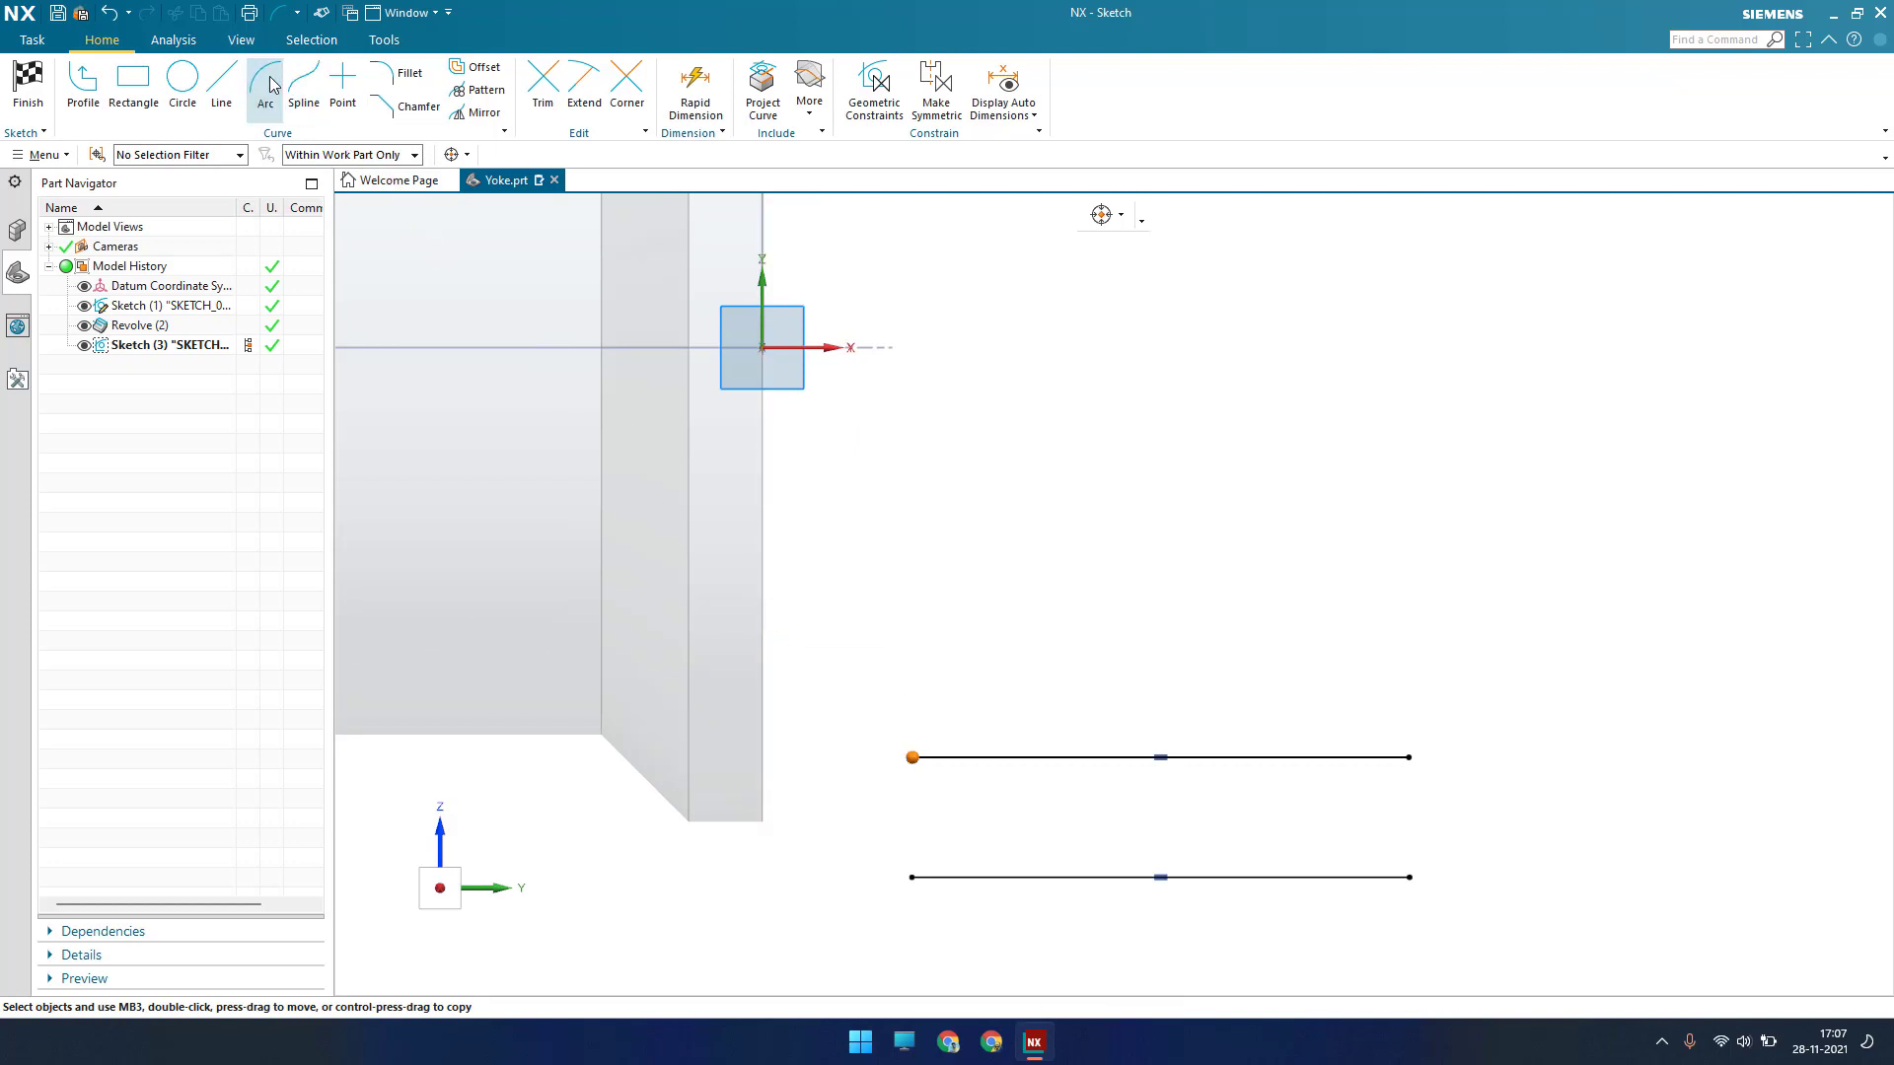
pyautogui.click(912, 758)
pyautogui.click(789, 641)
pyautogui.click(819, 689)
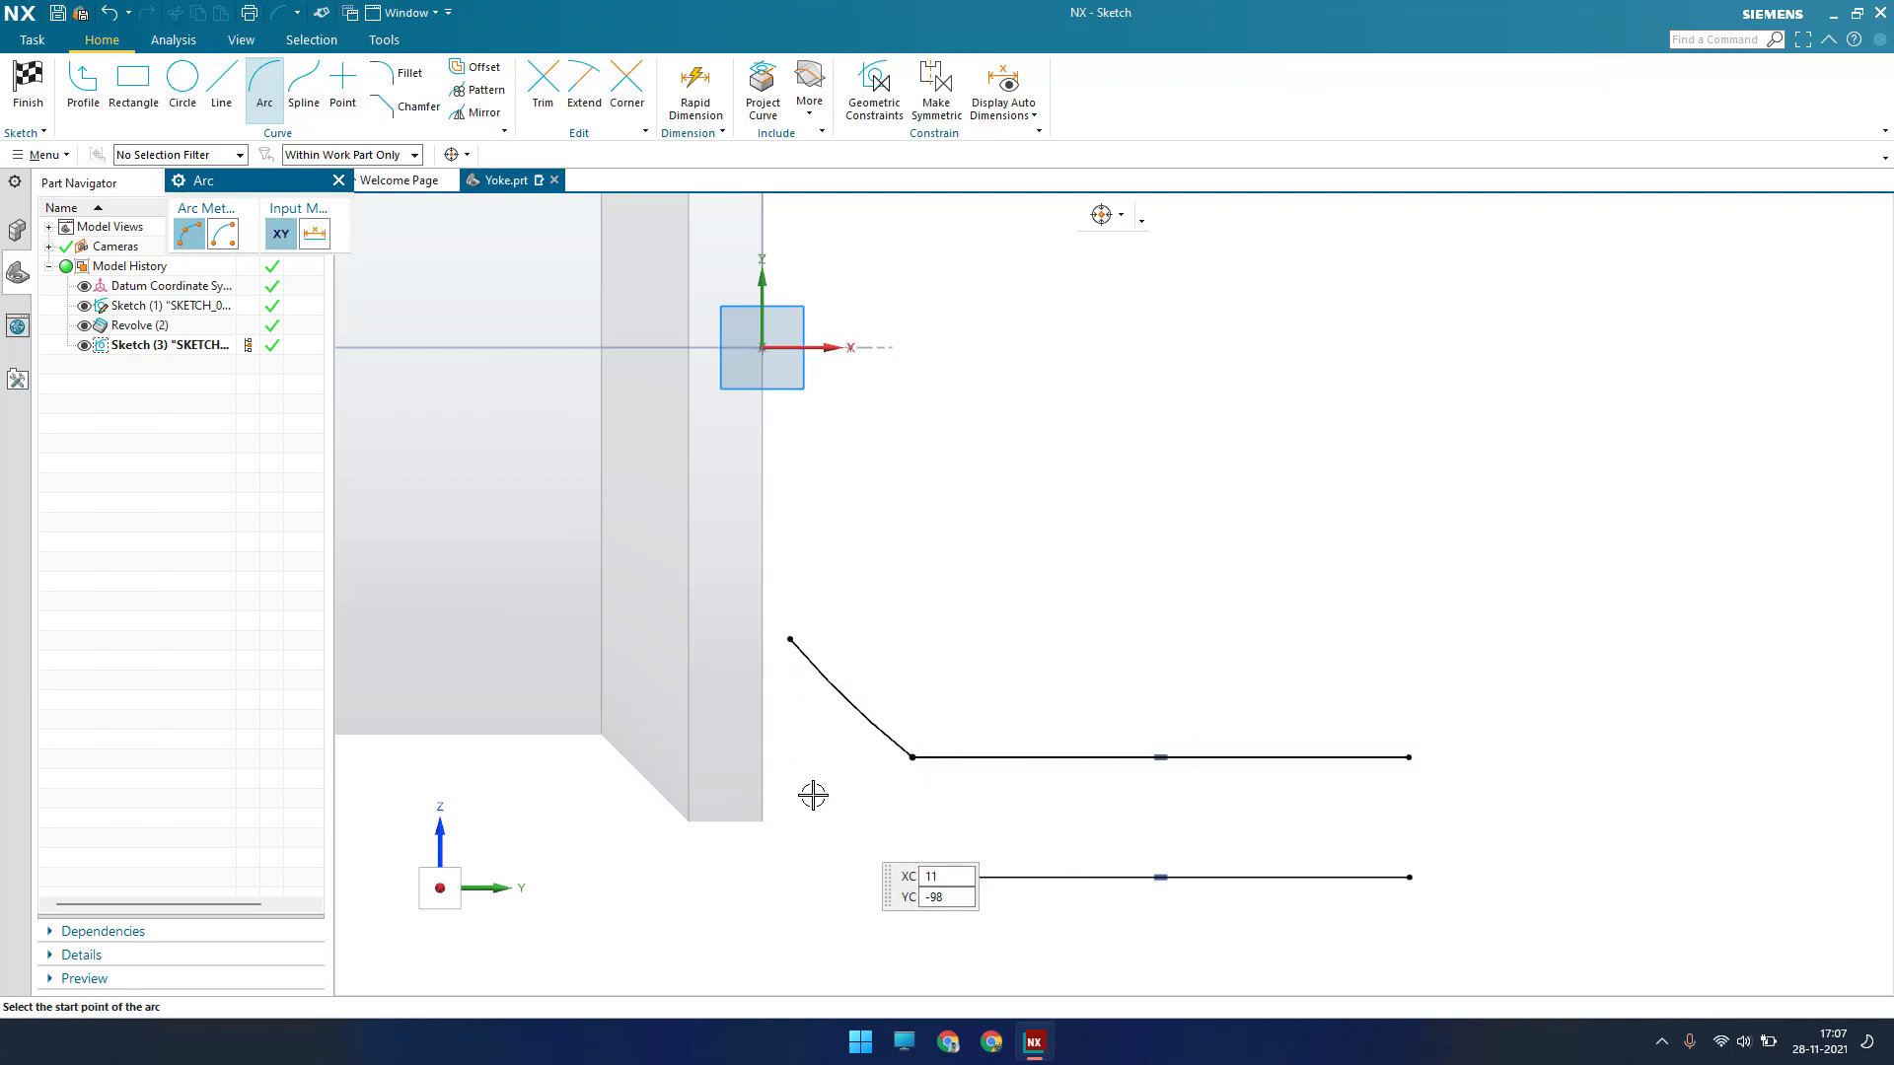
pyautogui.click(790, 821)
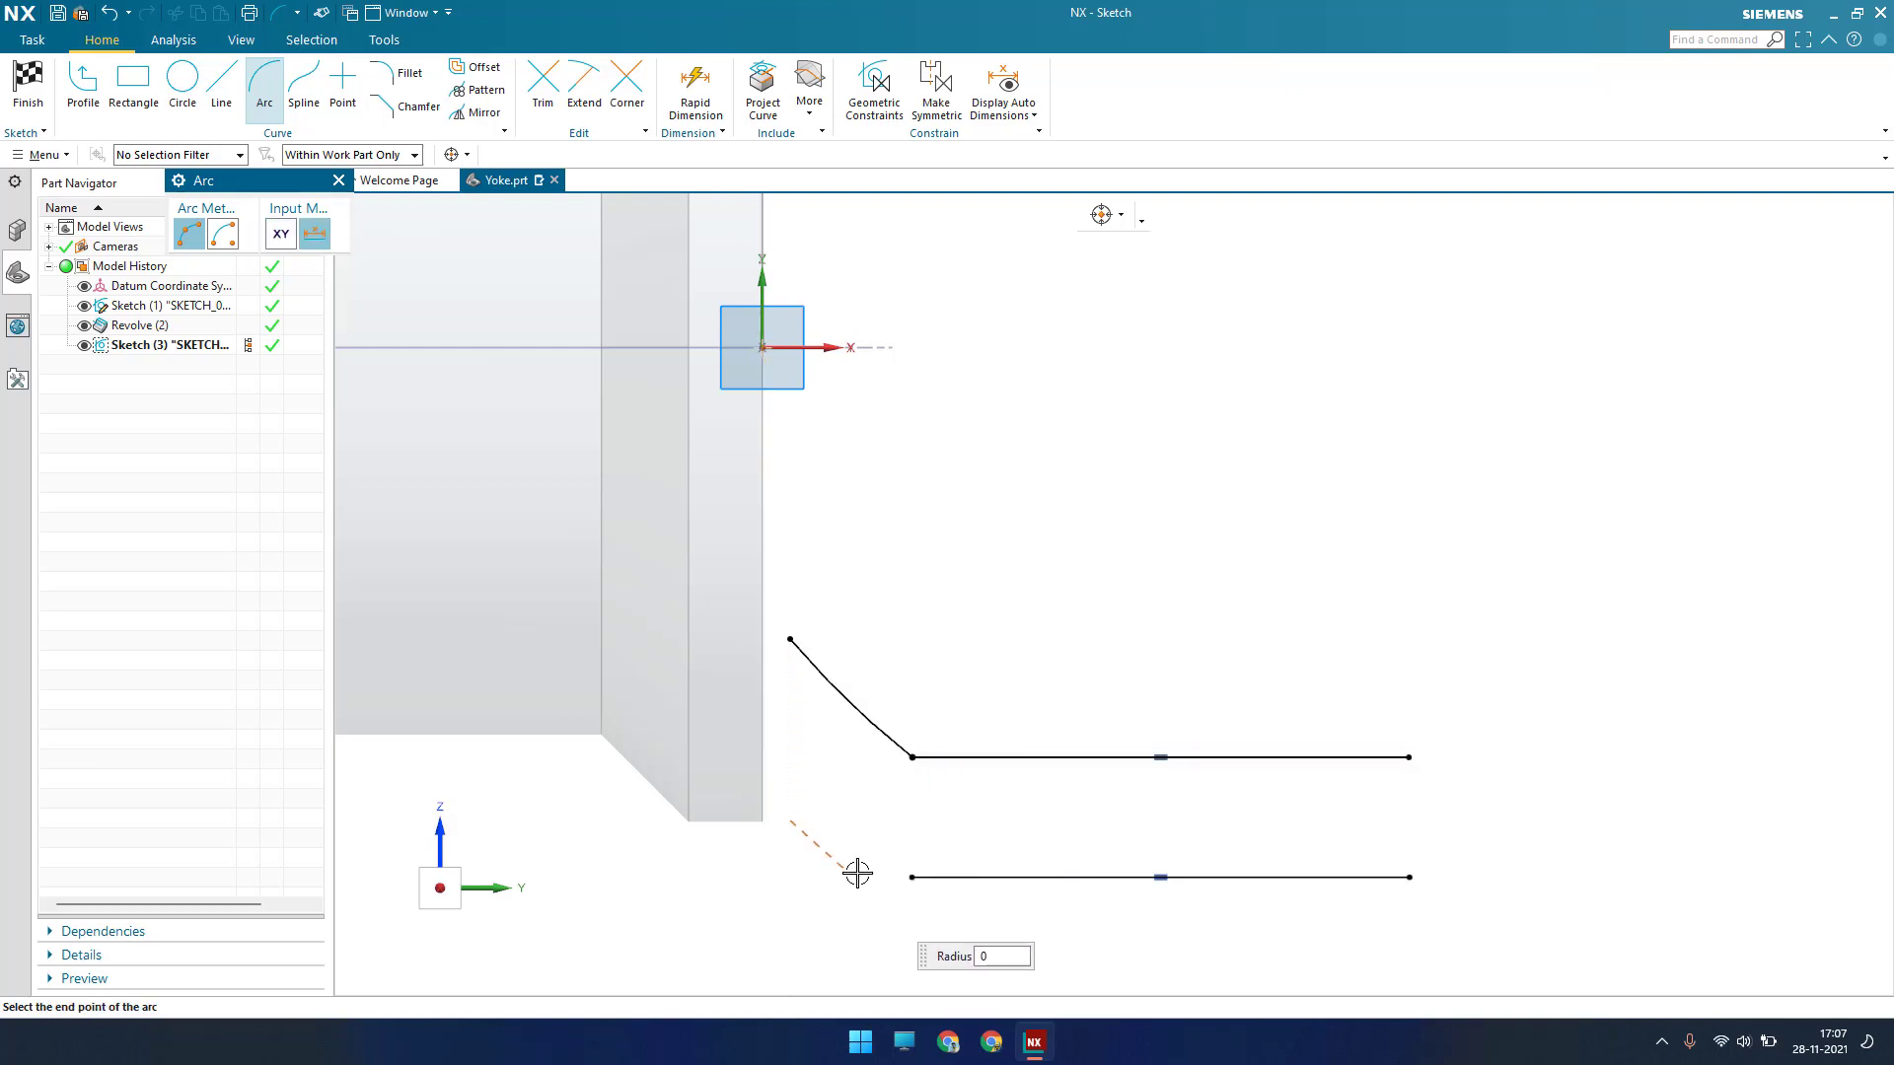
pyautogui.click(908, 878)
pyautogui.click(853, 851)
pyautogui.press('Escape')
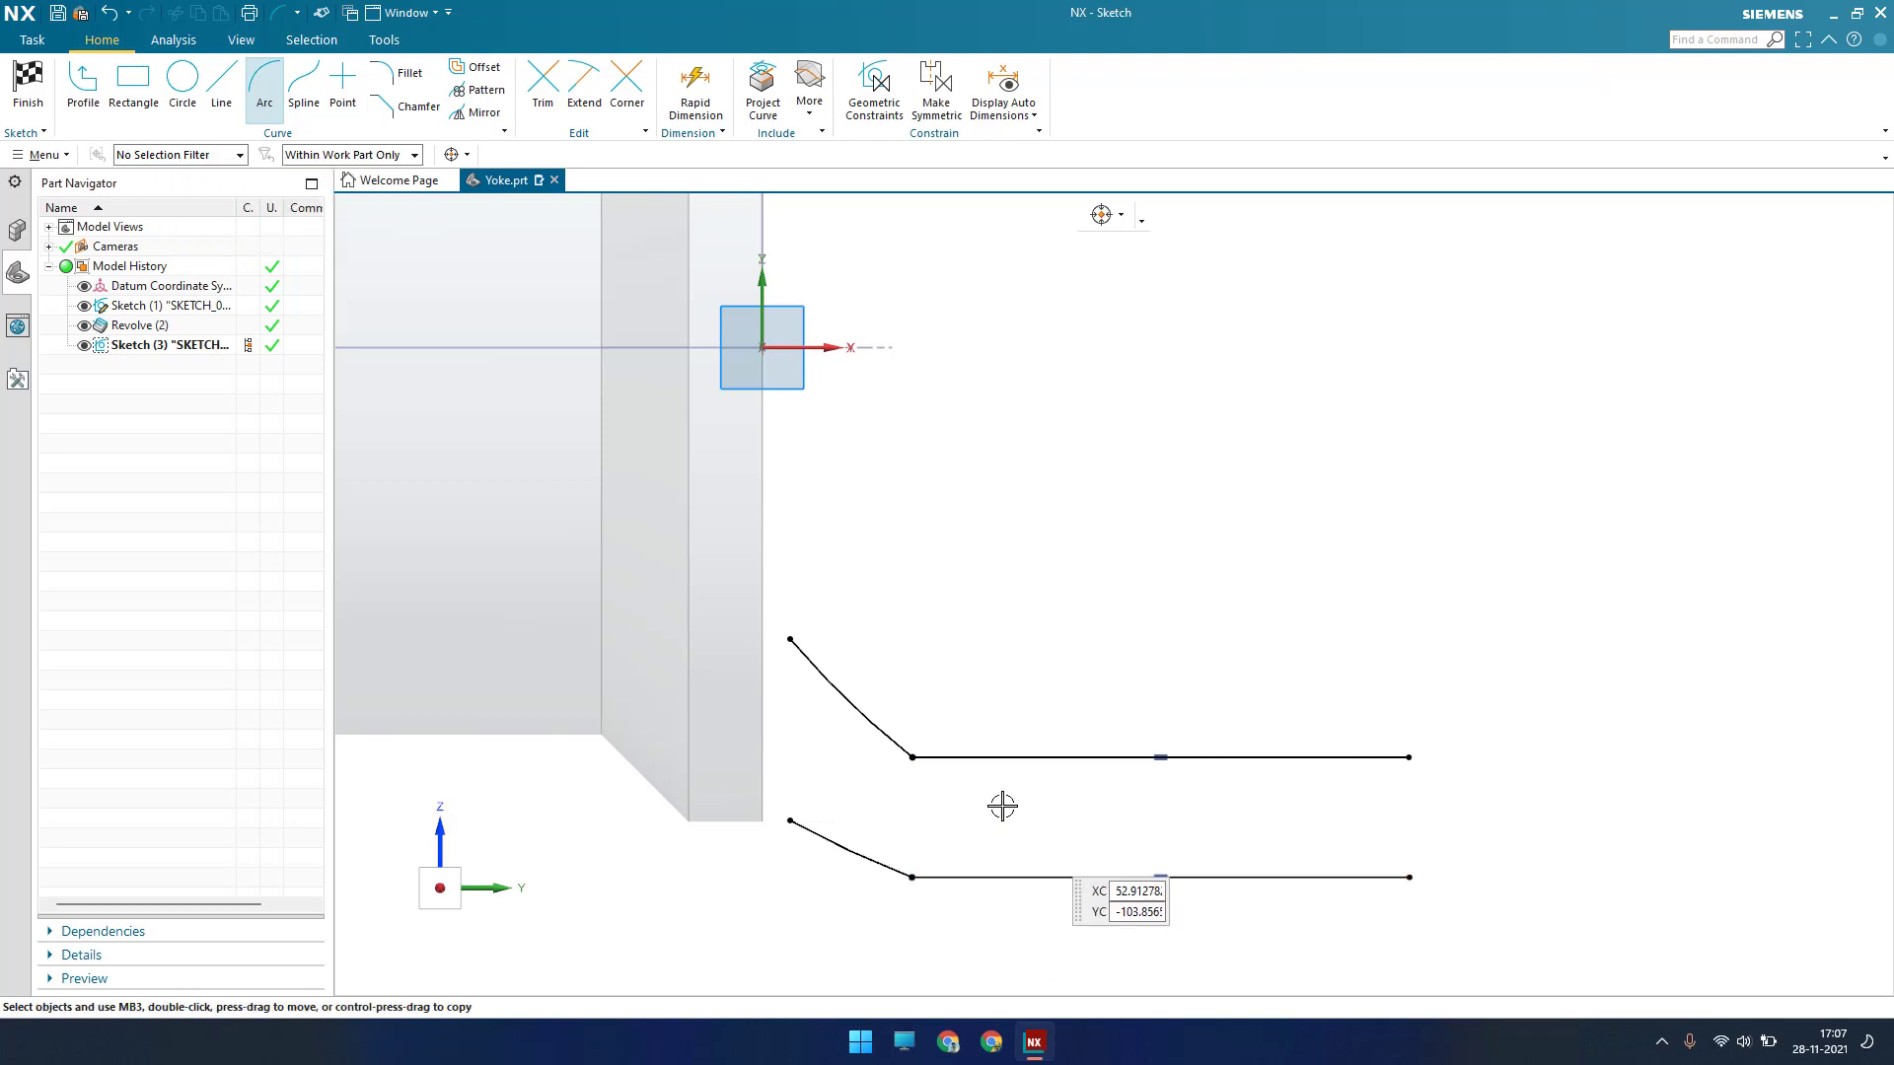
# Constrain the upper and lower arcs to be concentric
pyautogui.press('c')
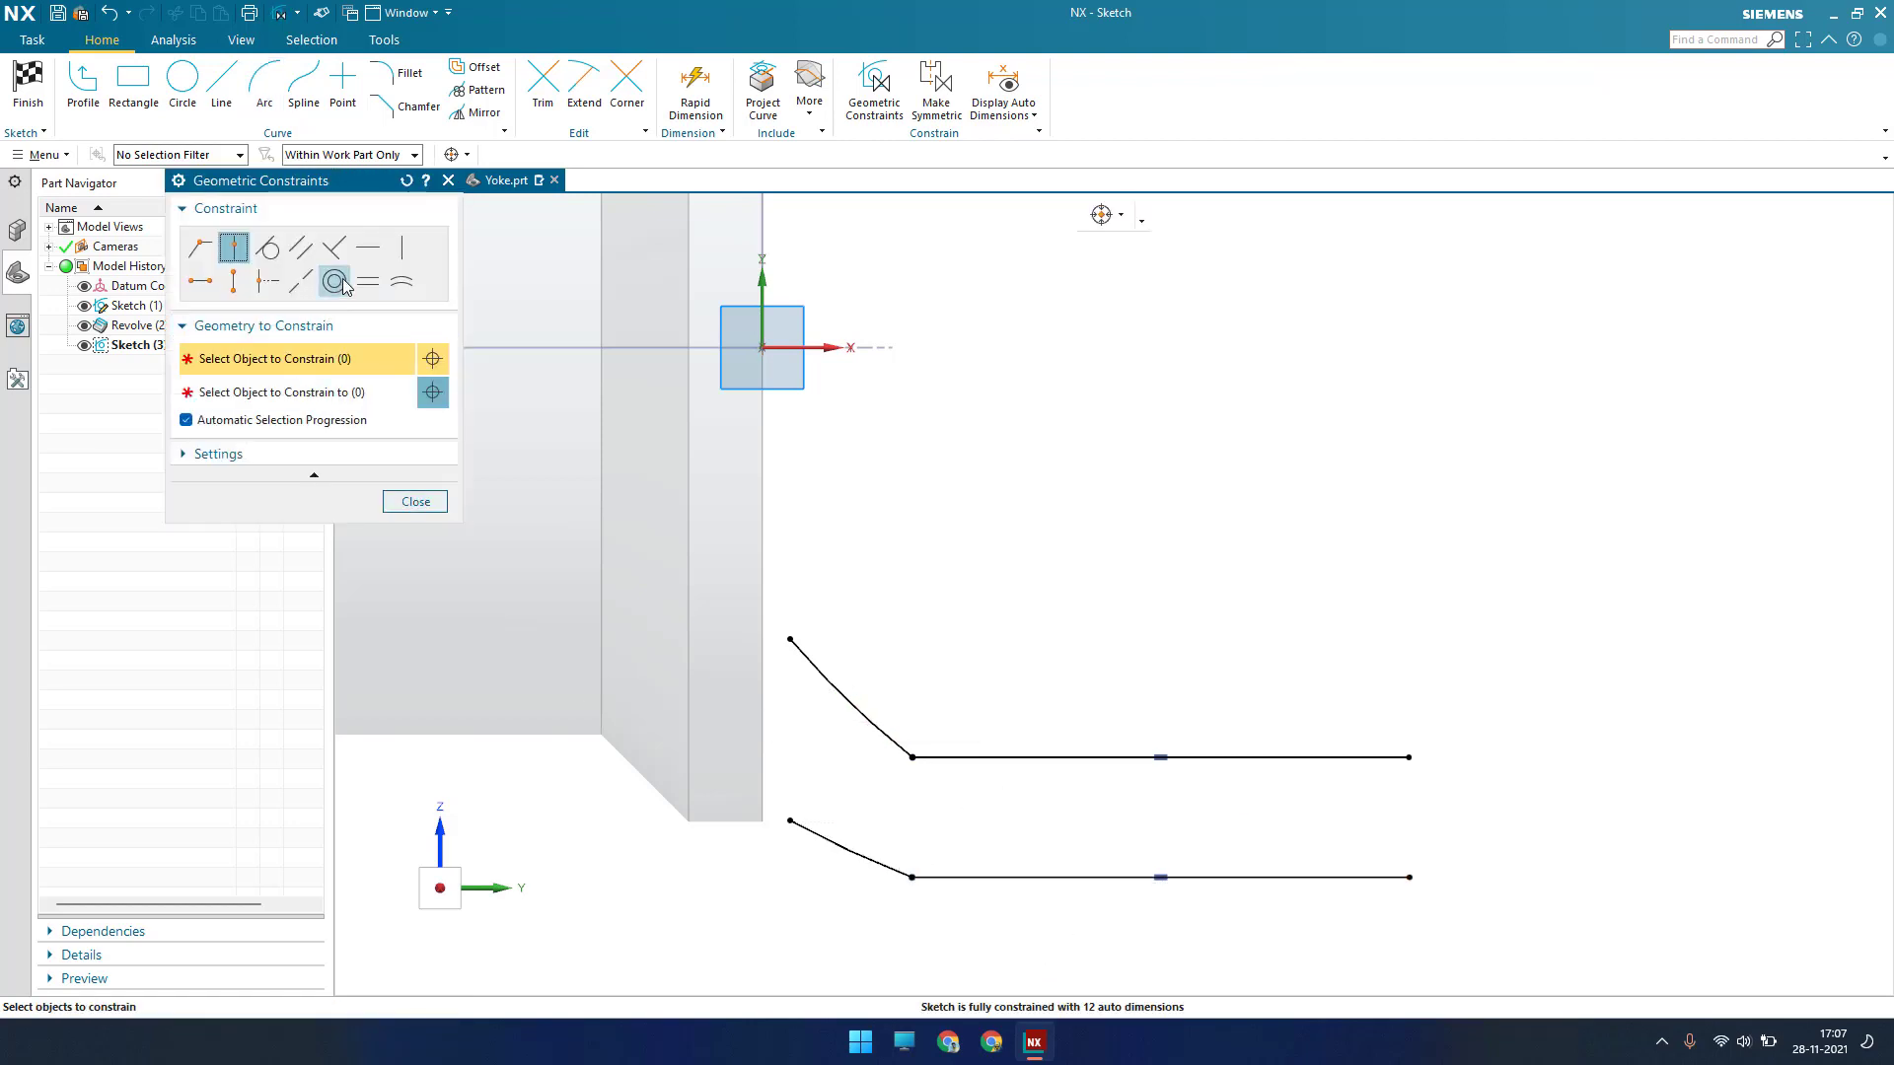
pyautogui.click(846, 701)
pyautogui.click(838, 845)
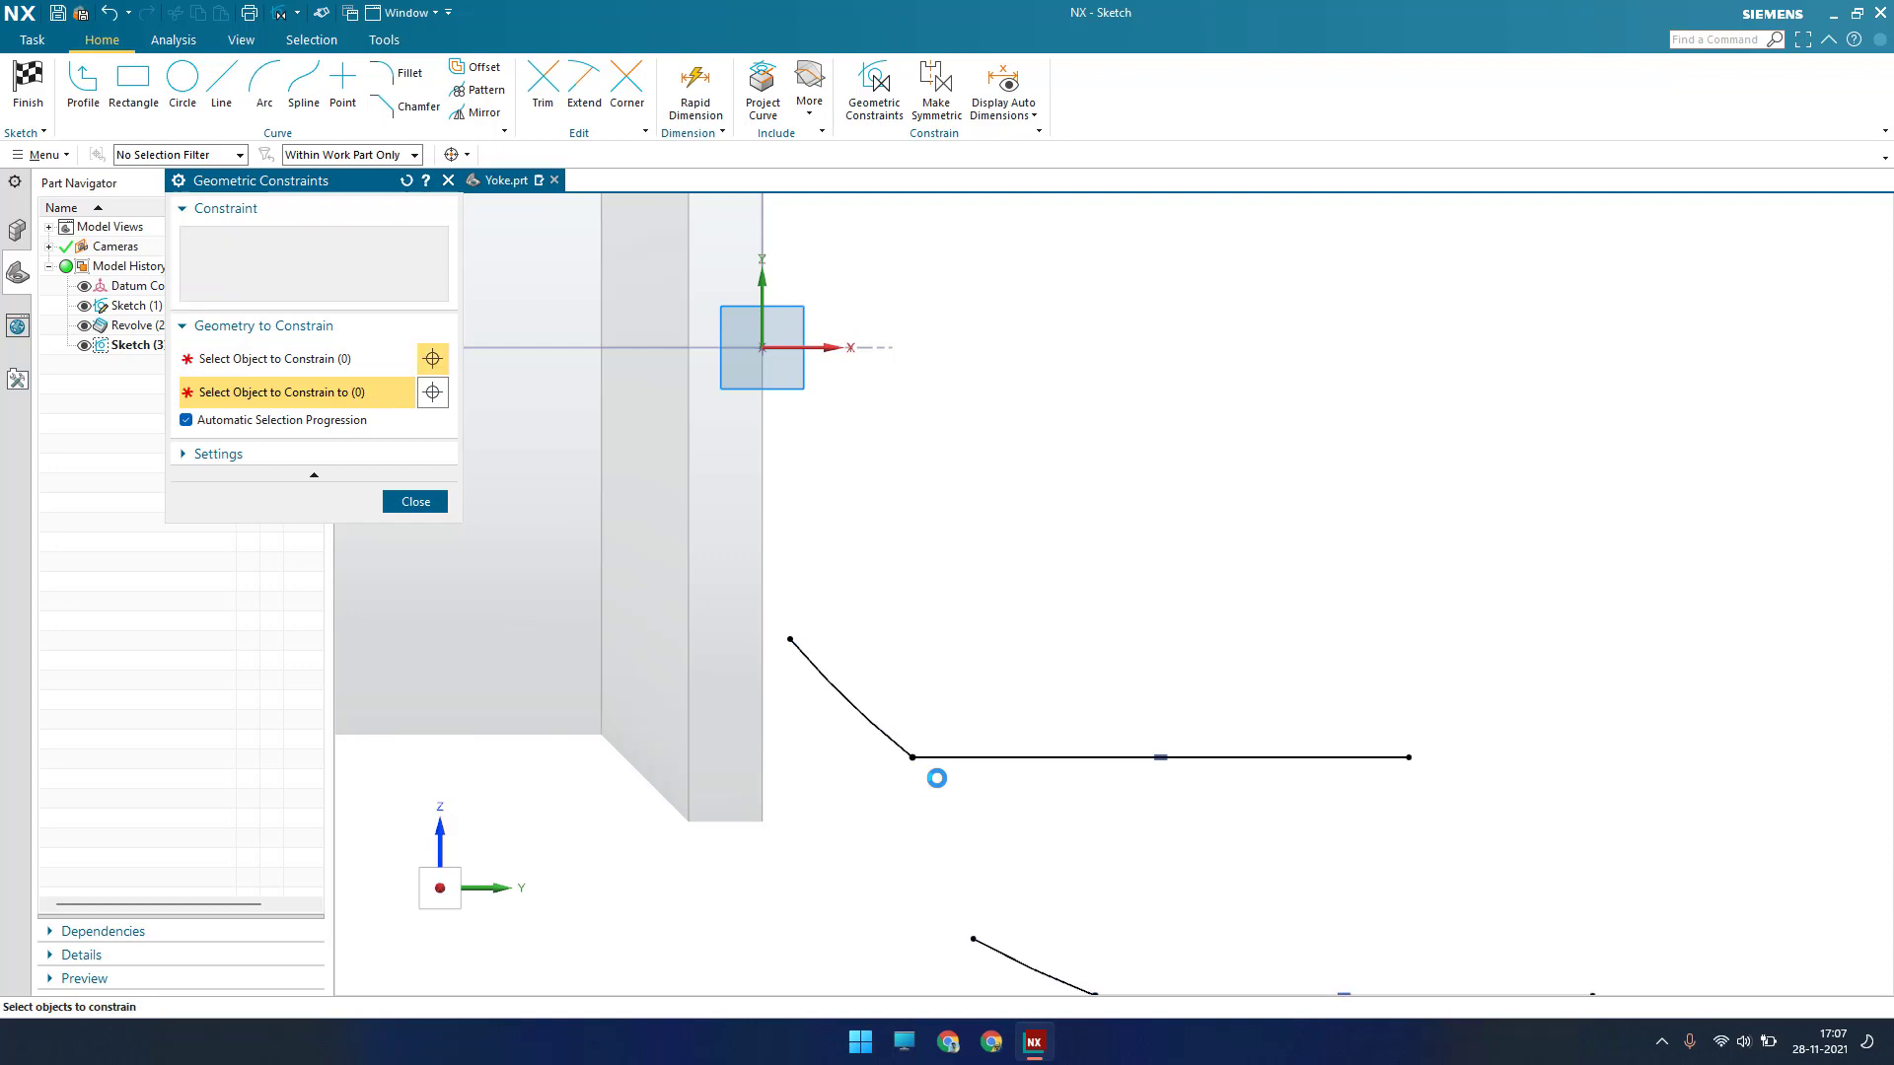
pyautogui.press('Escape')
# Move the lower arc and line up close beneath the upper ones and stretch the upper line's right end outward
pyautogui.scroll(-2, 904, 679)
pyautogui.moveTo(988, 836); pyautogui.dragTo(875, 759)
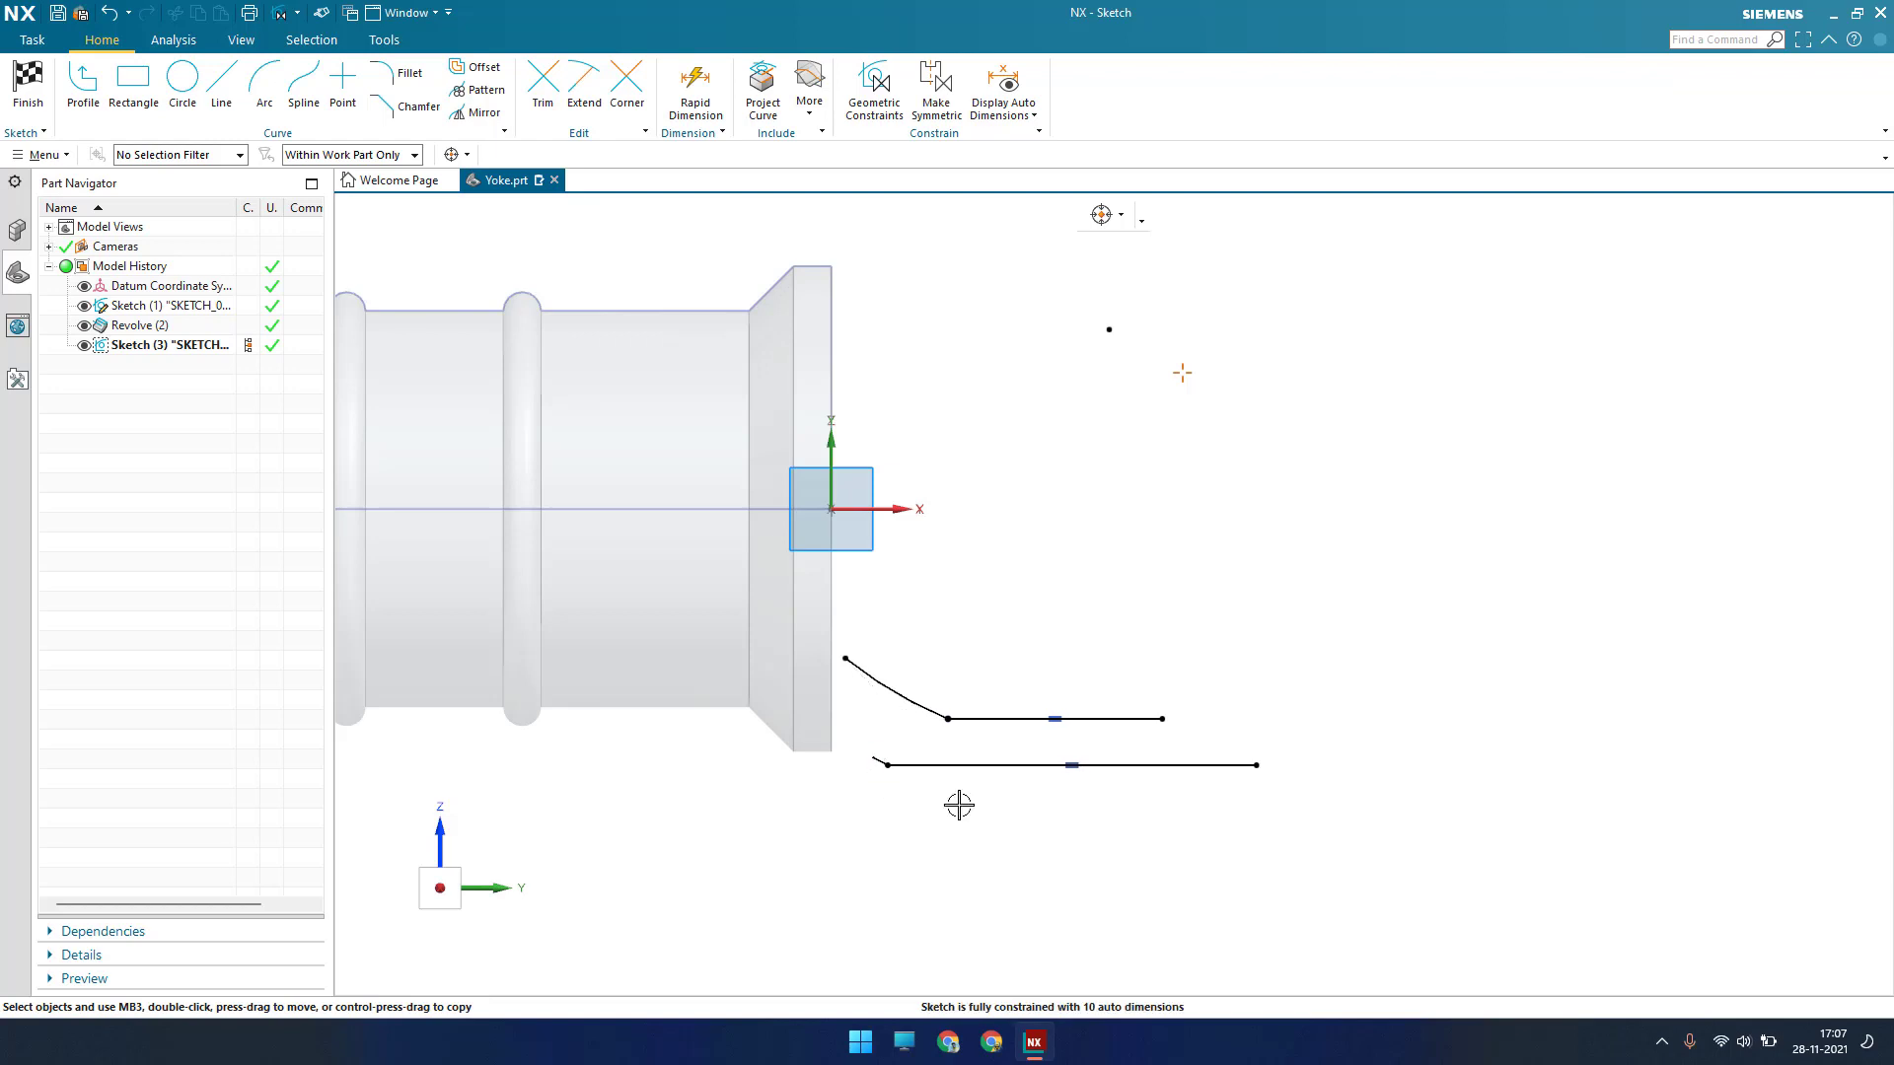
pyautogui.moveTo(1166, 723)
pyautogui.mouseDown()
pyautogui.moveTo(1252, 727)
pyautogui.moveTo(1234, 725)
pyautogui.mouseUp()
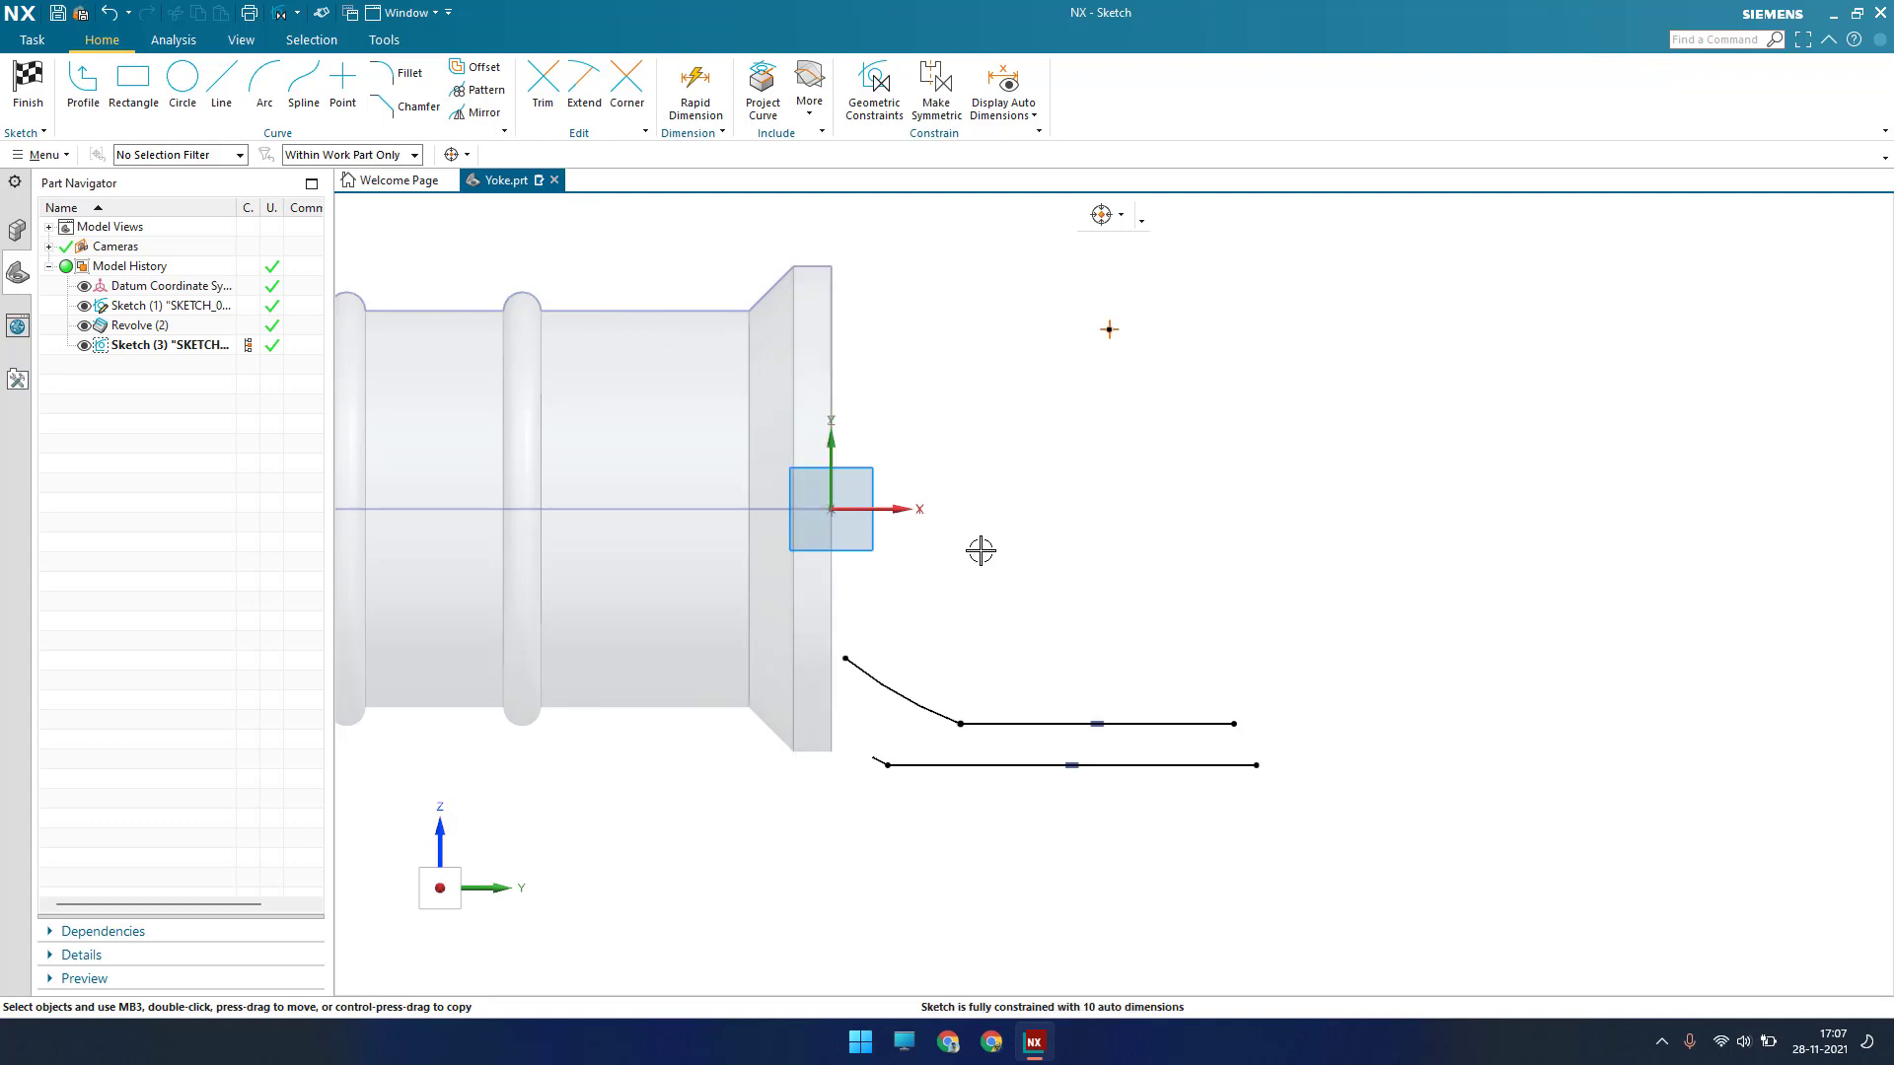
# Constrain the left endpoints of both arcs to lie on the sketch's vertical axis
pyautogui.press('c')
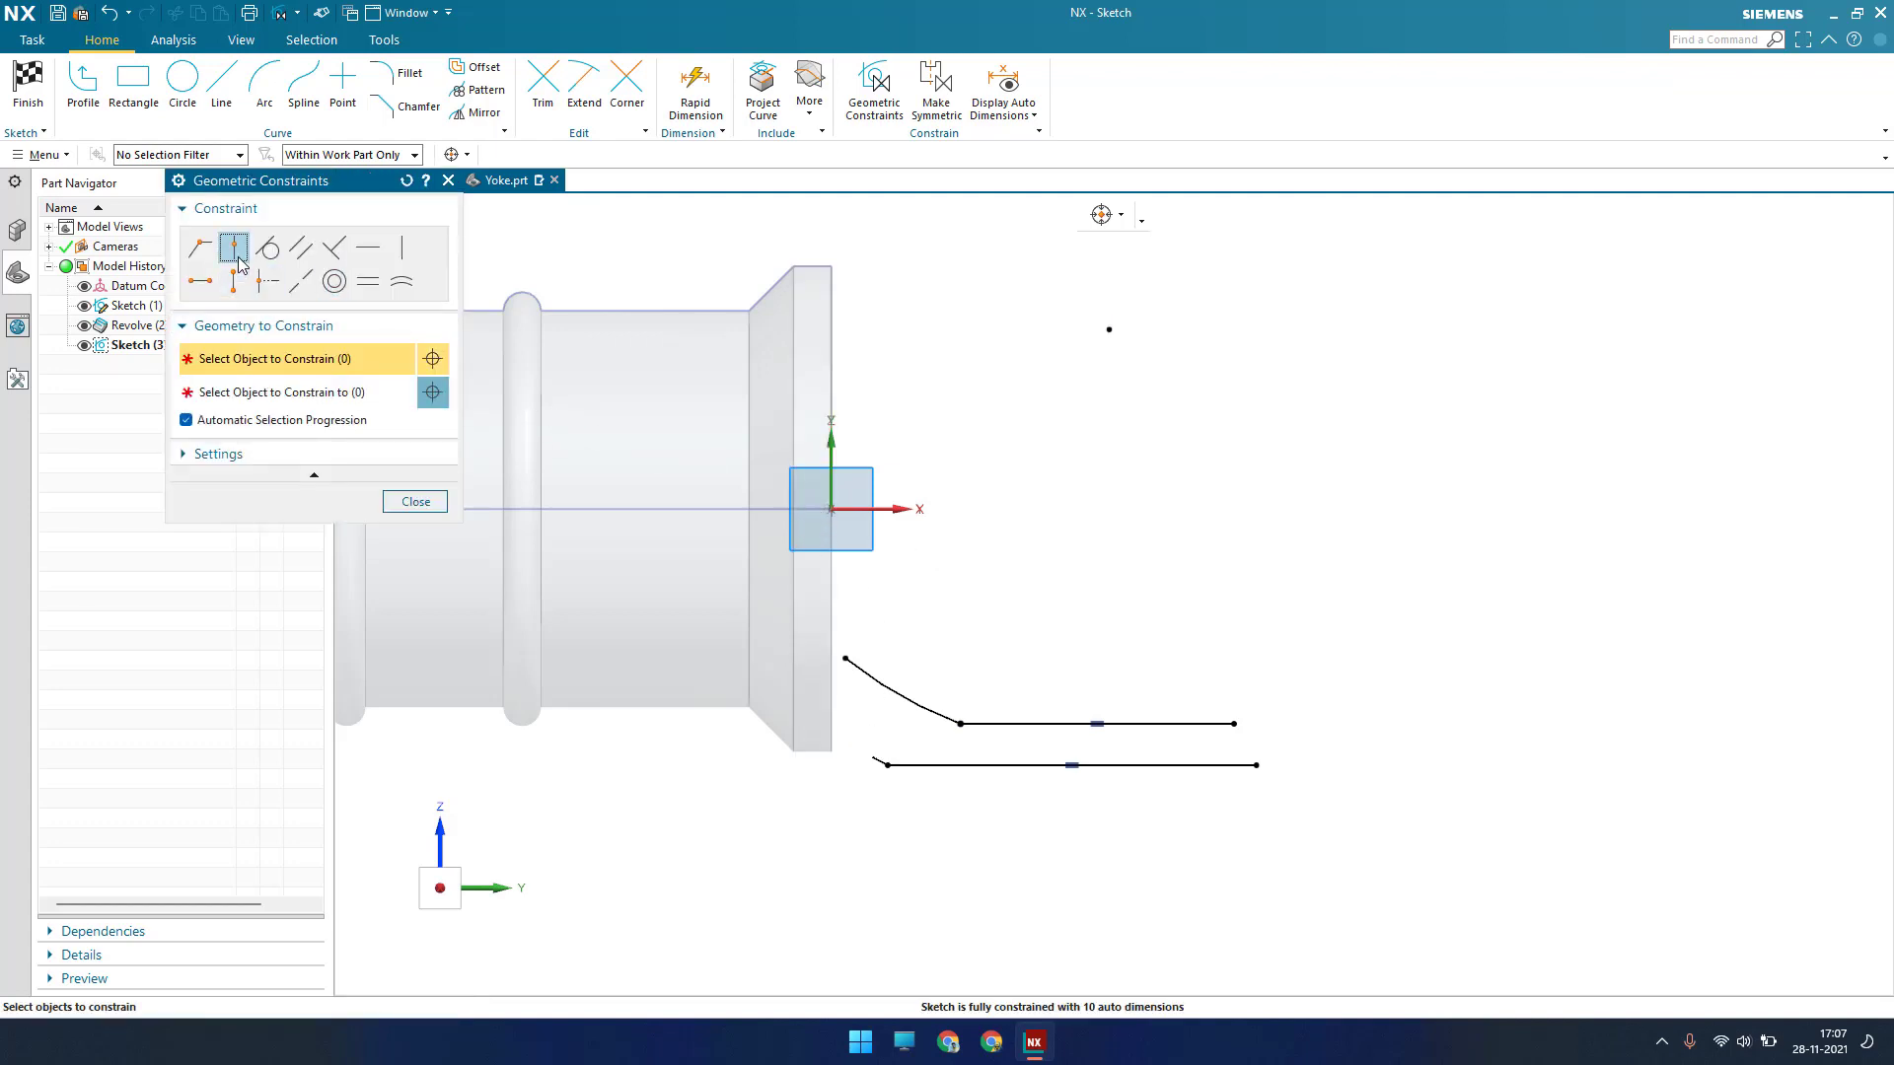
pyautogui.click(872, 757)
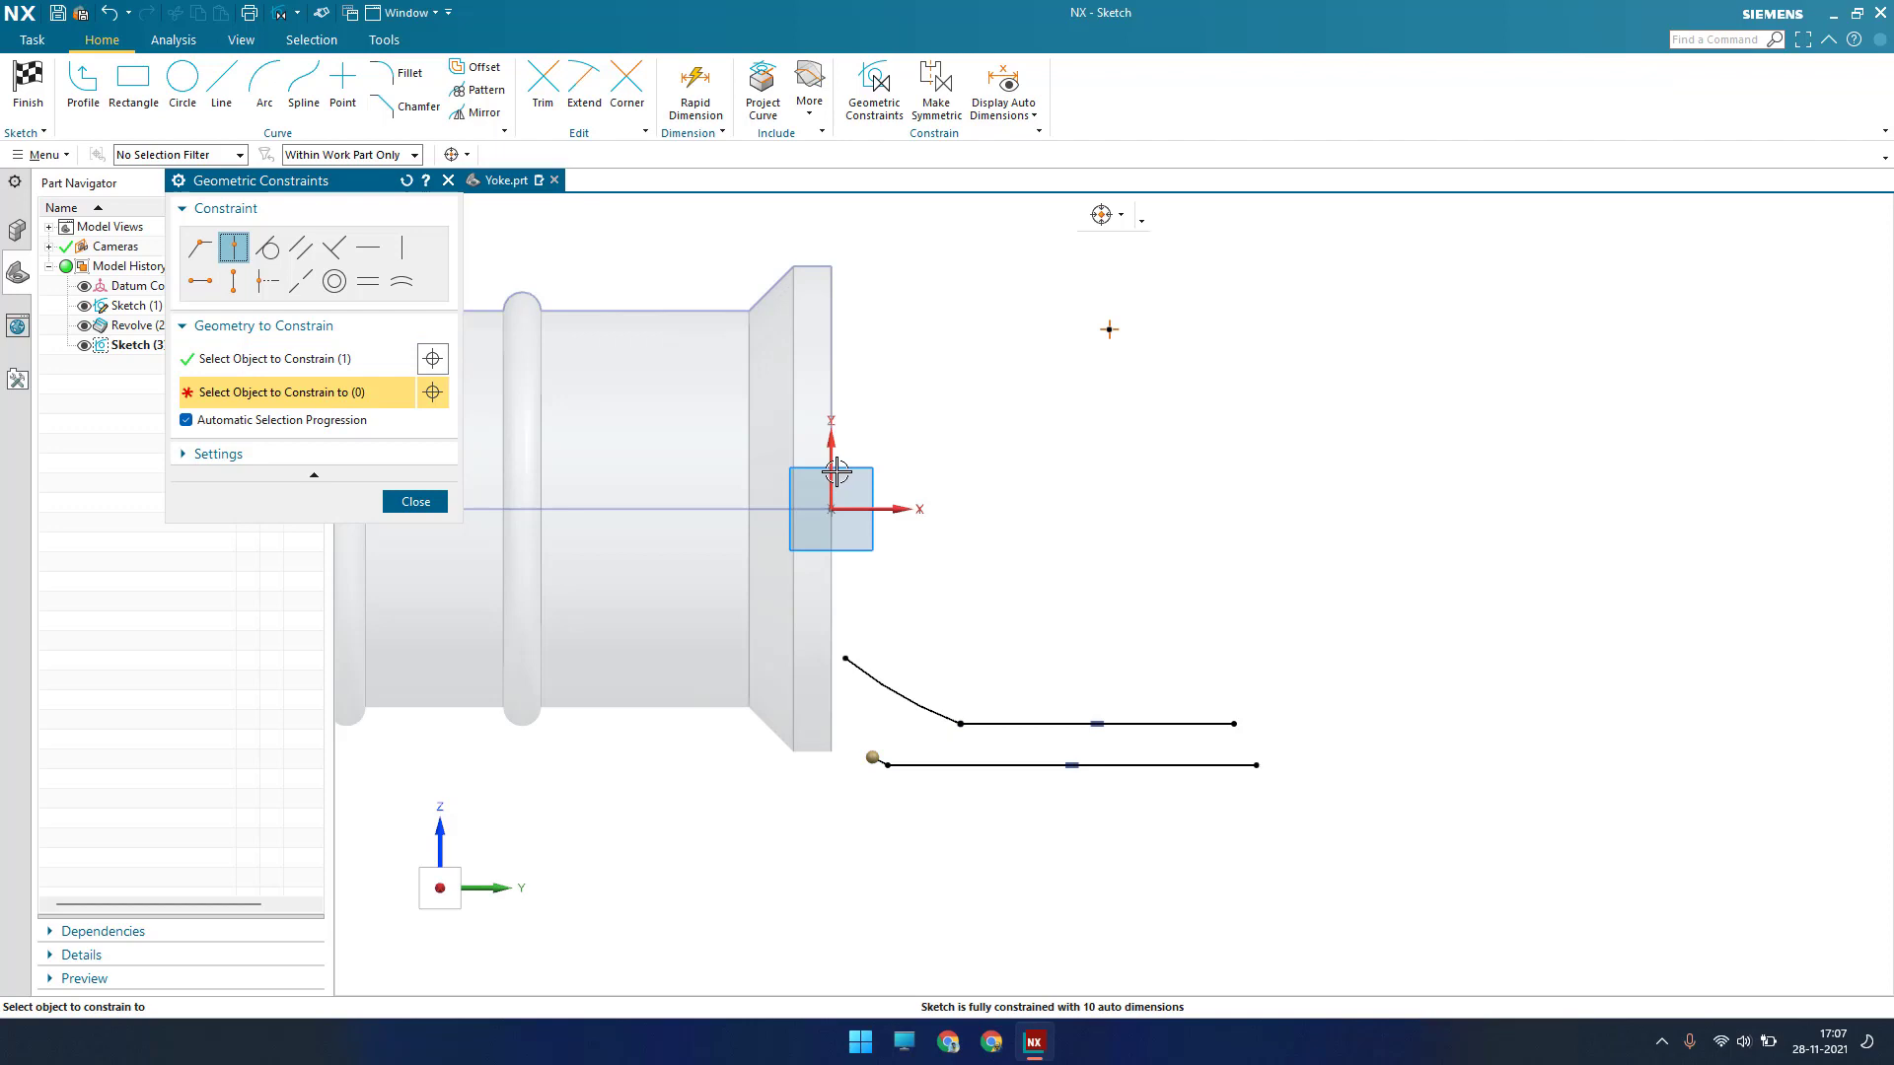
pyautogui.click(837, 474)
pyautogui.click(813, 646)
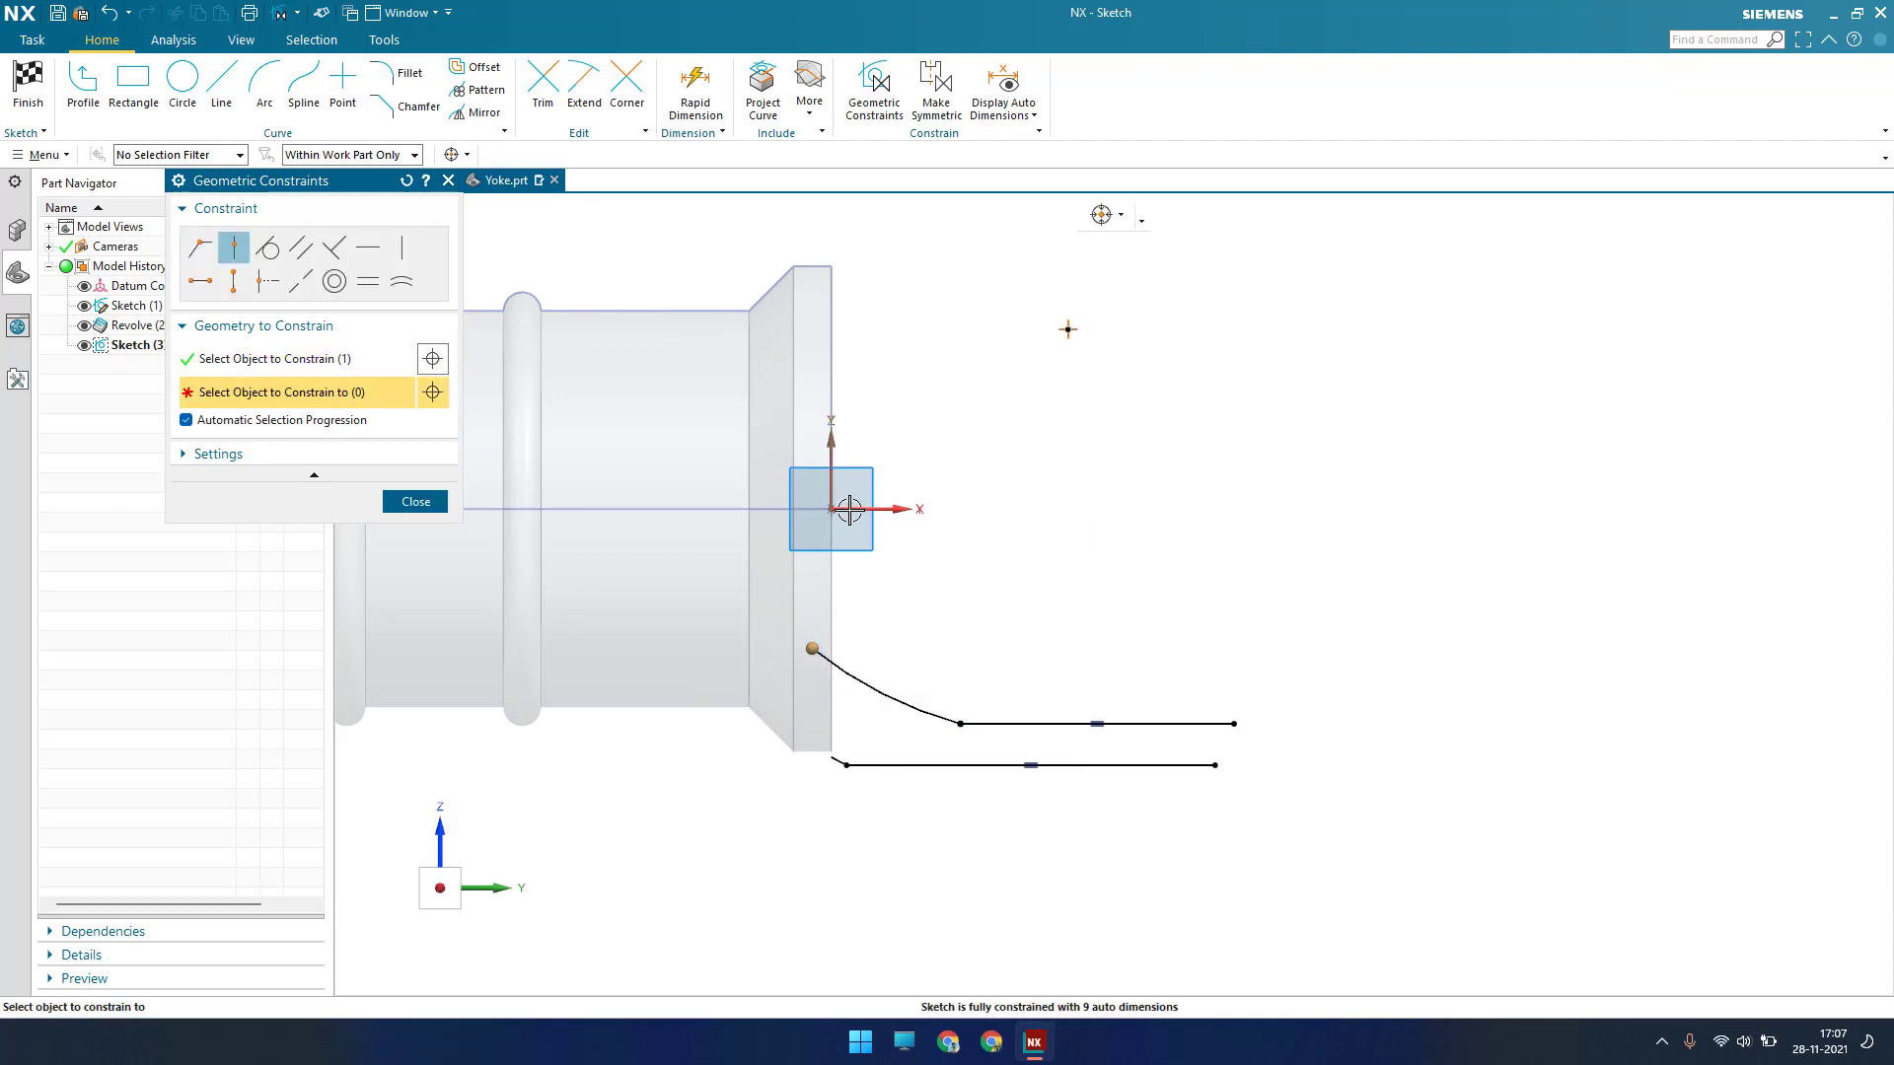
pyautogui.click(832, 482)
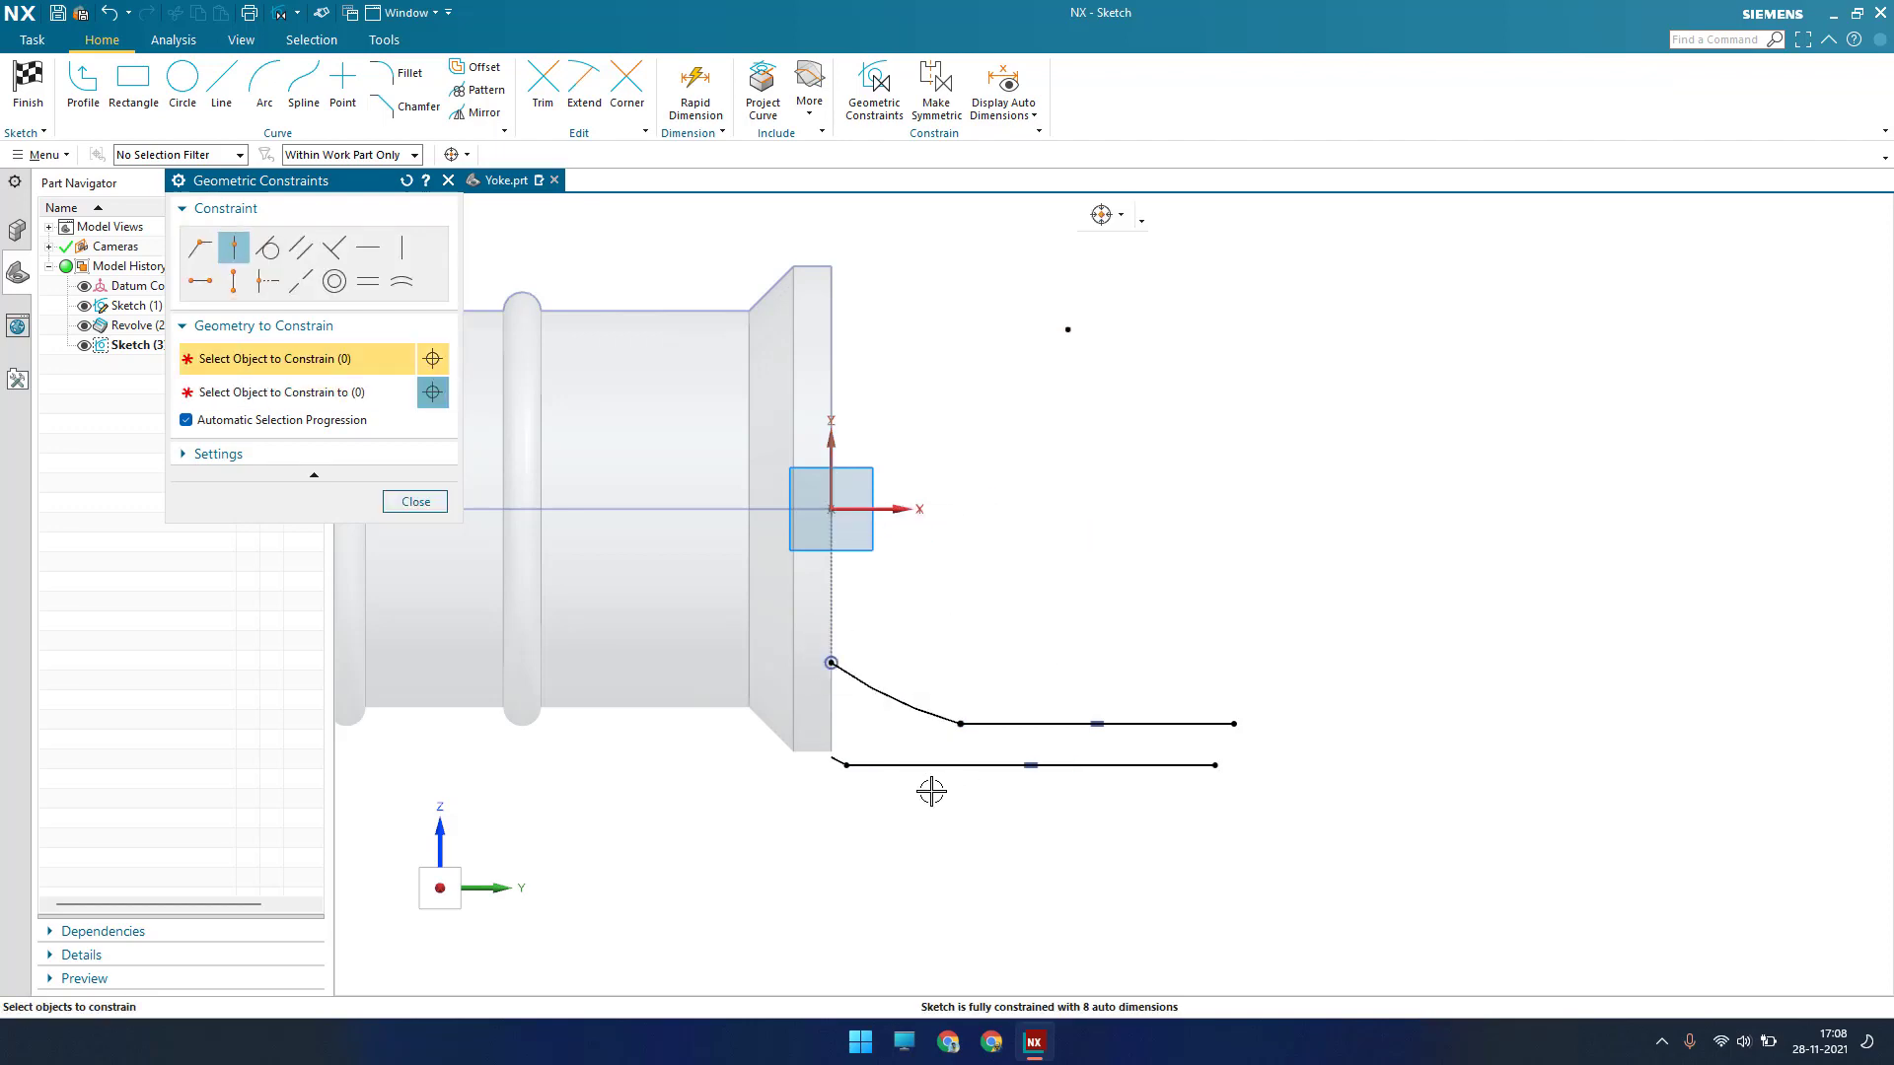
# Align the lower arc-line junction vertically with the upper arc-line junction
pyautogui.scroll(-4, 931, 791)
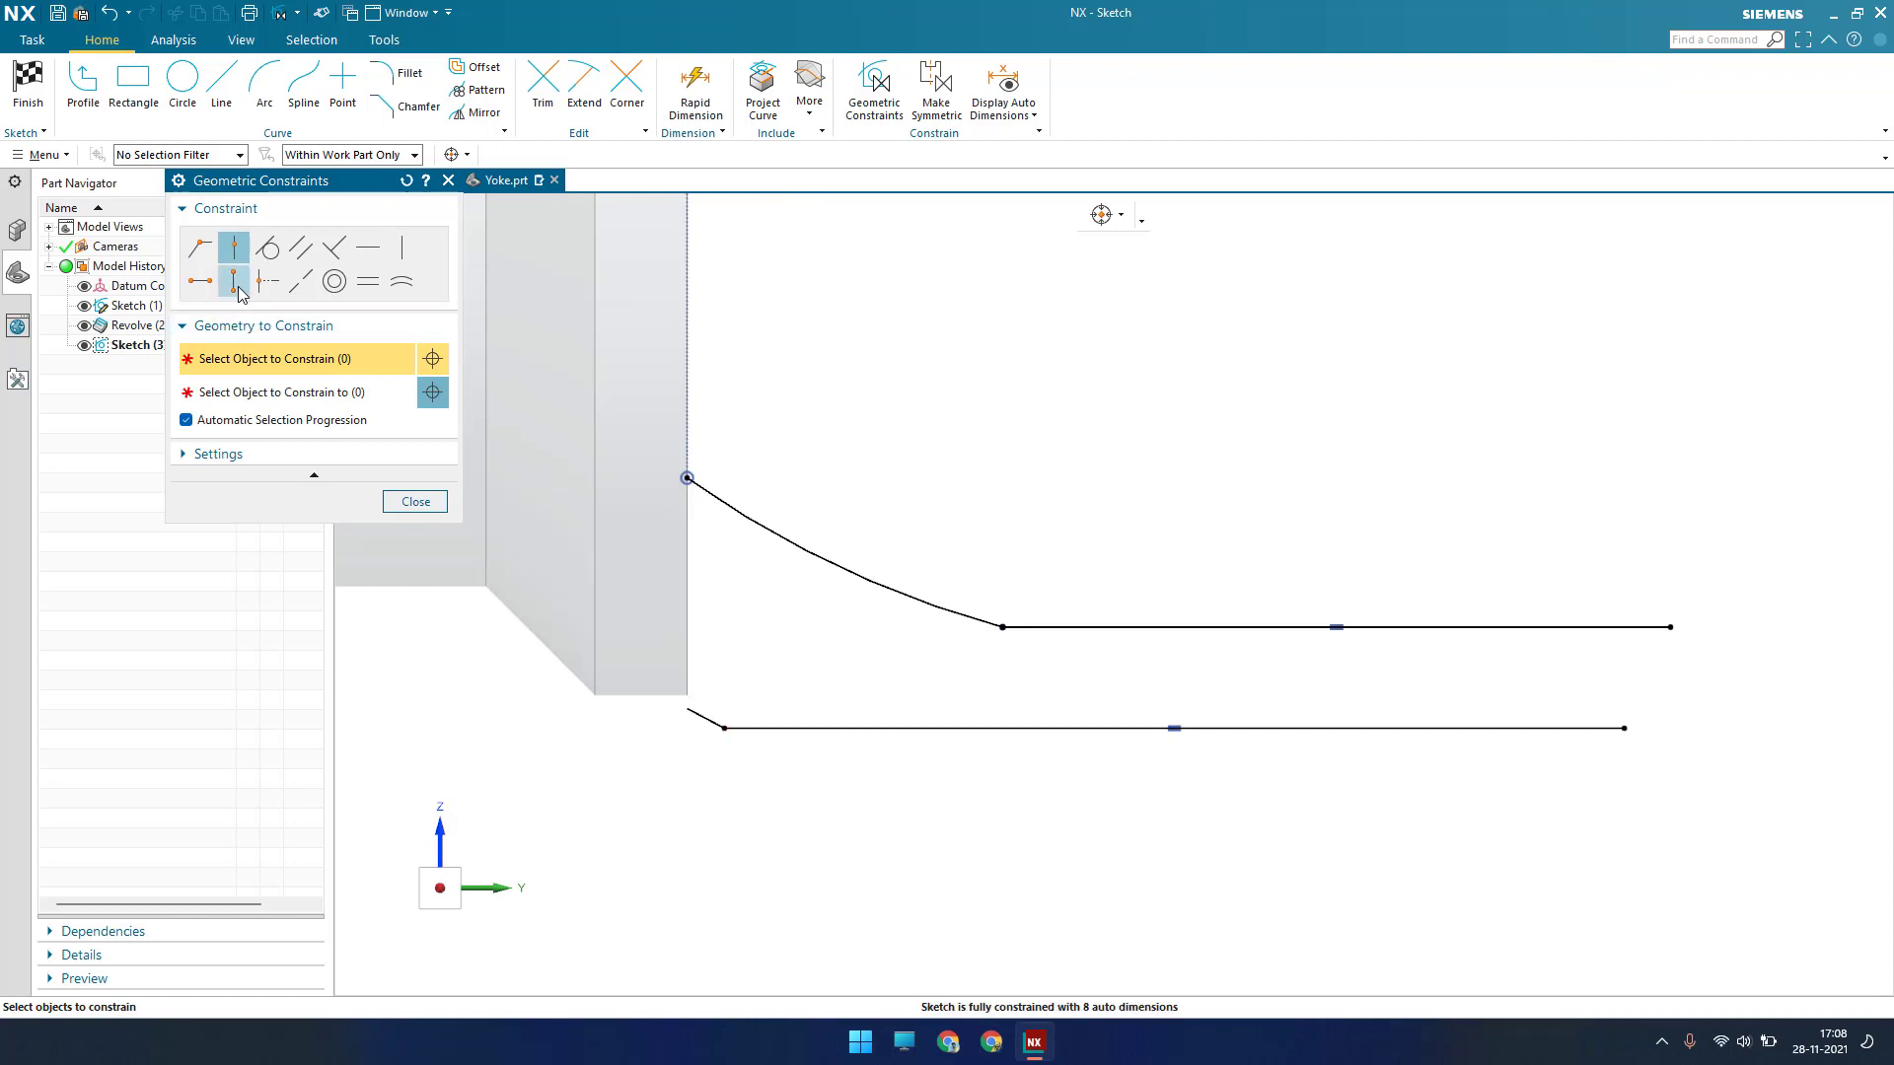
pyautogui.click(724, 728)
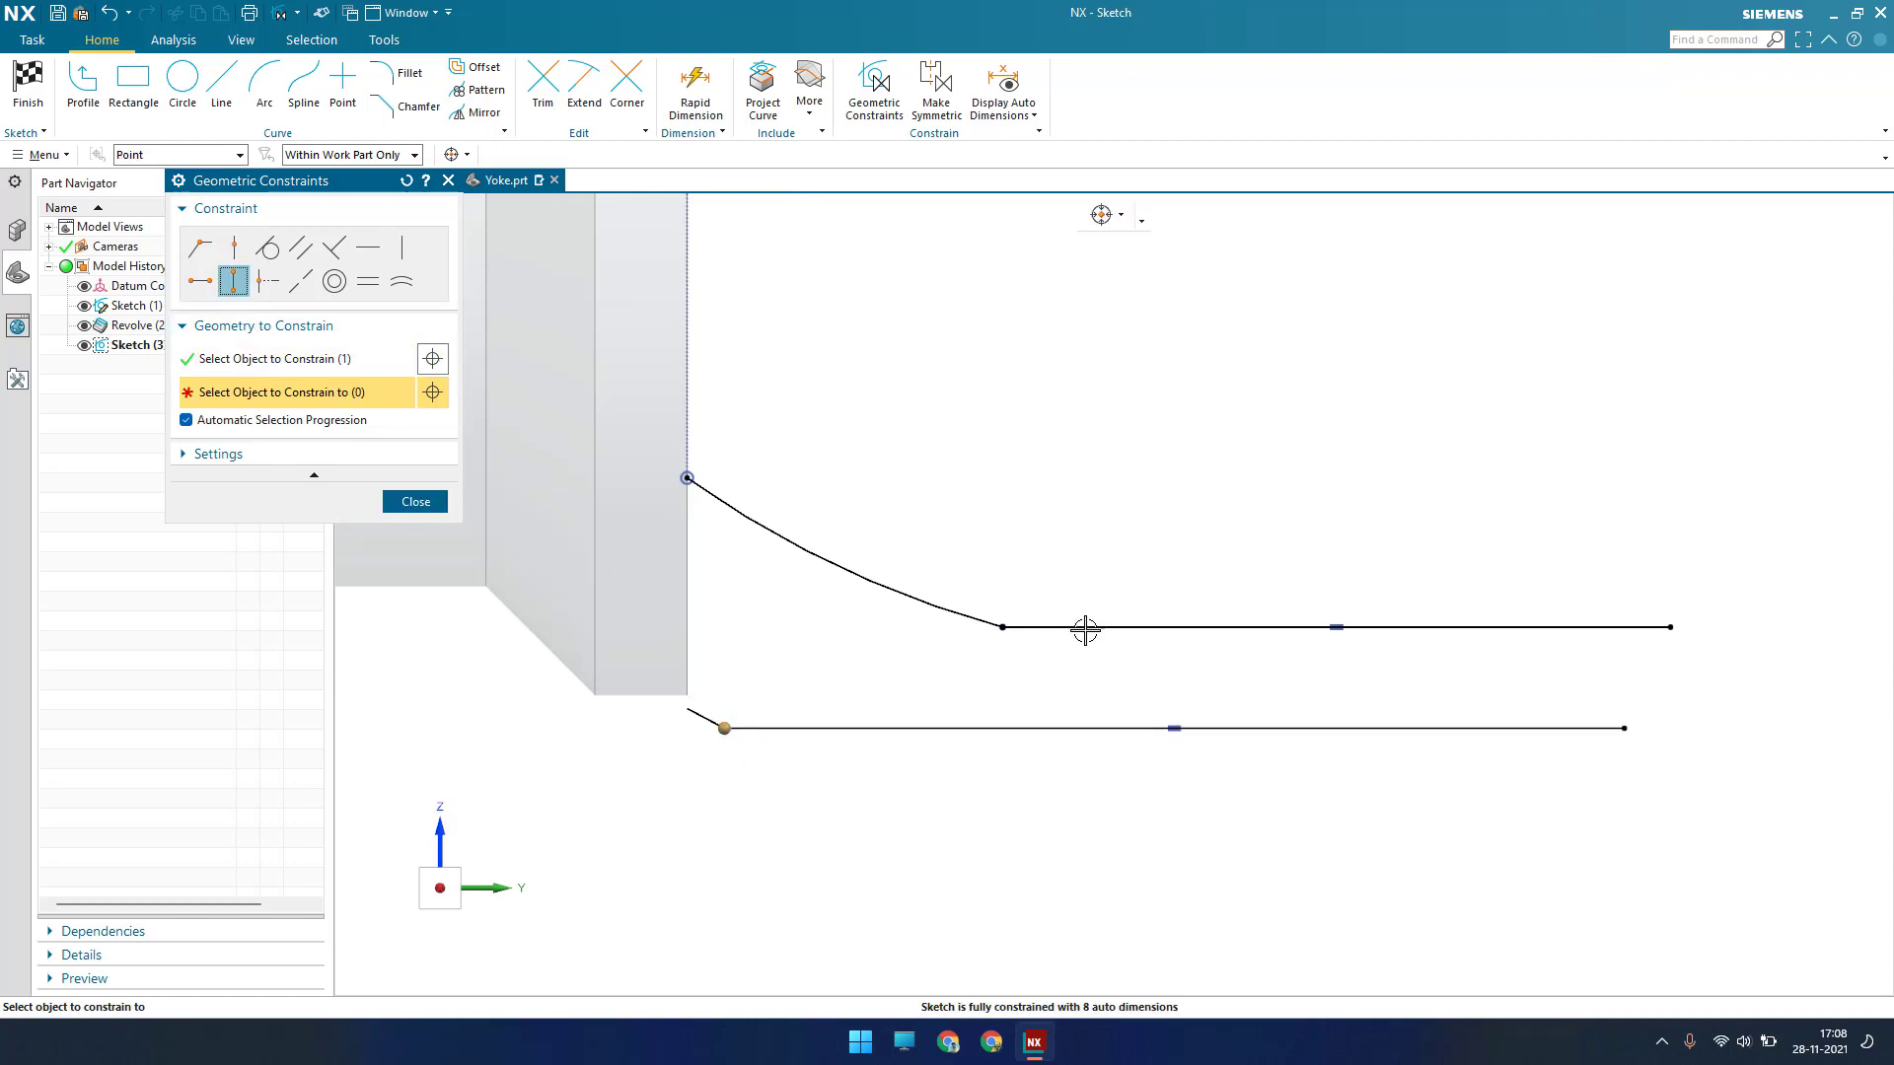
pyautogui.click(1004, 628)
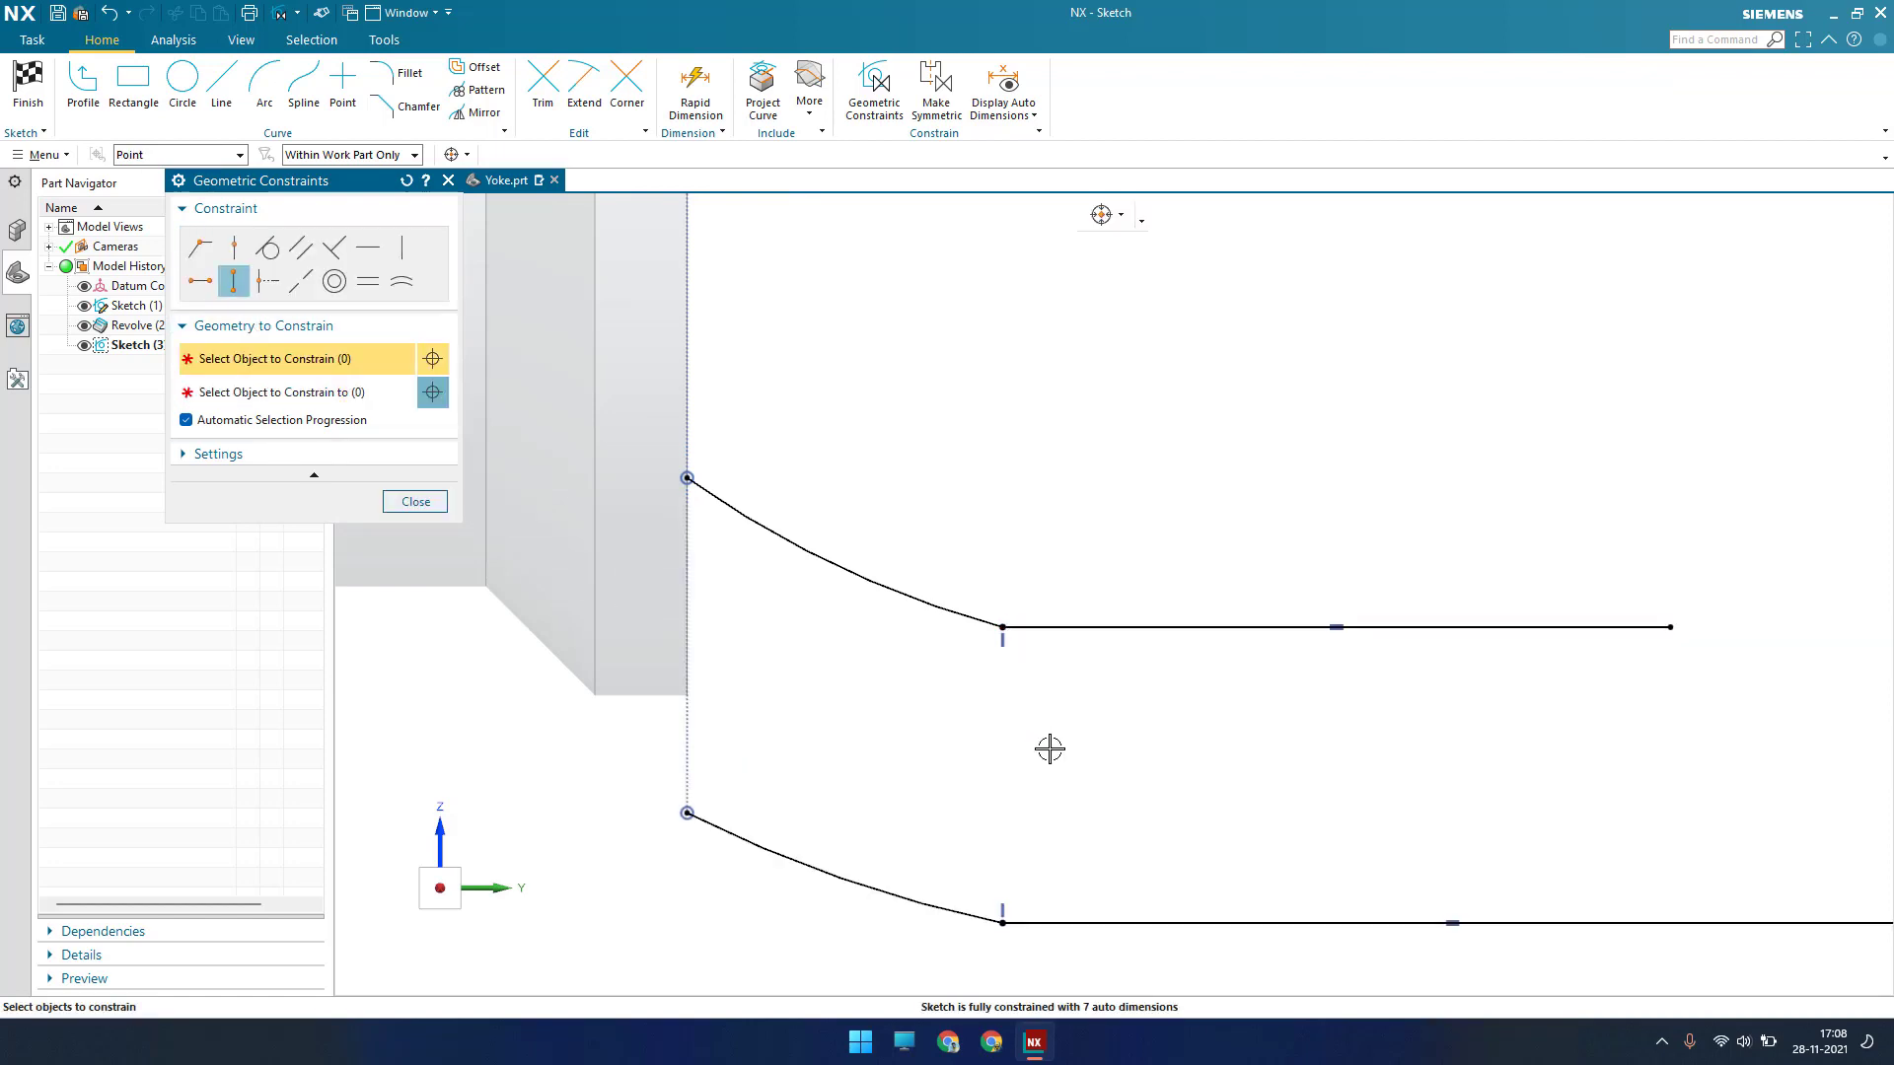
pyautogui.scroll(-5, 1049, 759)
pyautogui.scroll(3, 1230, 795)
pyautogui.keyDown('shift'); pyautogui.moveTo(1226, 771); pyautogui.dragTo(1111, 743, button='middle'); pyautogui.keyUp('shift')
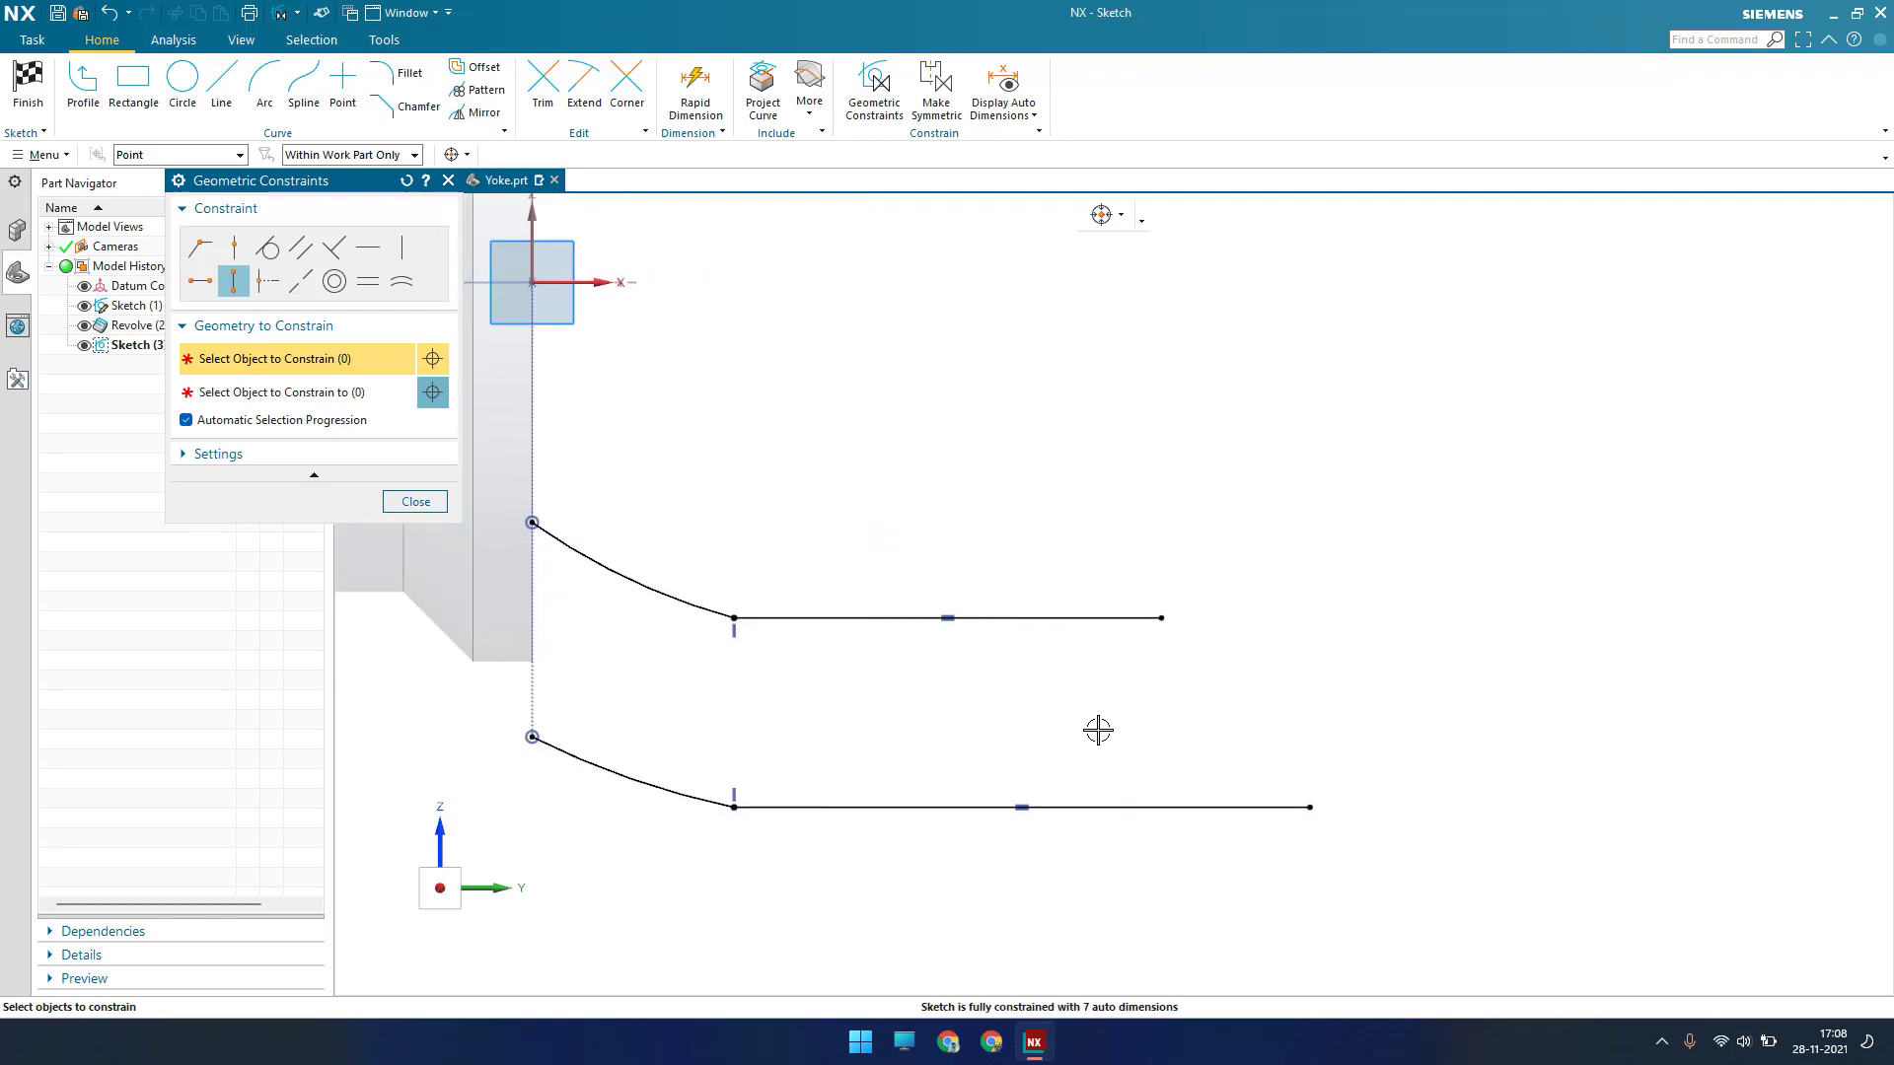
pyautogui.middleClick(1109, 742)
# Dimension the vertical distance between the upper and lower horizontal lines and set it to 29.7
pyautogui.press('d')
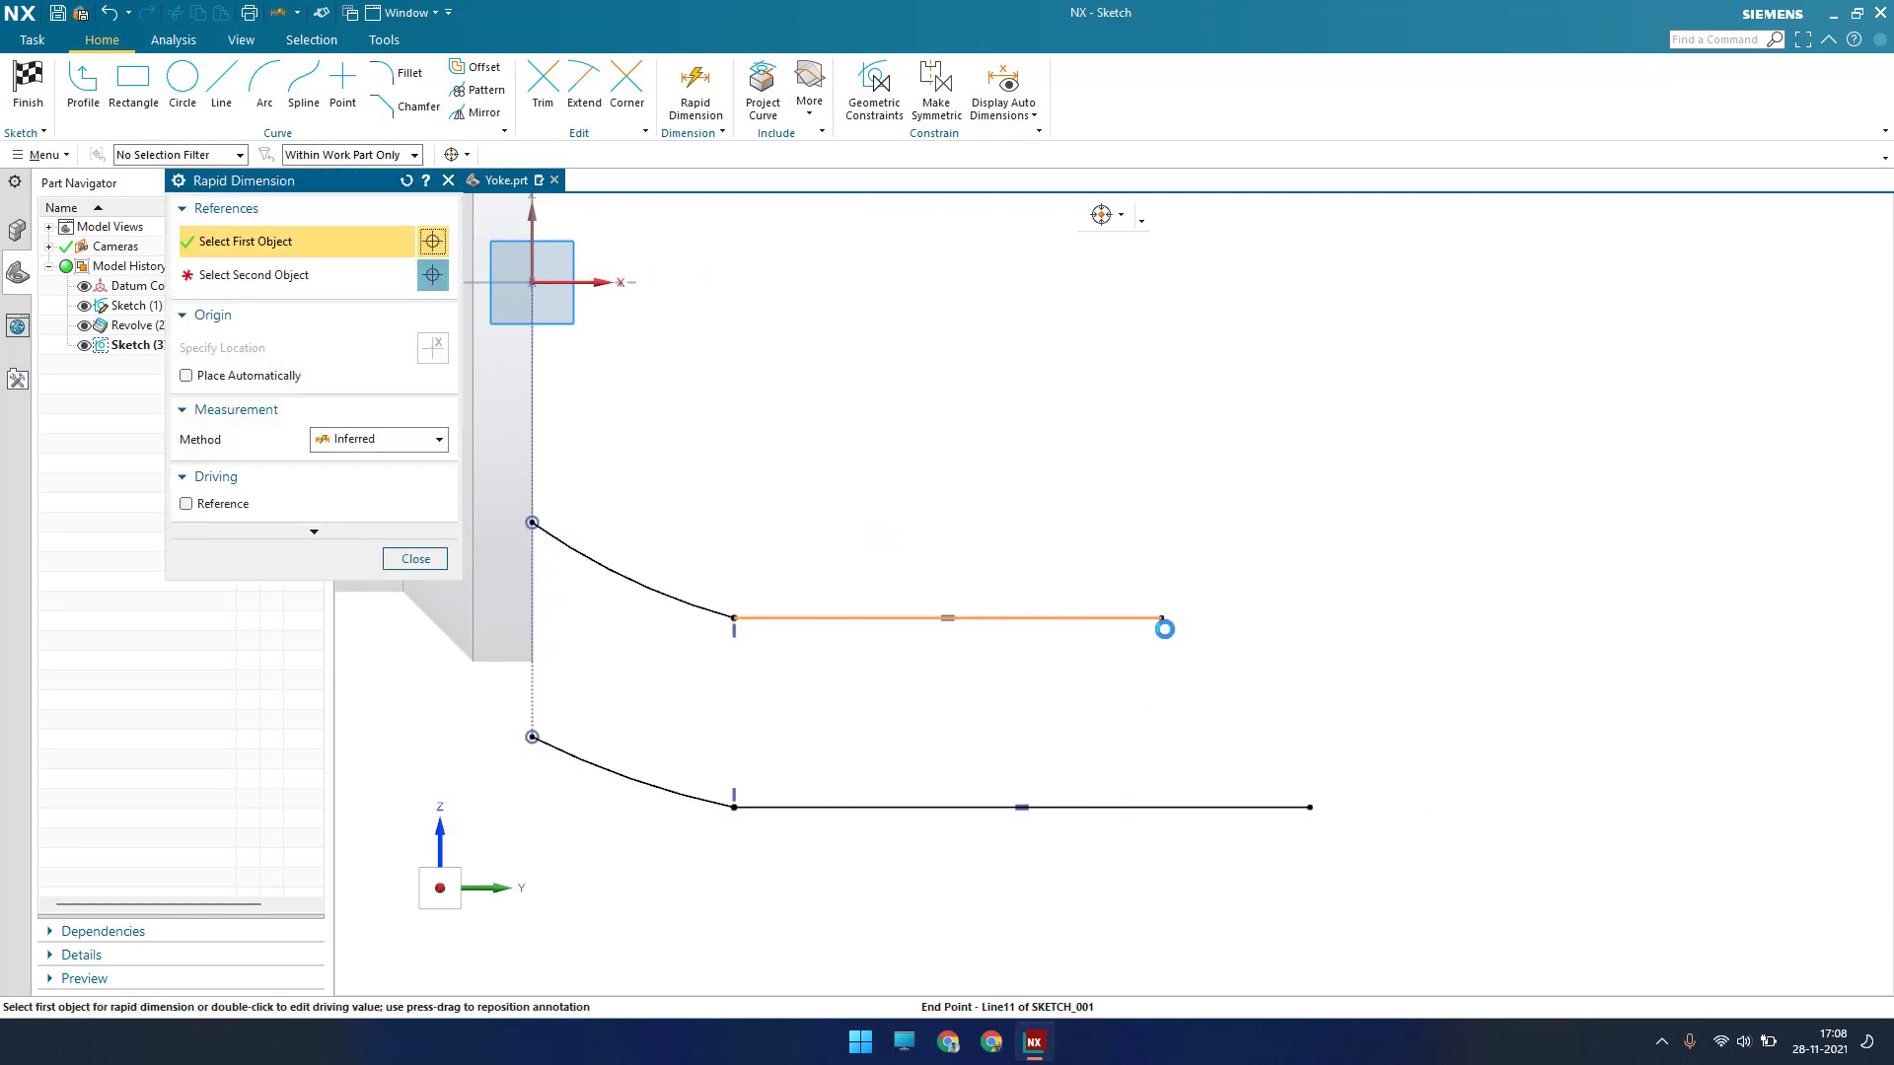
pyautogui.click(1161, 619)
pyautogui.click(1136, 805)
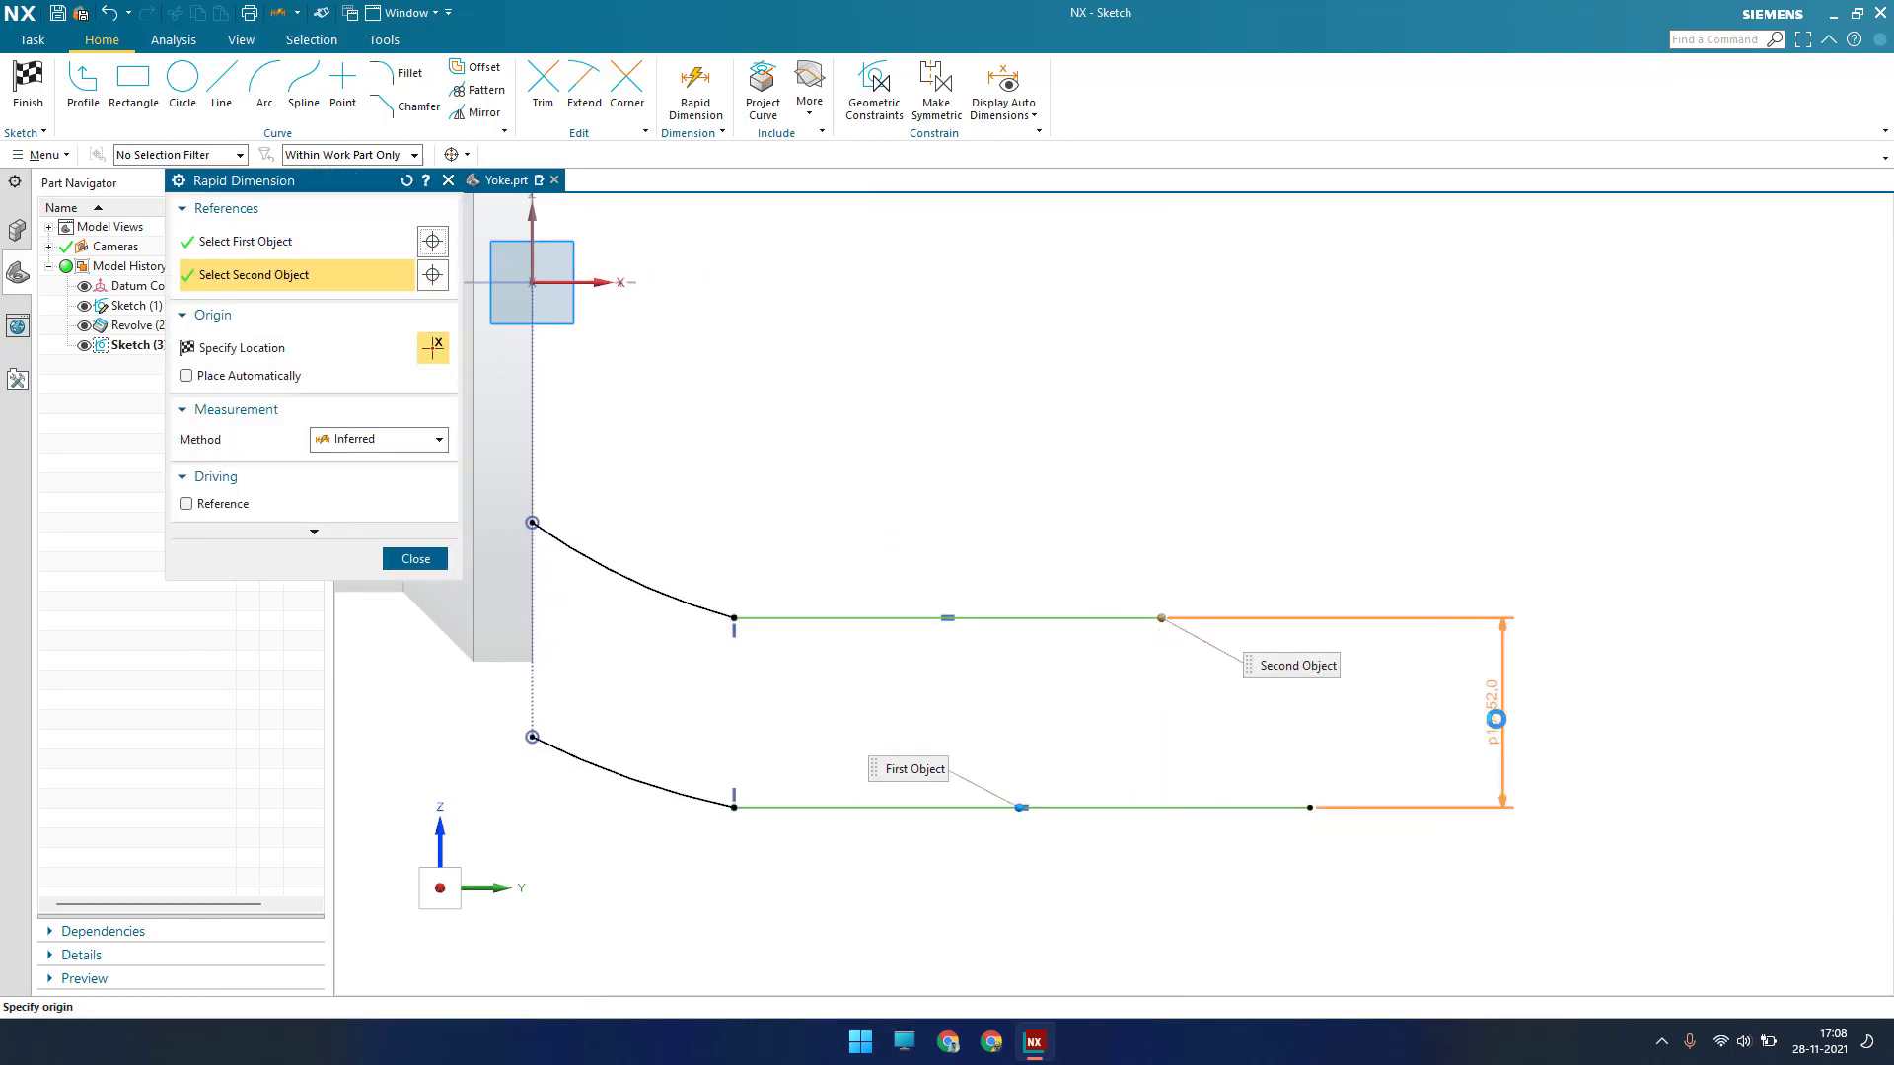
pyautogui.click(1349, 772)
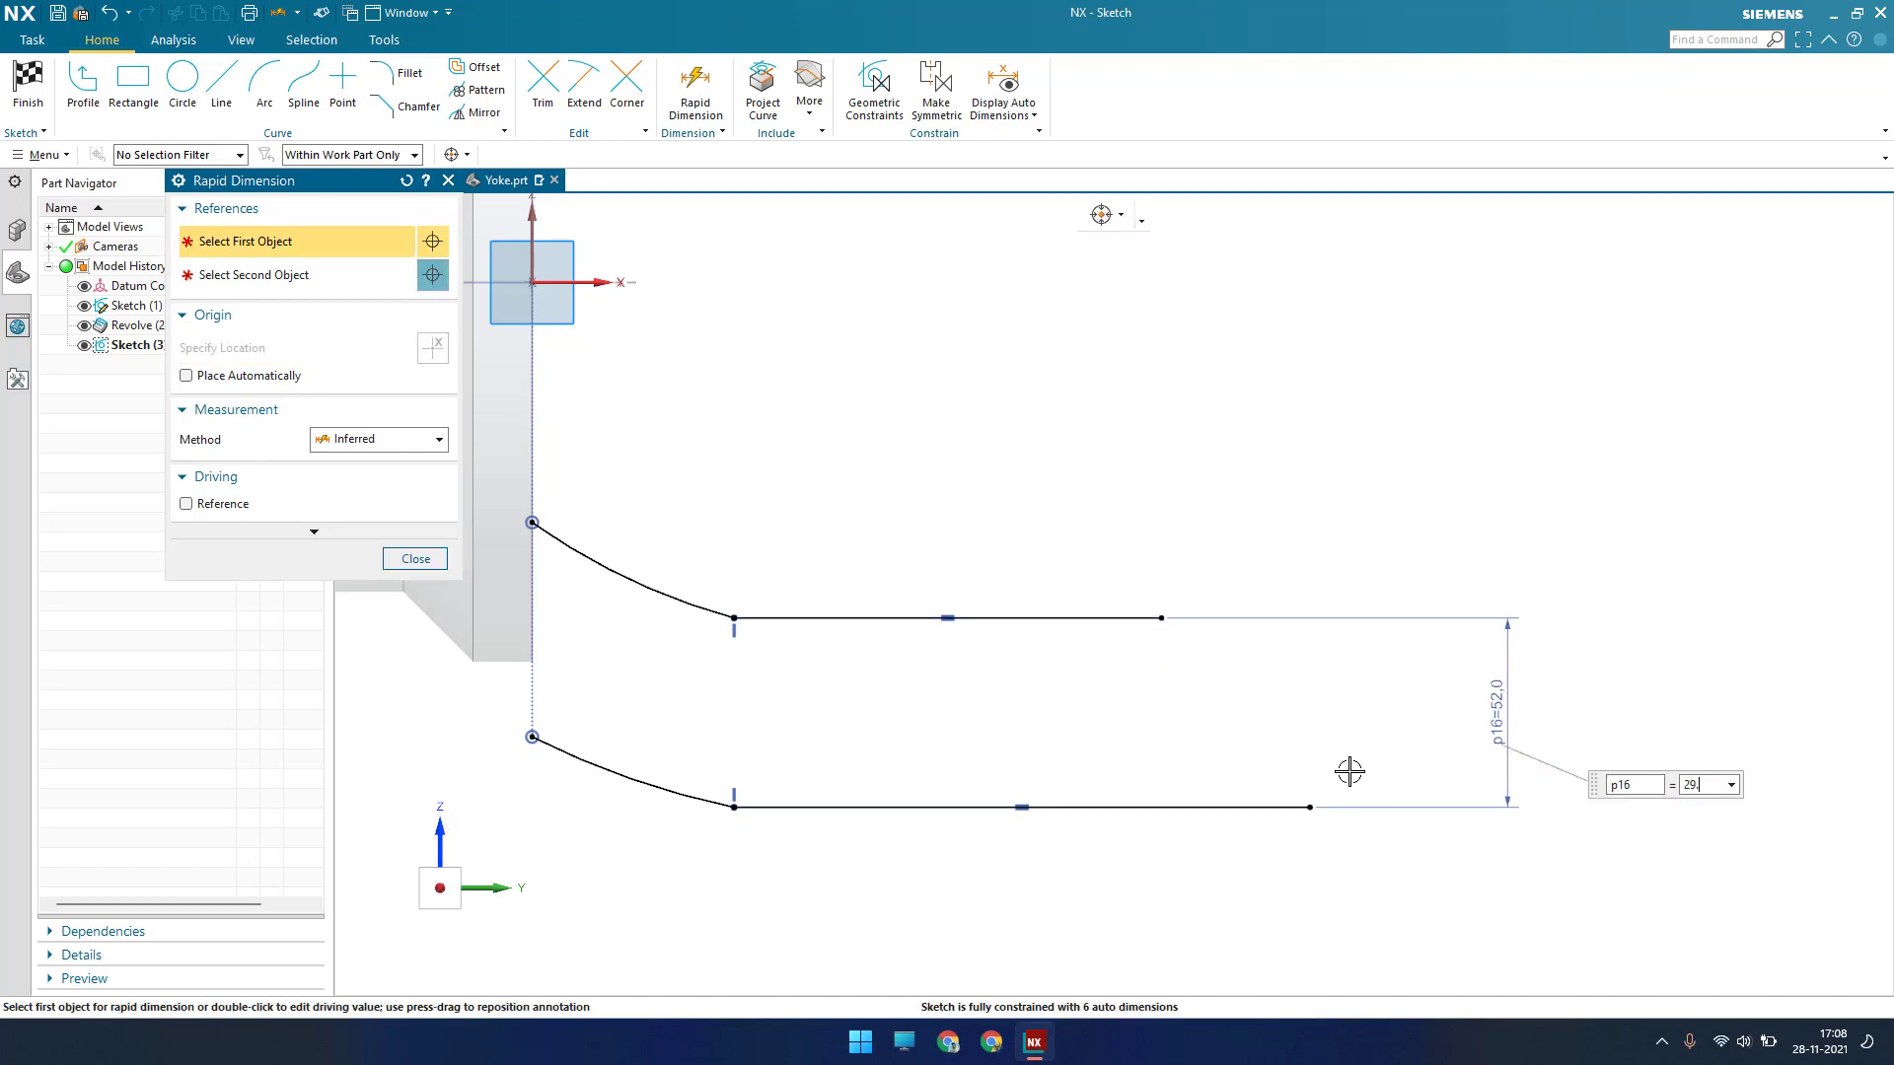
pyautogui.write('29.70')
pyautogui.press('Return')
pyautogui.middleClick(1350, 770)
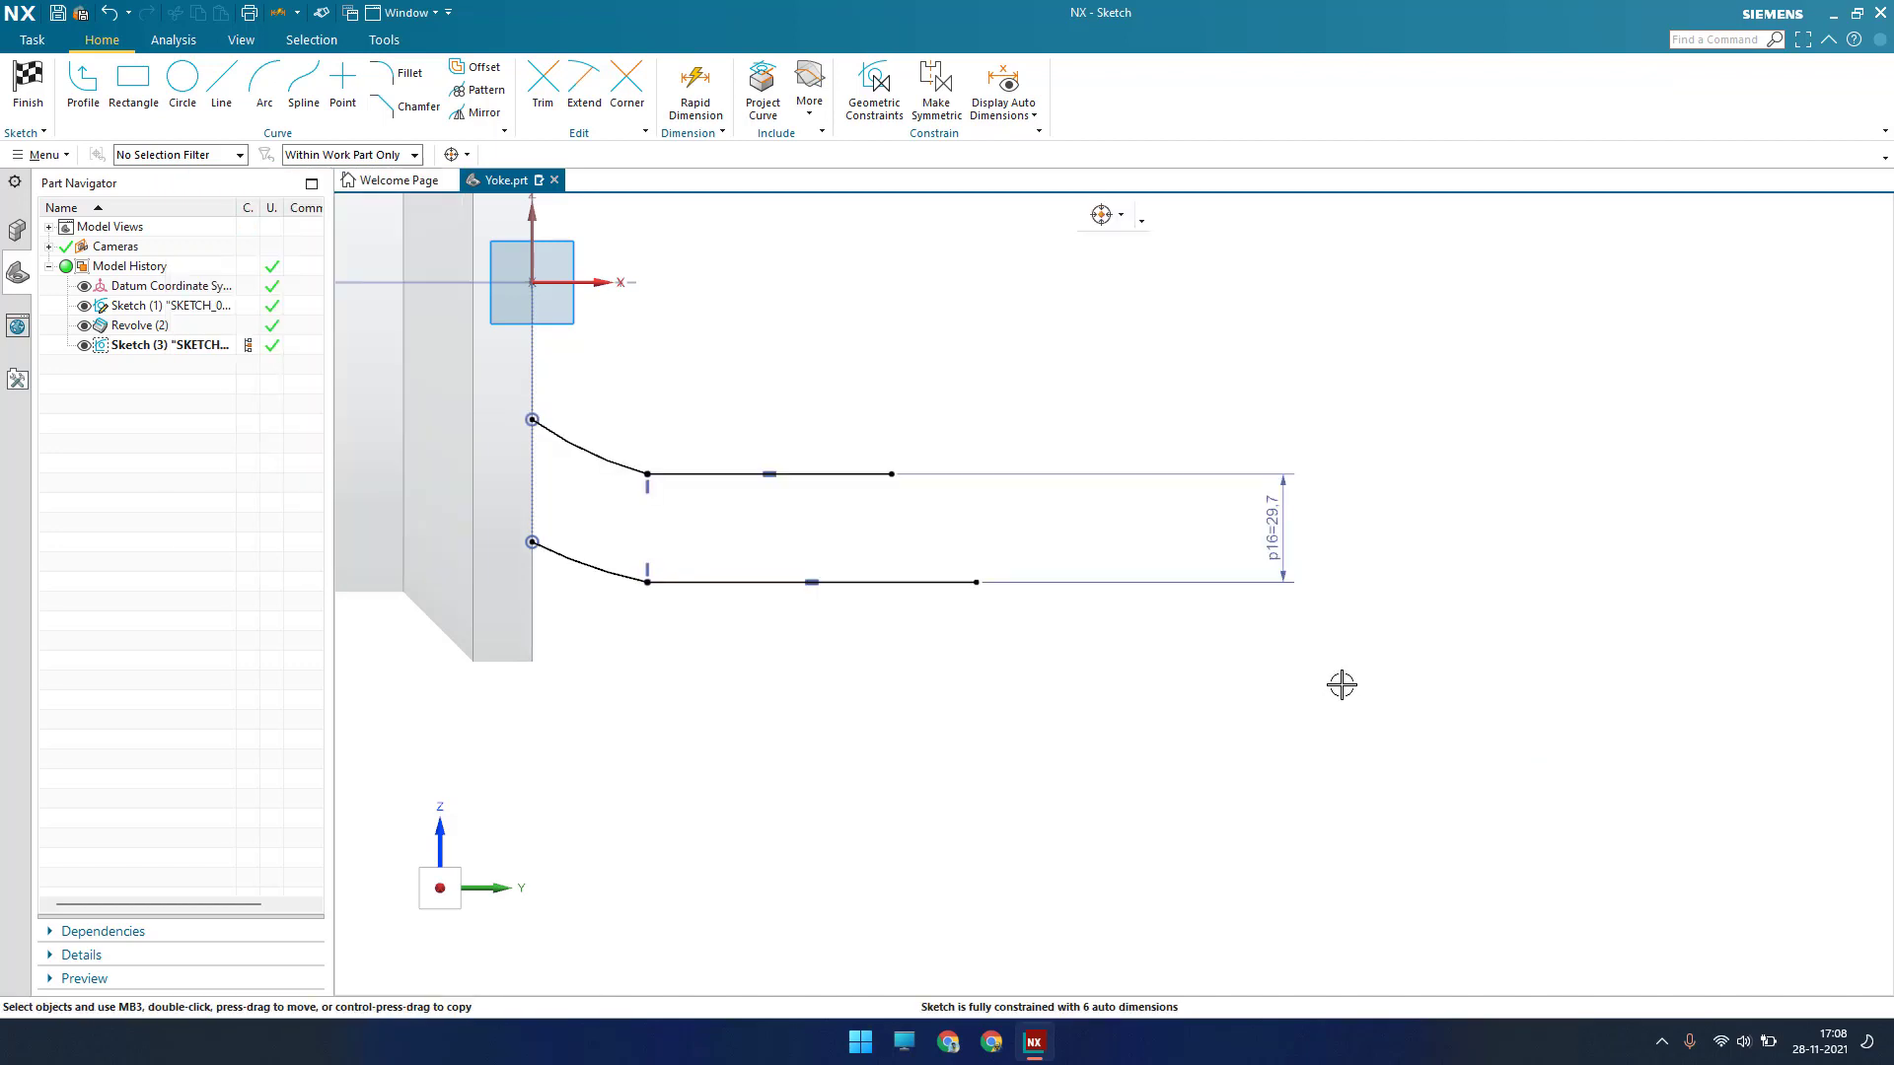
# Create an intersection point where the flange face's outer circular edge crosses the sketch plane
pyautogui.scroll(-2, 1342, 682)
pyautogui.moveTo(970, 695); pyautogui.dragTo(927, 686, button='middle')
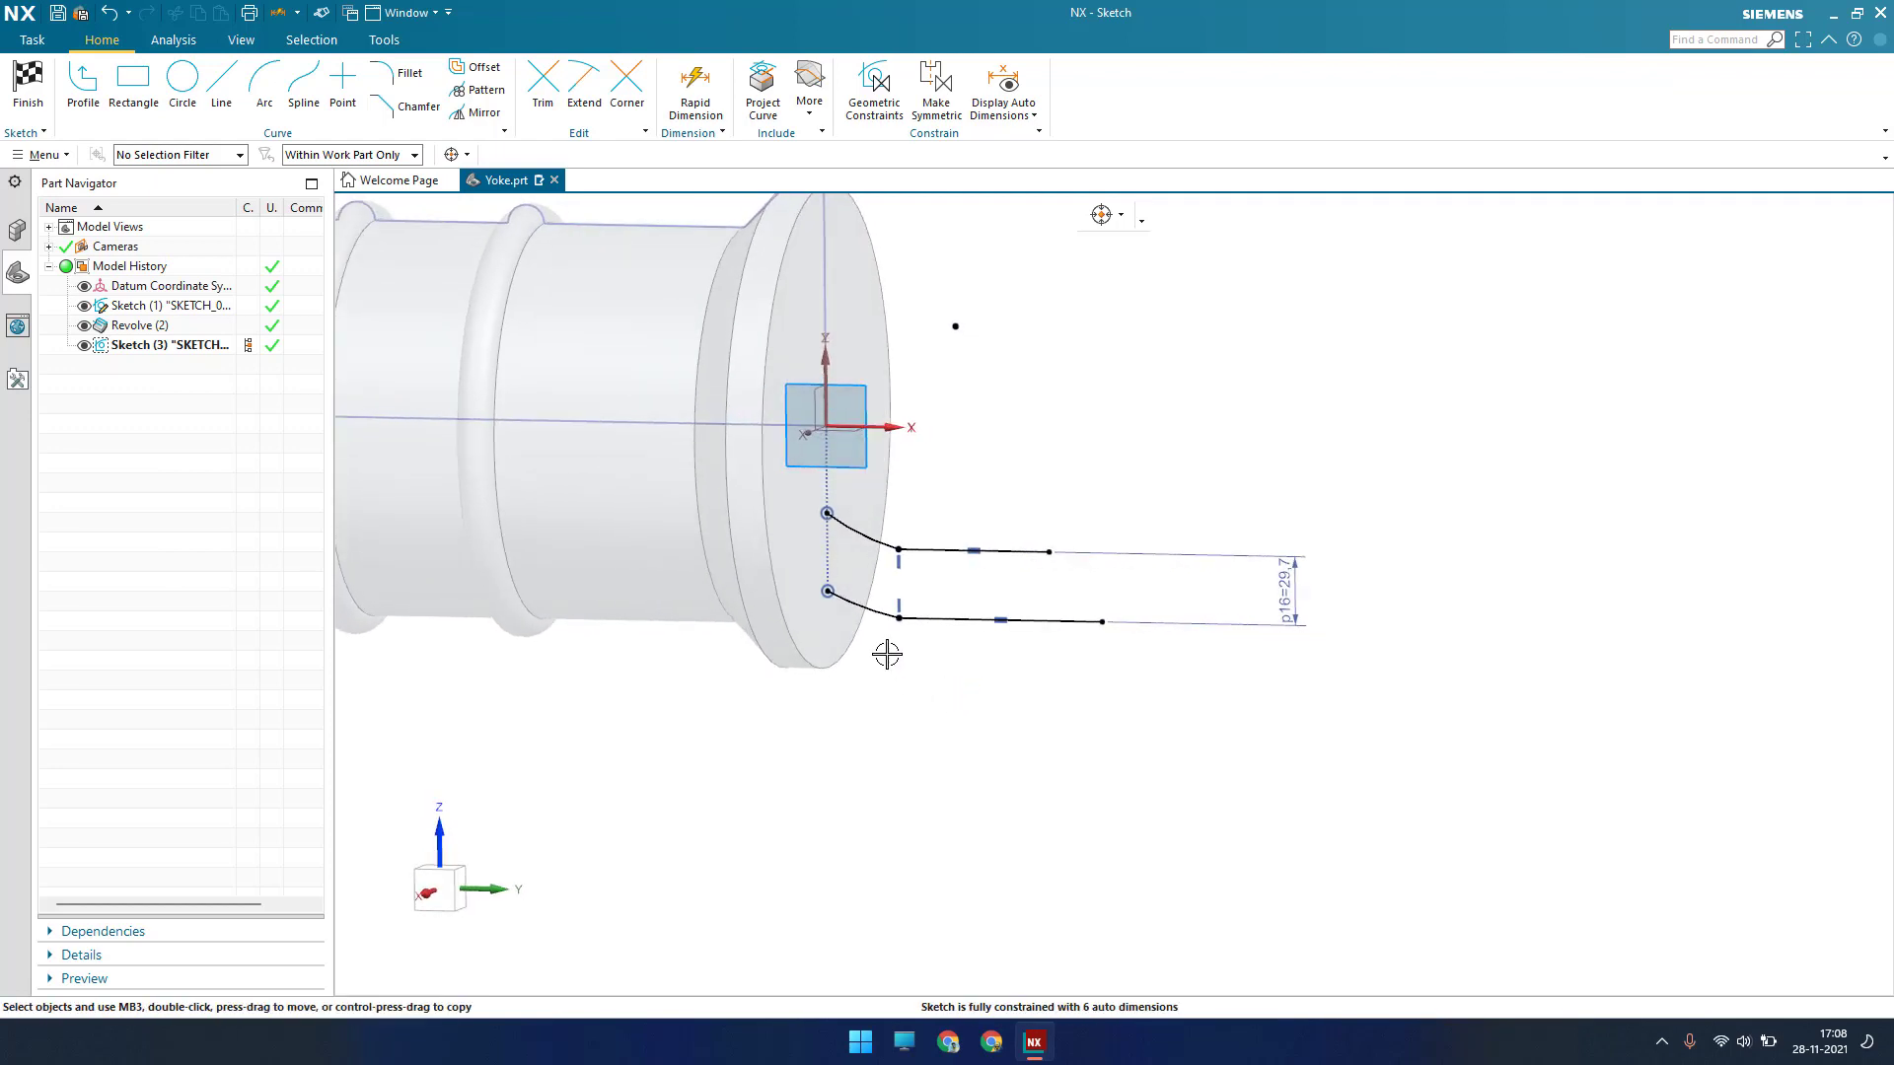
pyautogui.scroll(4, 890, 653)
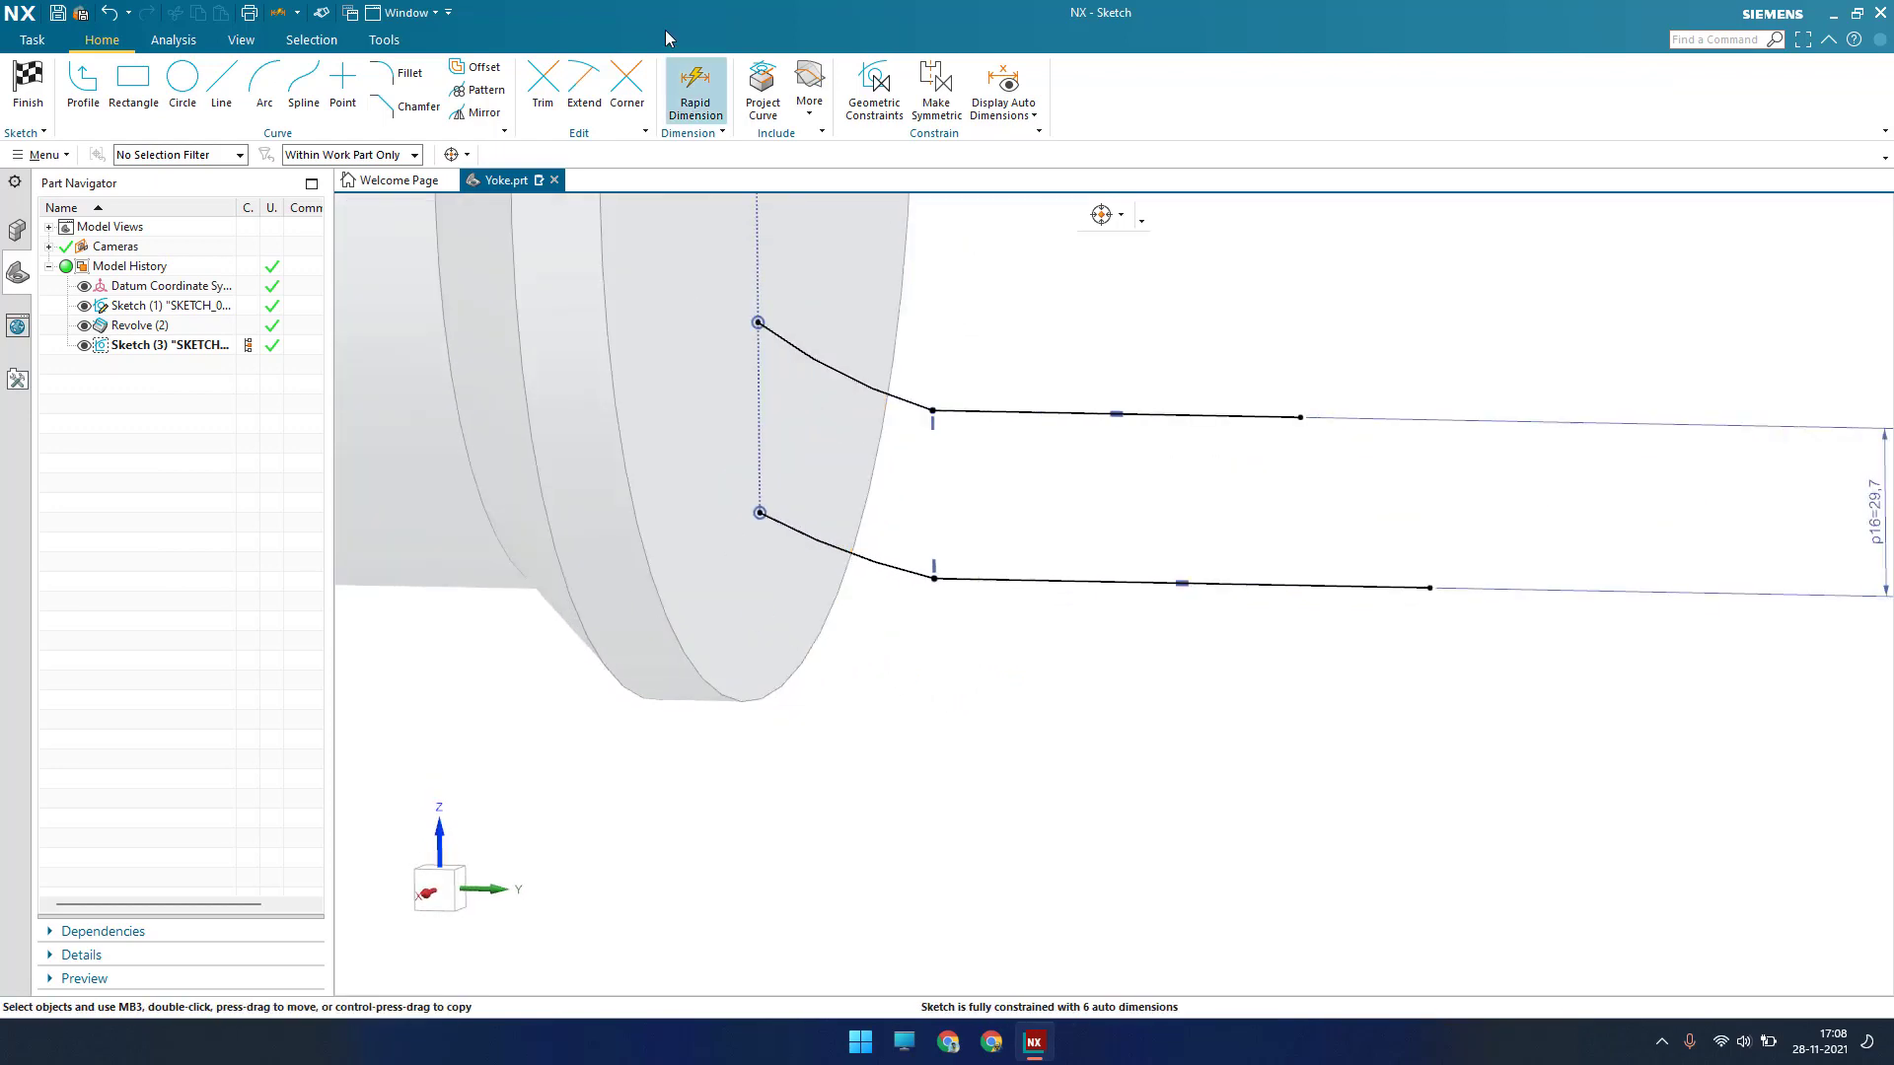
pyautogui.click(809, 94)
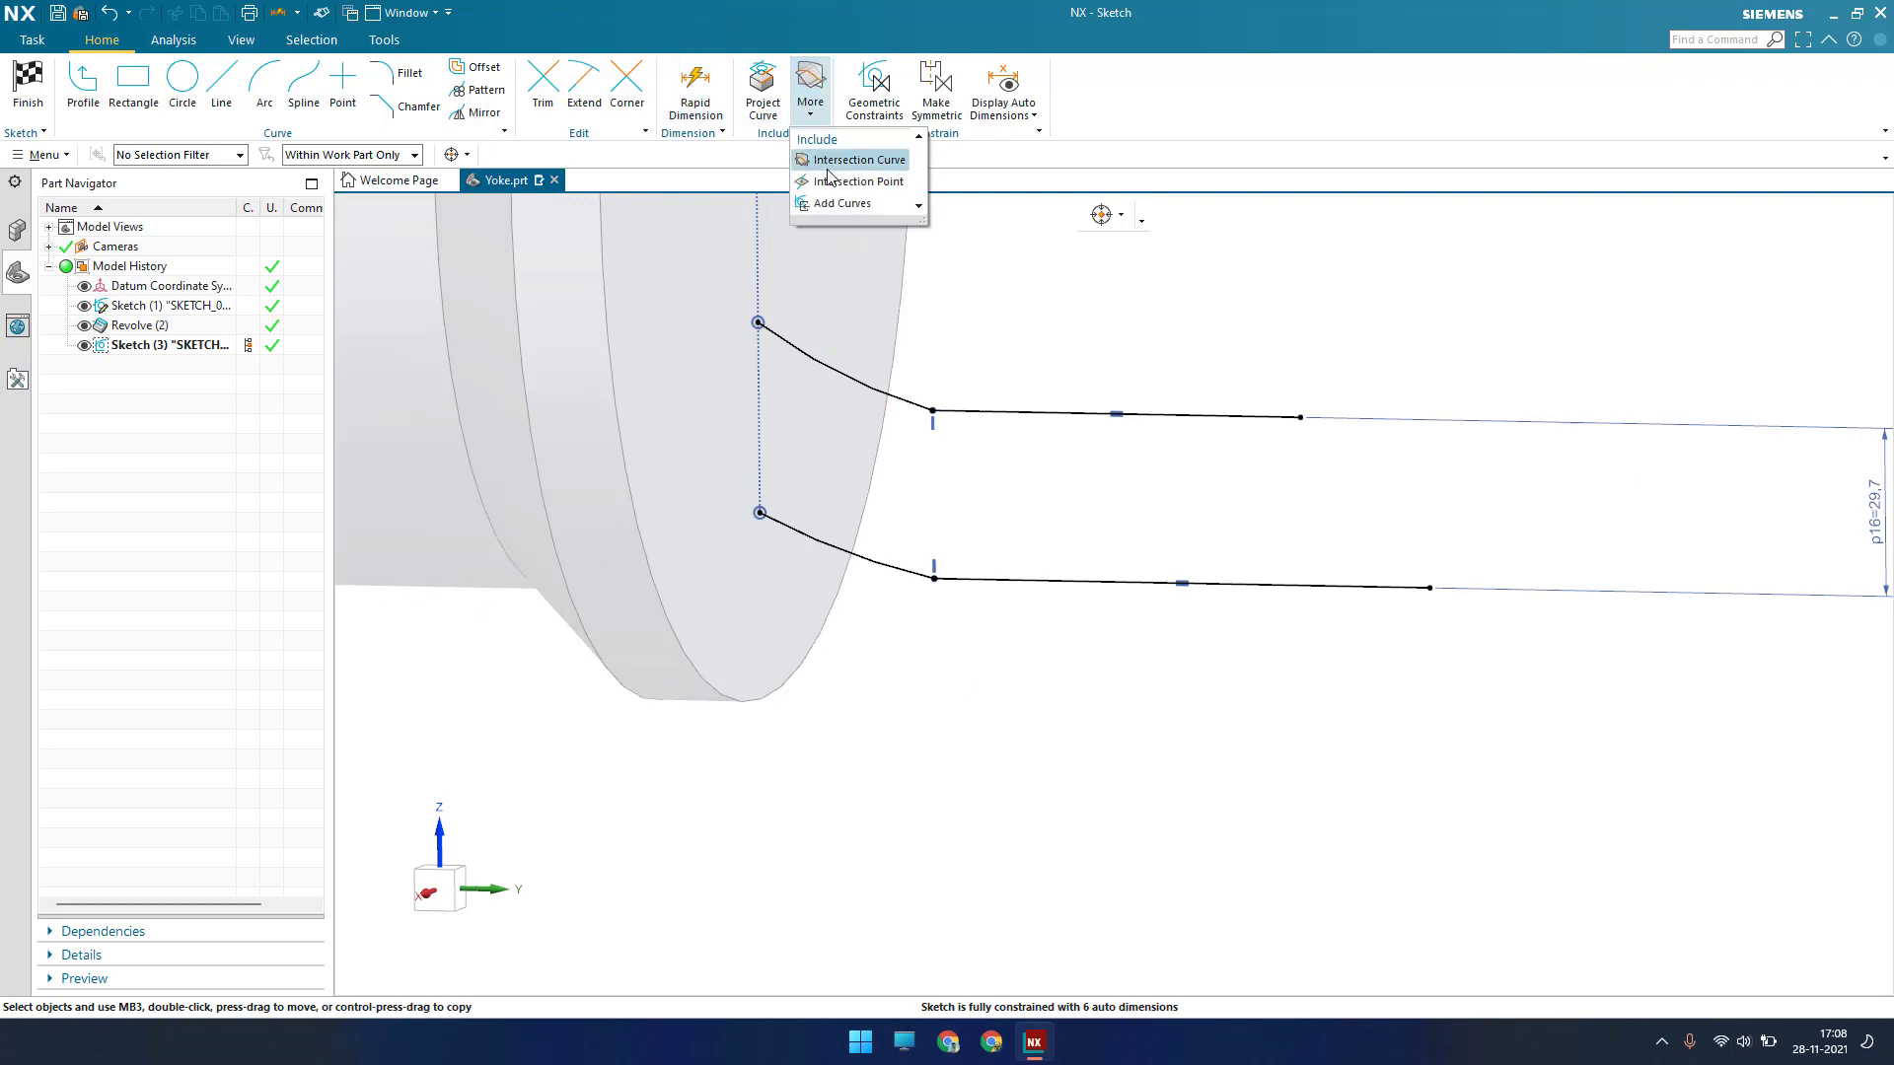
pyautogui.click(838, 181)
pyautogui.click(678, 643)
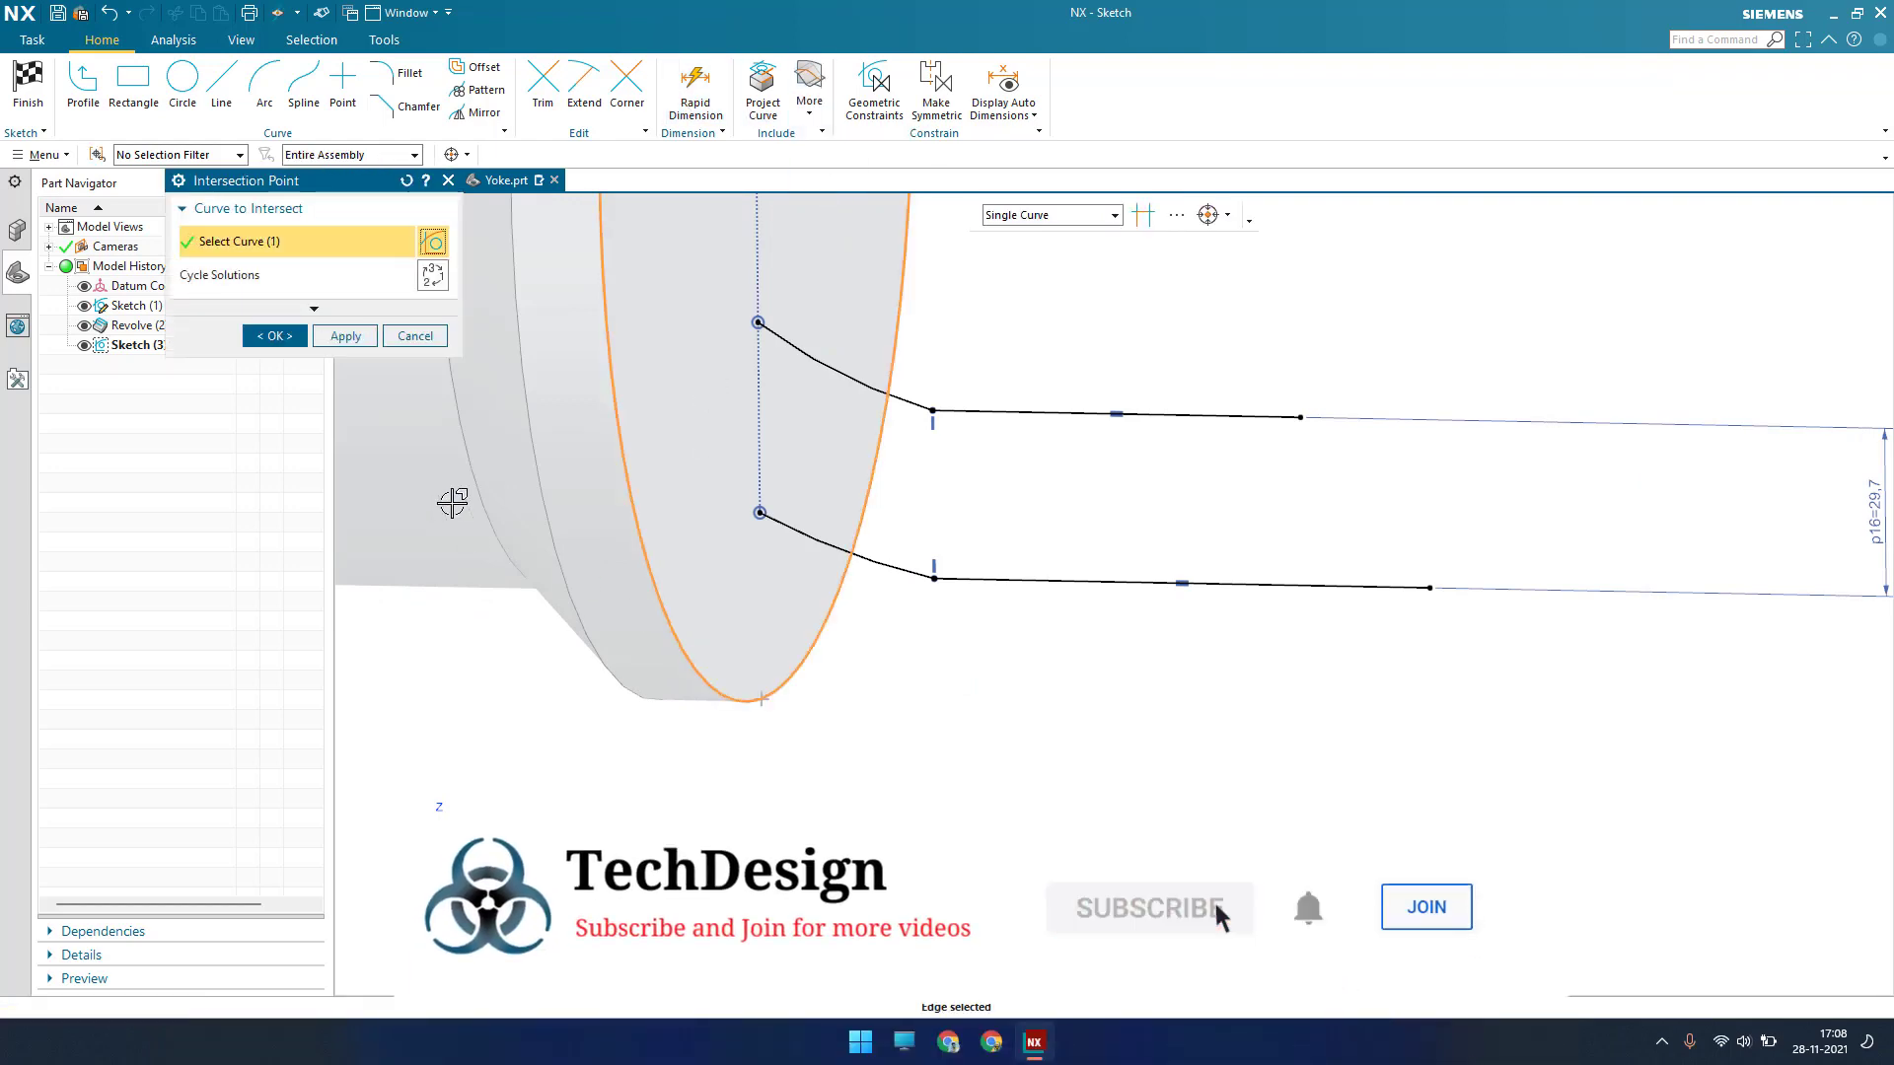
pyautogui.click(275, 335)
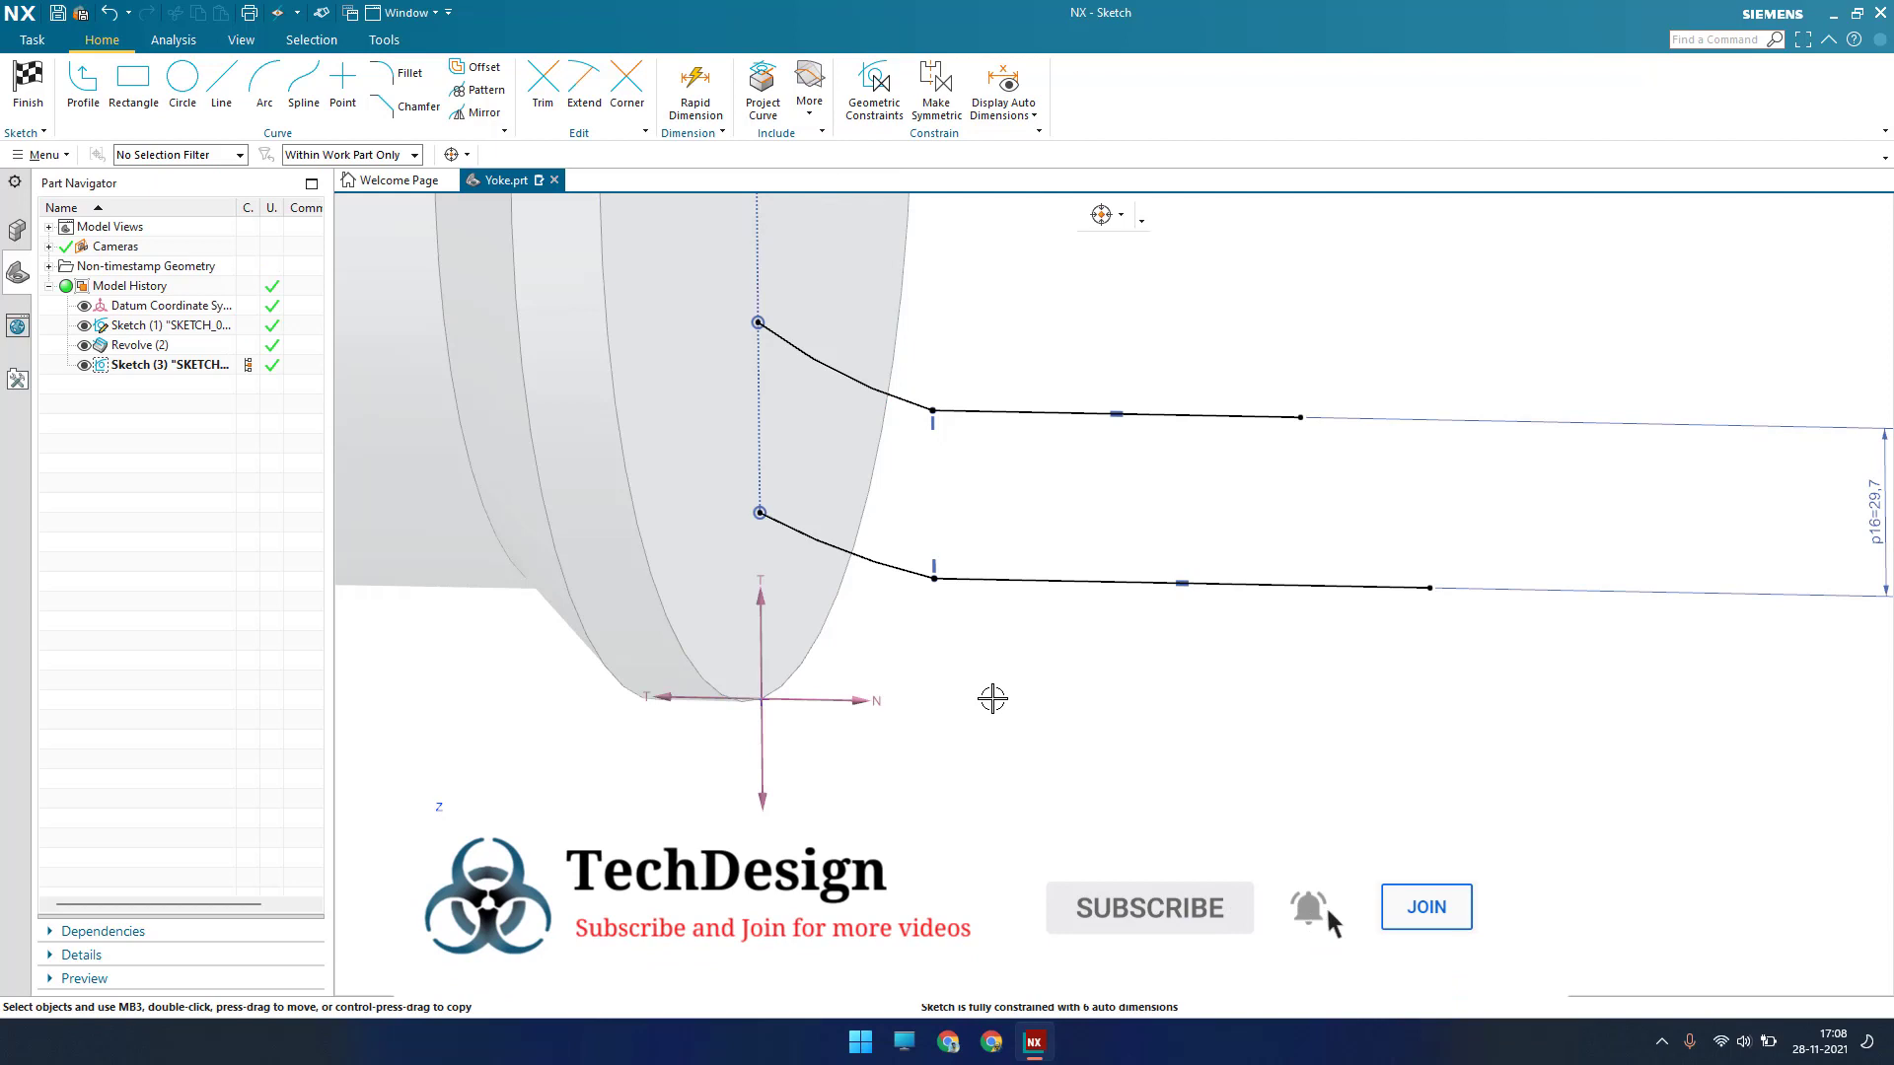
pyautogui.press('c')
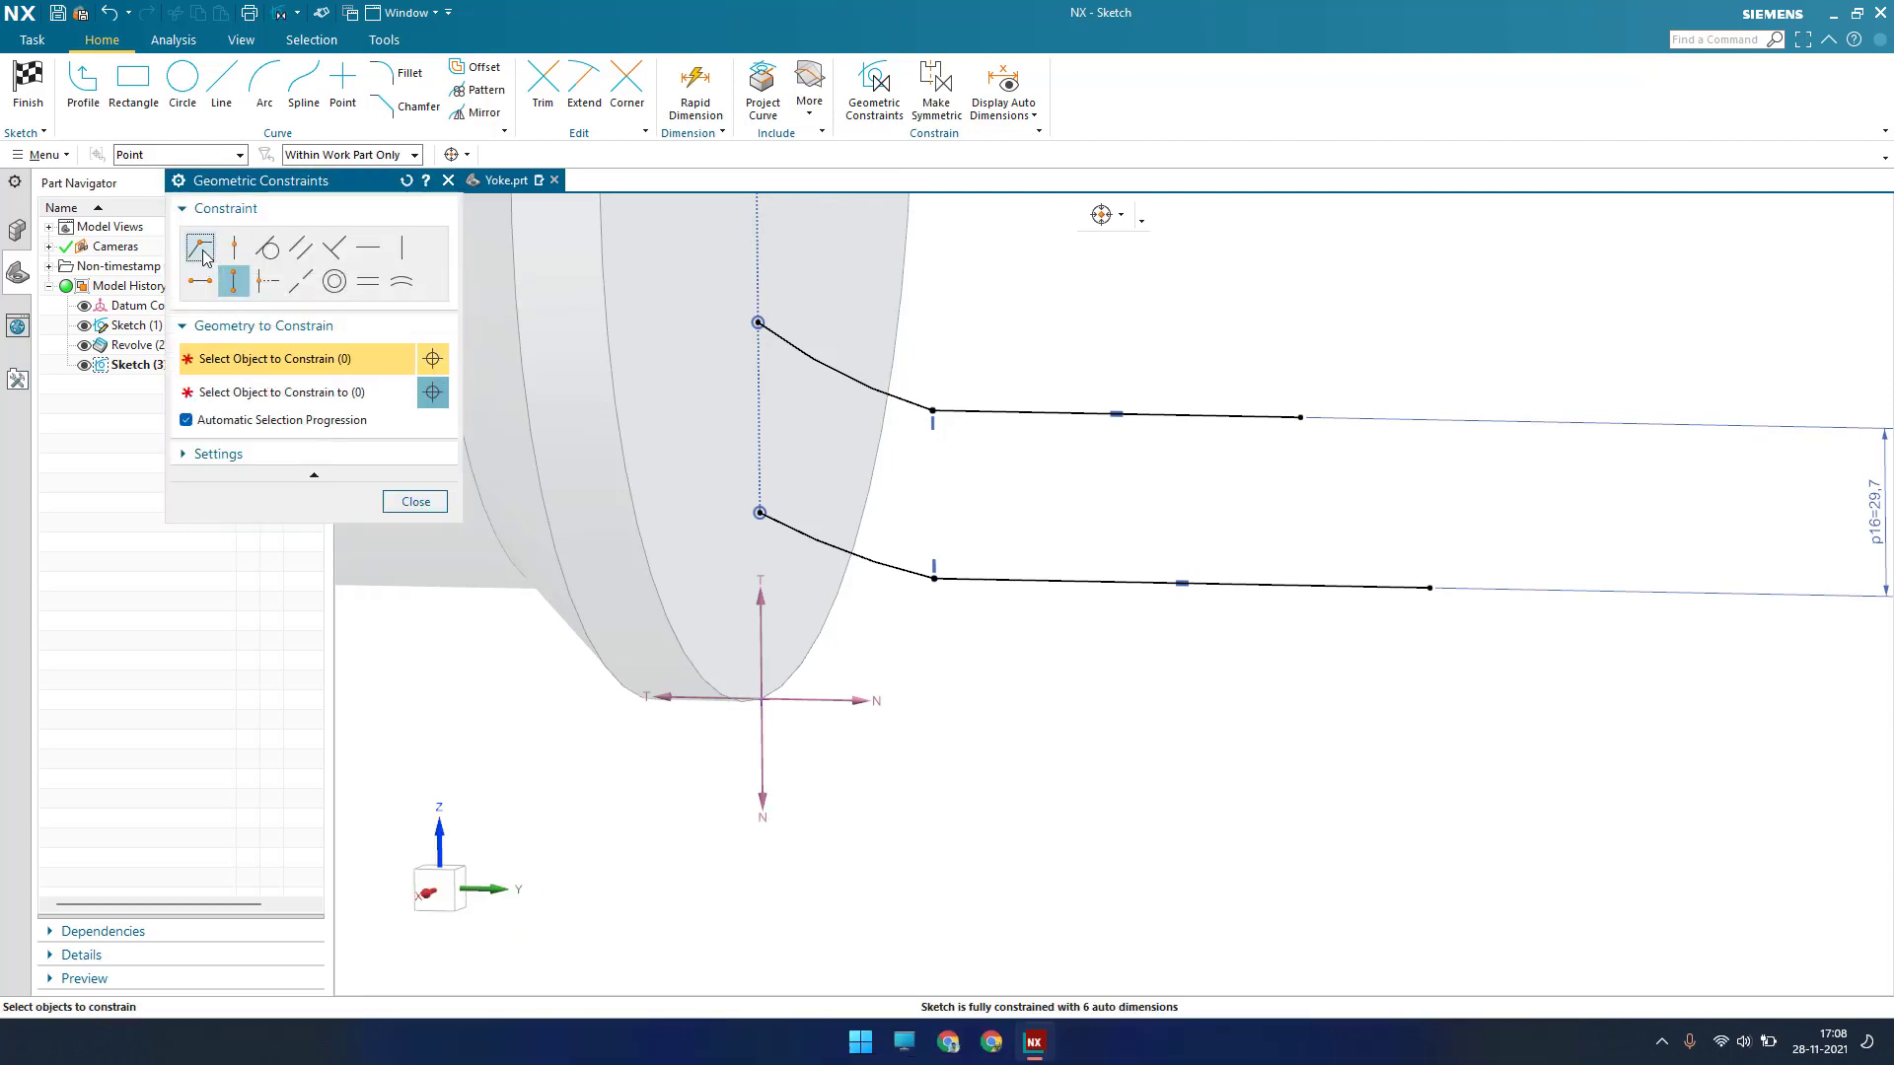
pyautogui.click(762, 512)
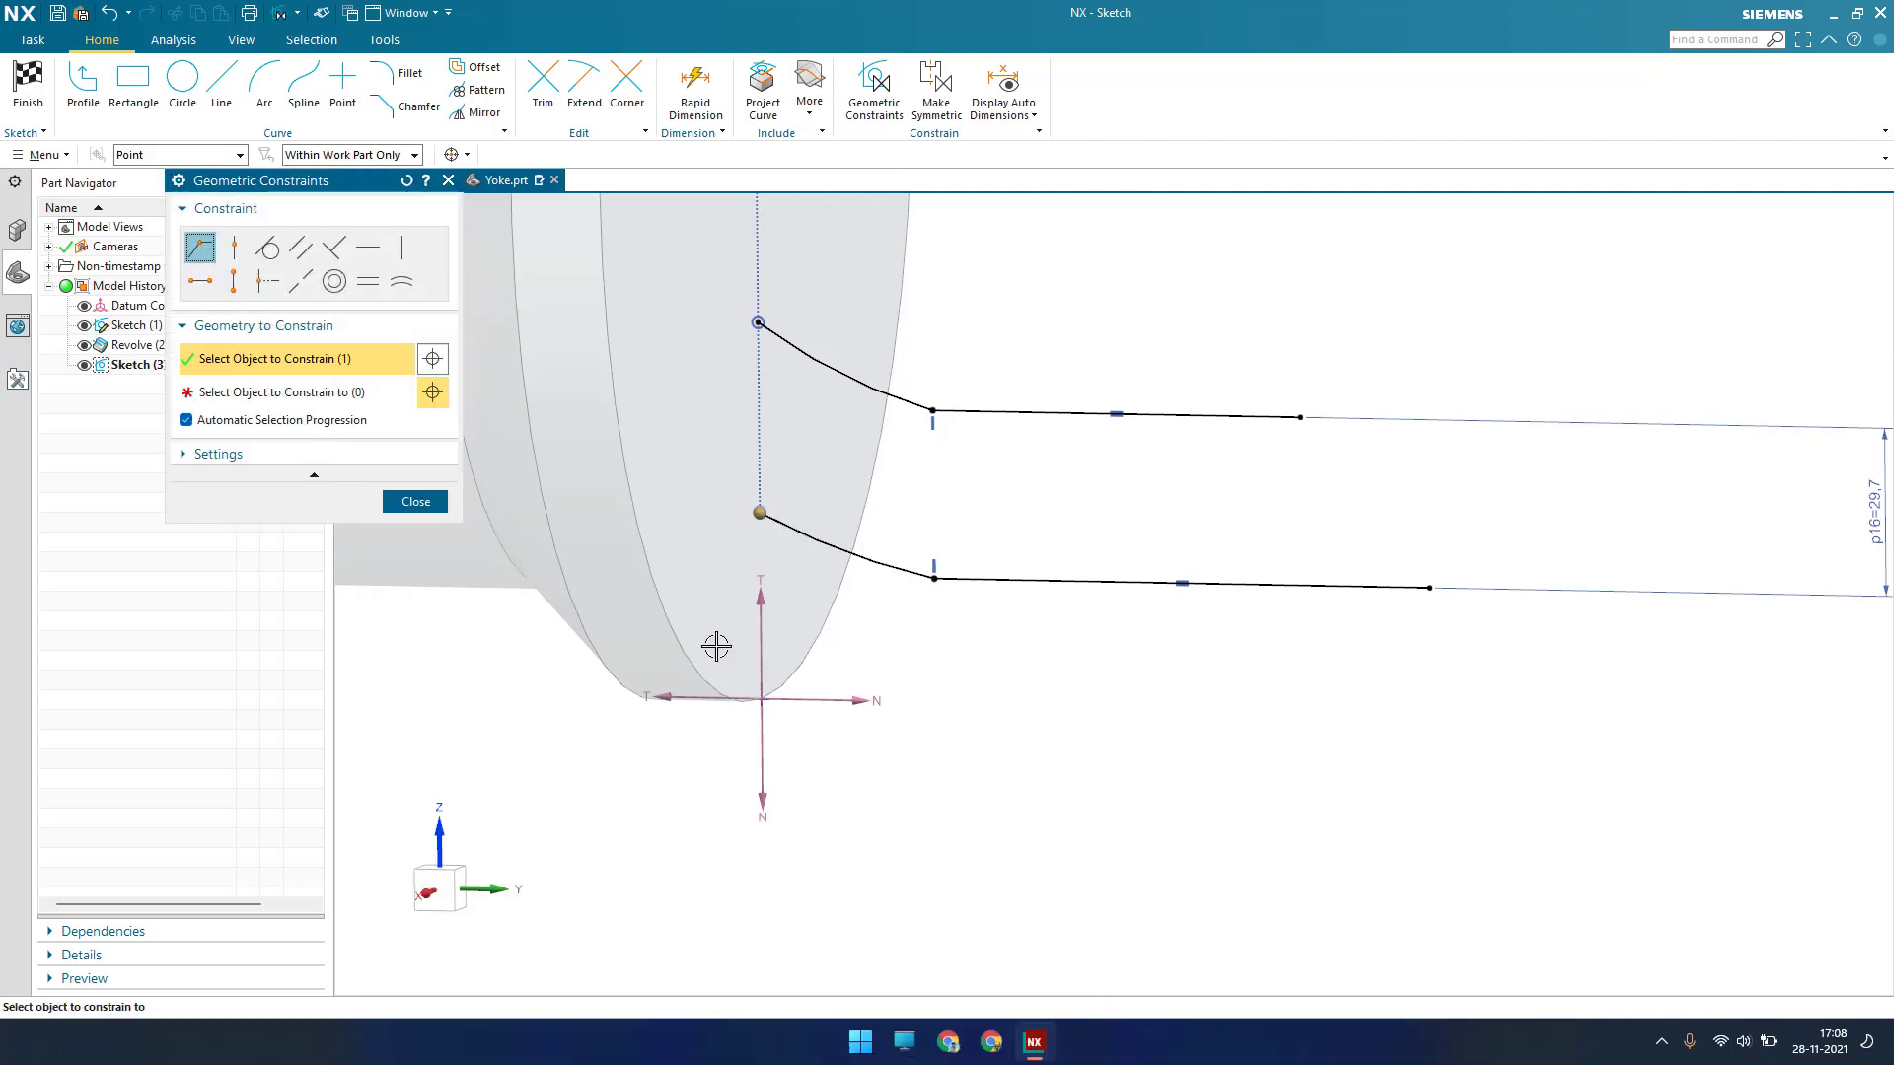
pyautogui.click(762, 701)
pyautogui.middleClick(752, 702)
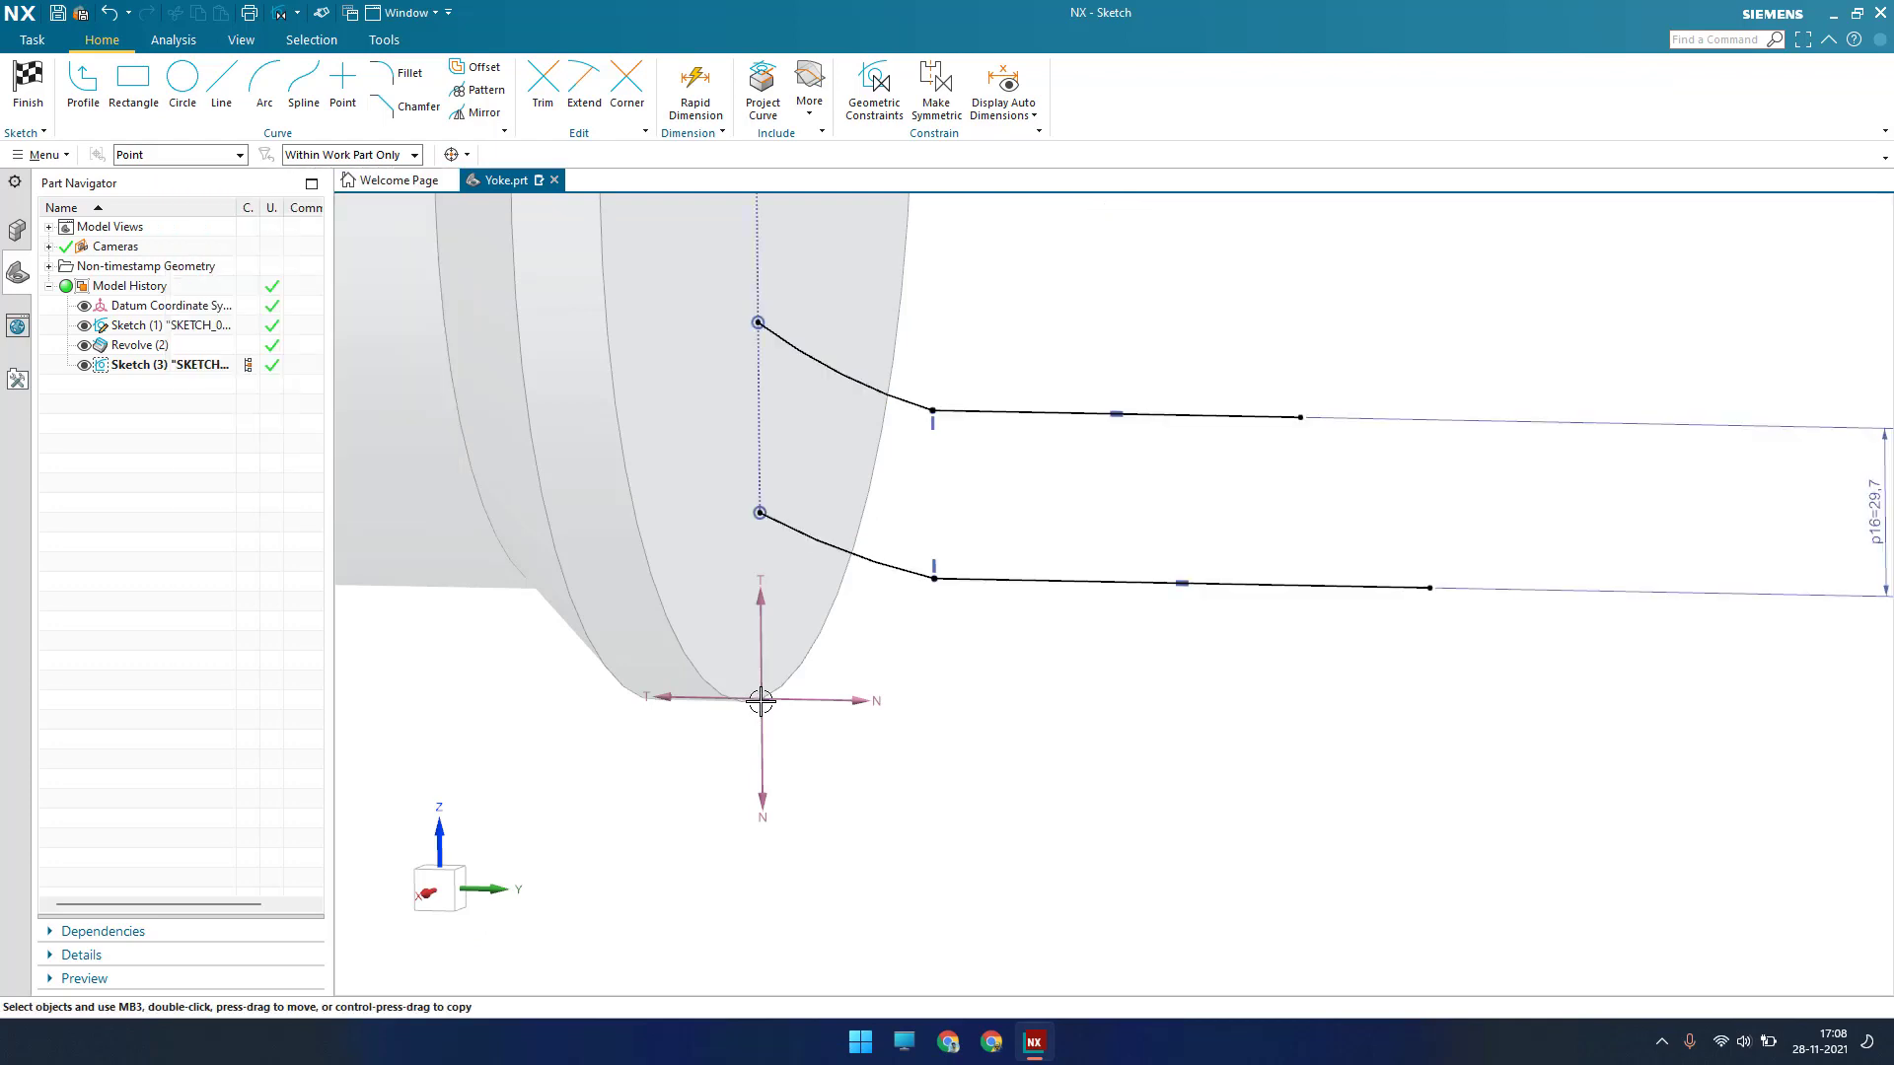
# Constrain the lower arc's left endpoint to be coincident with the intersection point on the flange edge
pyautogui.press('c')
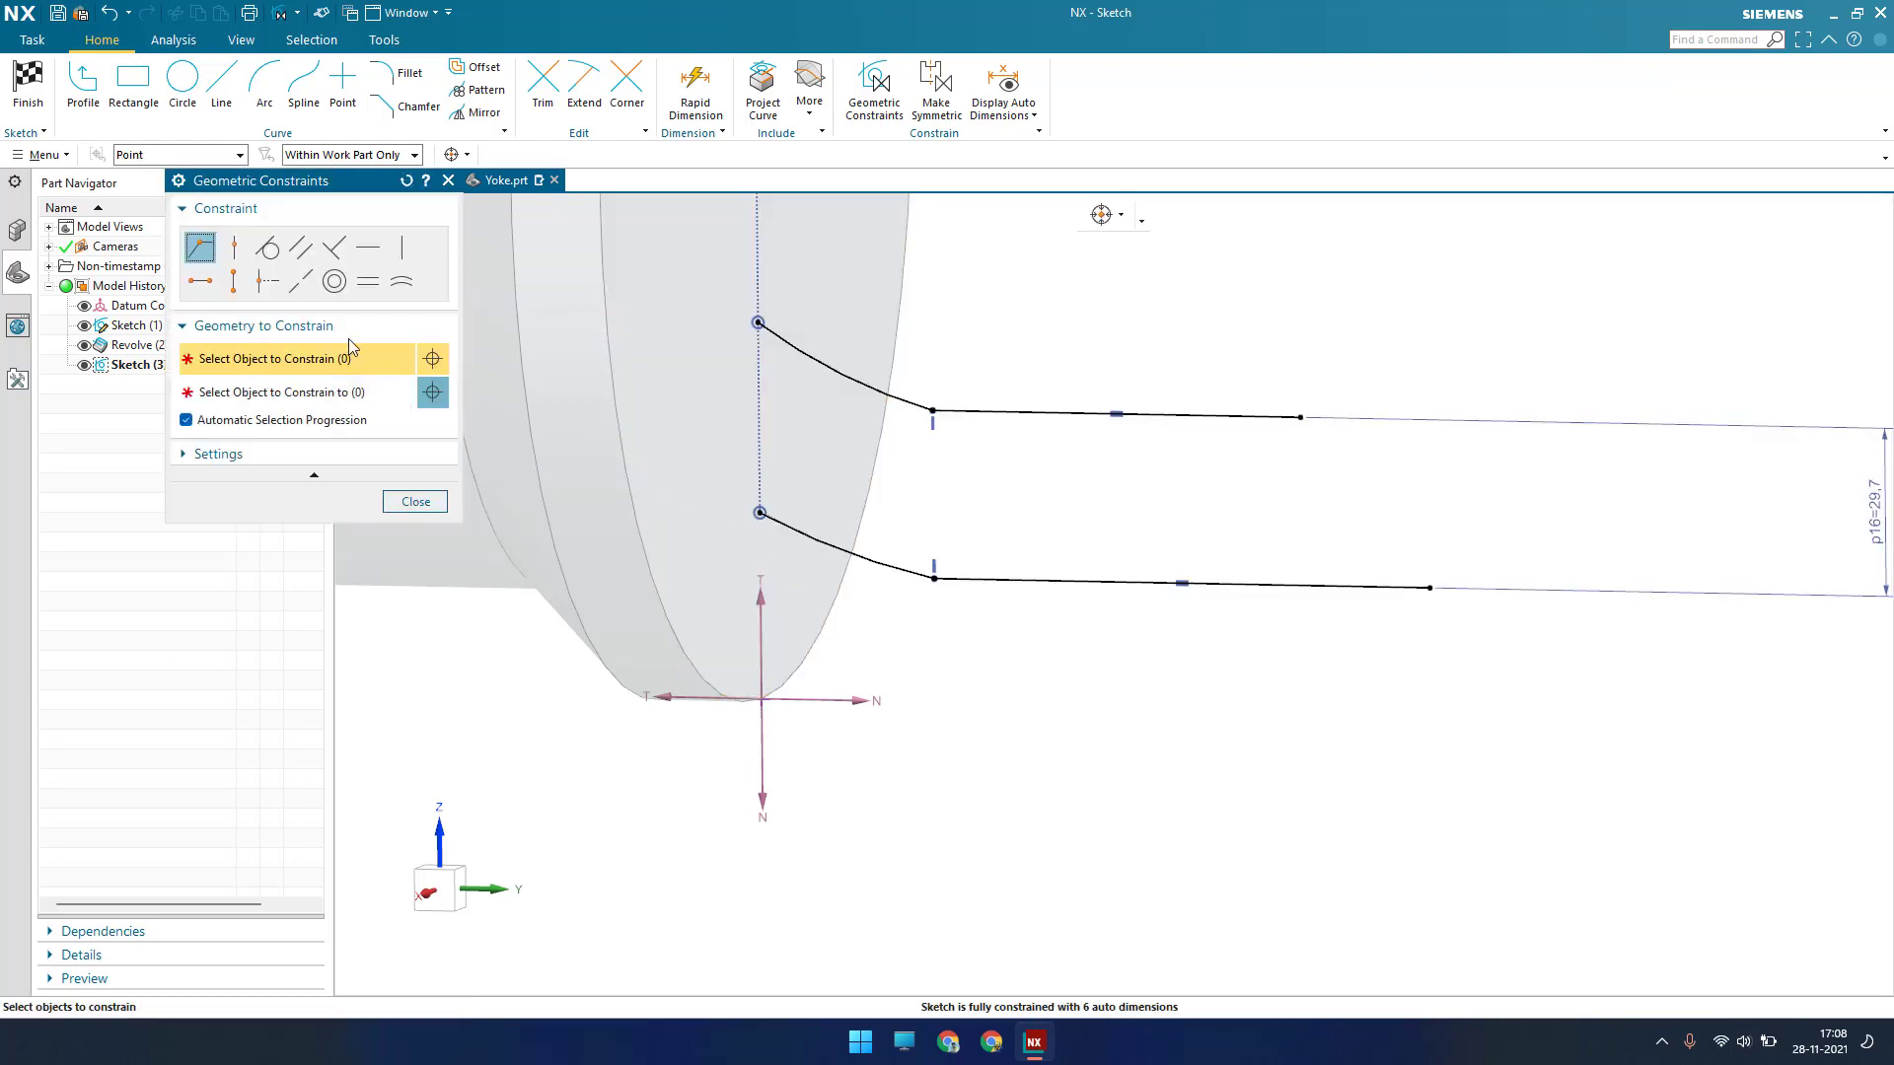
pyautogui.click(759, 513)
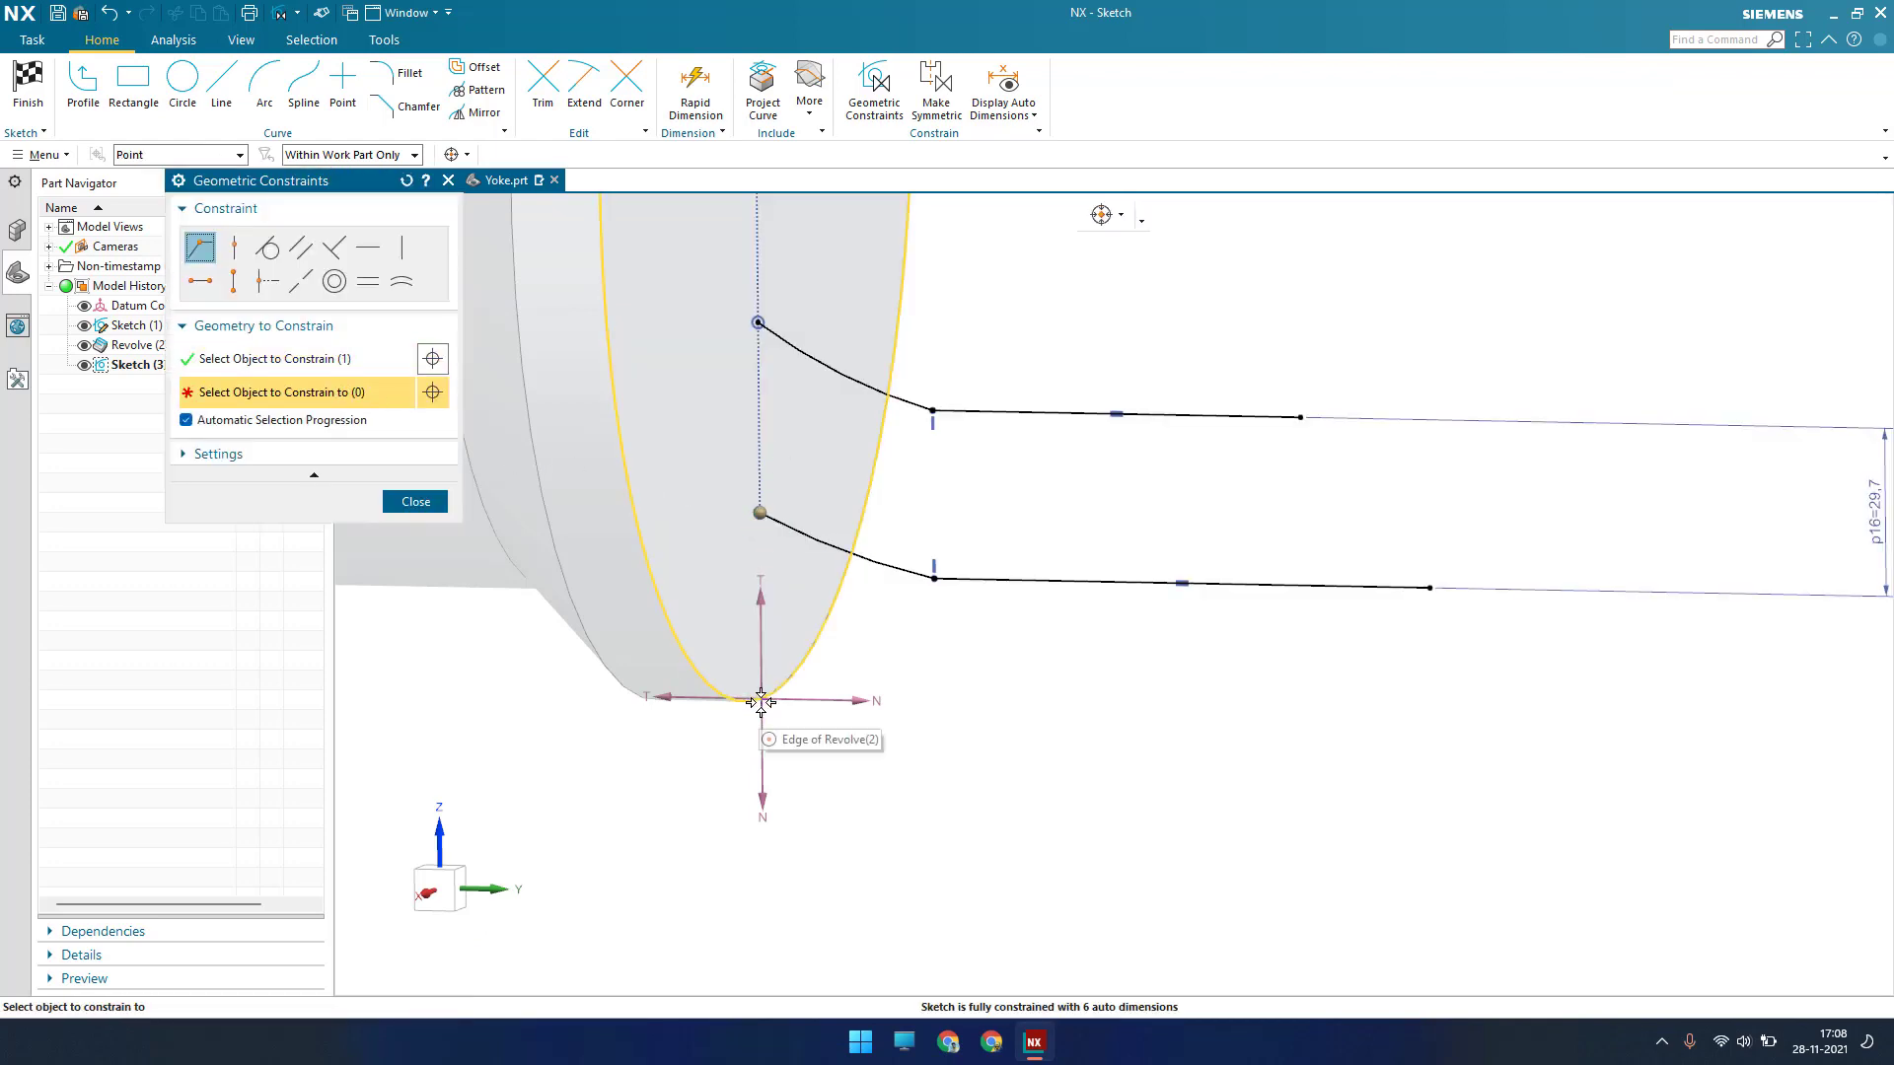
pyautogui.rightClick(762, 702)
pyautogui.click(819, 156)
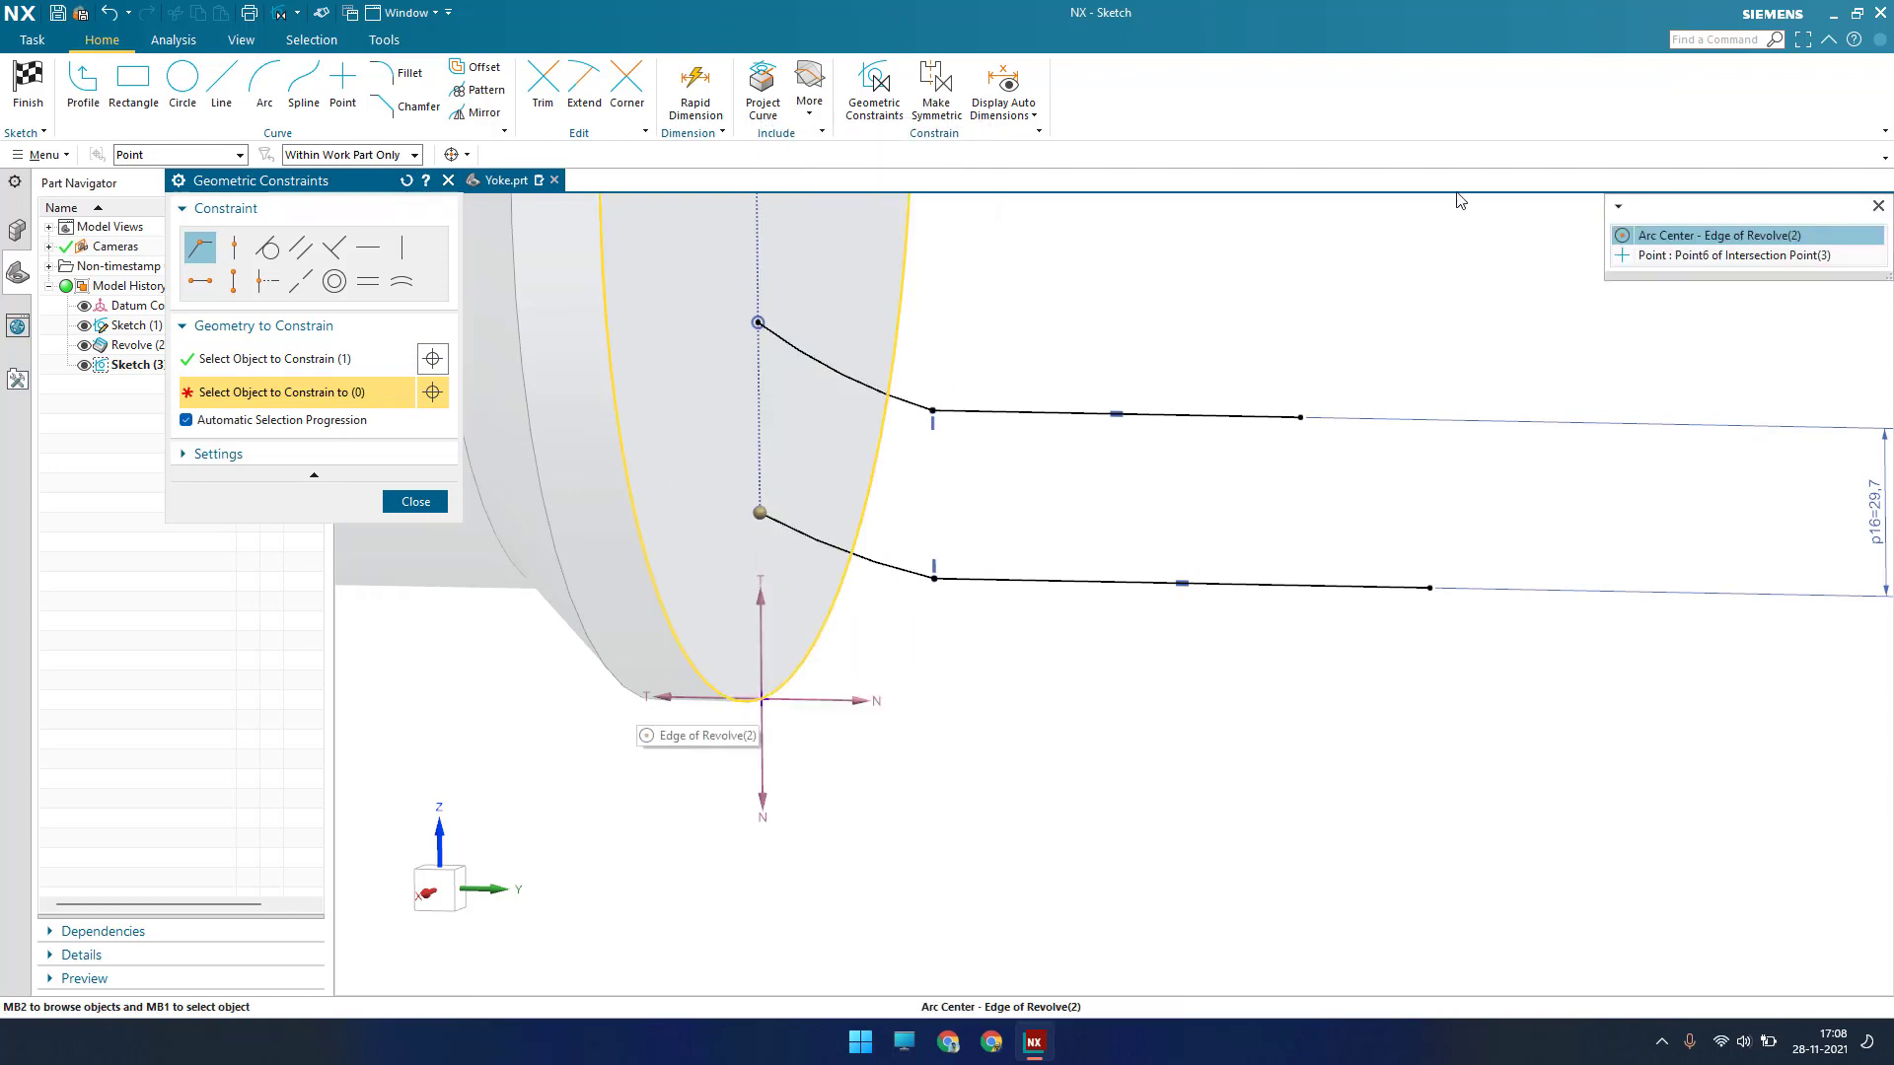
pyautogui.click(1682, 234)
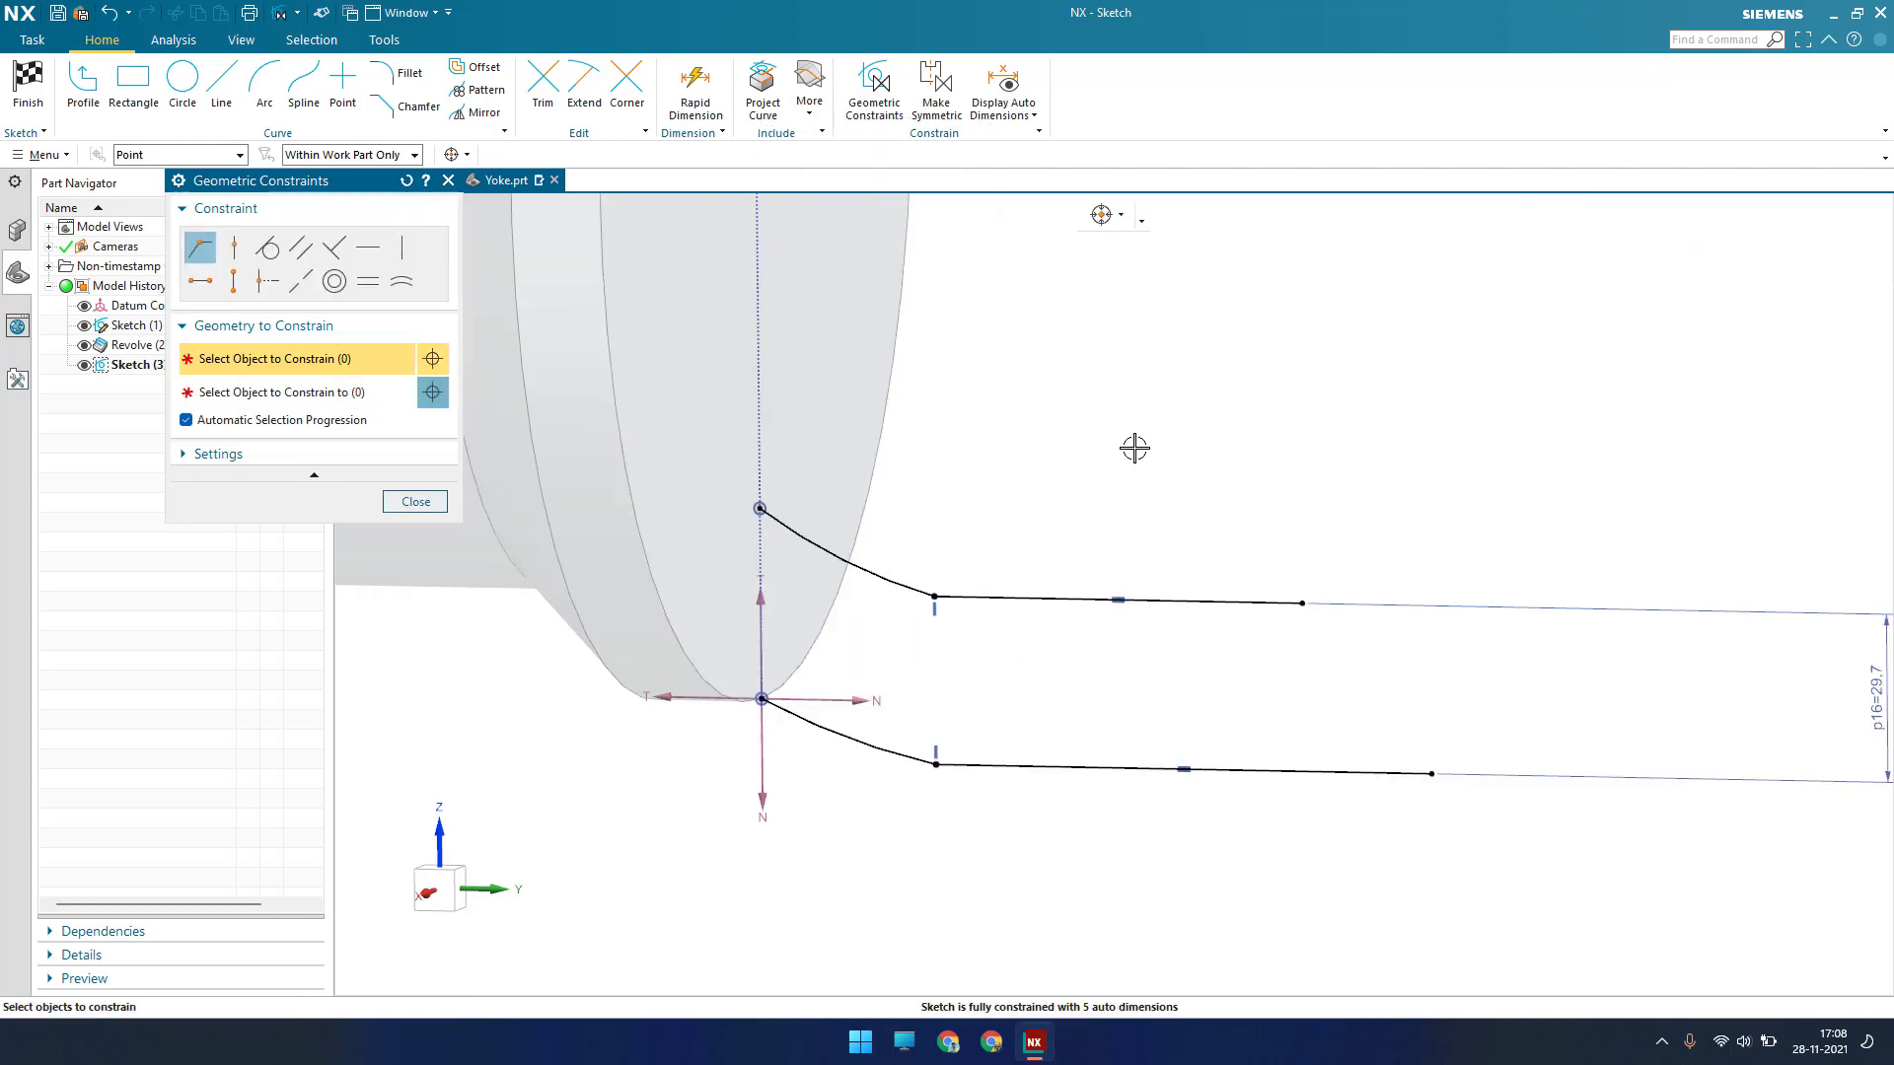
# Dimension the lower arc's radius and set it to 156.75
pyautogui.scroll(-3, 1133, 377)
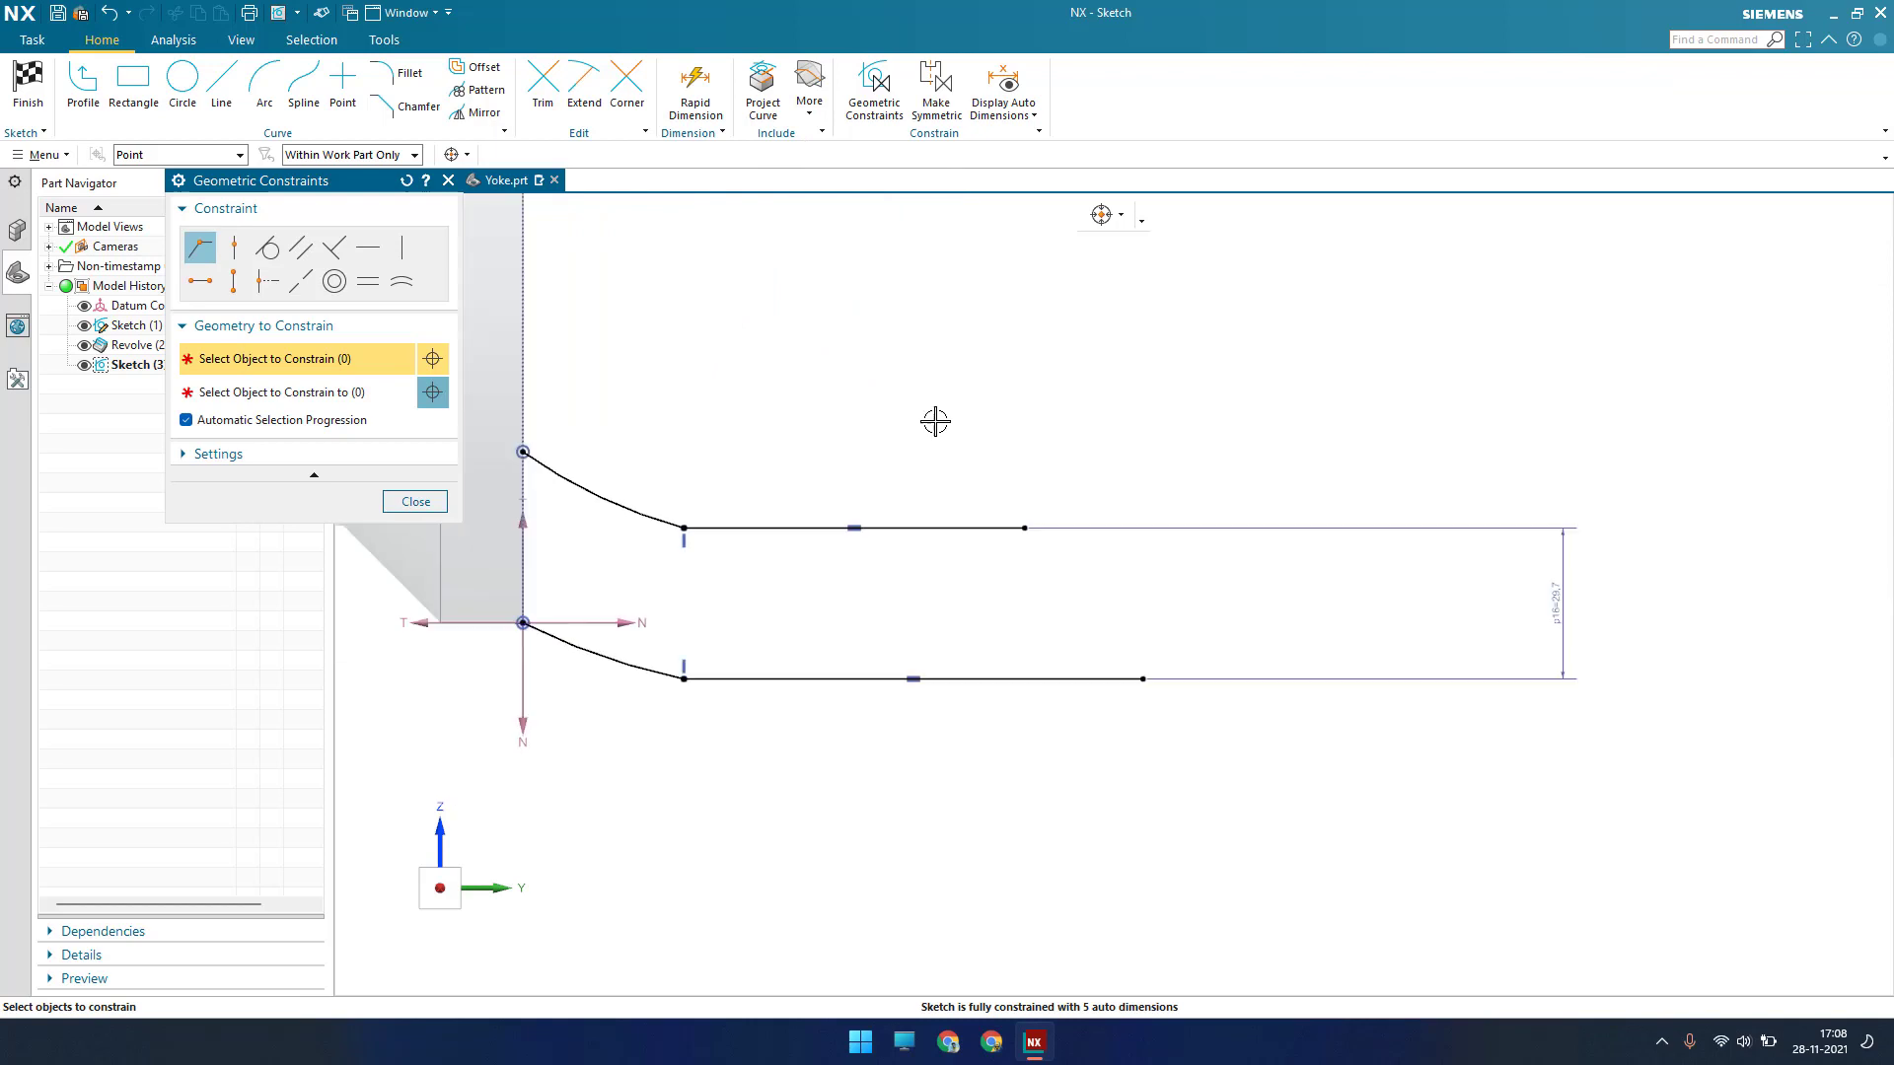
pyautogui.keyDown('shift'); pyautogui.moveTo(899, 429); pyautogui.dragTo(1053, 460, button='middle'); pyautogui.keyUp('shift')
pyautogui.press('Escape')
pyautogui.press('d')
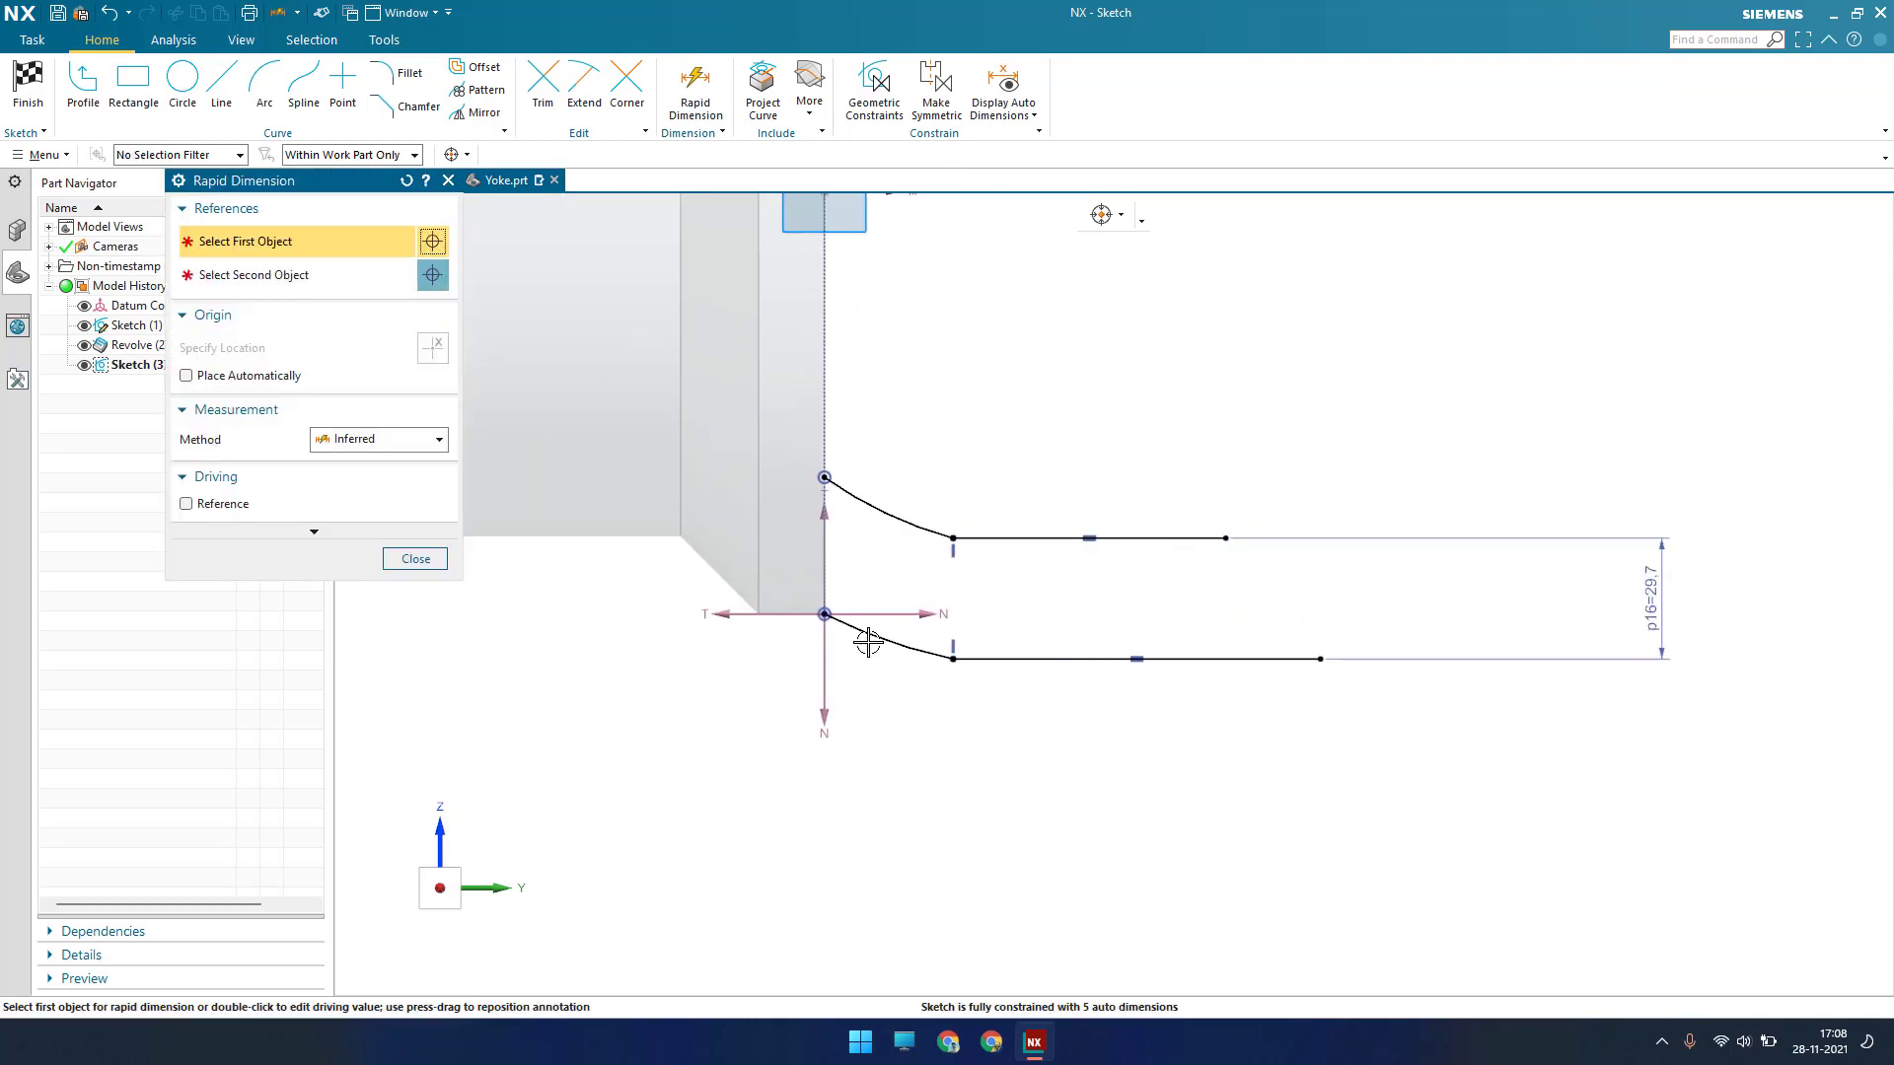
pyautogui.click(867, 638)
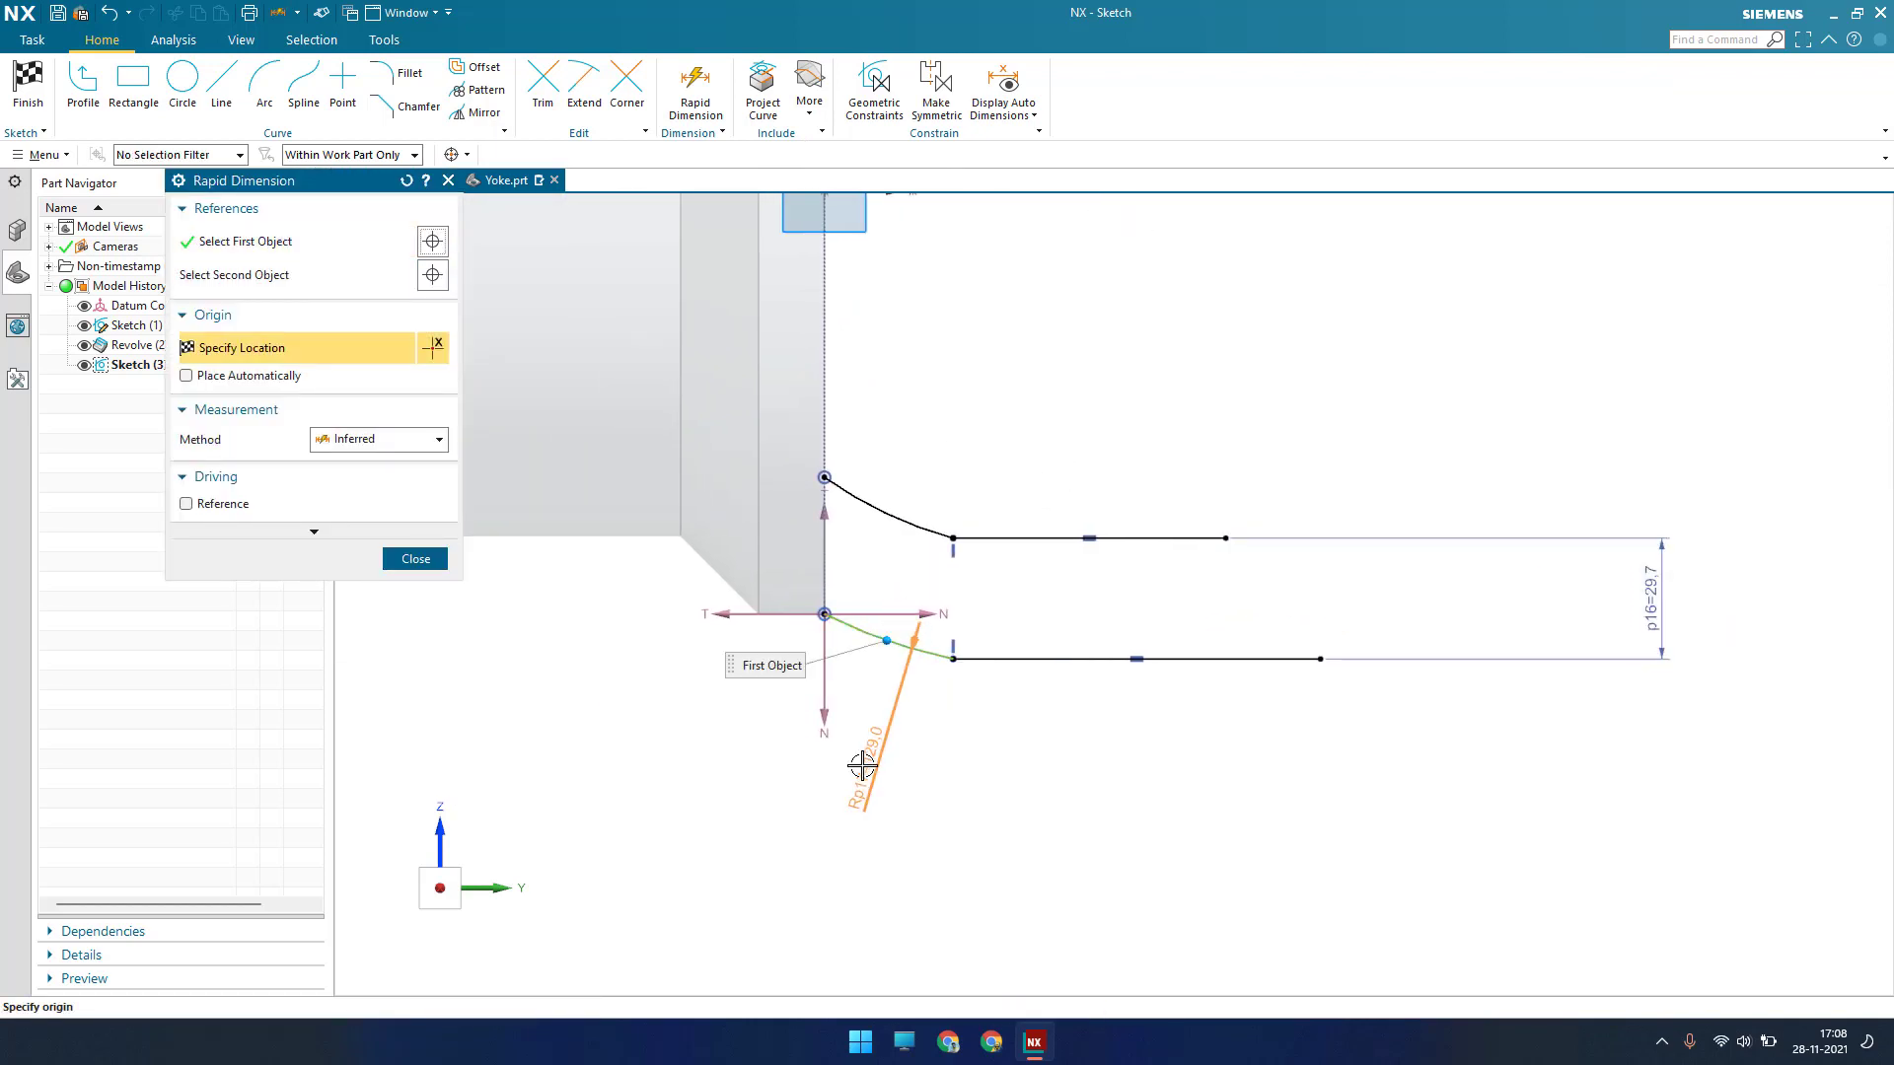
pyautogui.click(847, 768)
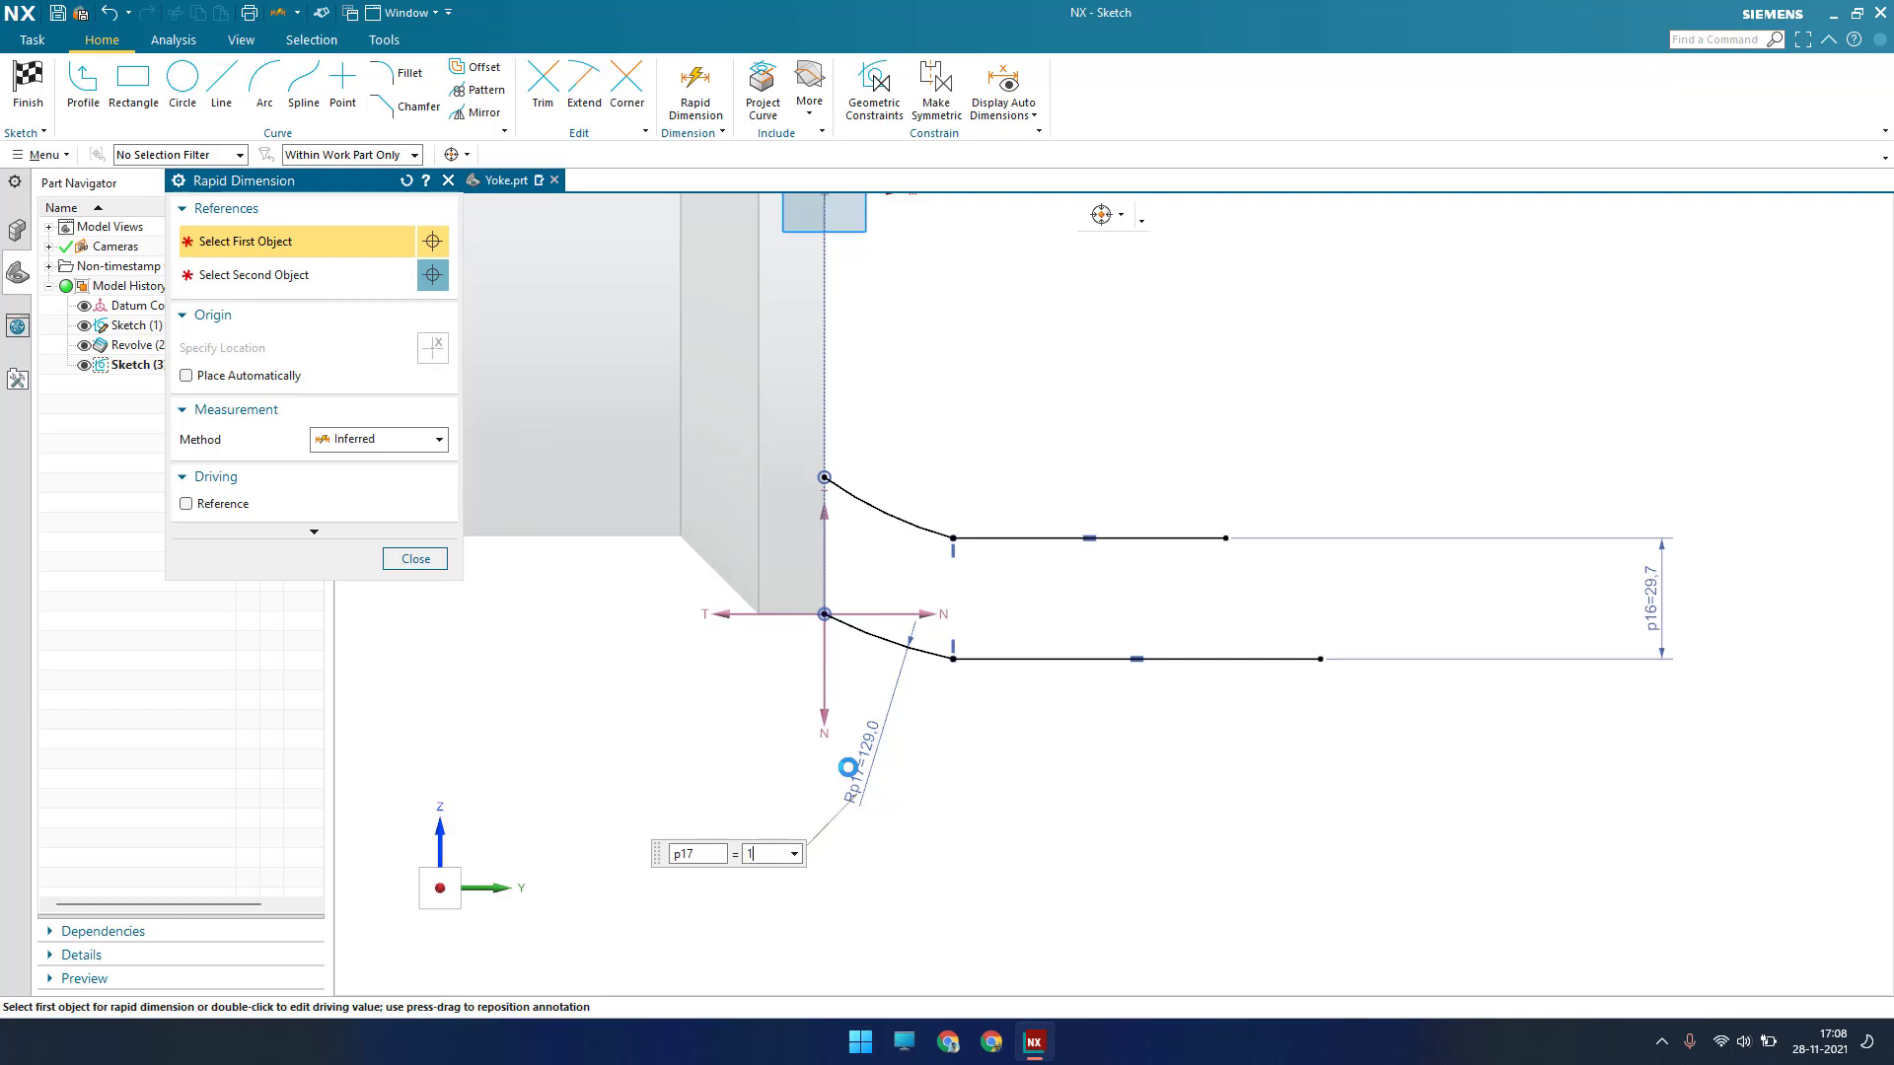
pyautogui.write('156.75')
pyautogui.press('Return')
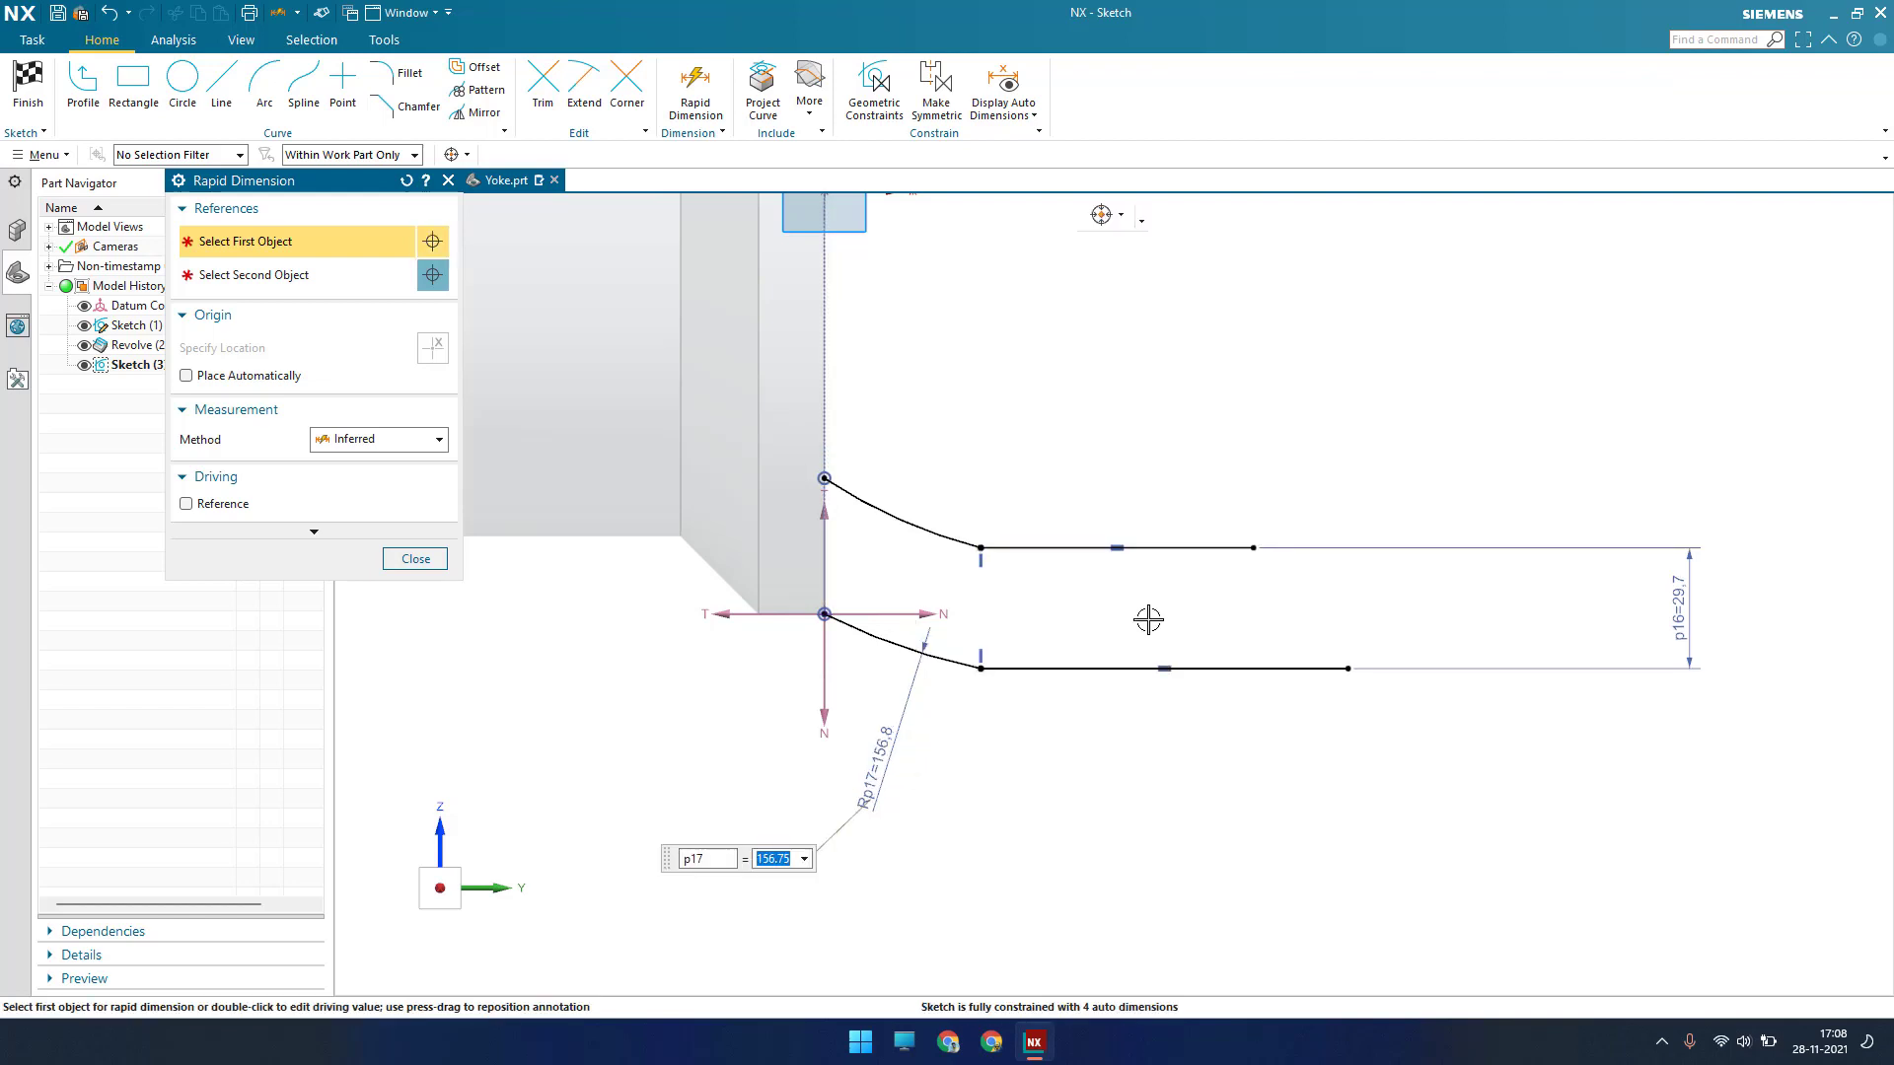
pyautogui.press('Escape')
# Dimension the horizontal distance from the lower arc's left endpoint to its junction with the line and set it to 72.29
pyautogui.press('d')
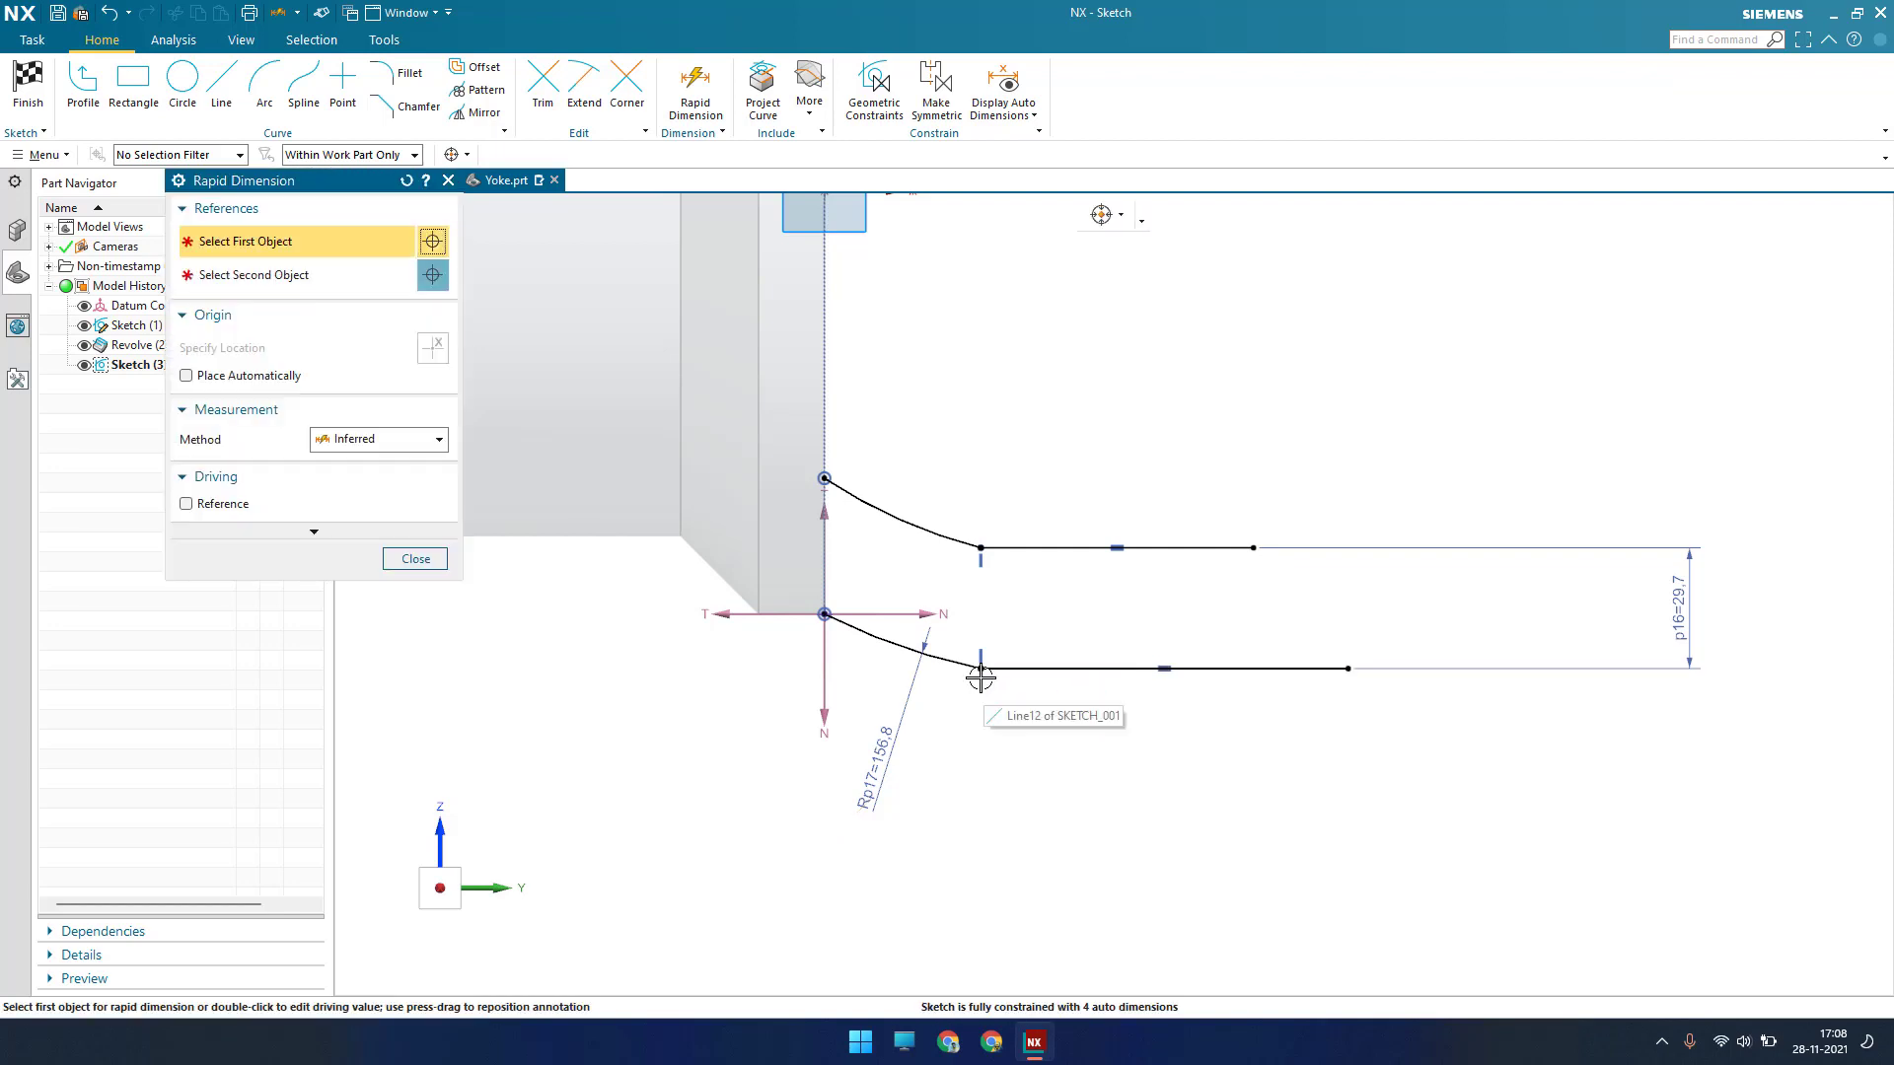
pyautogui.click(821, 614)
pyautogui.click(981, 668)
pyautogui.click(935, 848)
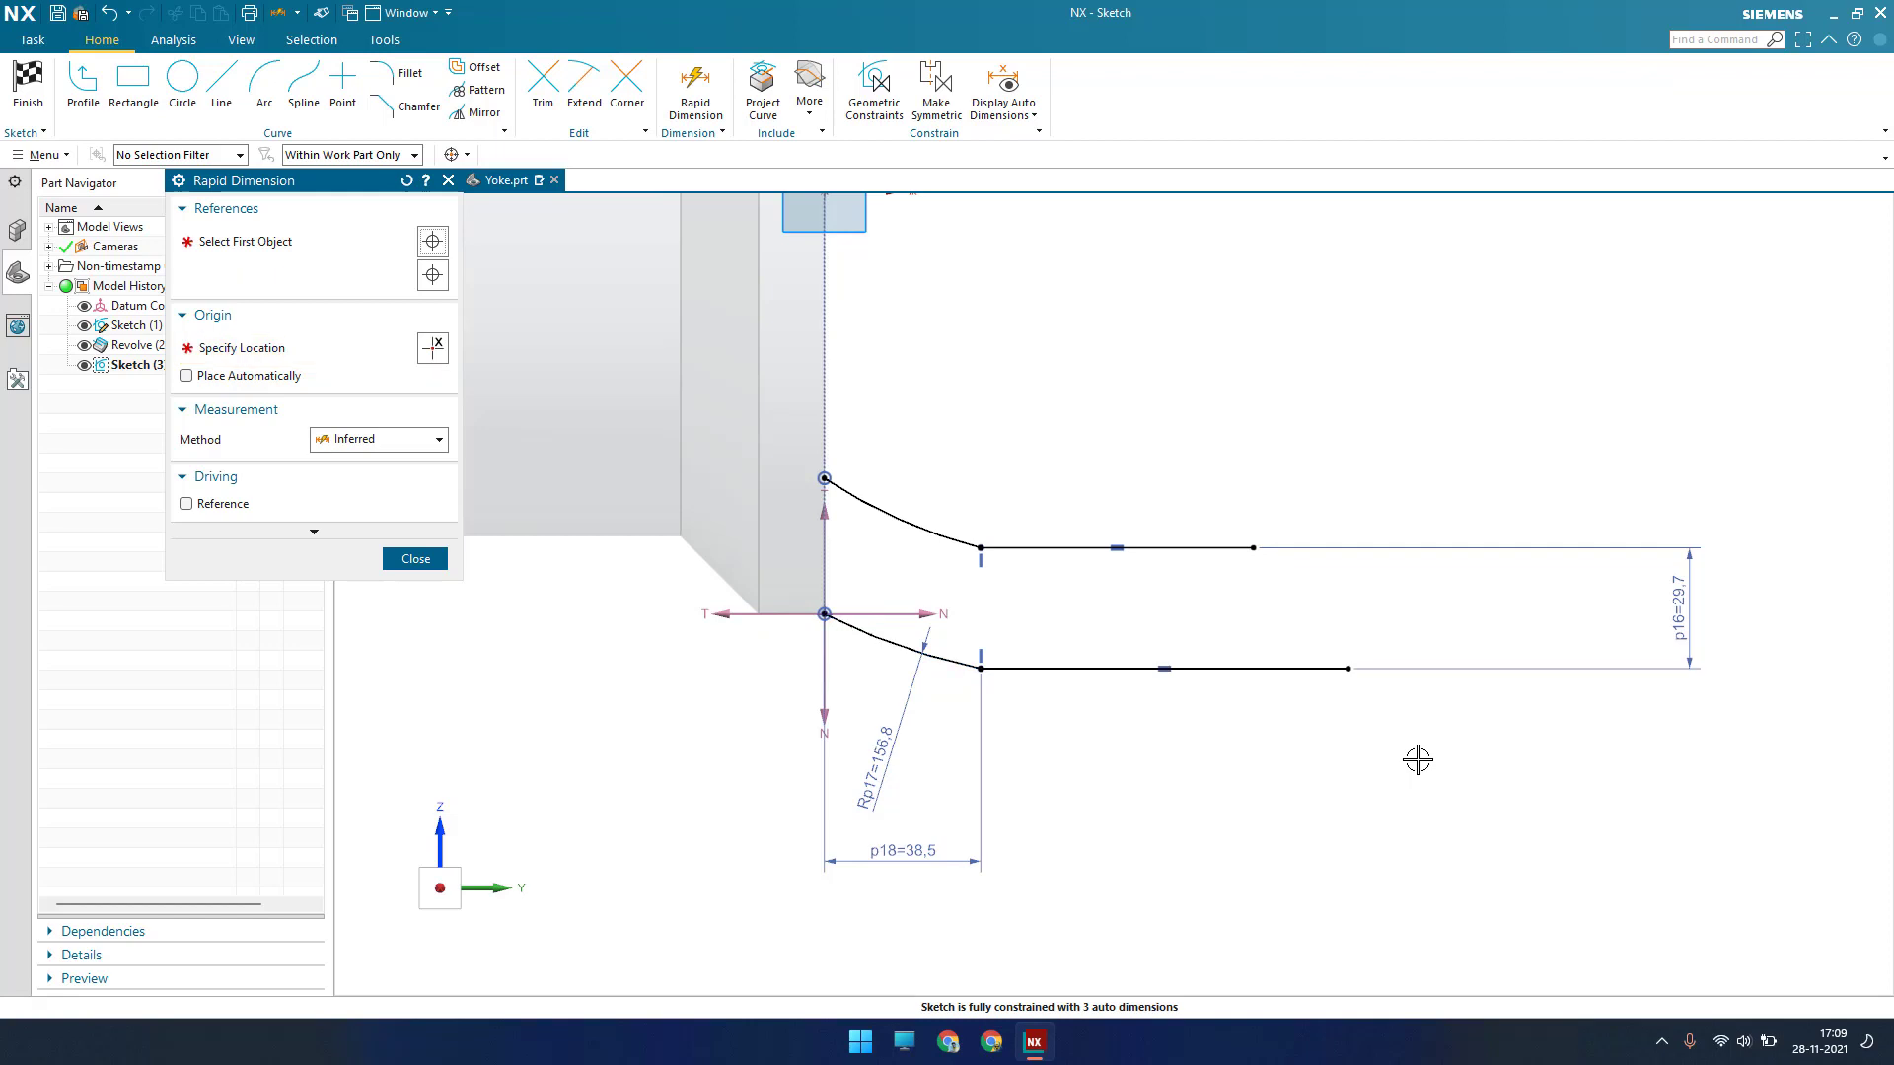
pyautogui.write('72.29')
pyautogui.press('Return')
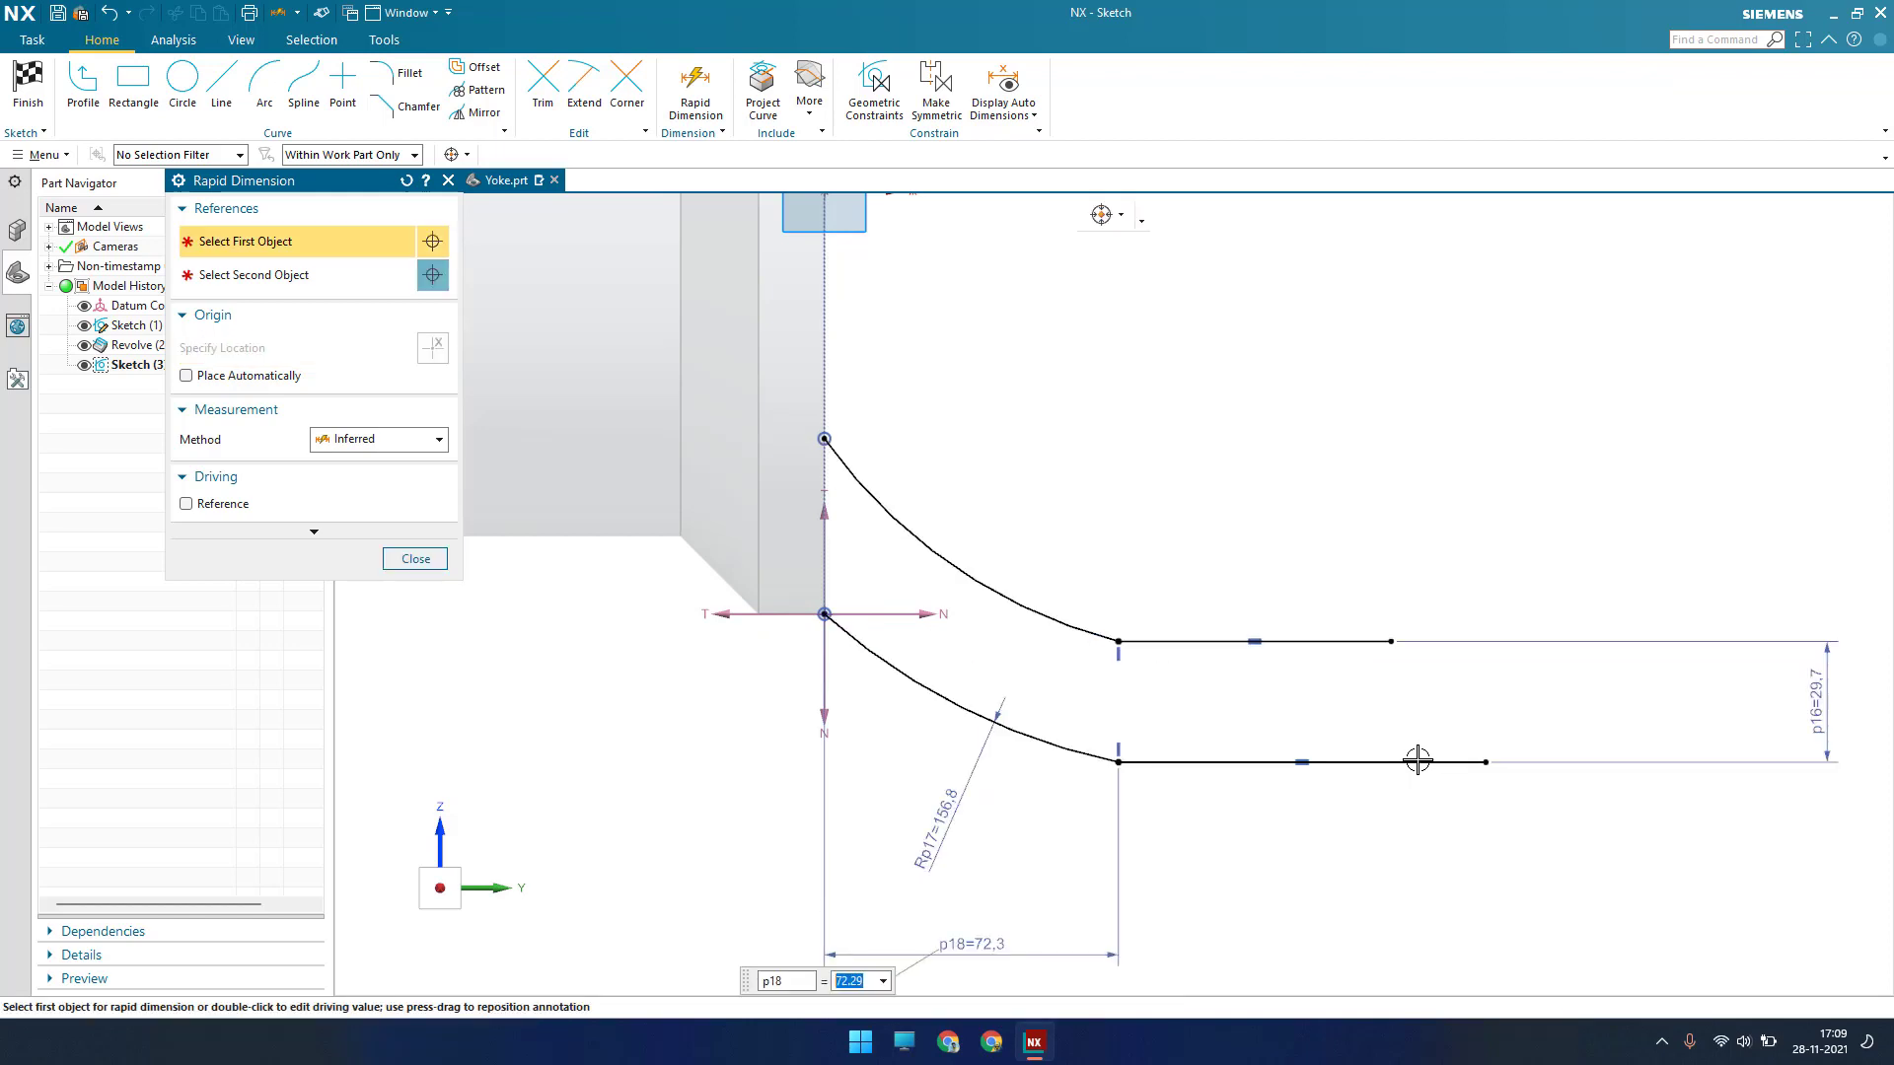
# Try to set the vertical distance from the sketch's horizontal axis to the lower line to 313.50
pyautogui.scroll(3, 976, 620)
pyautogui.scroll(-3, 996, 606)
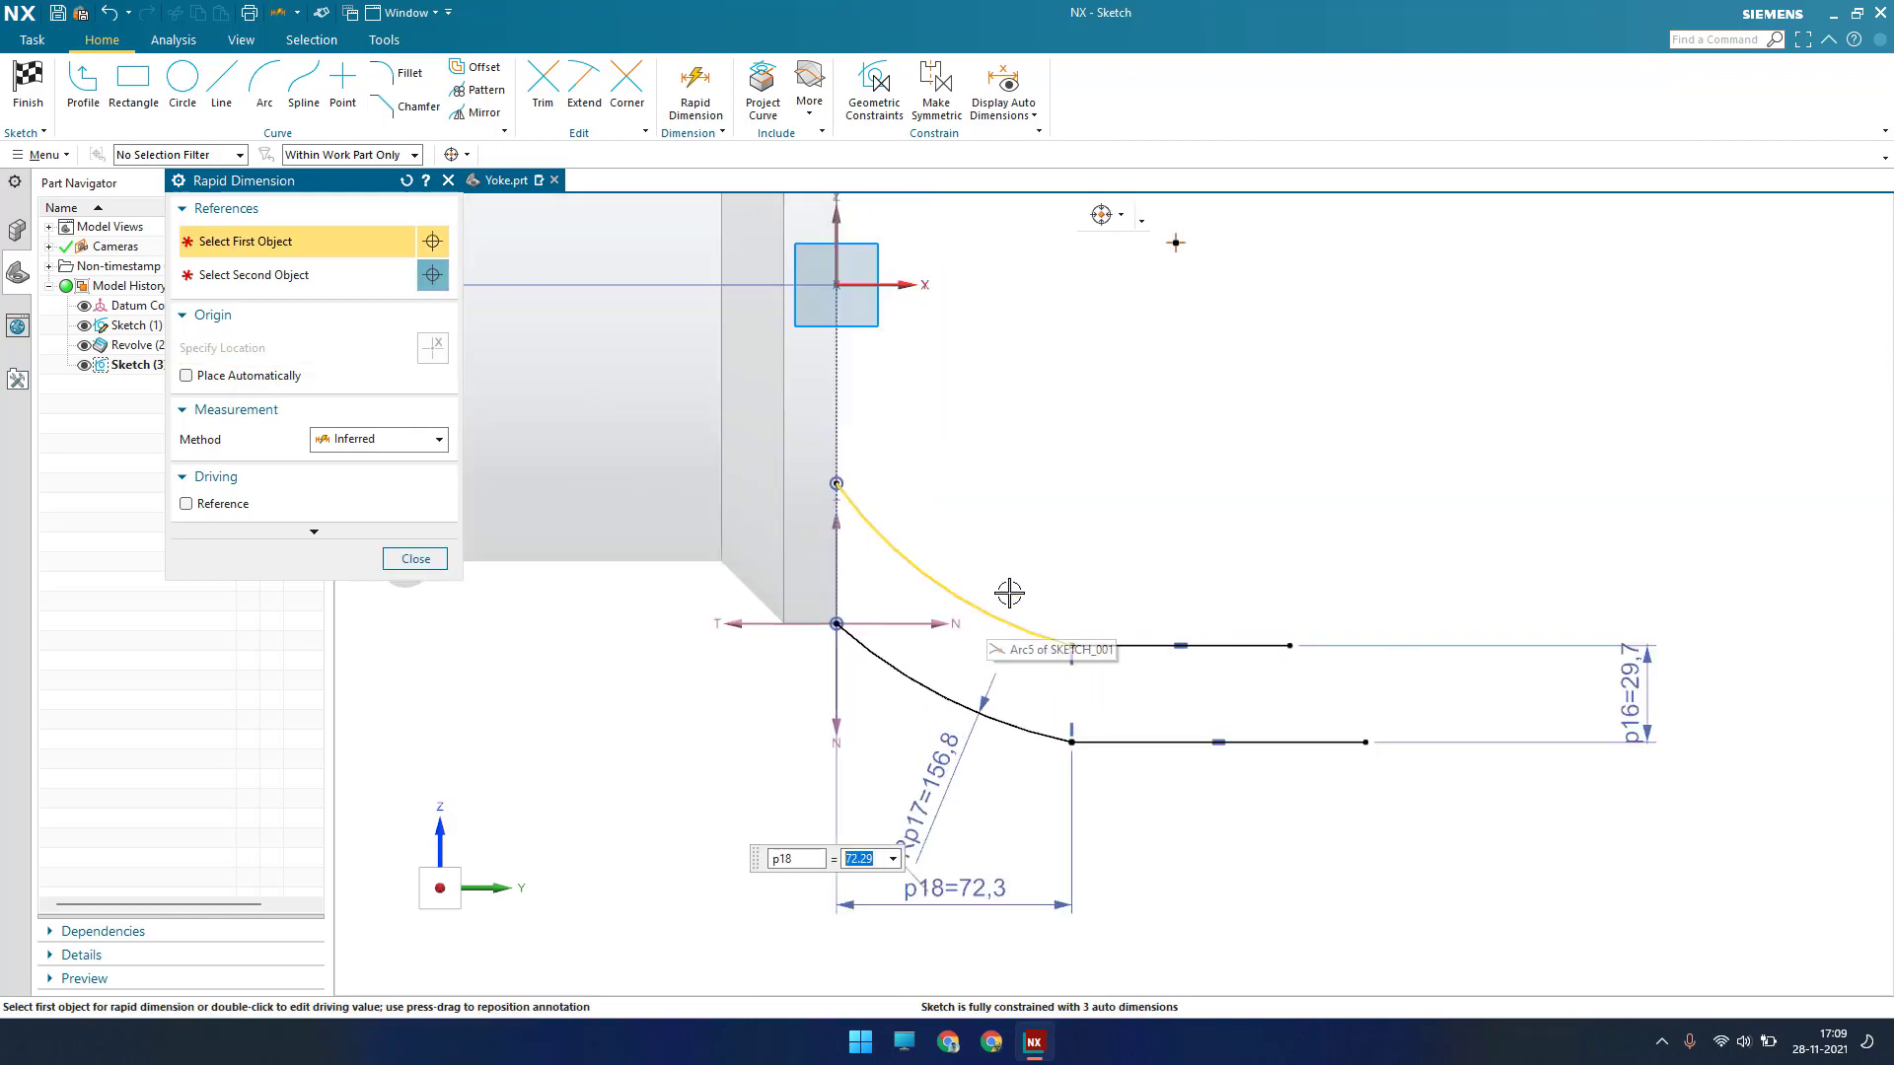
pyautogui.click(1276, 744)
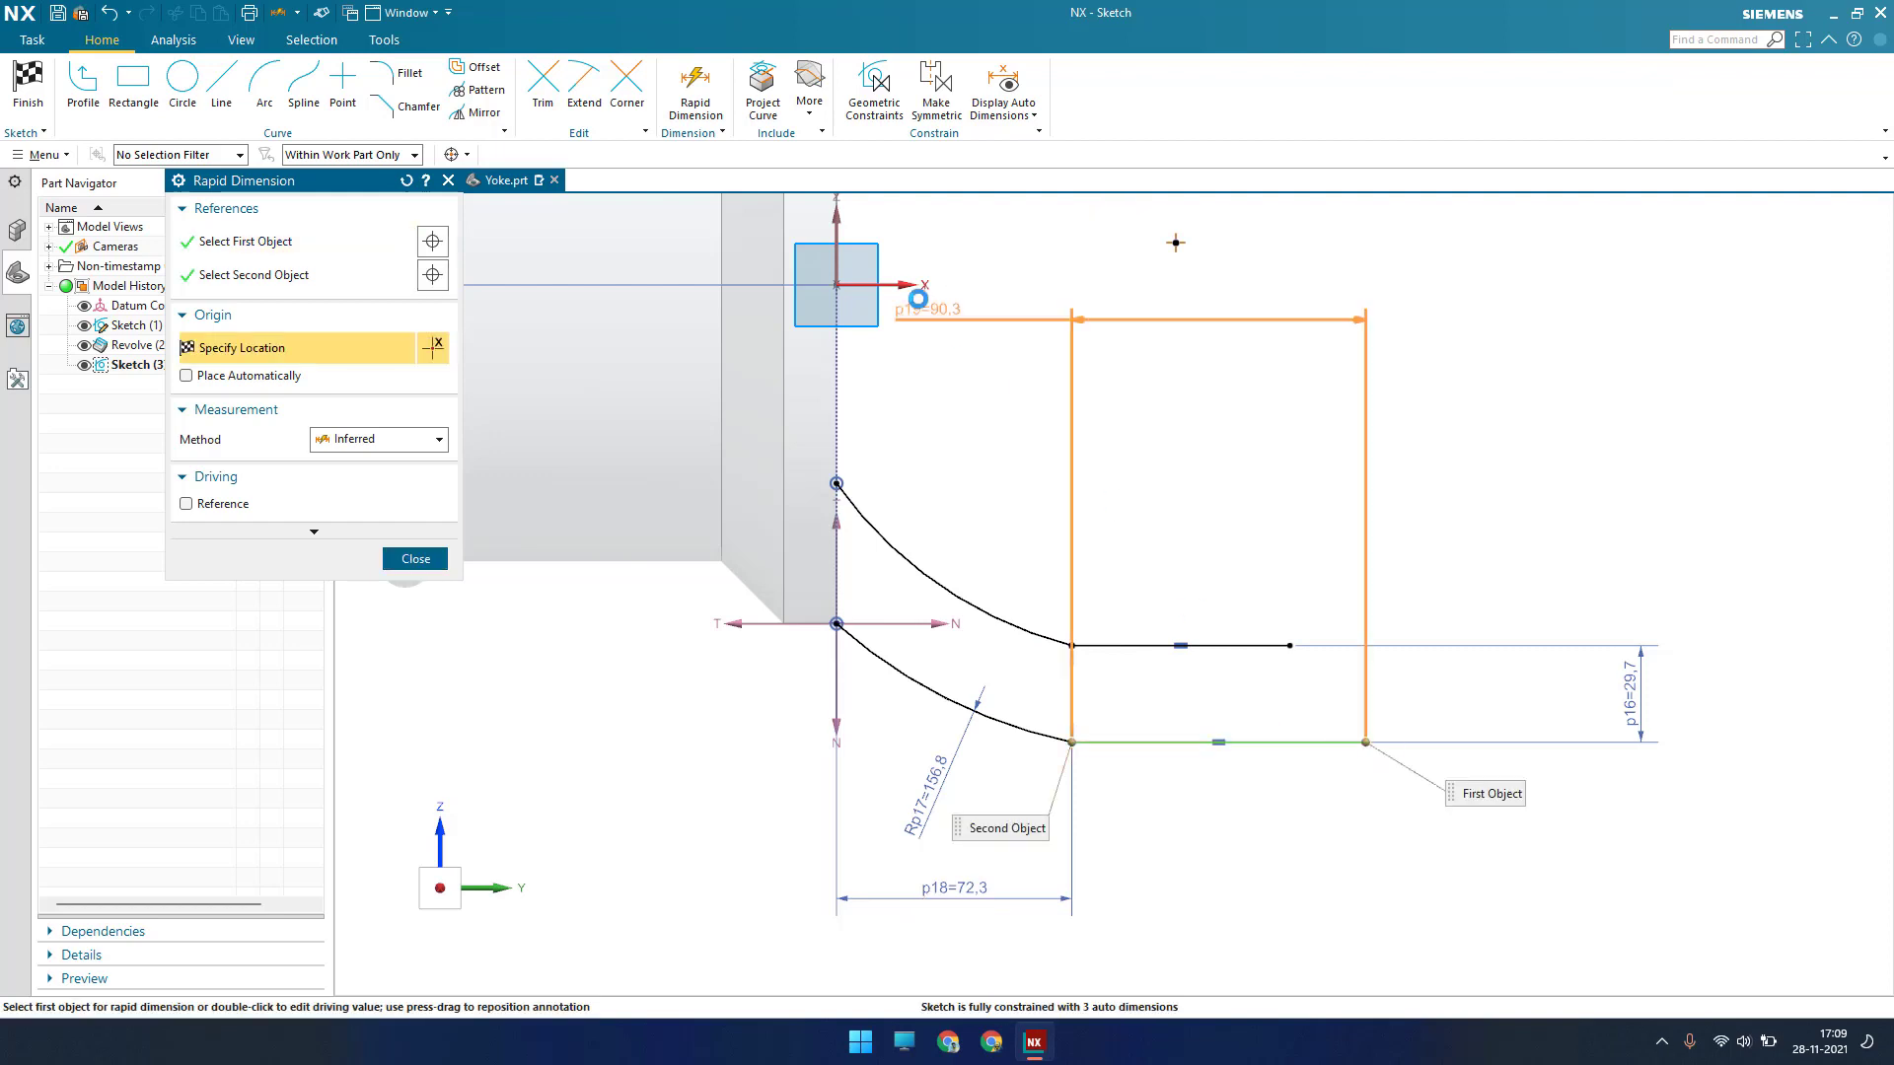
pyautogui.click(910, 291)
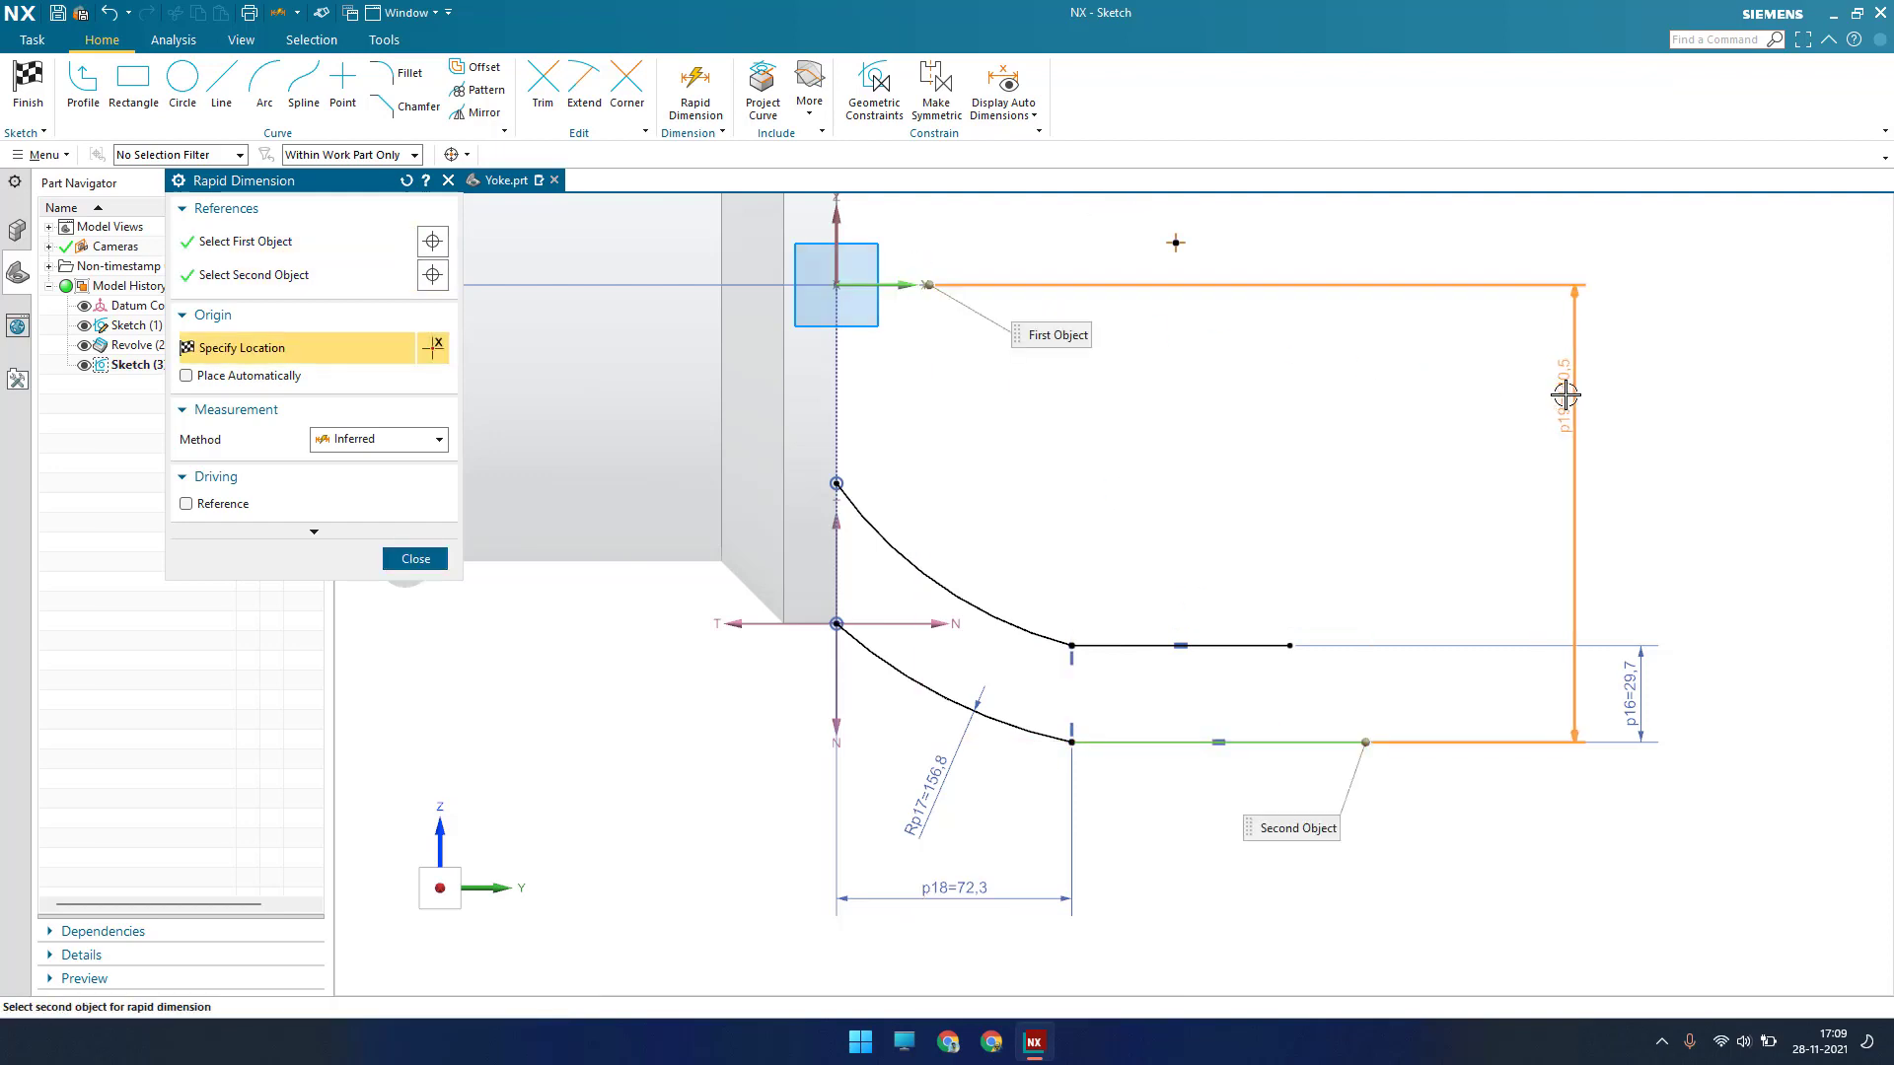
pyautogui.click(1560, 434)
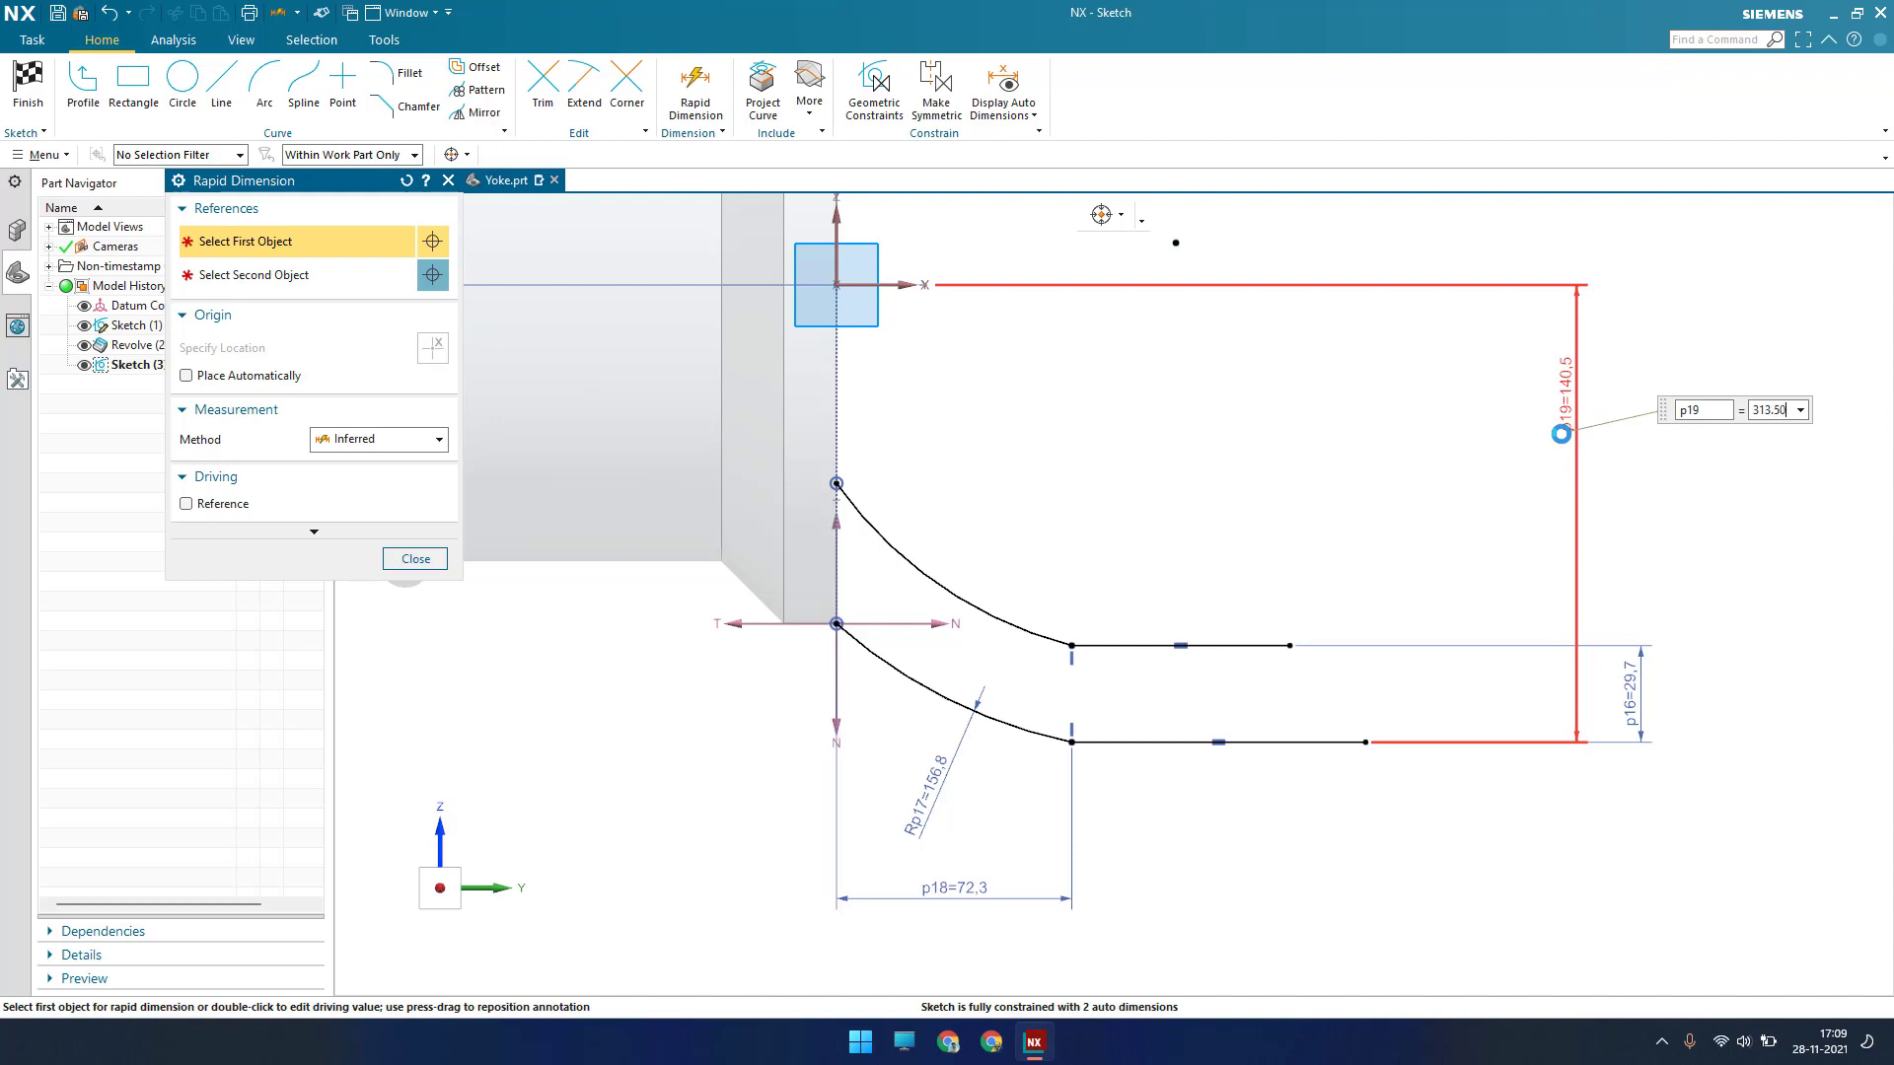
pyautogui.press('Return')
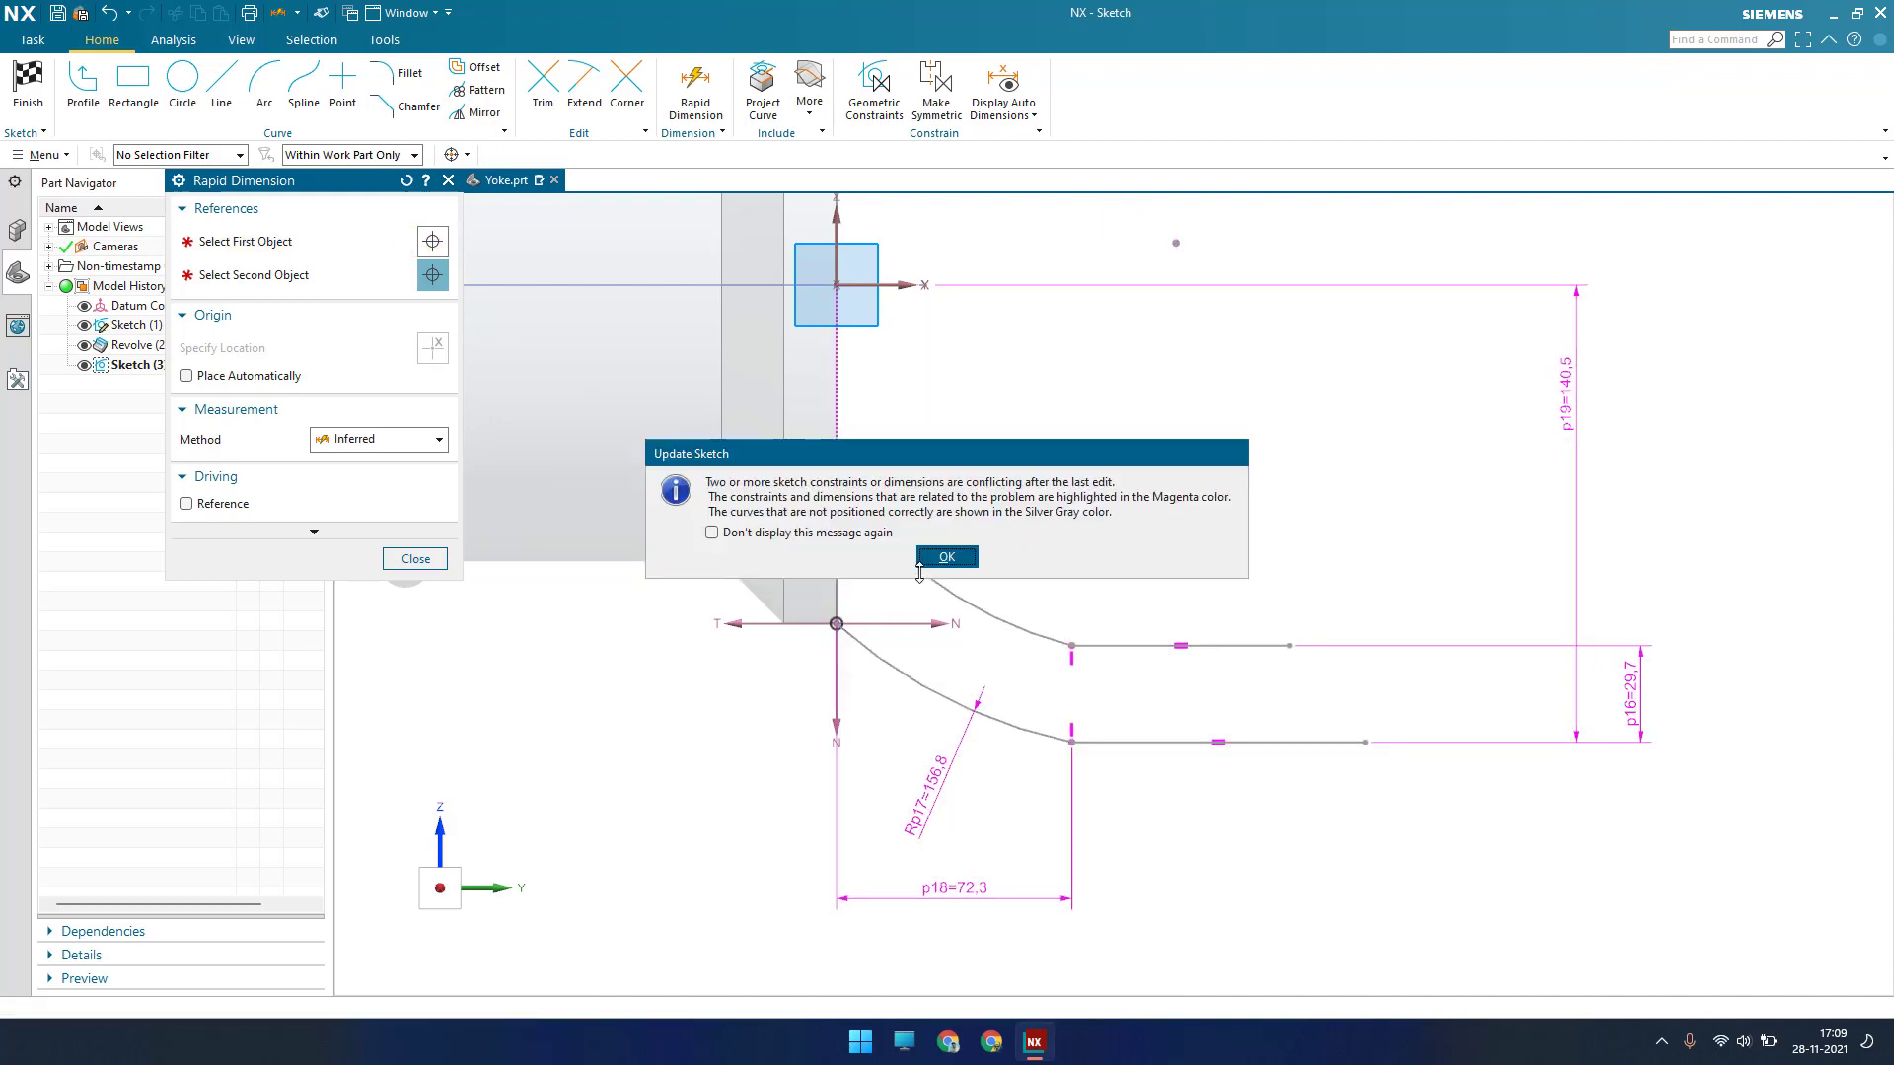
pyautogui.click(946, 558)
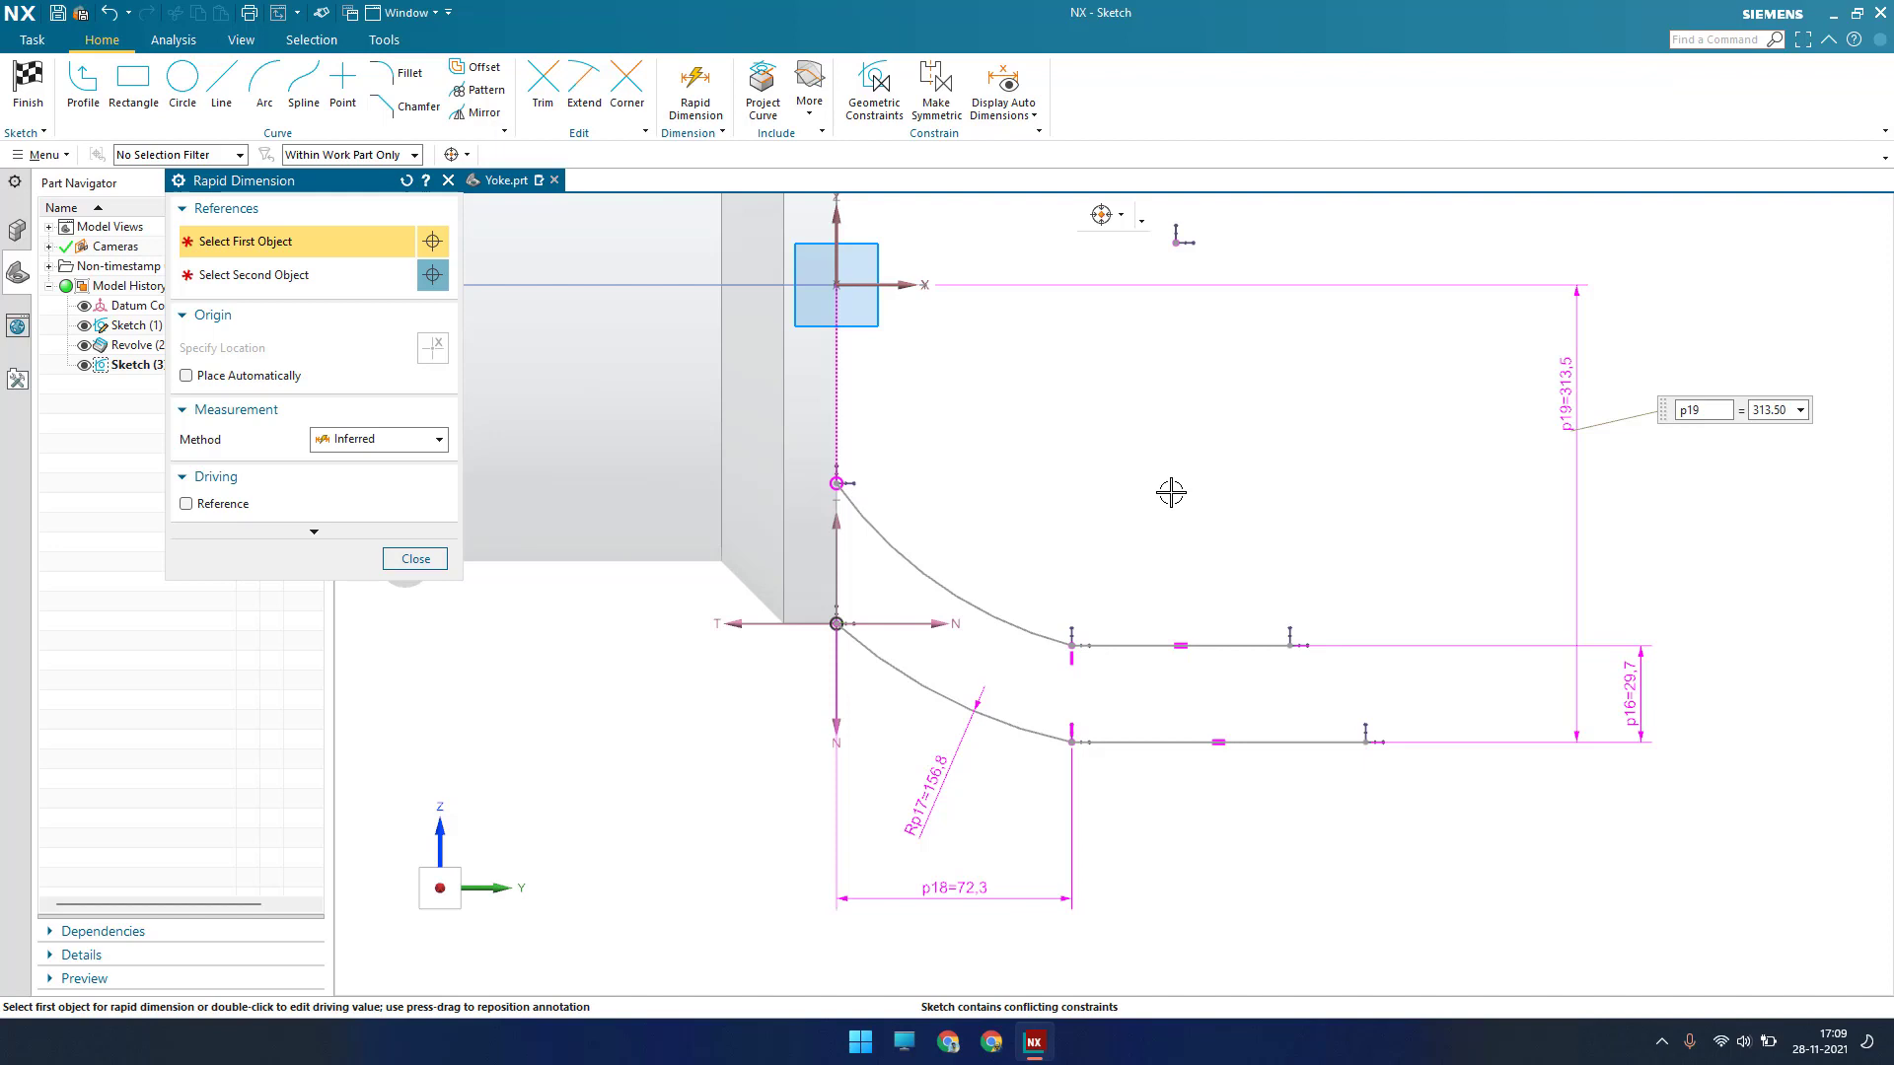
# Delete the 313.5 vertical dimension between the horizontal axis and the lower line
pyautogui.press('Escape')
pyautogui.click(1565, 399)
pyautogui.press('Delete')
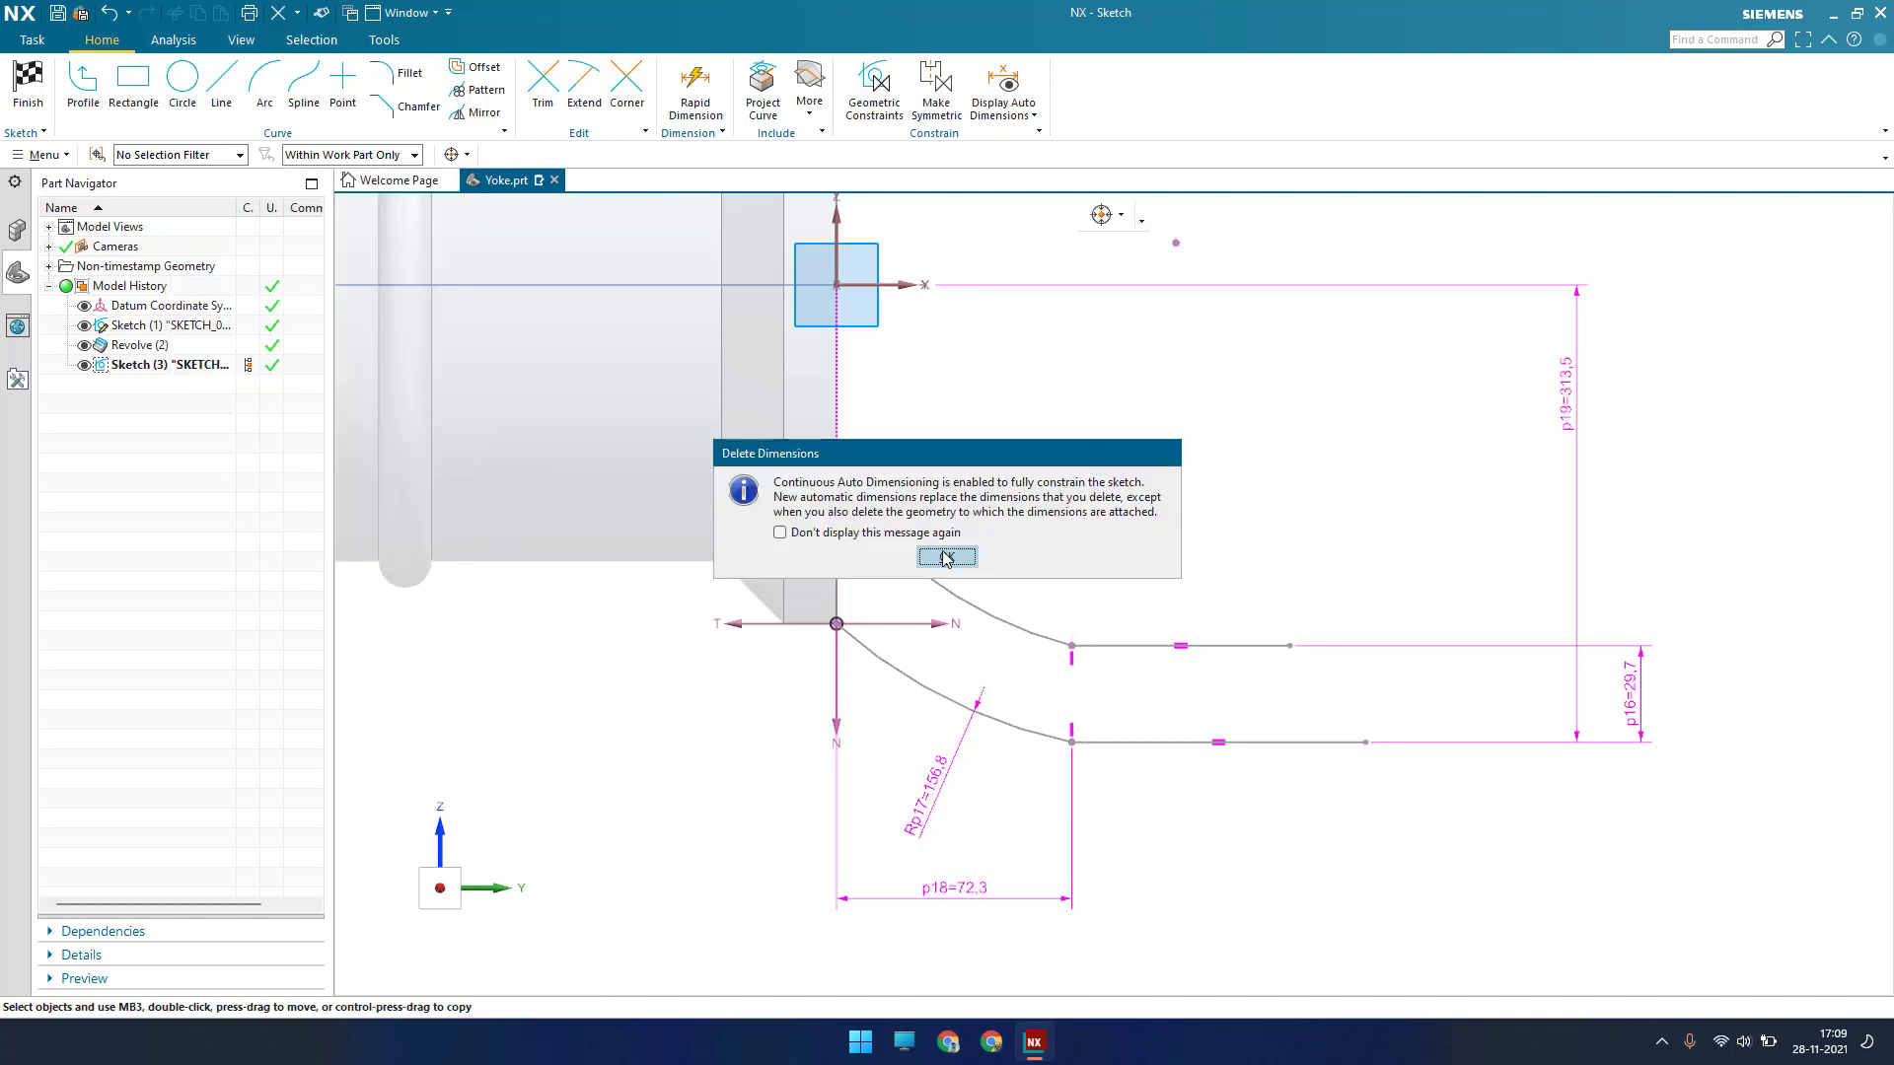
pyautogui.click(944, 556)
# Shift the profile's lines downward and set the vertical distance from the horizontal axis to the lower line to 313.50/2
pyautogui.moveTo(1080, 645)
pyautogui.mouseDown()
pyautogui.moveTo(1212, 635)
pyautogui.moveTo(1226, 677)
pyautogui.moveTo(1205, 723)
pyautogui.moveTo(1209, 698)
pyautogui.mouseUp()
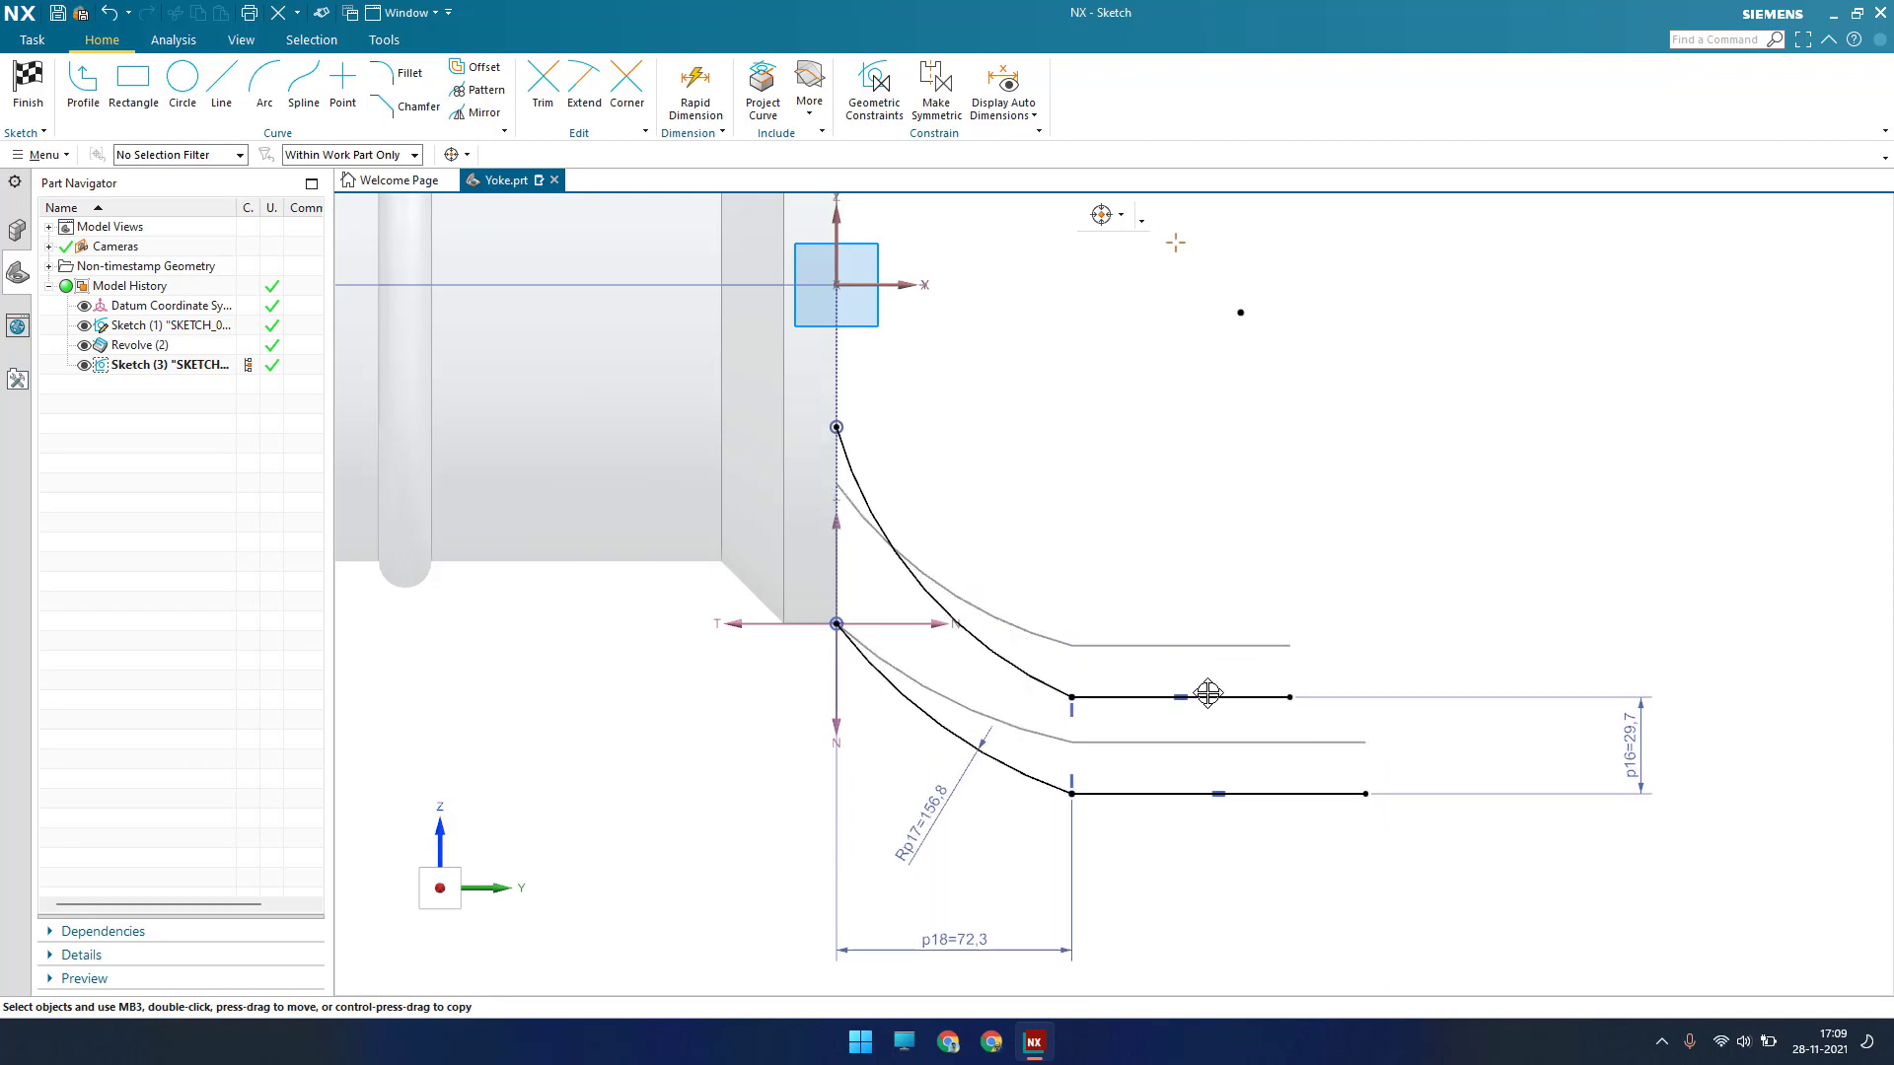
pyautogui.hotkey('ctrl', 'z')
pyautogui.write('/2')
pyautogui.press('Return')
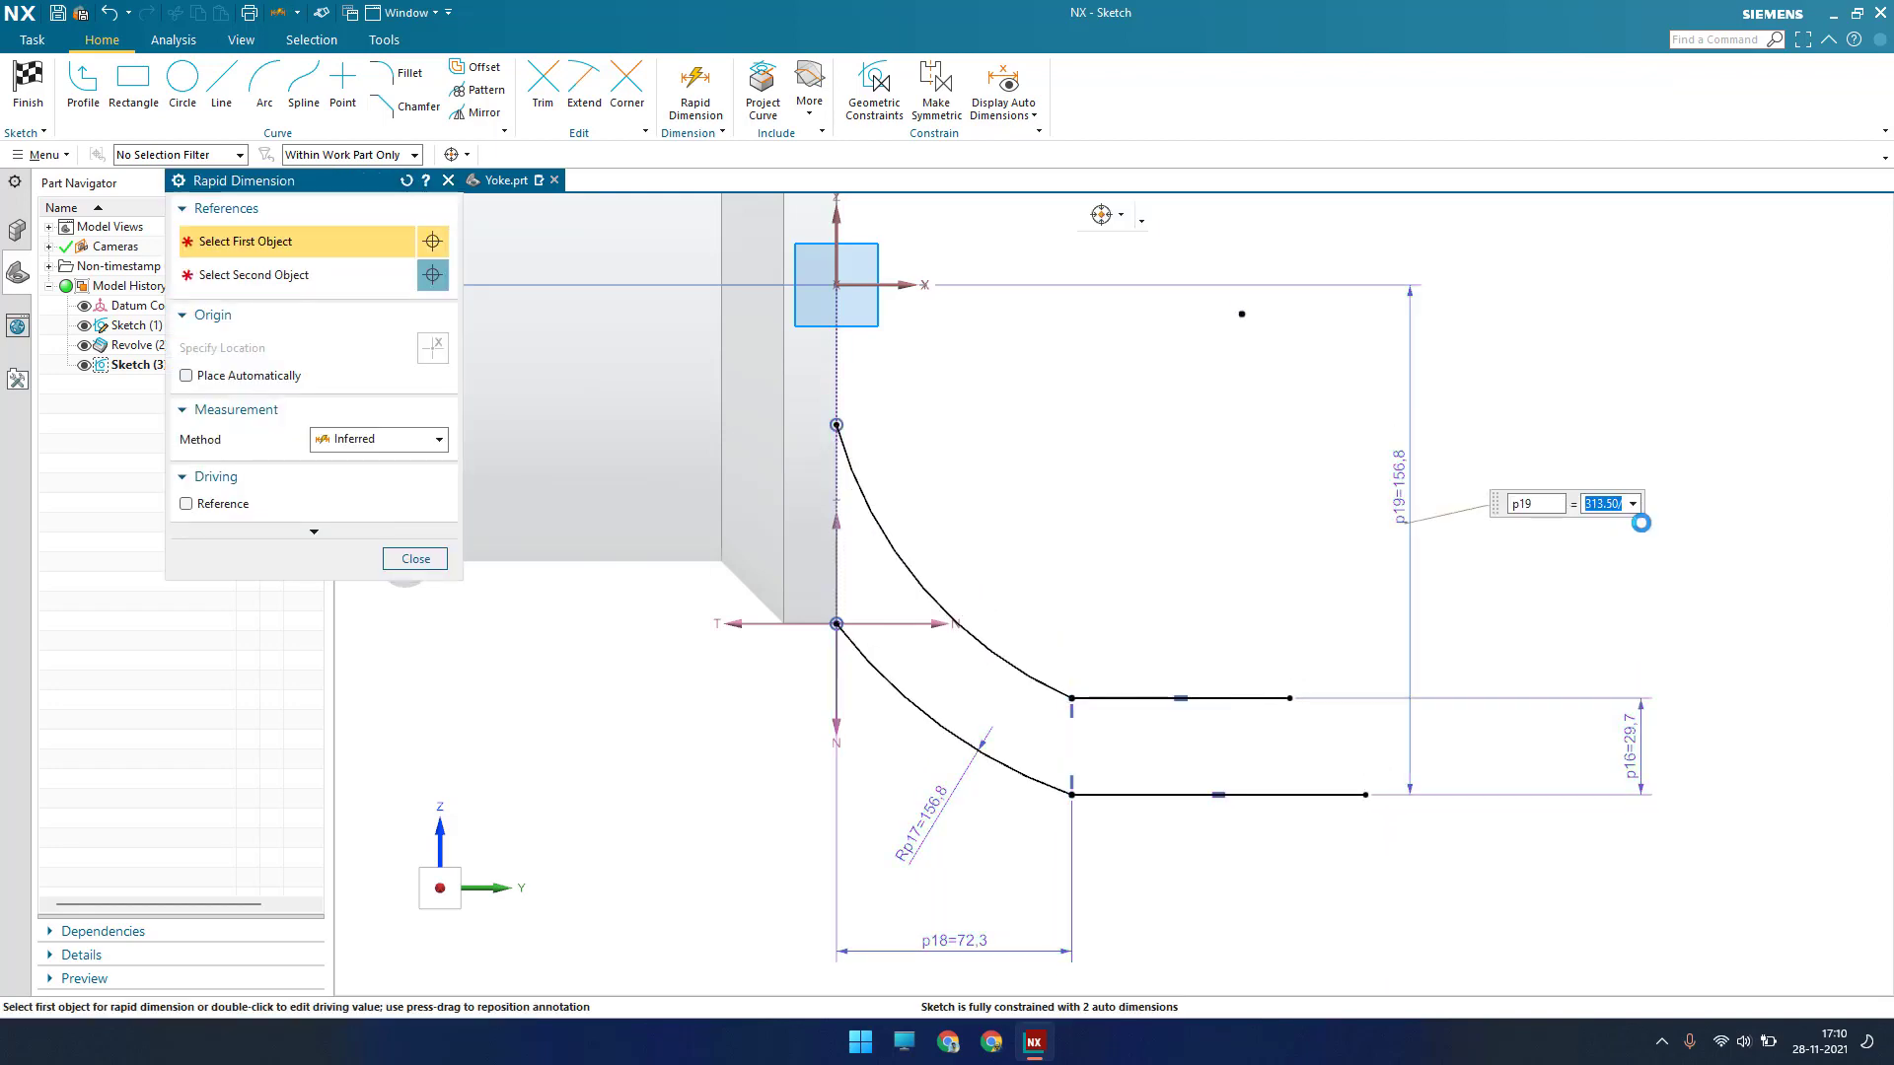
pyautogui.press('Escape')
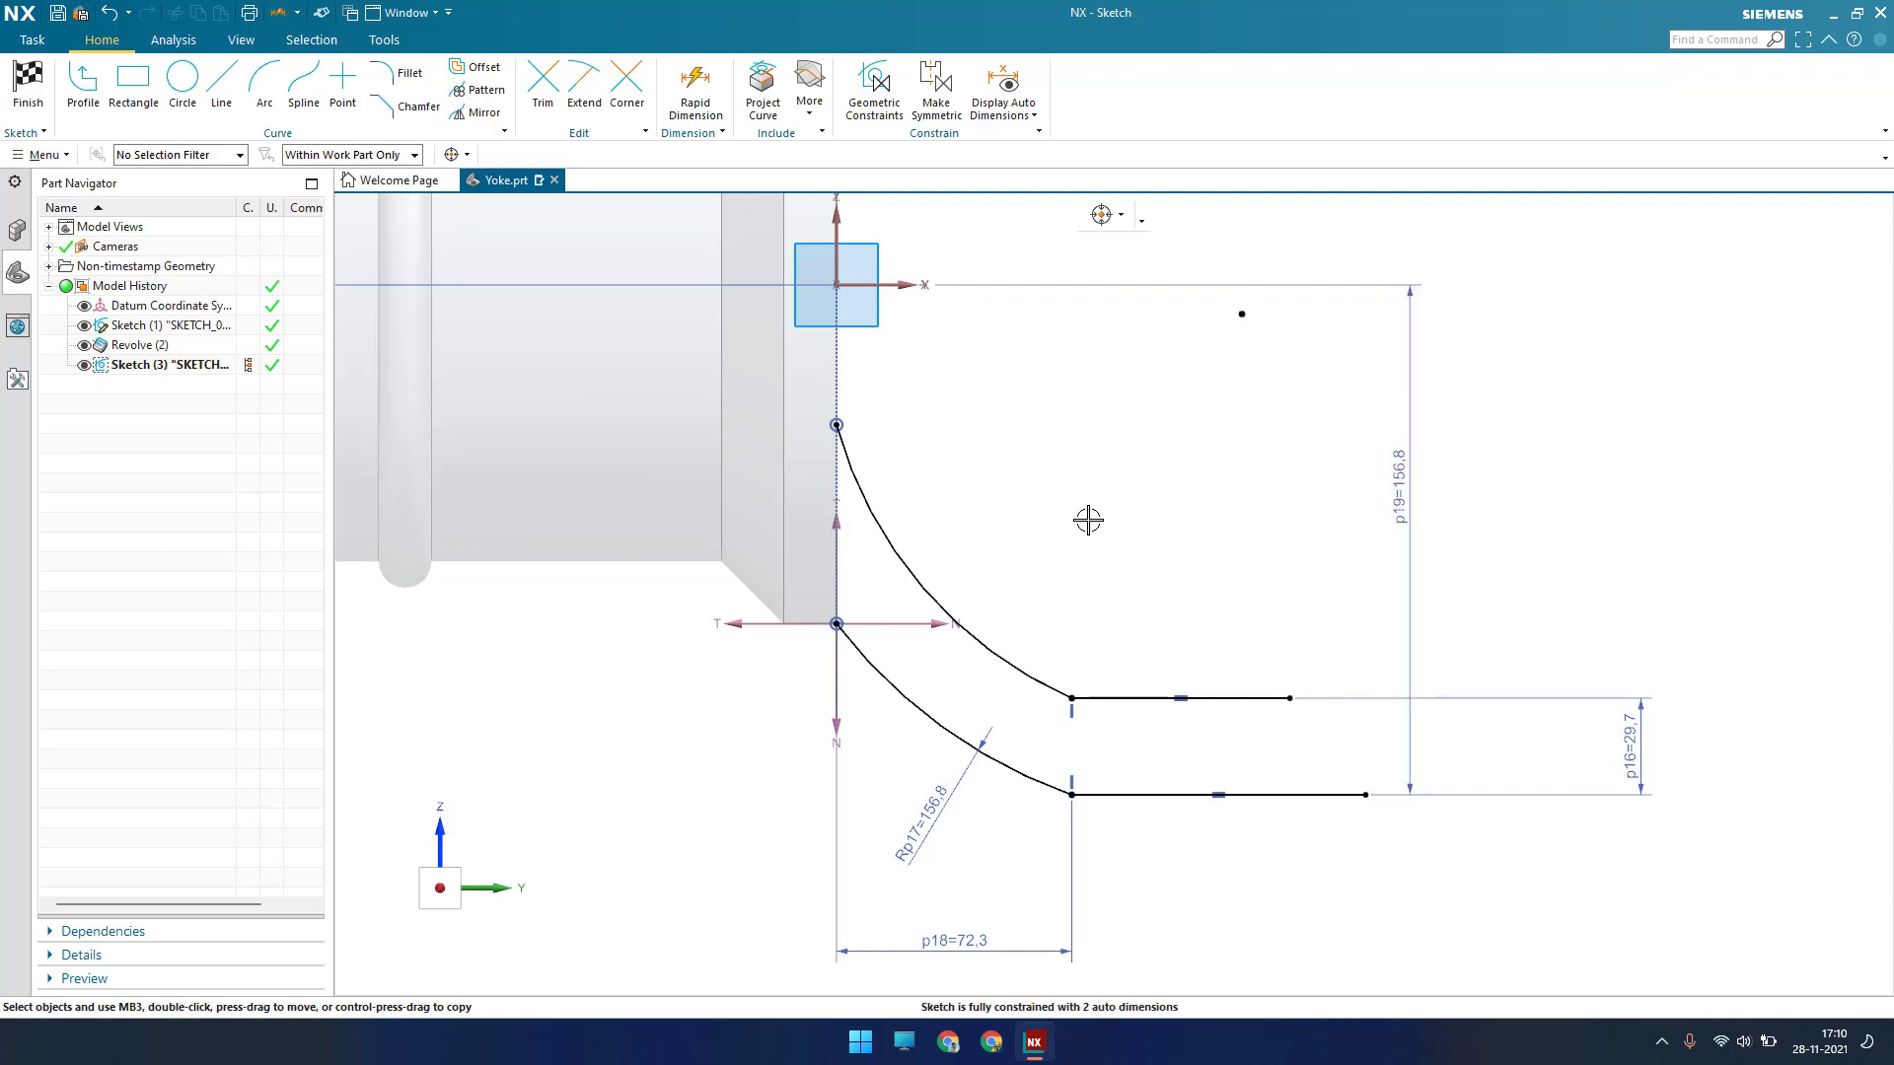
# Draw a vertical line down from the upper line's free endpoint across the lower line, and trim both overhanging ends to close the arm's tip
pyautogui.click(221, 84)
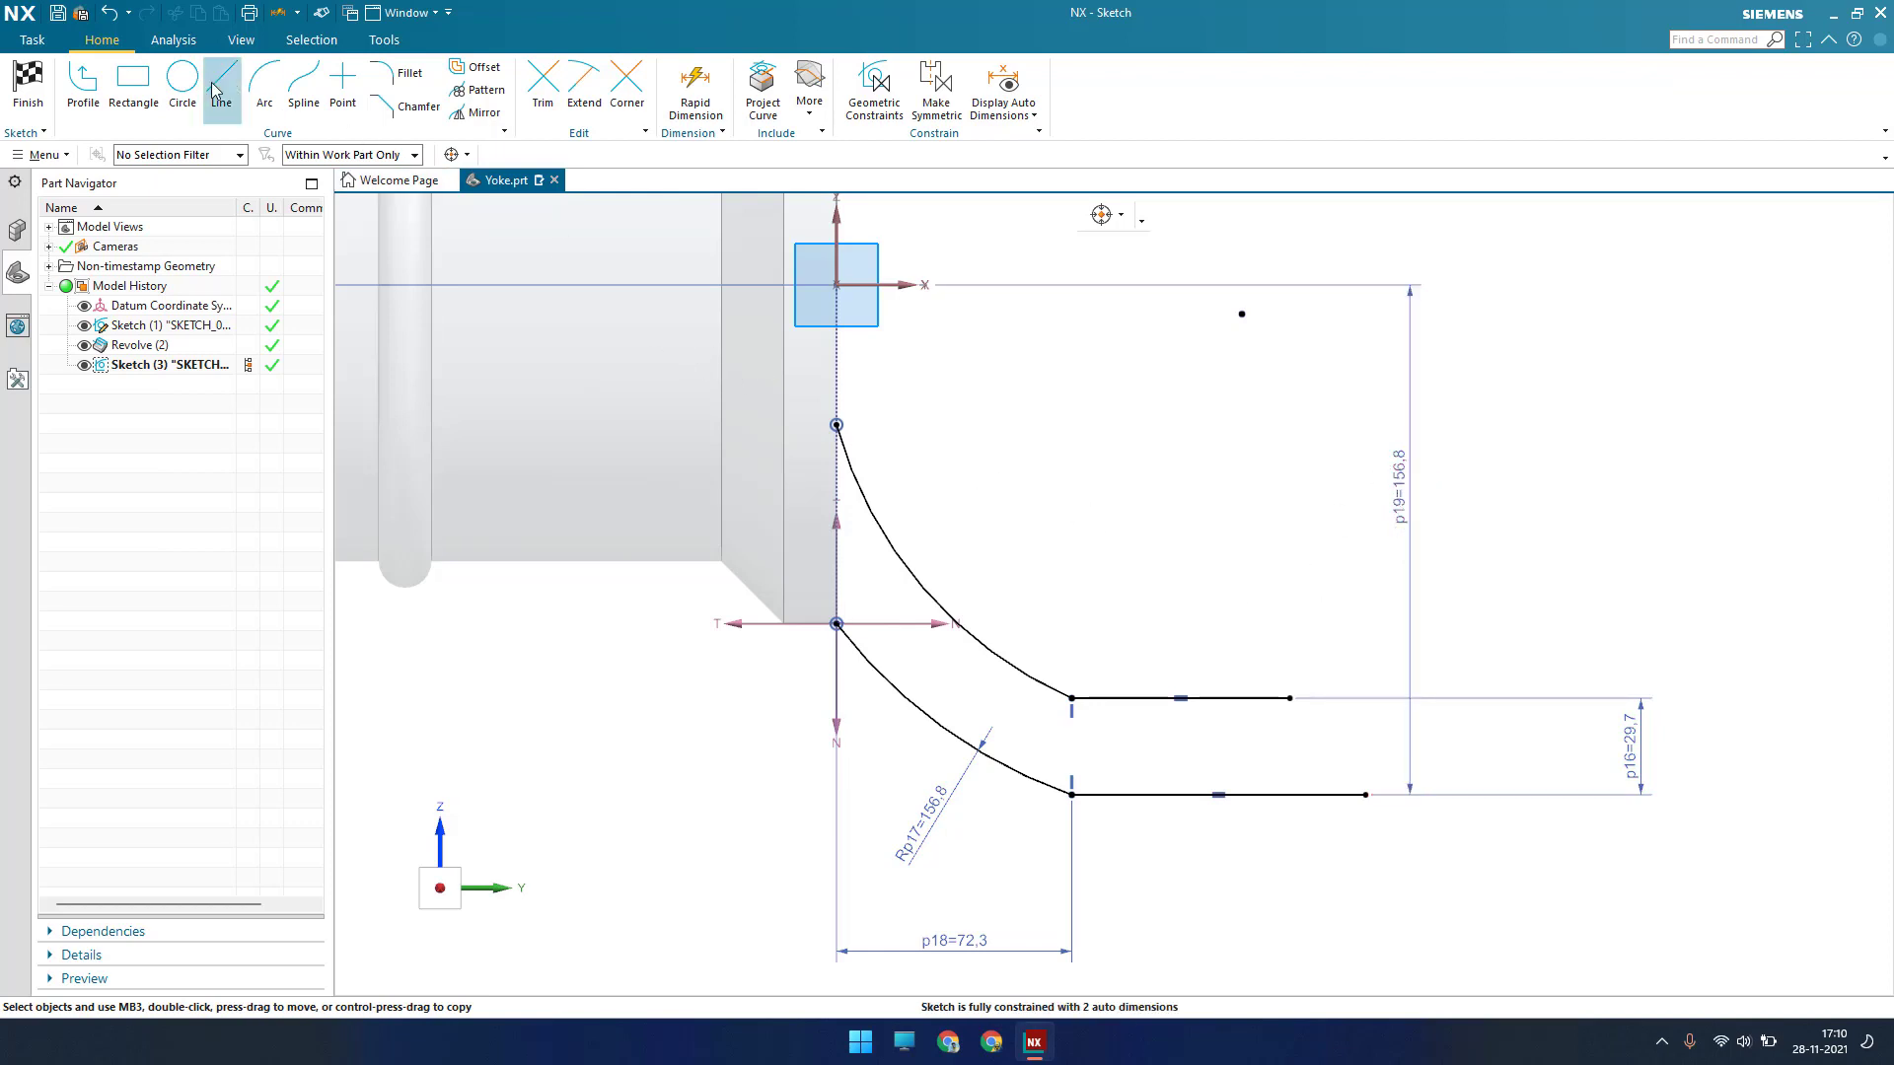
pyautogui.click(1291, 697)
pyautogui.click(1289, 867)
pyautogui.press('Escape')
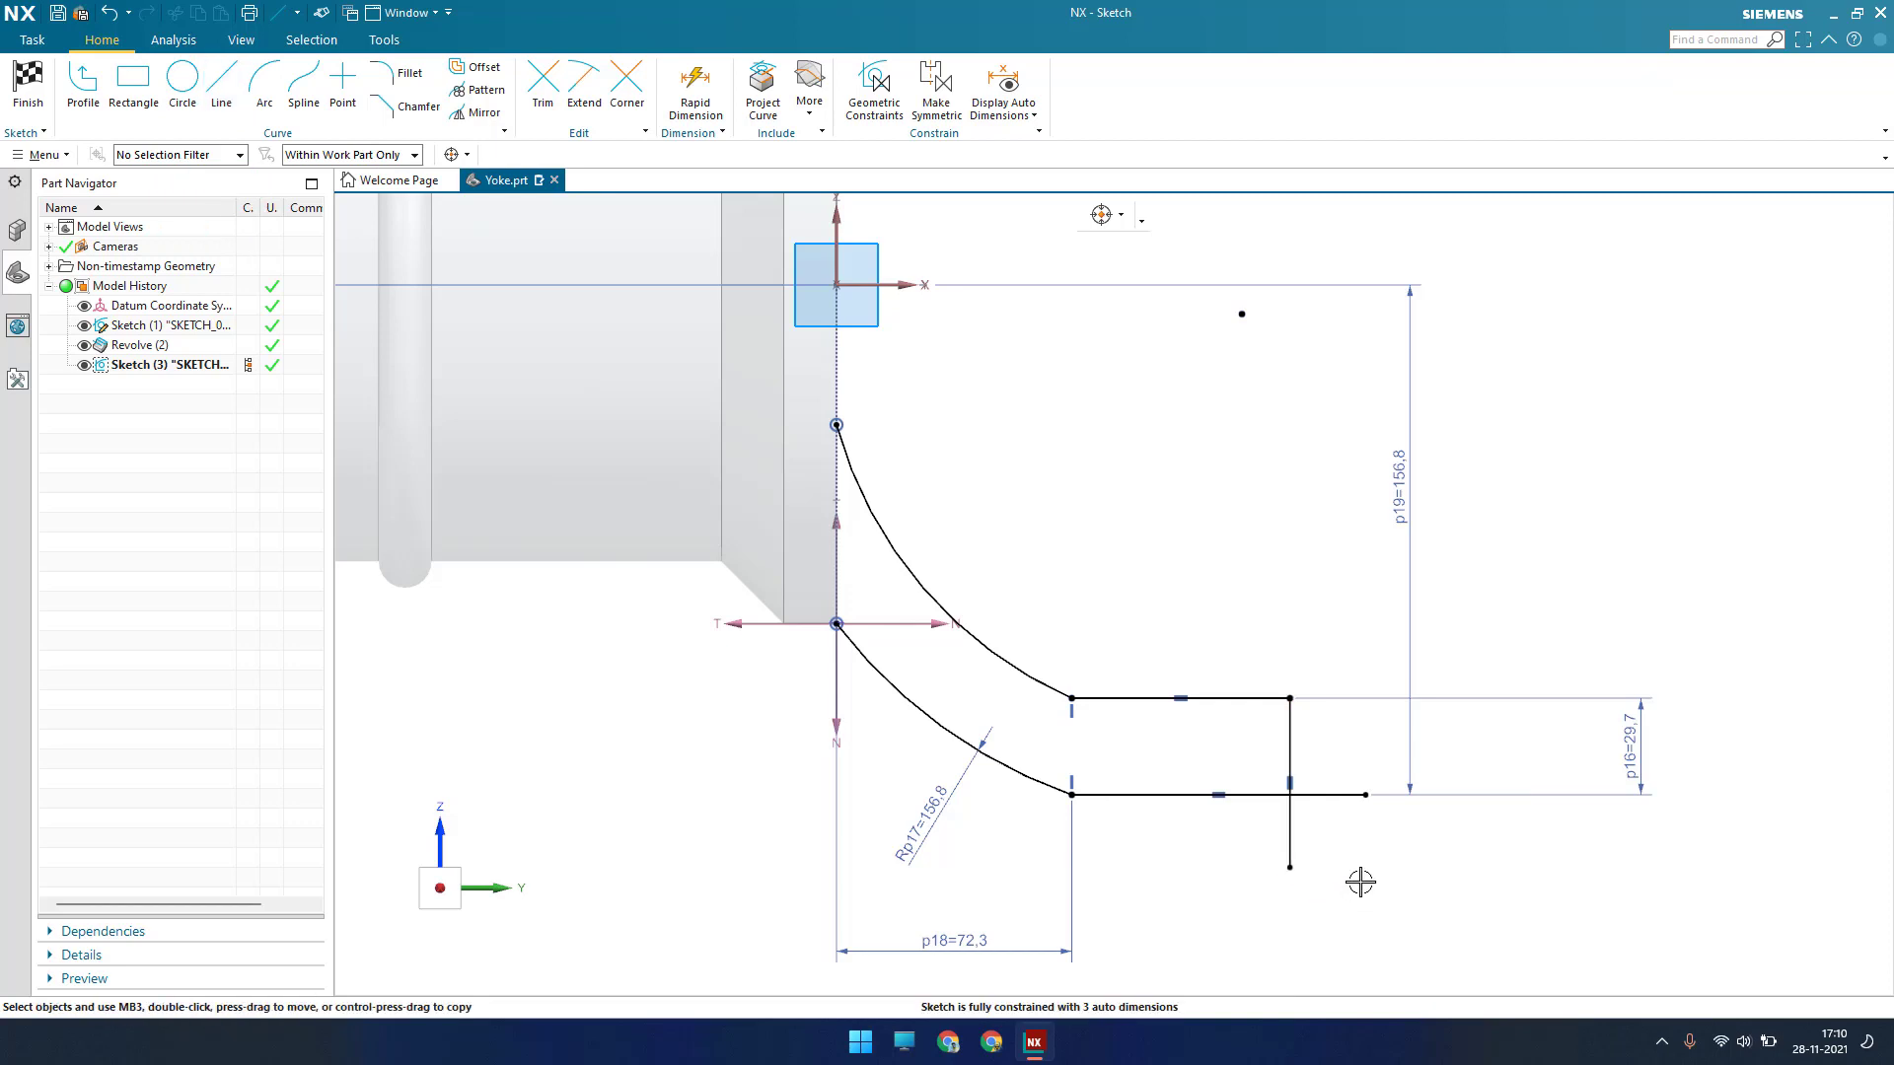
pyautogui.press('t')
pyautogui.click(1327, 794)
pyautogui.click(1289, 832)
pyautogui.press('Escape')
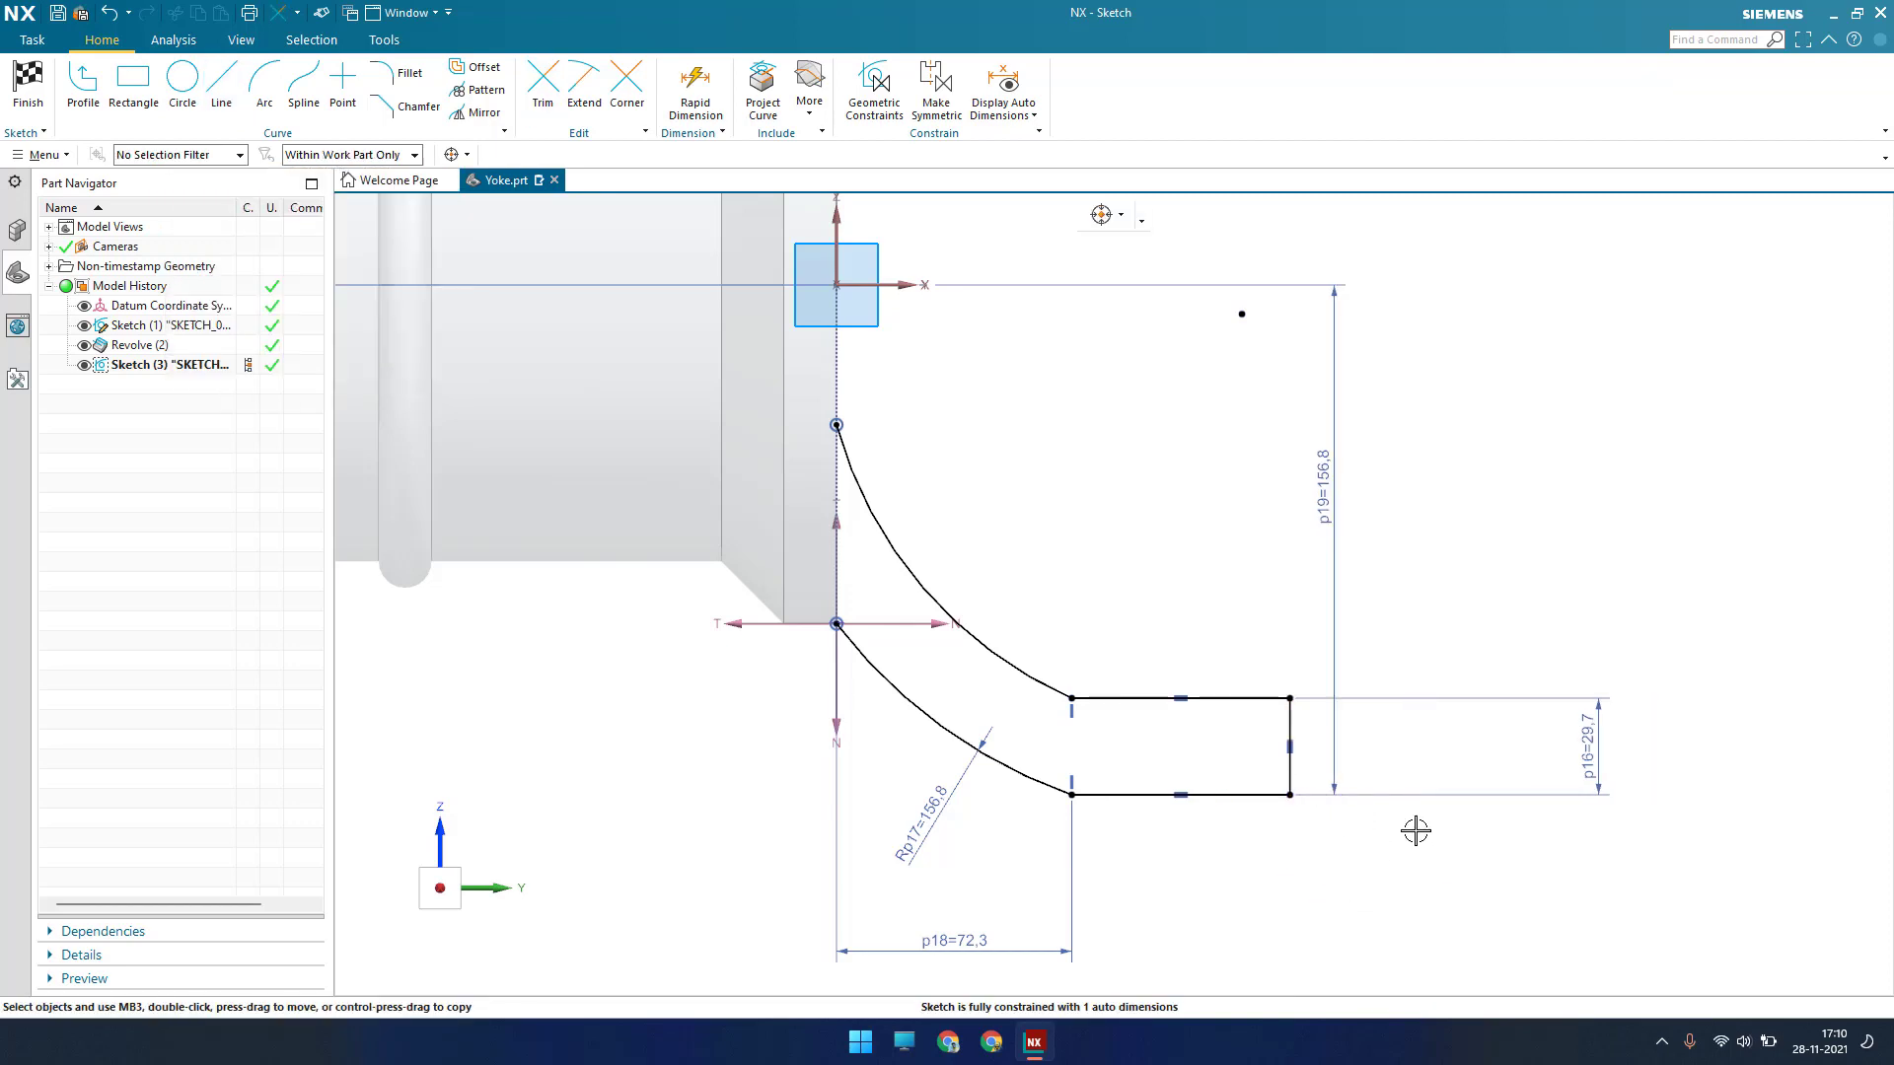
# Dimension the horizontal distance from the lower arc's start at the flange to the arm's free end and set it to 212.63
pyautogui.press('d')
pyautogui.click(1288, 793)
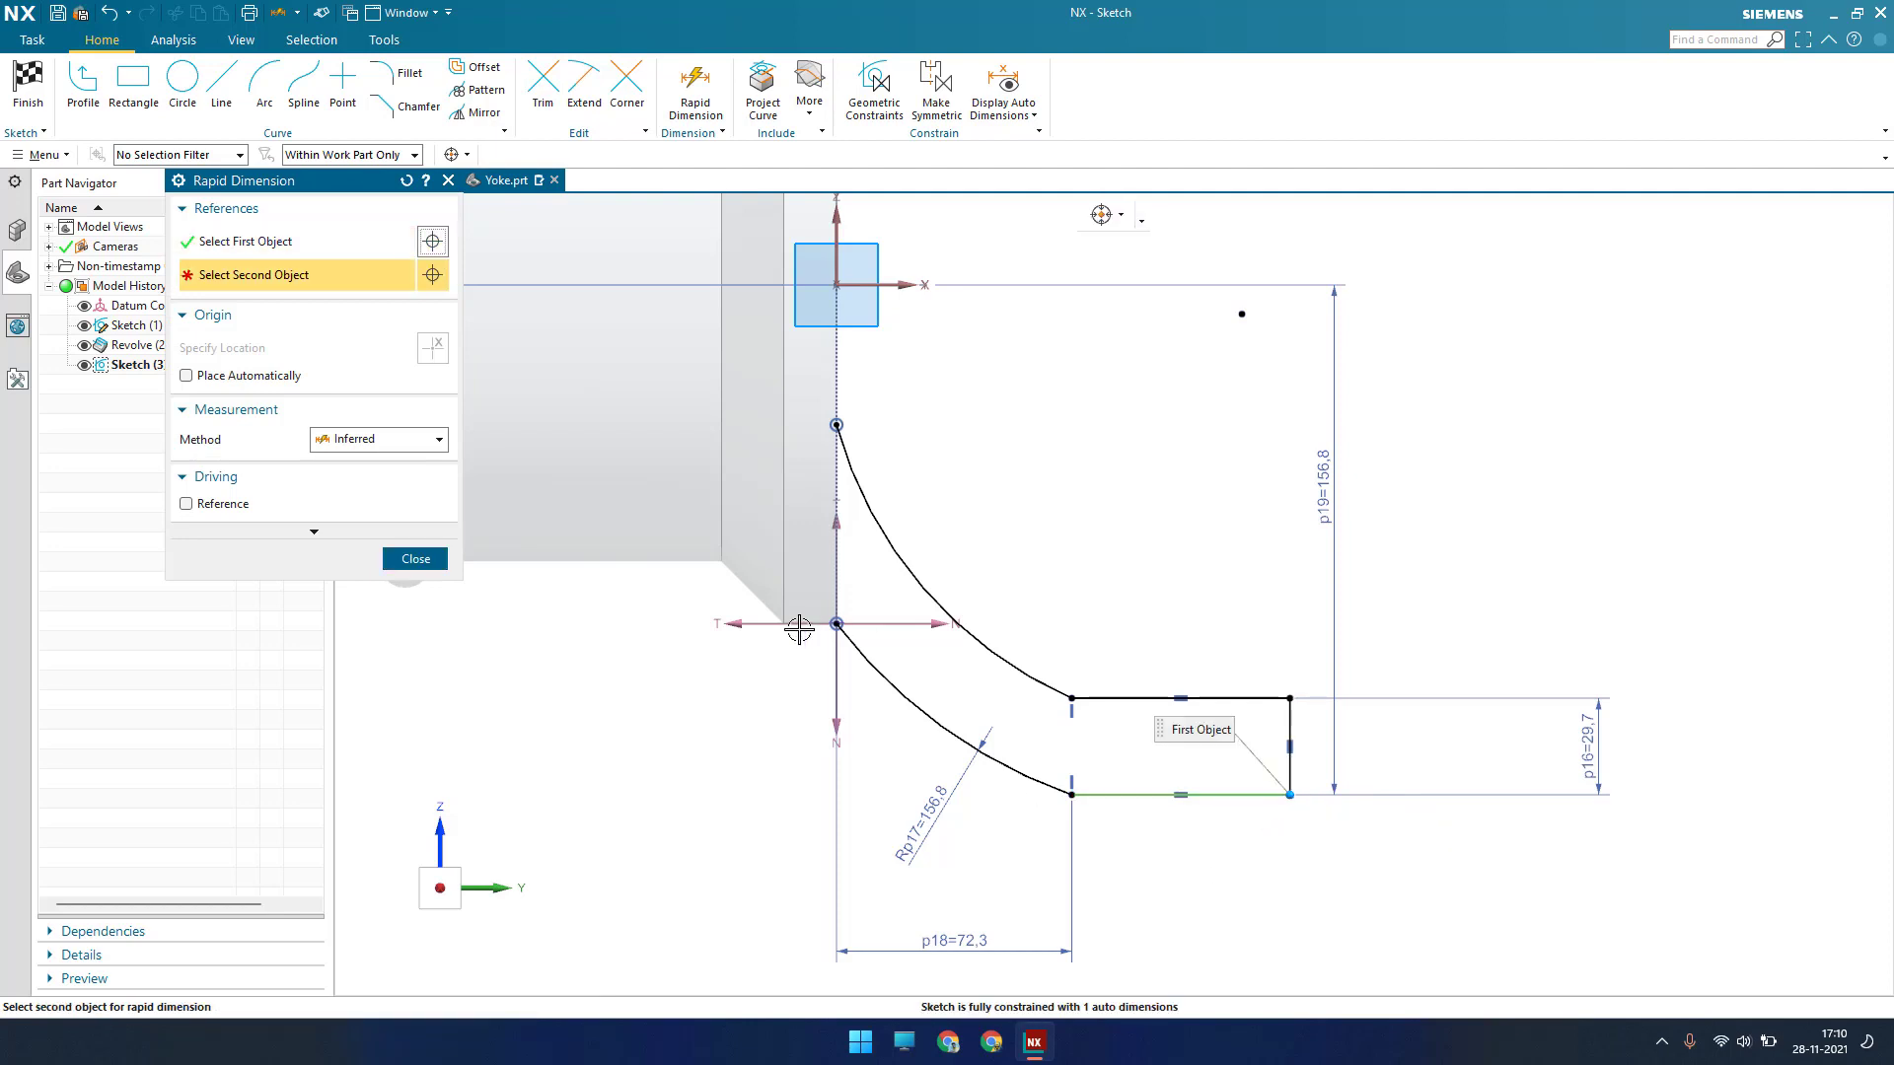
pyautogui.click(837, 624)
pyautogui.click(1147, 885)
pyautogui.write('212,63')
pyautogui.press('Return')
pyautogui.press('Escape')
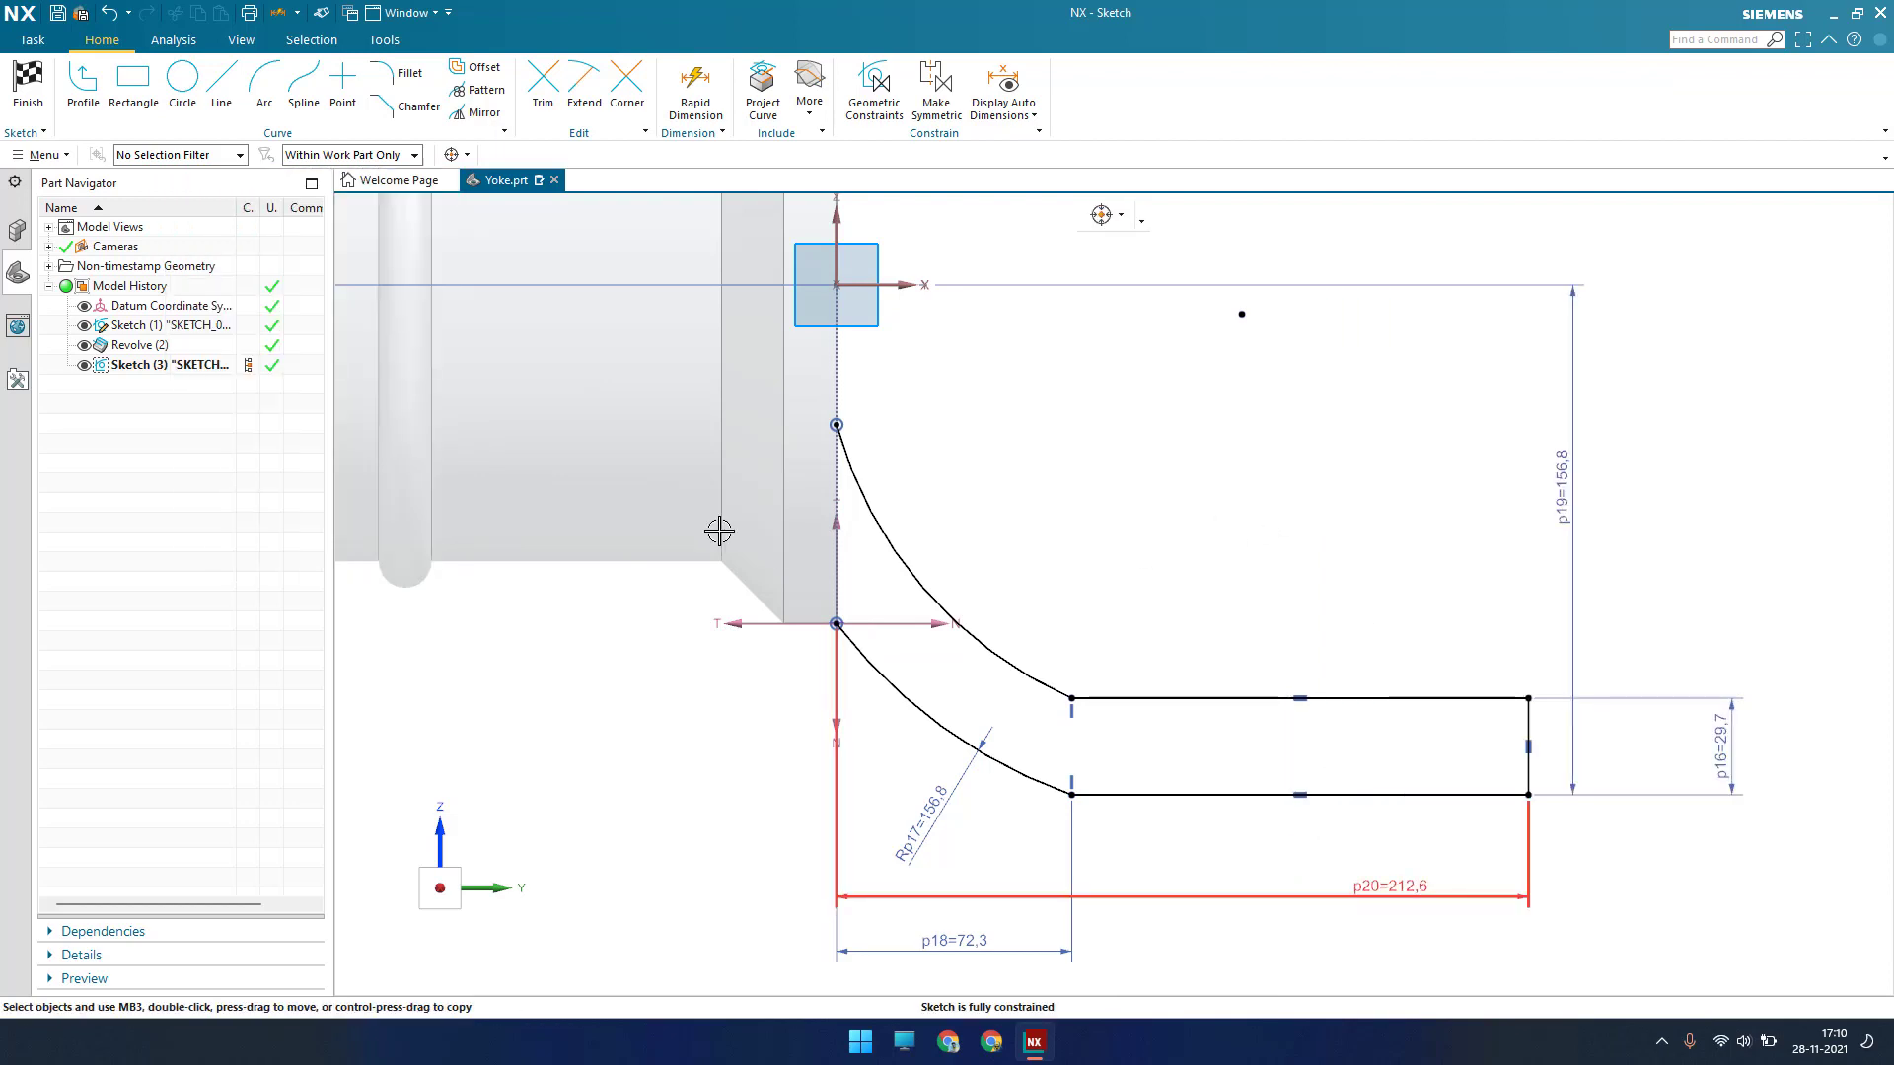
# Close the profile with a vertical line along the flange face between the start points of the two arcs
pyautogui.click(221, 89)
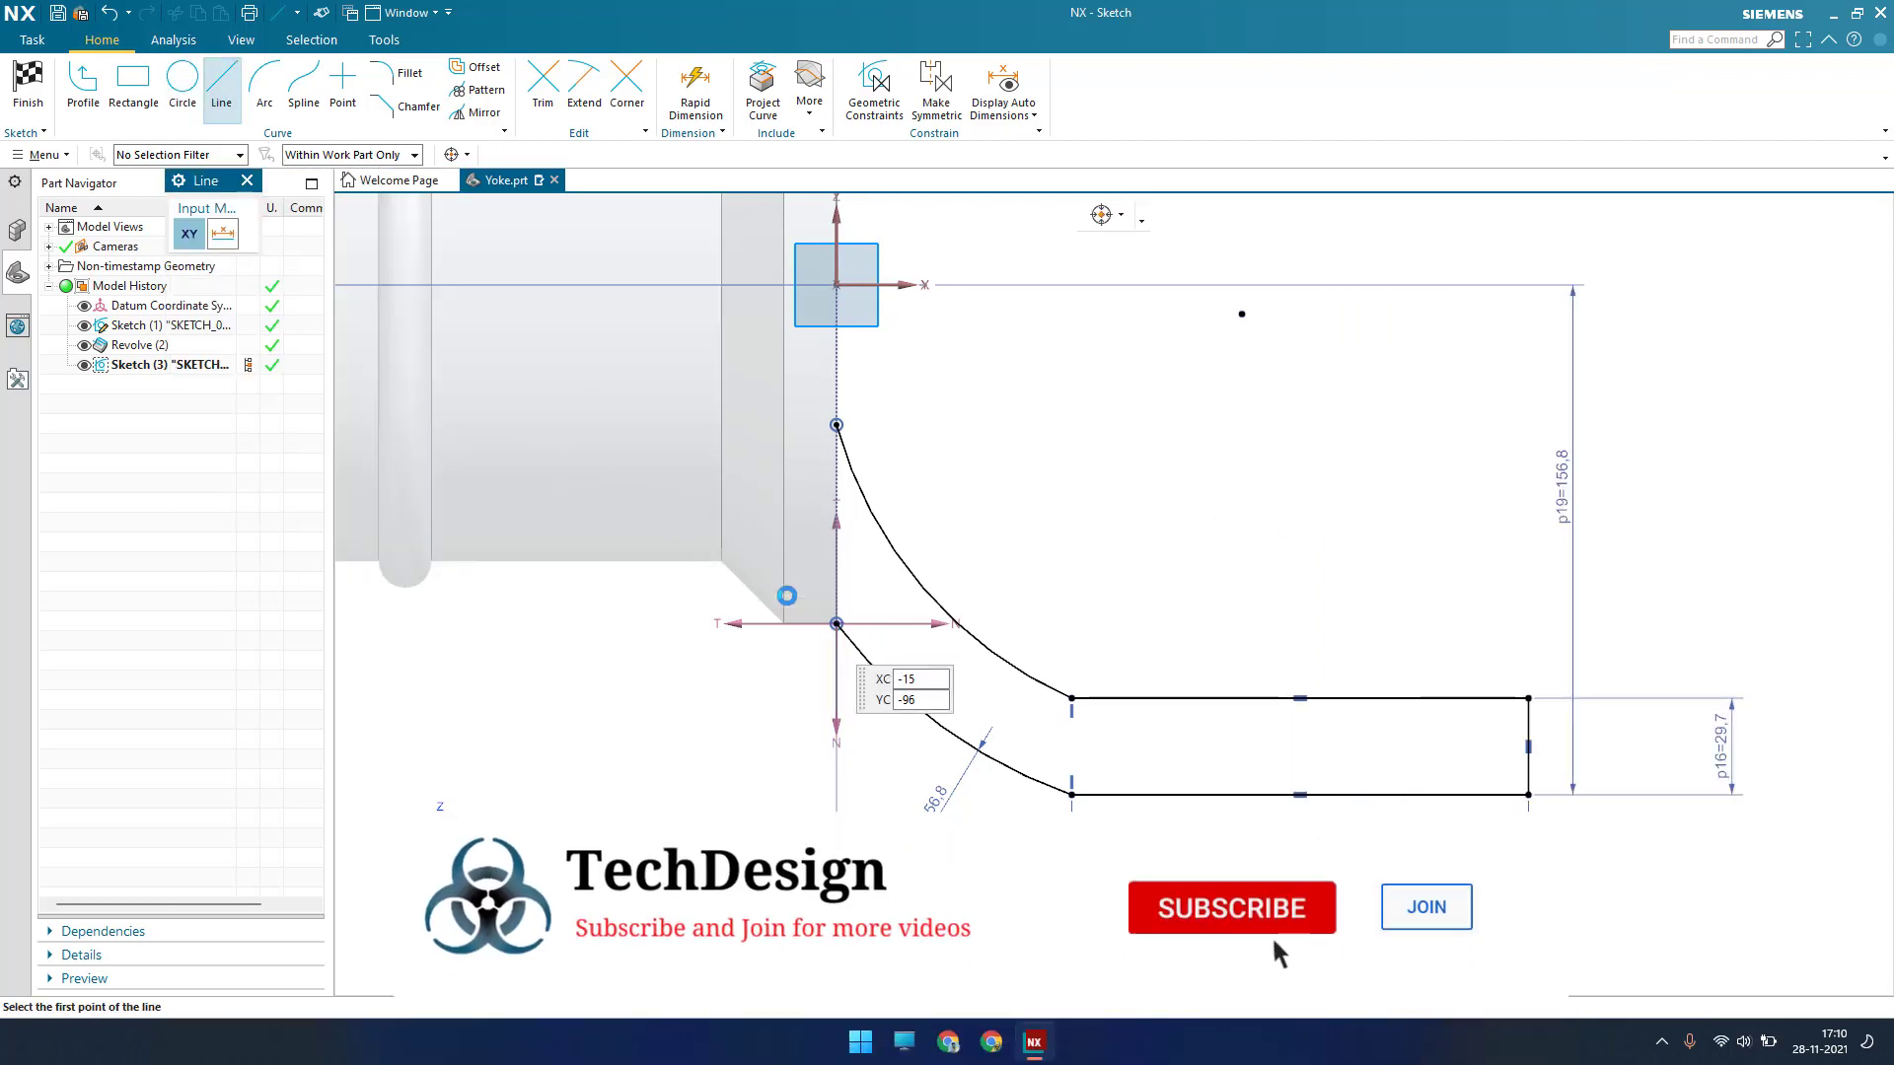
pyautogui.click(836, 624)
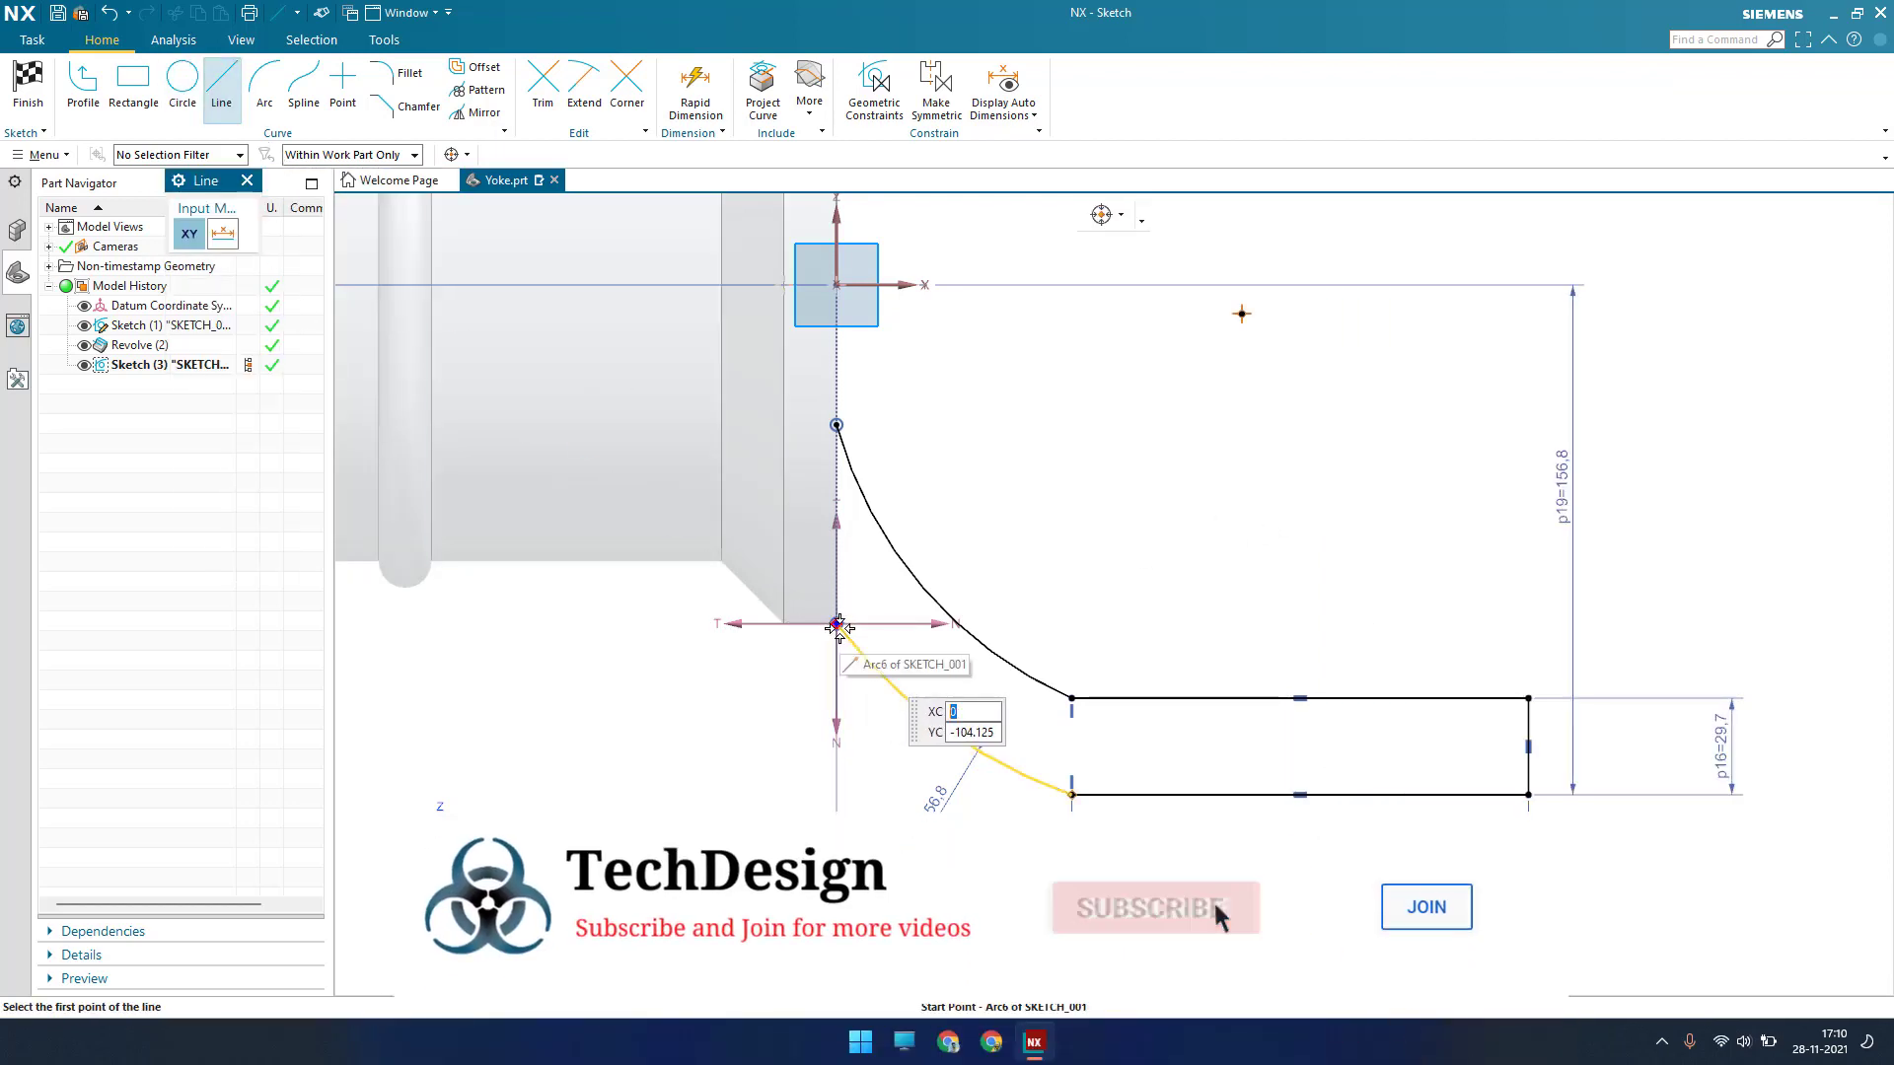
pyautogui.click(837, 425)
pyautogui.press('Escape')
pyautogui.scroll(-3, 1095, 557)
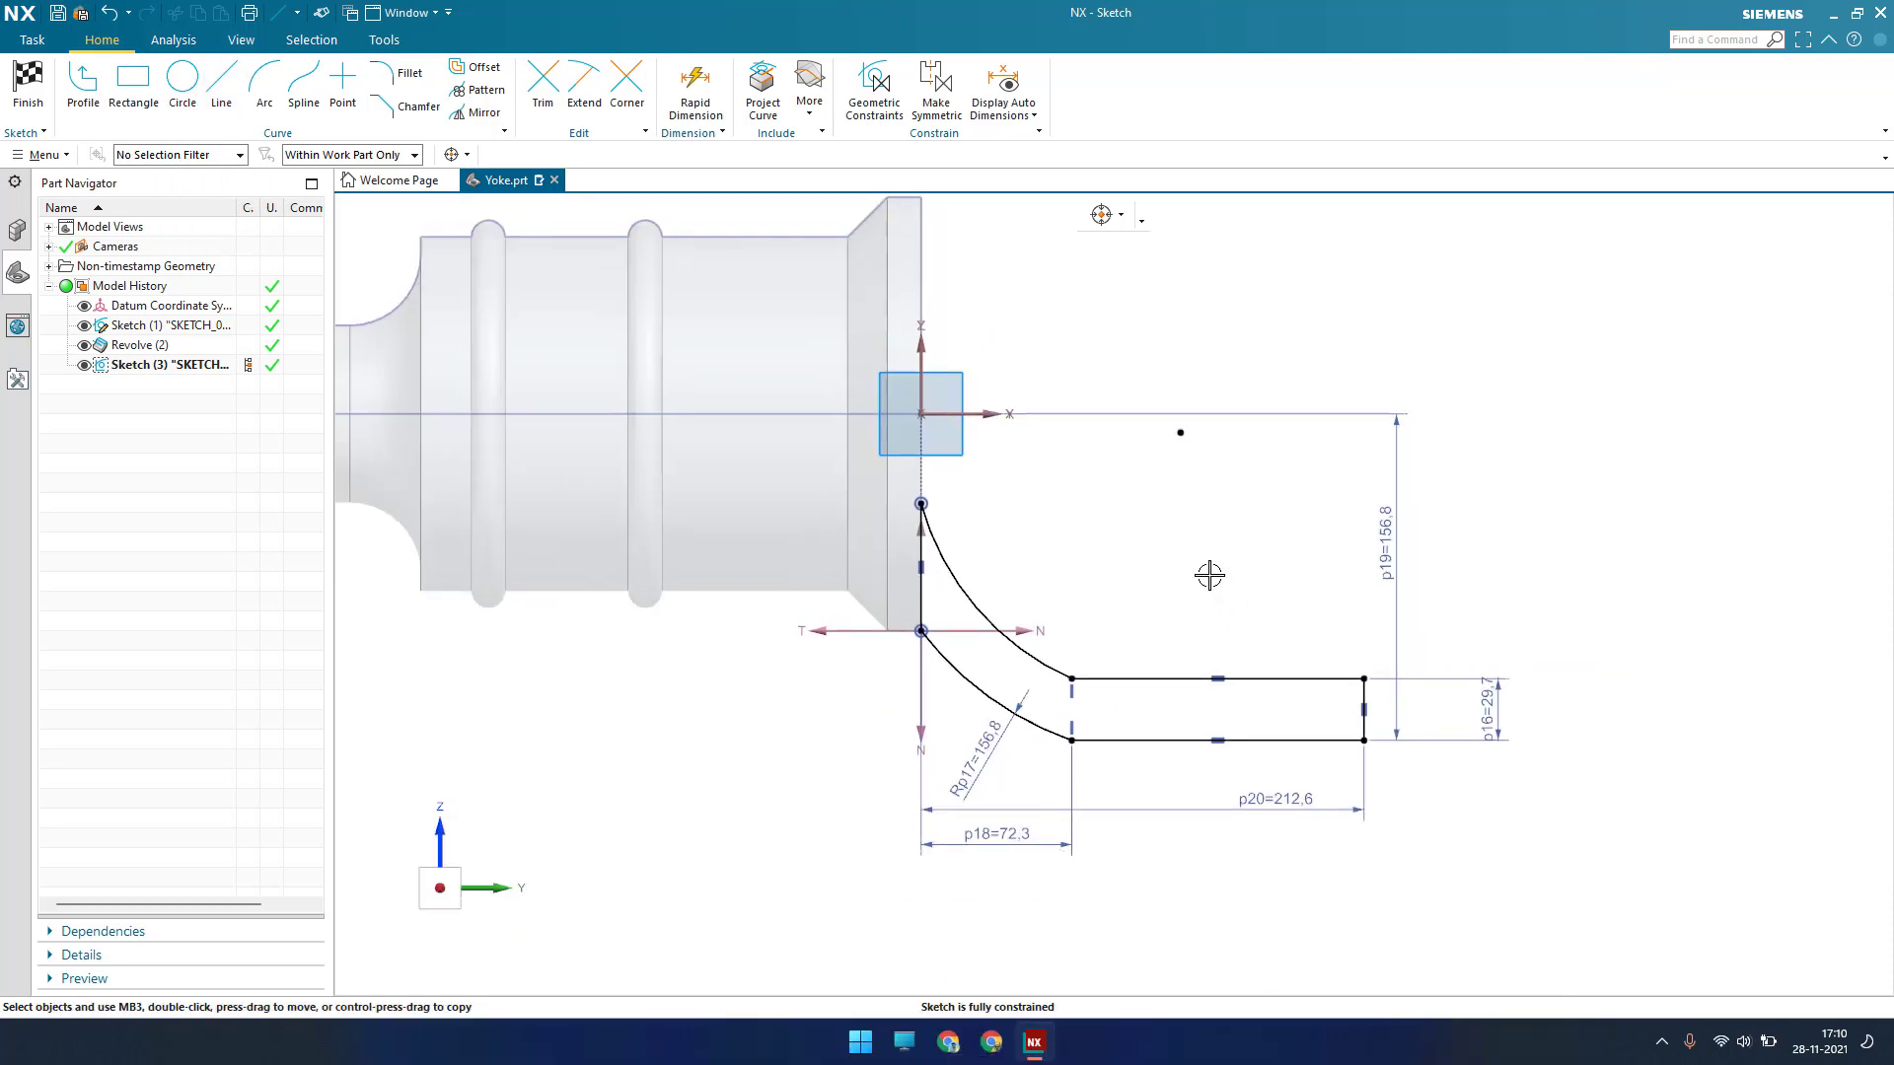
pyautogui.keyDown('ctrl'); pyautogui.scroll(3, 1204, 663); pyautogui.keyUp('ctrl')
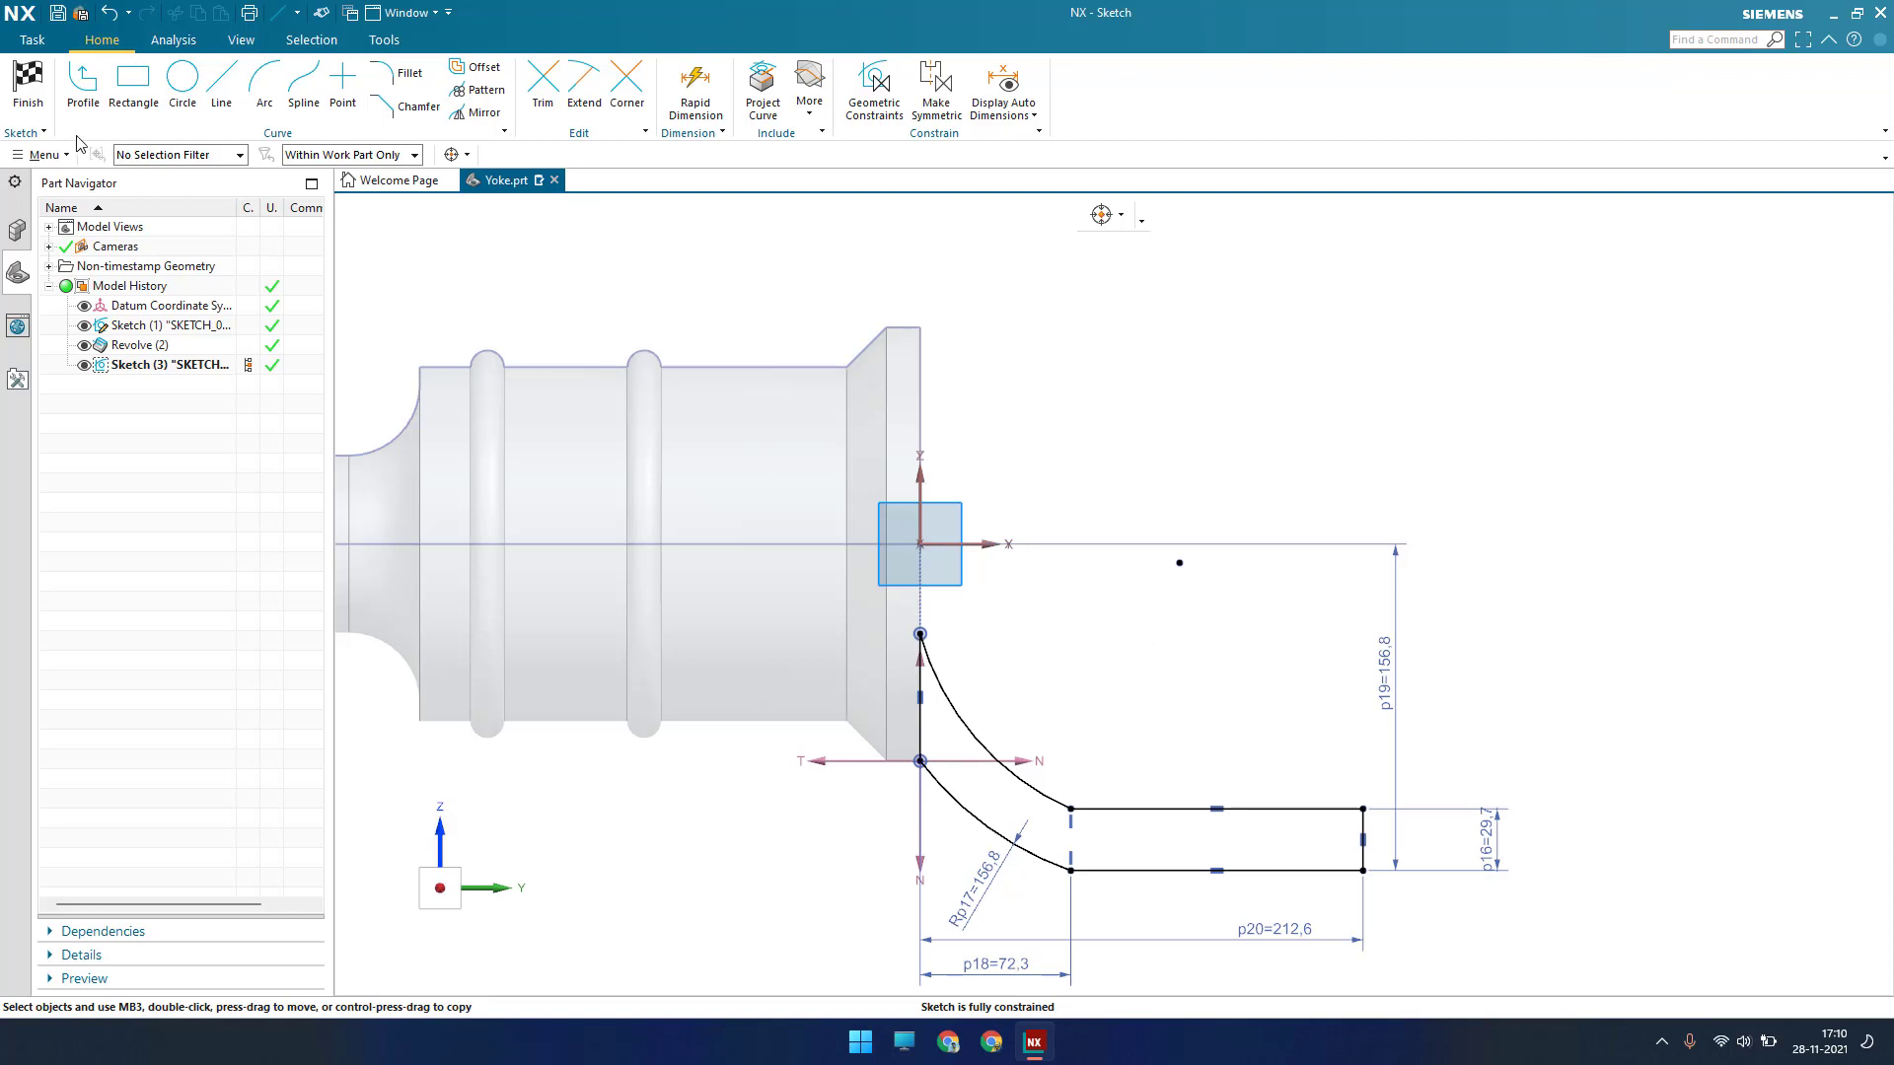
# Finish the sketch and revolve the arm profile 360° around the shaft's centre axis, uniting it with the shaft body
pyautogui.click(35, 105)
pyautogui.moveTo(935, 406)
pyautogui.mouseDown(button='middle')
pyautogui.moveTo(966, 450)
pyautogui.moveTo(903, 390)
pyautogui.mouseUp(button='middle')
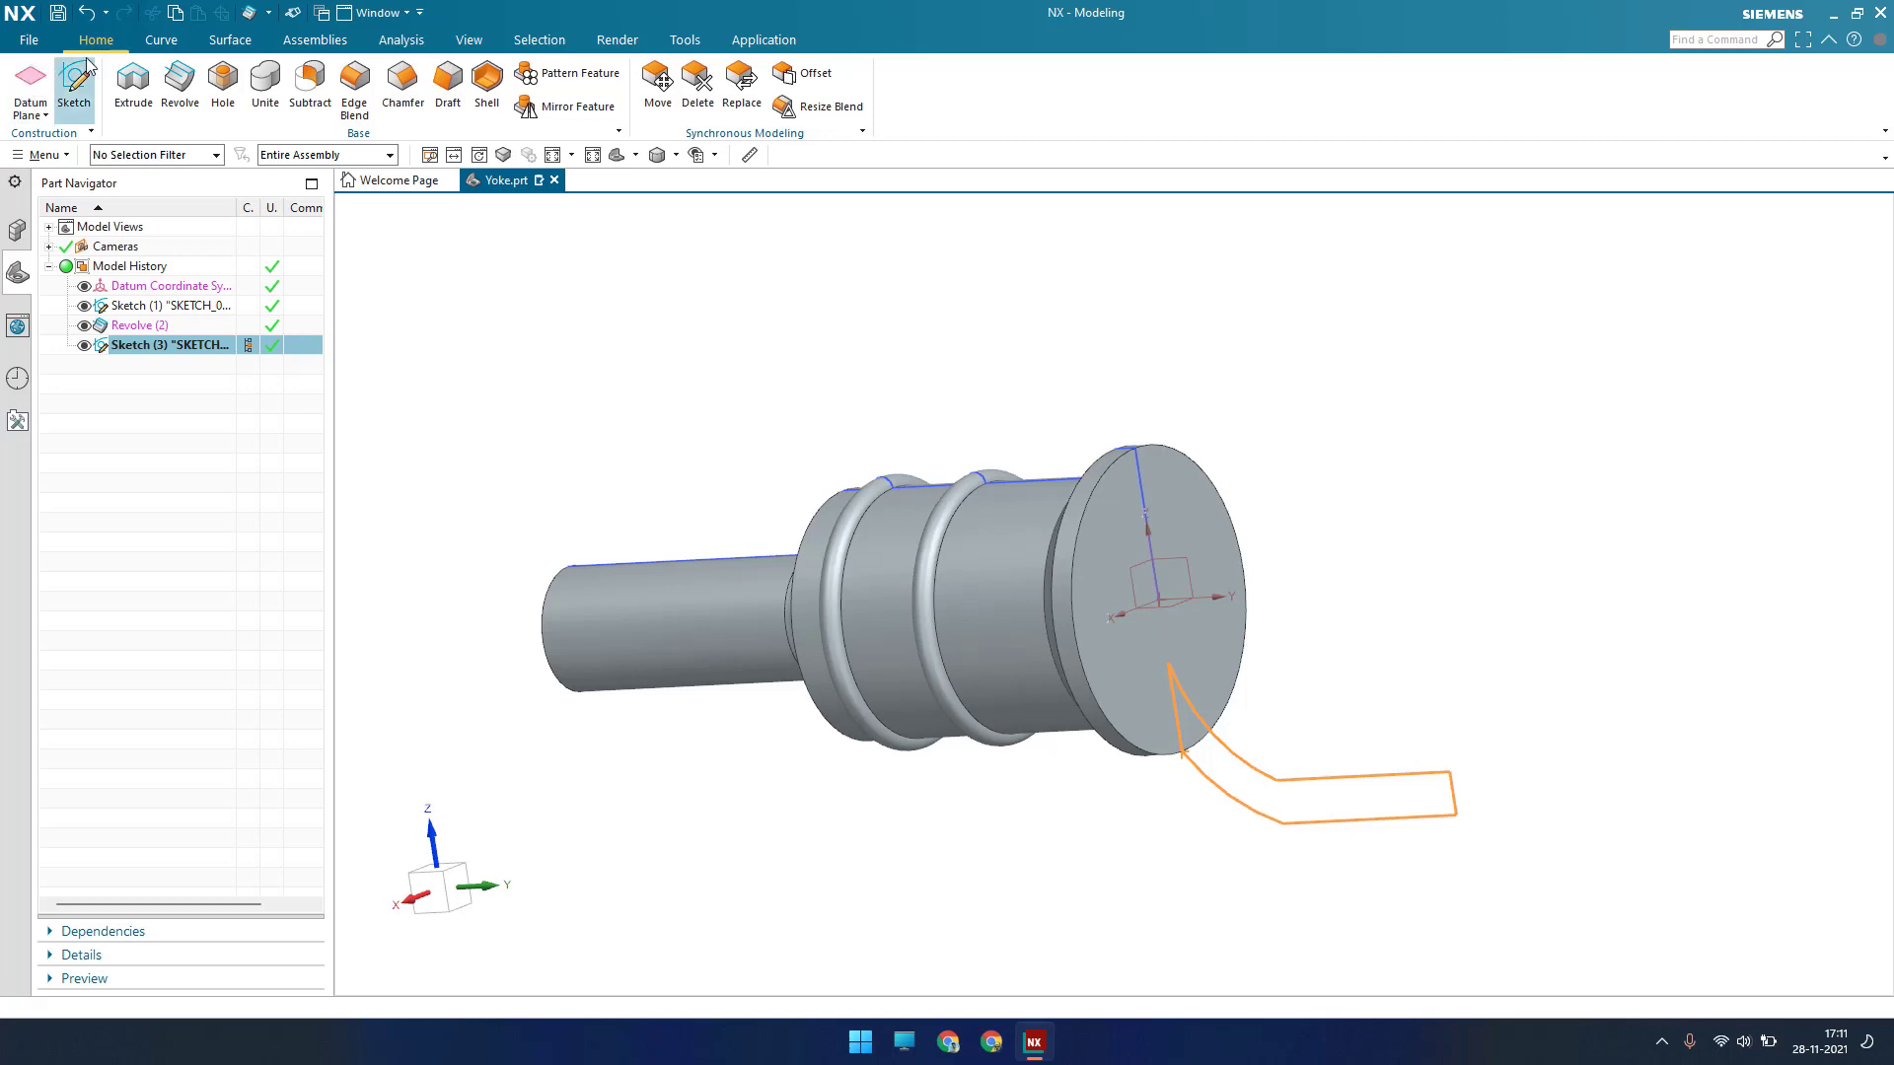
pyautogui.click(176, 75)
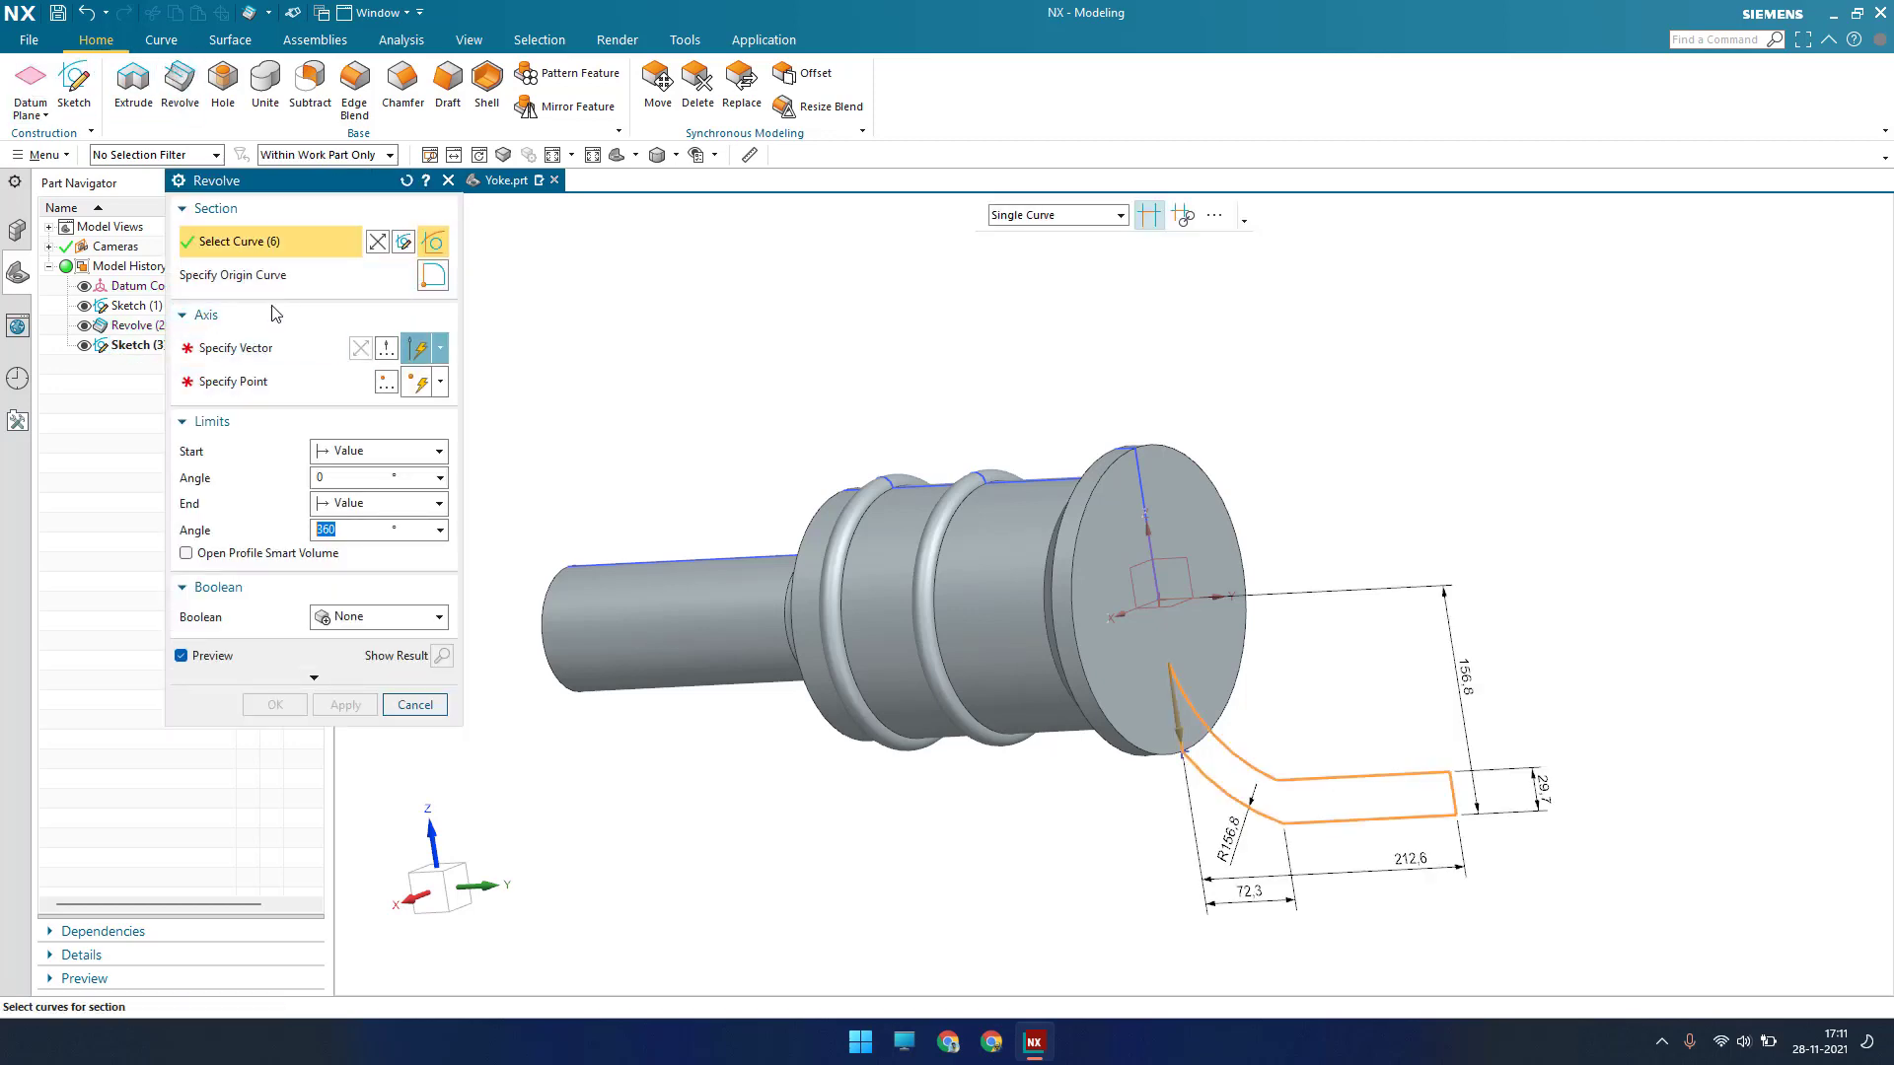
pyautogui.click(242, 347)
pyautogui.click(1184, 641)
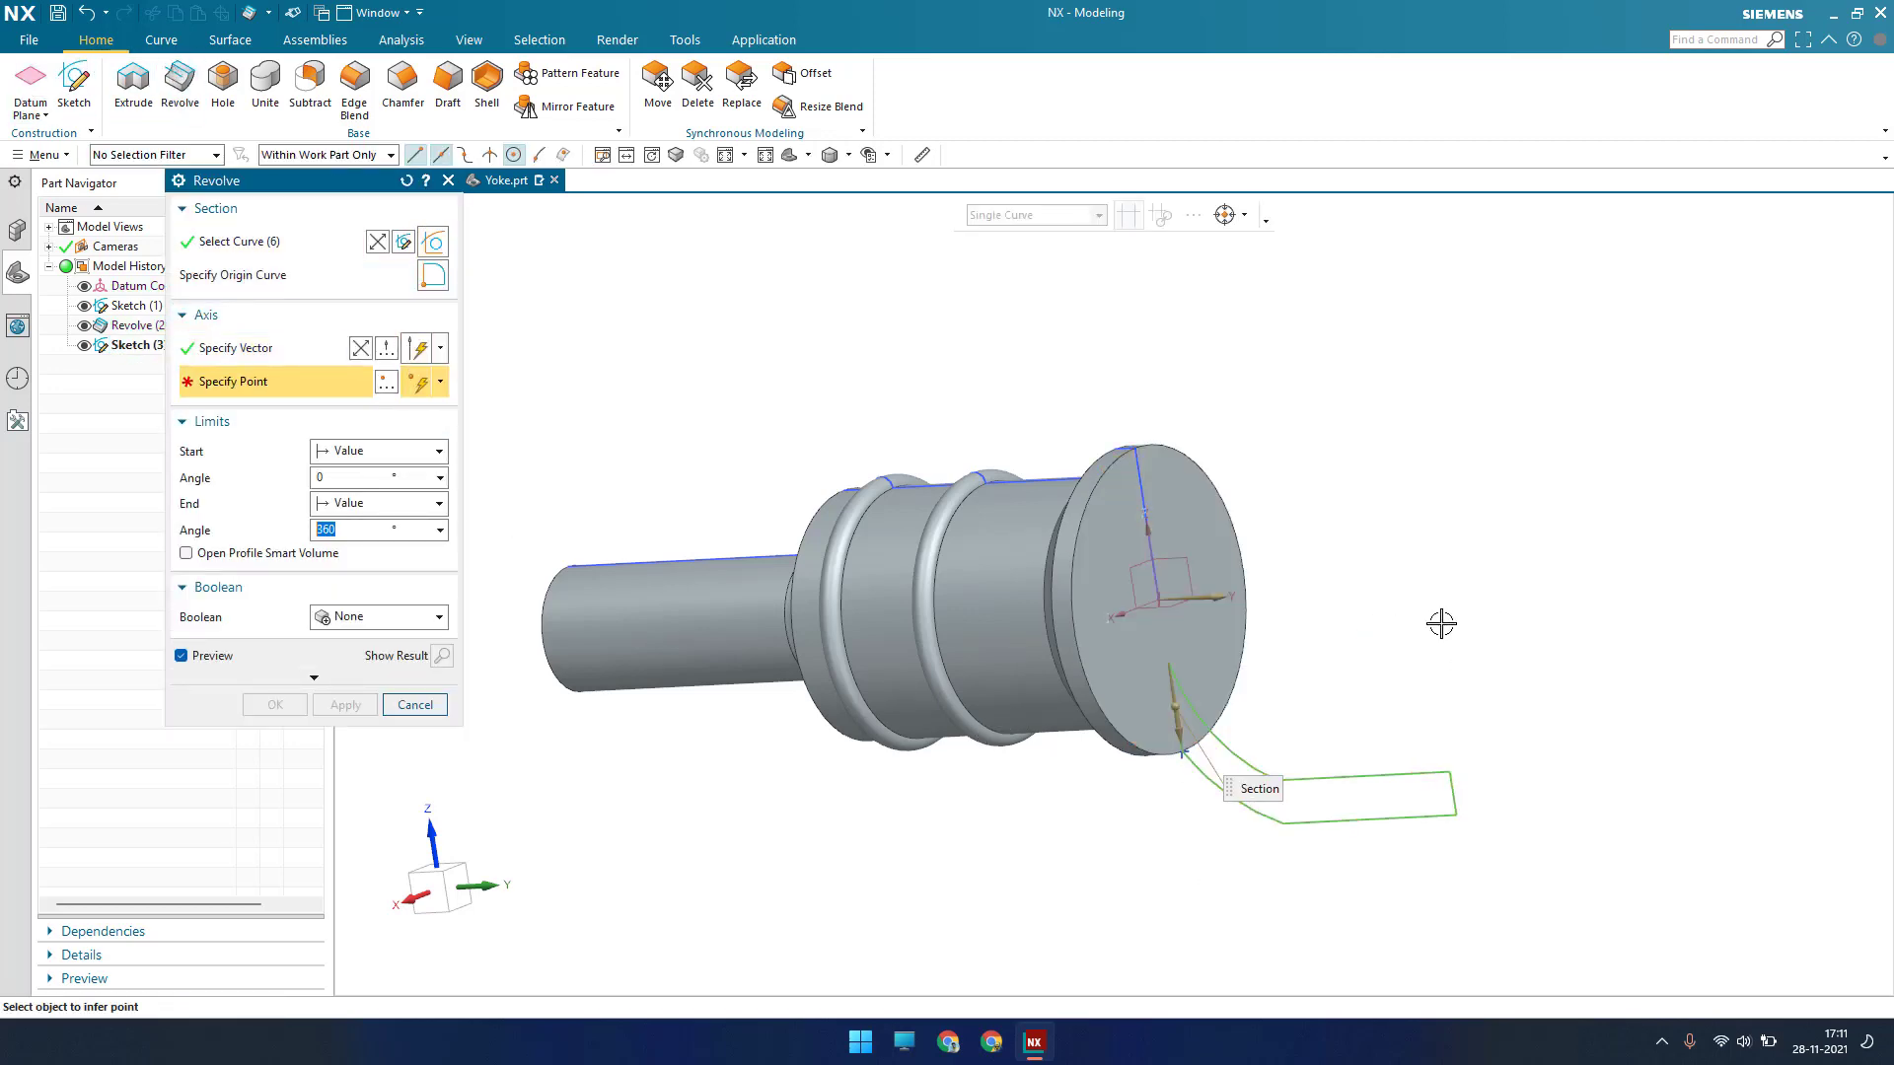
pyautogui.click(1158, 601)
pyautogui.click(384, 616)
pyautogui.click(360, 655)
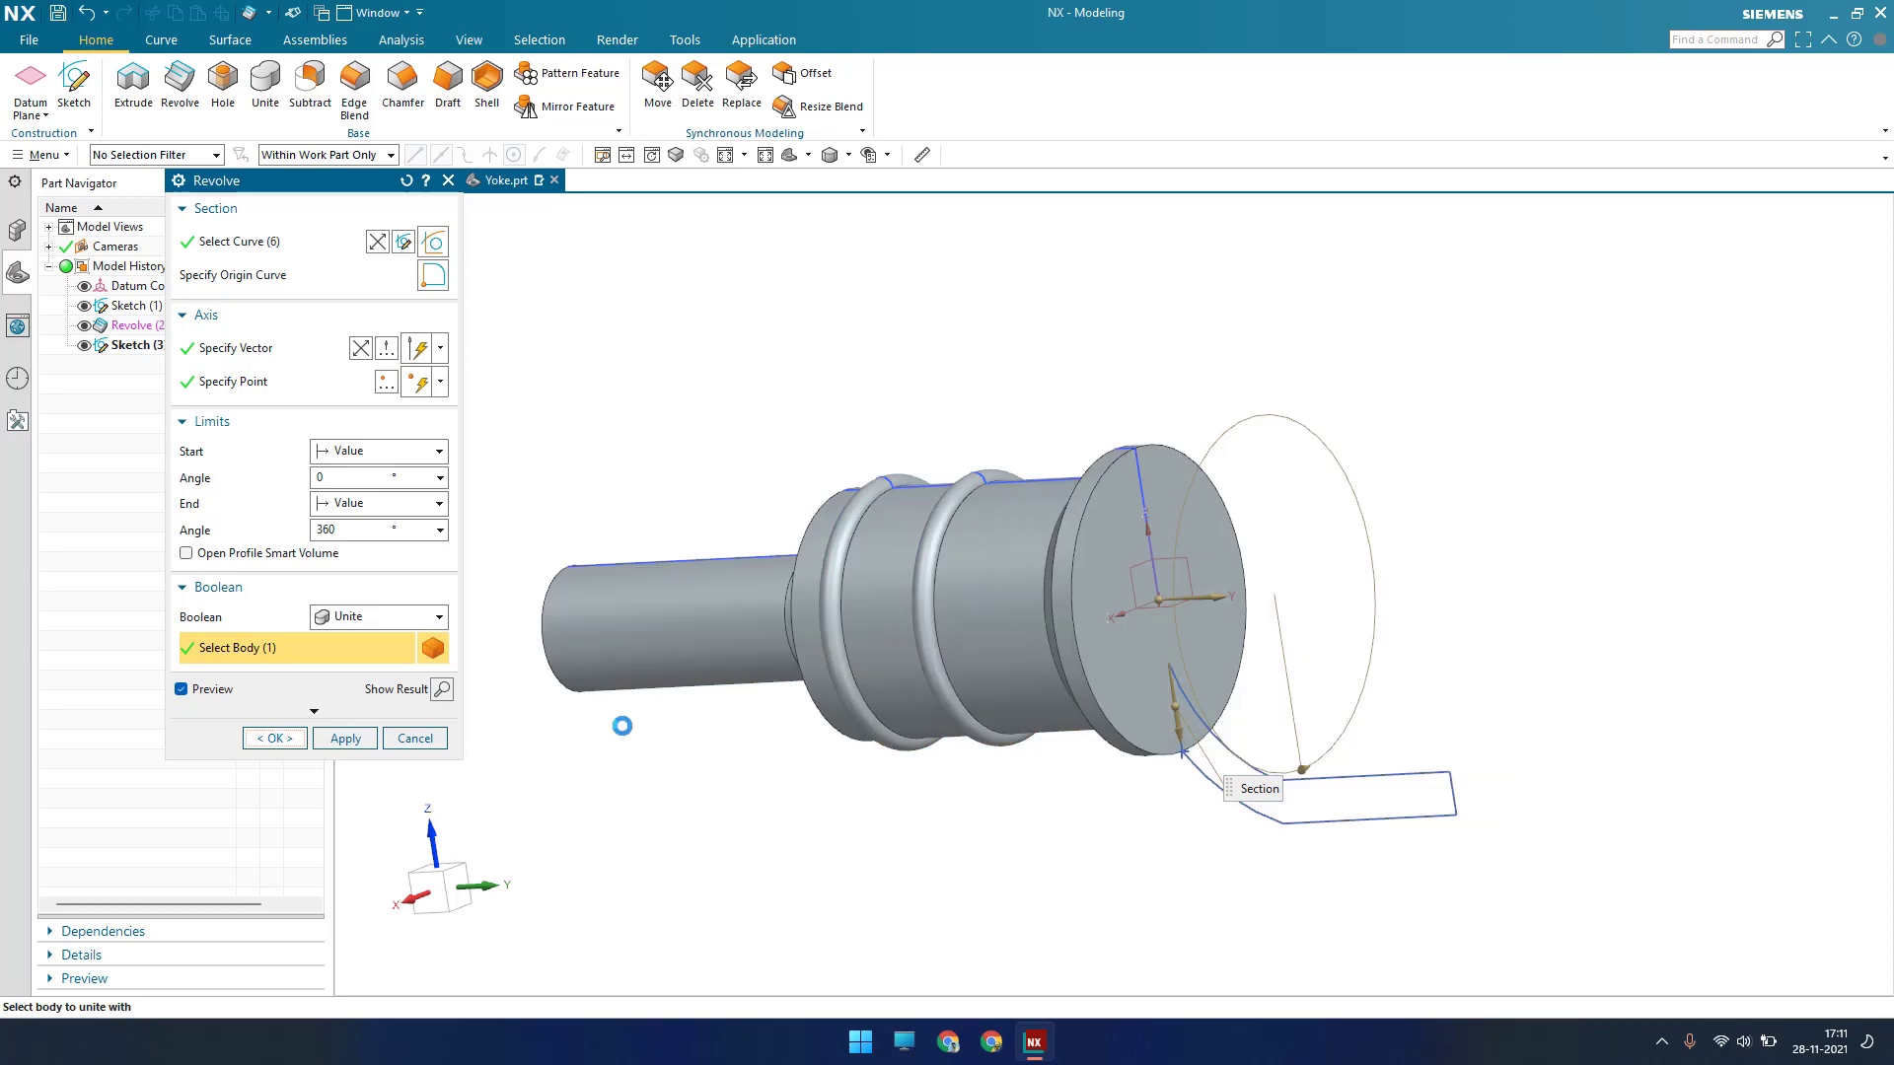
pyautogui.moveTo(771, 463); pyautogui.dragTo(790, 420, button='middle')
pyautogui.hotkey('ctrl', 'alt', 'r')
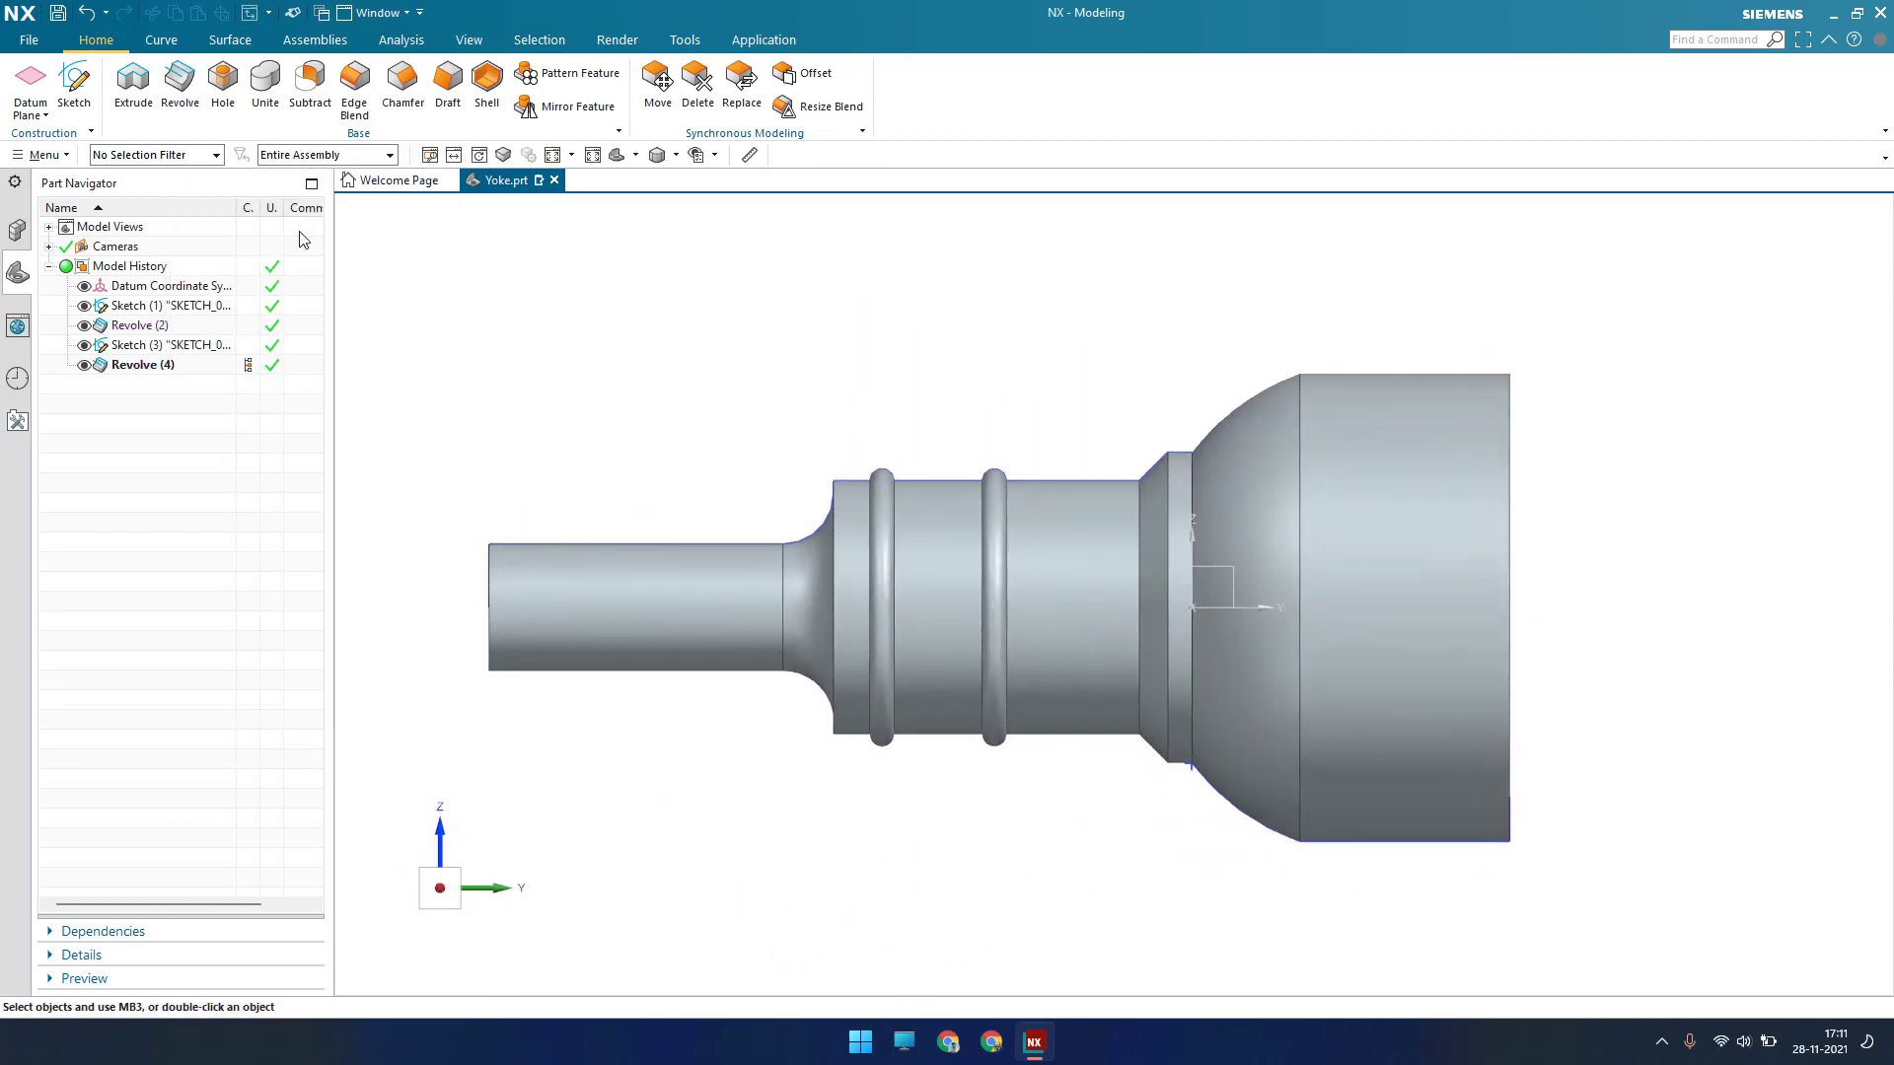
# Start a sketch on the YZ plane and draw a circle about 129.6 in diameter overlapping the cup's open end
pyautogui.click(76, 98)
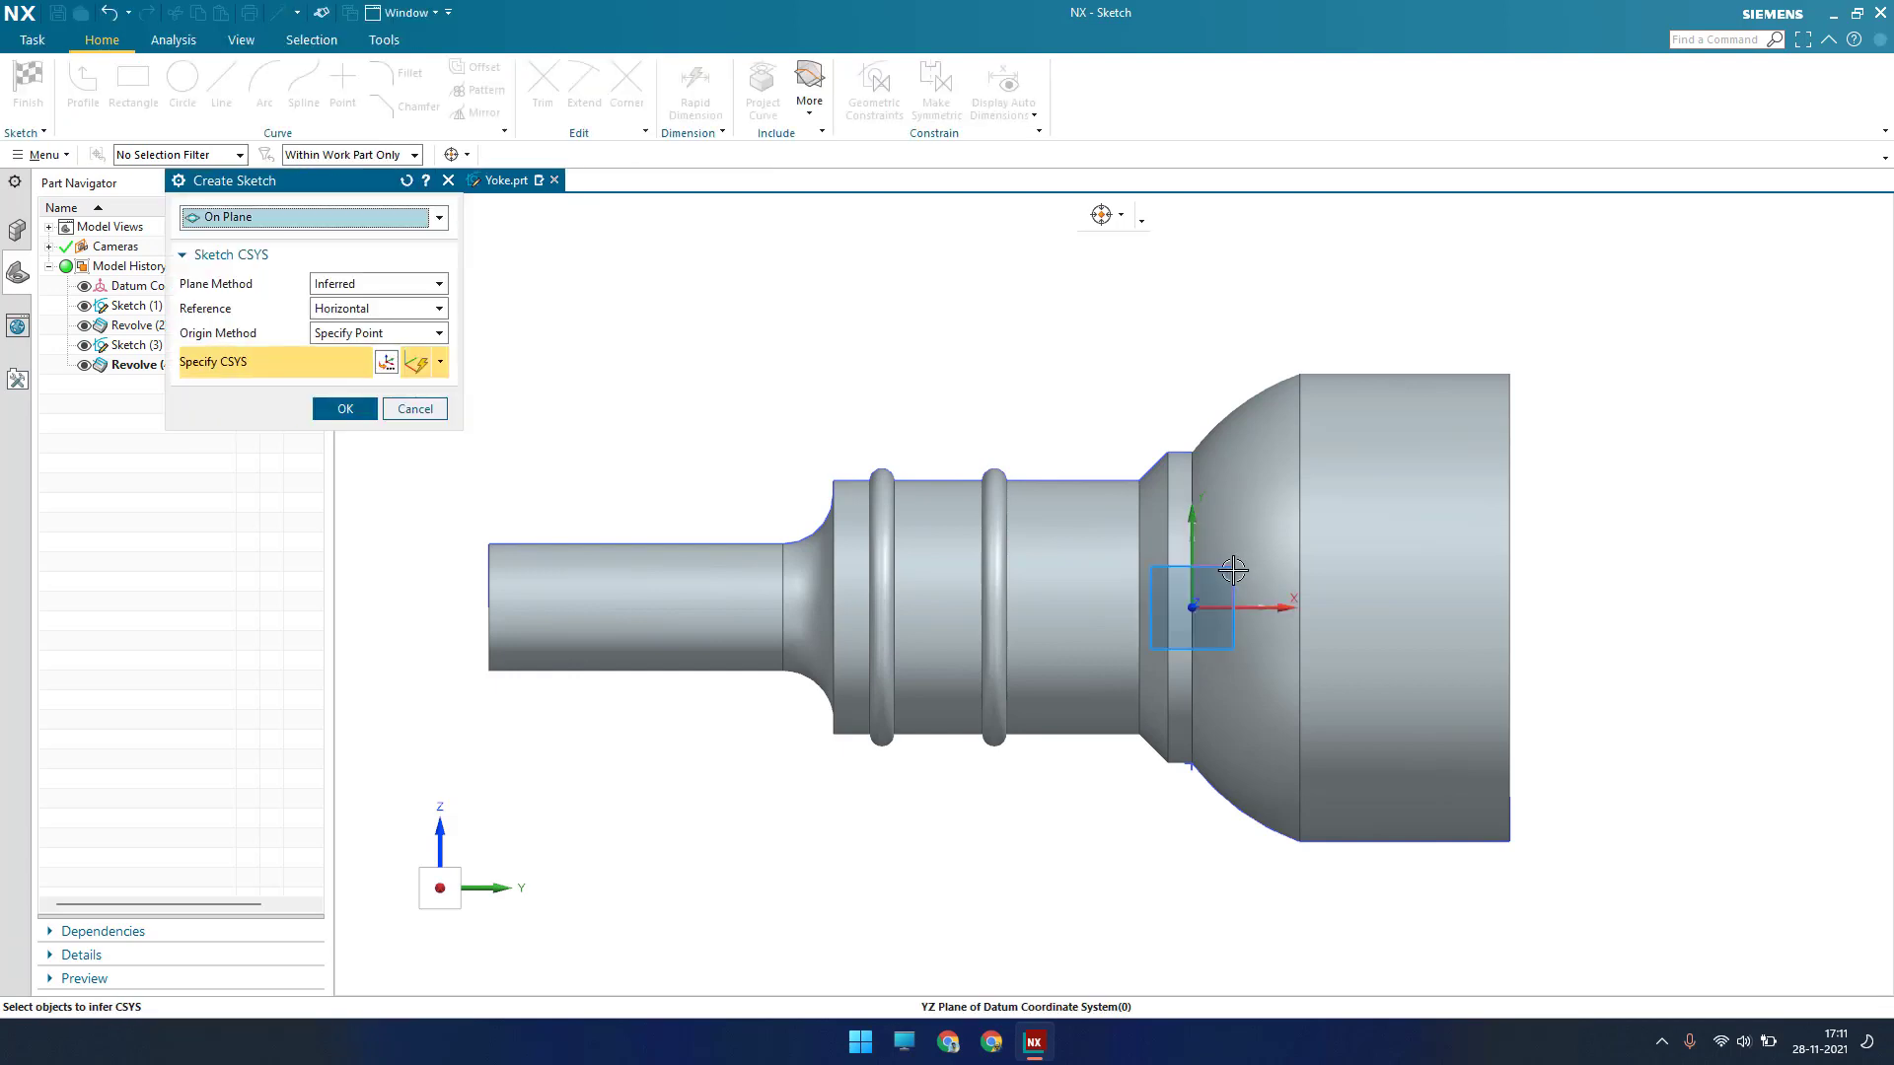
pyautogui.middleClick(904, 410)
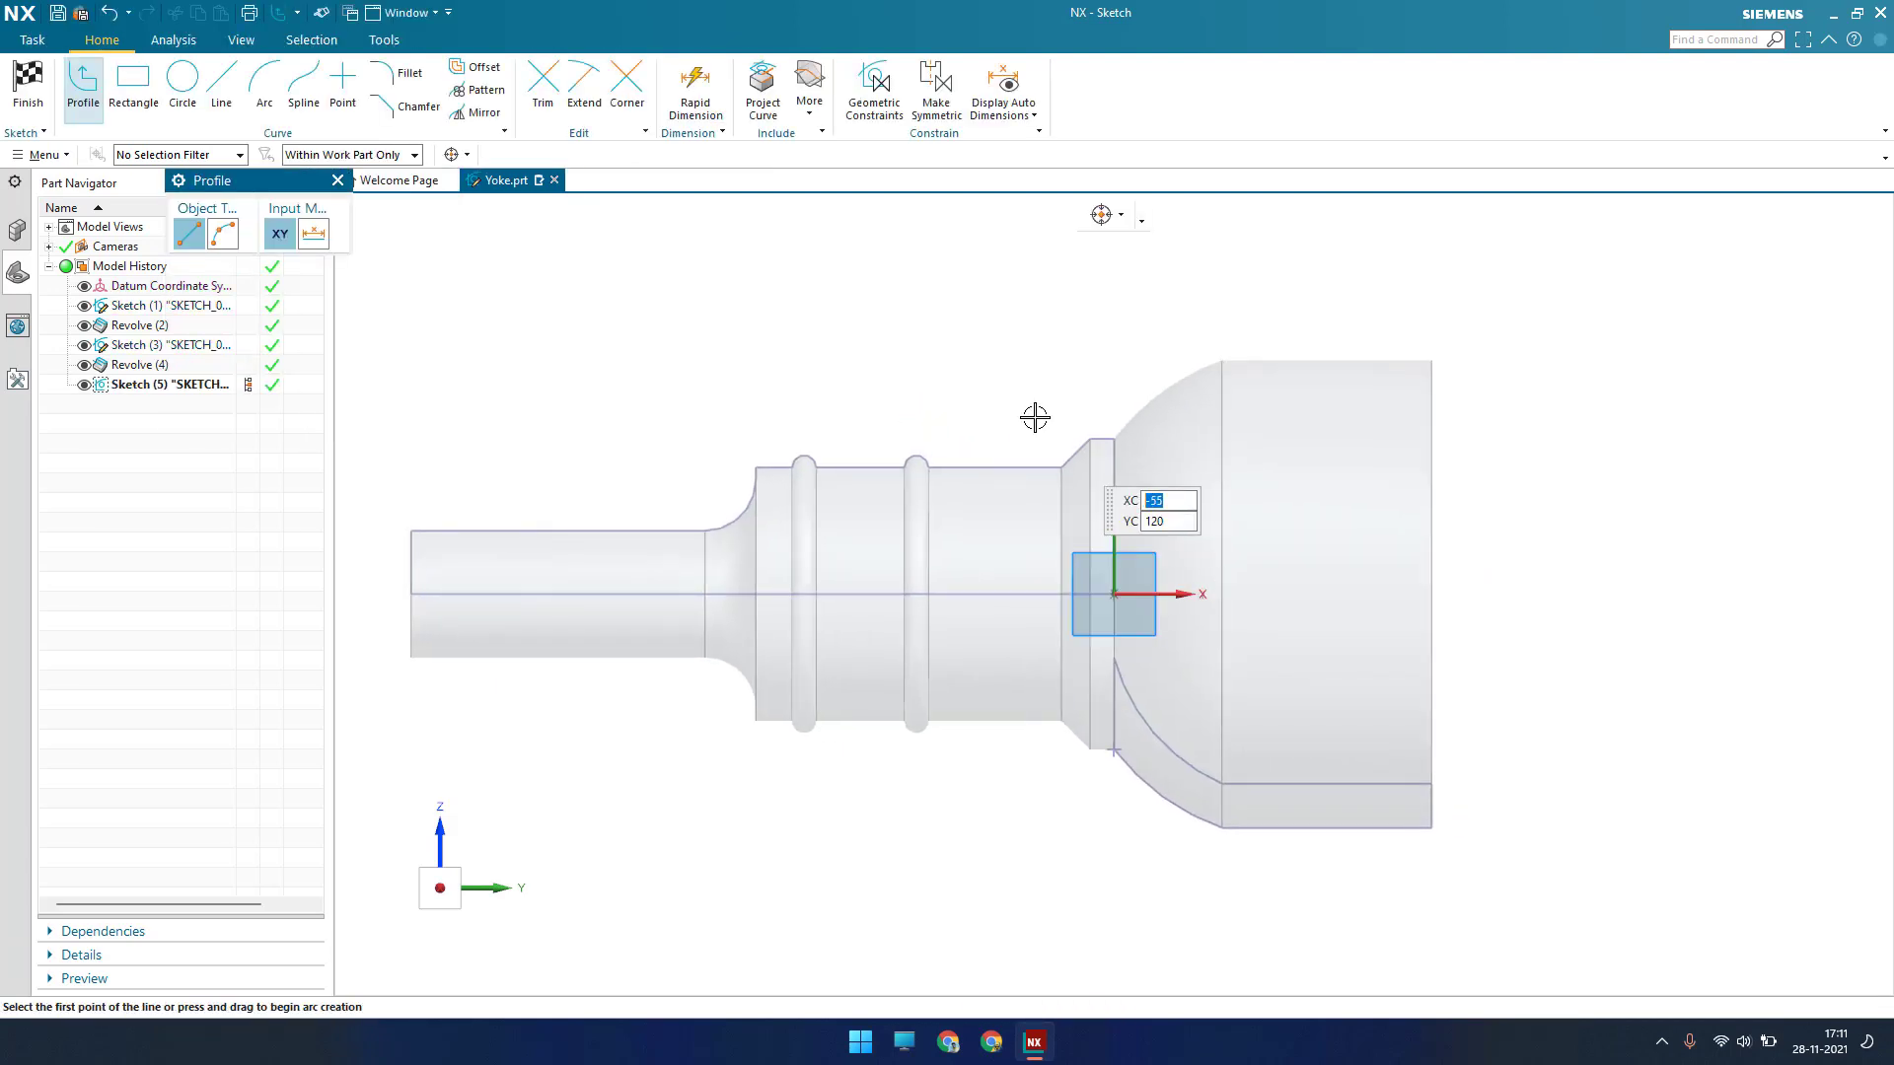
pyautogui.click(182, 88)
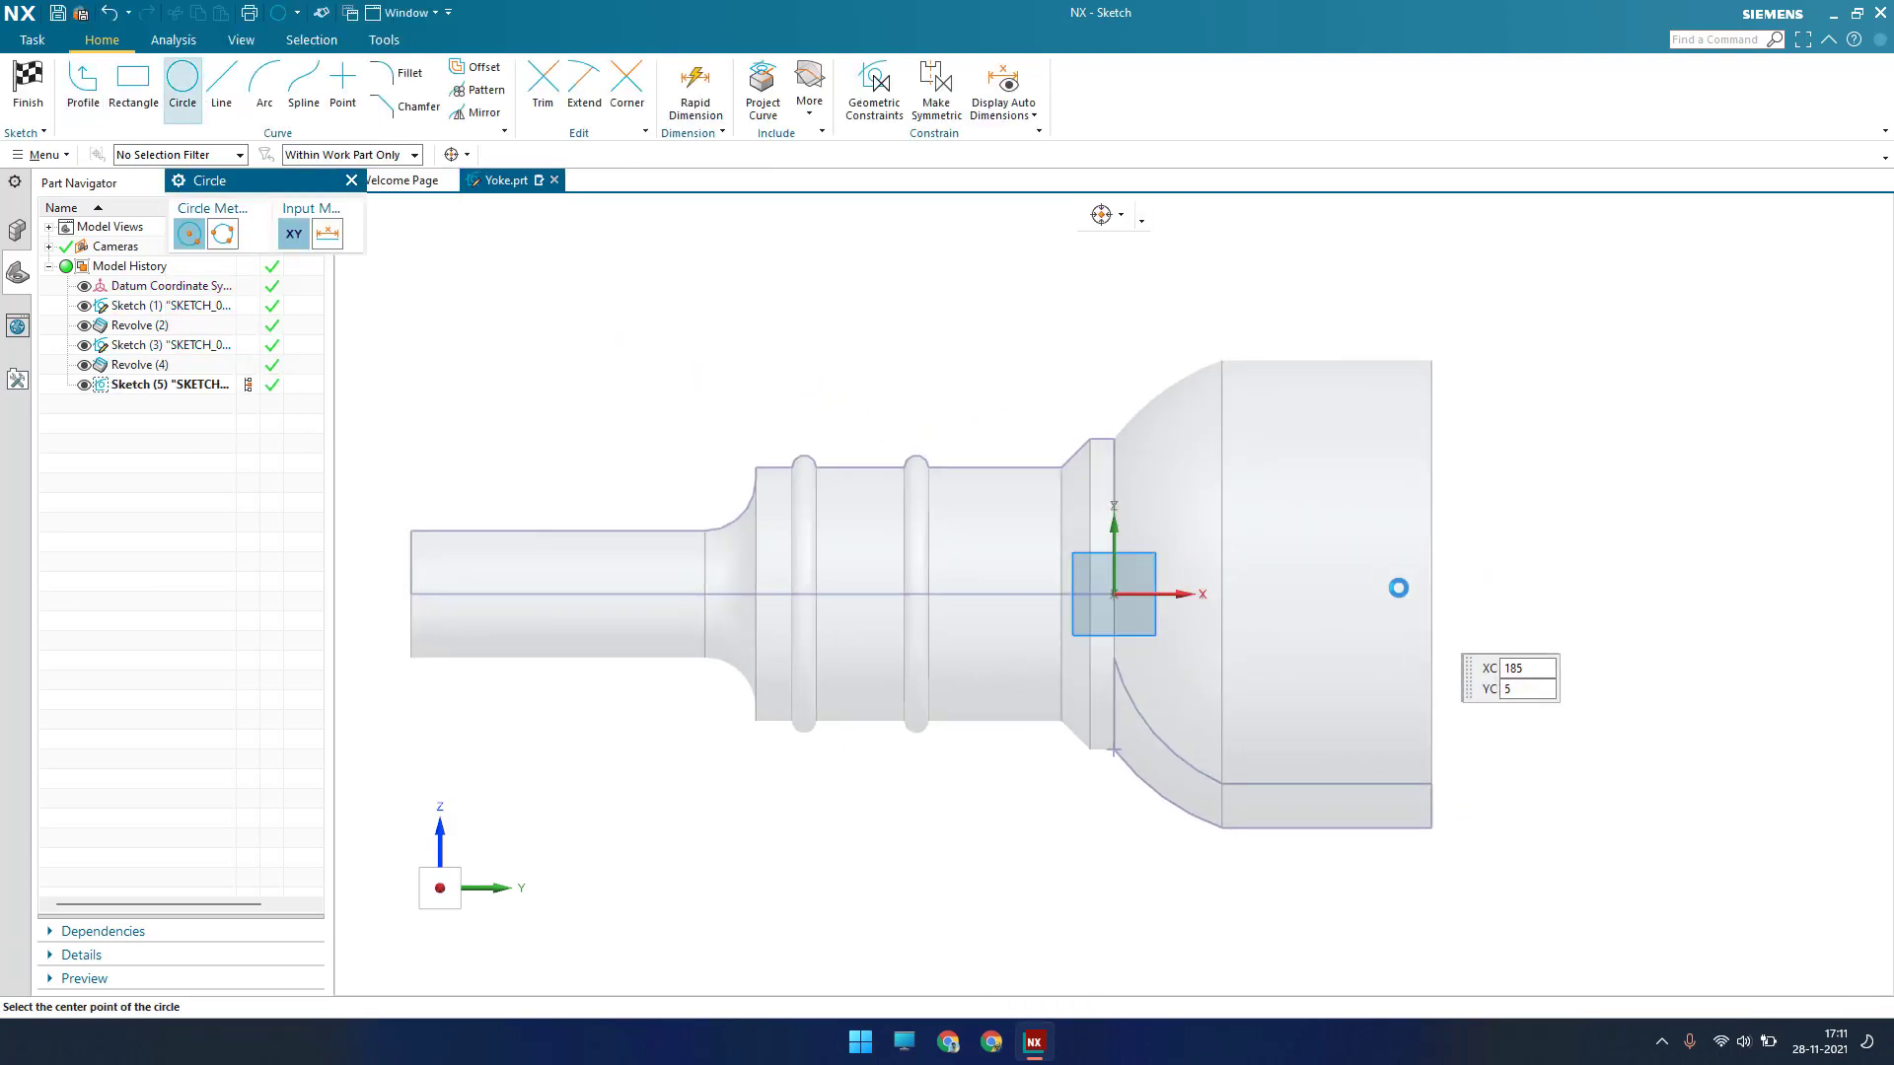
pyautogui.click(1496, 577)
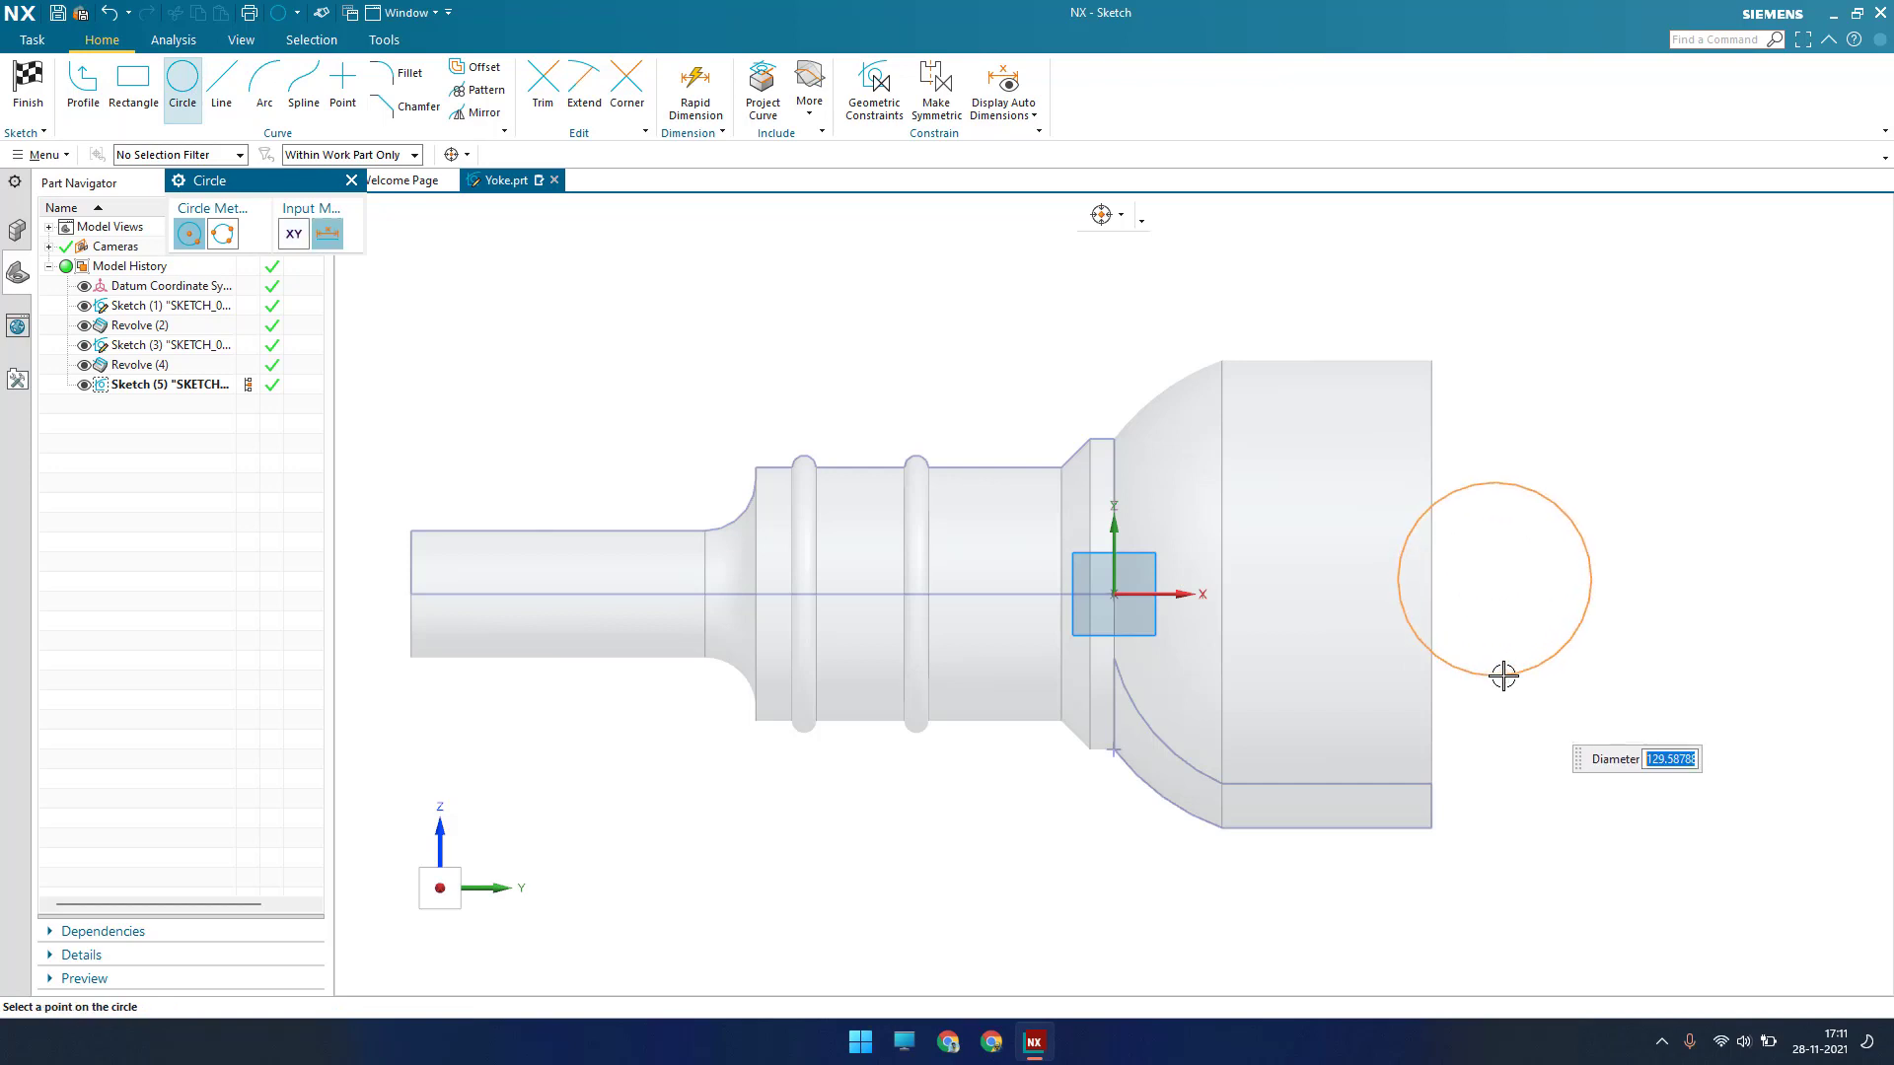
pyautogui.click(1503, 676)
pyautogui.press('Escape')
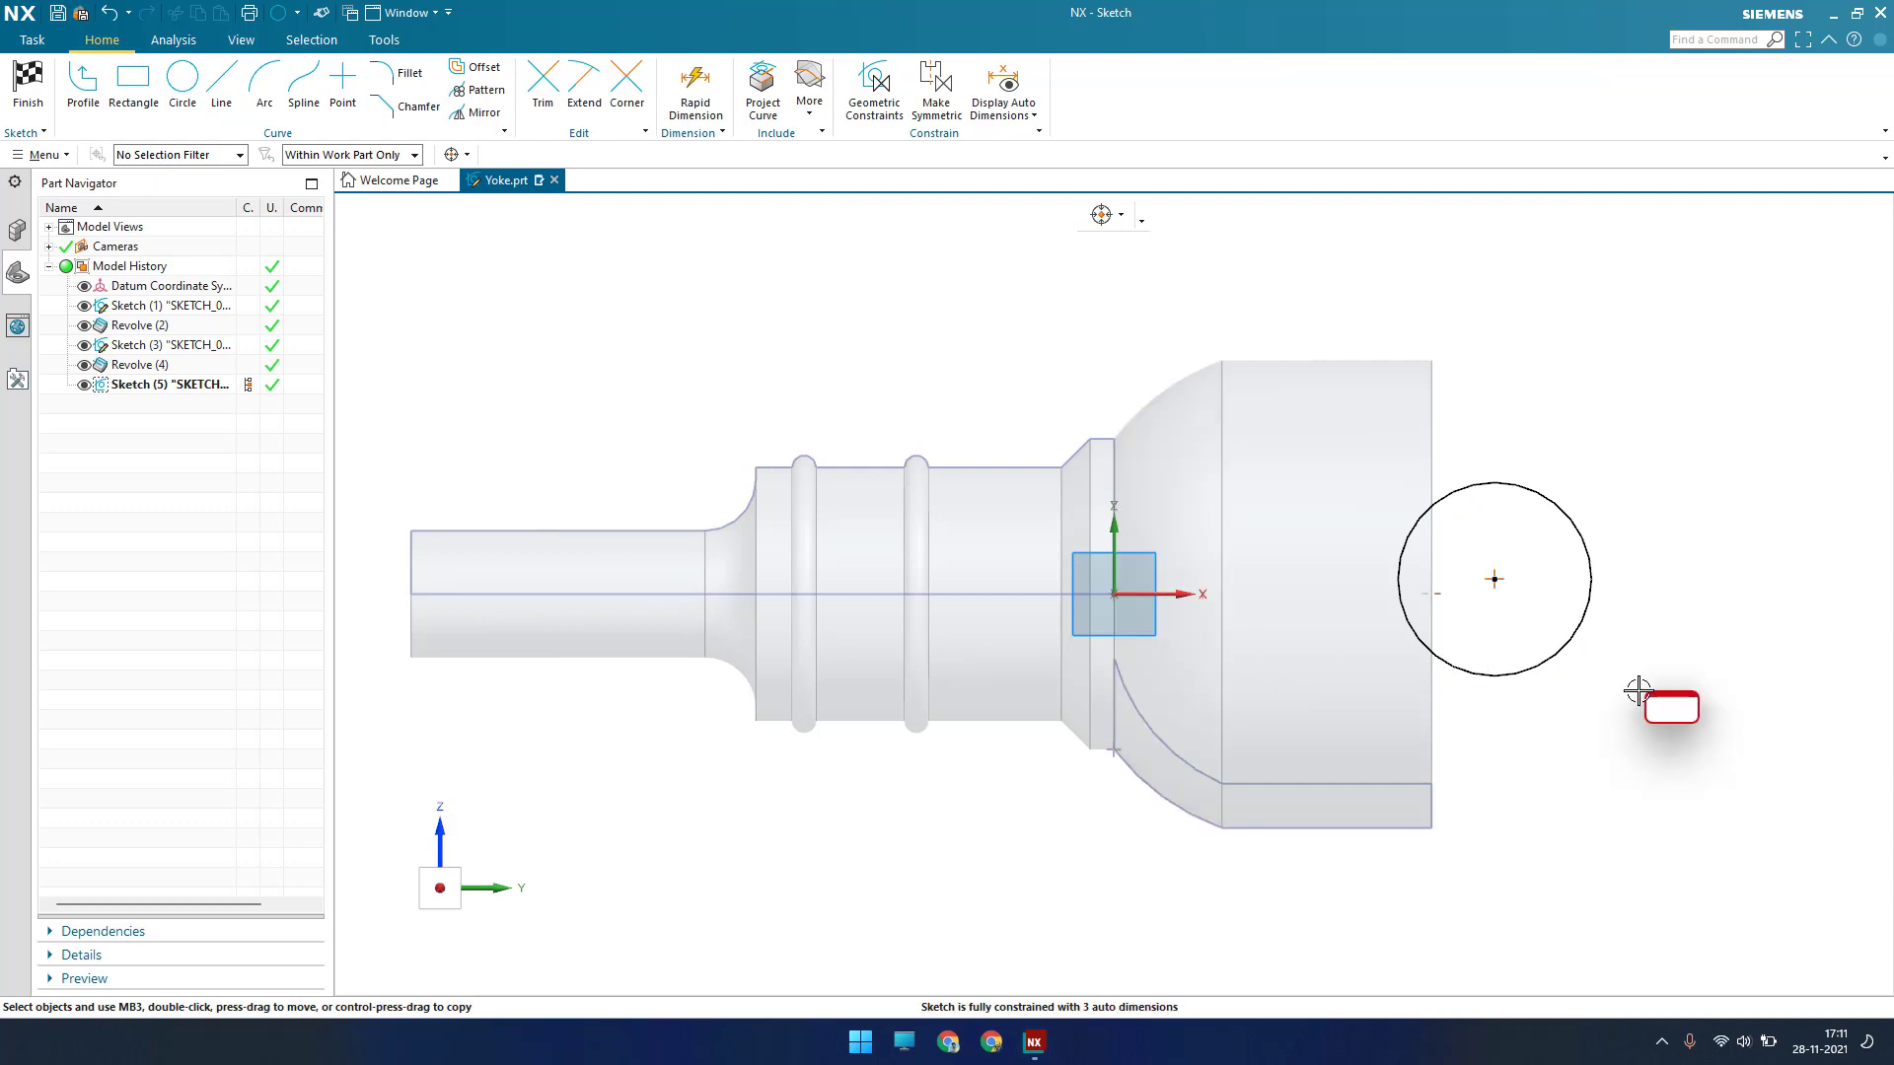
# Dimension the circle's diameter and set it to 153
pyautogui.press('d')
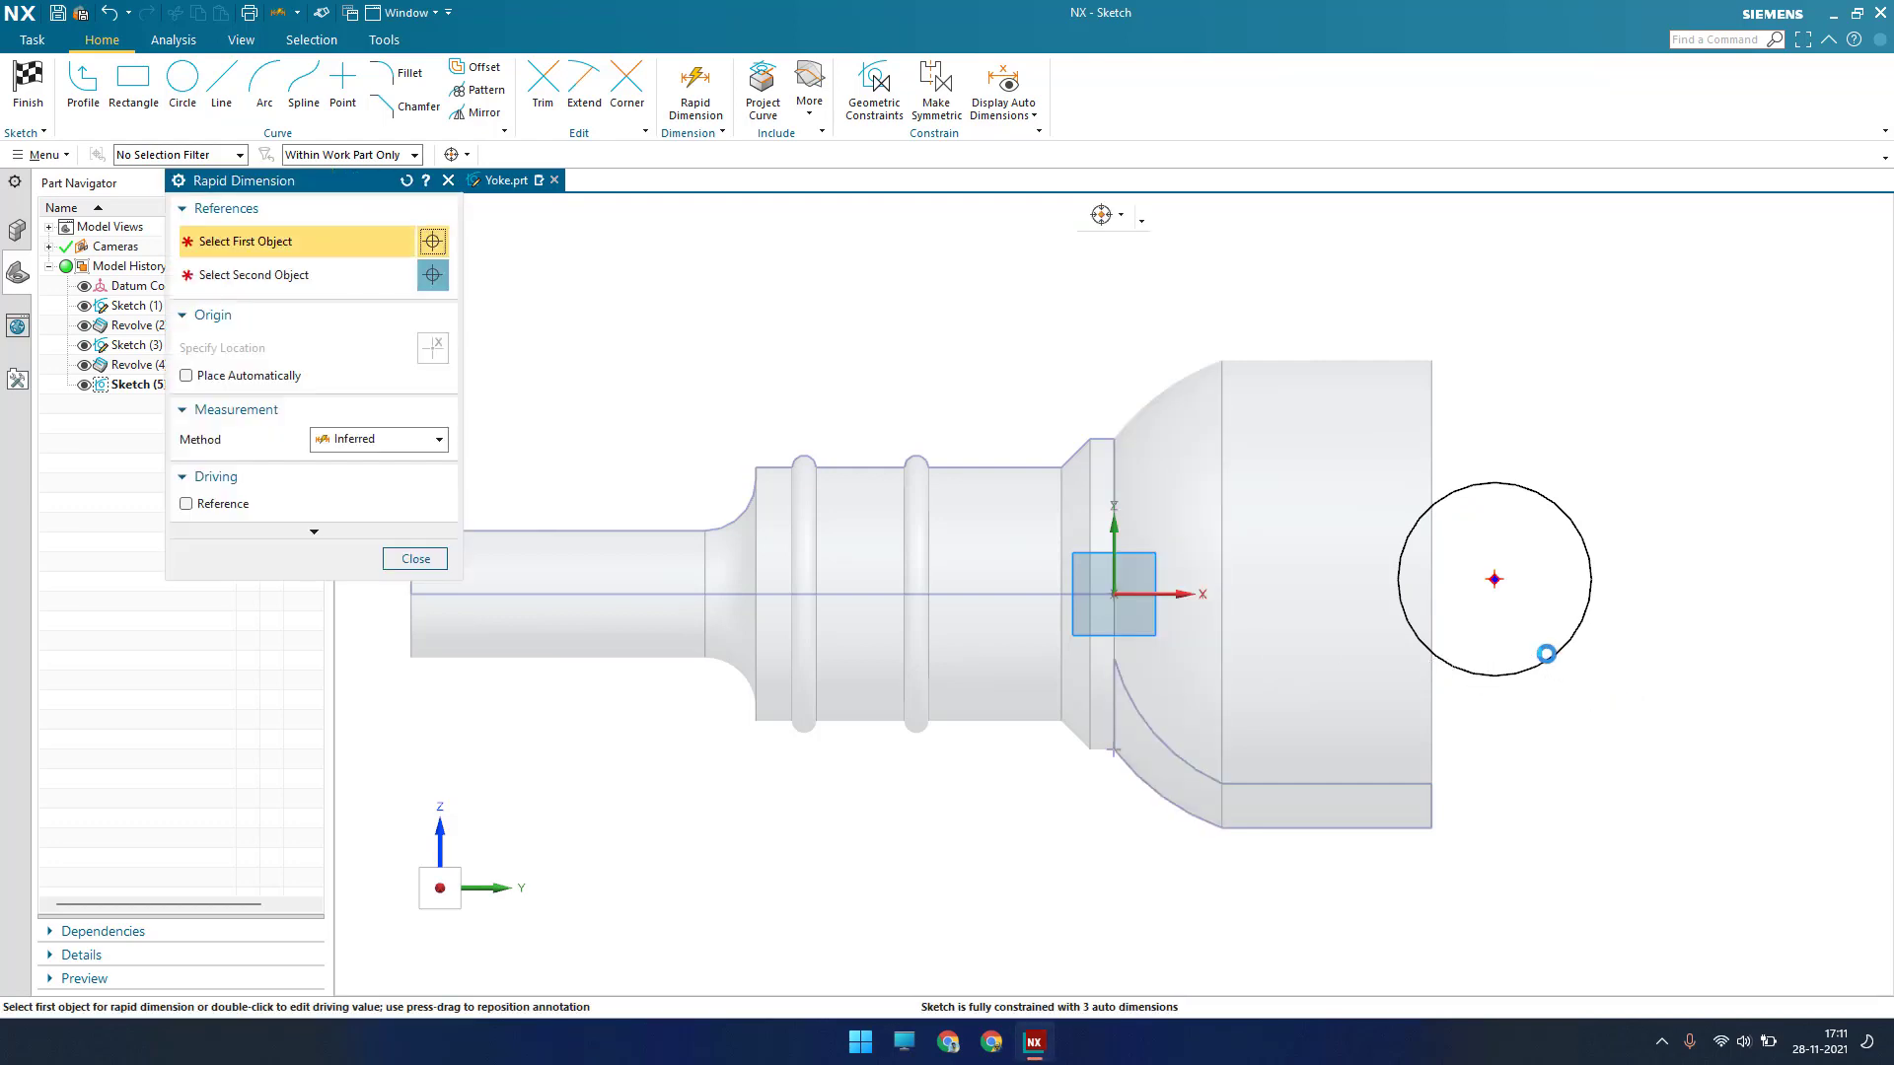
pyautogui.click(1557, 671)
pyautogui.click(1636, 885)
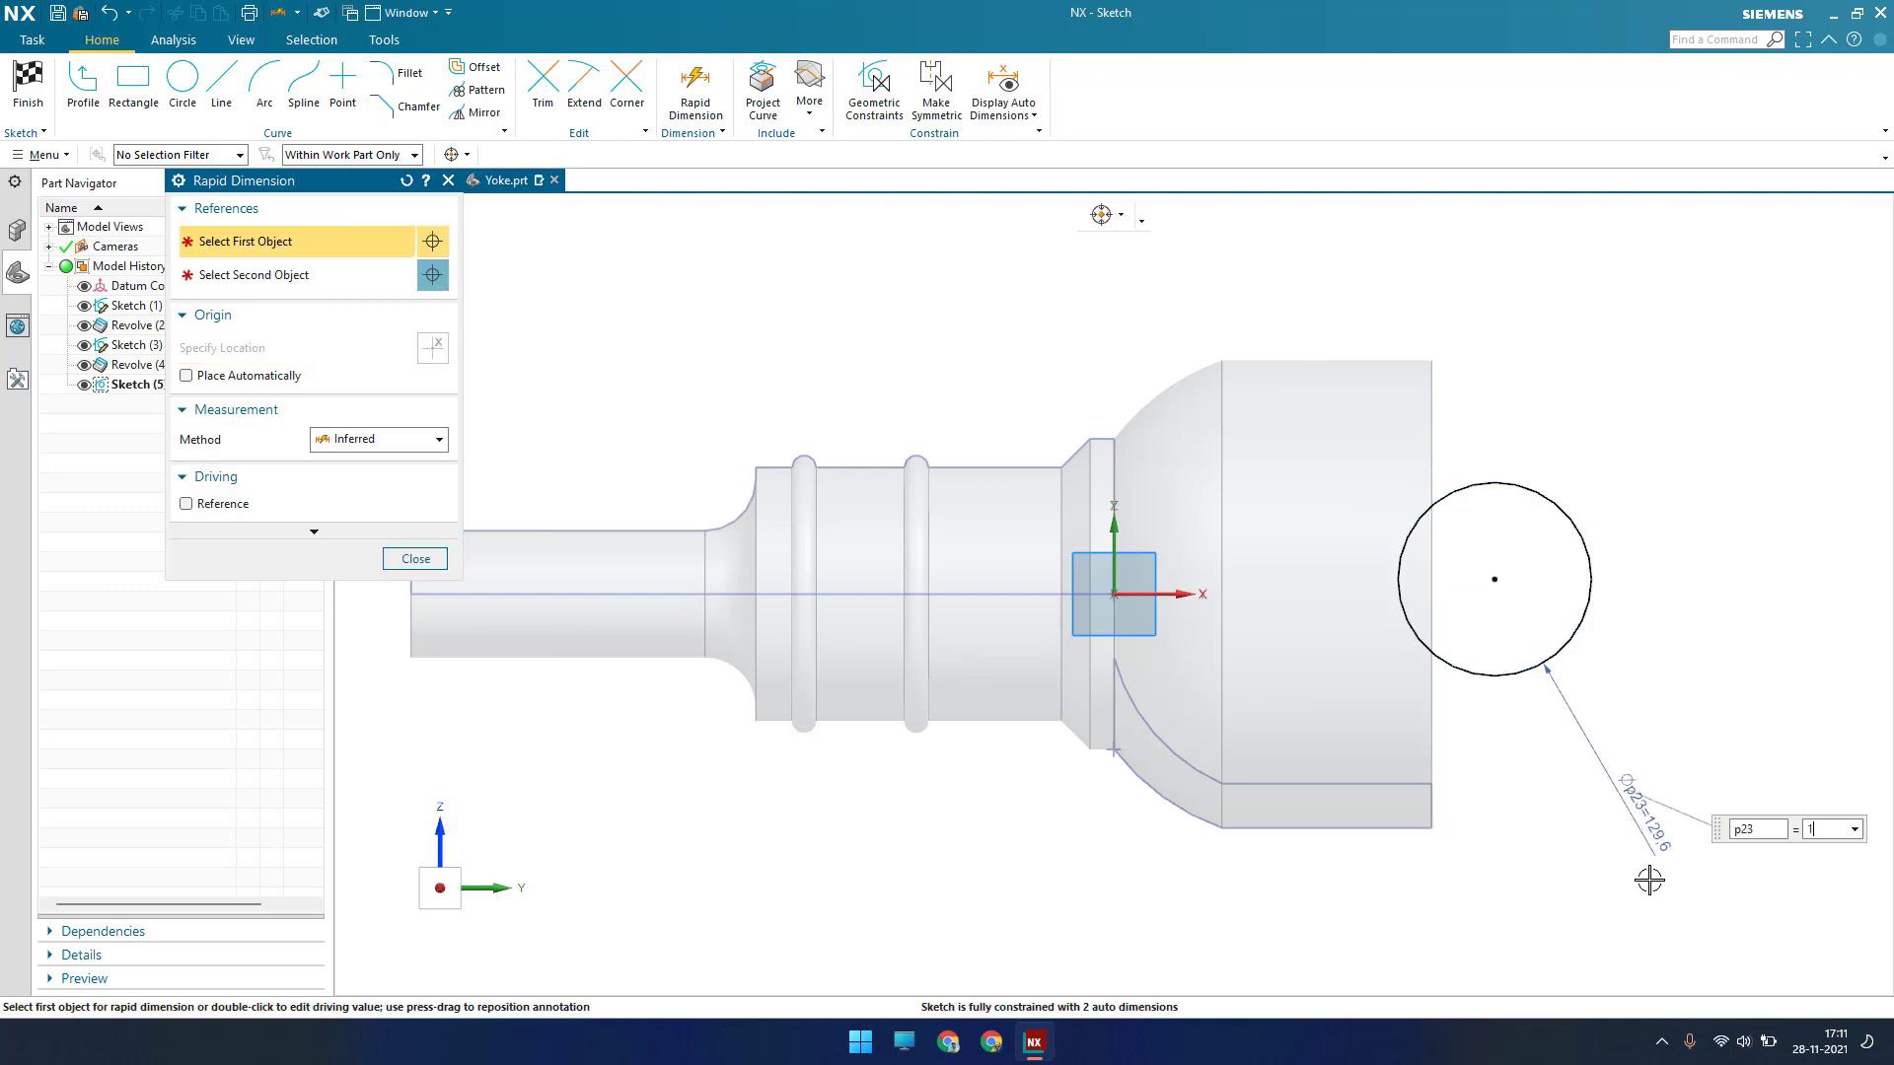
pyautogui.press('Return')
pyautogui.press('Escape')
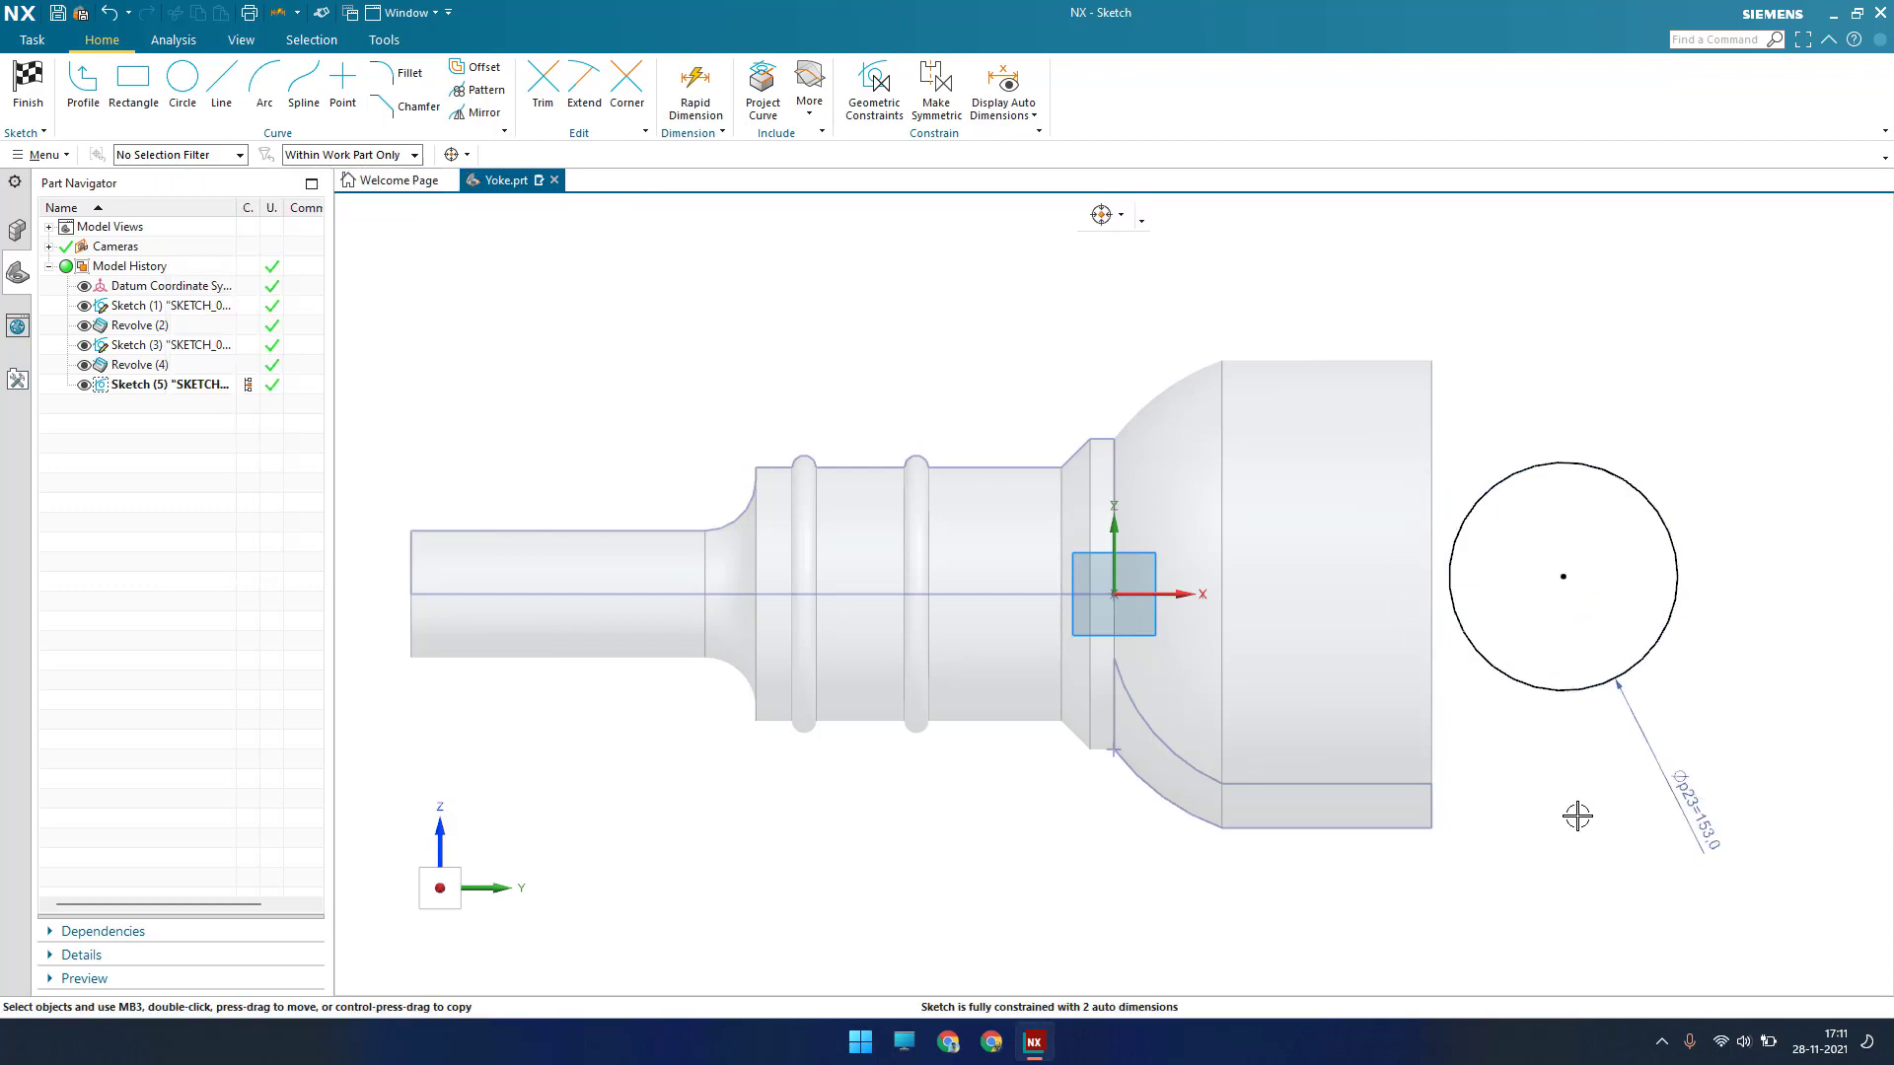
# Constrain the circle's centre point to lie on the sketch's horizontal axis
pyautogui.press('c')
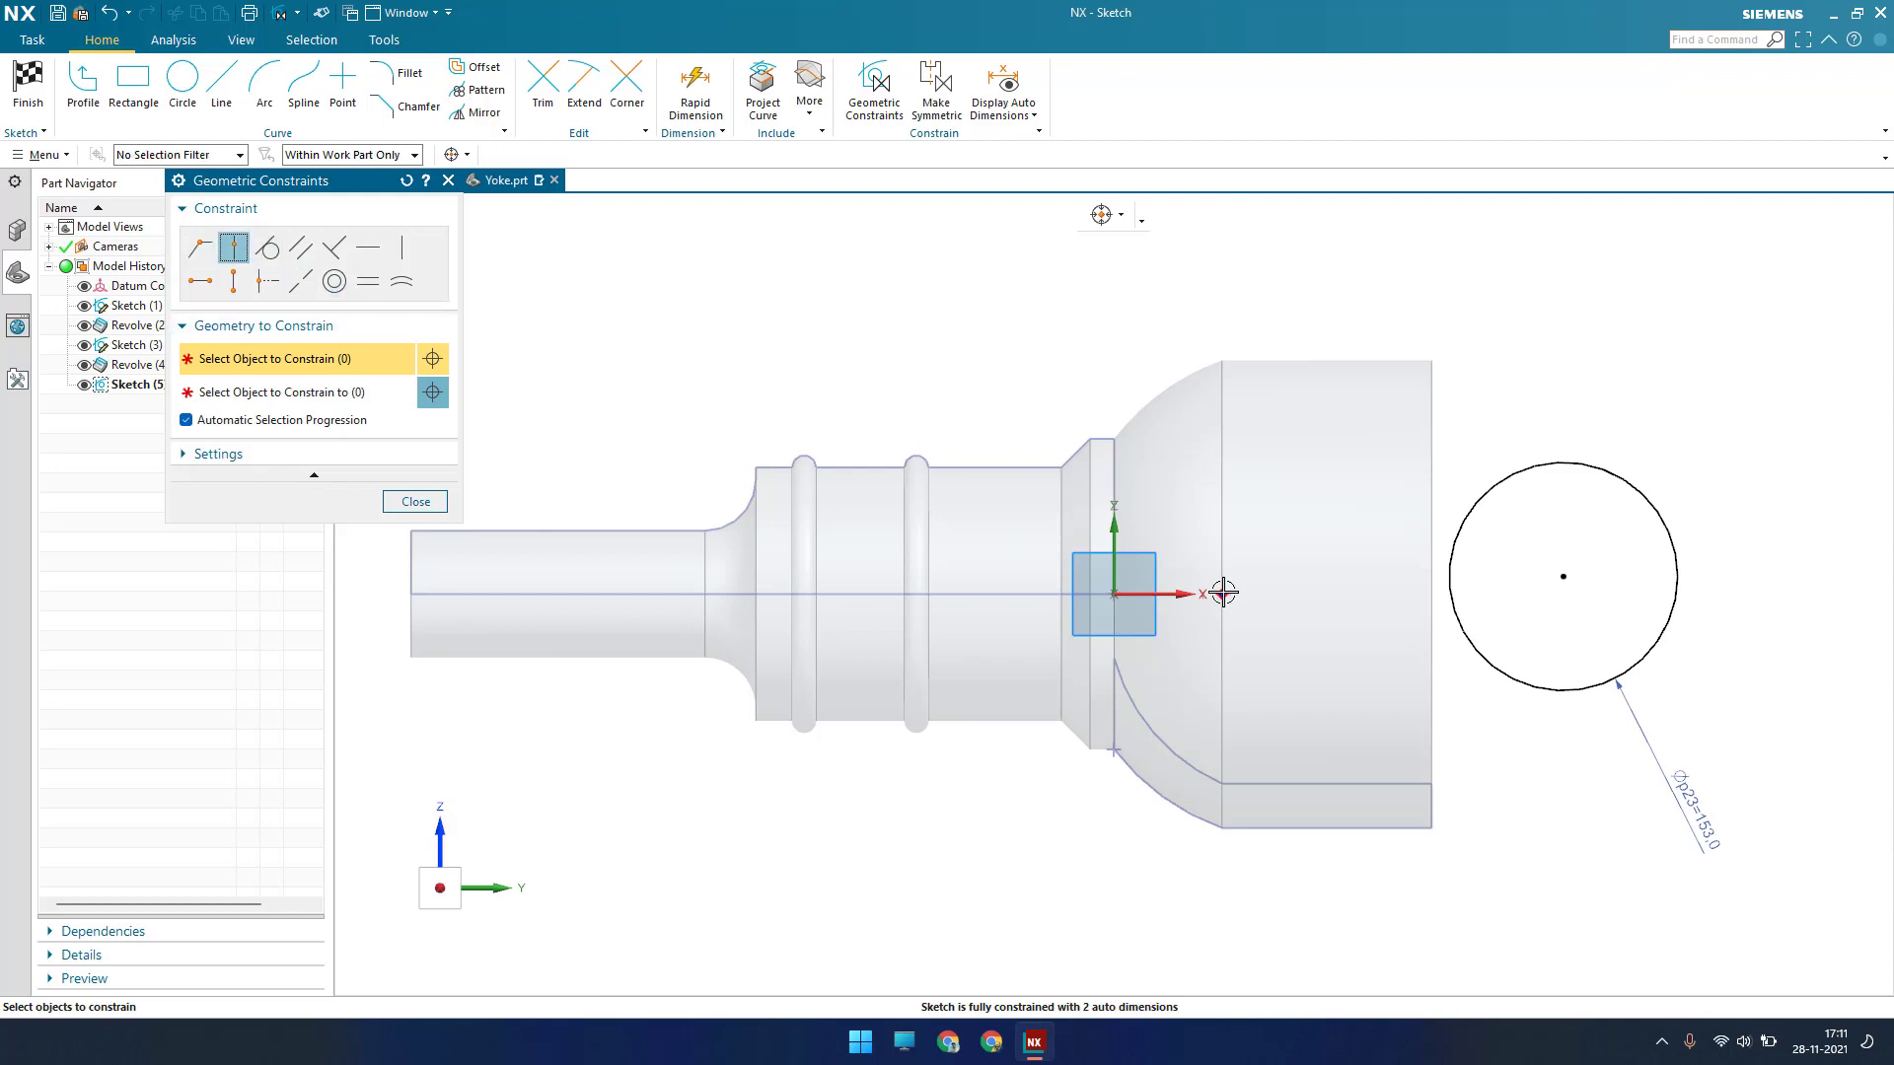
pyautogui.click(1564, 576)
pyautogui.click(1174, 594)
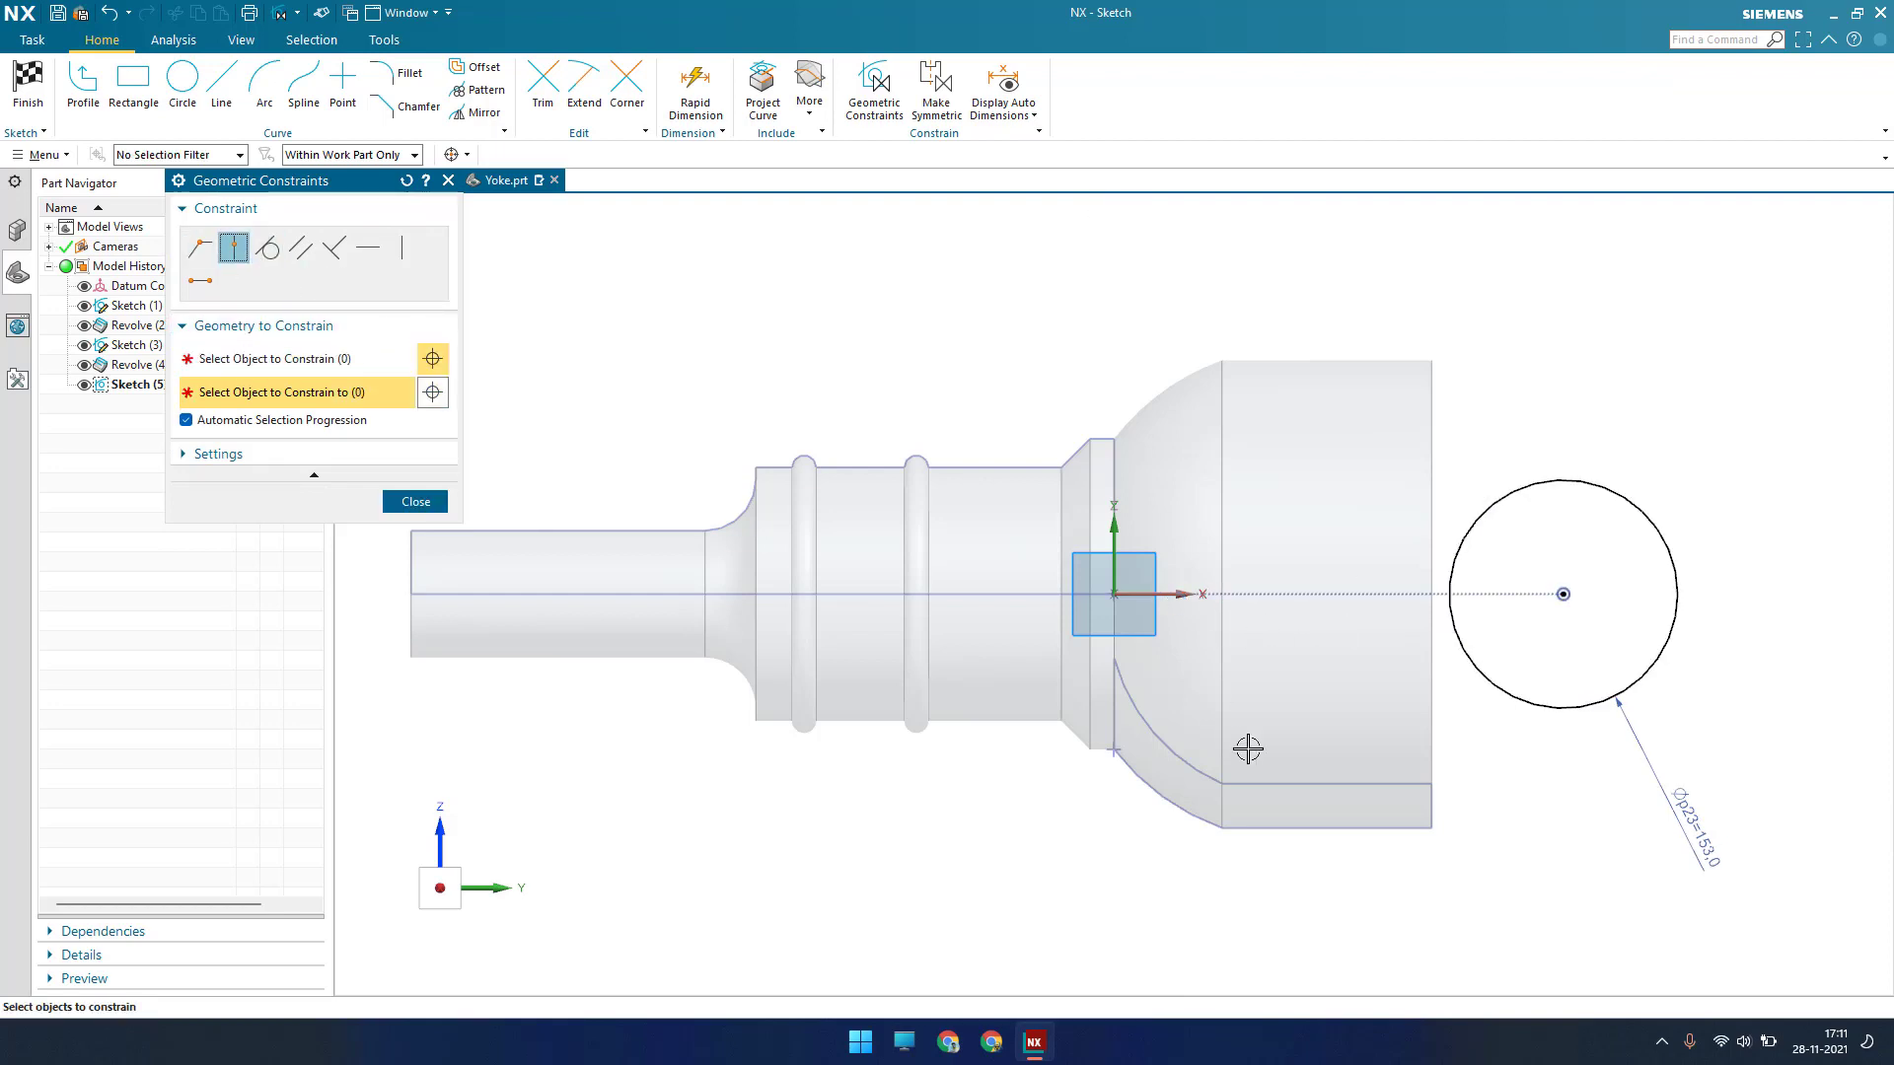
pyautogui.press('Escape')
# Dimension the horizontal distance from the sketch origin to the far side of the circle and set it to 193.3
pyautogui.press('d')
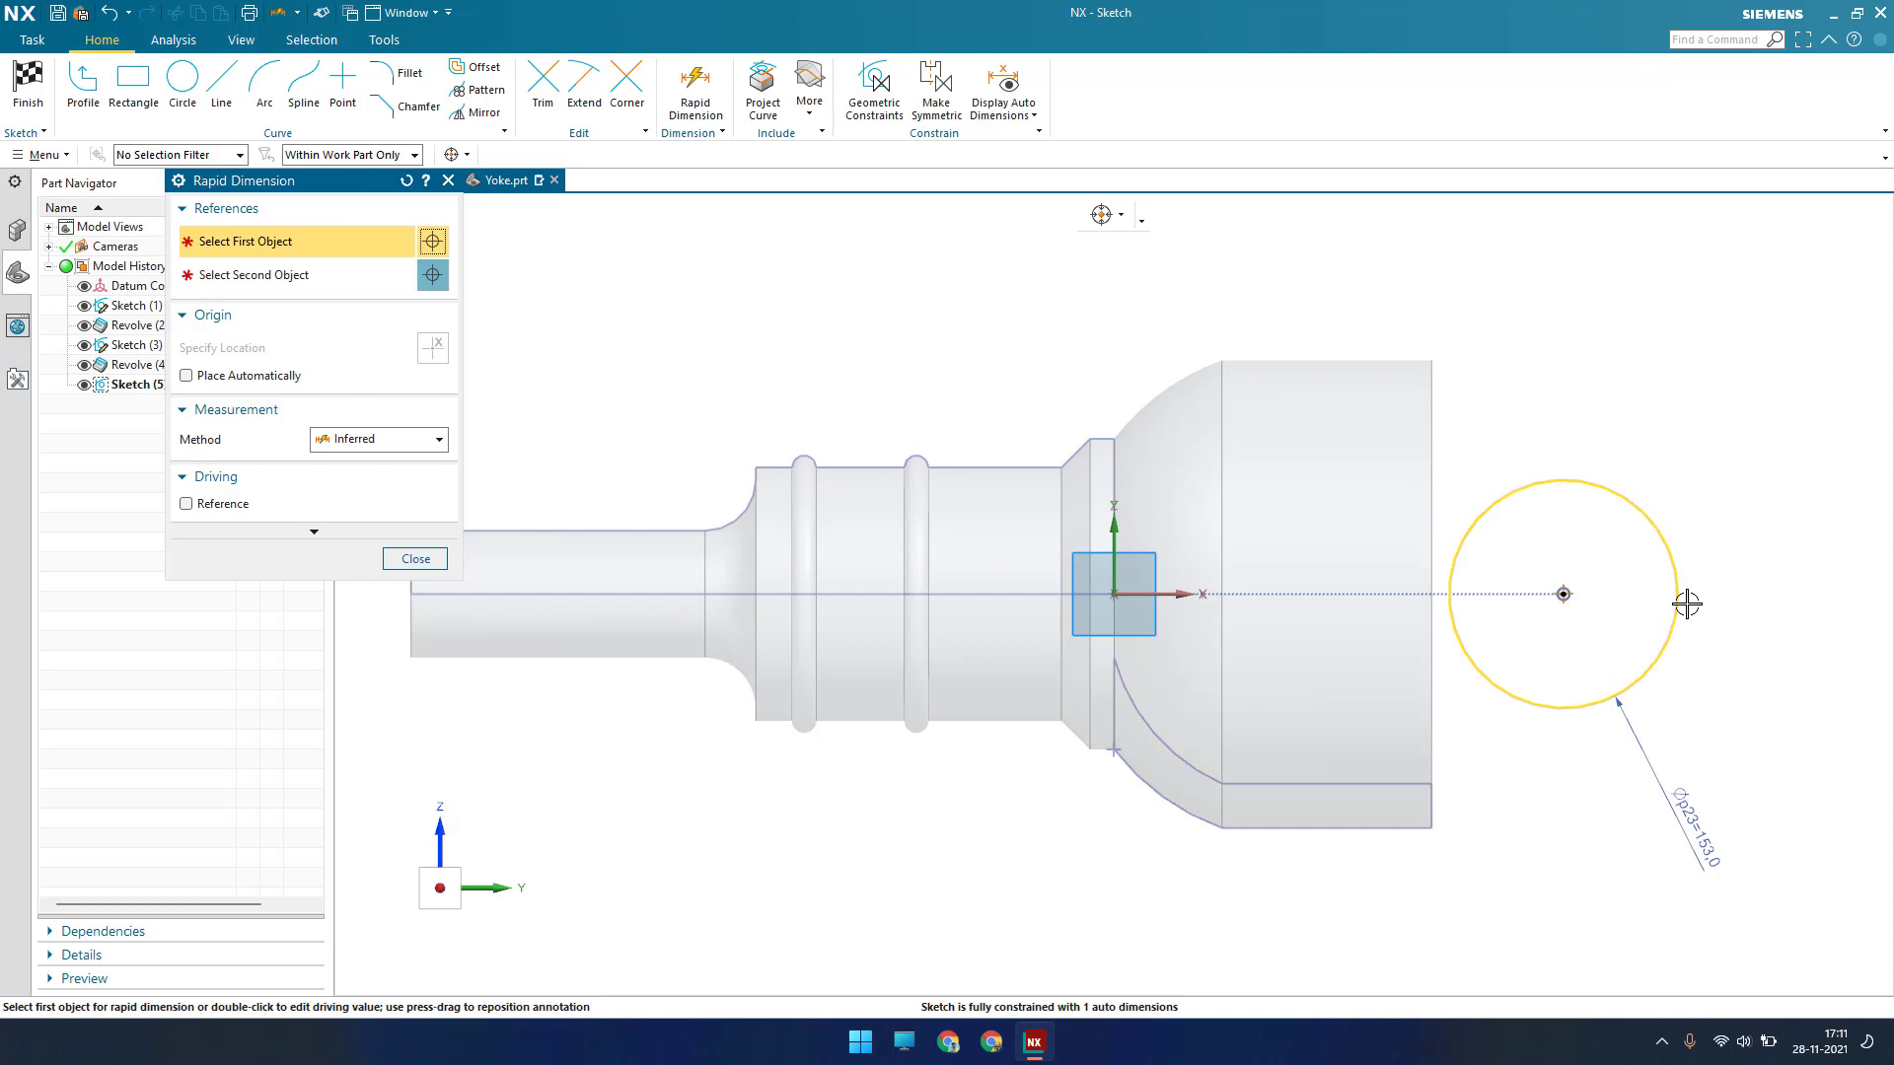
pyautogui.click(1682, 603)
pyautogui.click(1116, 595)
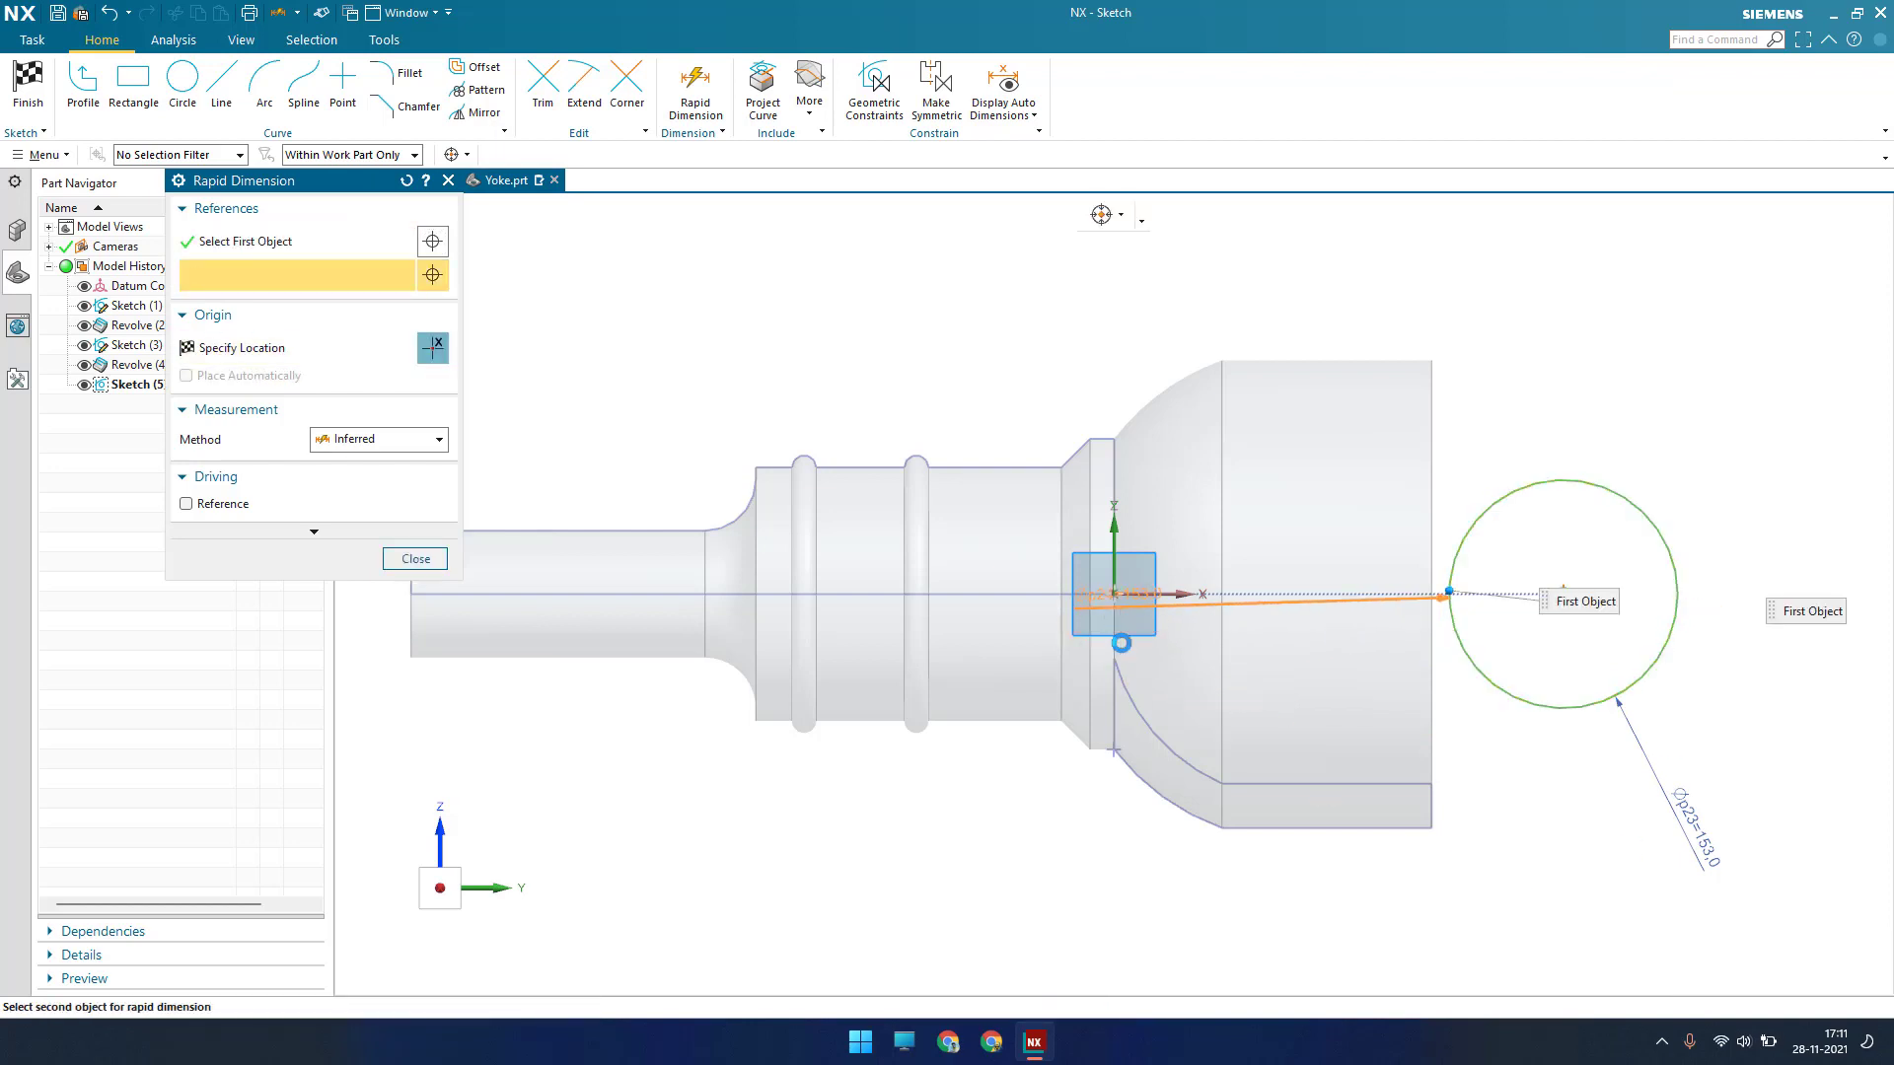
pyautogui.click(1366, 912)
pyautogui.write('193.3')
pyautogui.press('Return')
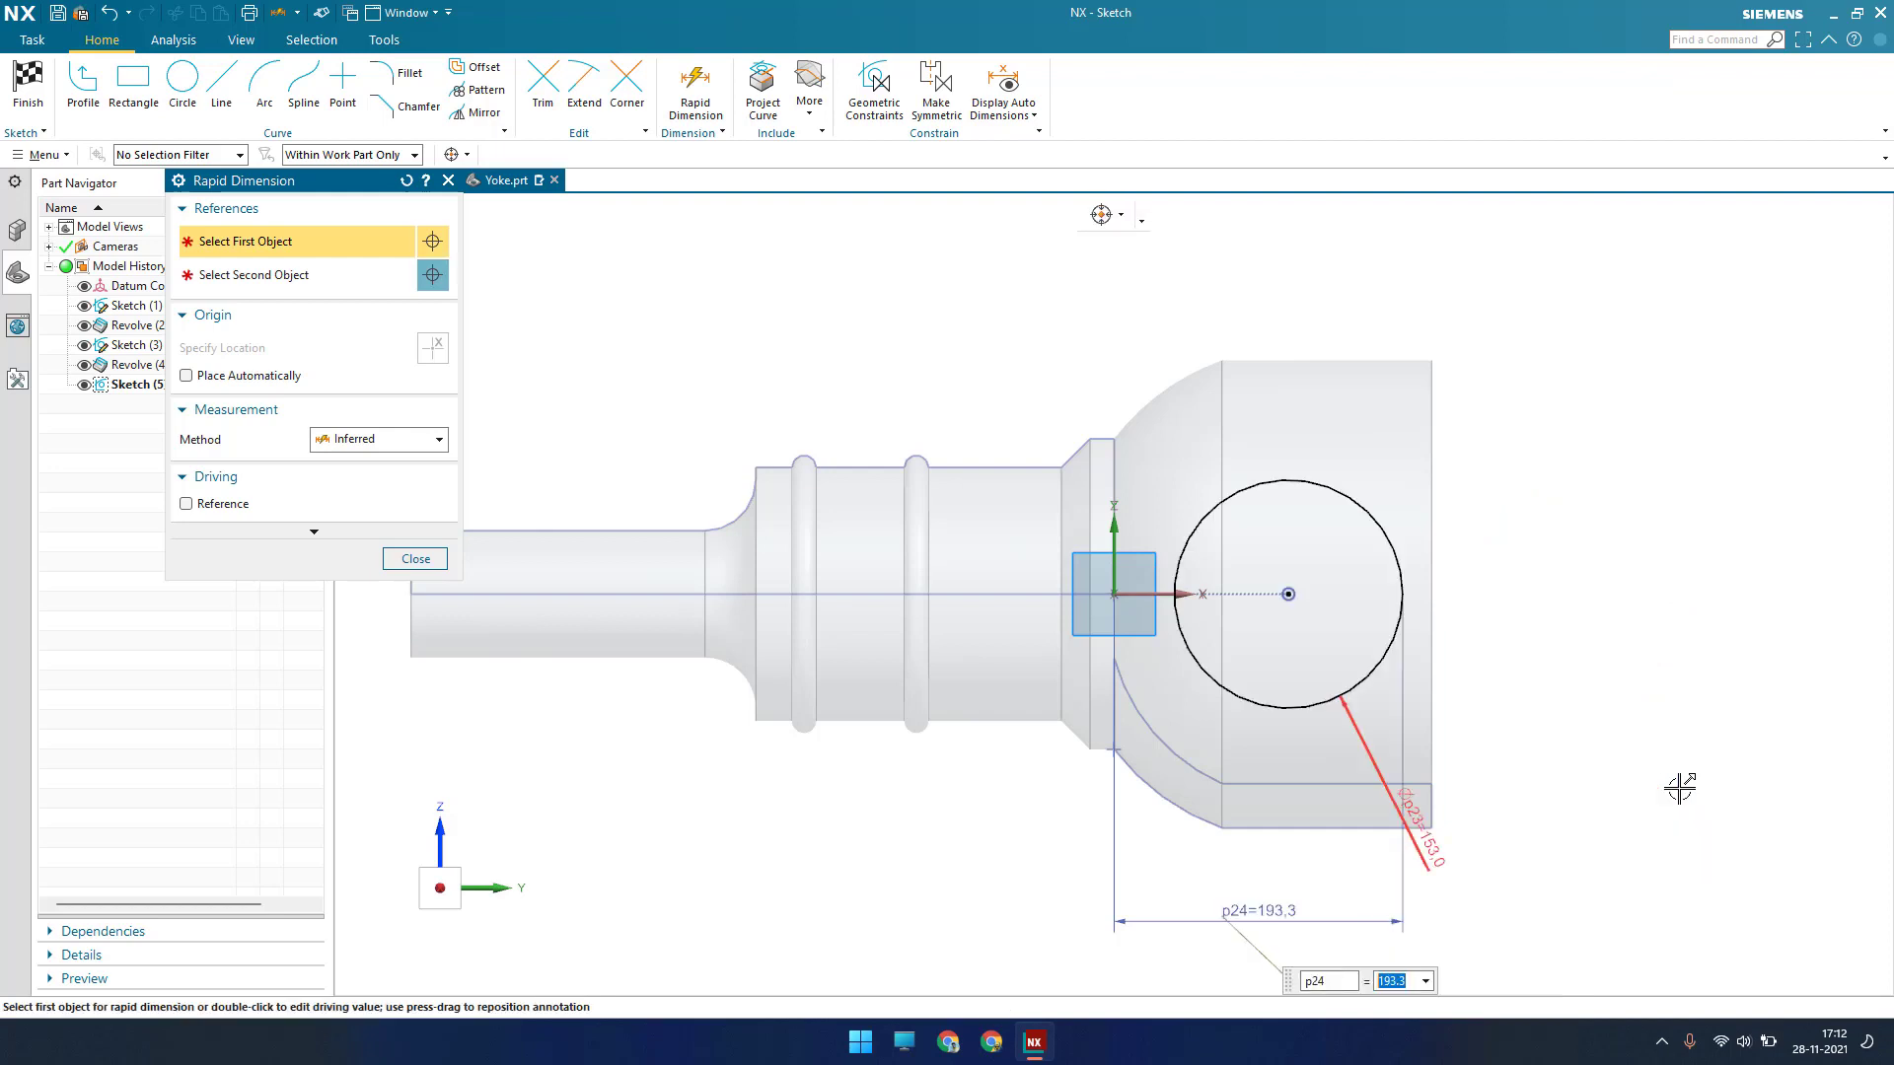
pyautogui.press('Escape')
# Draw a slanted line from the upper part of the circle to the flange face, ending just below the flange's upper corner
pyautogui.scroll(-3, 1199, 494)
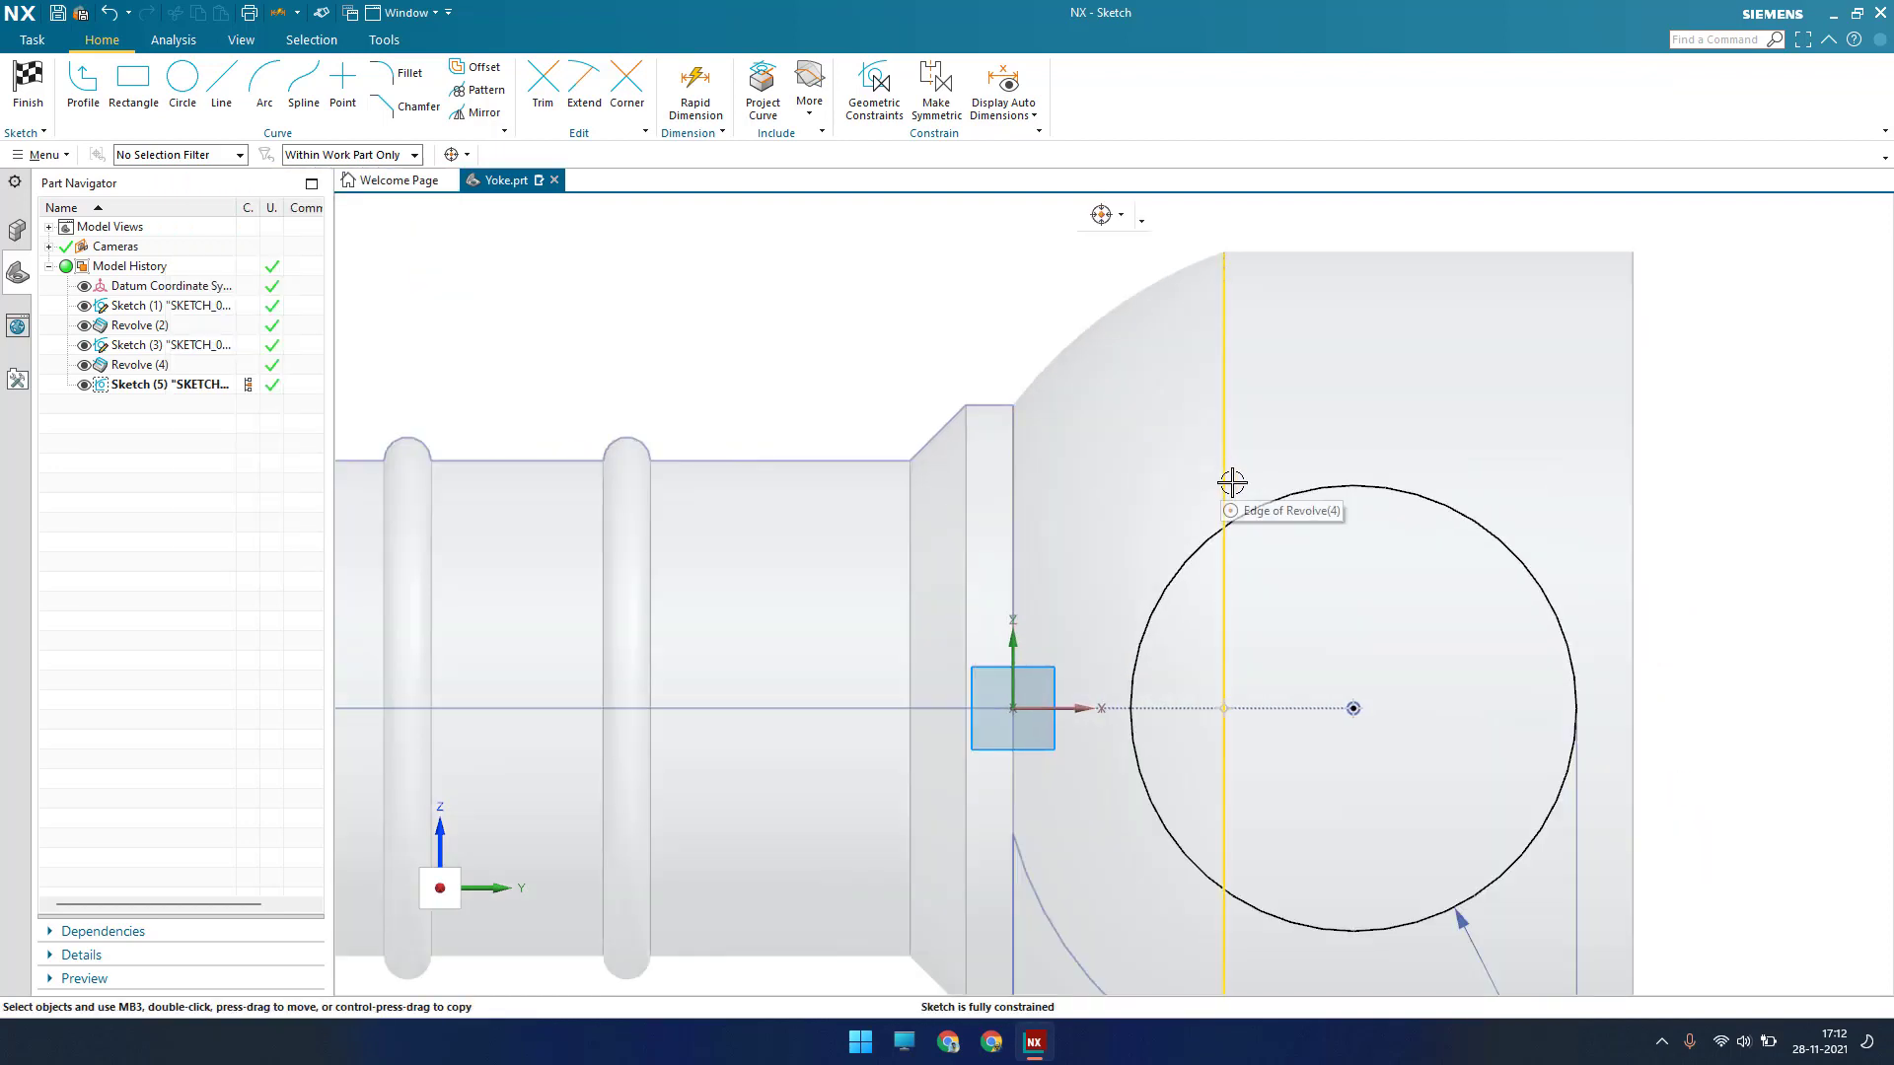
pyautogui.click(223, 86)
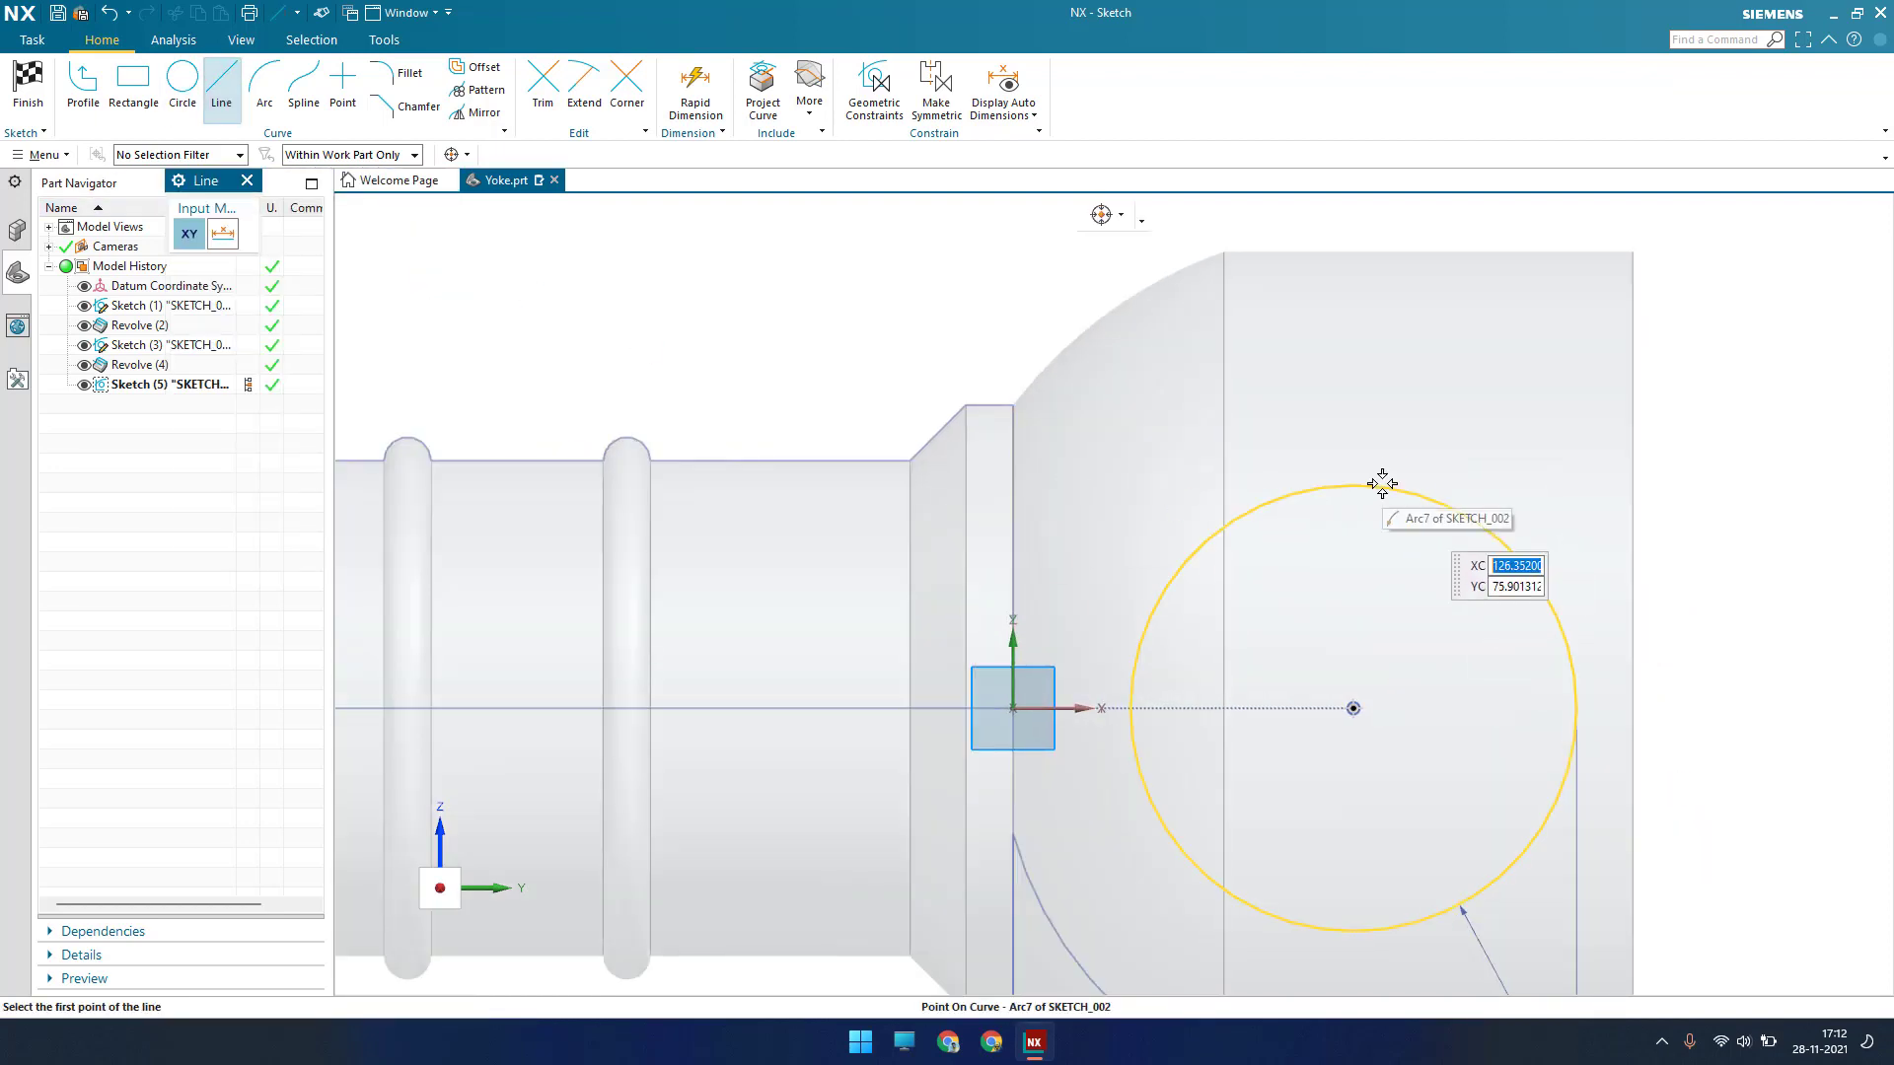
pyautogui.click(1392, 488)
pyautogui.click(1017, 417)
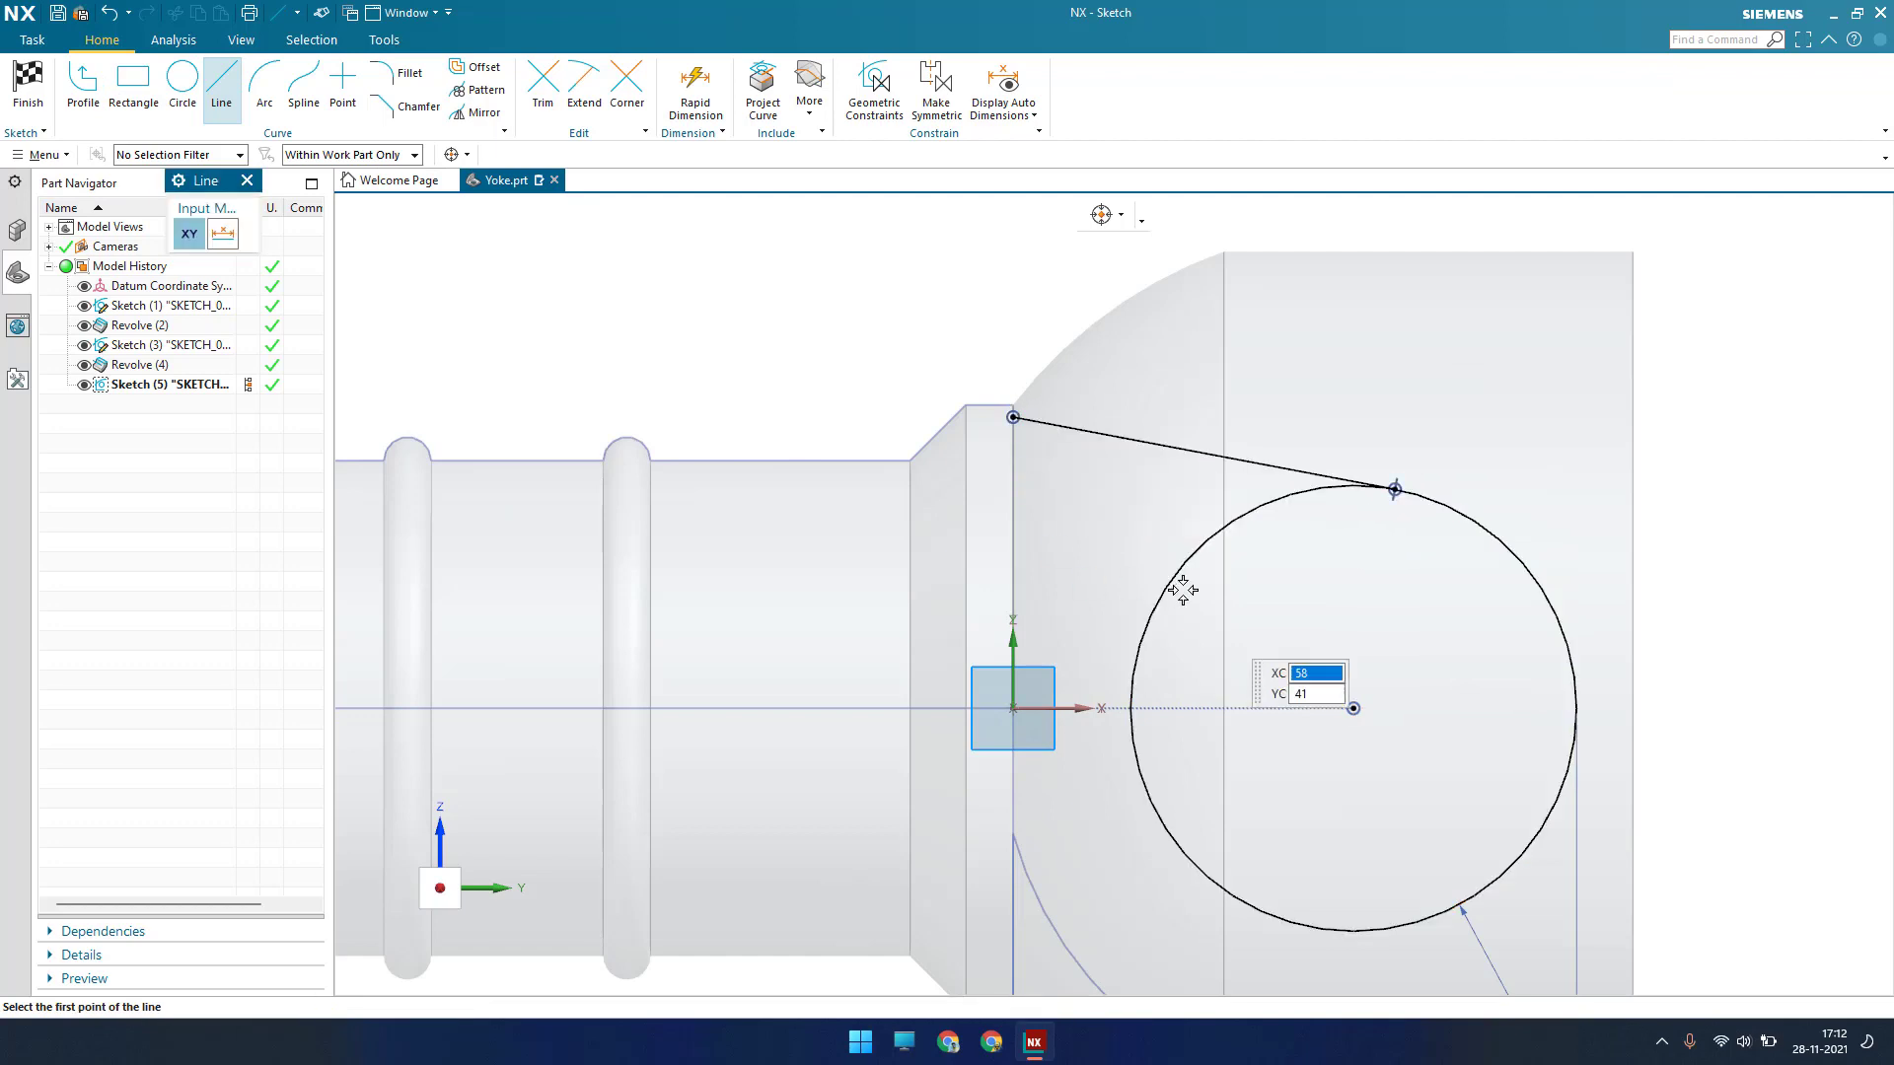
pyautogui.scroll(-6, 1002, 427)
pyautogui.press('Escape')
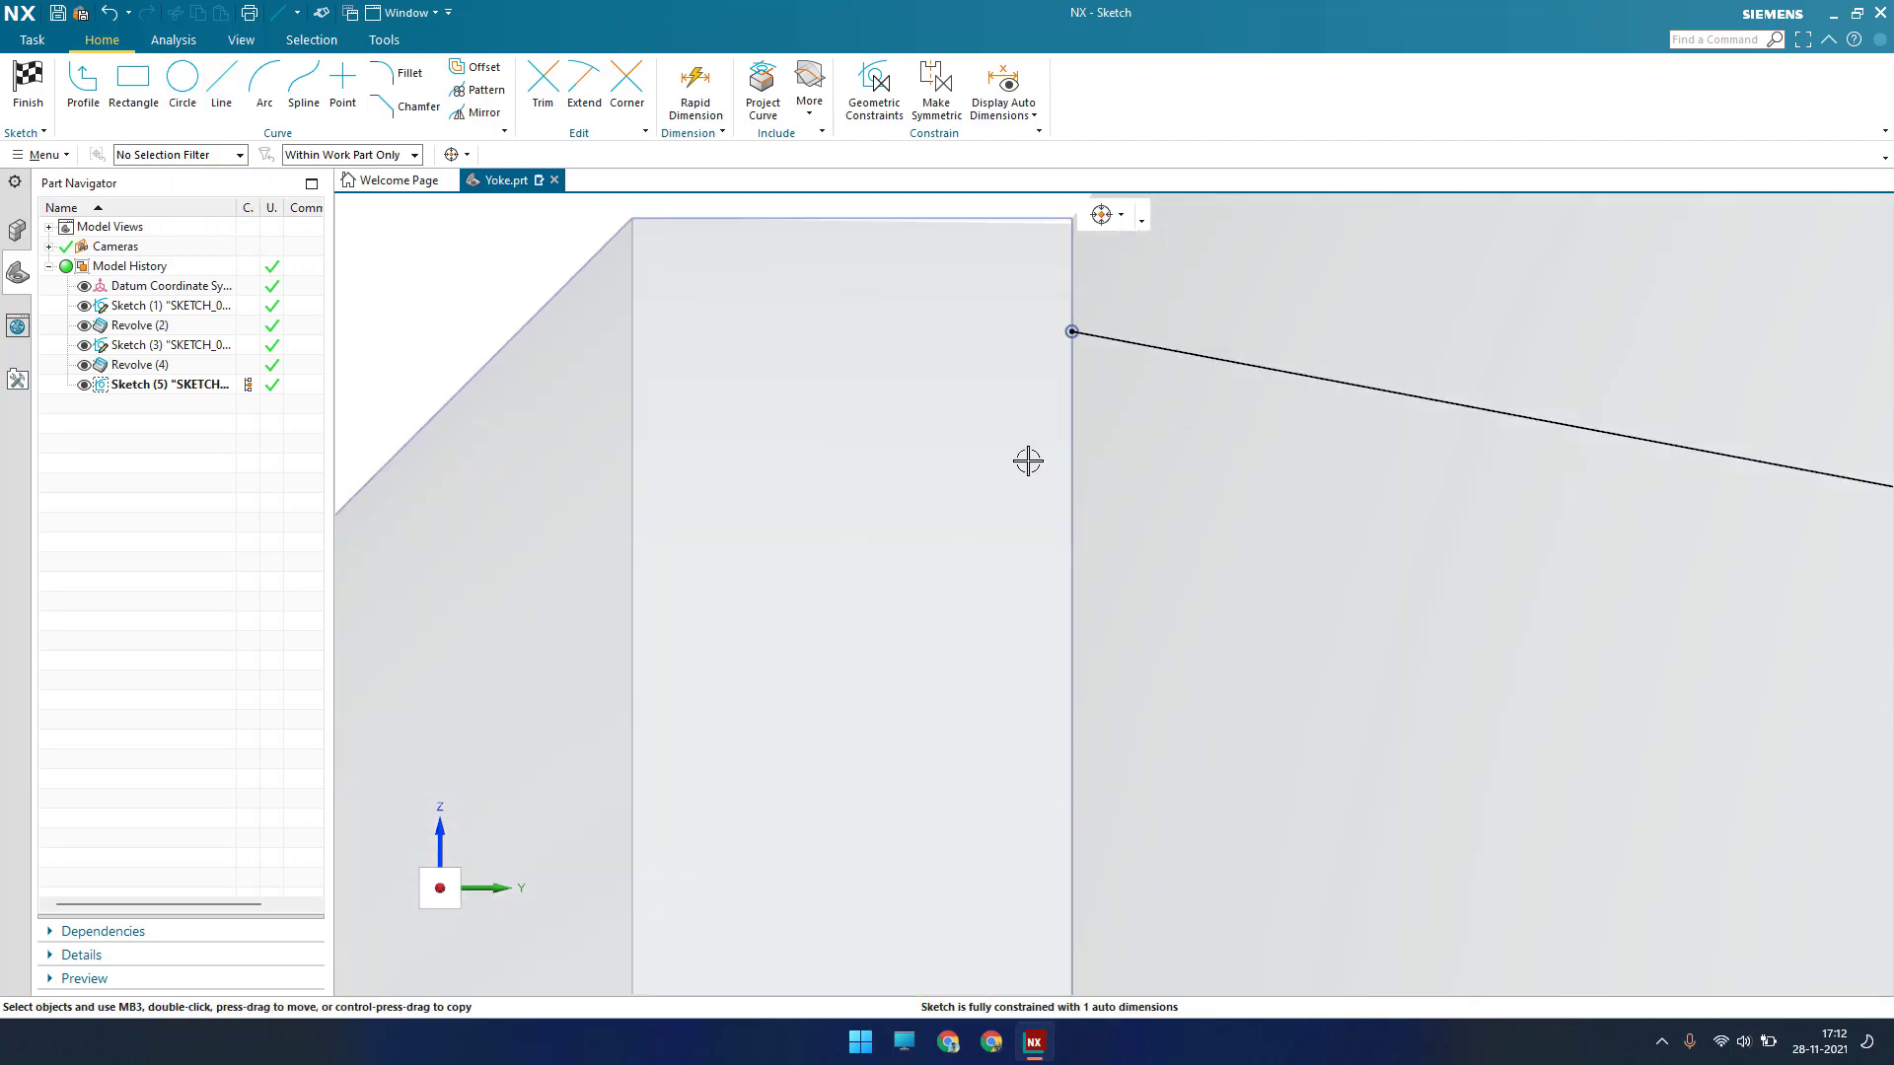
# Dimension the vertical distance between the flange's upper corner and the slanted line's endpoint on the flange face, and set it to 7
pyautogui.press('d')
pyautogui.scroll(2, 1027, 457)
pyautogui.click(1056, 373)
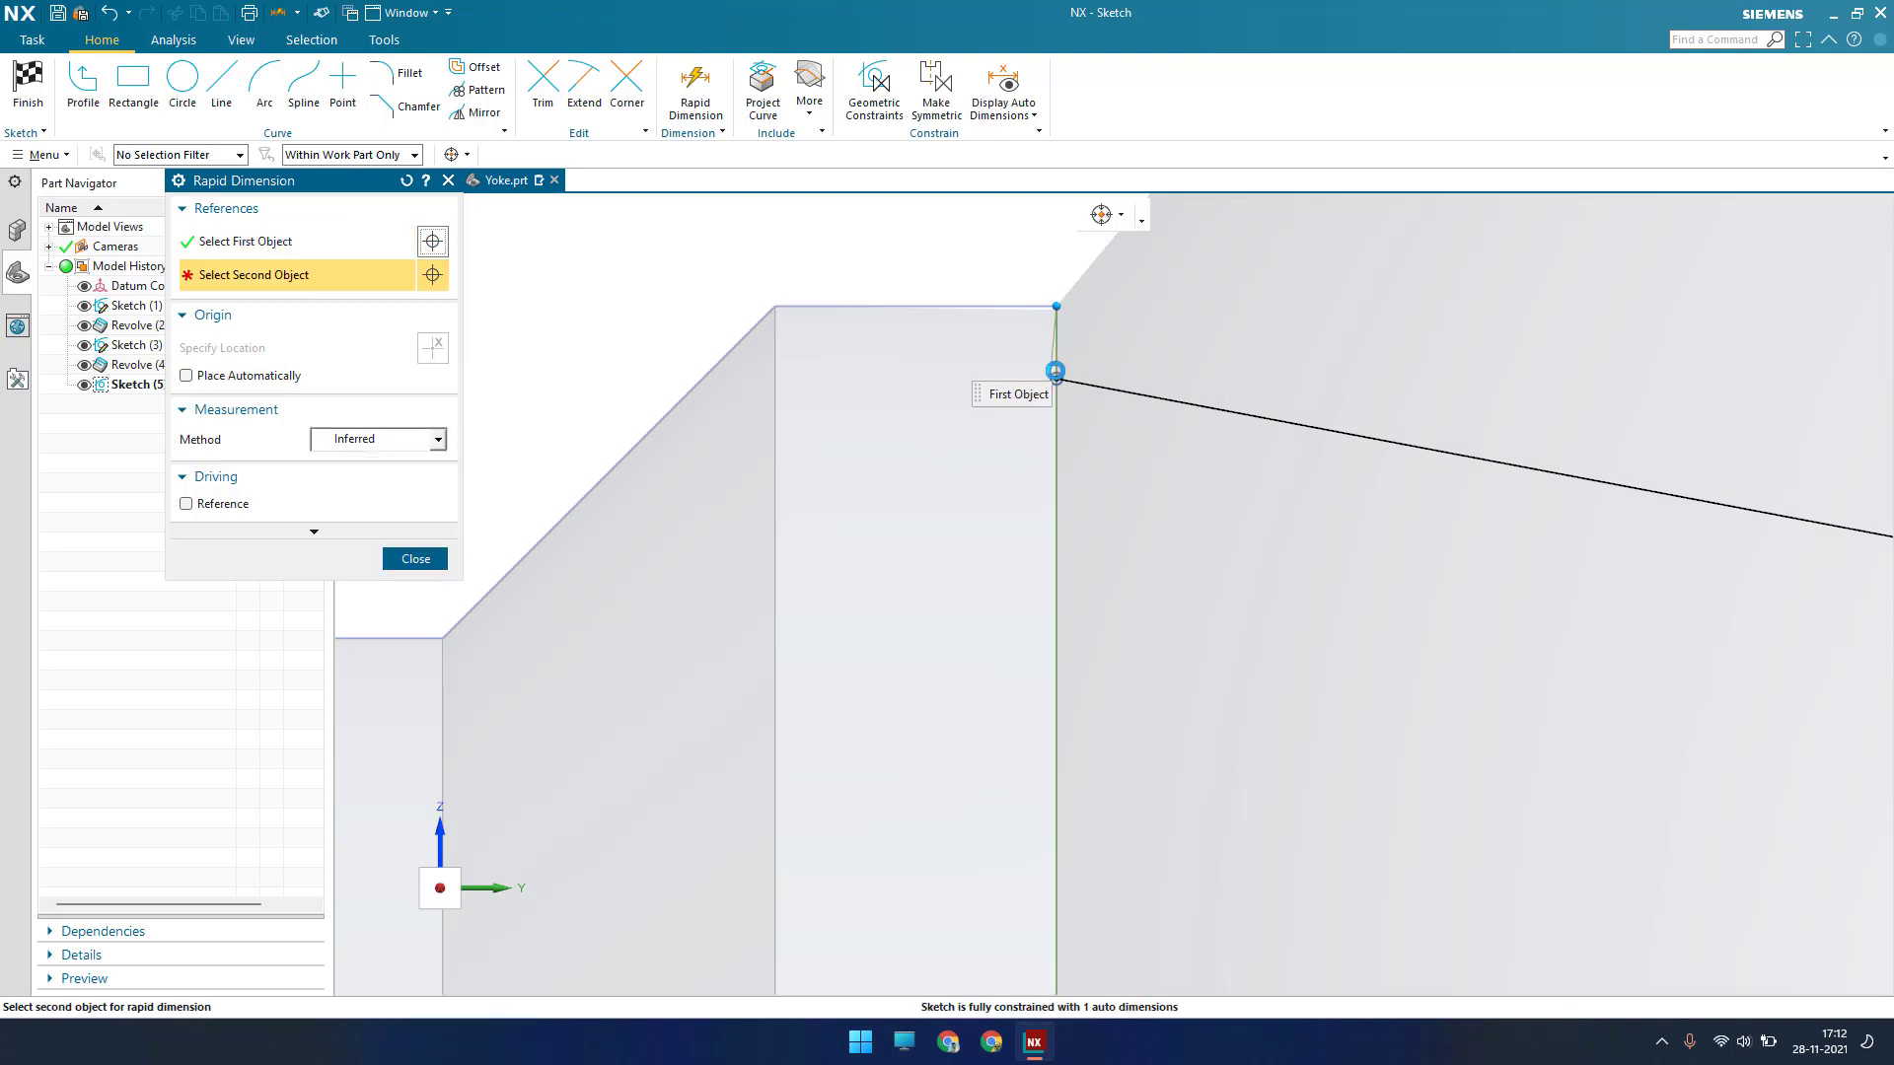
pyautogui.click(1055, 381)
pyautogui.click(1225, 415)
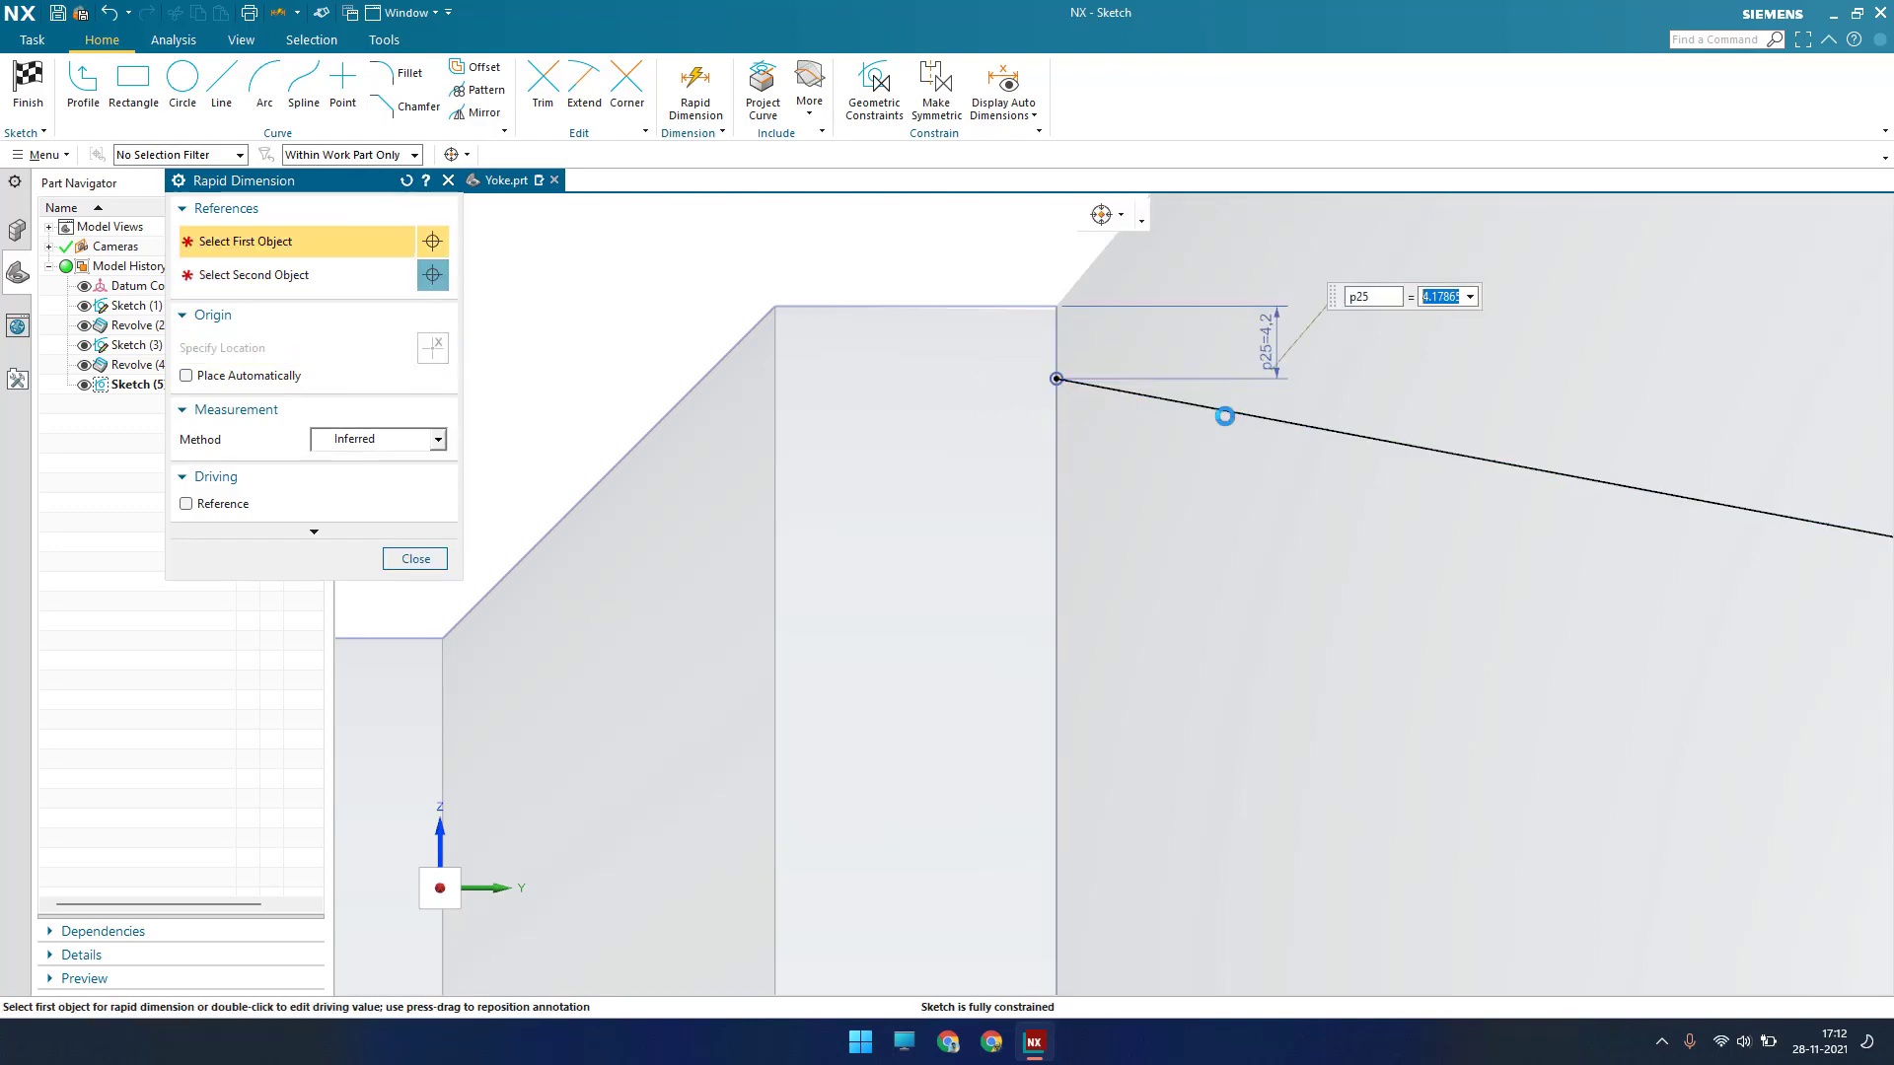
pyautogui.press('Escape')
pyautogui.scroll(4, 1226, 412)
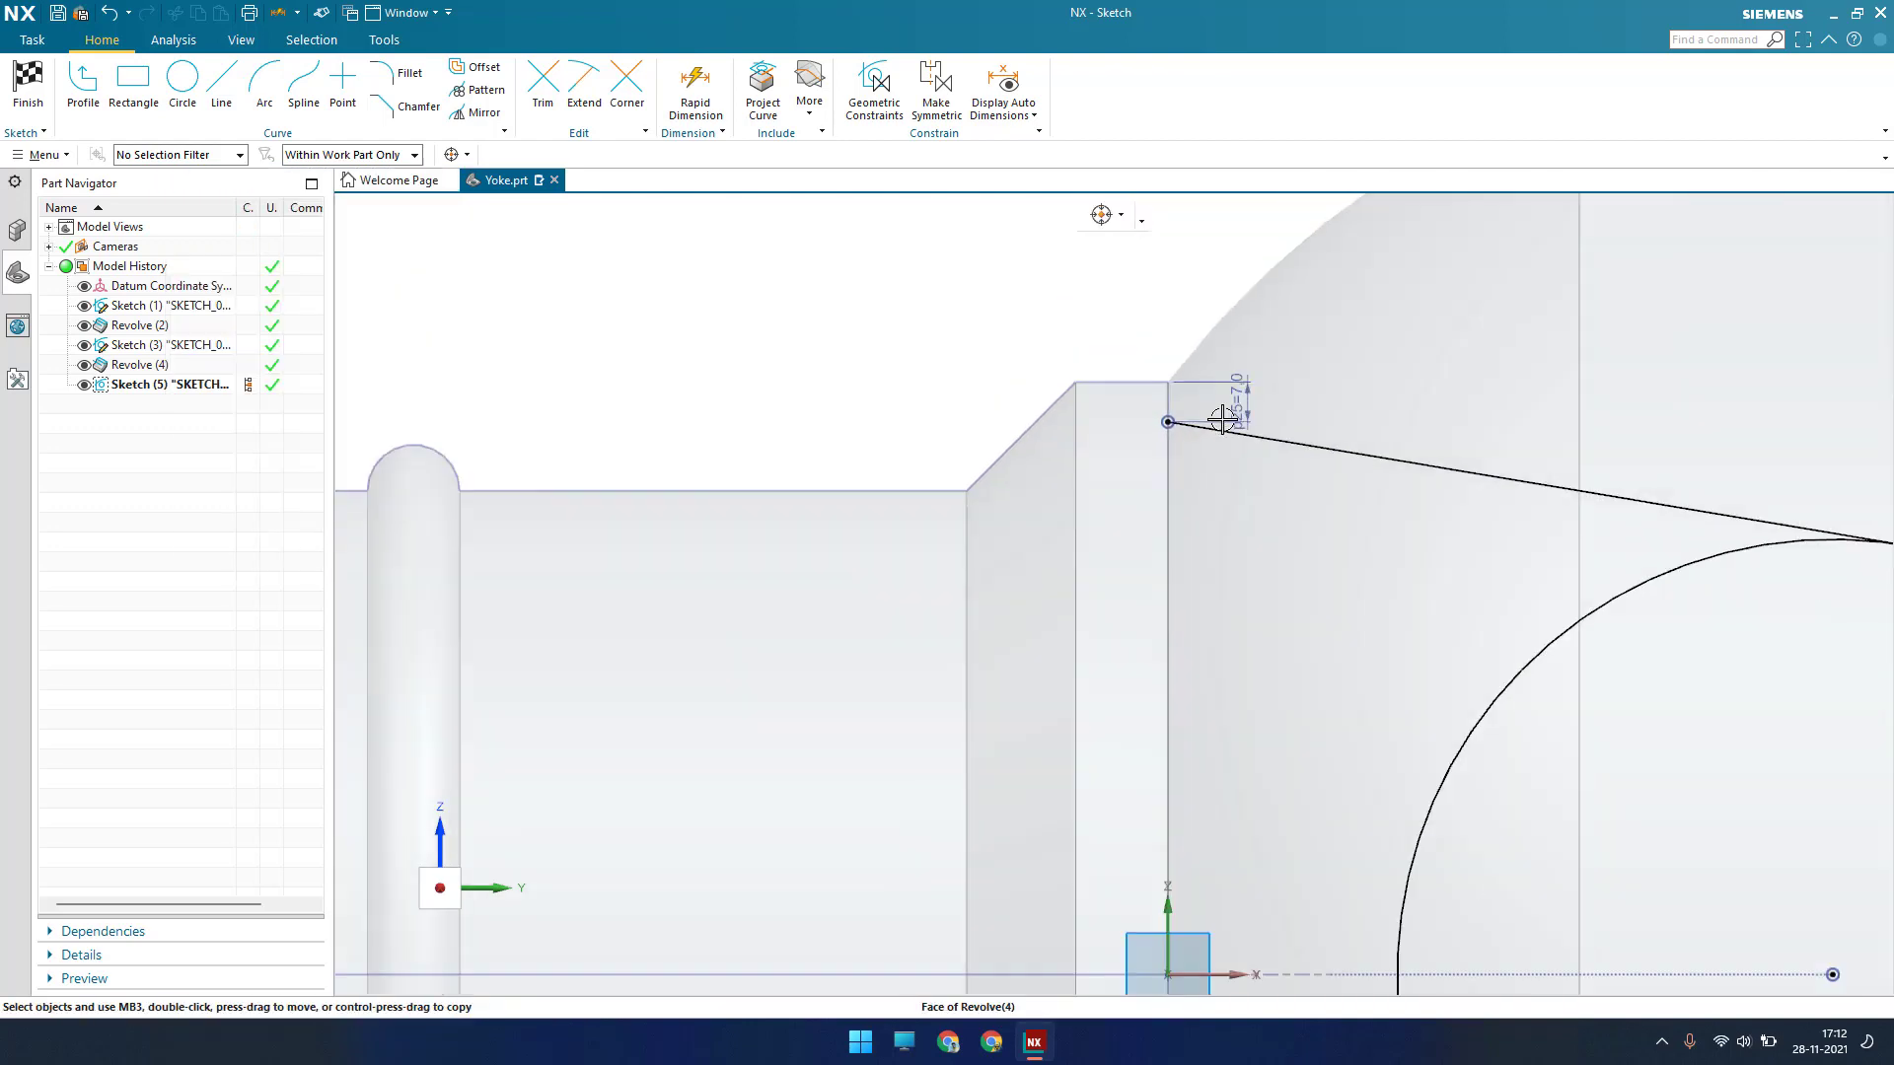
pyautogui.scroll(4, 1411, 512)
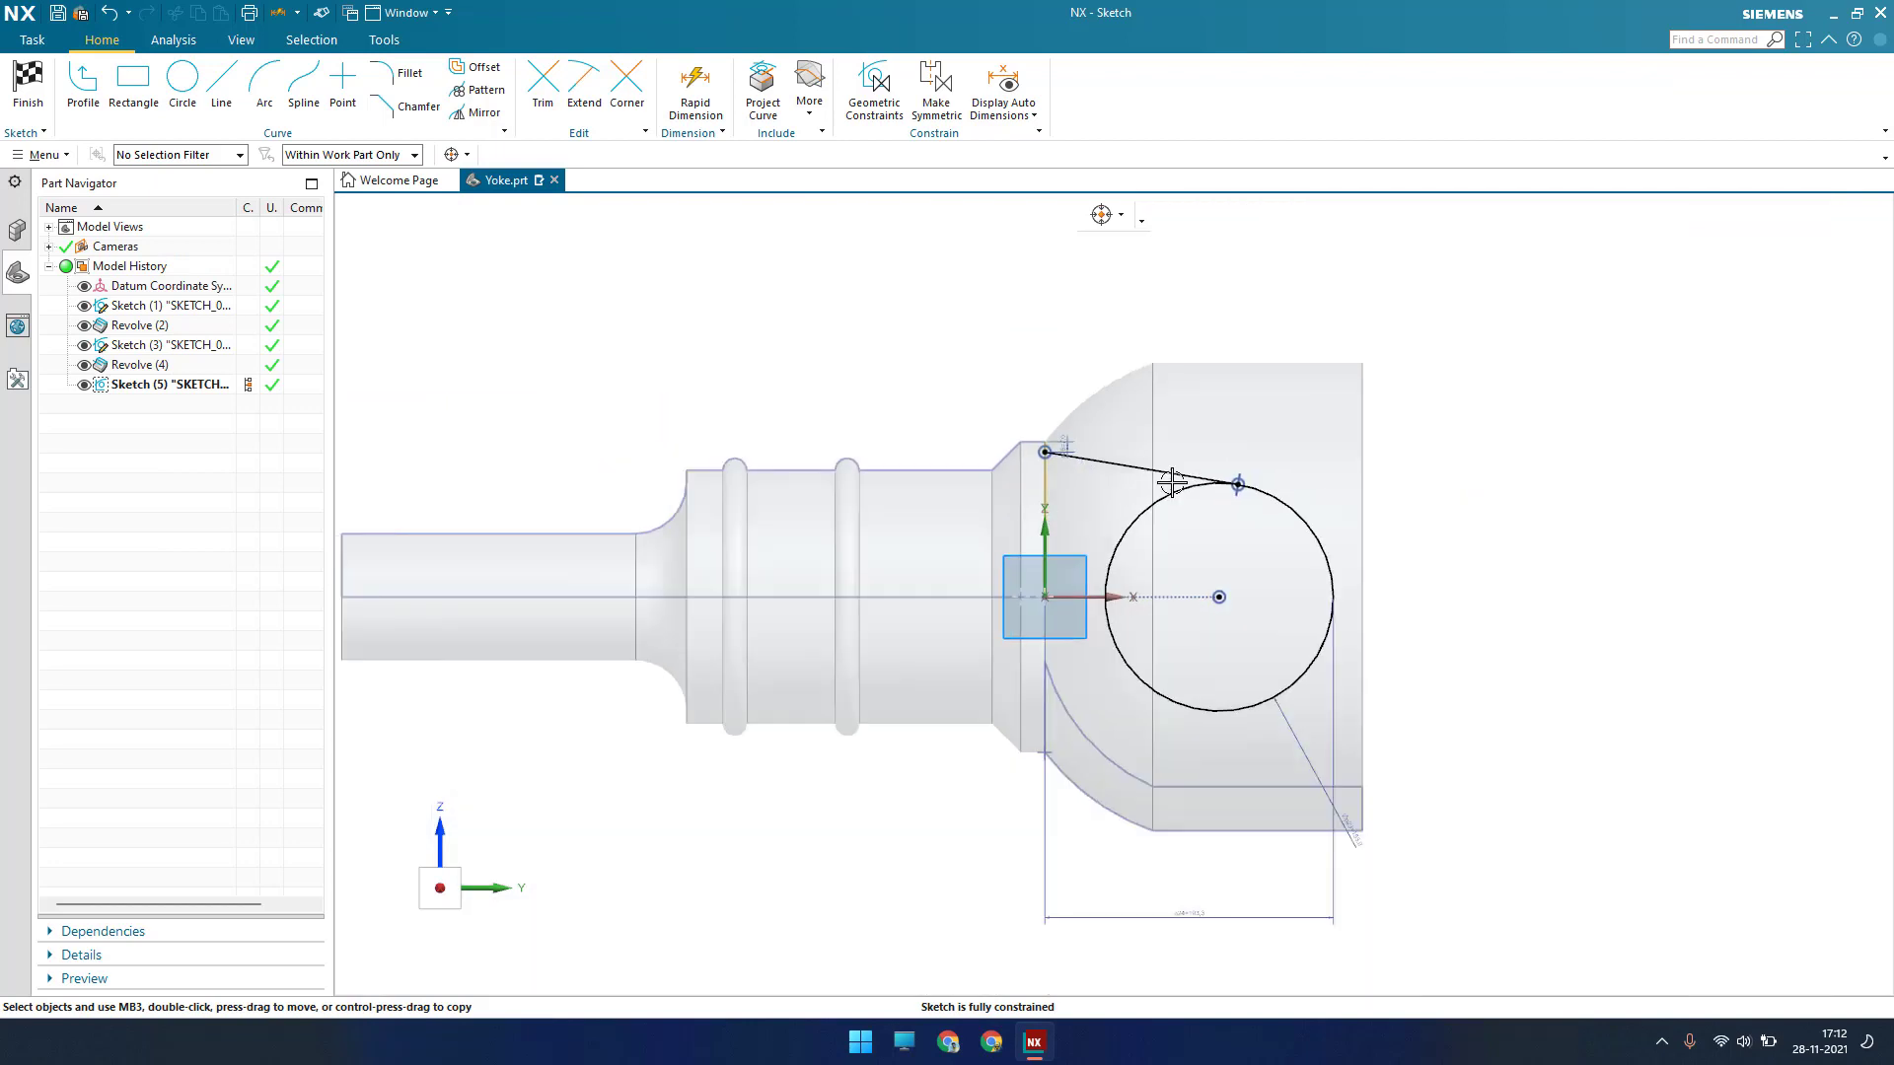
# Mirror the slanted tangent line about the sketch's horizontal axis
pyautogui.click(478, 111)
pyautogui.click(1142, 468)
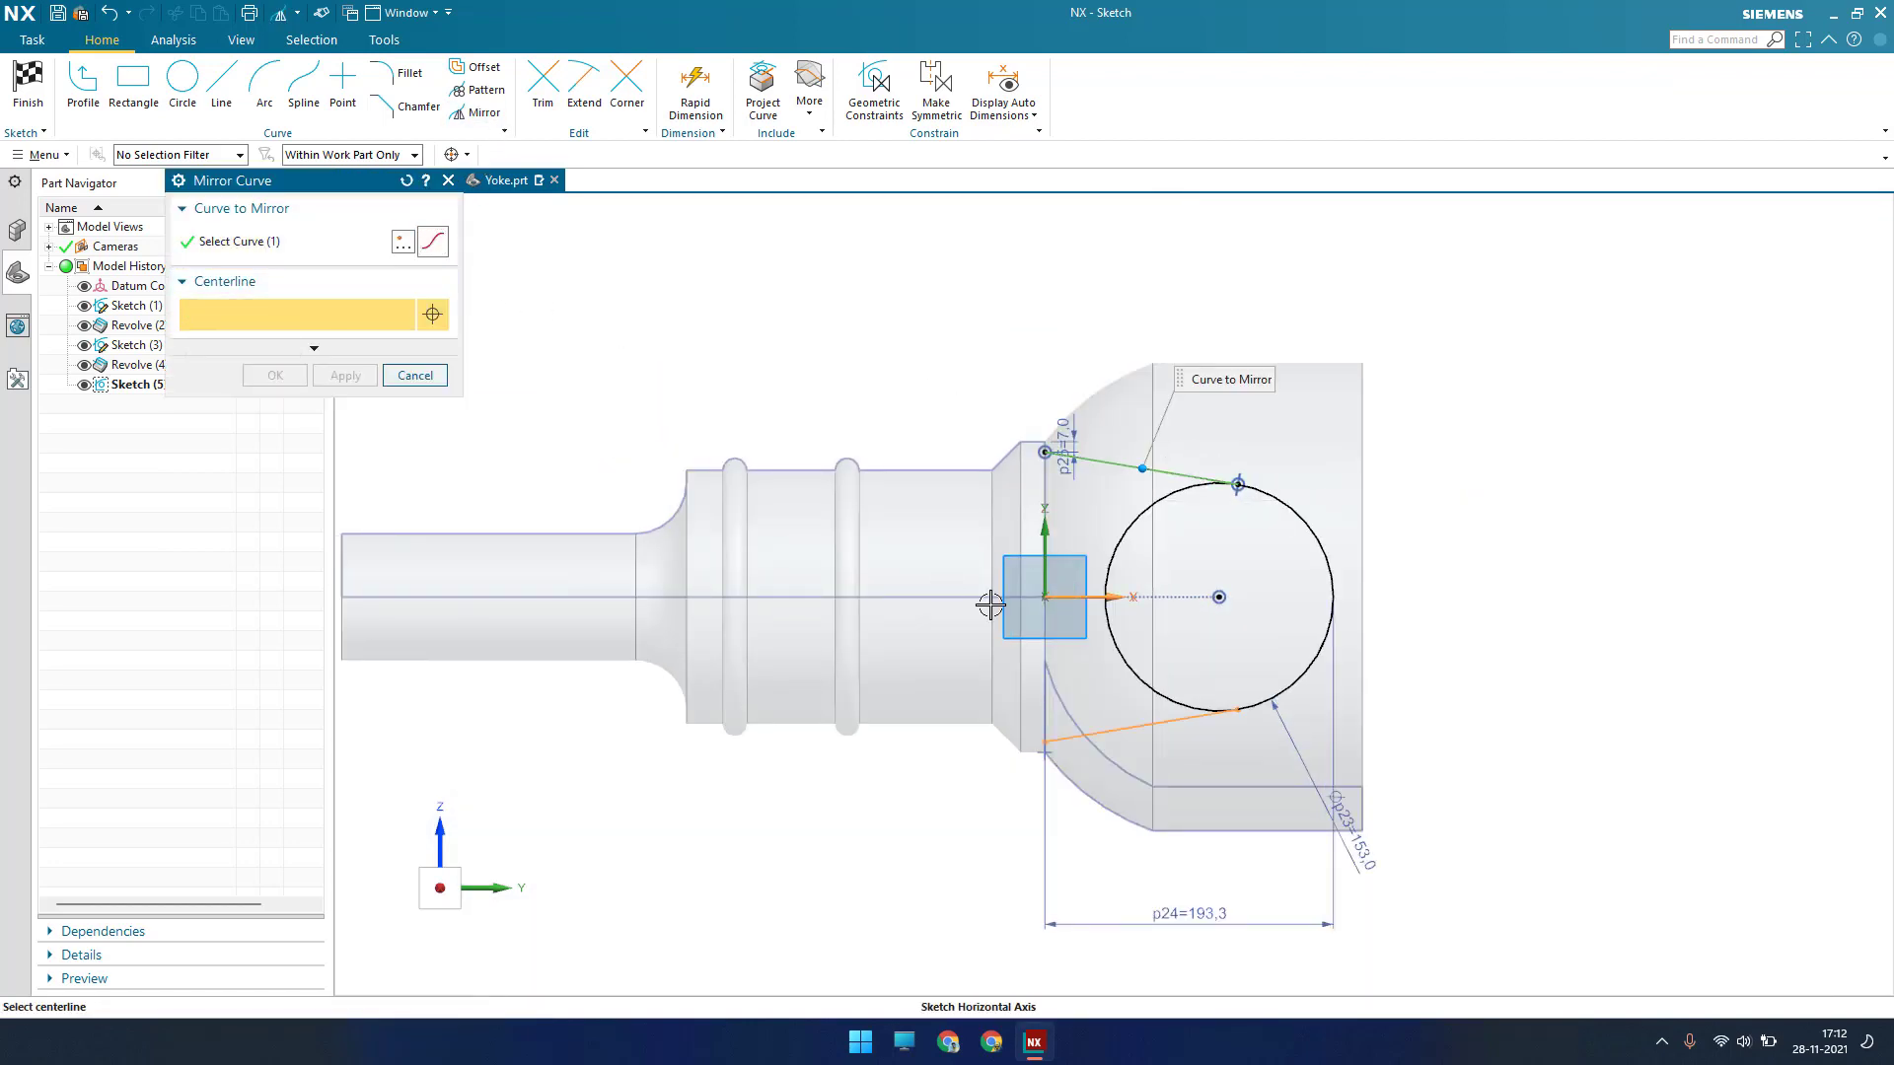
pyautogui.click(1070, 596)
pyautogui.click(276, 375)
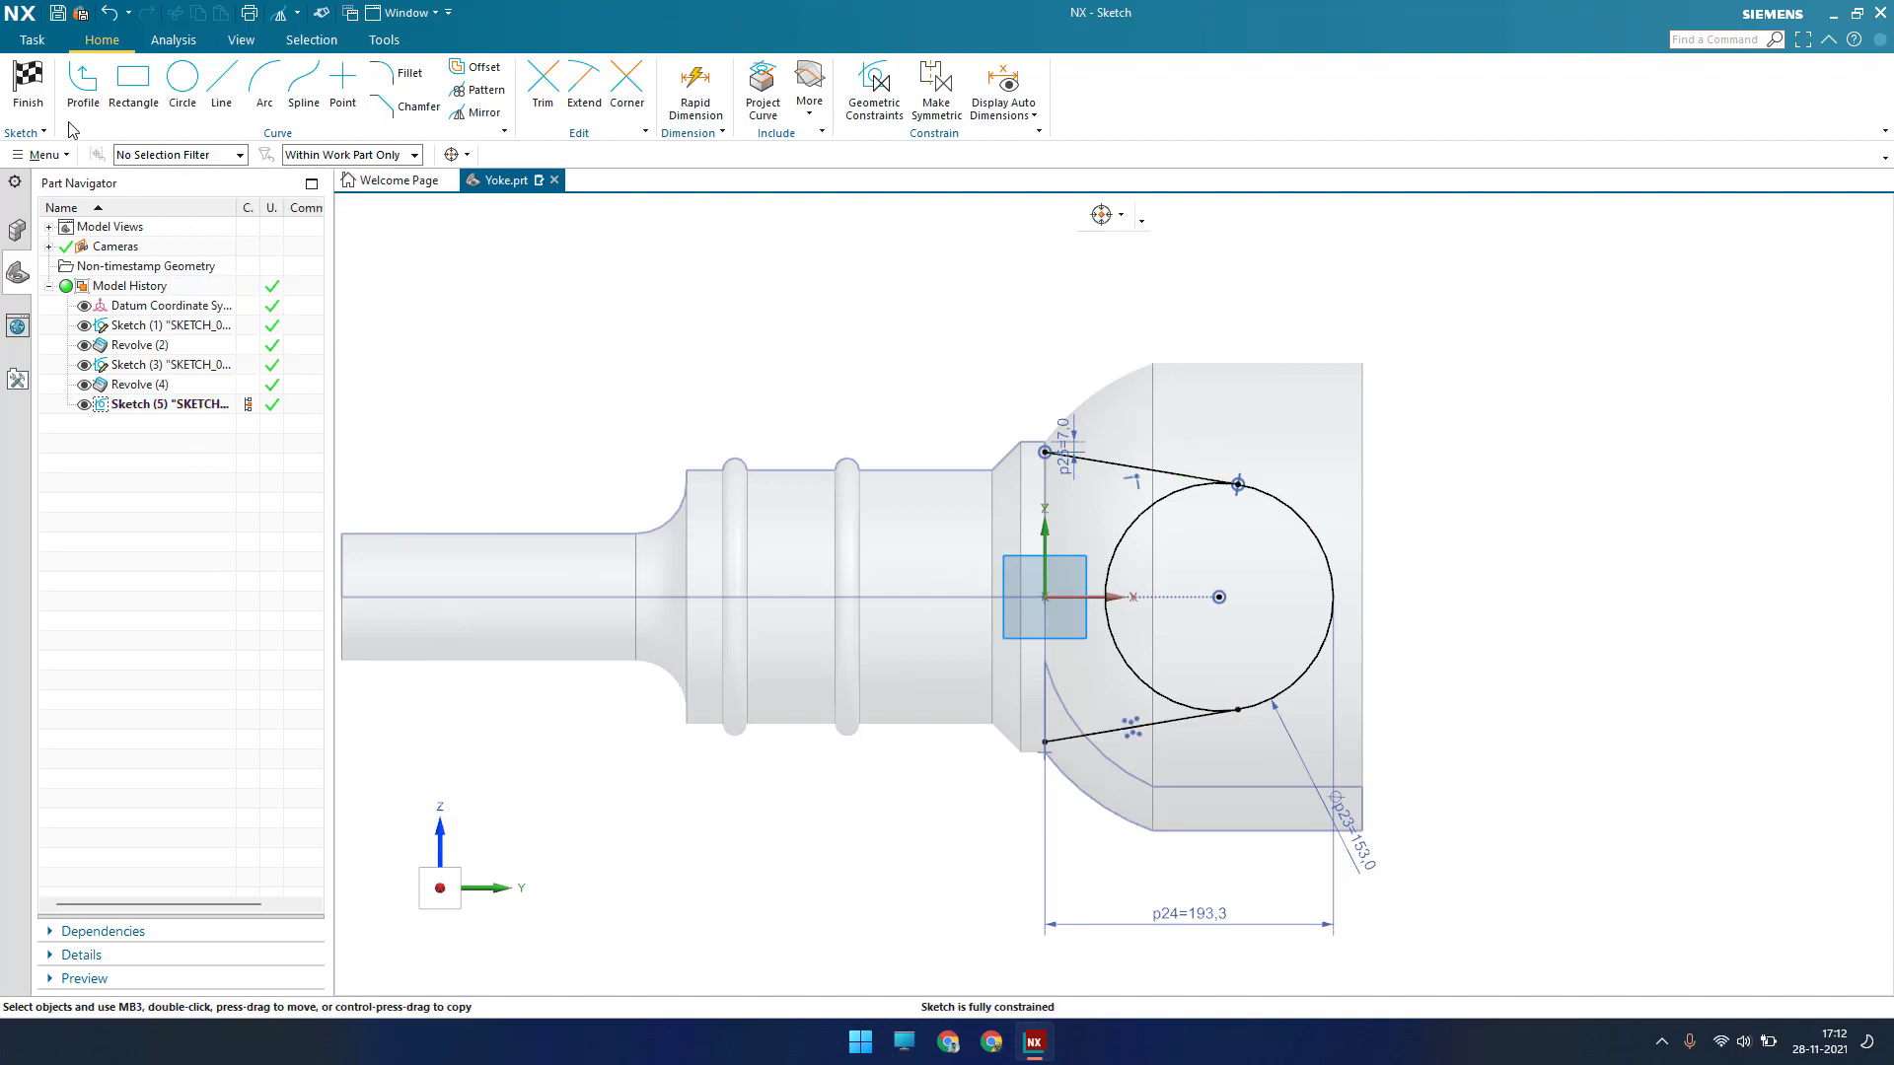
# Draw five connected lines around the cup from the lower slanted line's flange endpoint to the upper one's, and finish the sketch
pyautogui.click(99, 96)
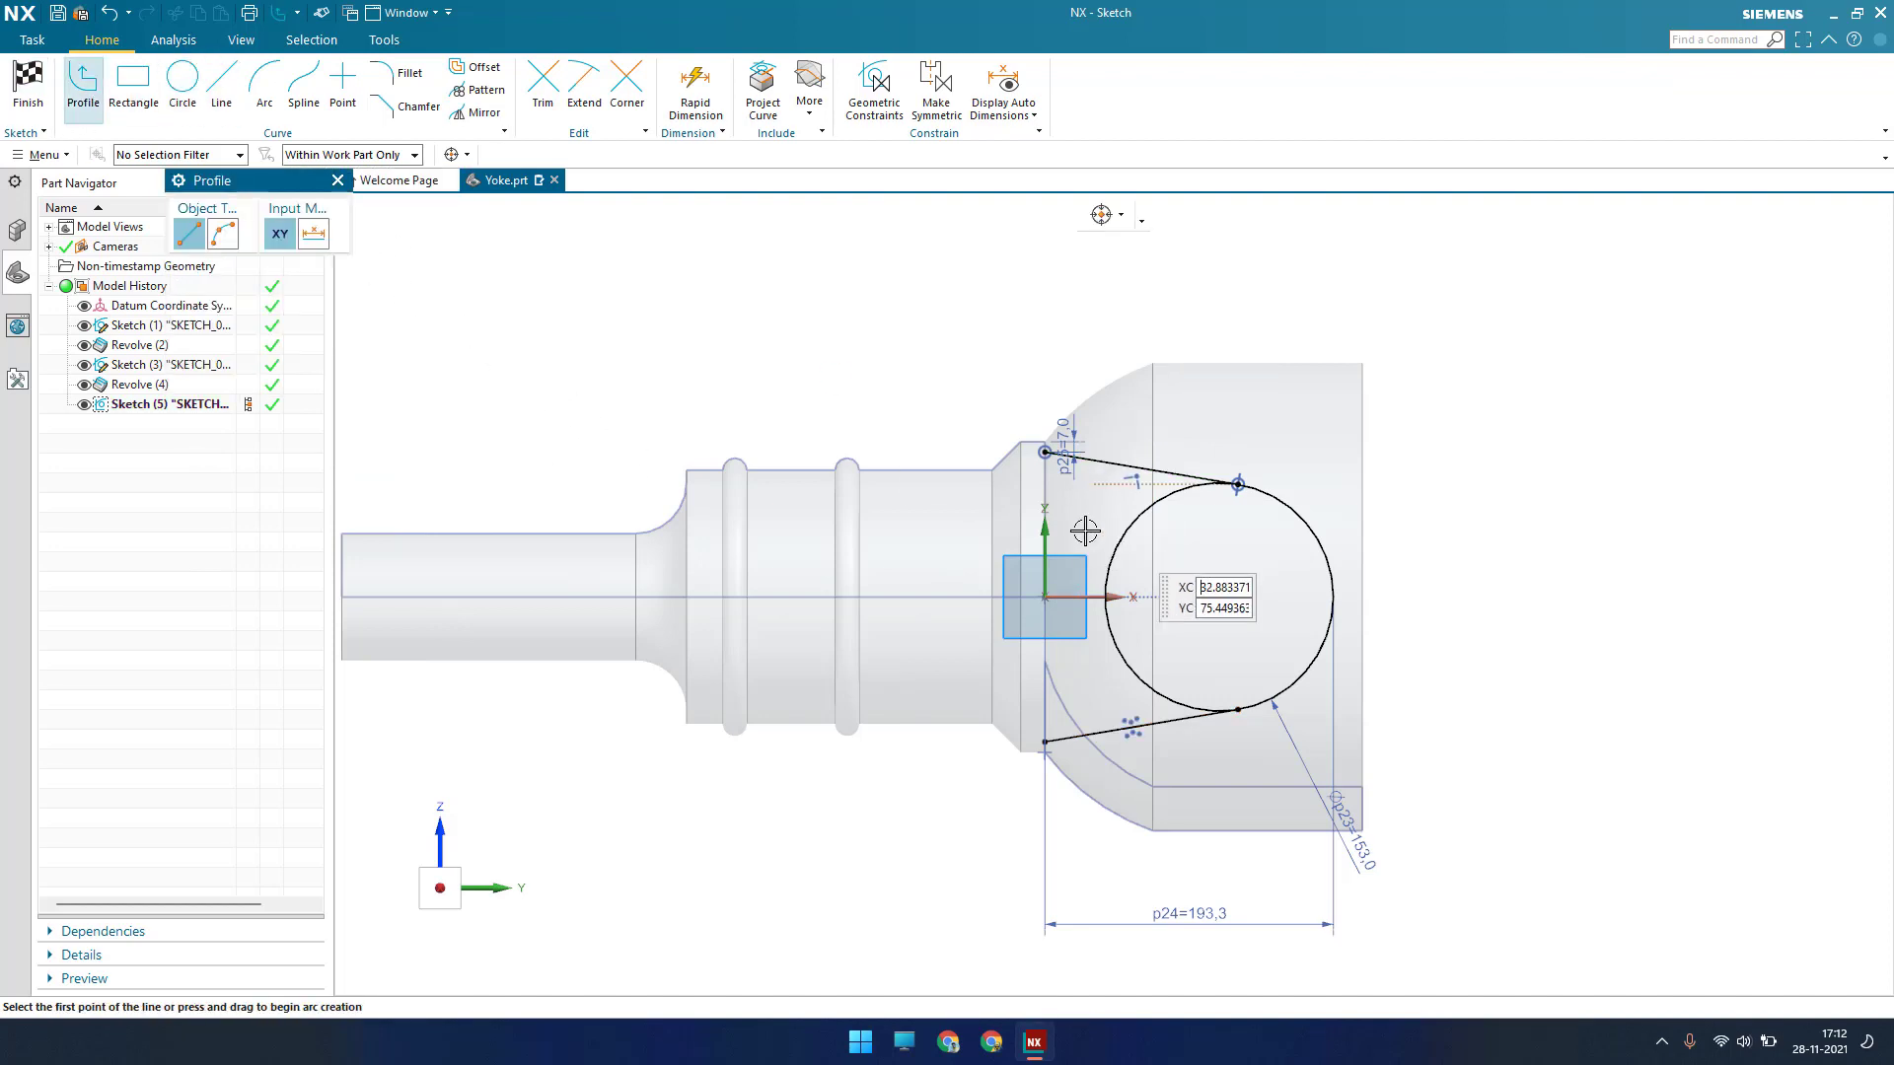
pyautogui.click(1045, 741)
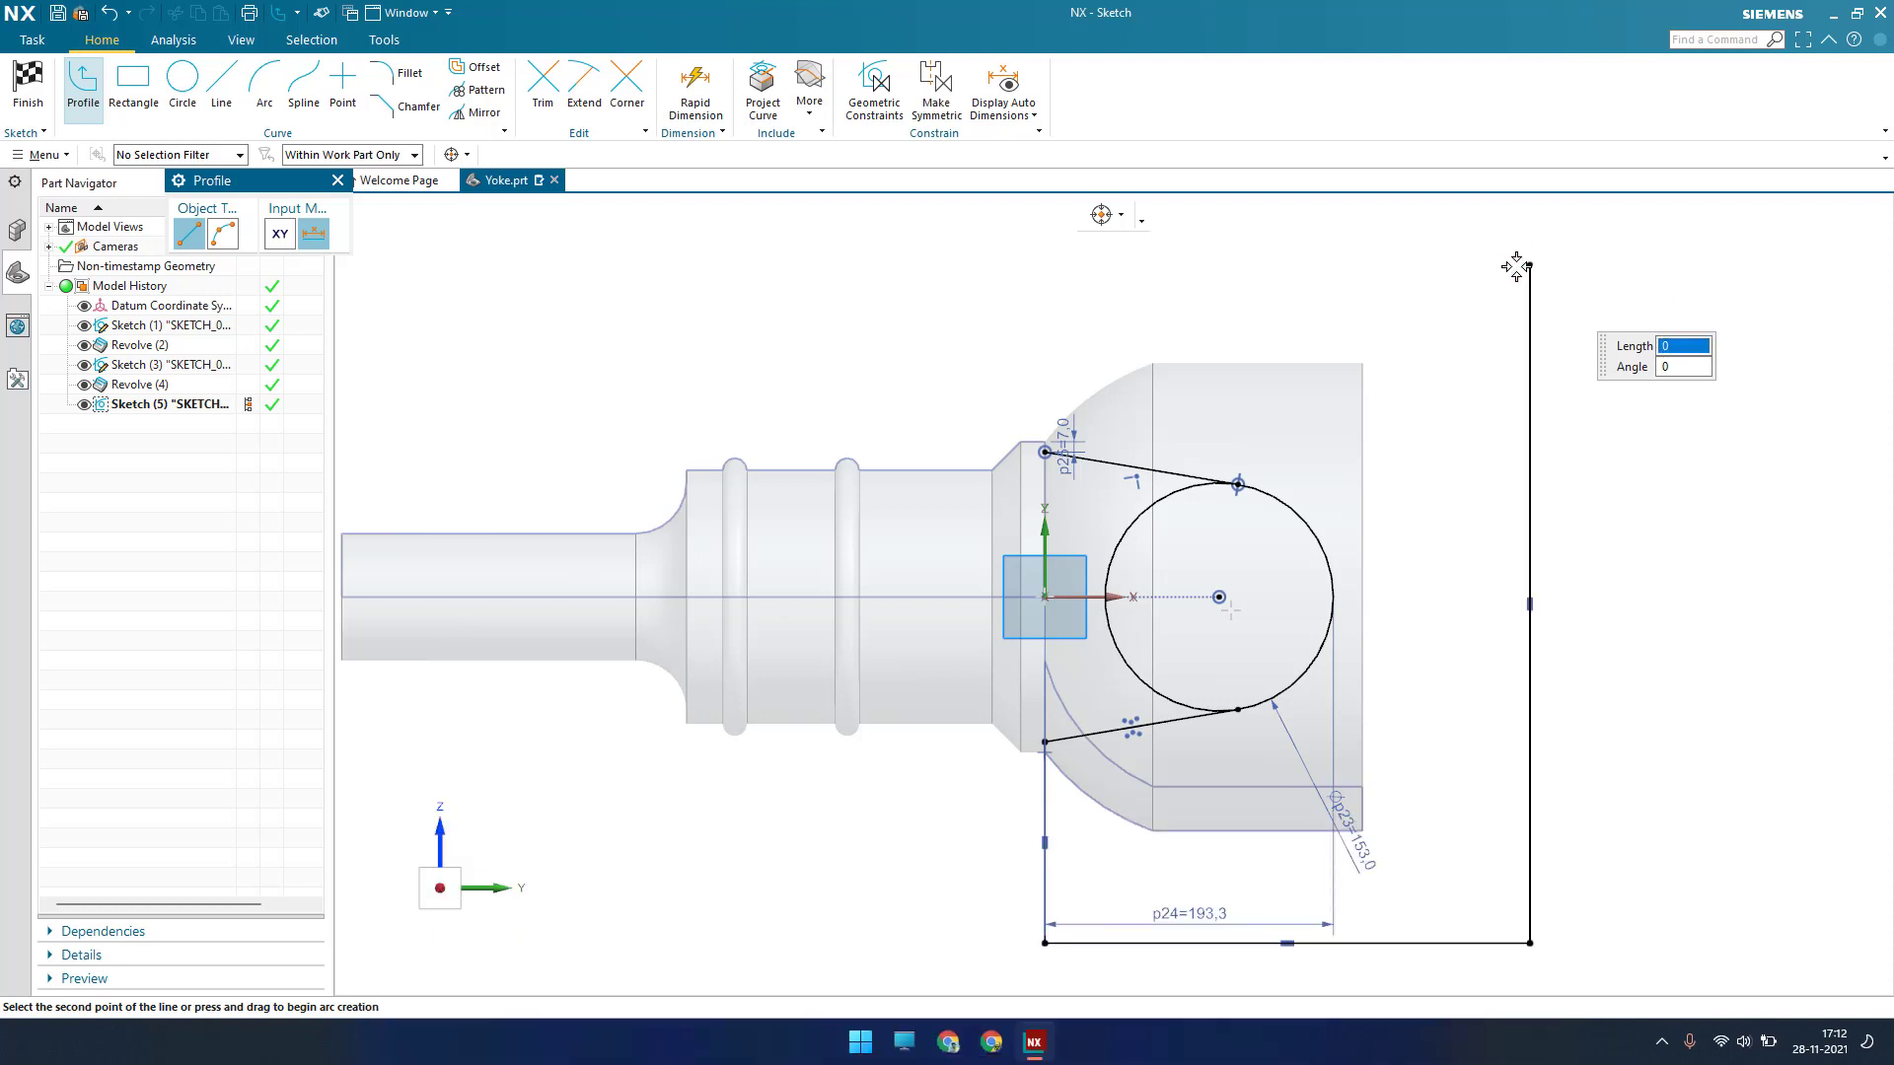
pyautogui.click(1045, 267)
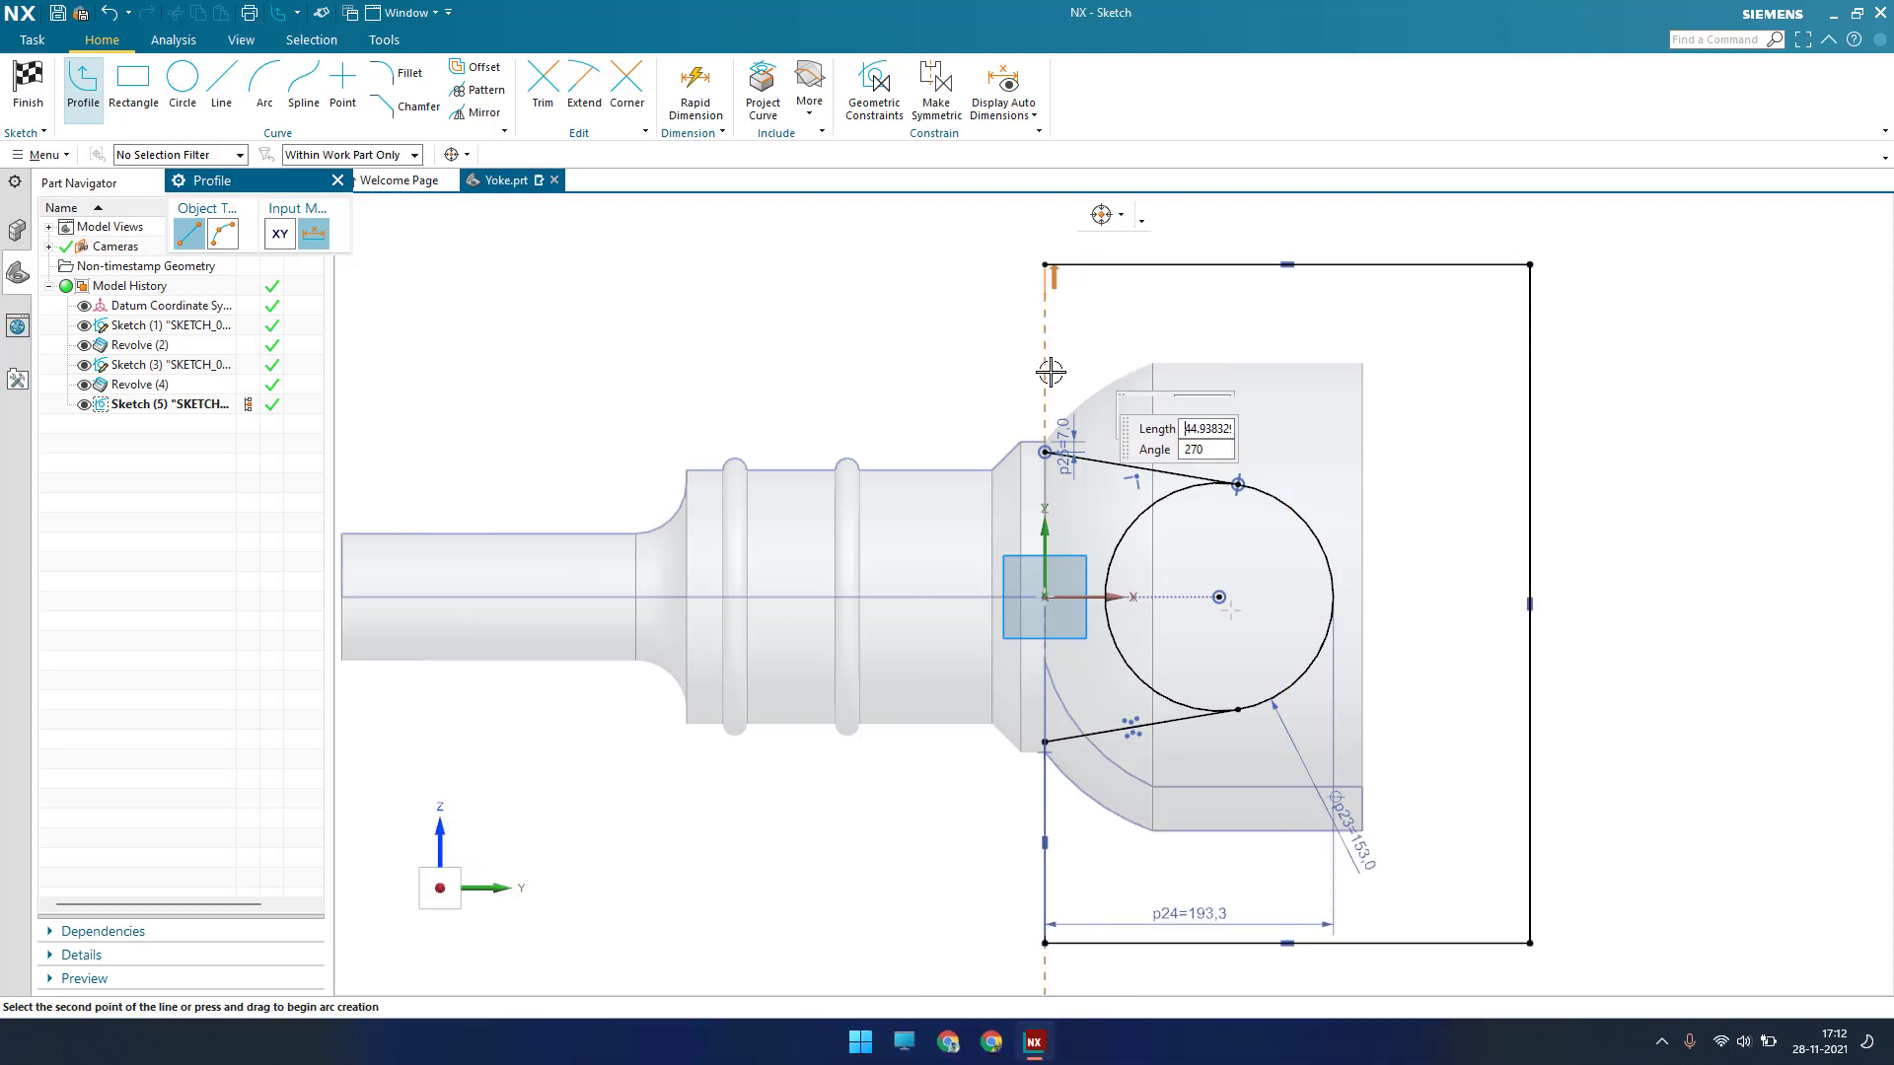
pyautogui.click(1046, 452)
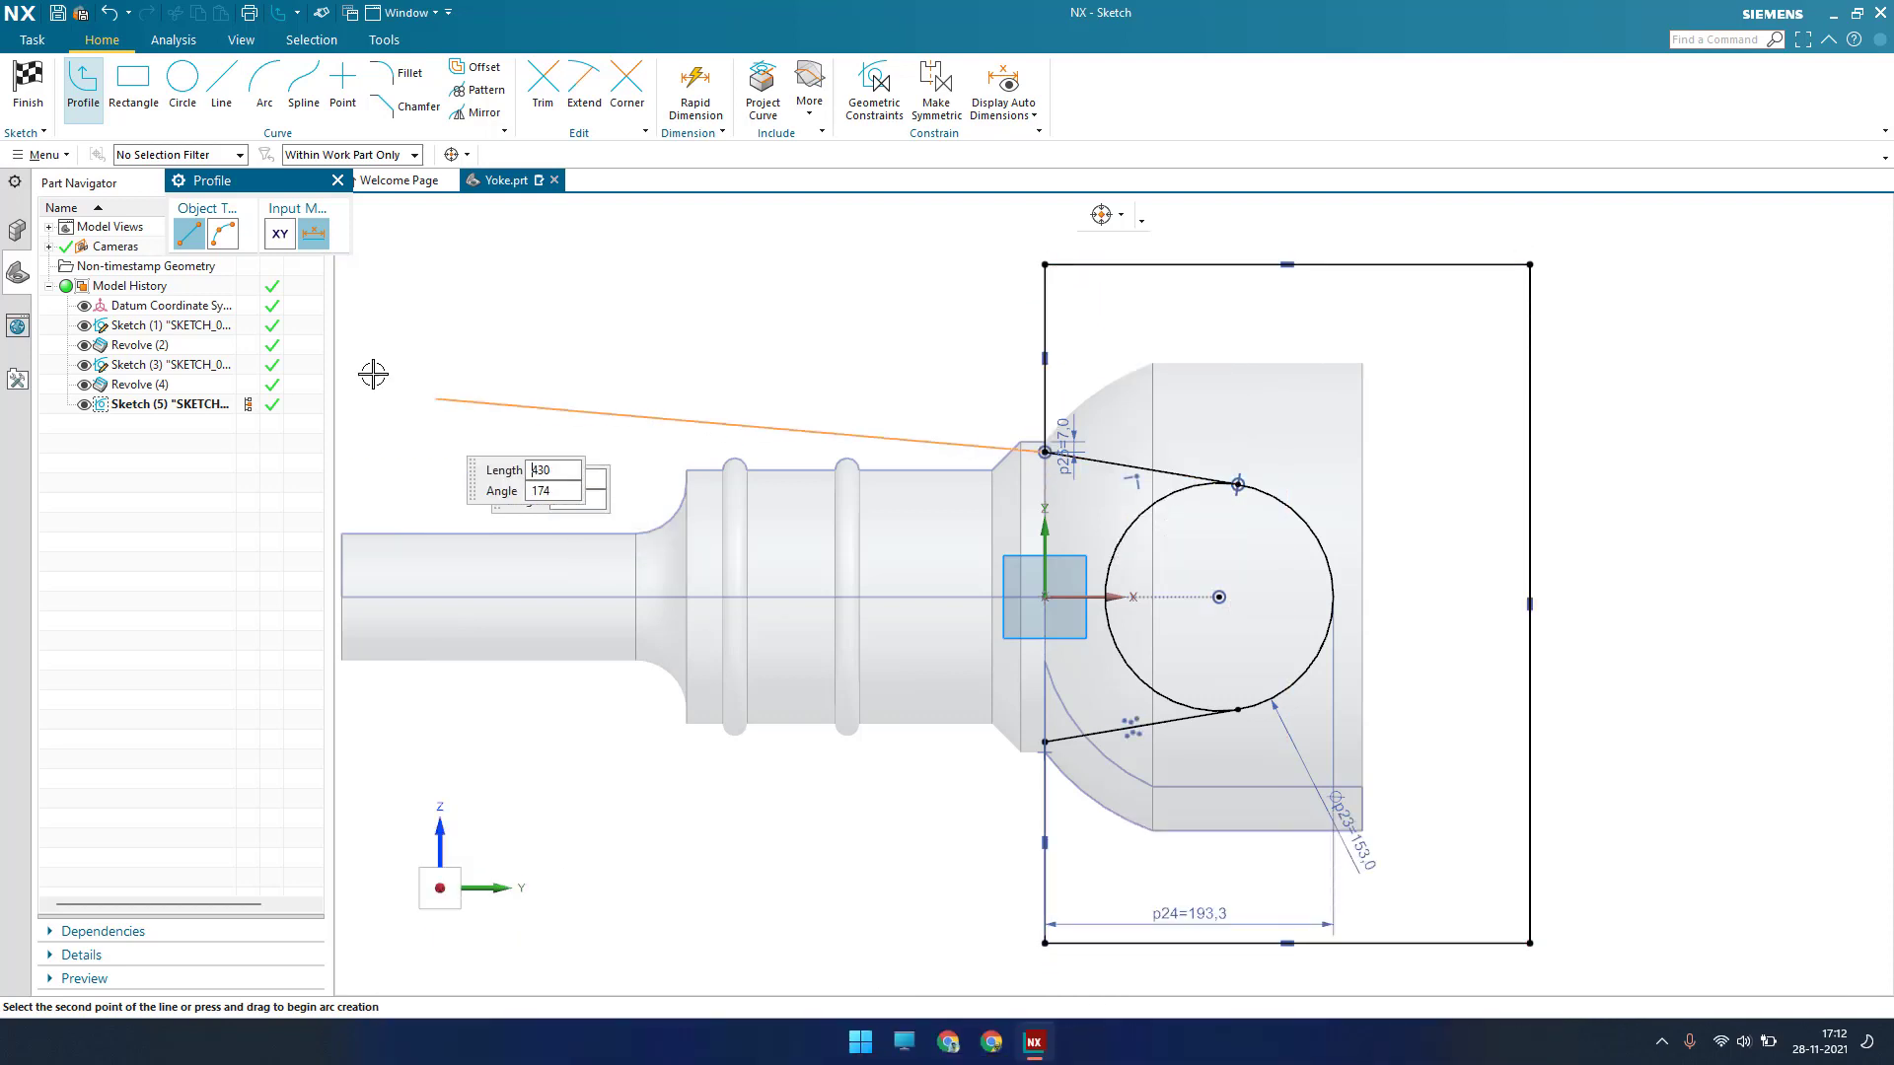
pyautogui.click(28, 91)
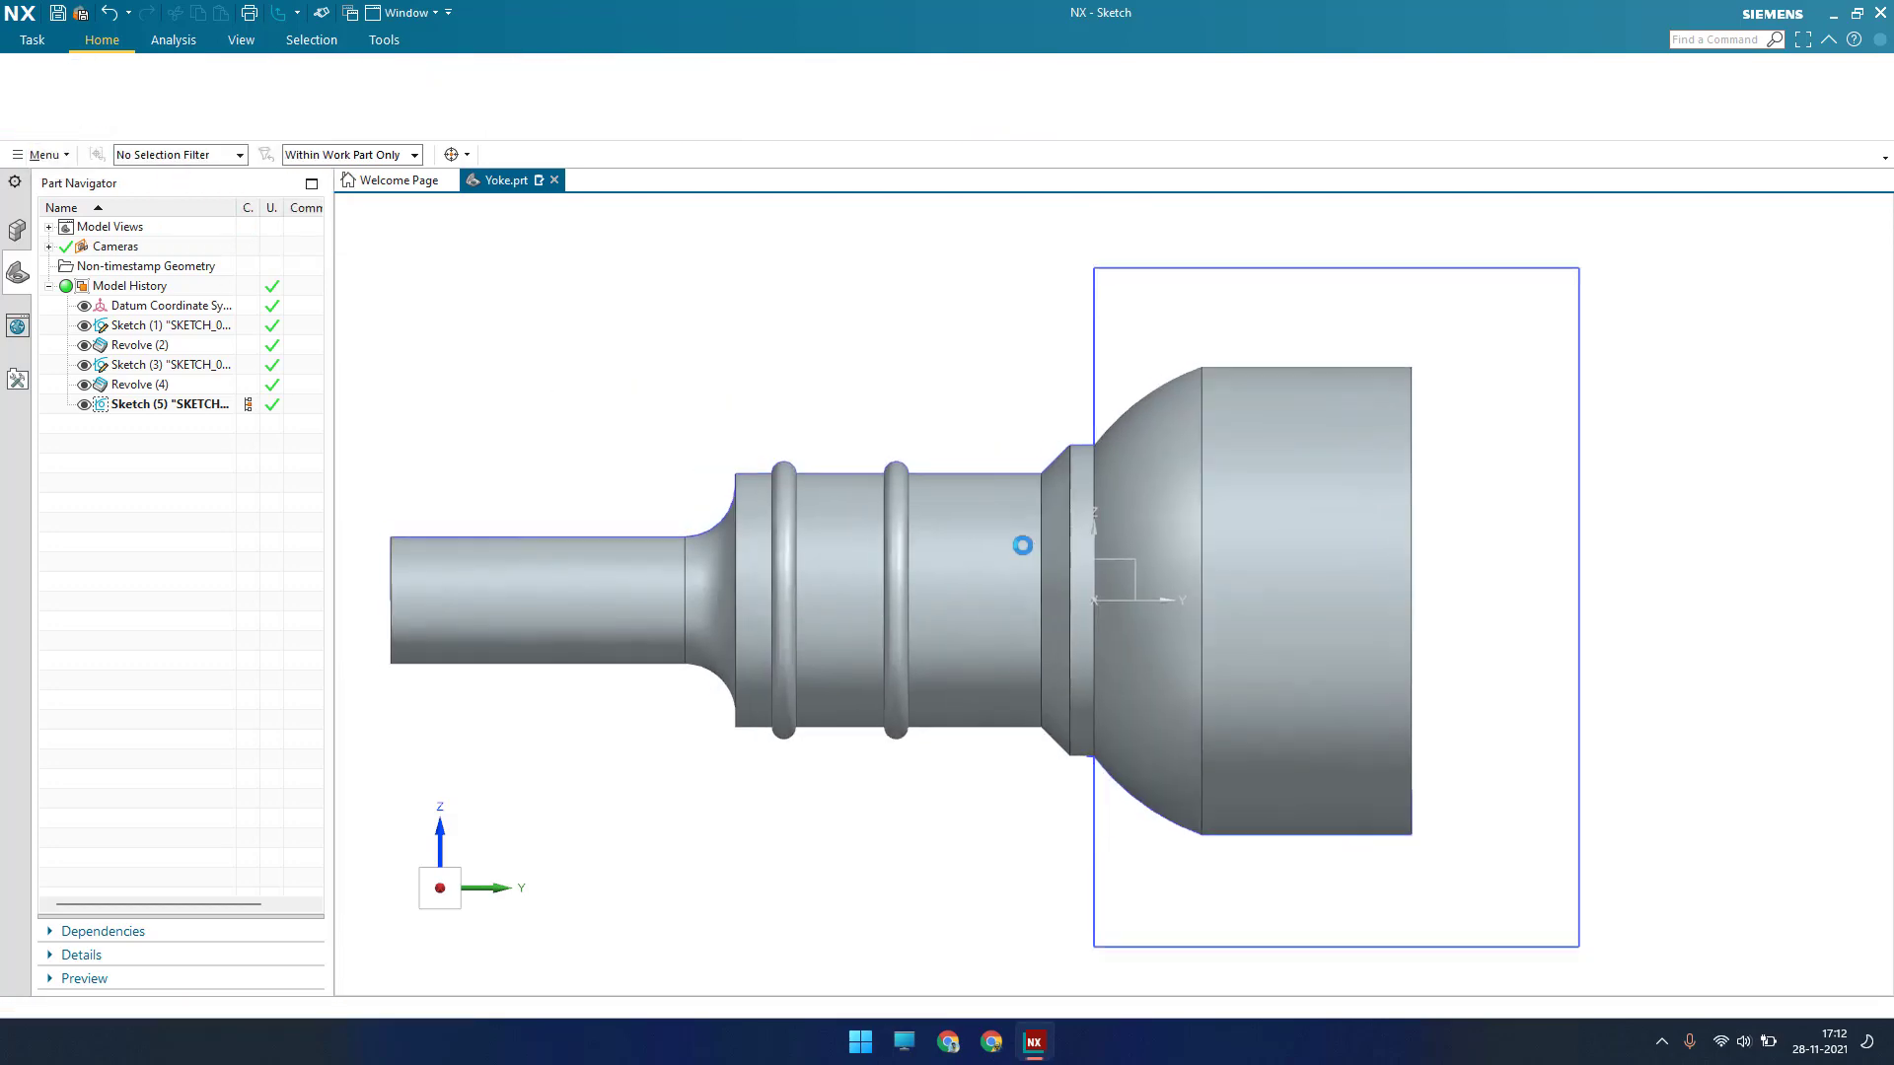
# Show the model as a static wireframe and start an Extrude
pyautogui.moveTo(888, 541)
pyautogui.mouseDown(button='middle')
pyautogui.moveTo(990, 571)
pyautogui.moveTo(909, 537)
pyautogui.mouseUp(button='middle')
pyautogui.click(676, 155)
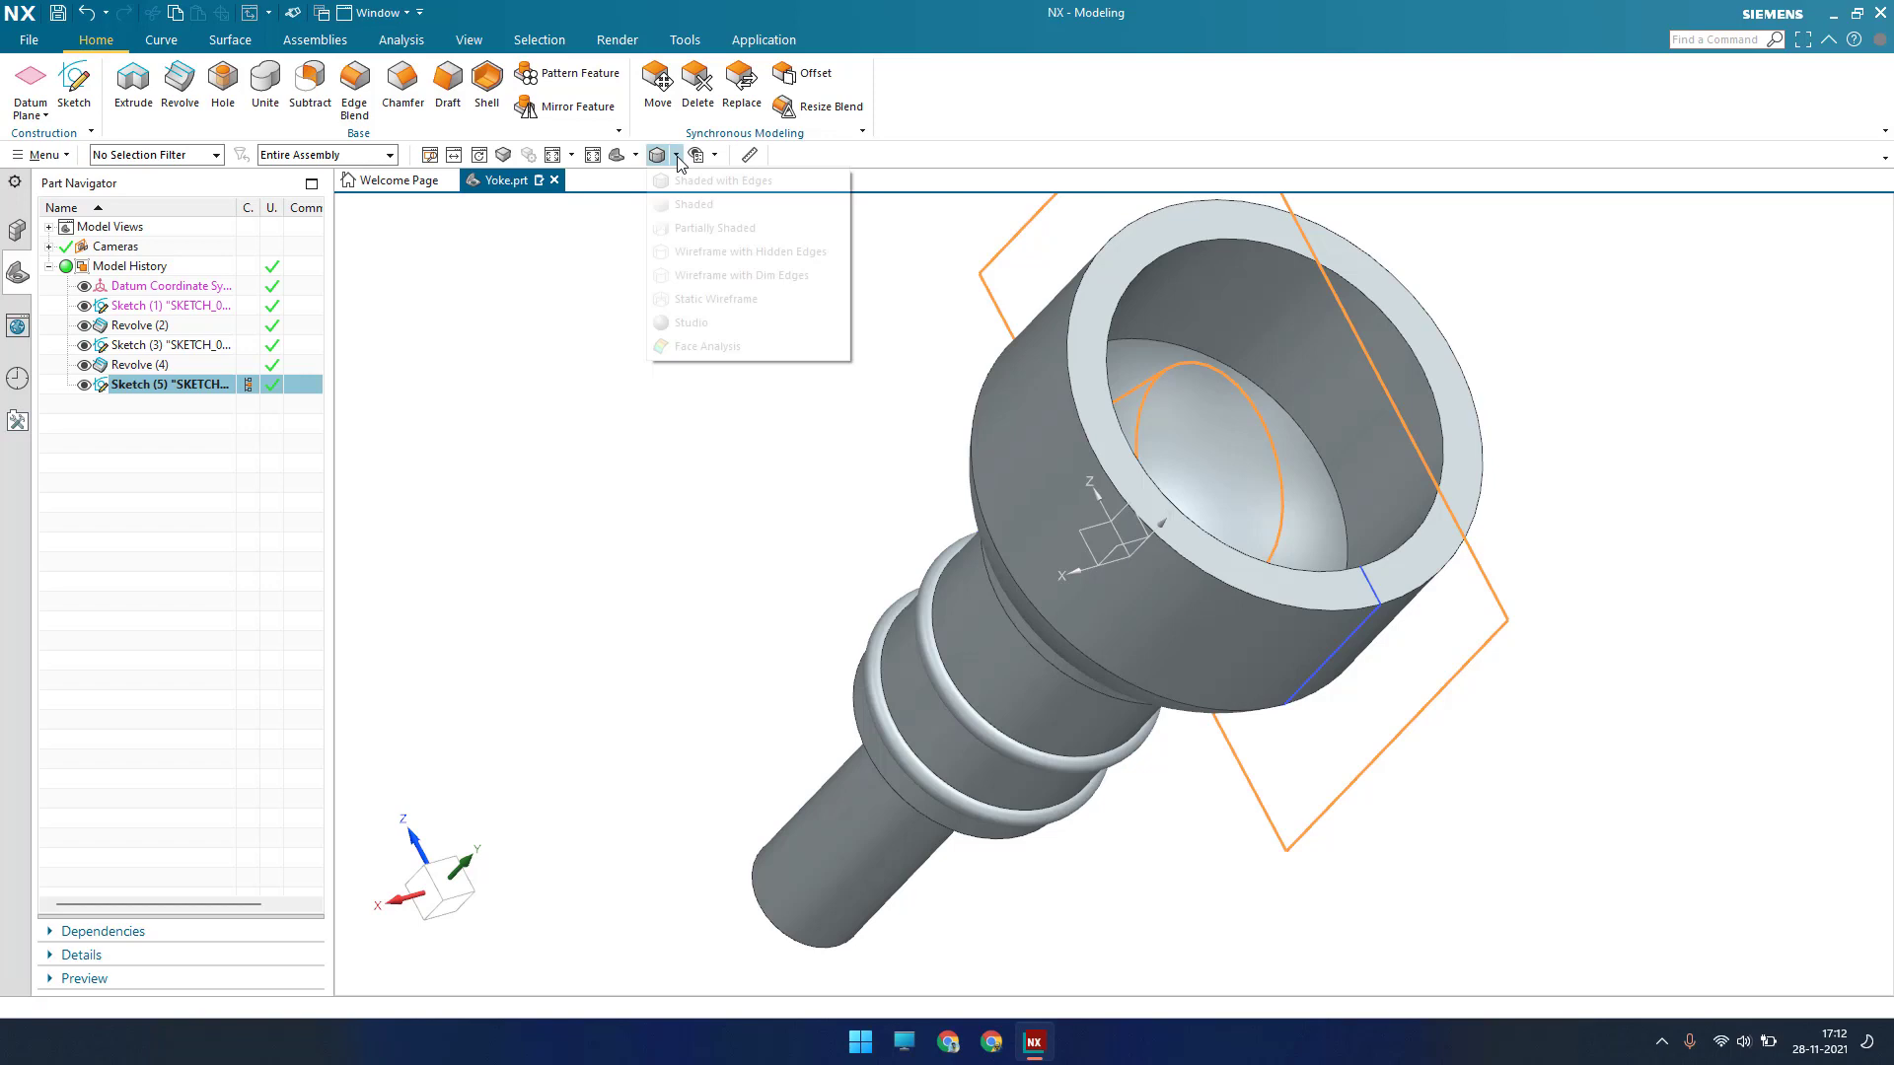
pyautogui.click(712, 300)
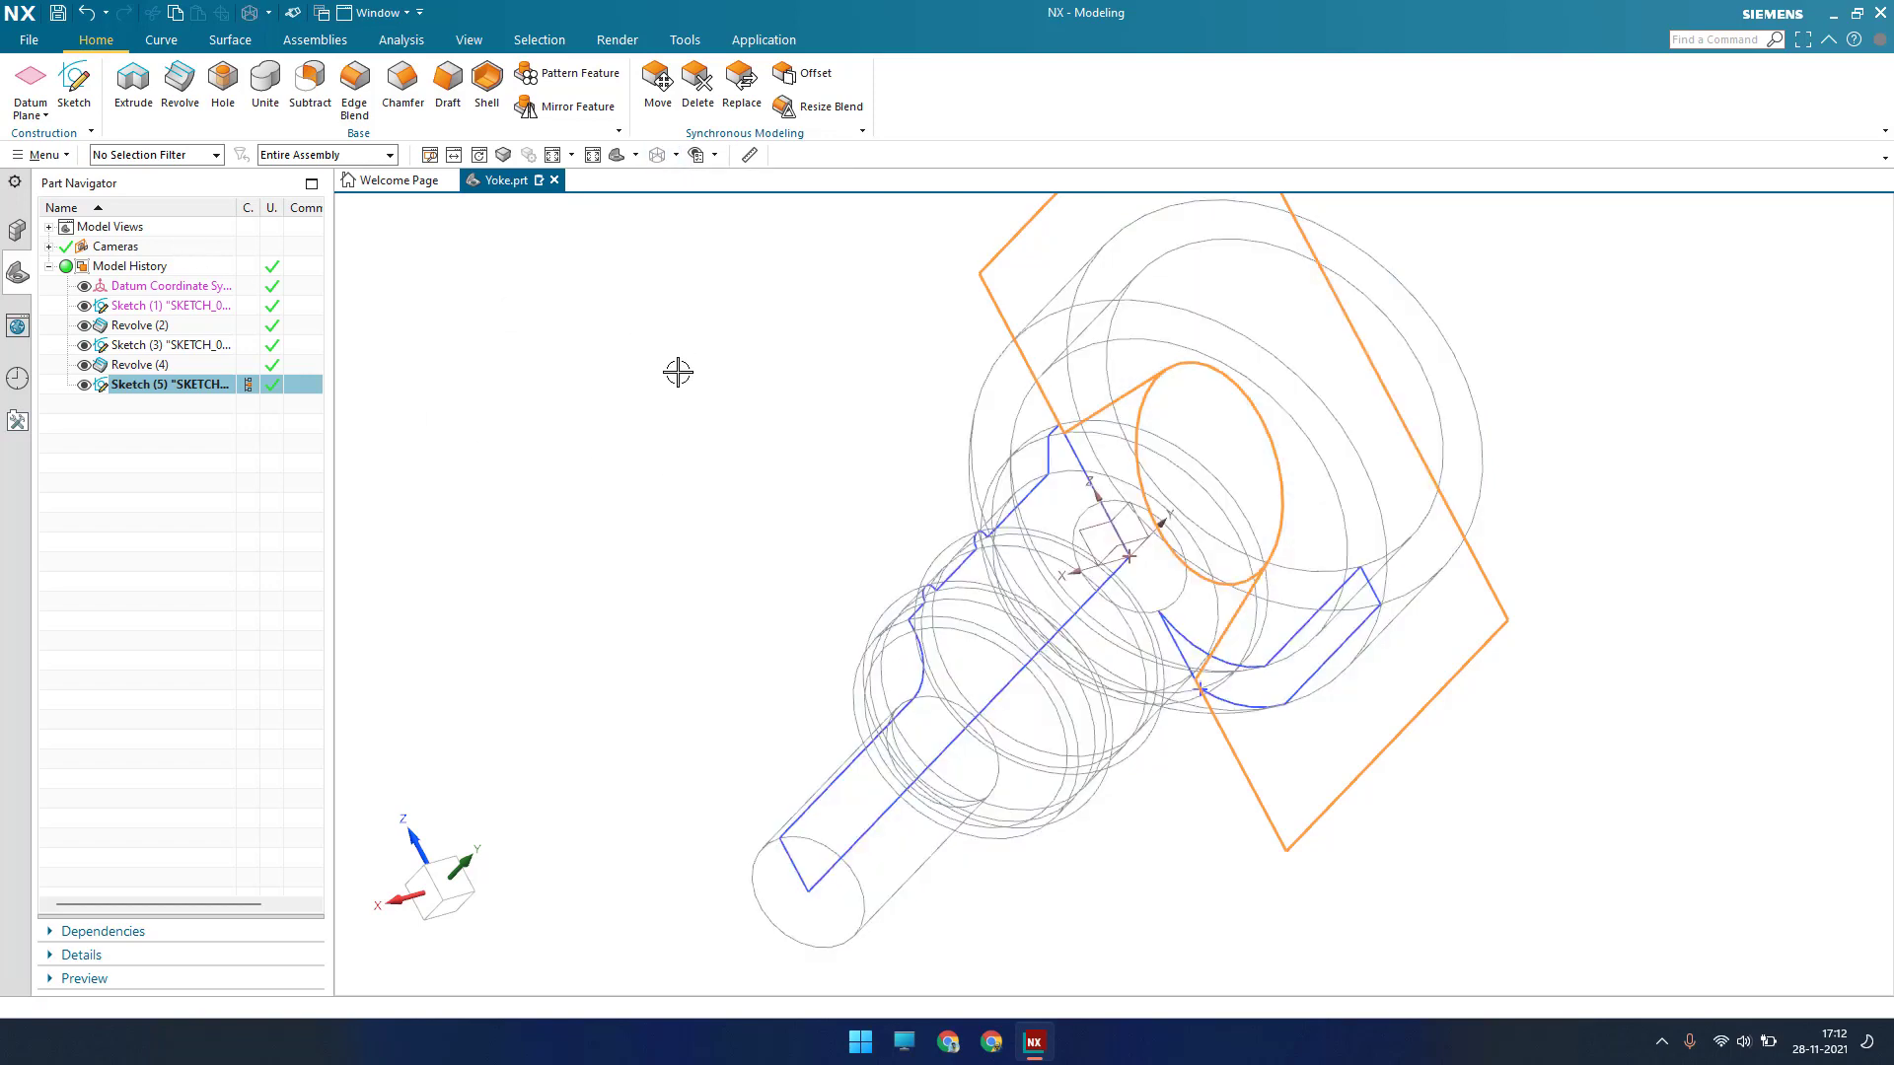
pyautogui.press('Escape')
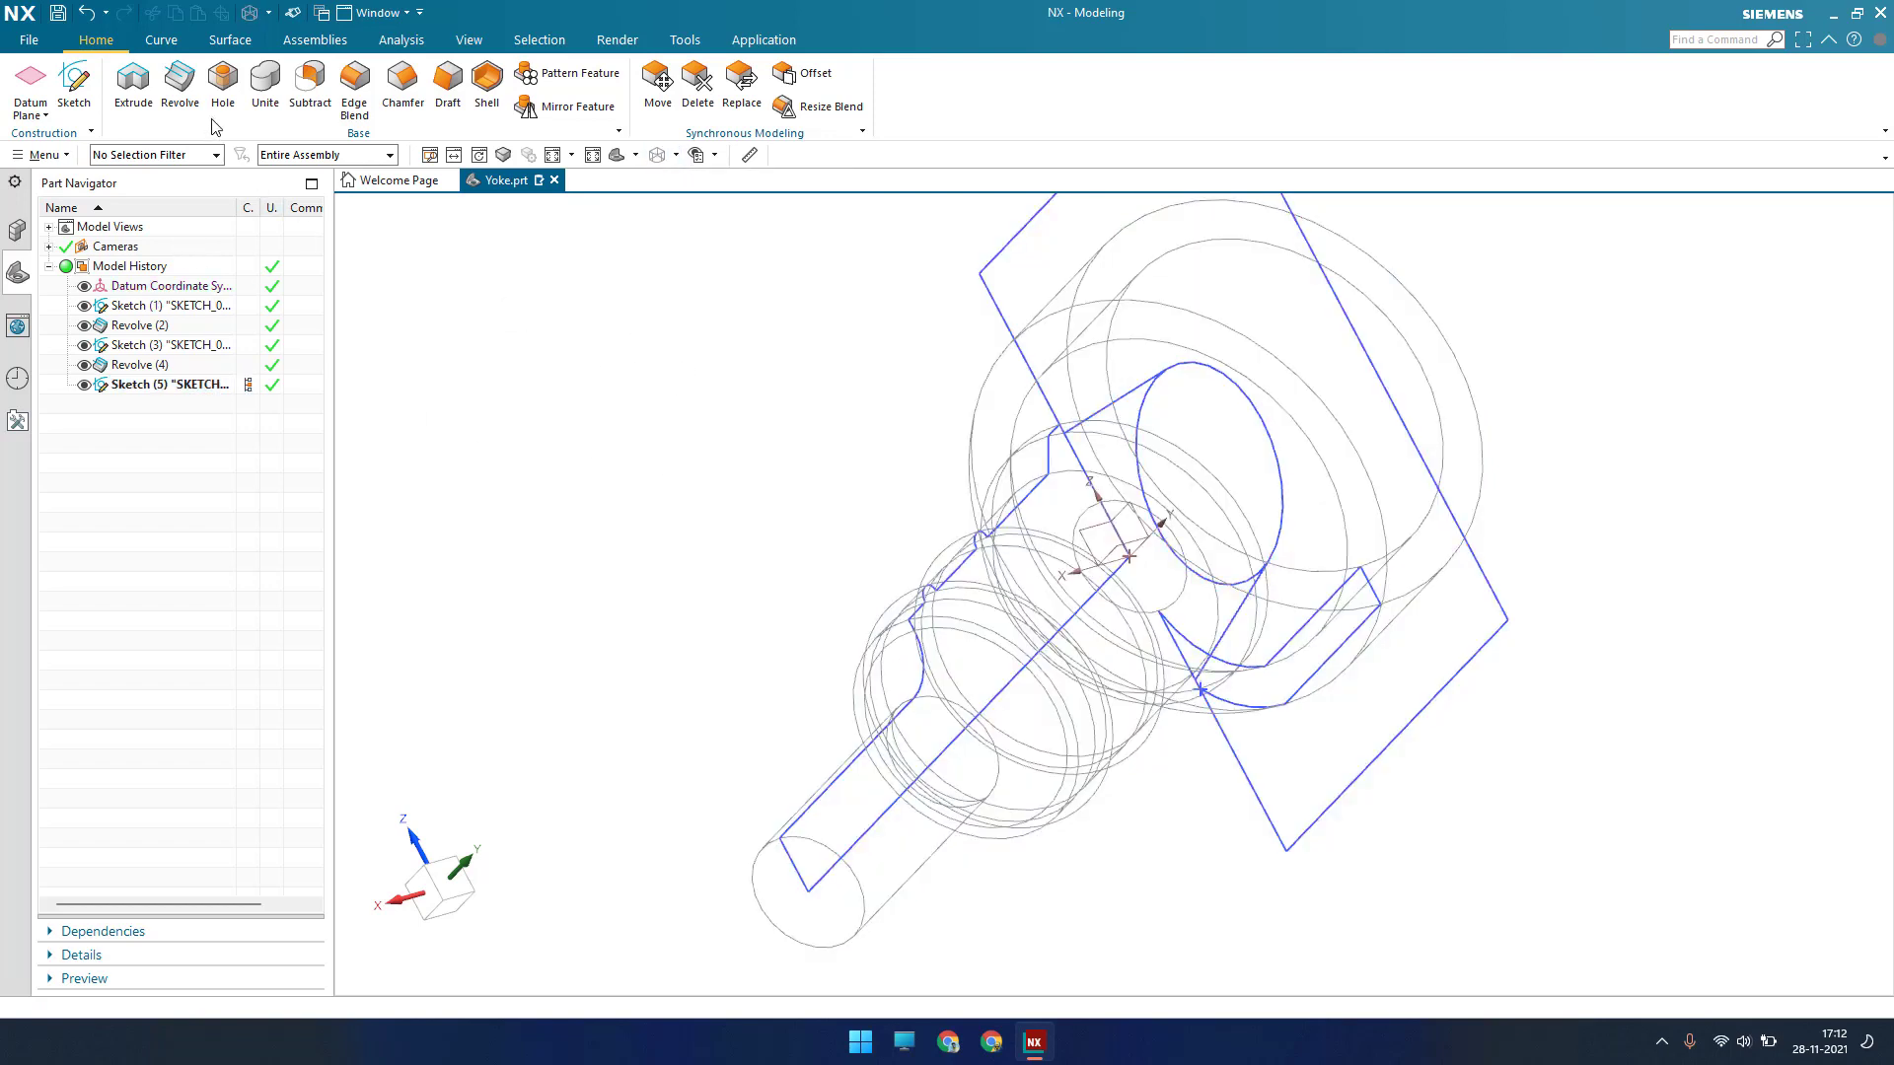
pyautogui.click(135, 83)
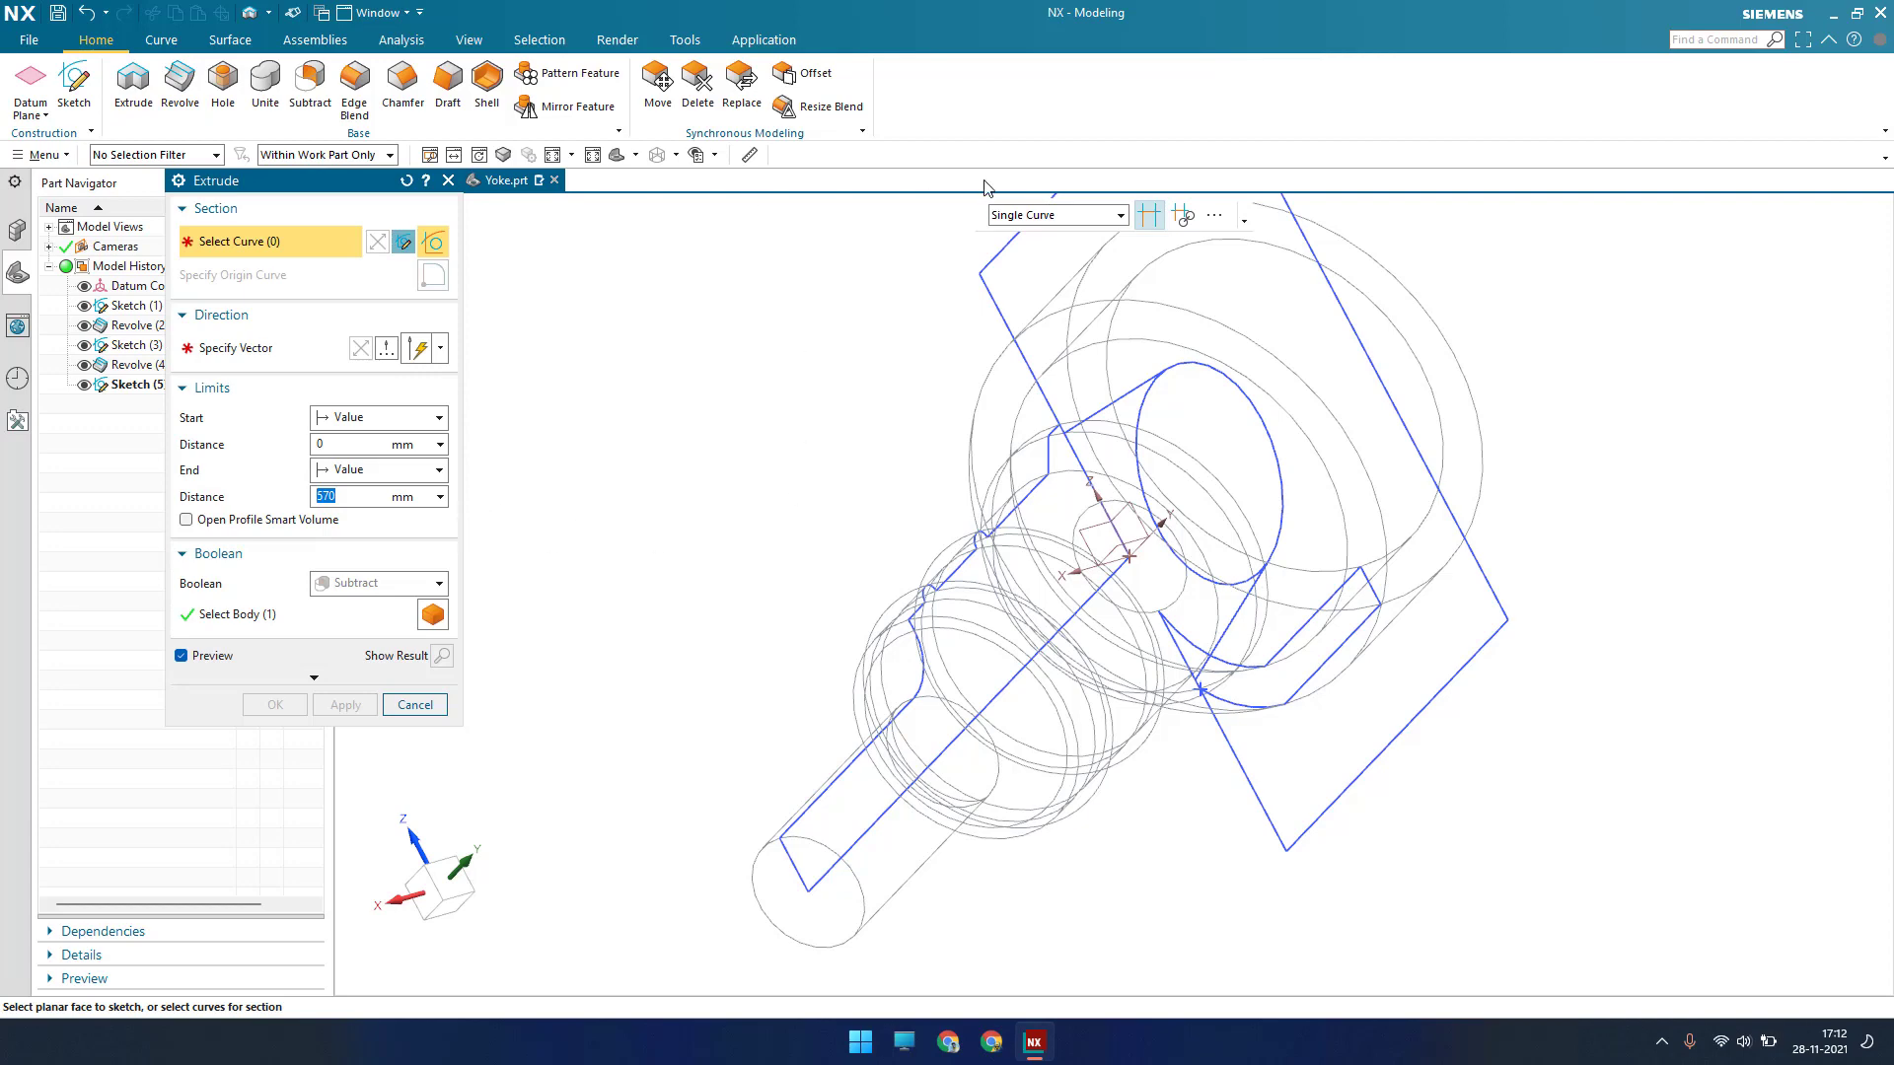
pyautogui.scroll(3, 1104, 414)
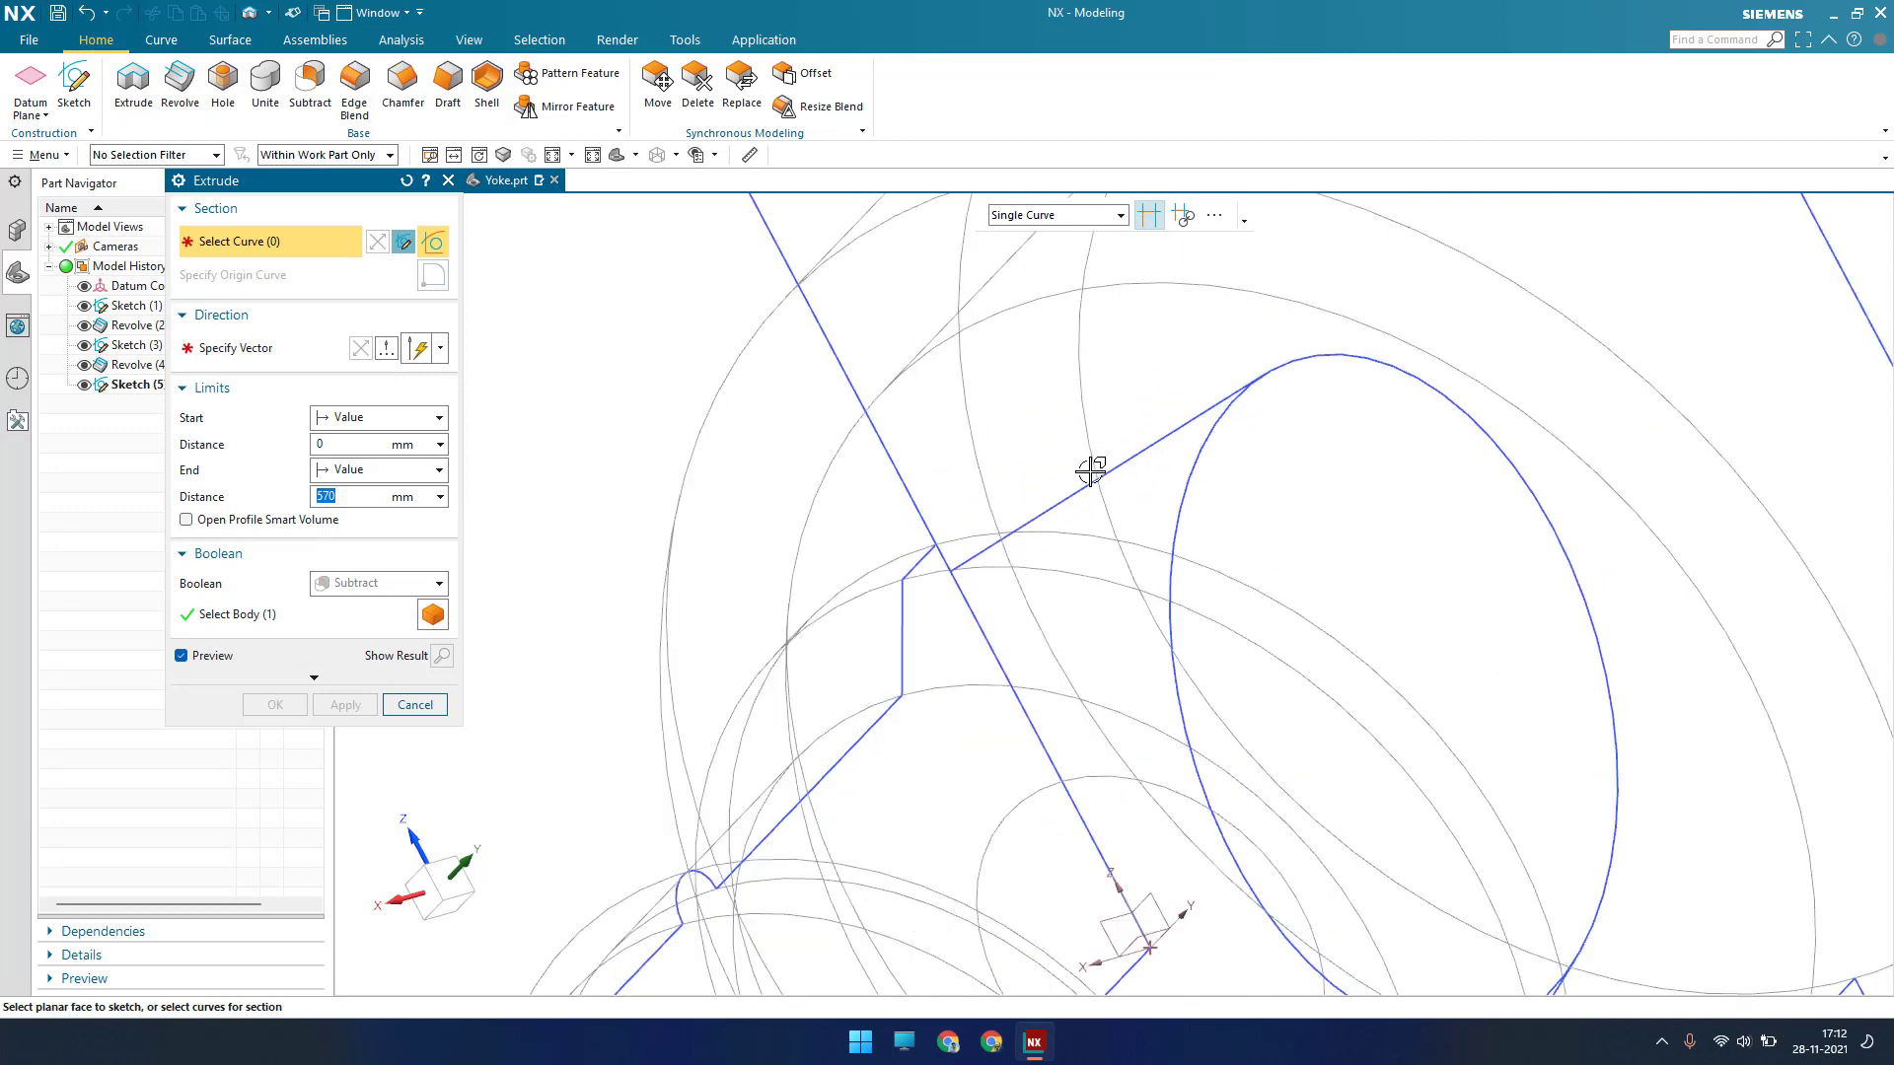
pyautogui.doubleClick(1091, 473)
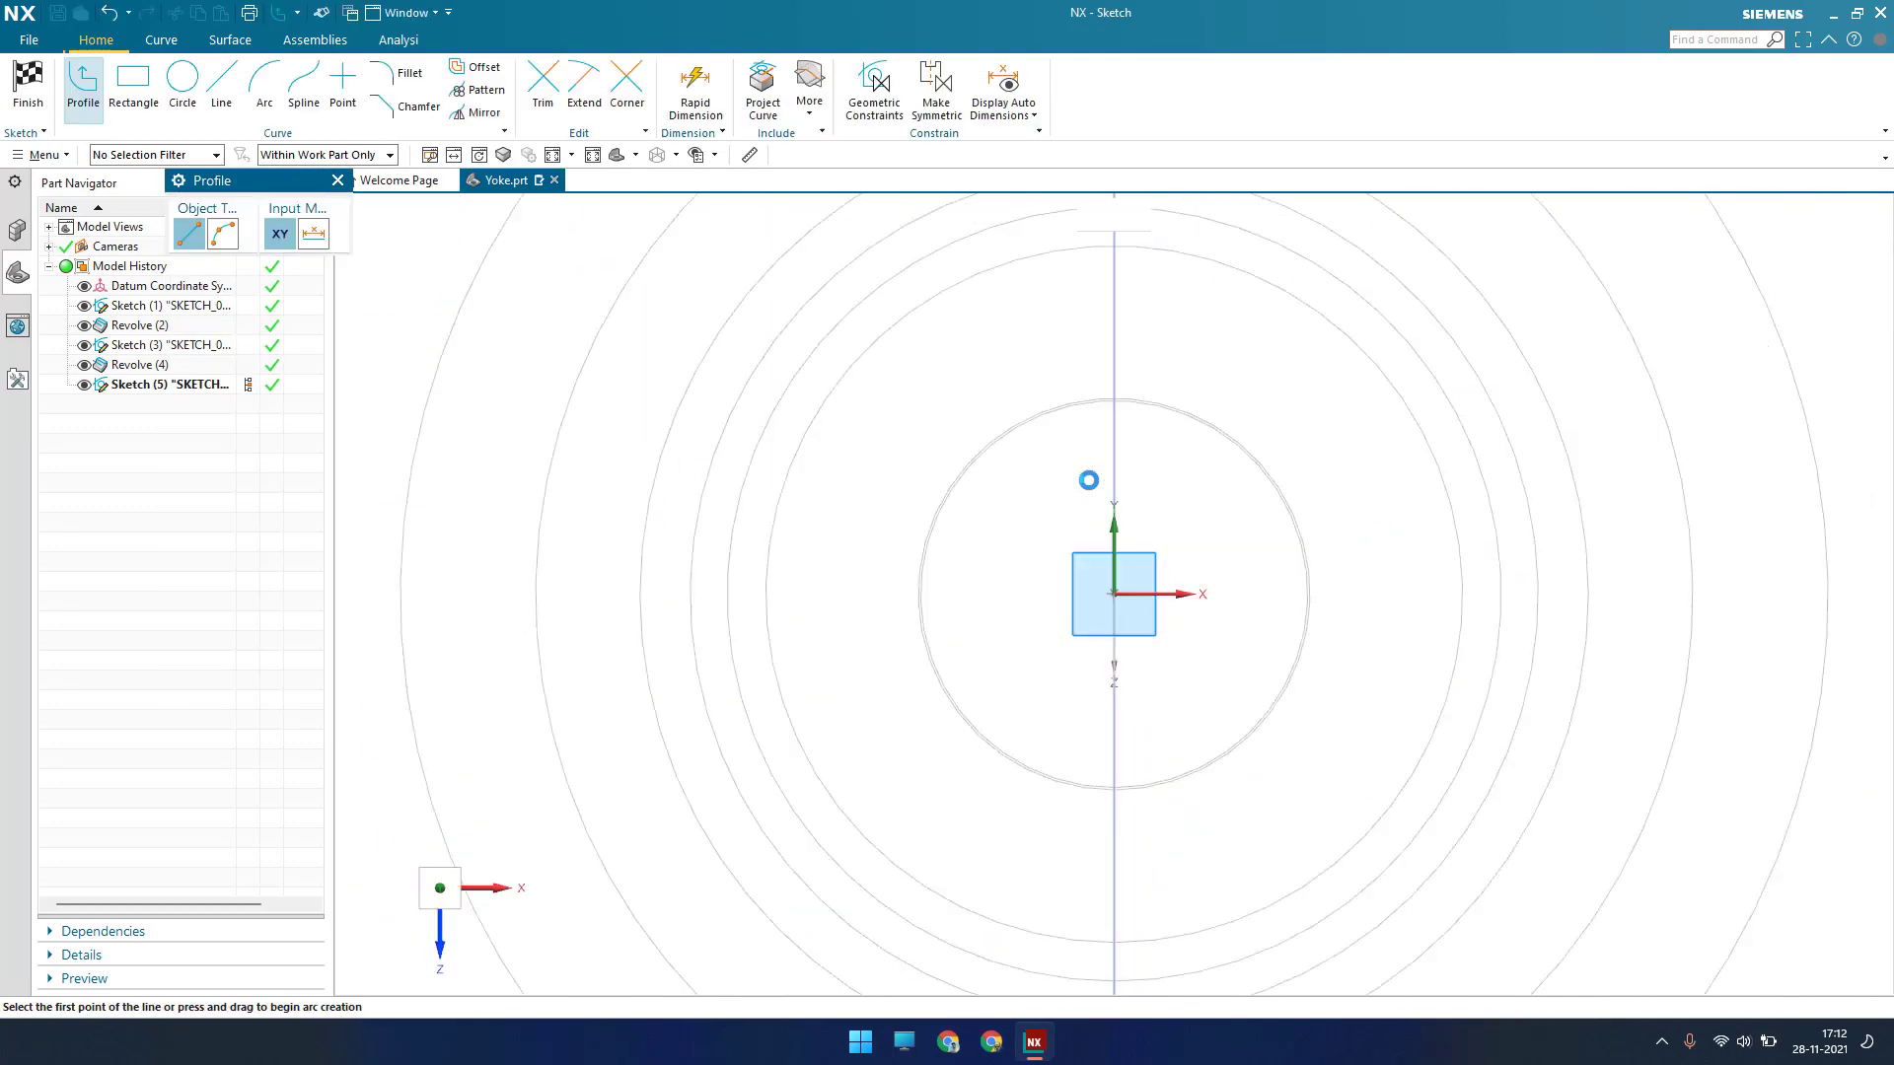
pyautogui.click(29, 89)
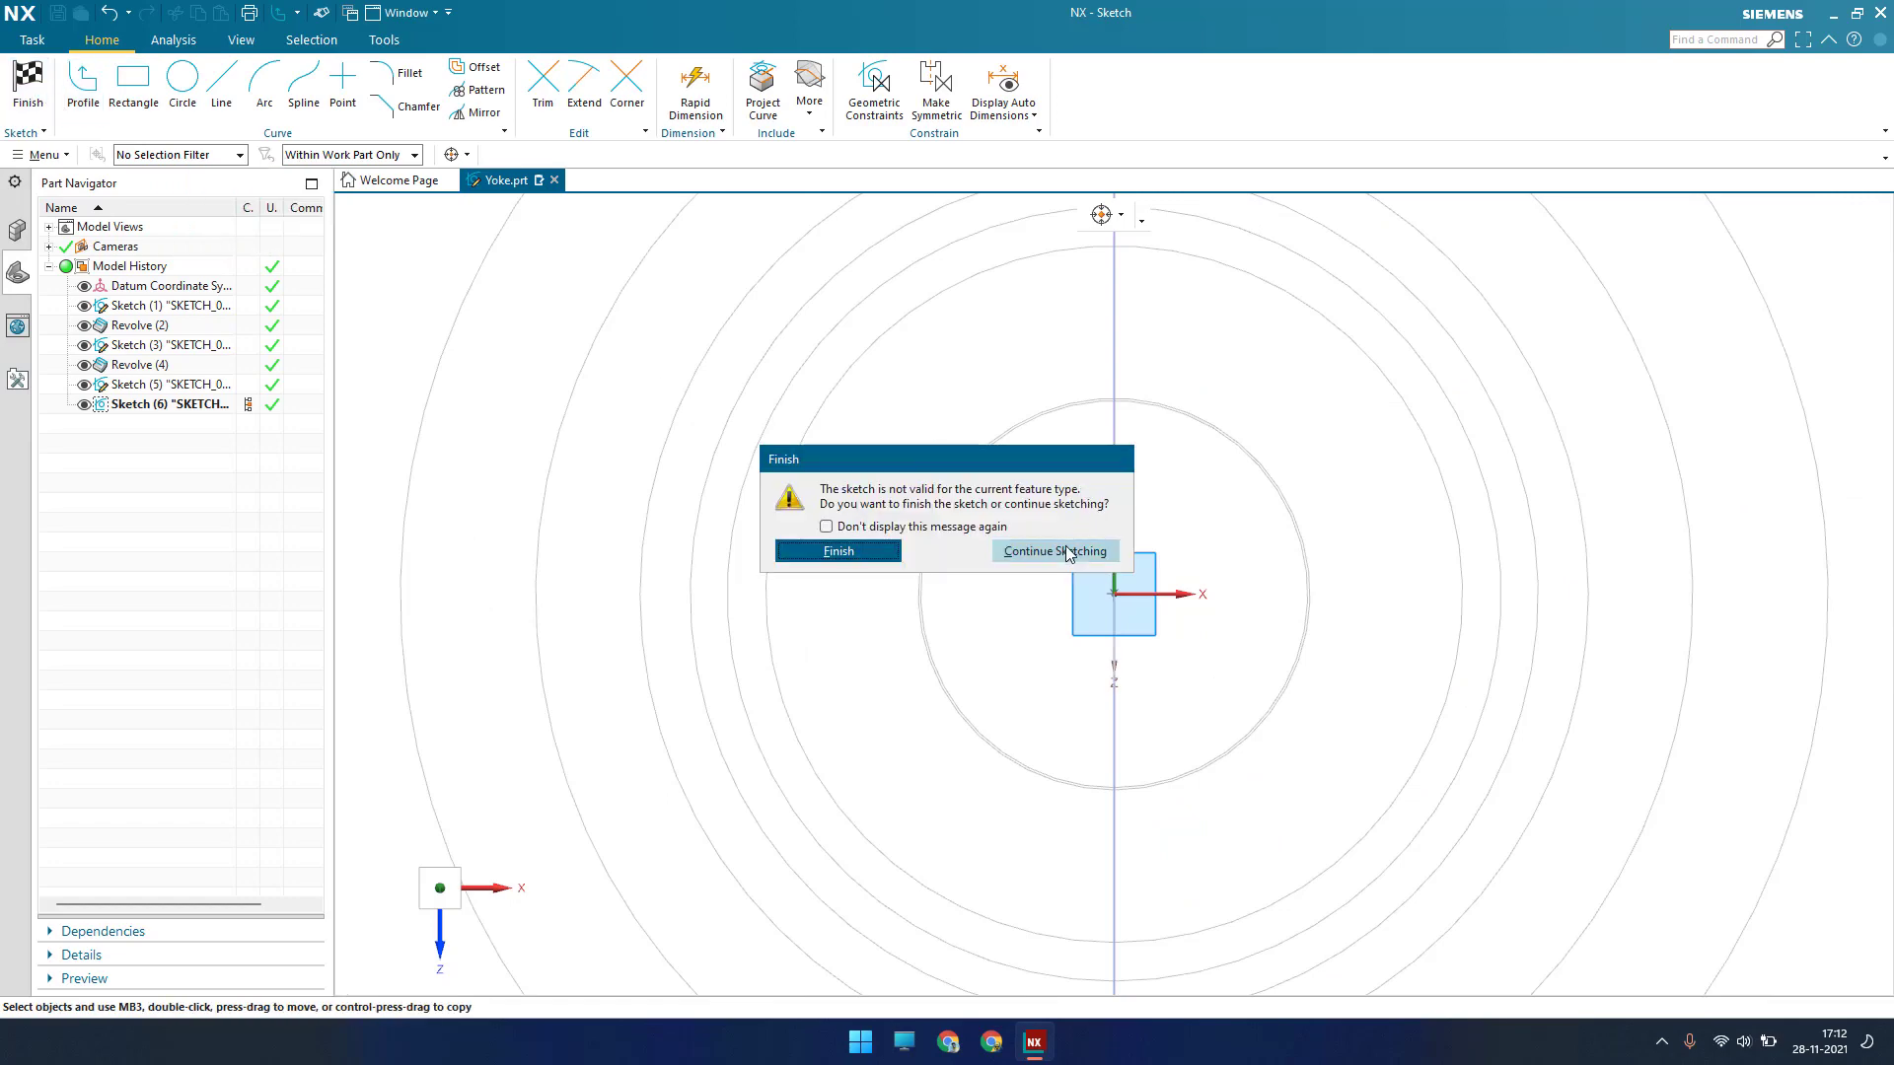
pyautogui.click(1069, 554)
pyautogui.click(30, 82)
pyautogui.press('Return')
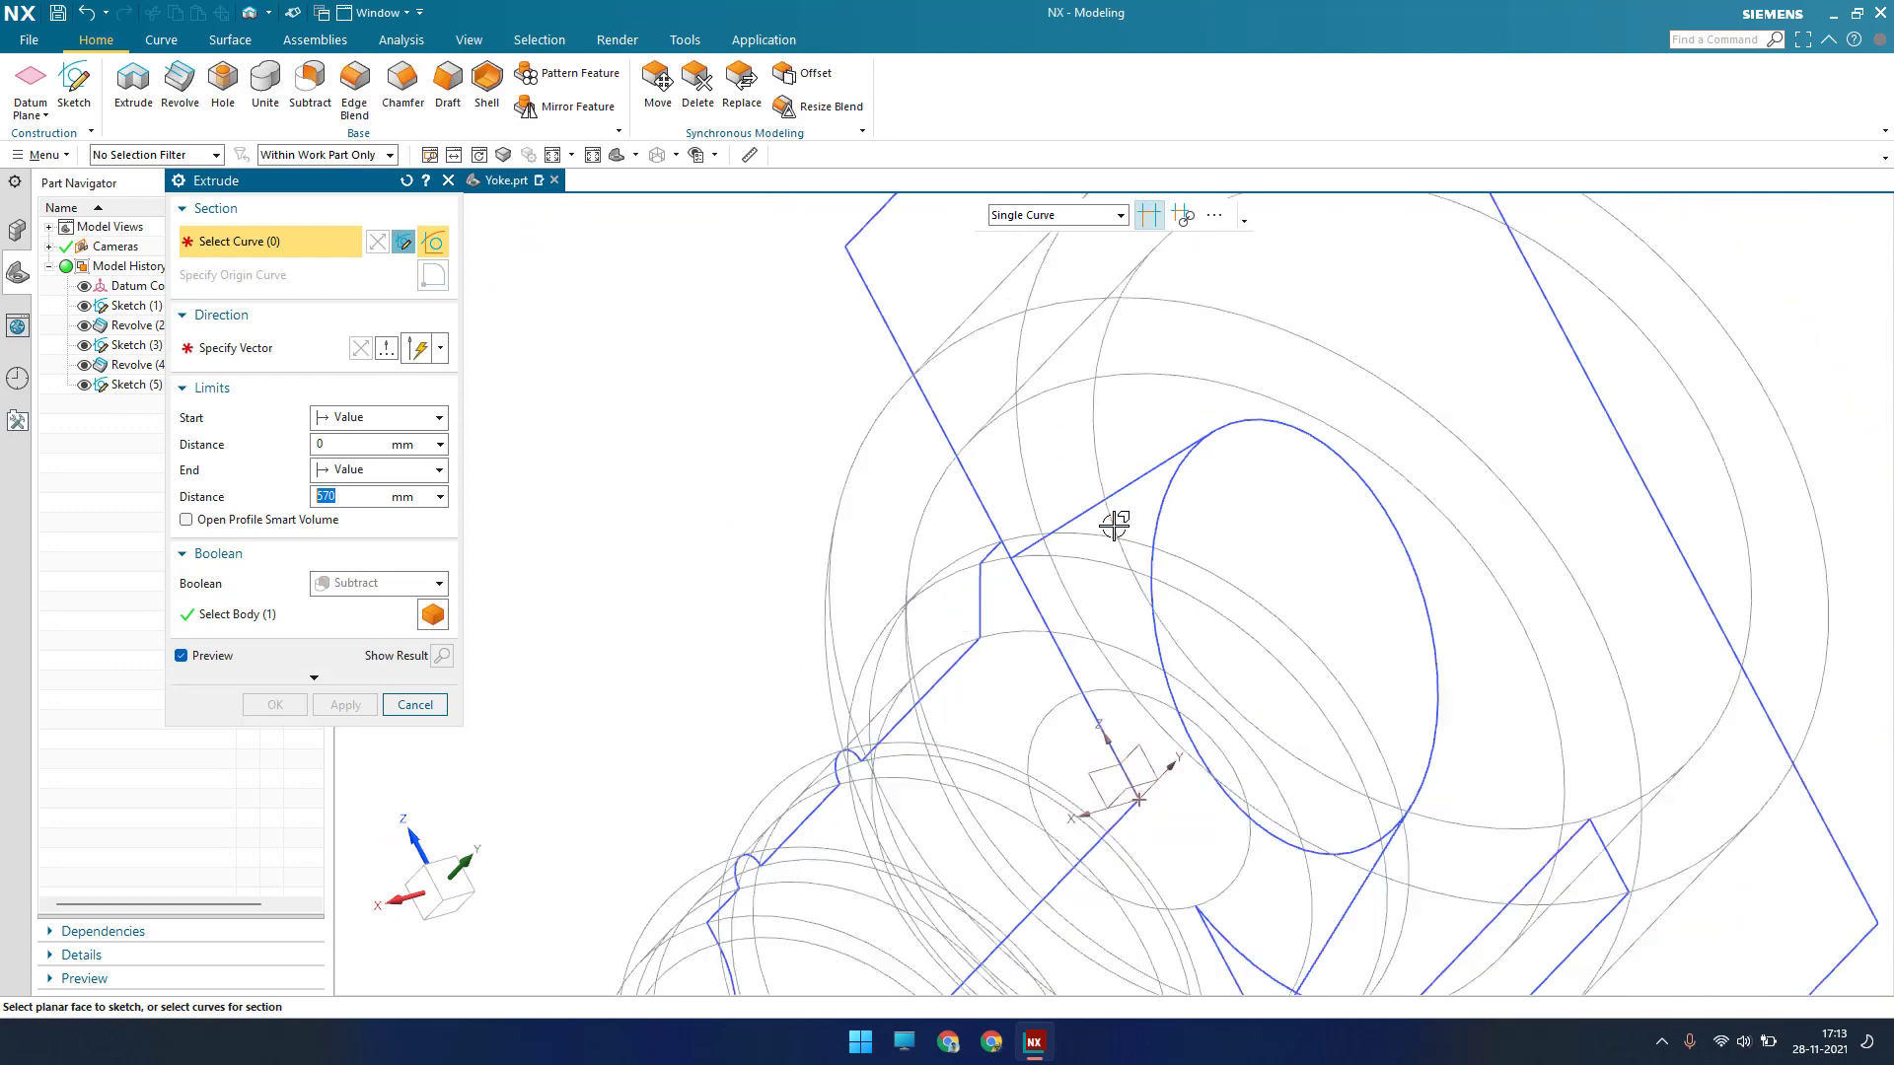
# Select the upper slanted line, the circle's outer arc and the lower slanted line as section curves for the extrusion
pyautogui.click(1137, 483)
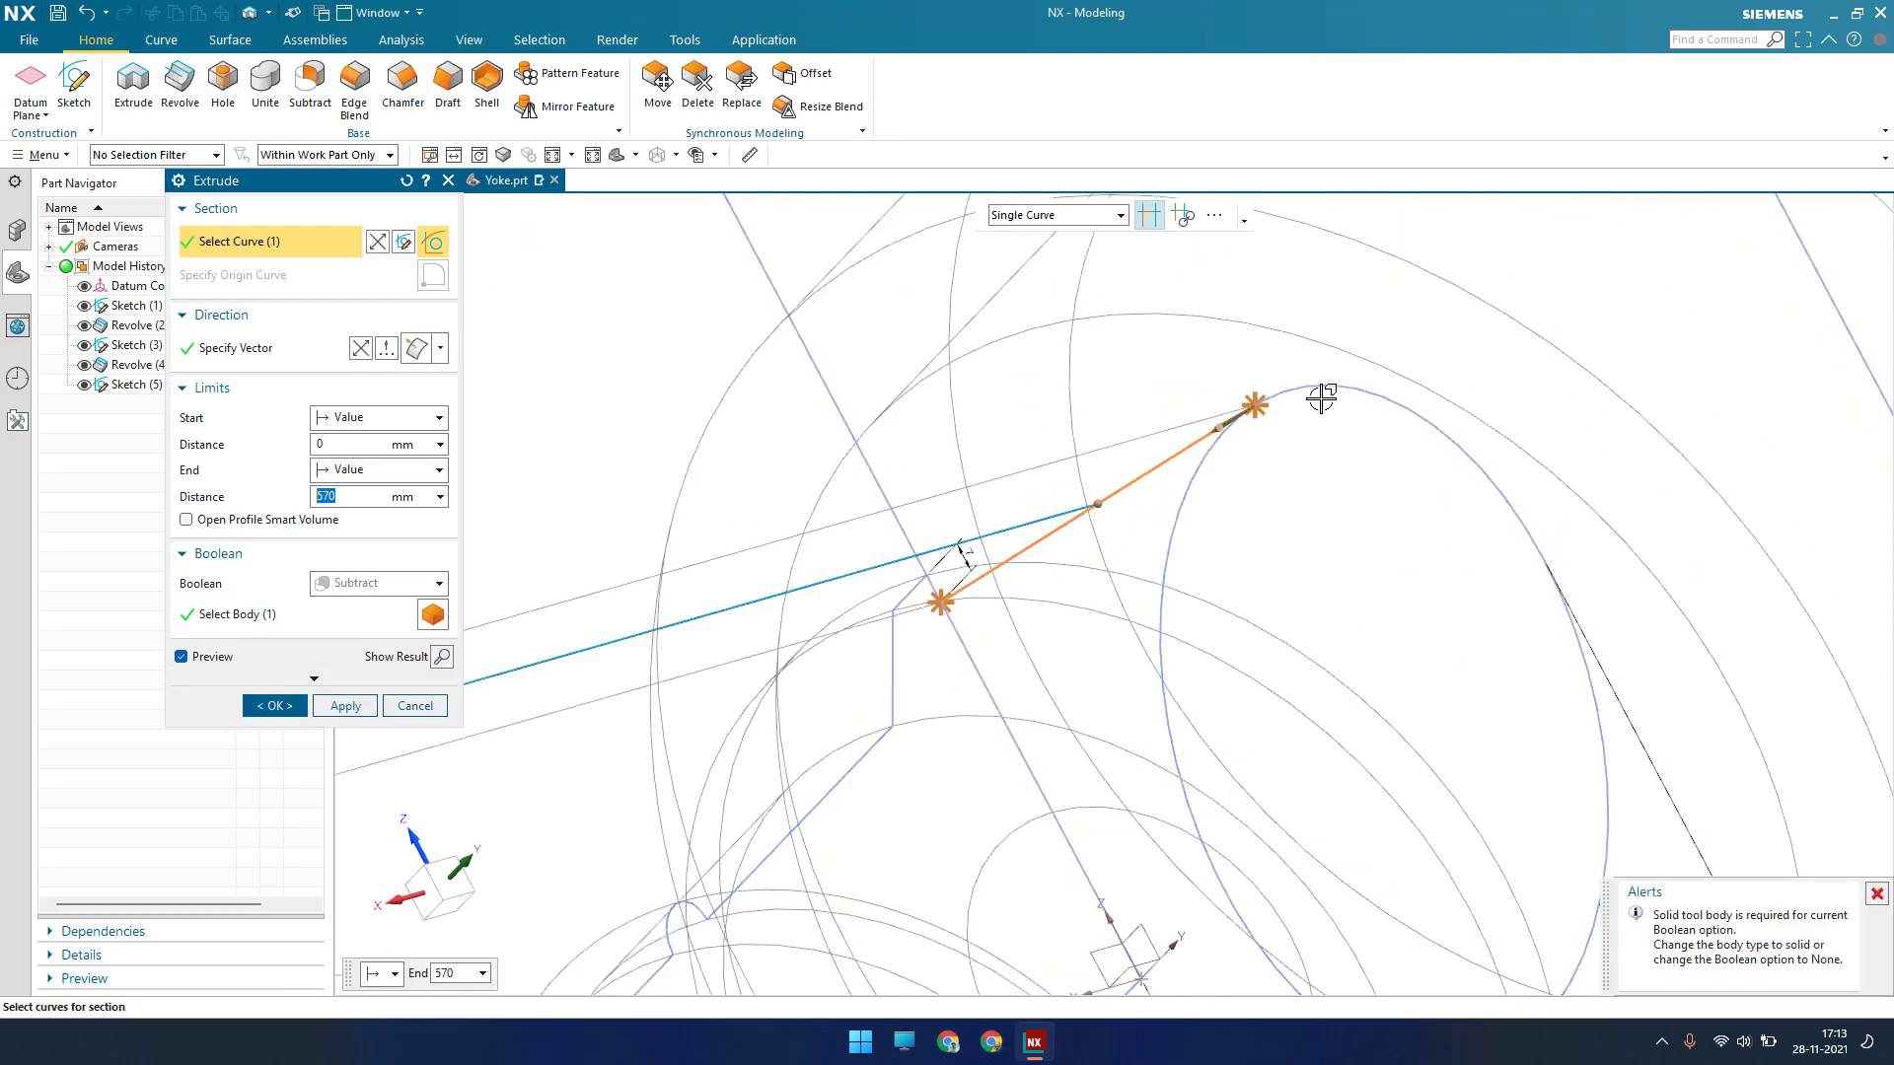
pyautogui.click(1315, 439)
pyautogui.scroll(-4, 1397, 646)
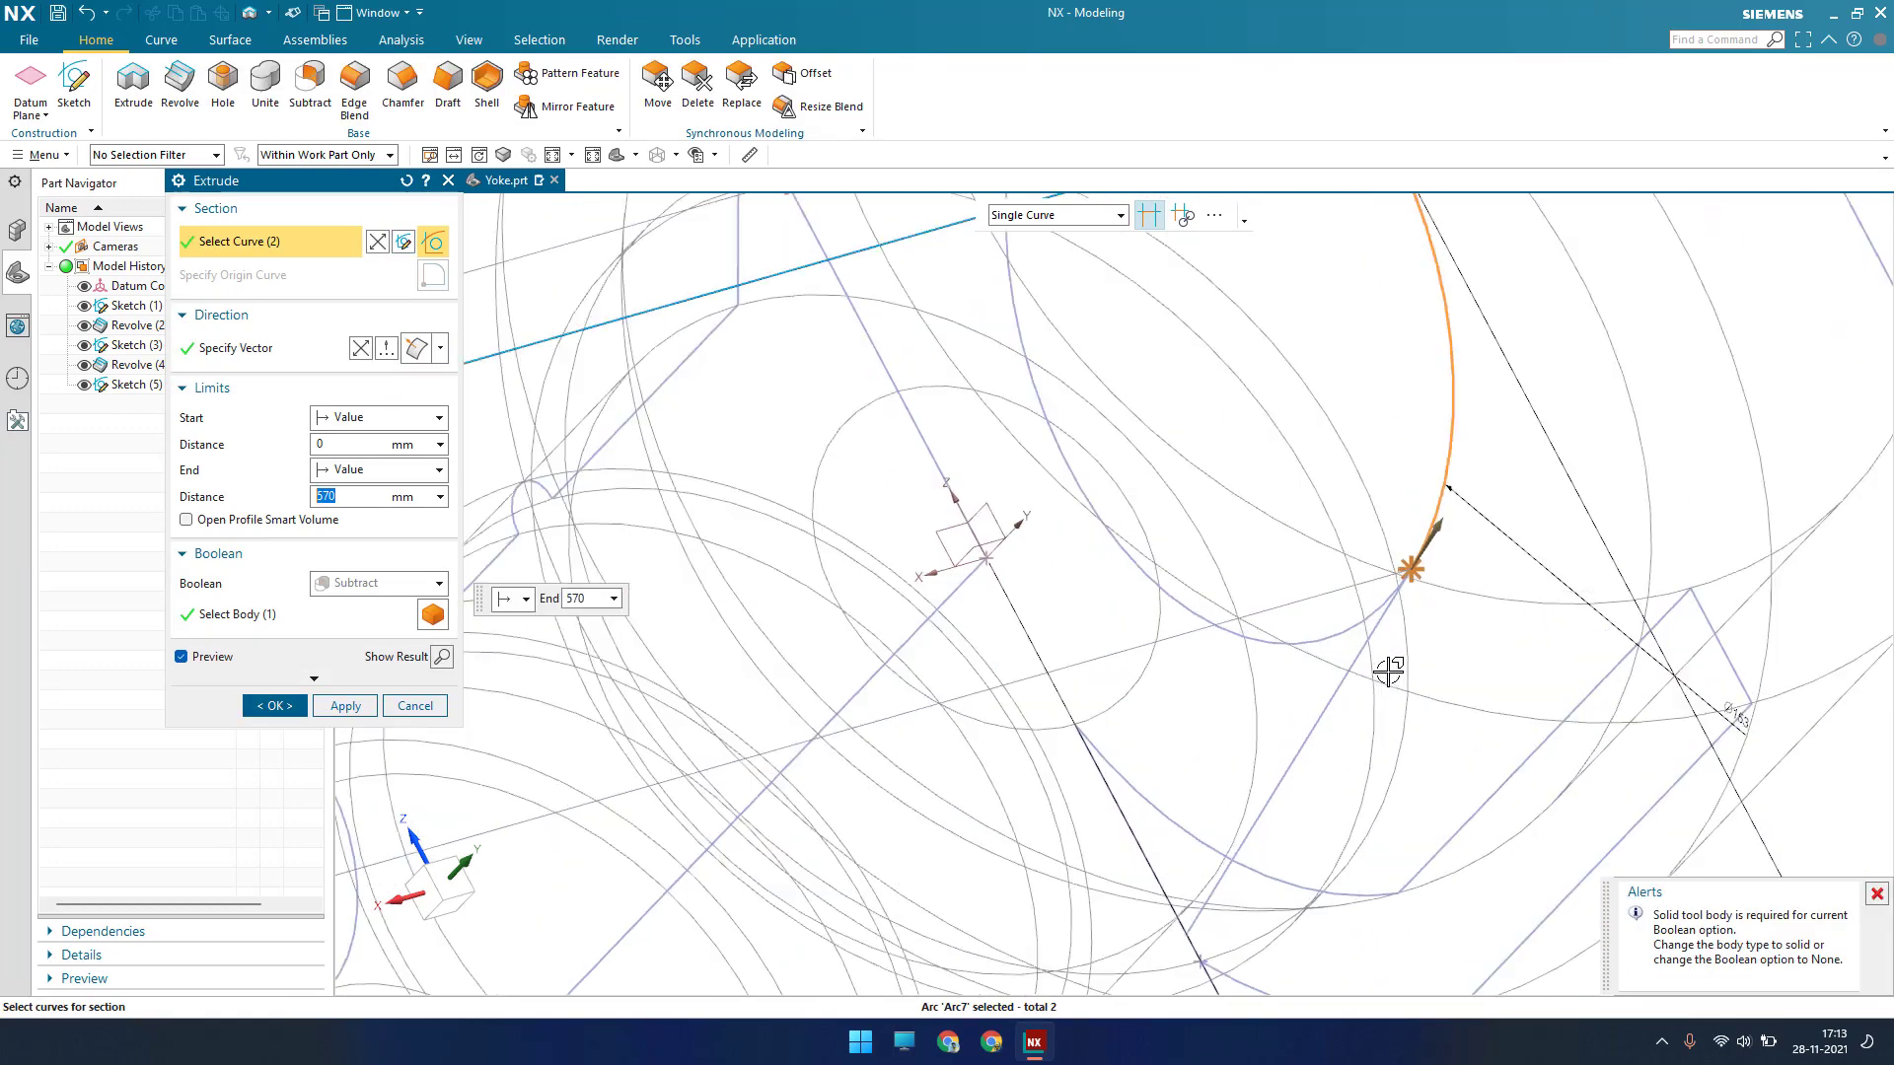
pyautogui.click(1357, 642)
pyautogui.scroll(3, 1365, 605)
pyautogui.scroll(-4, 1344, 698)
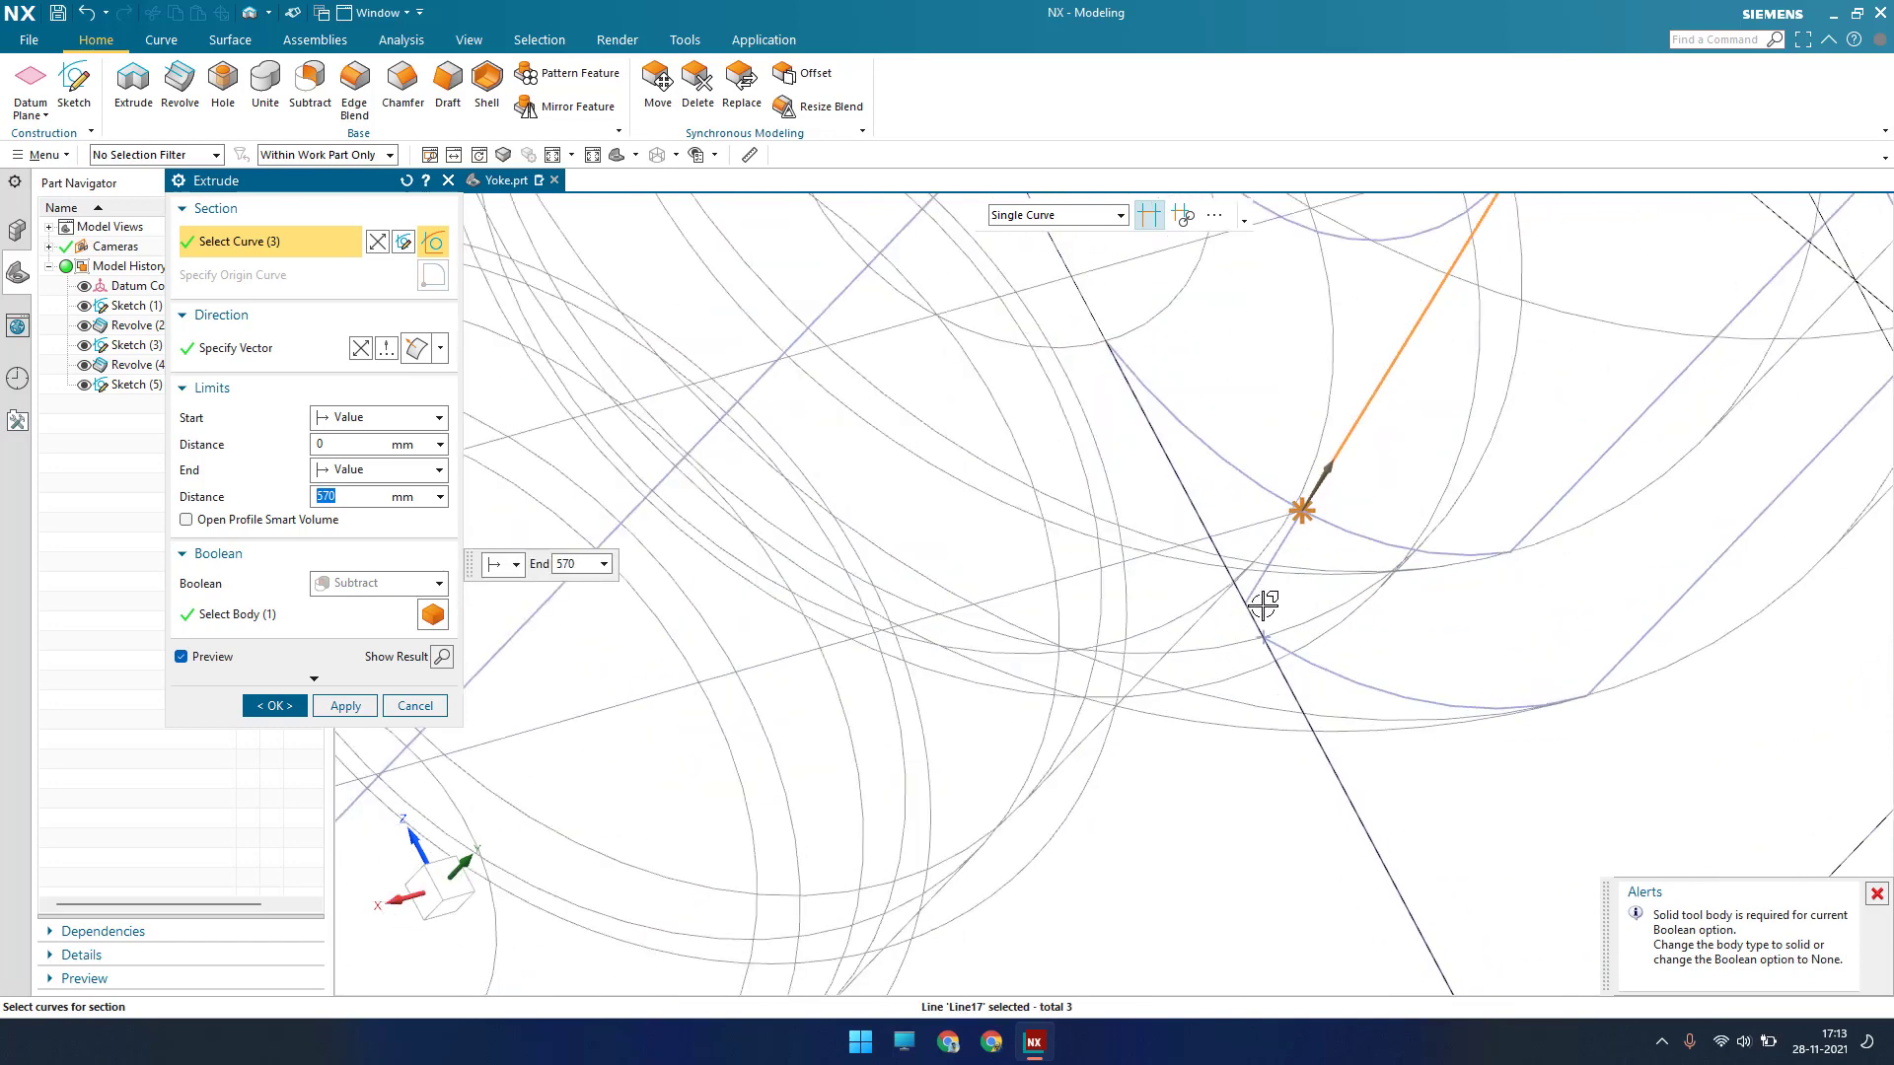
# Add the five straight frame lines around the cup to the extrude section to close it
pyautogui.click(1280, 672)
pyautogui.scroll(4, 1285, 682)
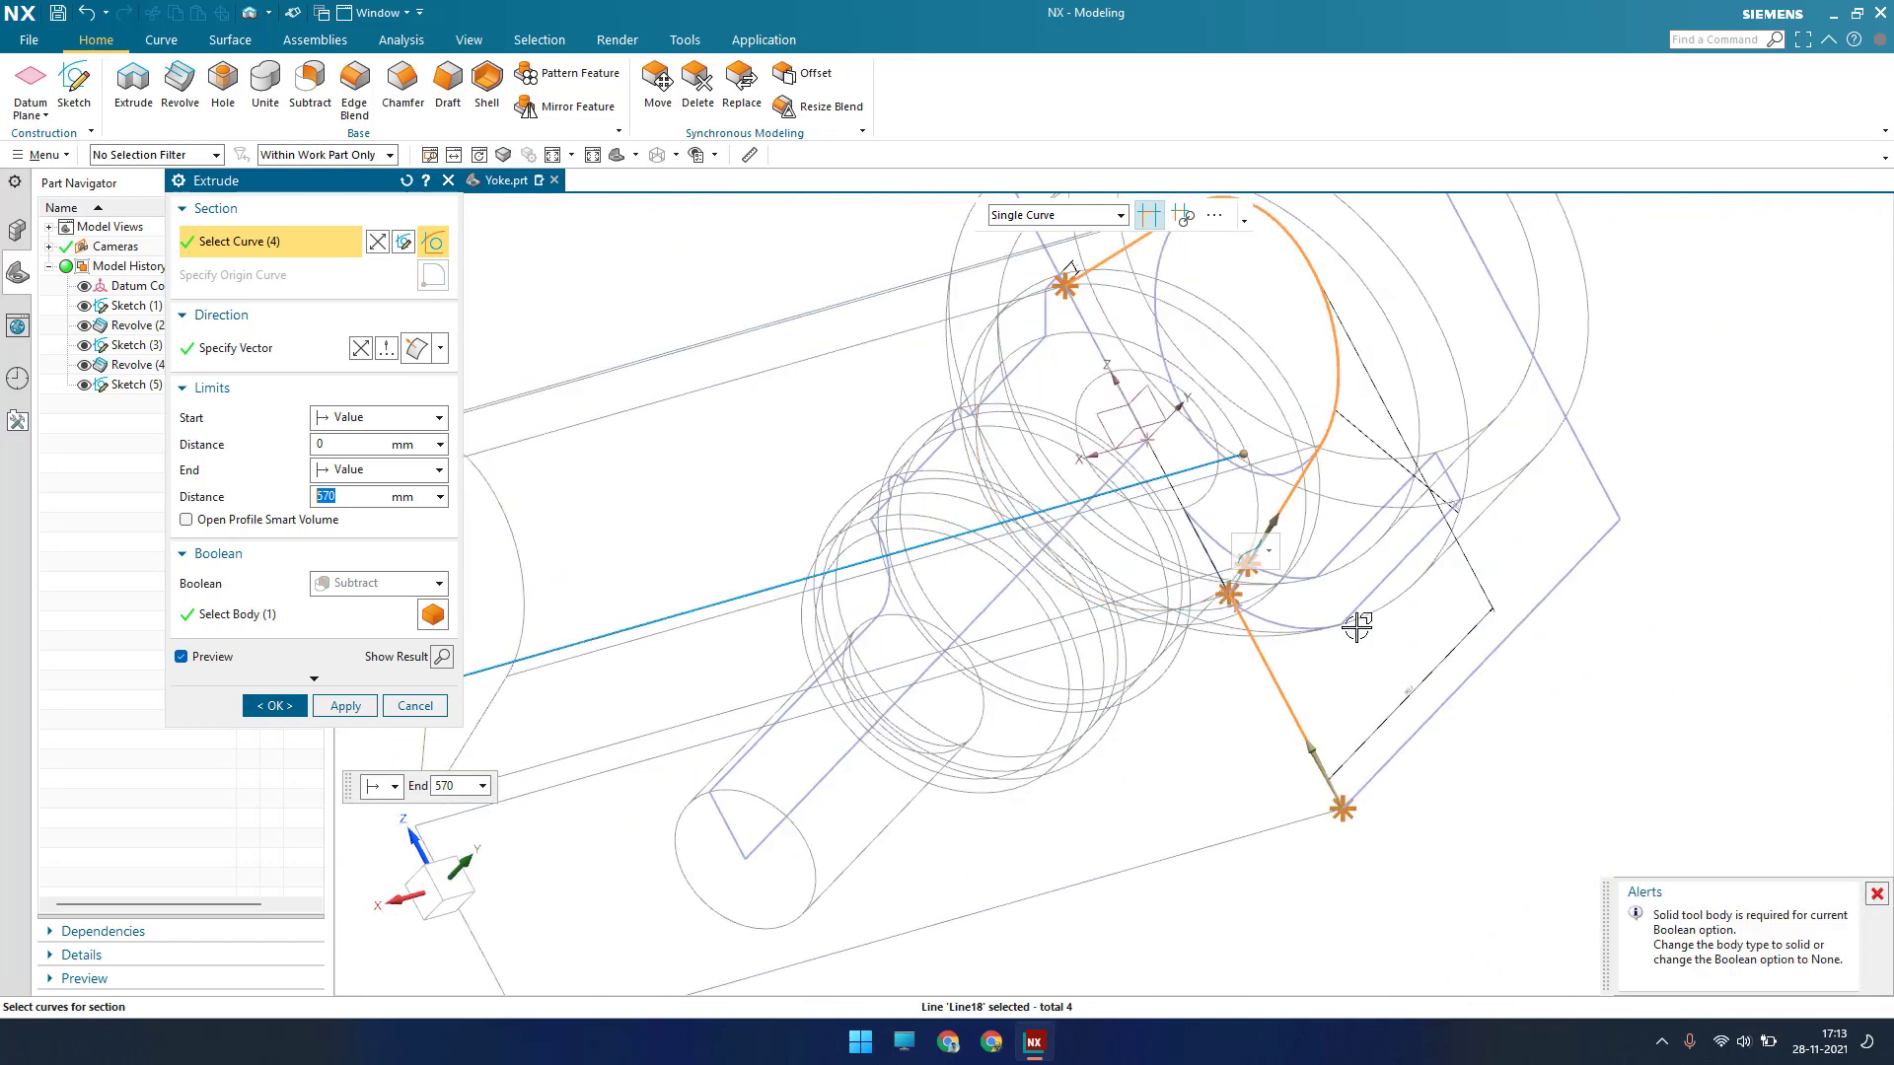
pyautogui.click(1595, 498)
pyautogui.click(1600, 488)
pyautogui.scroll(3, 1600, 488)
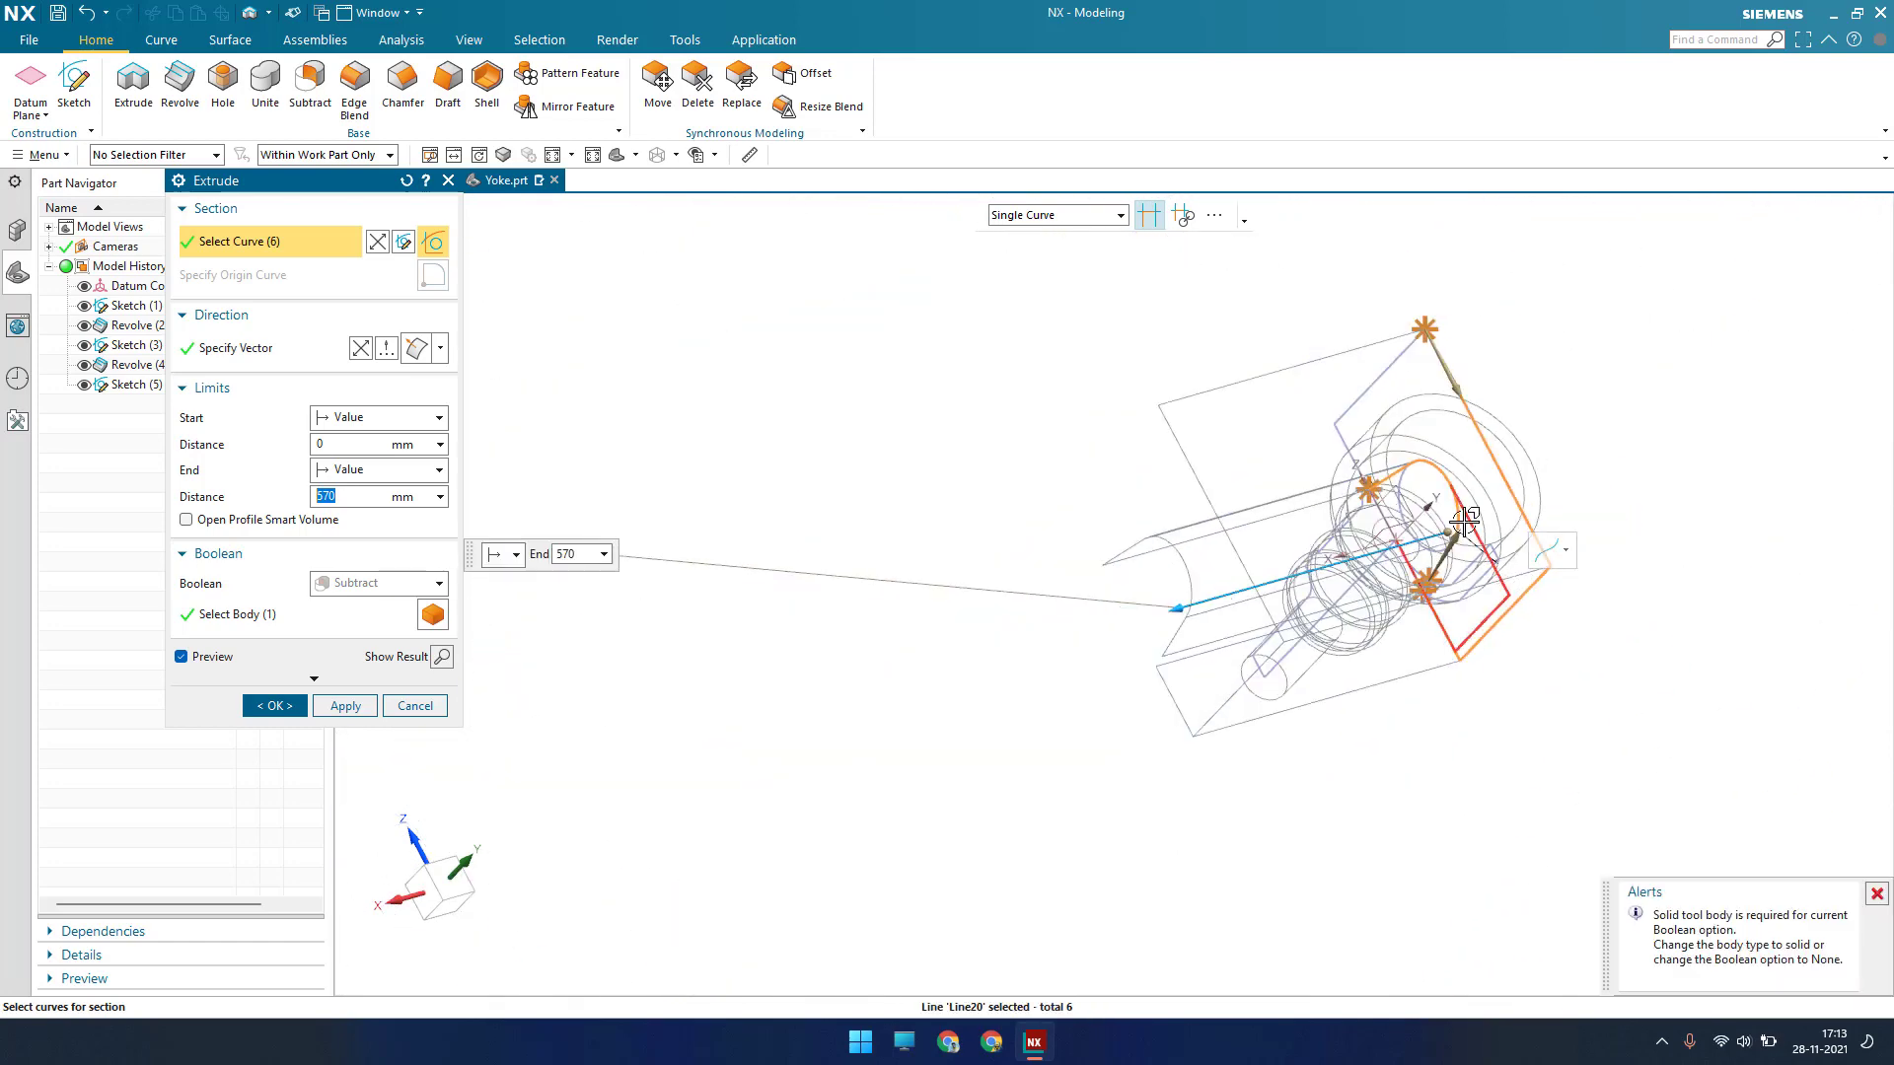
pyautogui.scroll(-3, 1395, 338)
pyautogui.click(1395, 365)
pyautogui.scroll(-4, 1263, 588)
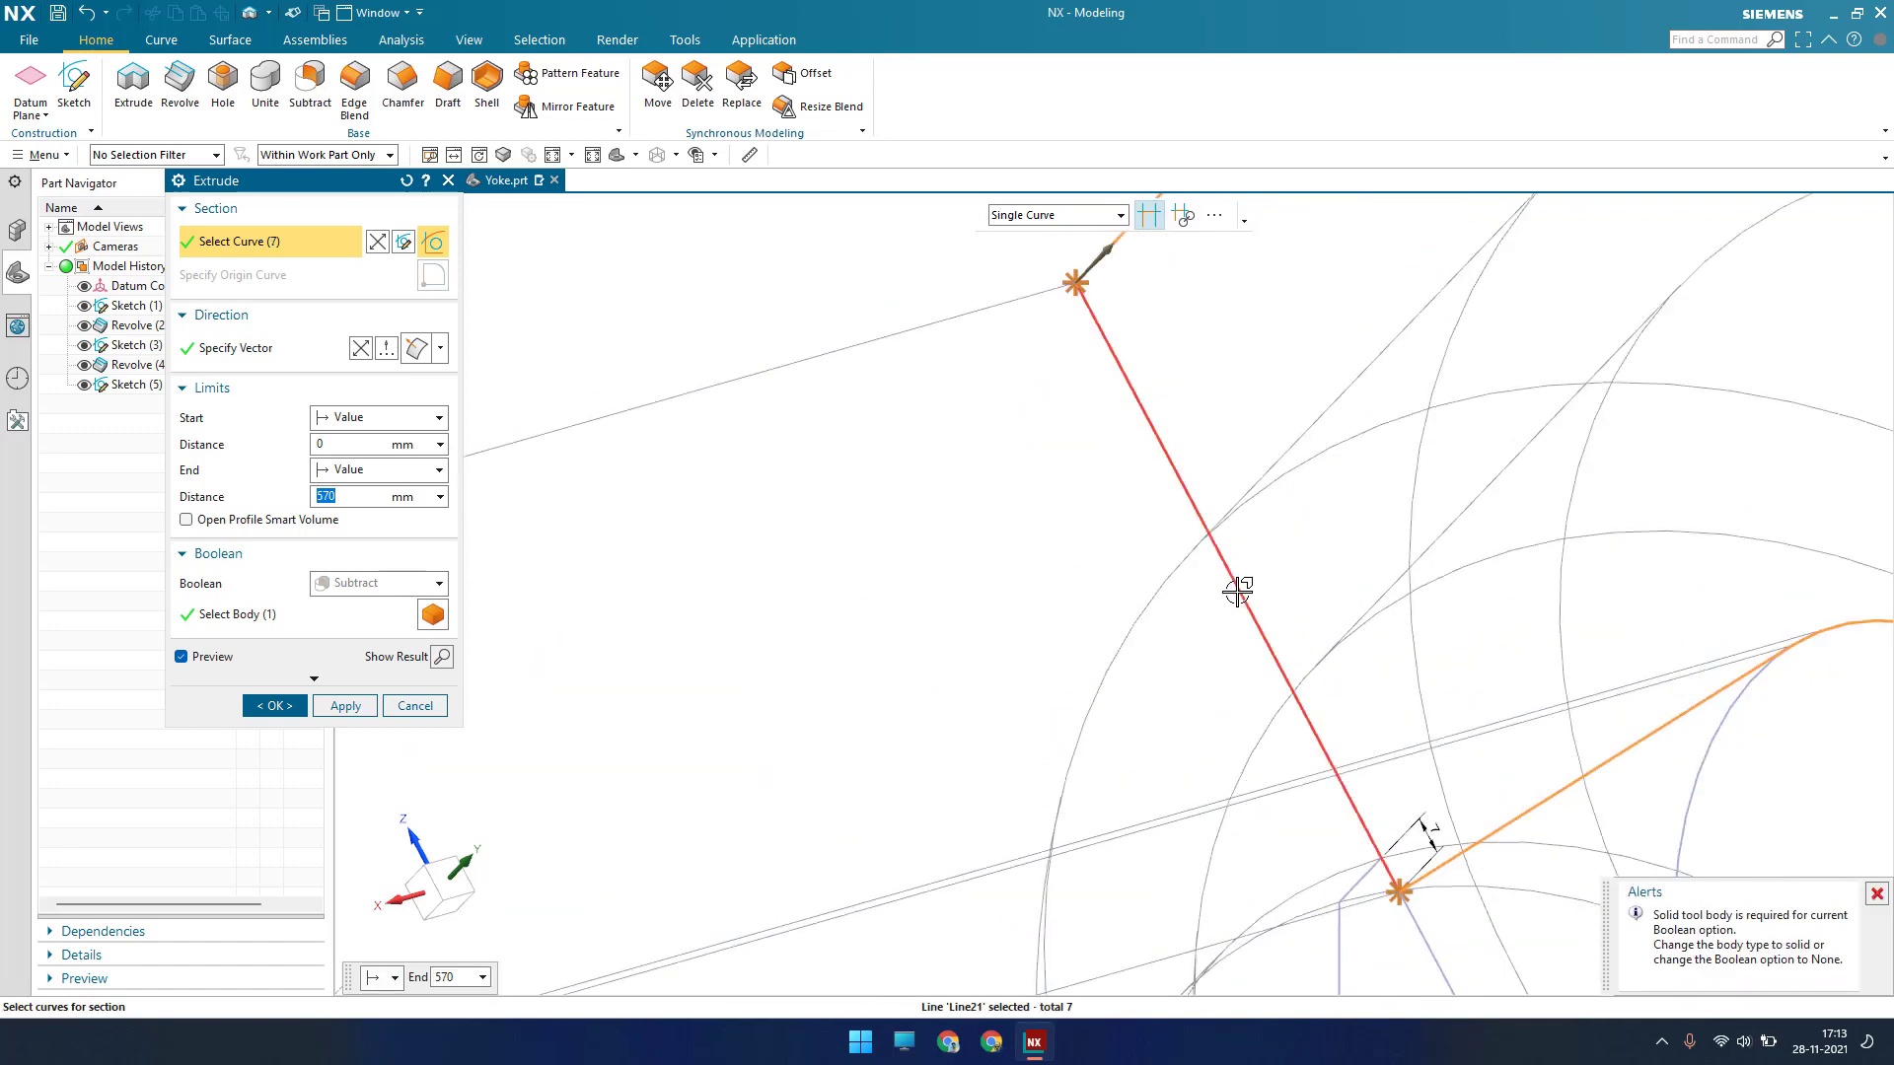
pyautogui.click(1268, 642)
pyautogui.scroll(-4, 1300, 516)
pyautogui.scroll(3, 1283, 451)
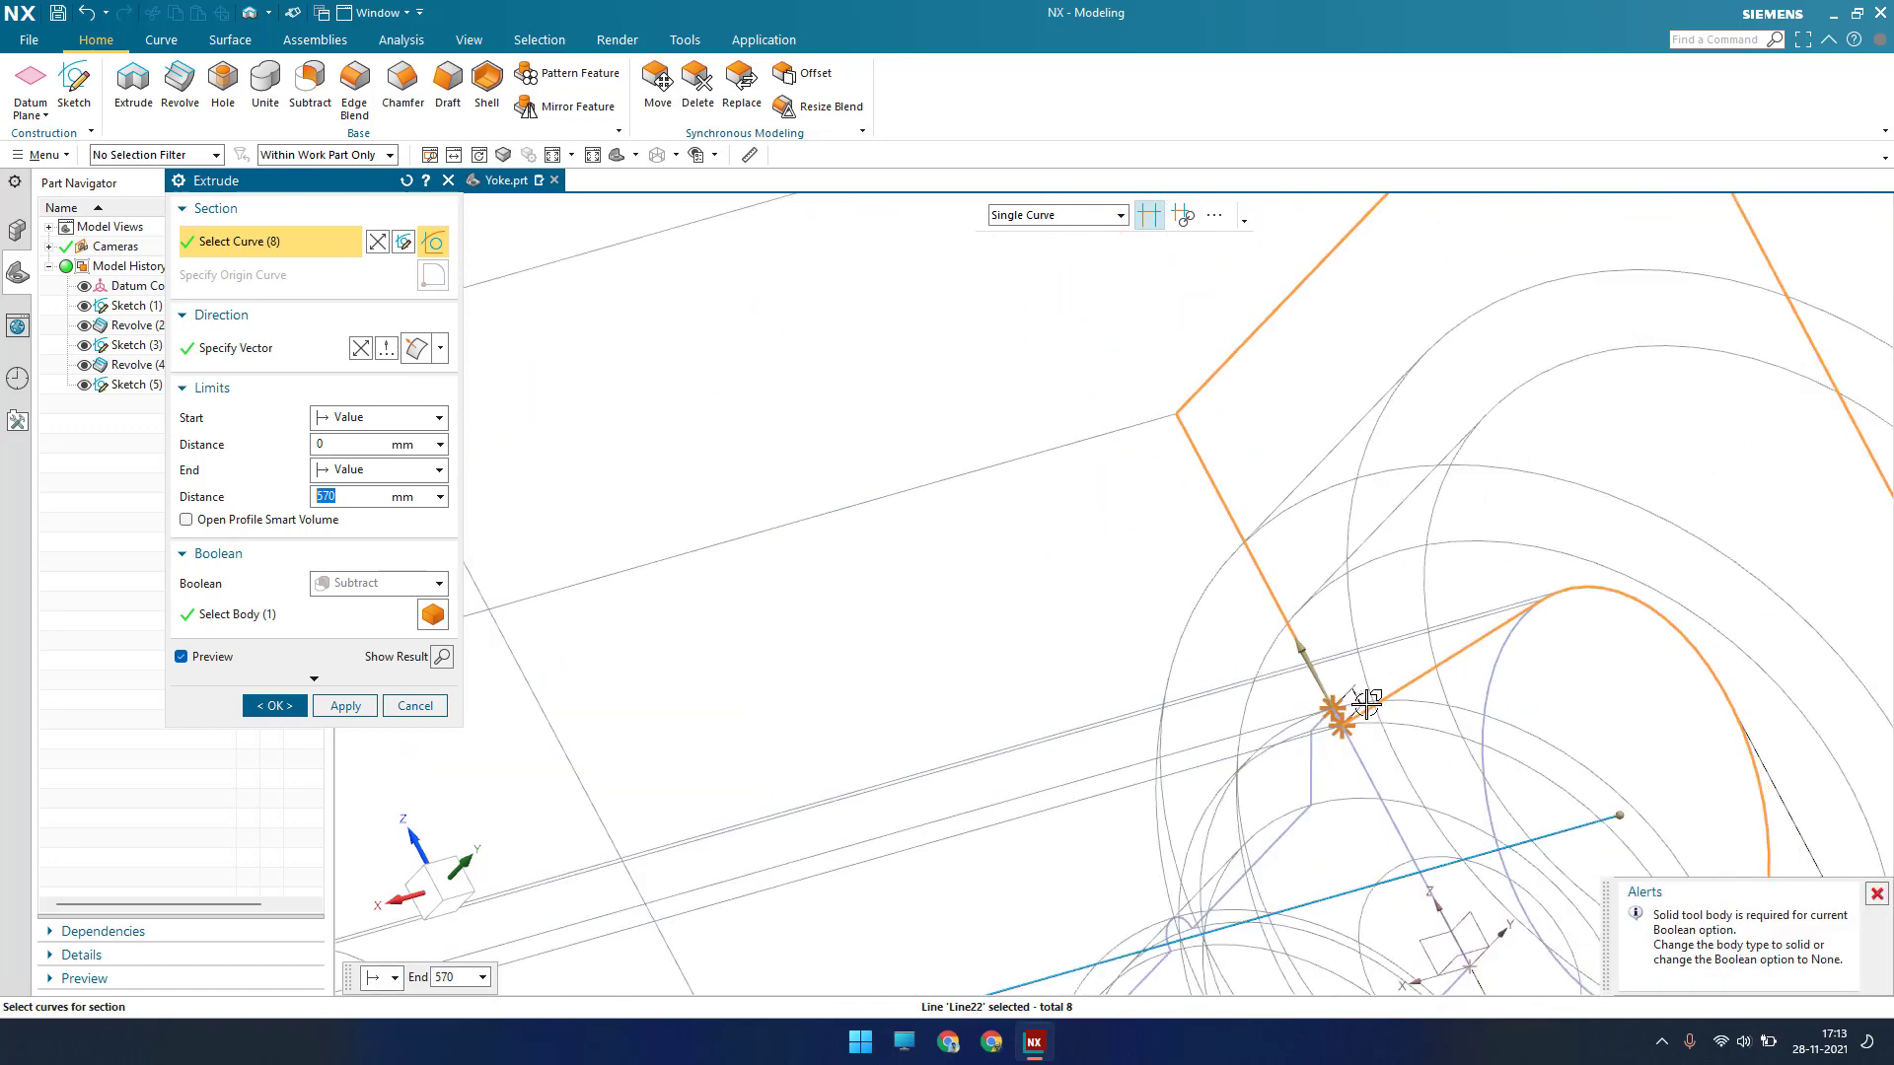
pyautogui.scroll(-3, 1363, 703)
pyautogui.scroll(5, 1263, 609)
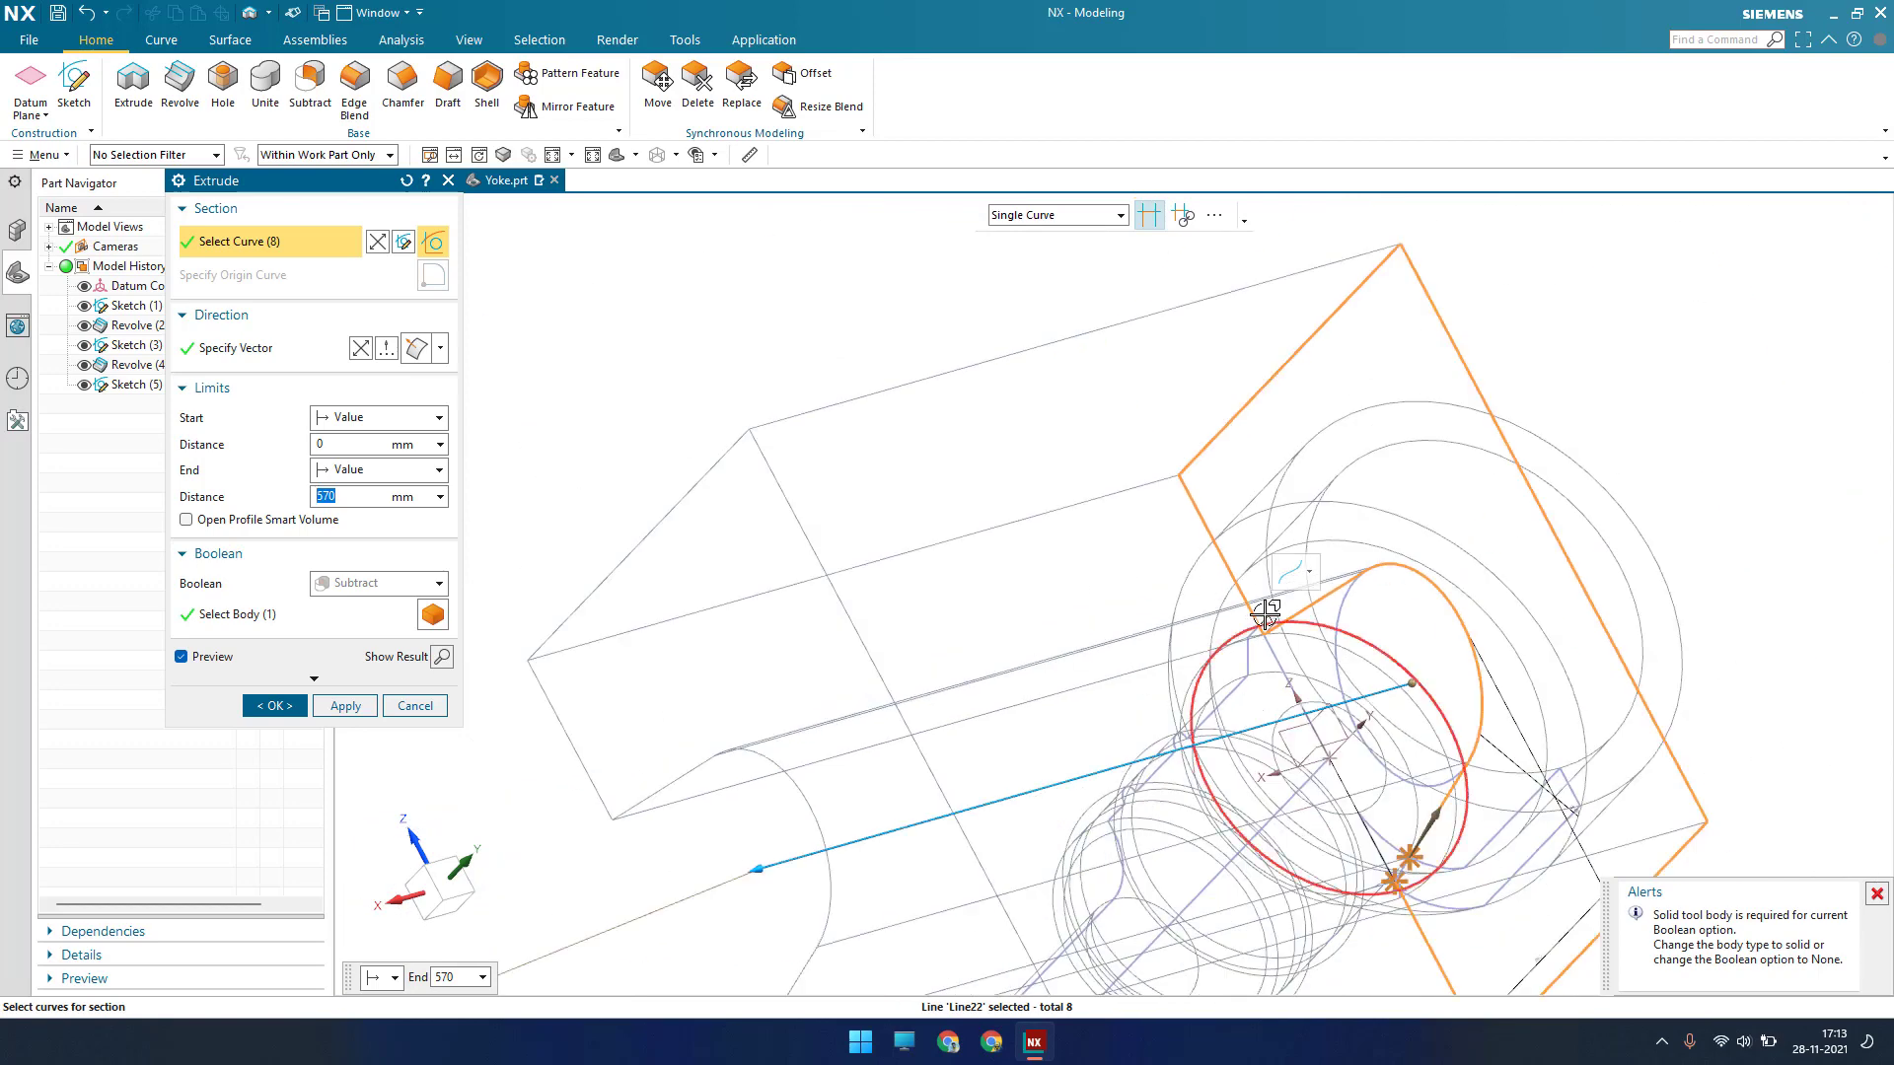
# Extrude the section with a symmetric value of 570 mm, subtracting it from the body to shape the fork arms
pyautogui.click(353, 431)
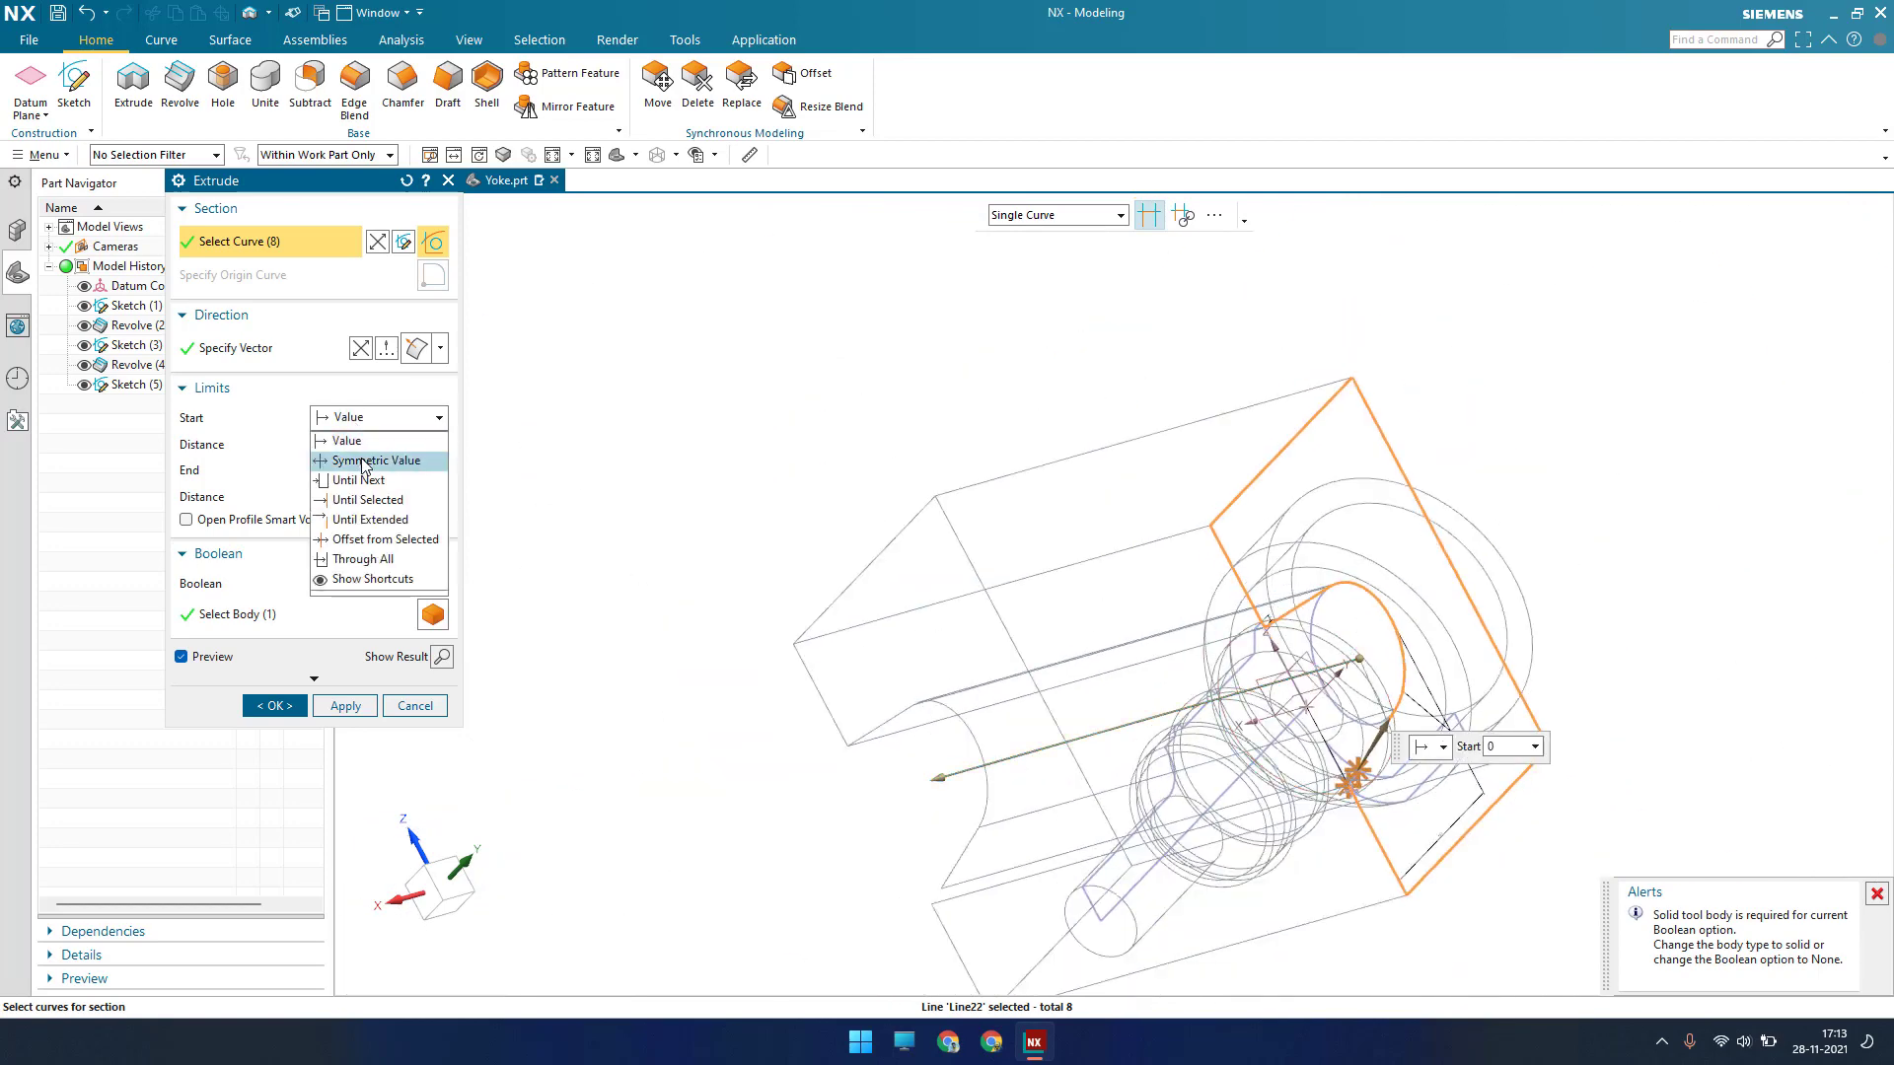
pyautogui.click(365, 452)
pyautogui.moveTo(690, 506); pyautogui.dragTo(765, 456, button='middle')
pyautogui.scroll(-8, 1432, 735)
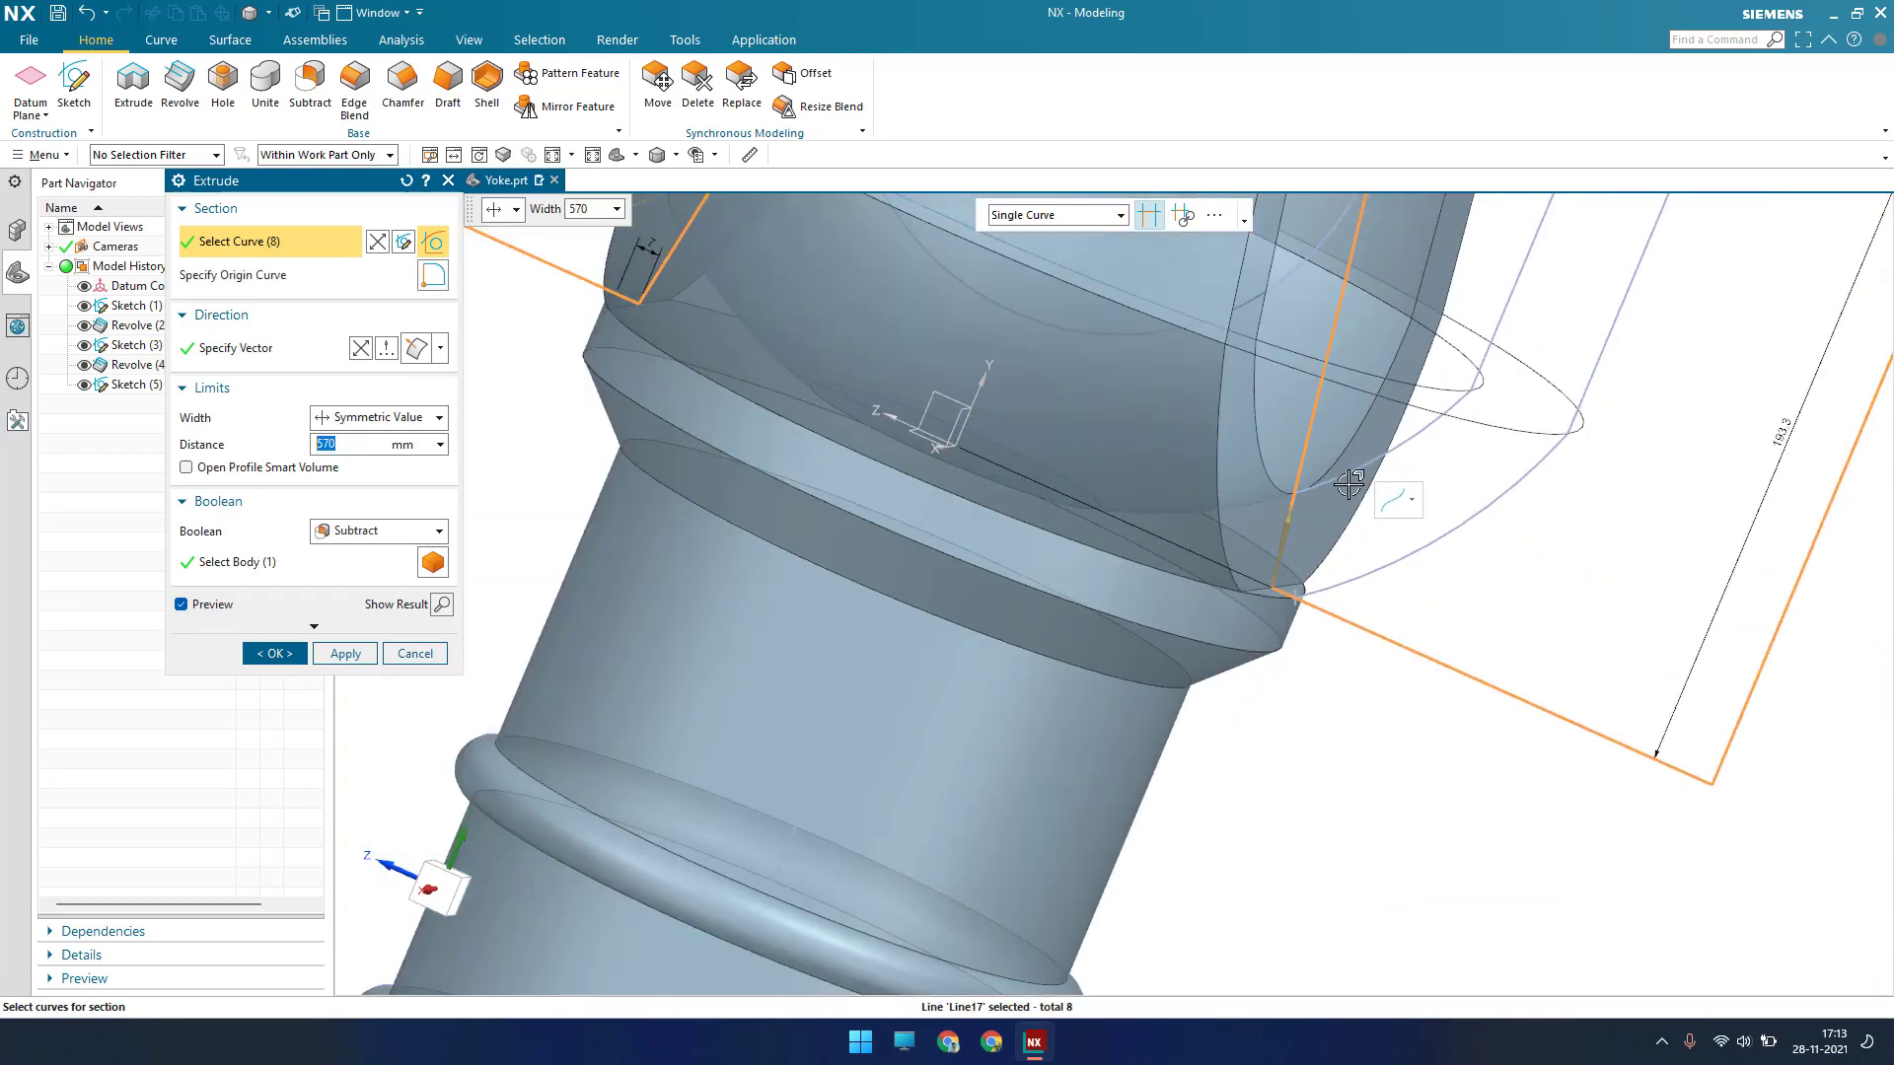
pyautogui.scroll(8, 1349, 483)
pyautogui.moveTo(1343, 489); pyautogui.dragTo(1273, 555, button='middle')
pyautogui.scroll(2, 1272, 554)
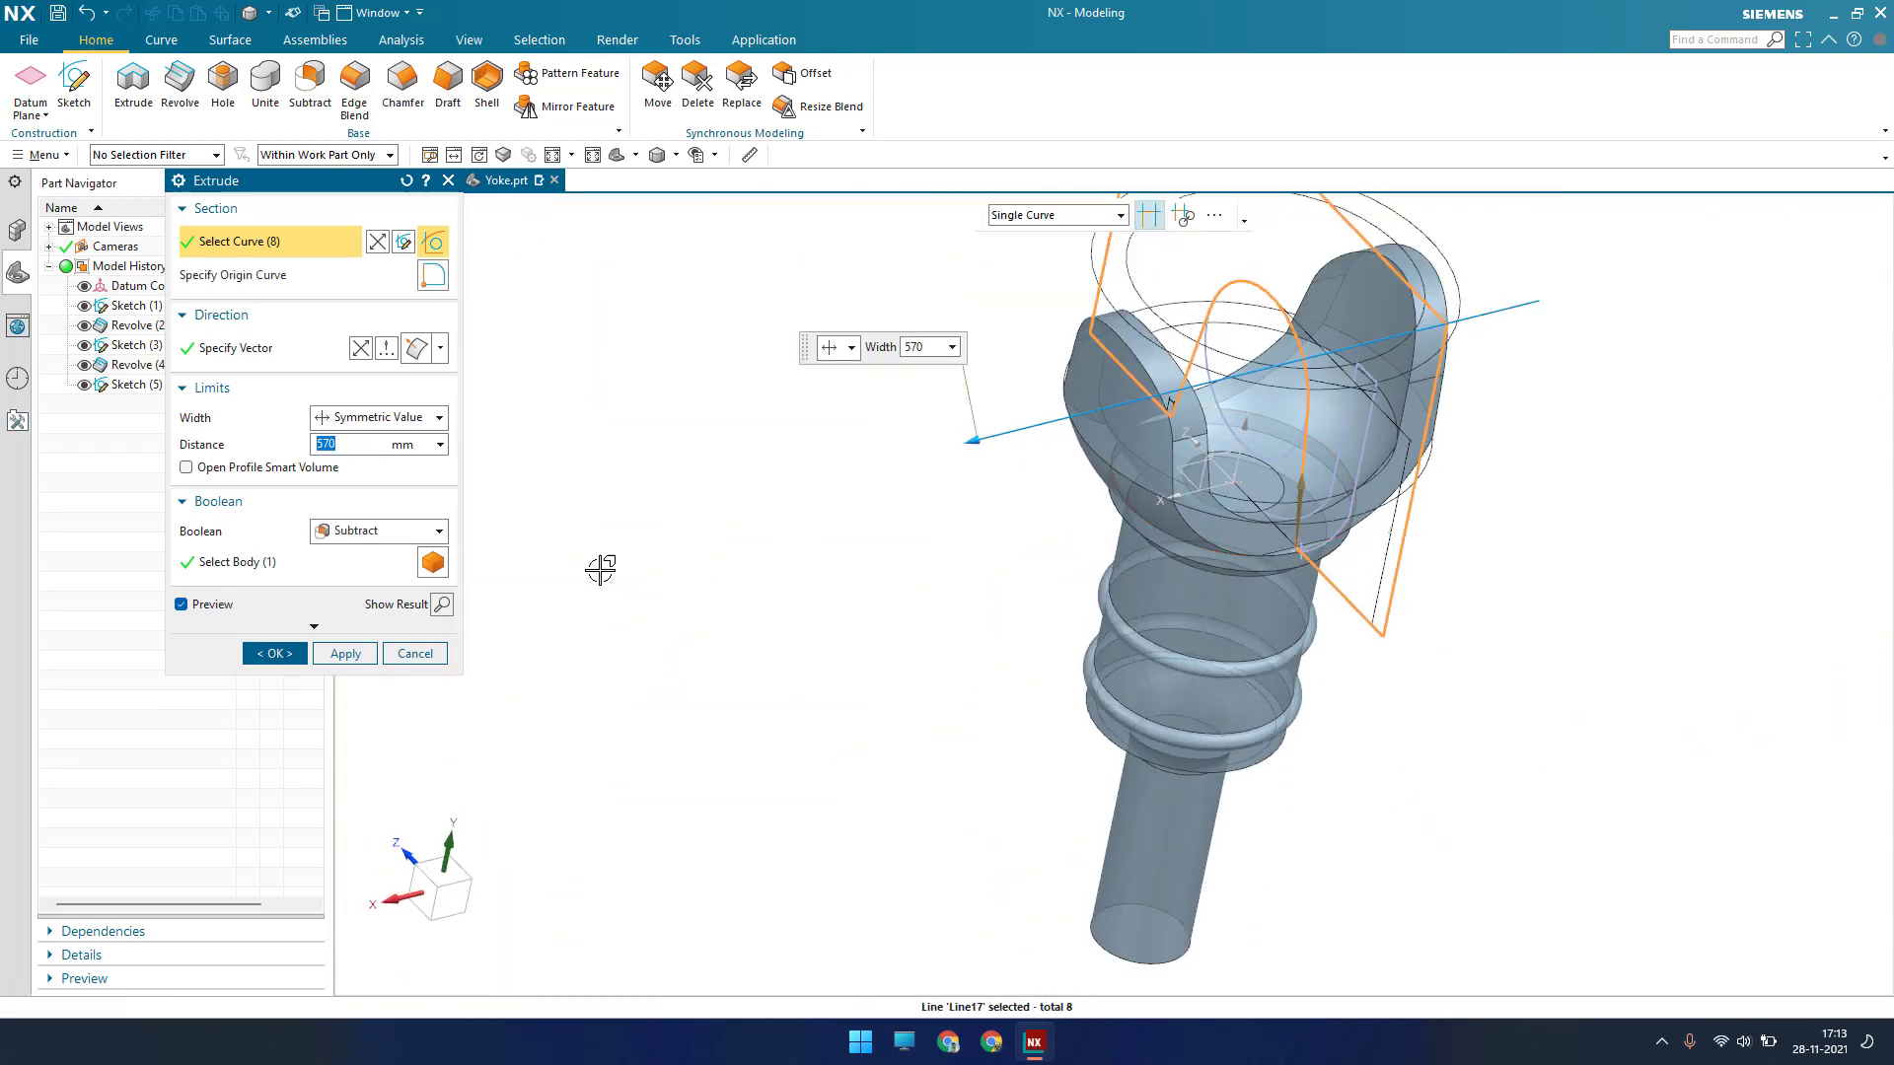
pyautogui.click(274, 653)
pyautogui.moveTo(997, 507); pyautogui.dragTo(680, 620, button='middle')
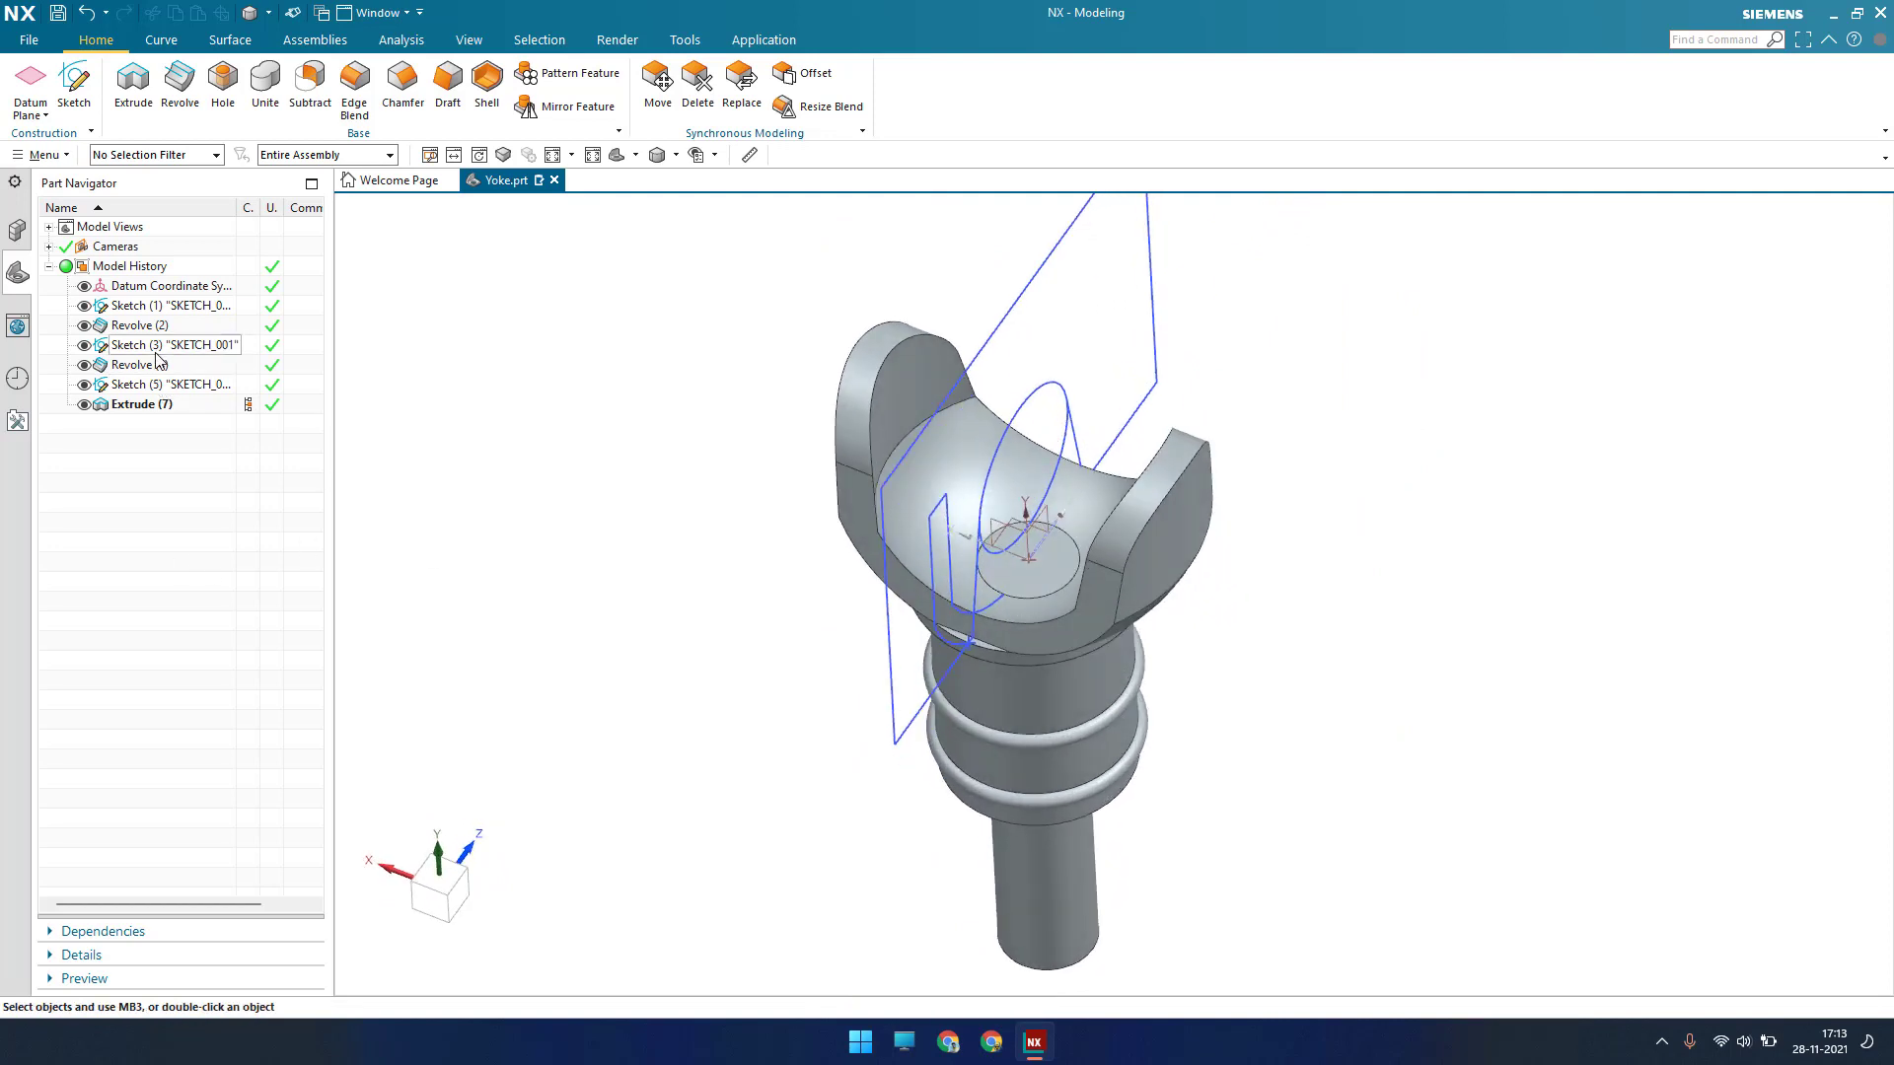
pyautogui.rightClick(170, 305)
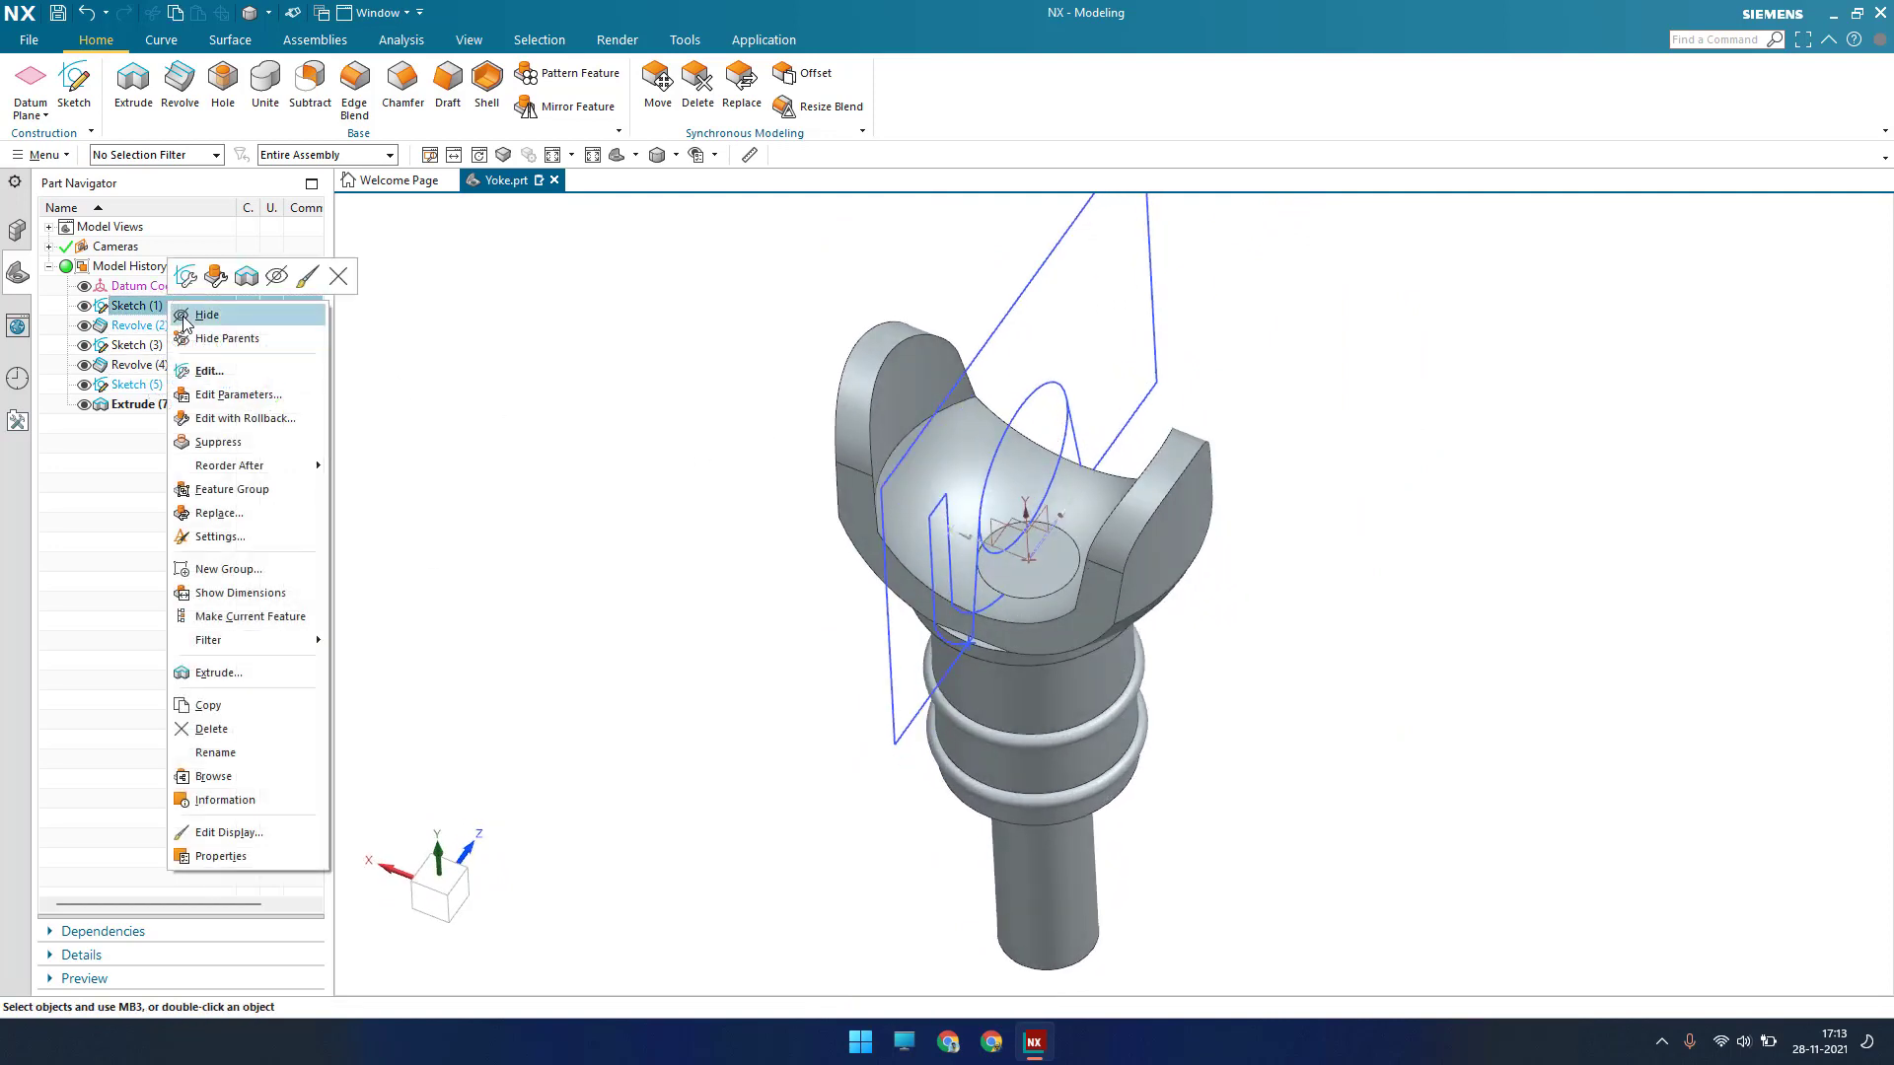
pyautogui.click(510, 422)
pyautogui.moveTo(783, 554)
pyautogui.mouseDown(button='middle')
pyautogui.moveTo(743, 553)
pyautogui.moveTo(792, 560)
pyautogui.mouseUp(button='middle')
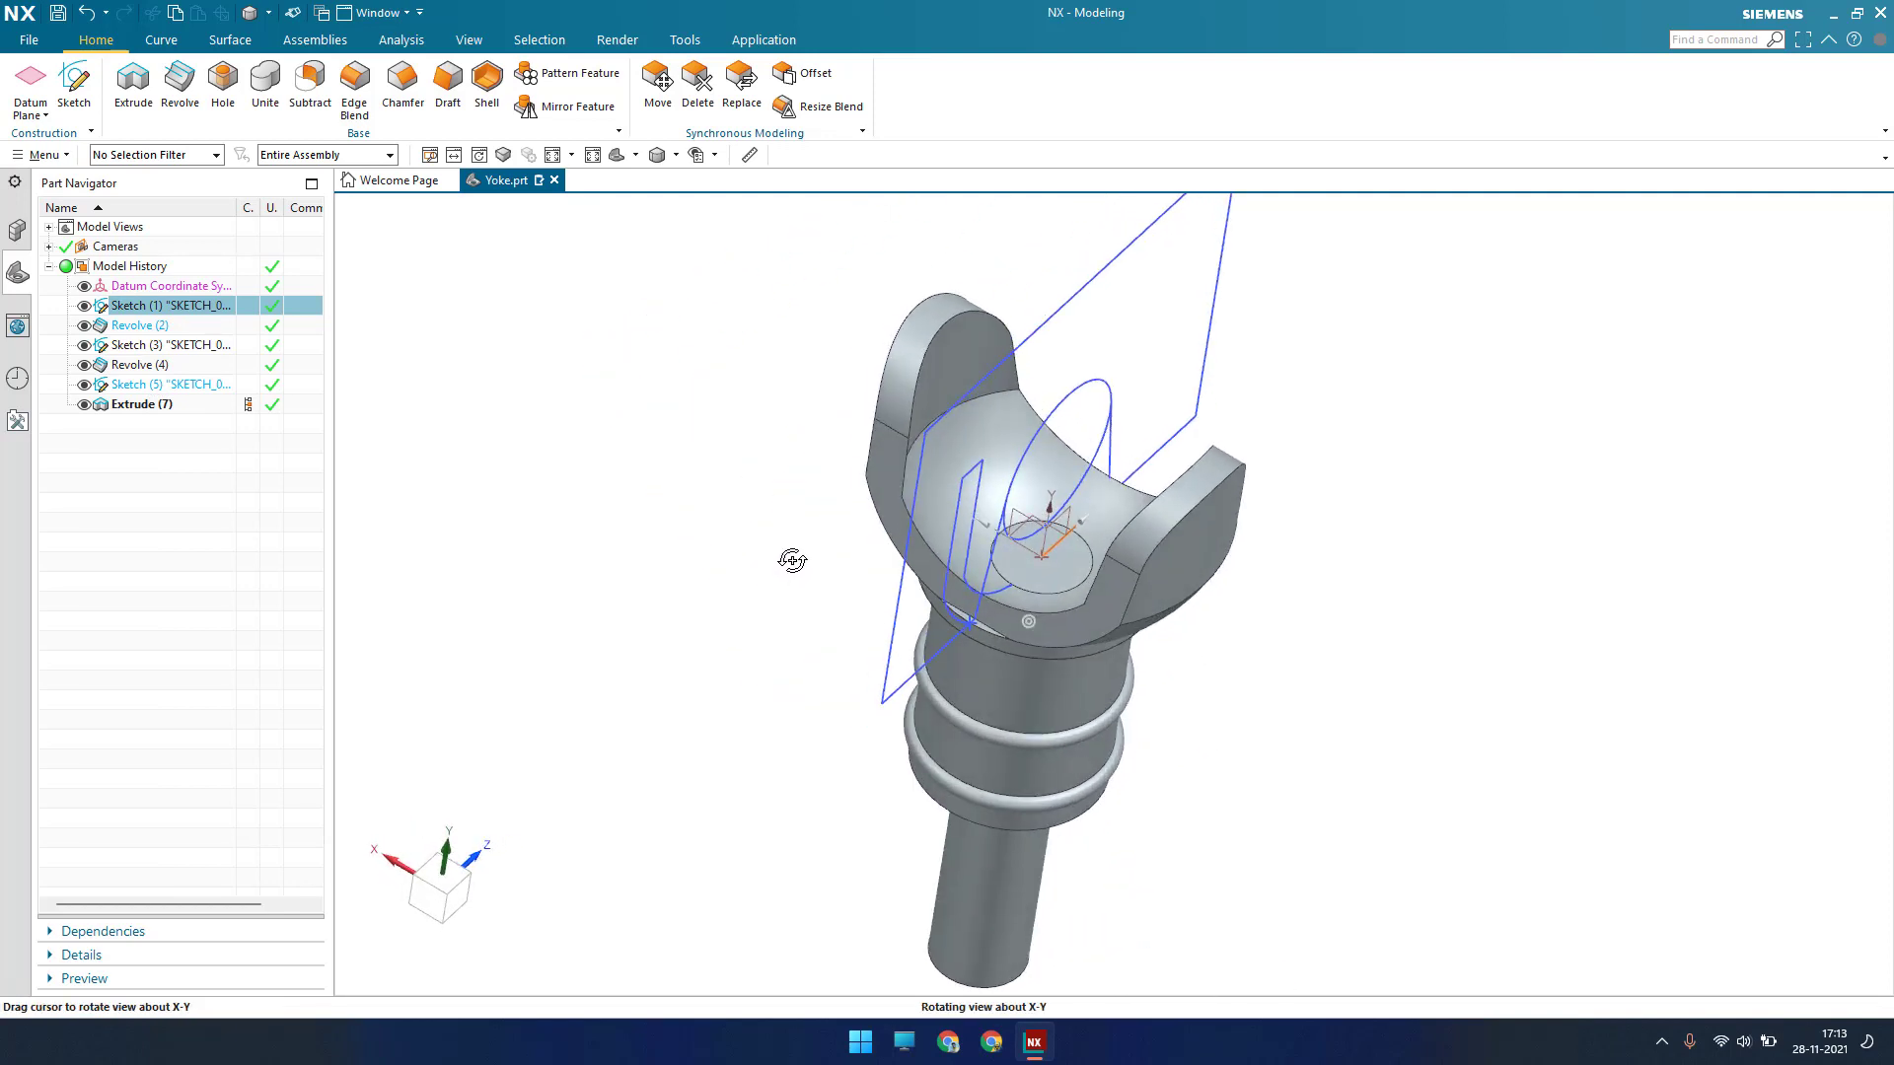
# Create a new sketch on the XY plane of the datum coordinate system and view it face-on
pyautogui.click(69, 98)
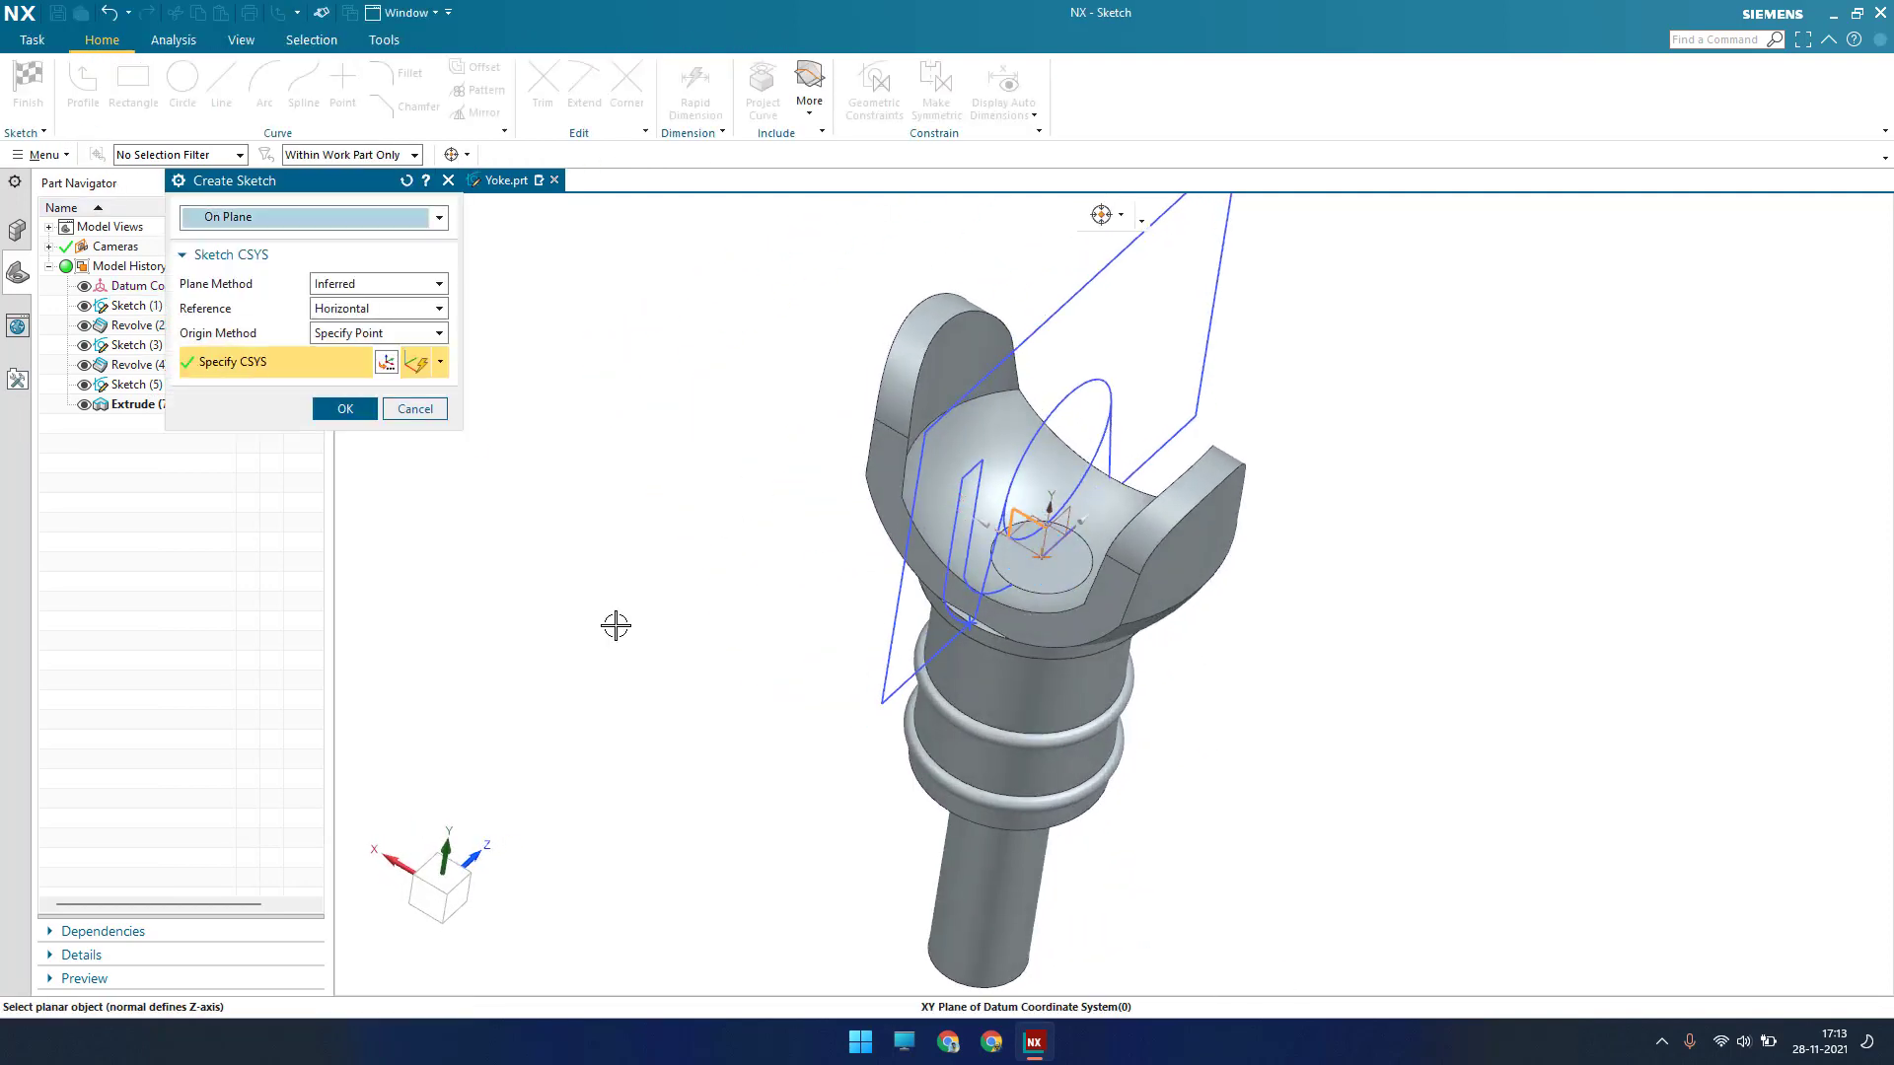
pyautogui.middleClick(427, 609)
pyautogui.moveTo(1013, 479)
pyautogui.mouseDown(button='middle')
pyautogui.moveTo(883, 541)
pyautogui.moveTo(1061, 528)
pyautogui.mouseUp(button='middle')
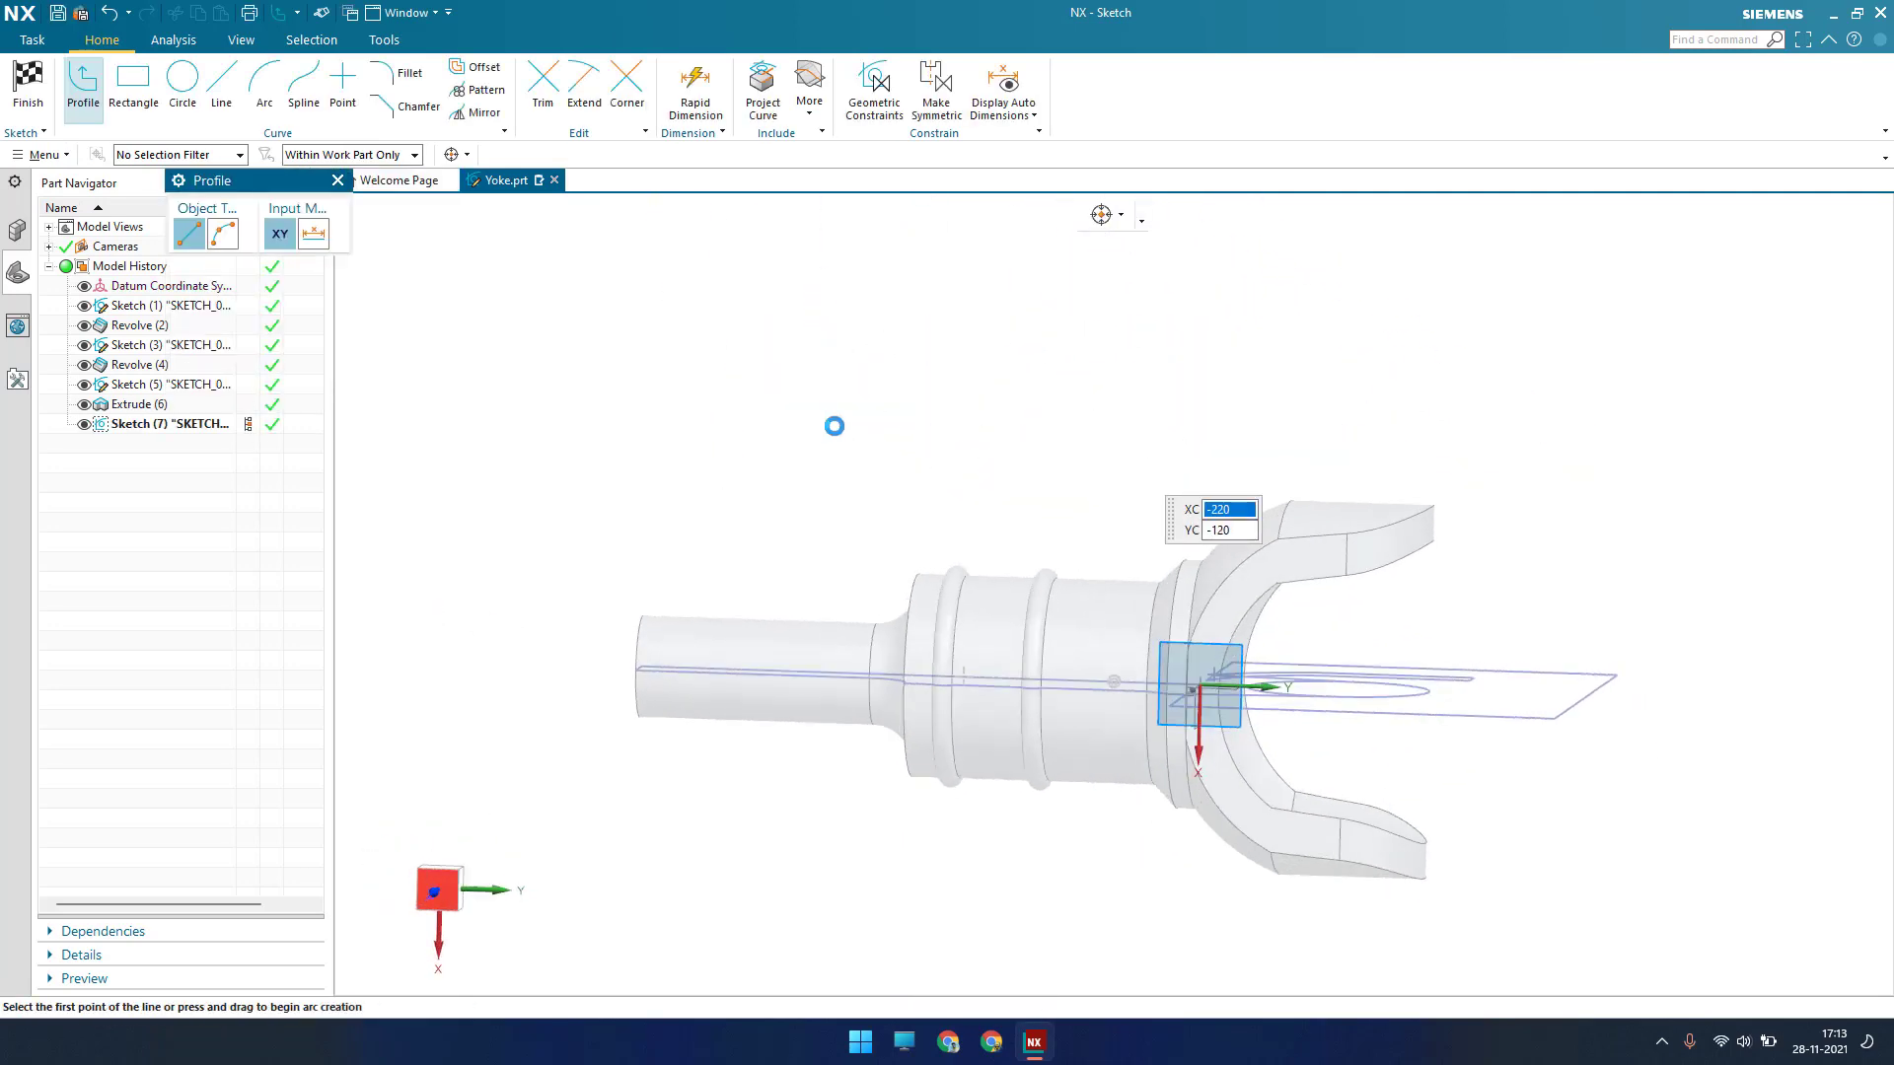
pyautogui.hotkey('shift', 'F8')
pyautogui.scroll(5, 1488, 541)
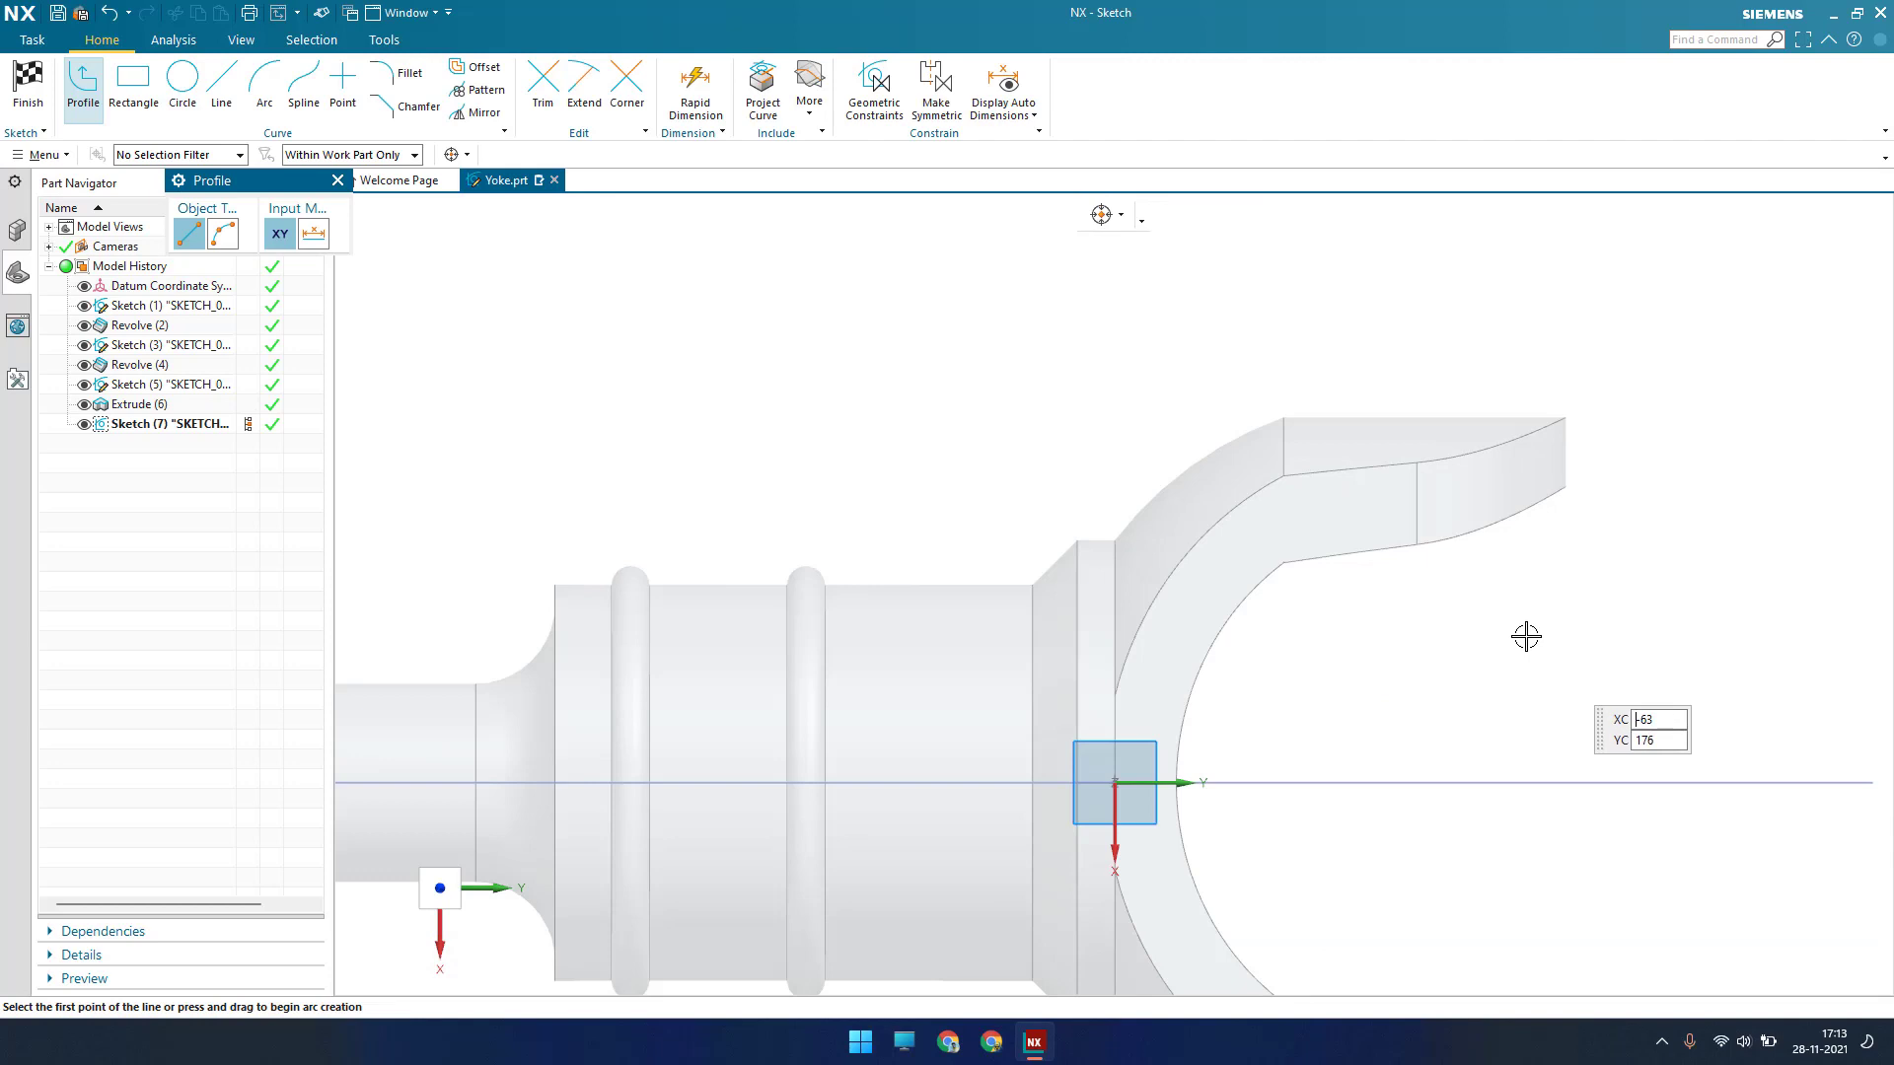
pyautogui.keyDown('shift'); pyautogui.moveTo(1526, 636); pyautogui.dragTo(1273, 529, button='middle'); pyautogui.keyUp('shift')
pyautogui.scroll(2, 1273, 528)
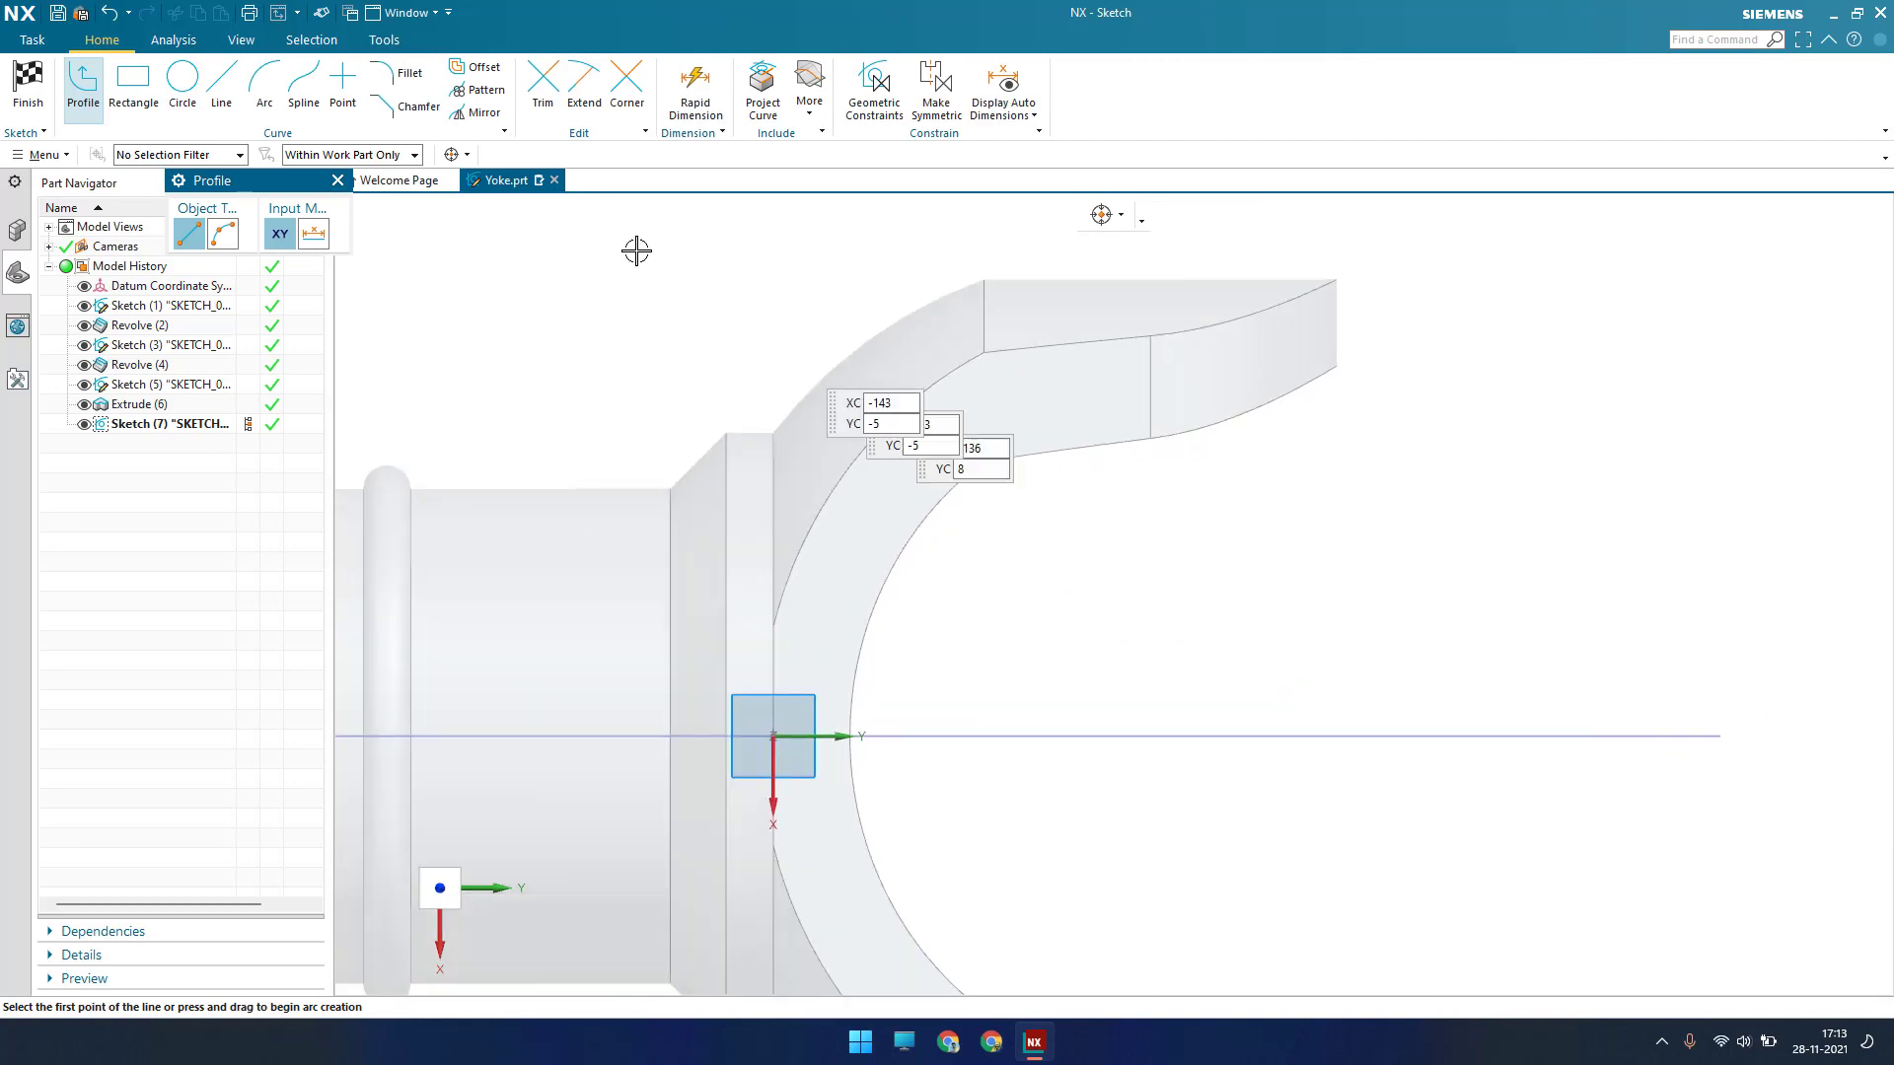
# Sketch a rectangle about 45 mm long and 10 mm high across the outer edge of the upper fork arm
pyautogui.click(134, 88)
pyautogui.scroll(3, 1204, 316)
pyautogui.click(924, 237)
pyautogui.click(1177, 291)
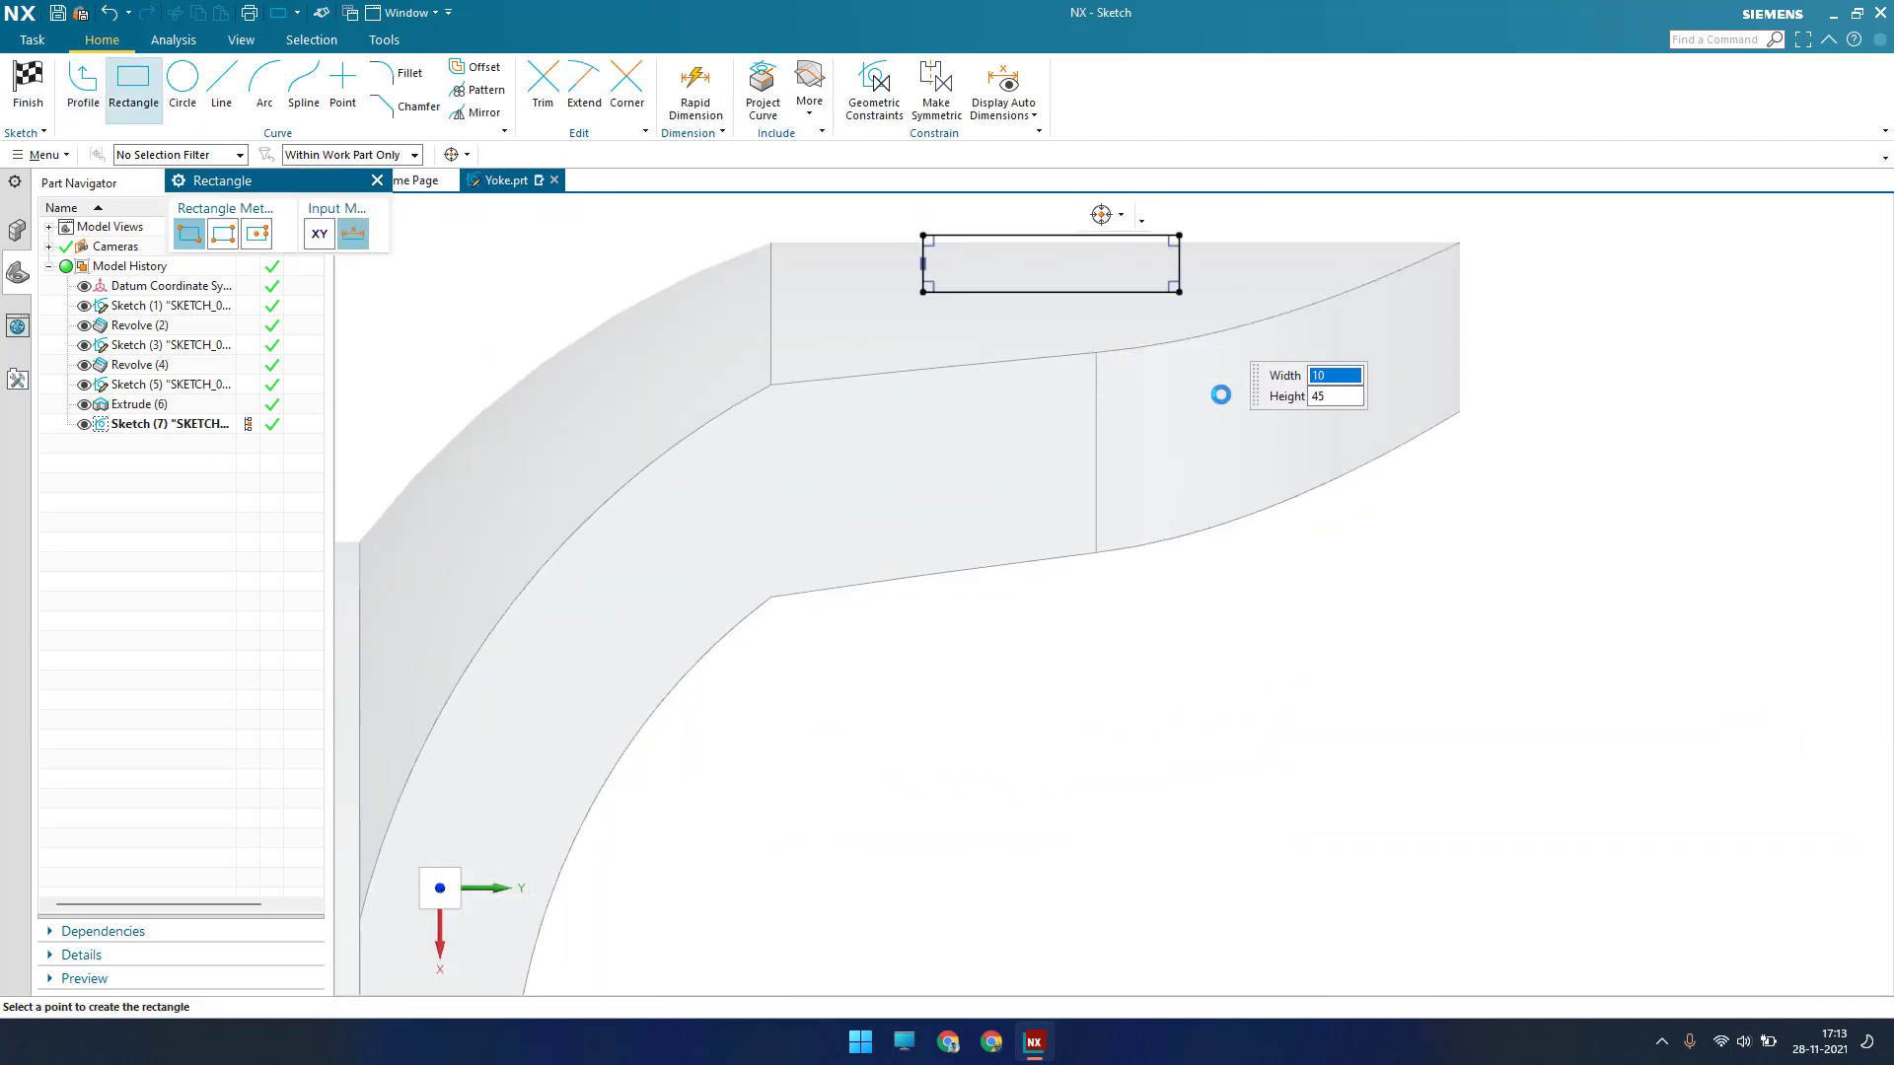
pyautogui.click(1179, 291)
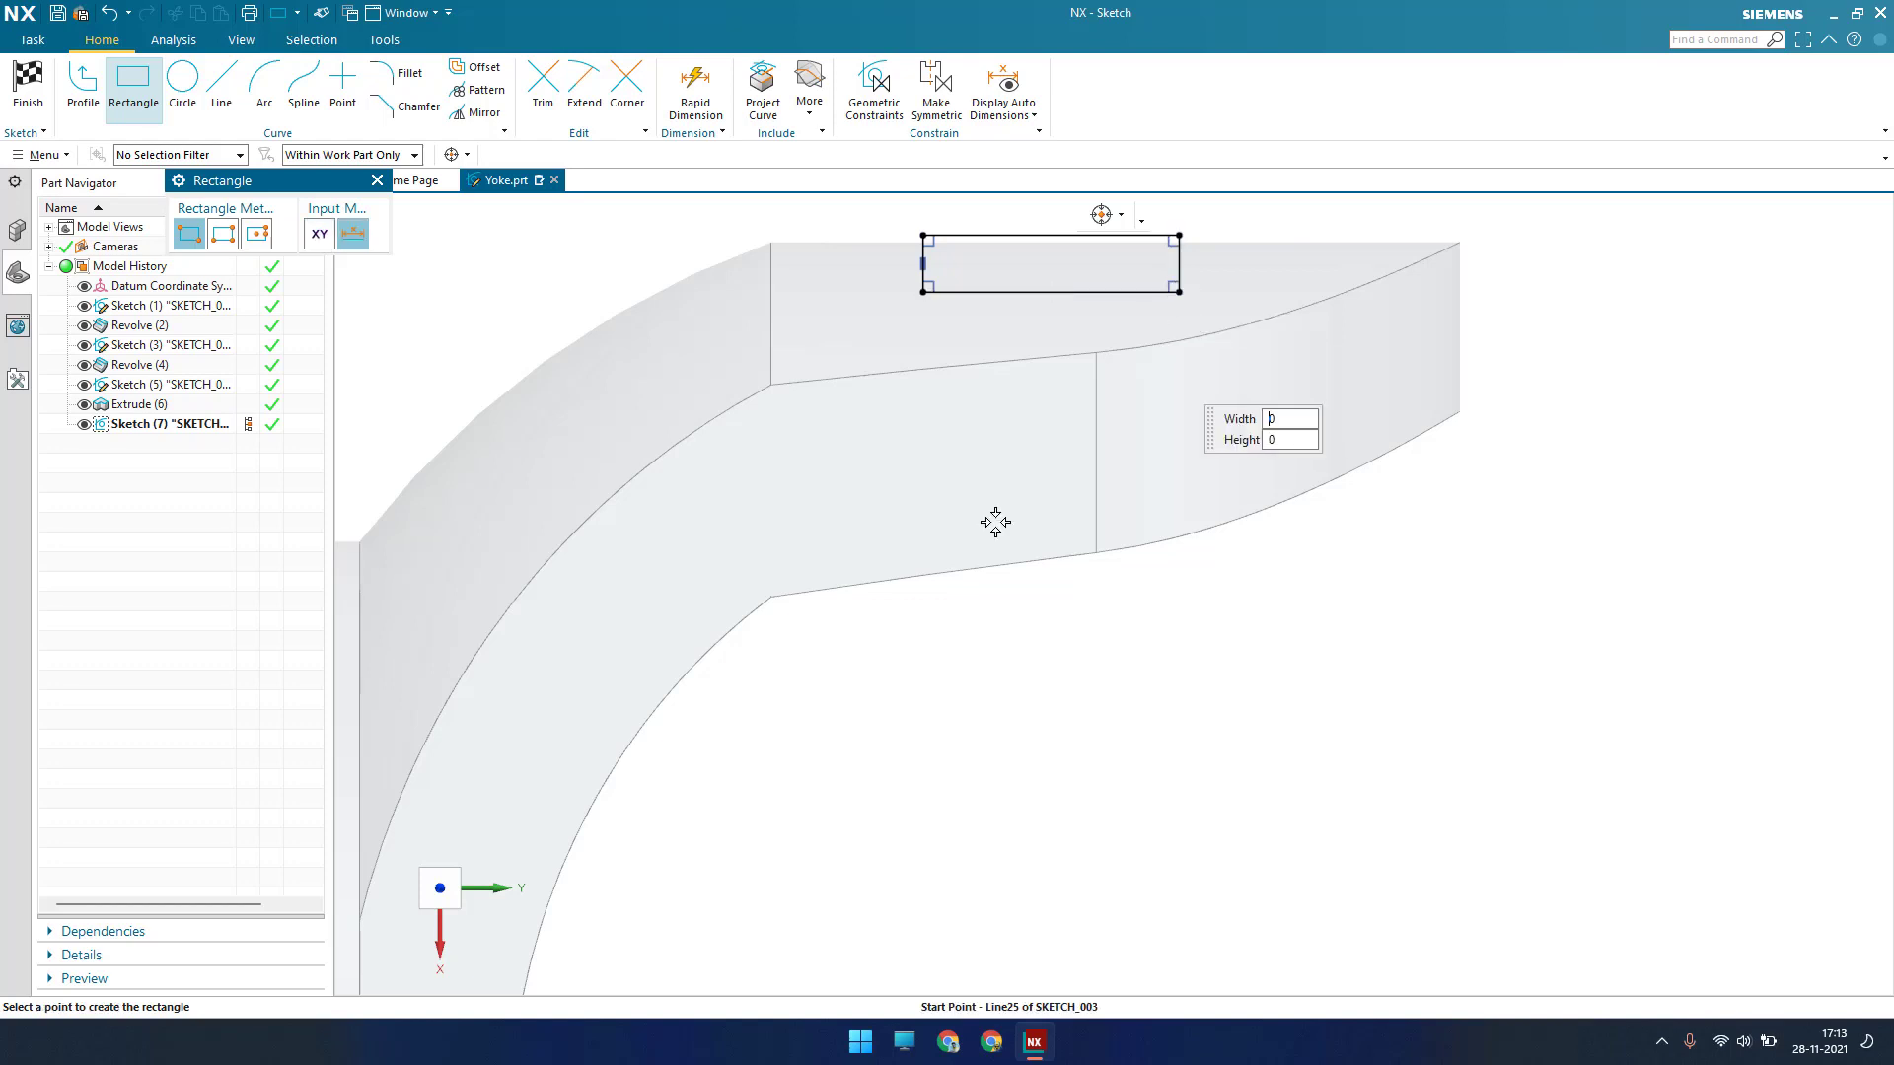
# Sketch a second, upright rectangle about 79 mm high, hanging below the thin rectangle and sharing its corner nearest the arm's tip
pyautogui.click(1051, 742)
pyautogui.press('Escape')
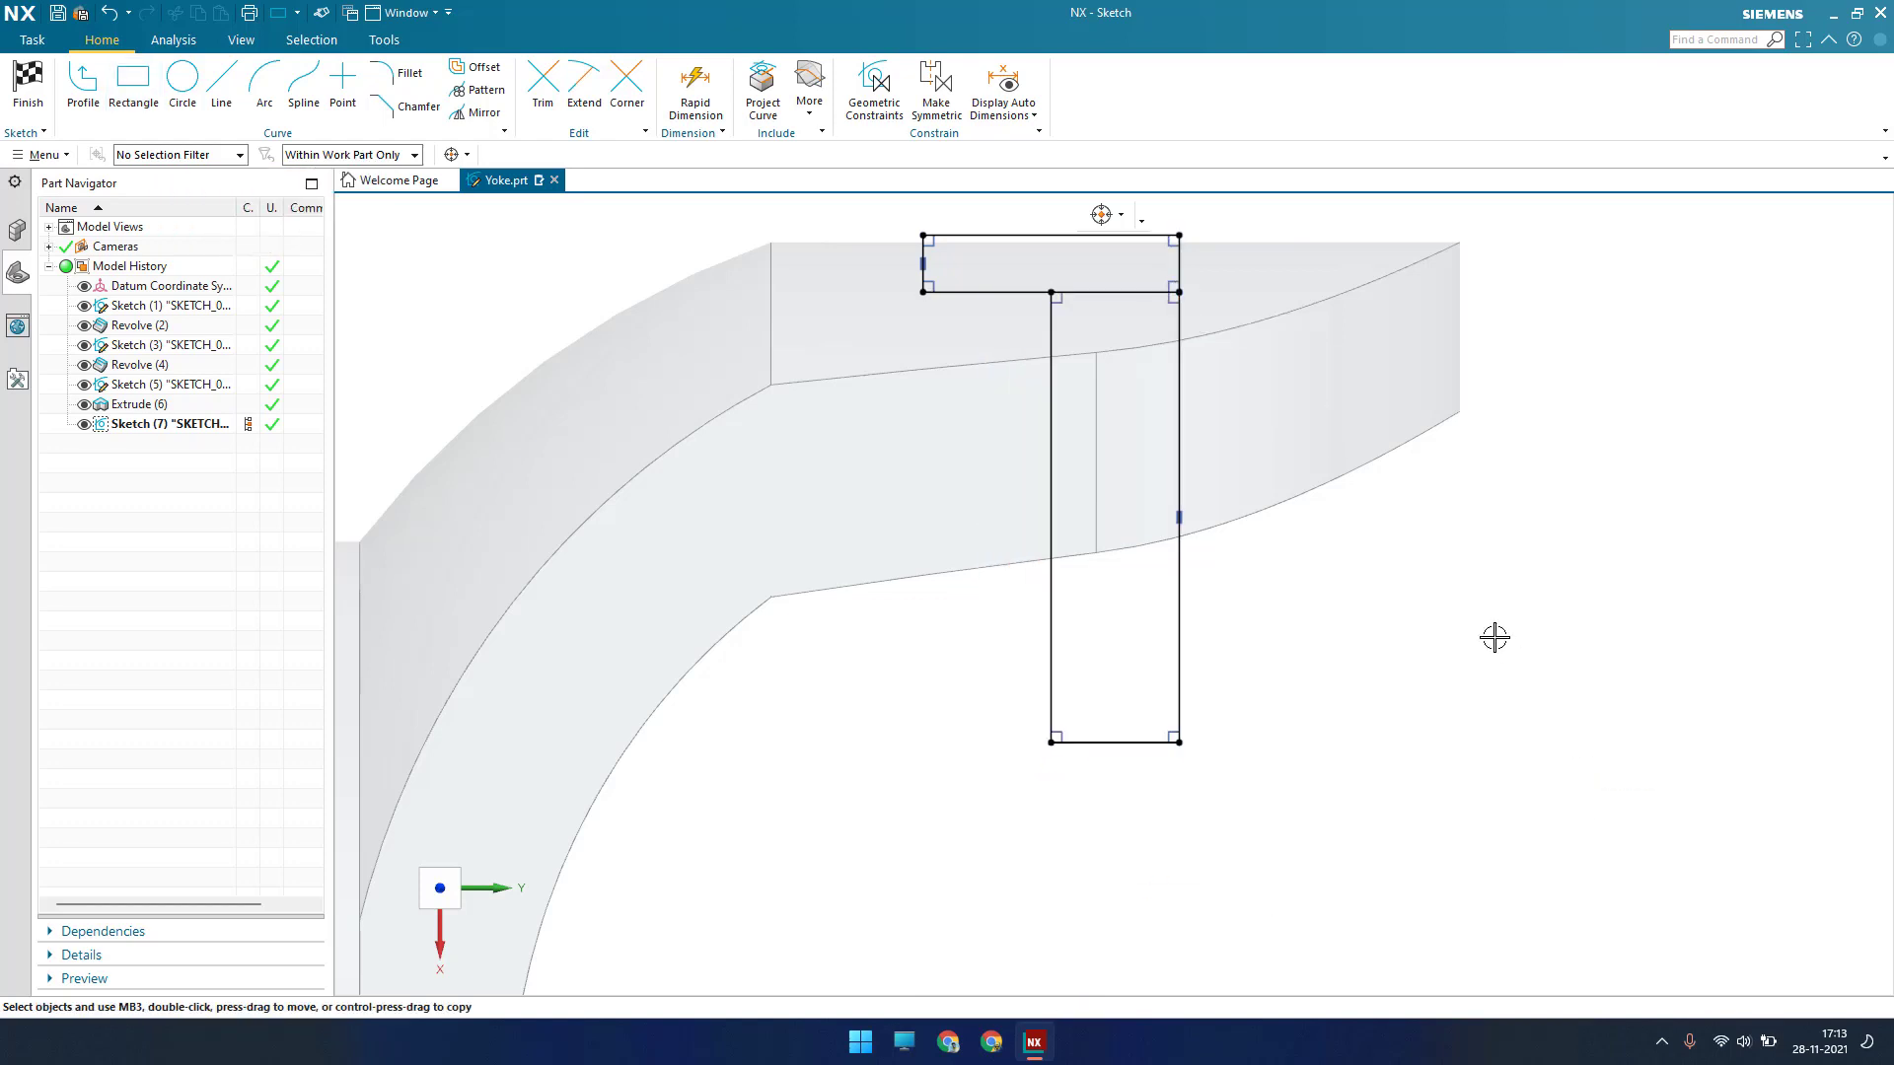
pyautogui.scroll(3, 1248, 483)
pyautogui.scroll(-4, 1299, 503)
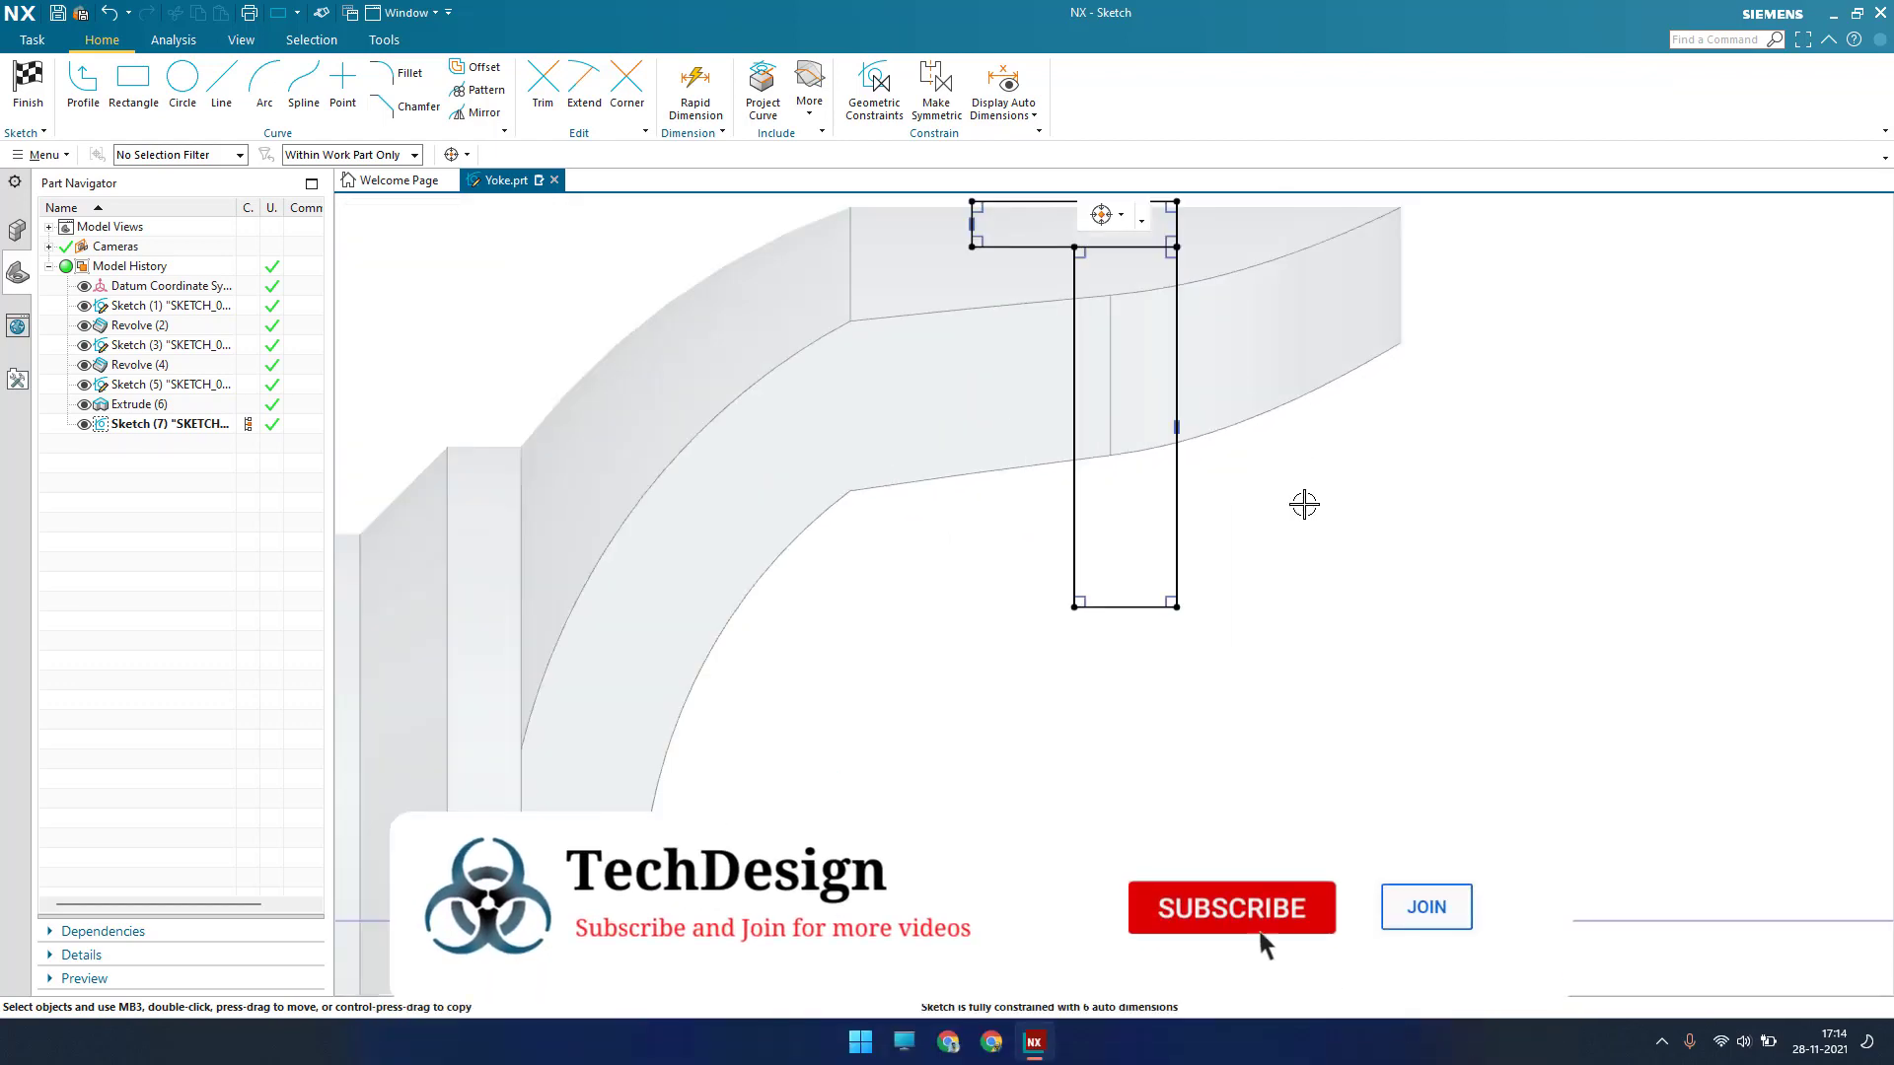
pyautogui.keyDown('shift'); pyautogui.moveTo(1299, 503); pyautogui.dragTo(1315, 588, button='middle'); pyautogui.keyUp('shift')
pyautogui.scroll(2, 1307, 575)
pyautogui.scroll(-2, 1307, 575)
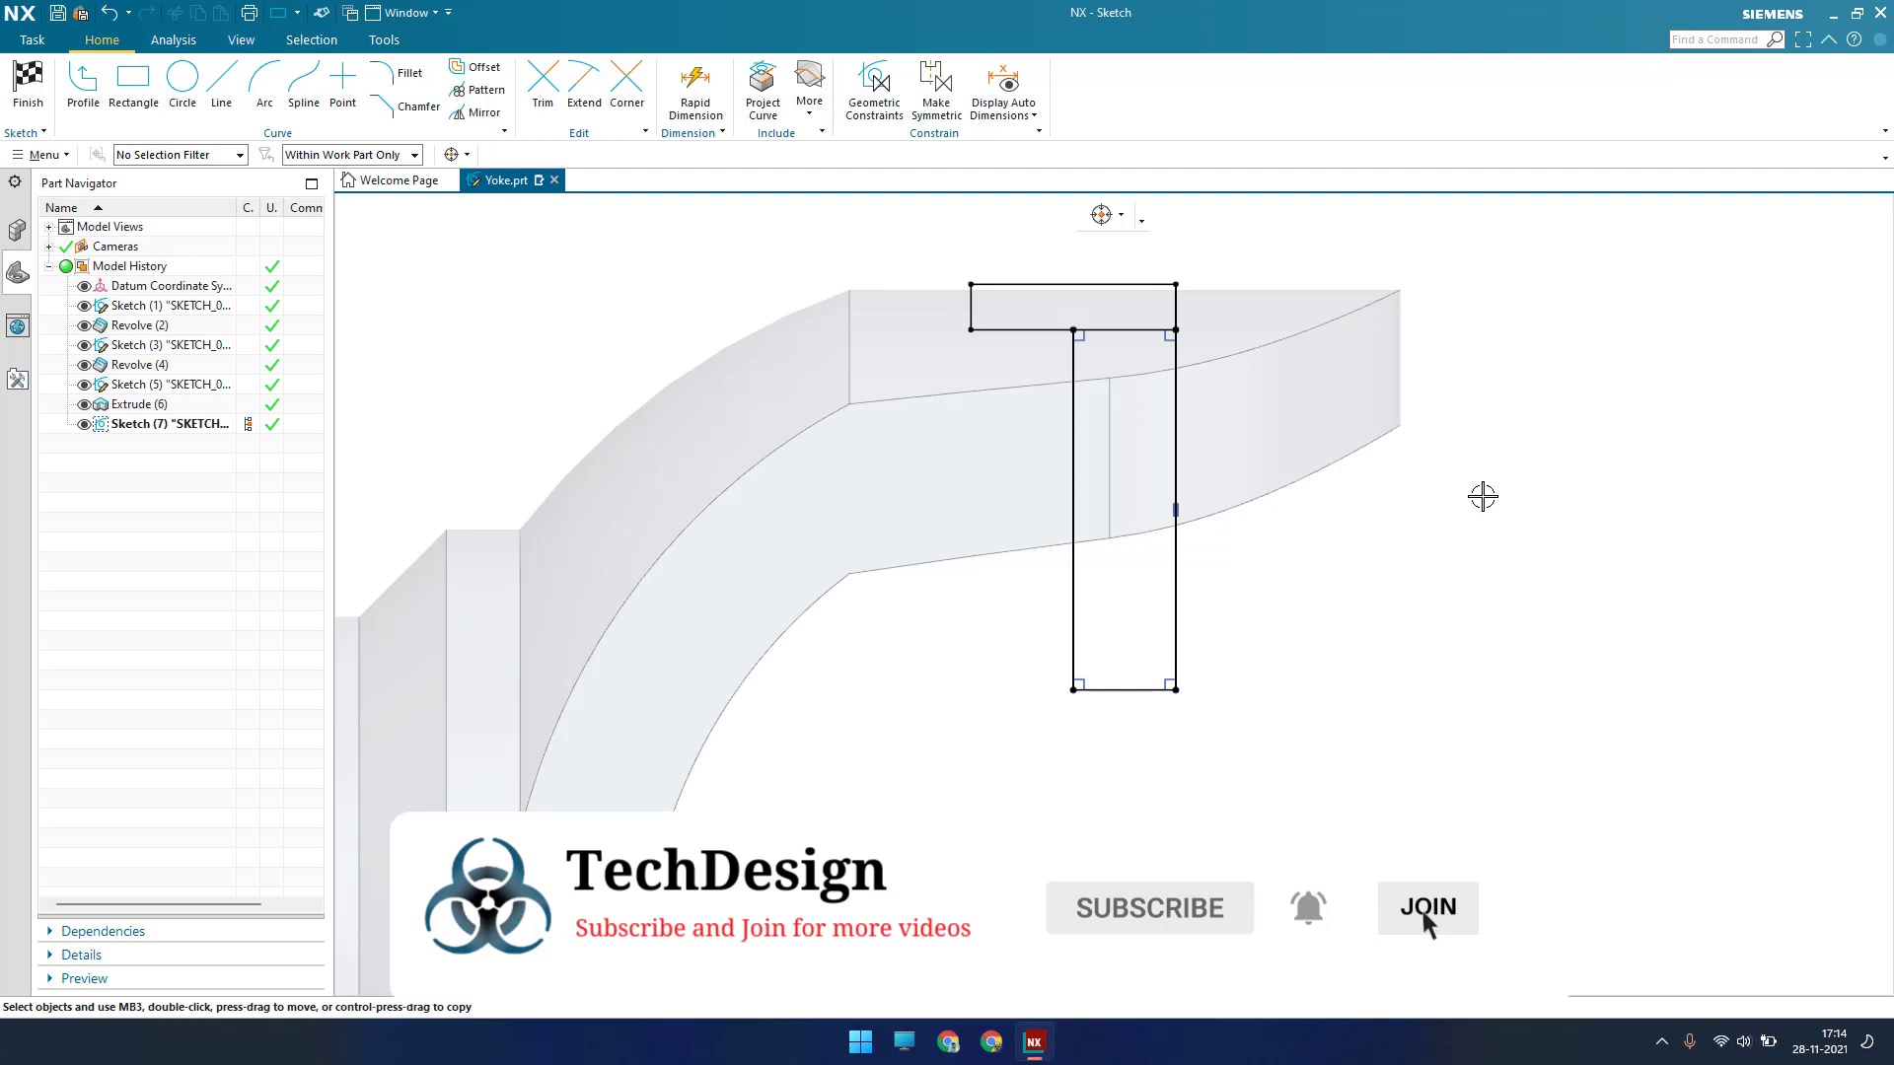
# Dimension the thin rectangle's long side on the upper arm and set it to 44.55 mm
pyautogui.press('d')
pyautogui.click(1115, 284)
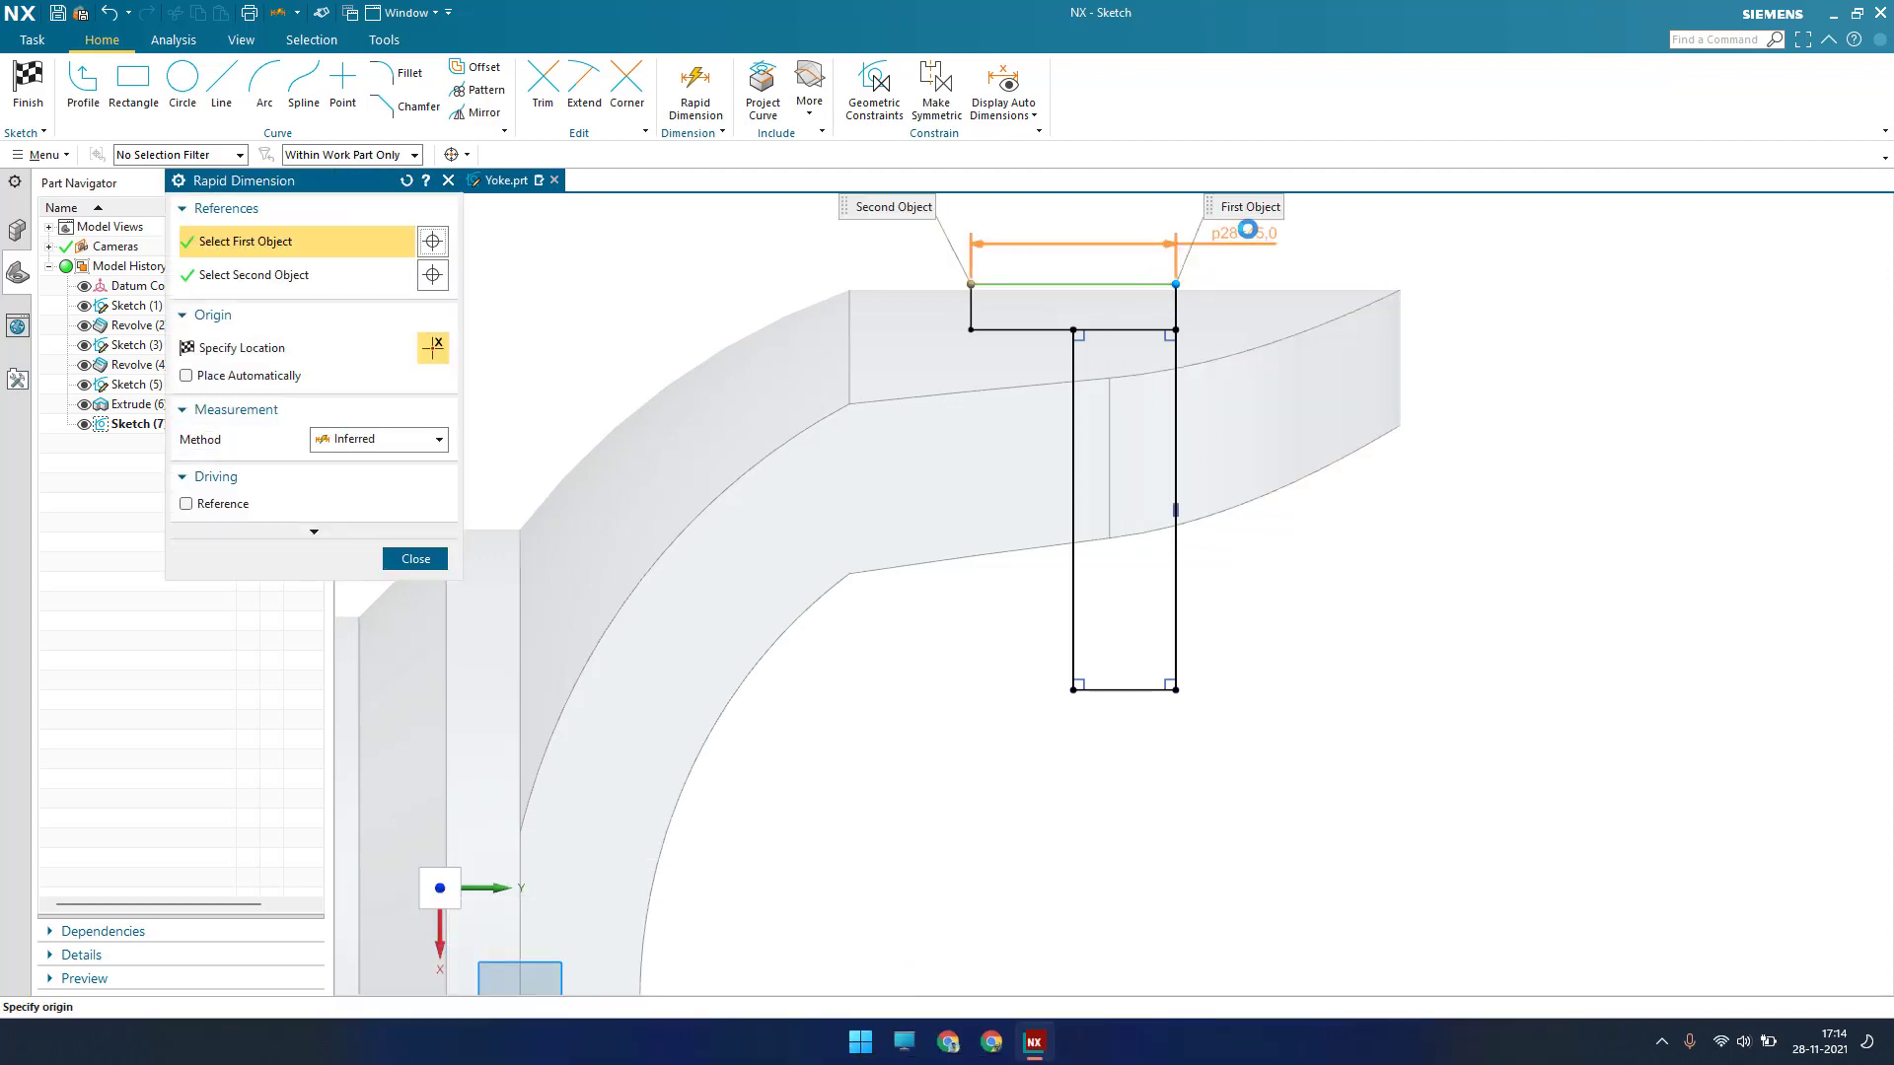
pyautogui.click(1252, 281)
pyautogui.write('44.5')
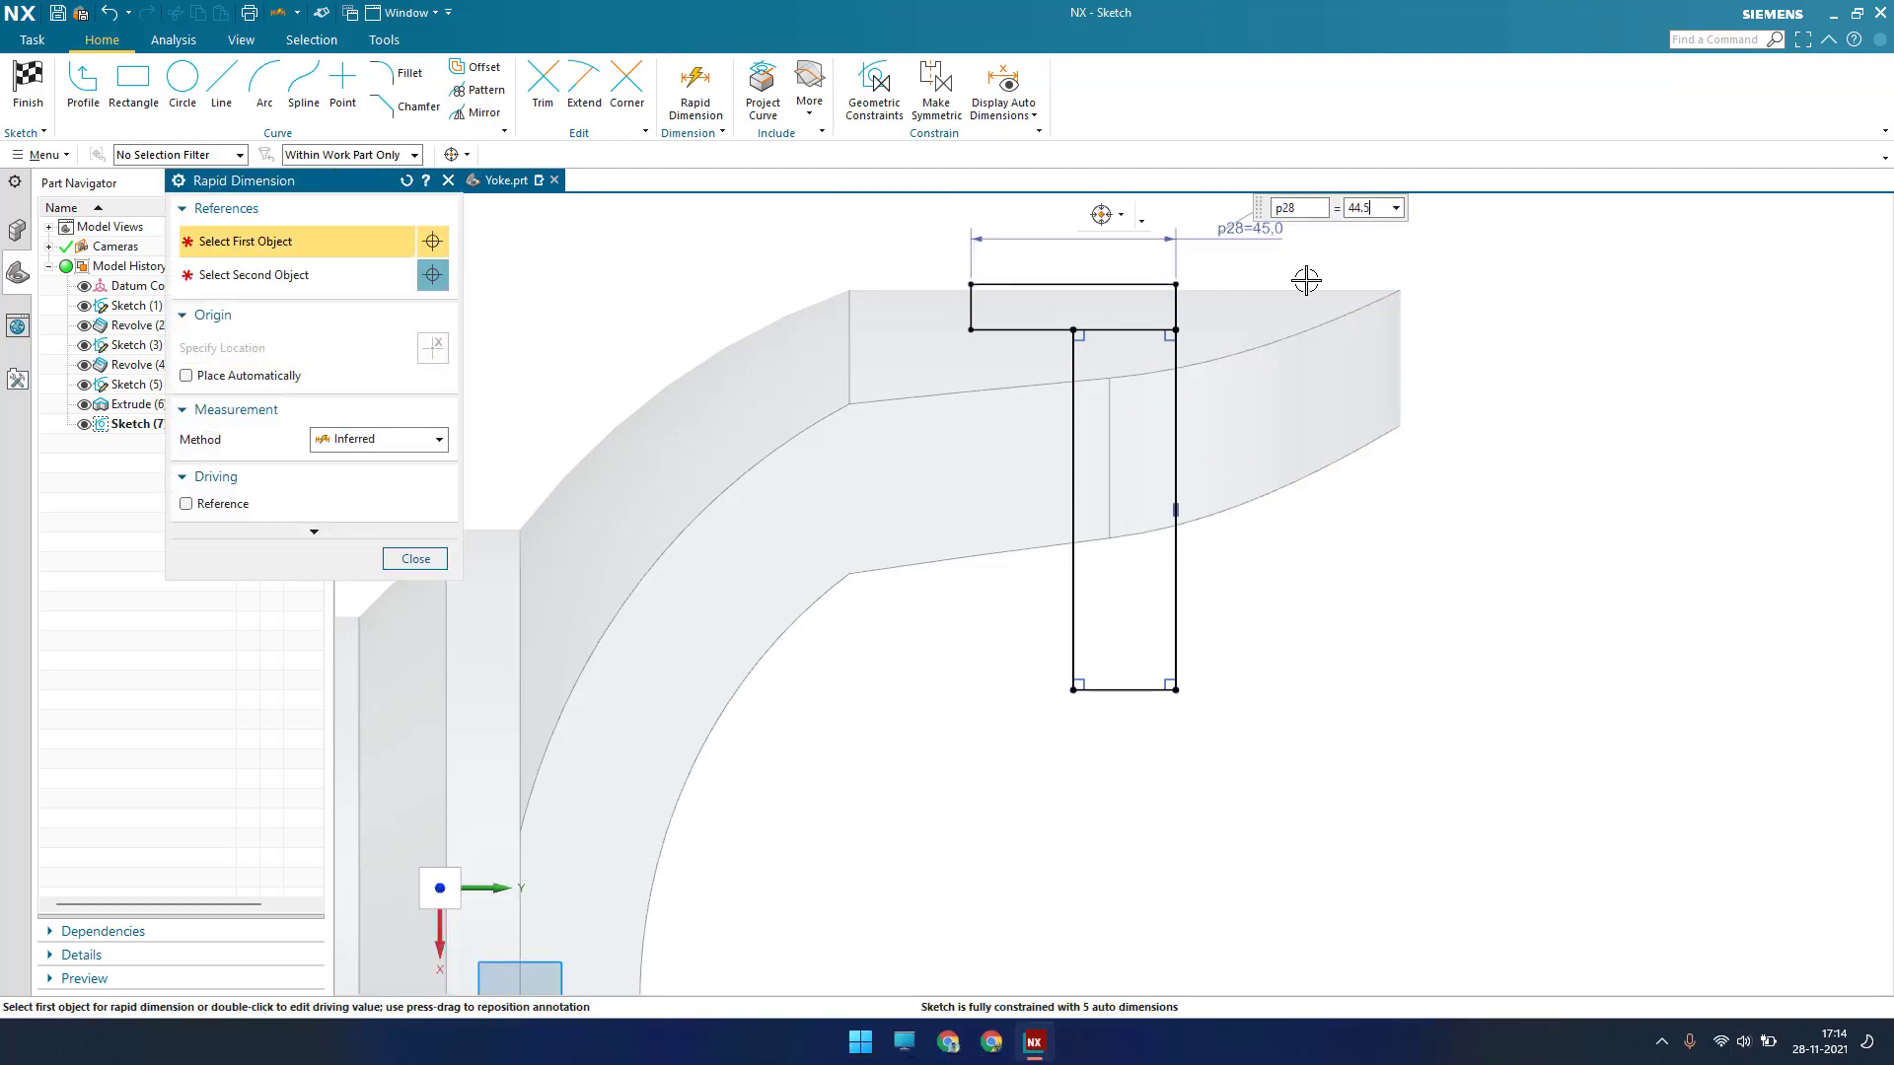
pyautogui.write('5')
pyautogui.press('Return')
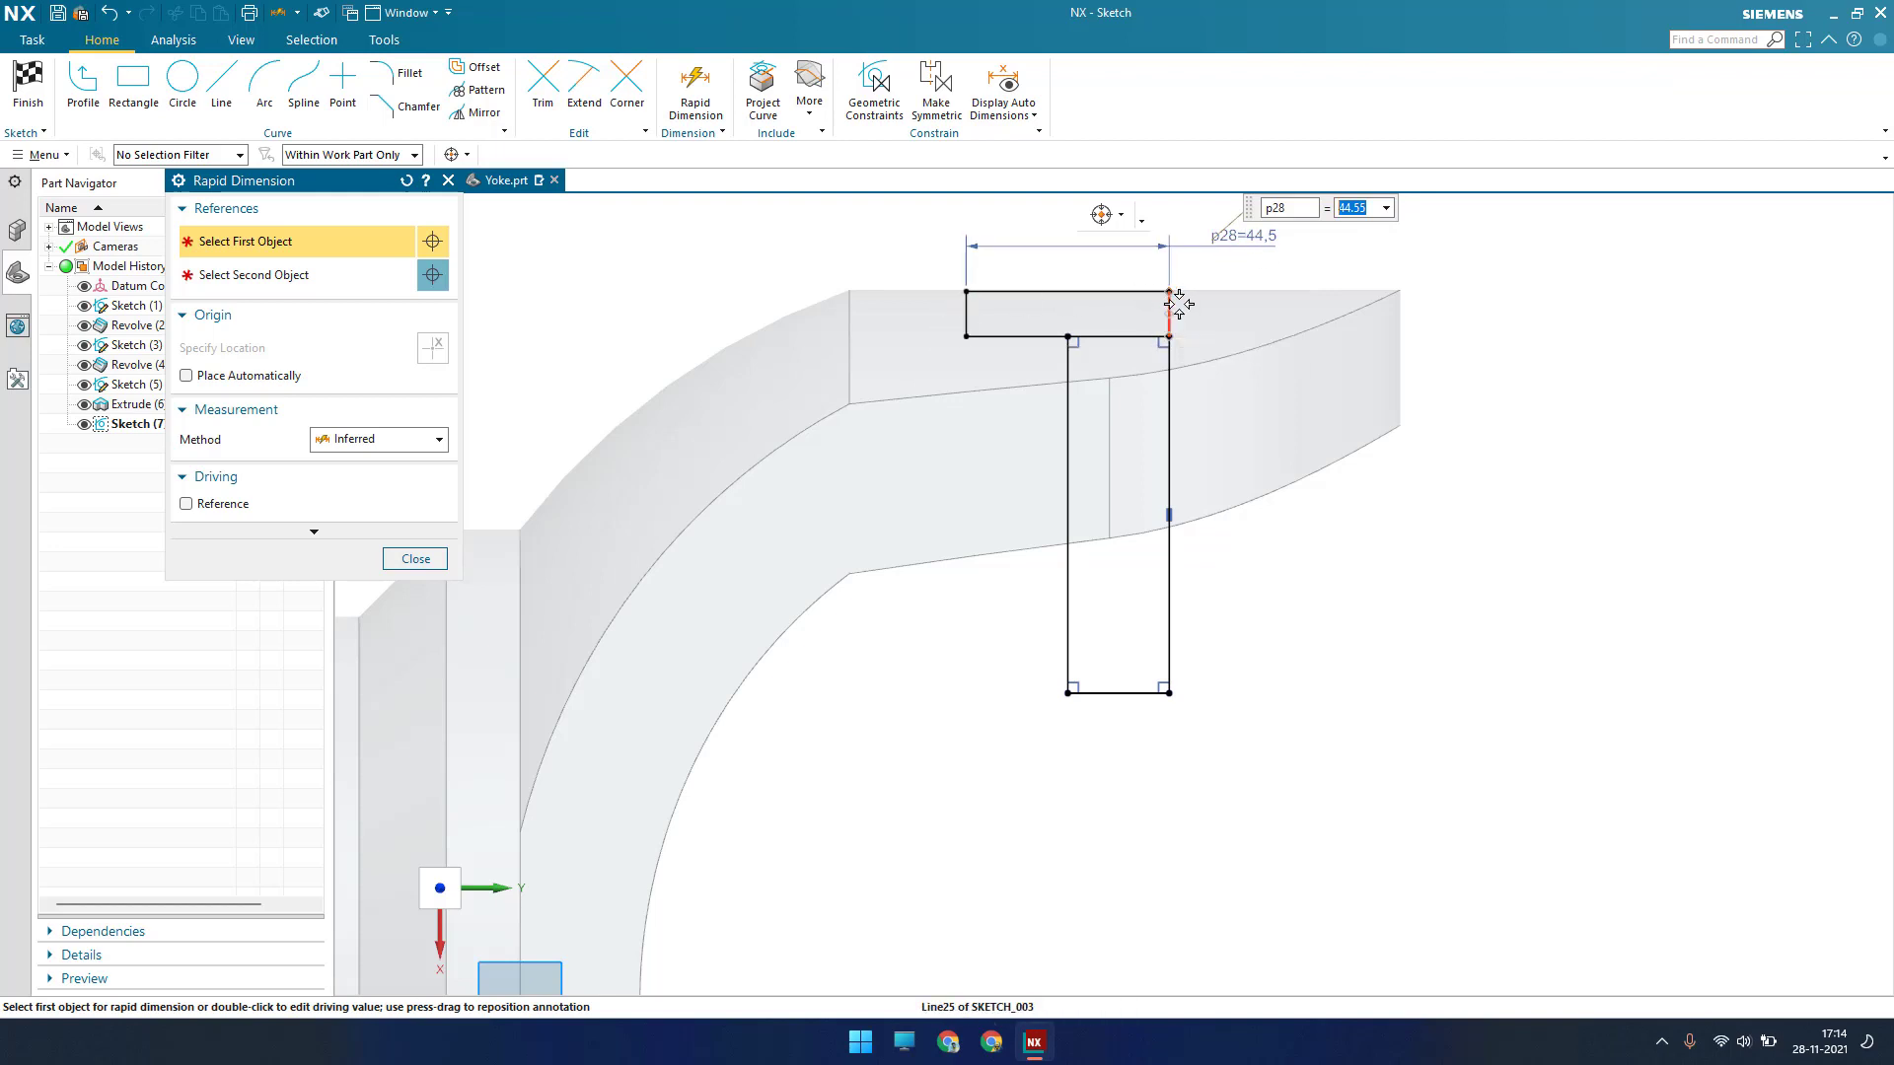
# Dimension the thin rectangle's short side and set its height to 8.4 mm
pyautogui.click(1235, 303)
pyautogui.click(1519, 445)
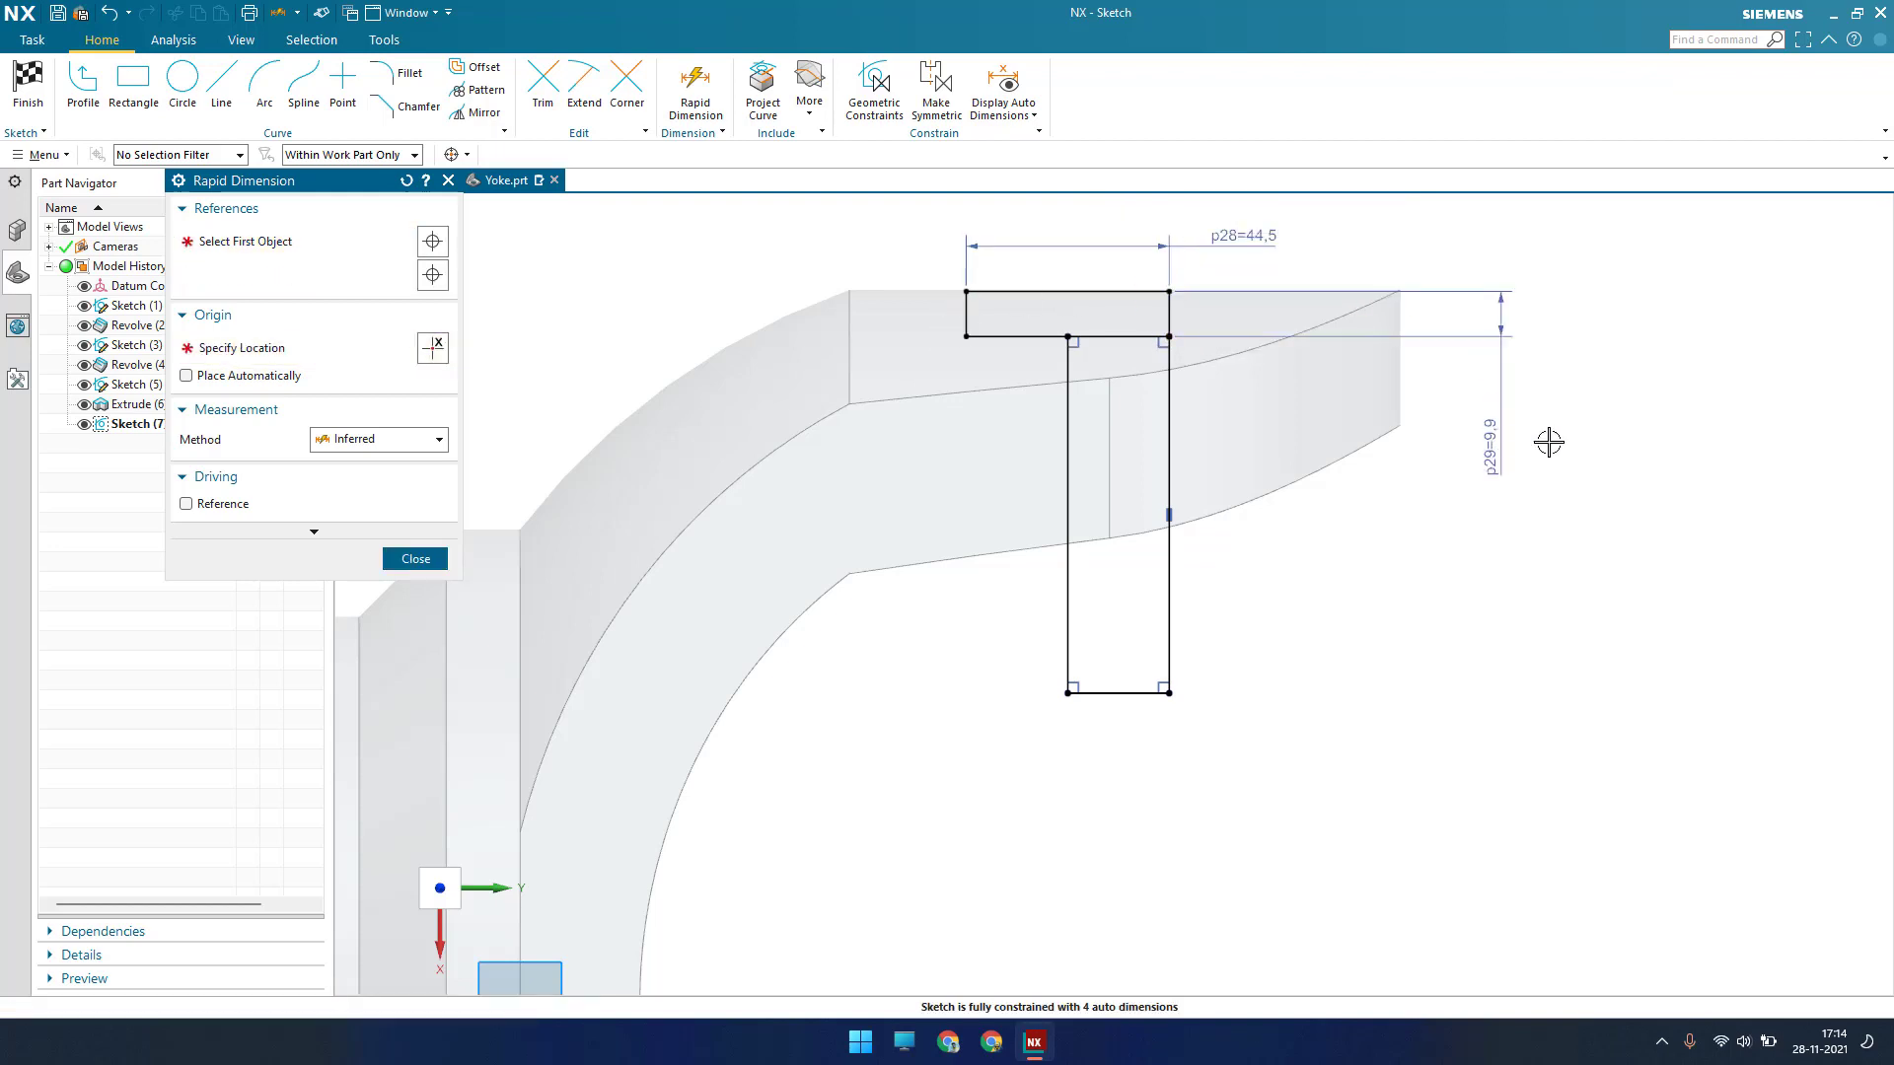
pyautogui.write('8.4')
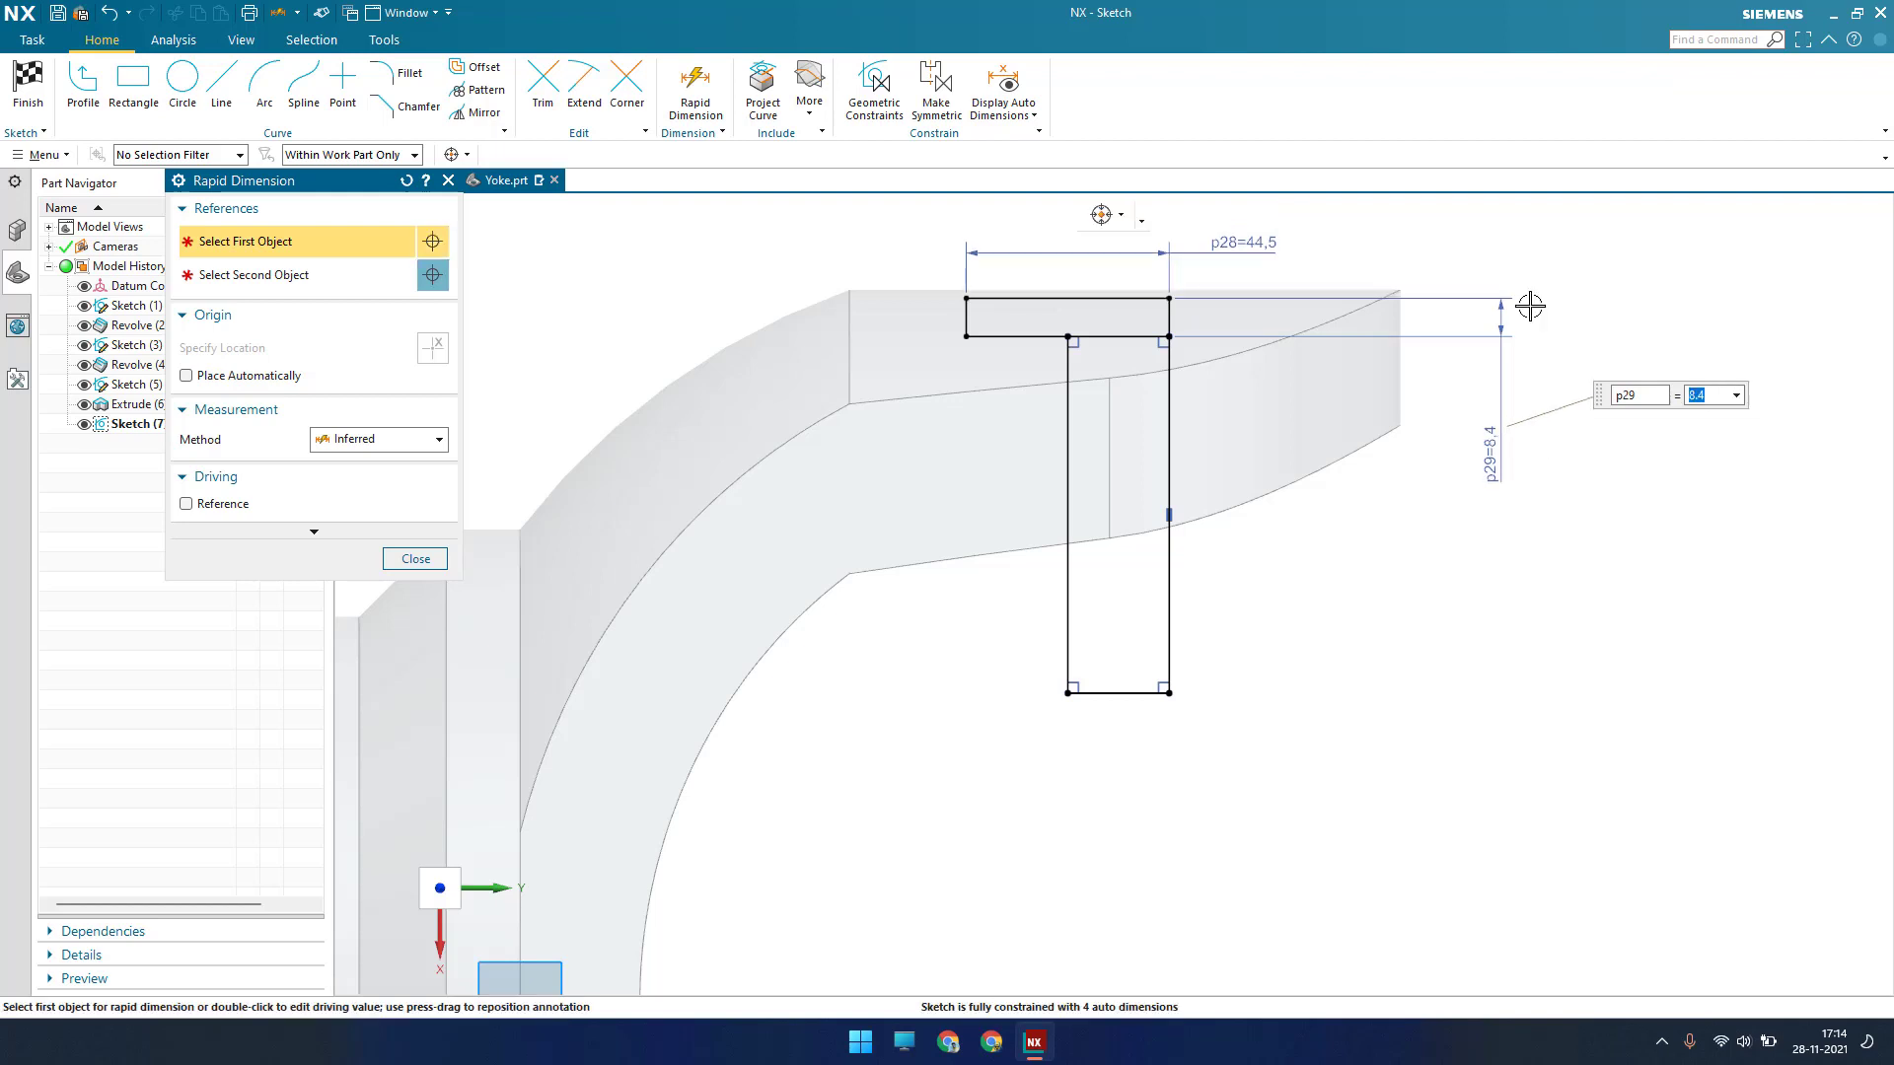
pyautogui.scroll(4, 1034, 246)
pyautogui.press('Escape')
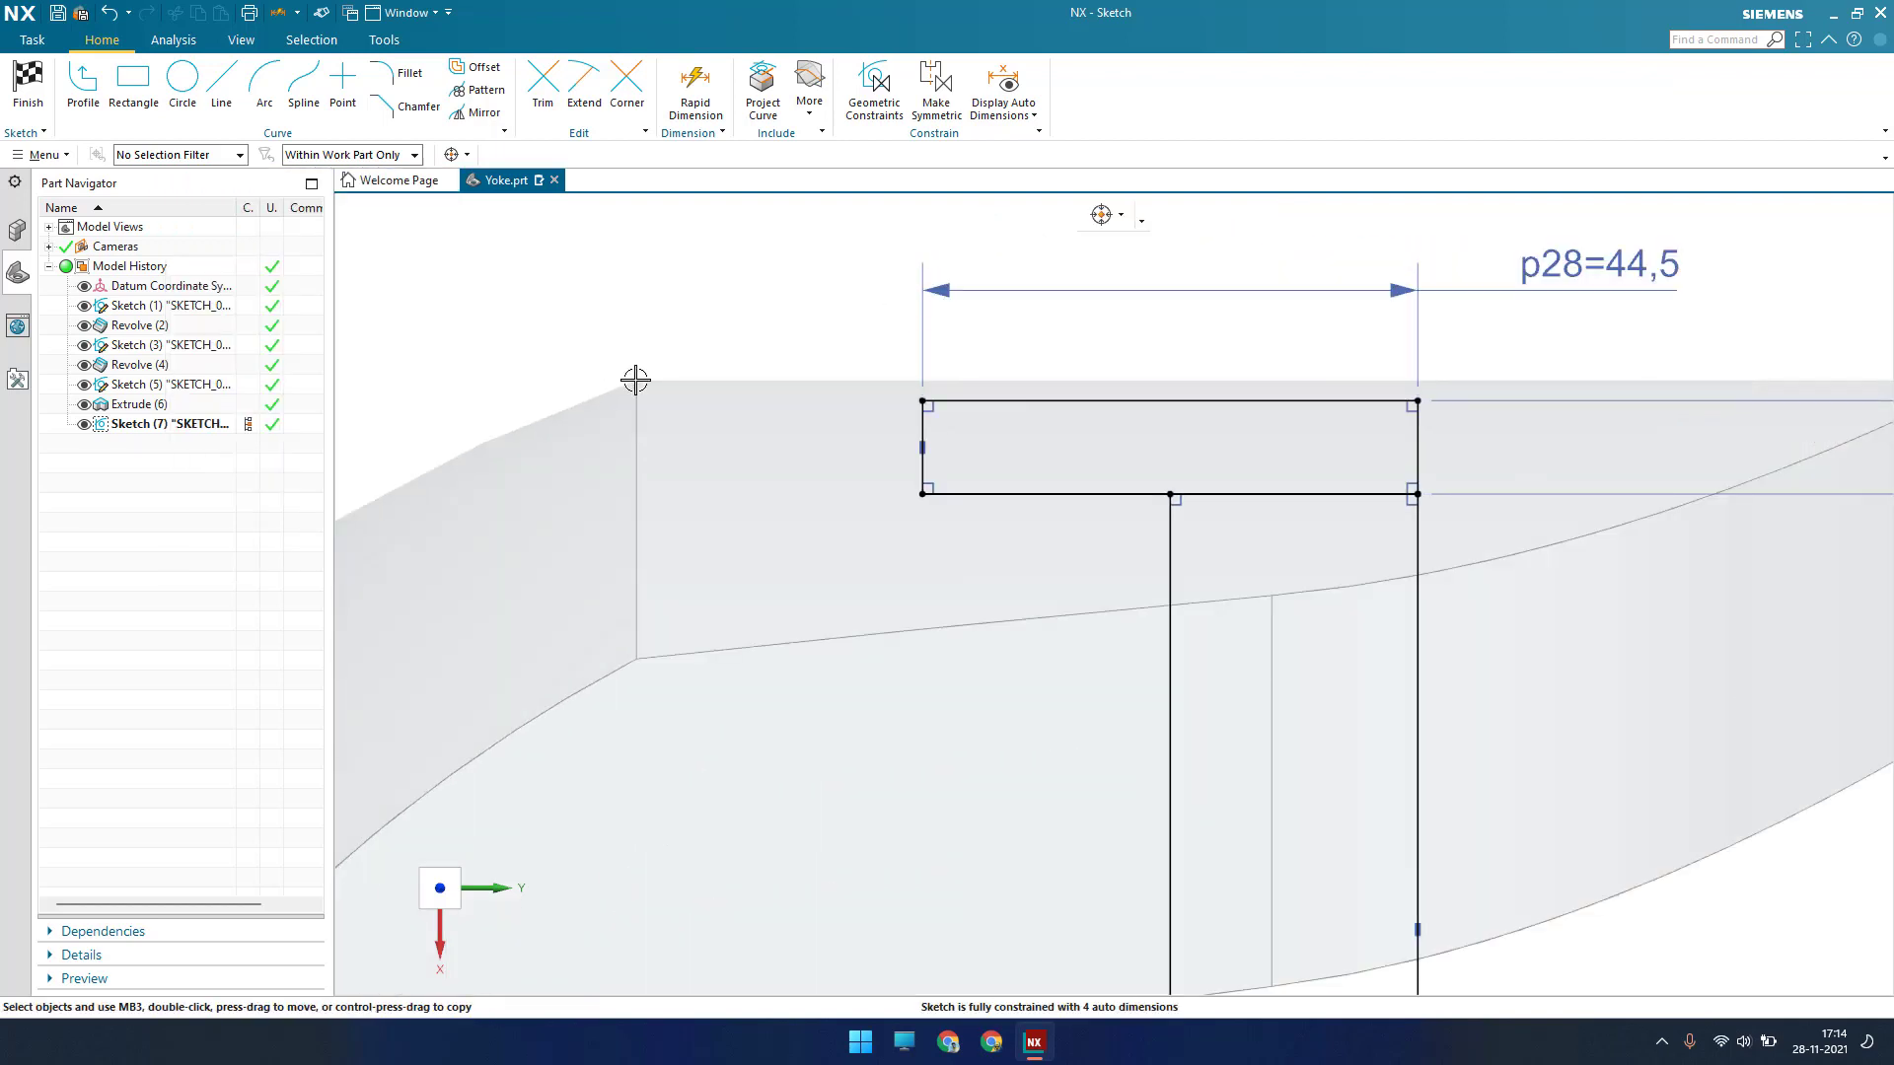
# Create an intersection point where the upper arm's outer corner edge crosses the sketch plane
pyautogui.click(807, 99)
pyautogui.click(850, 180)
pyautogui.click(637, 393)
pyautogui.click(277, 336)
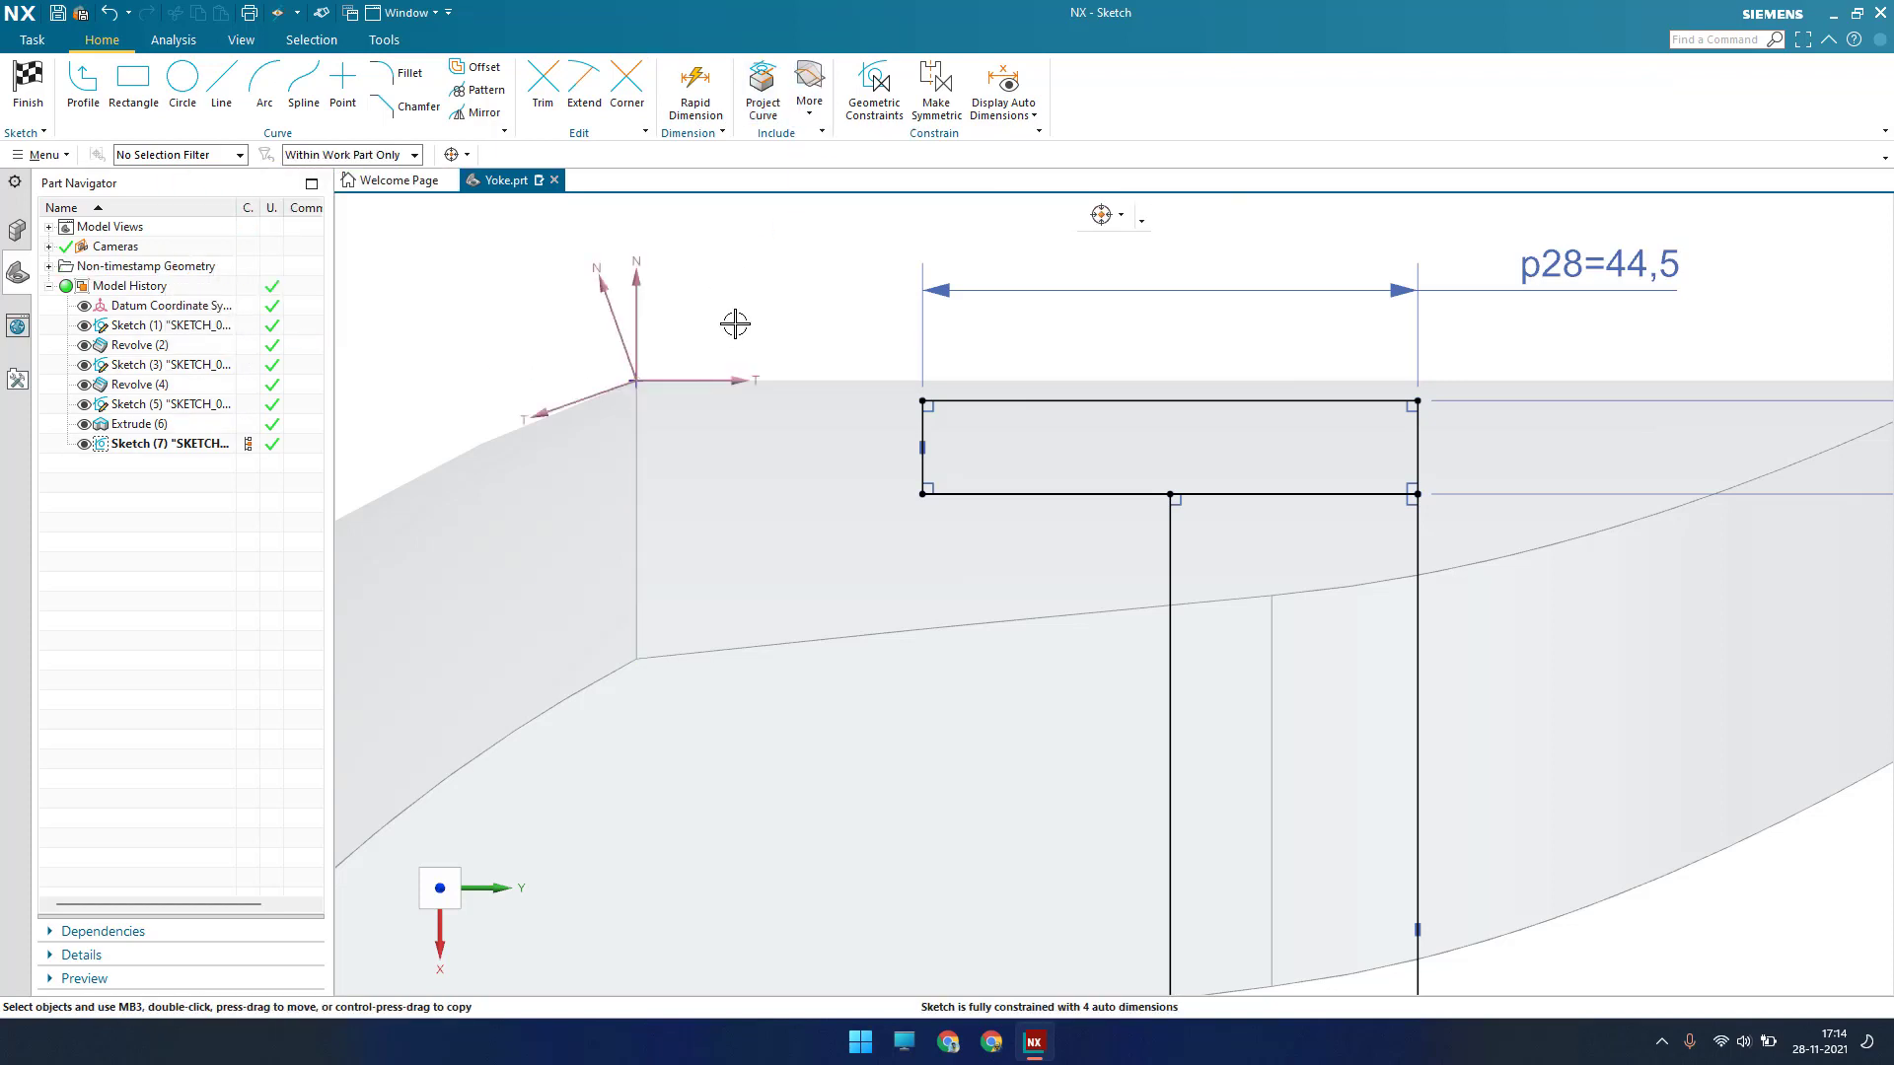
# Set the vertical distance from the intersection point to the thin rectangle's lower edge to 7 mm
pyautogui.press('d')
pyautogui.click(636, 381)
pyautogui.click(959, 490)
pyautogui.click(615, 486)
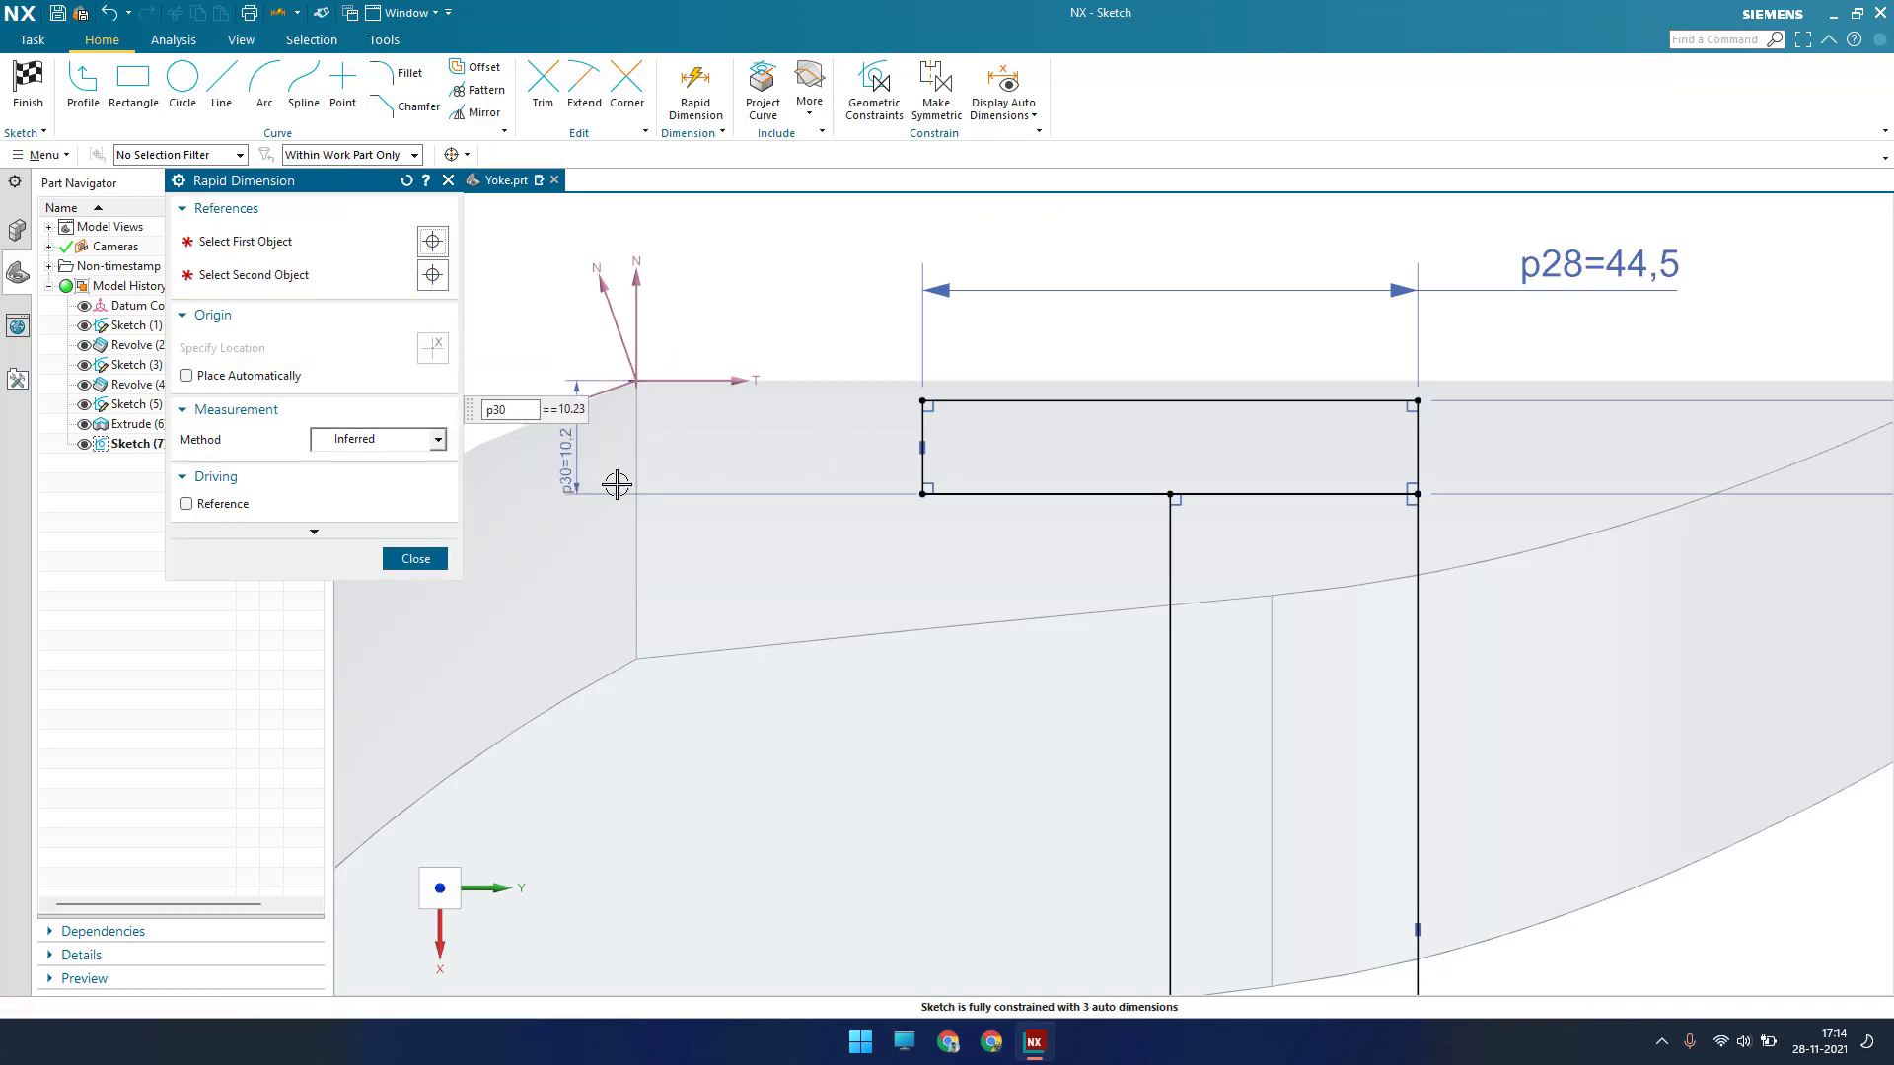
pyautogui.write('7')
pyautogui.press('Return')
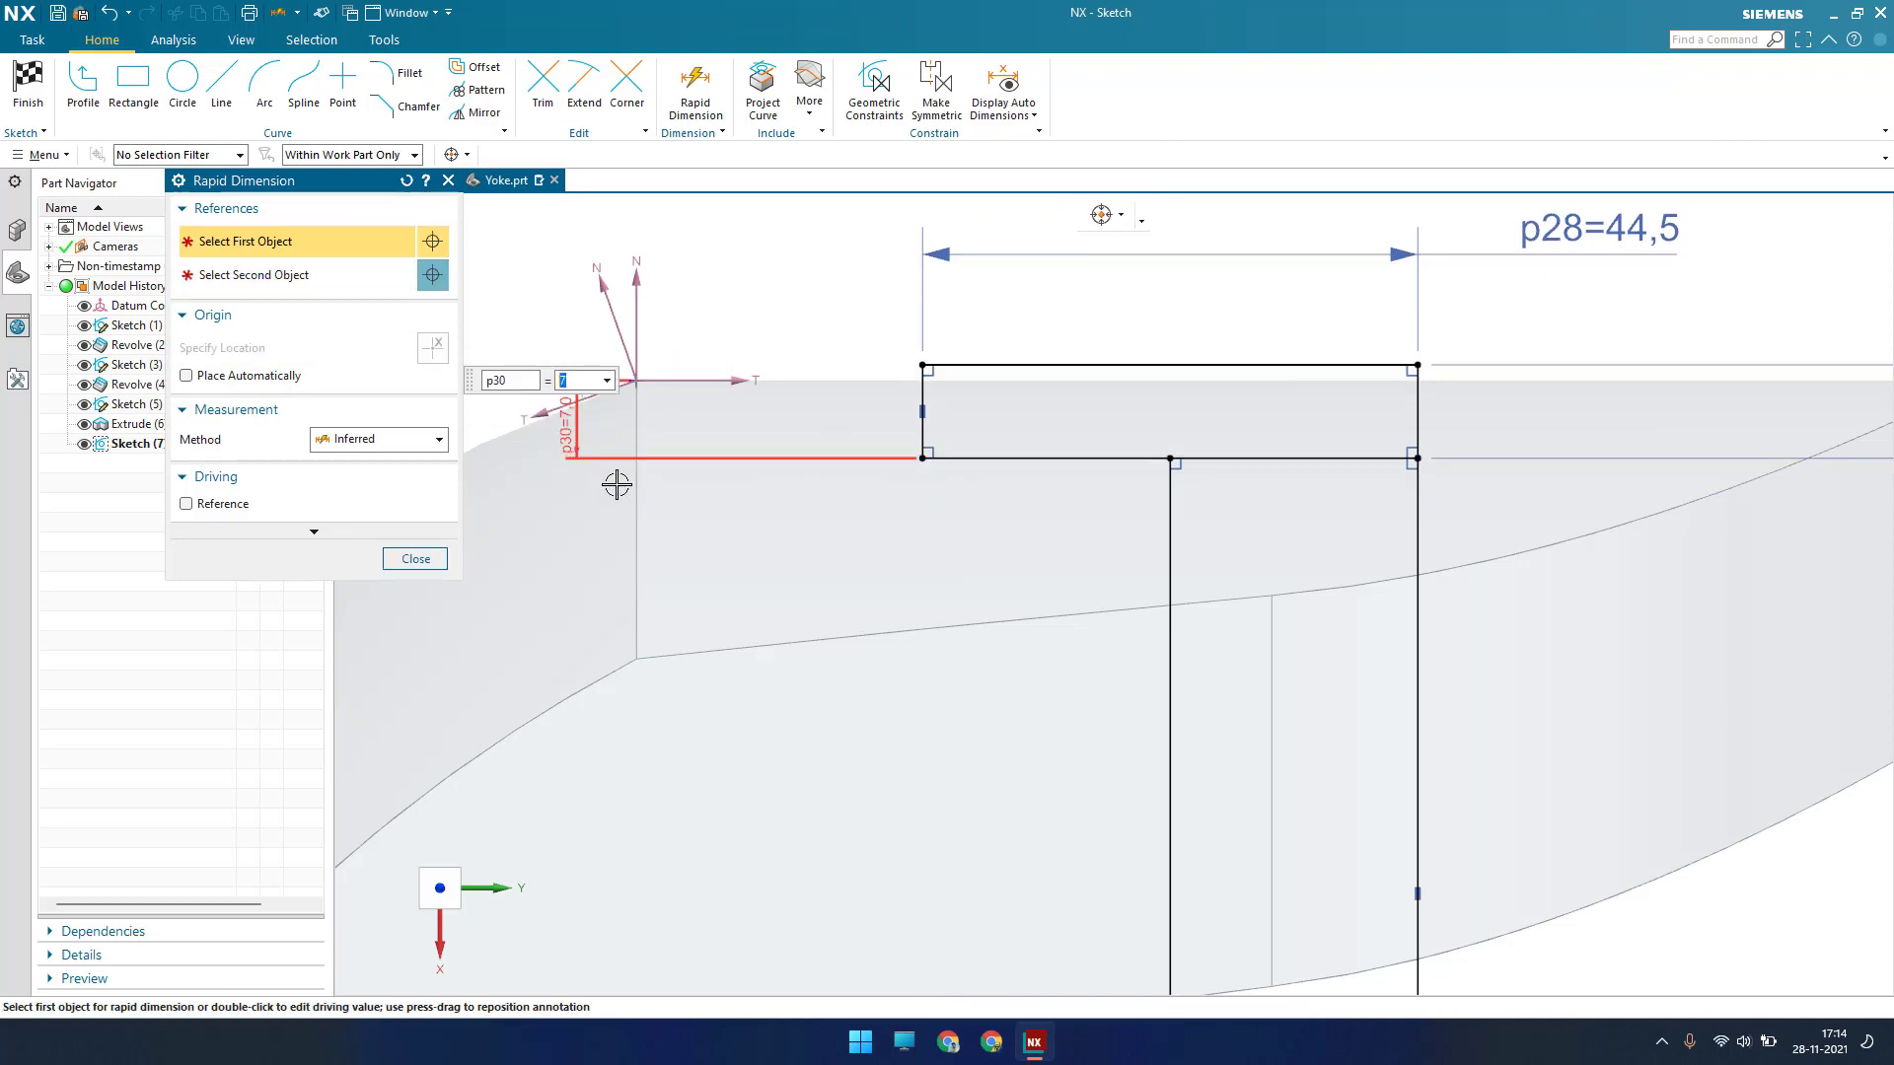
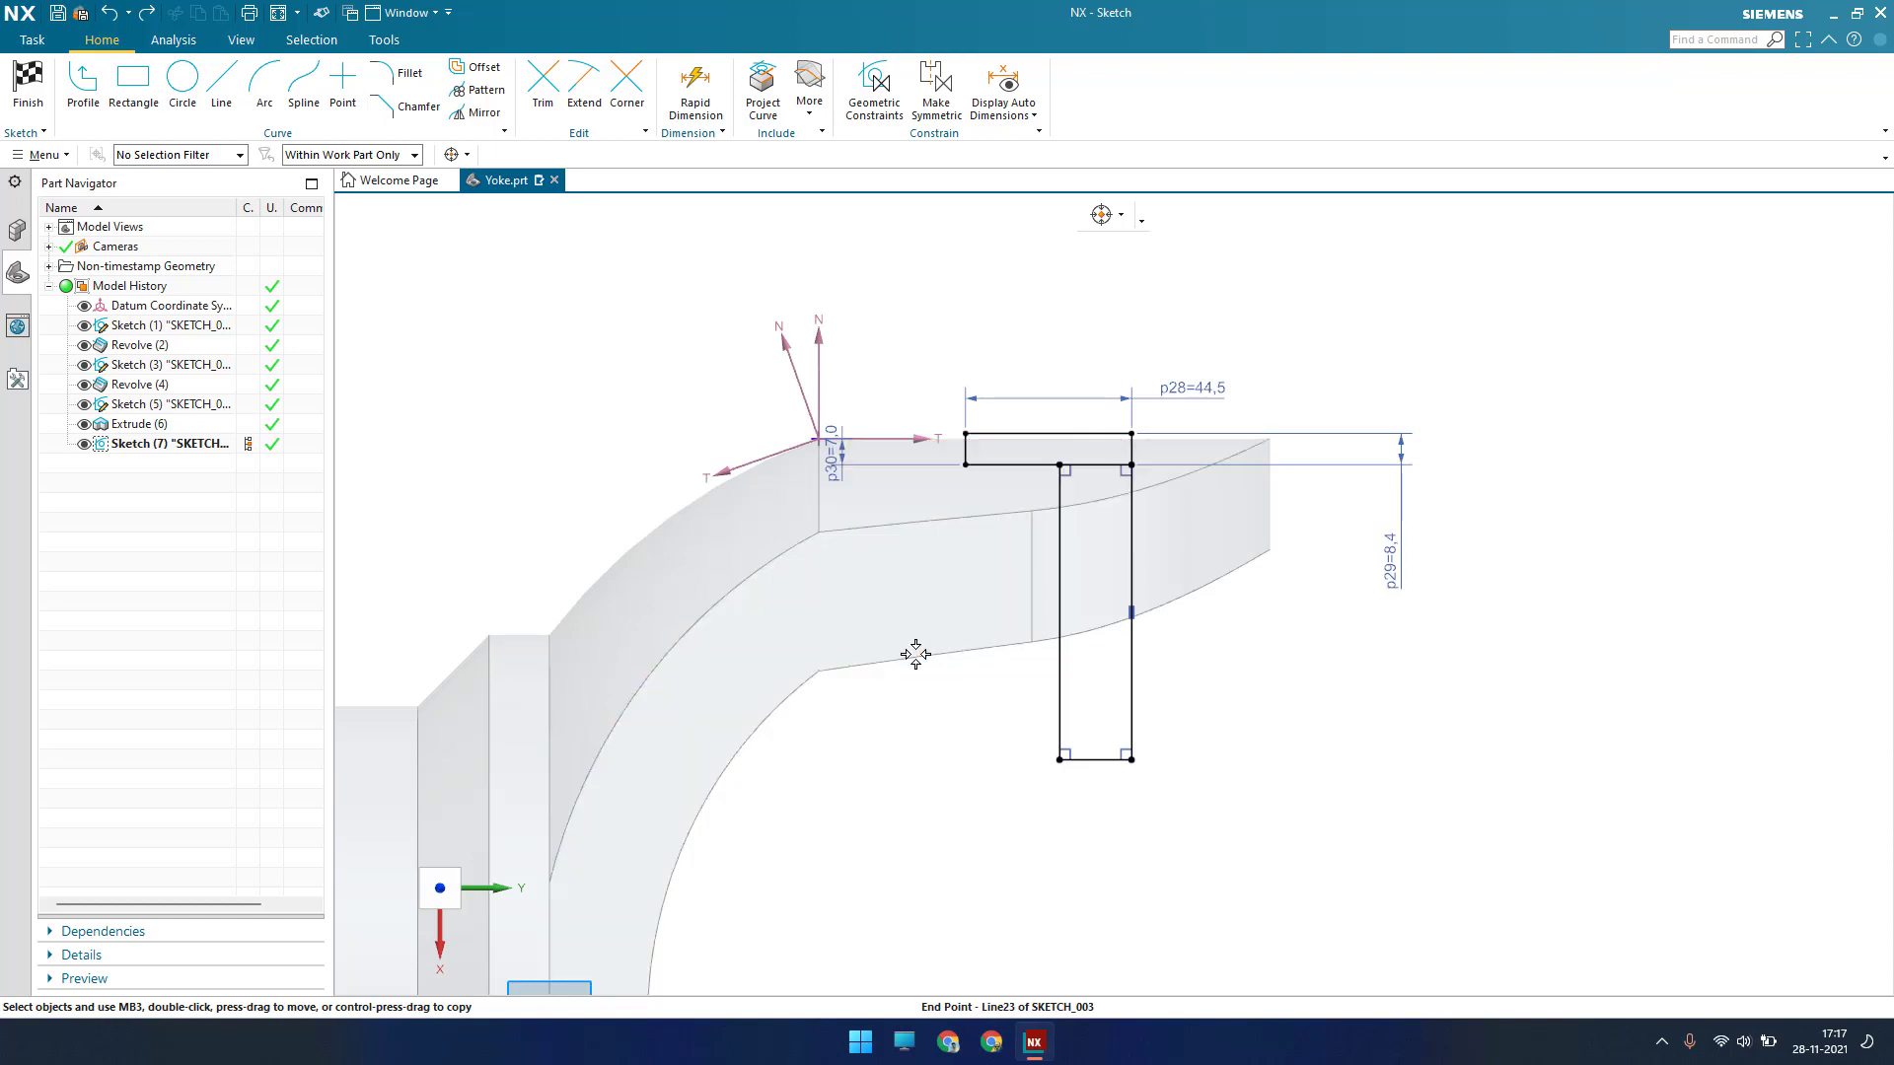
# Try to constrain the thin rectangle's upper corner nearest the cup to align vertically with the circle from the earlier sketch
pyautogui.press('c')
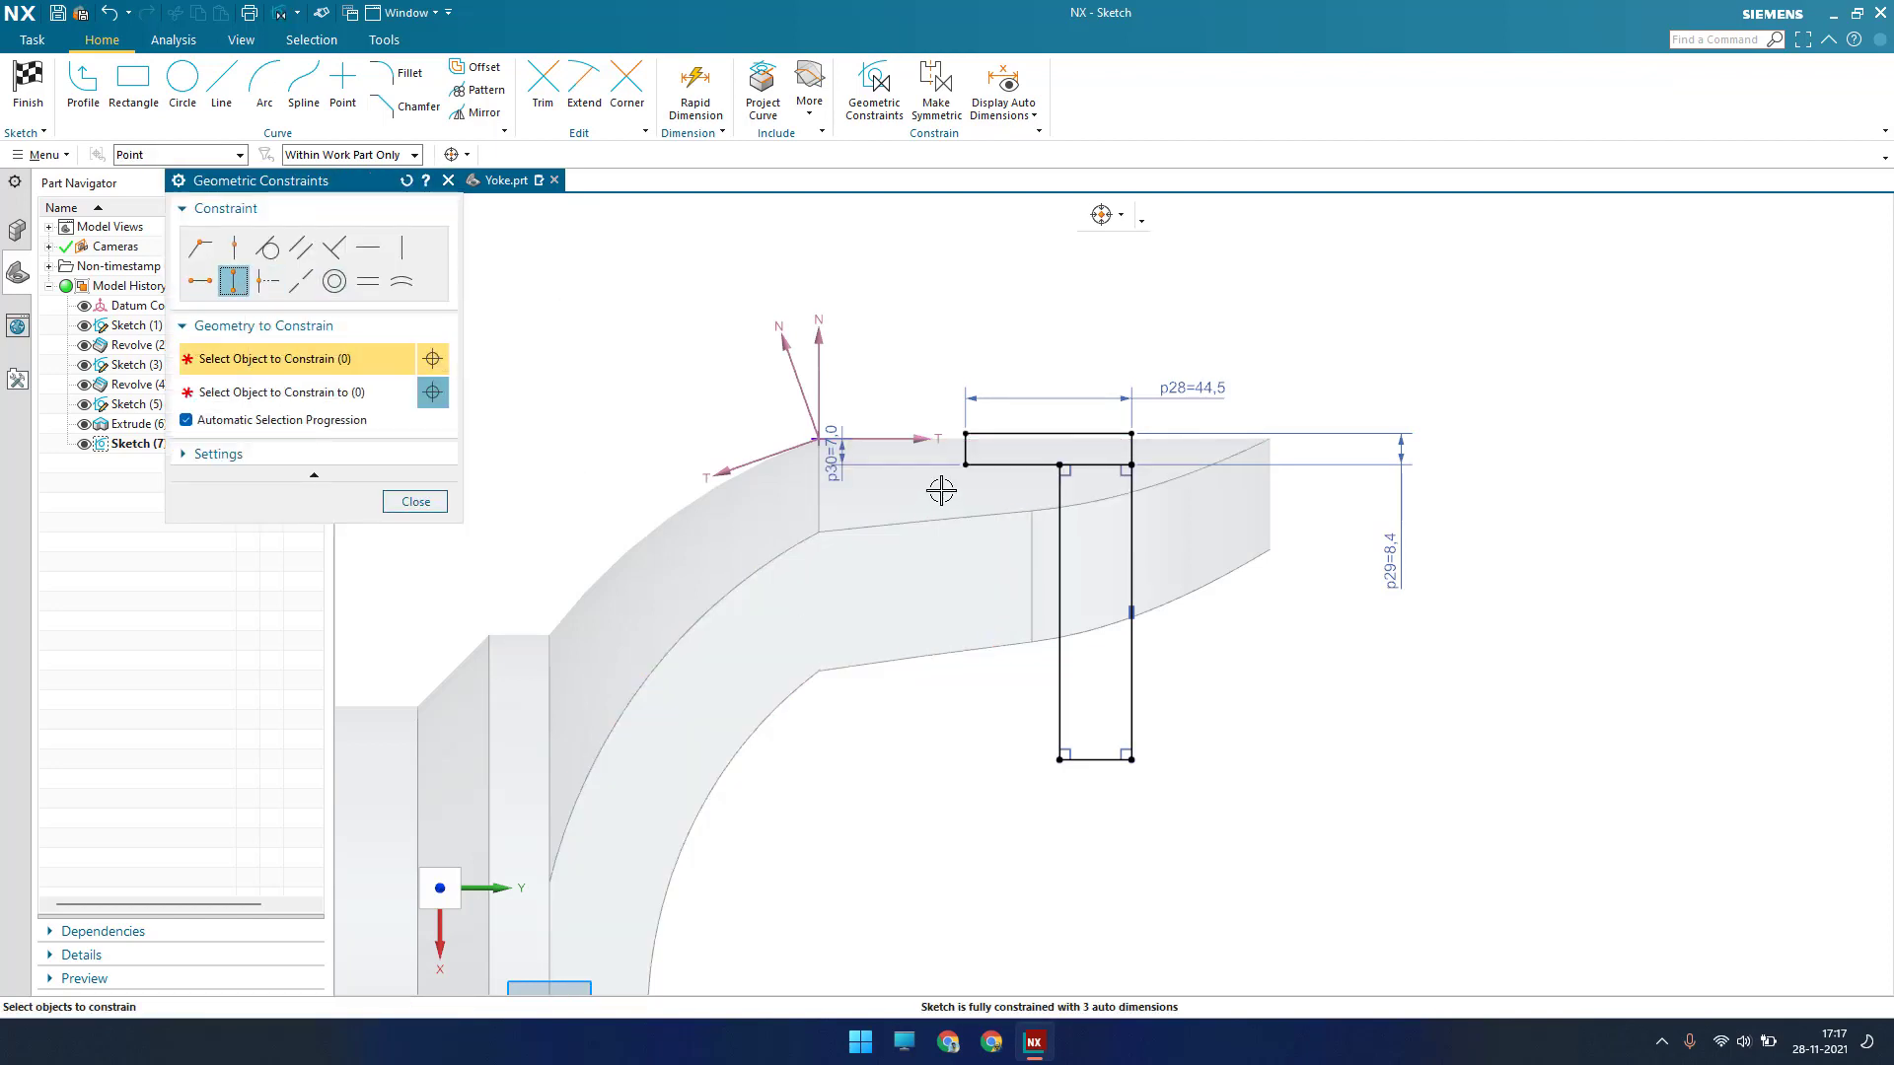
pyautogui.click(965, 434)
pyautogui.moveTo(1006, 571)
pyautogui.mouseDown(button='middle')
pyautogui.moveTo(1006, 625)
pyautogui.moveTo(969, 564)
pyautogui.moveTo(1036, 677)
pyautogui.mouseUp(button='middle')
pyautogui.click(1035, 677)
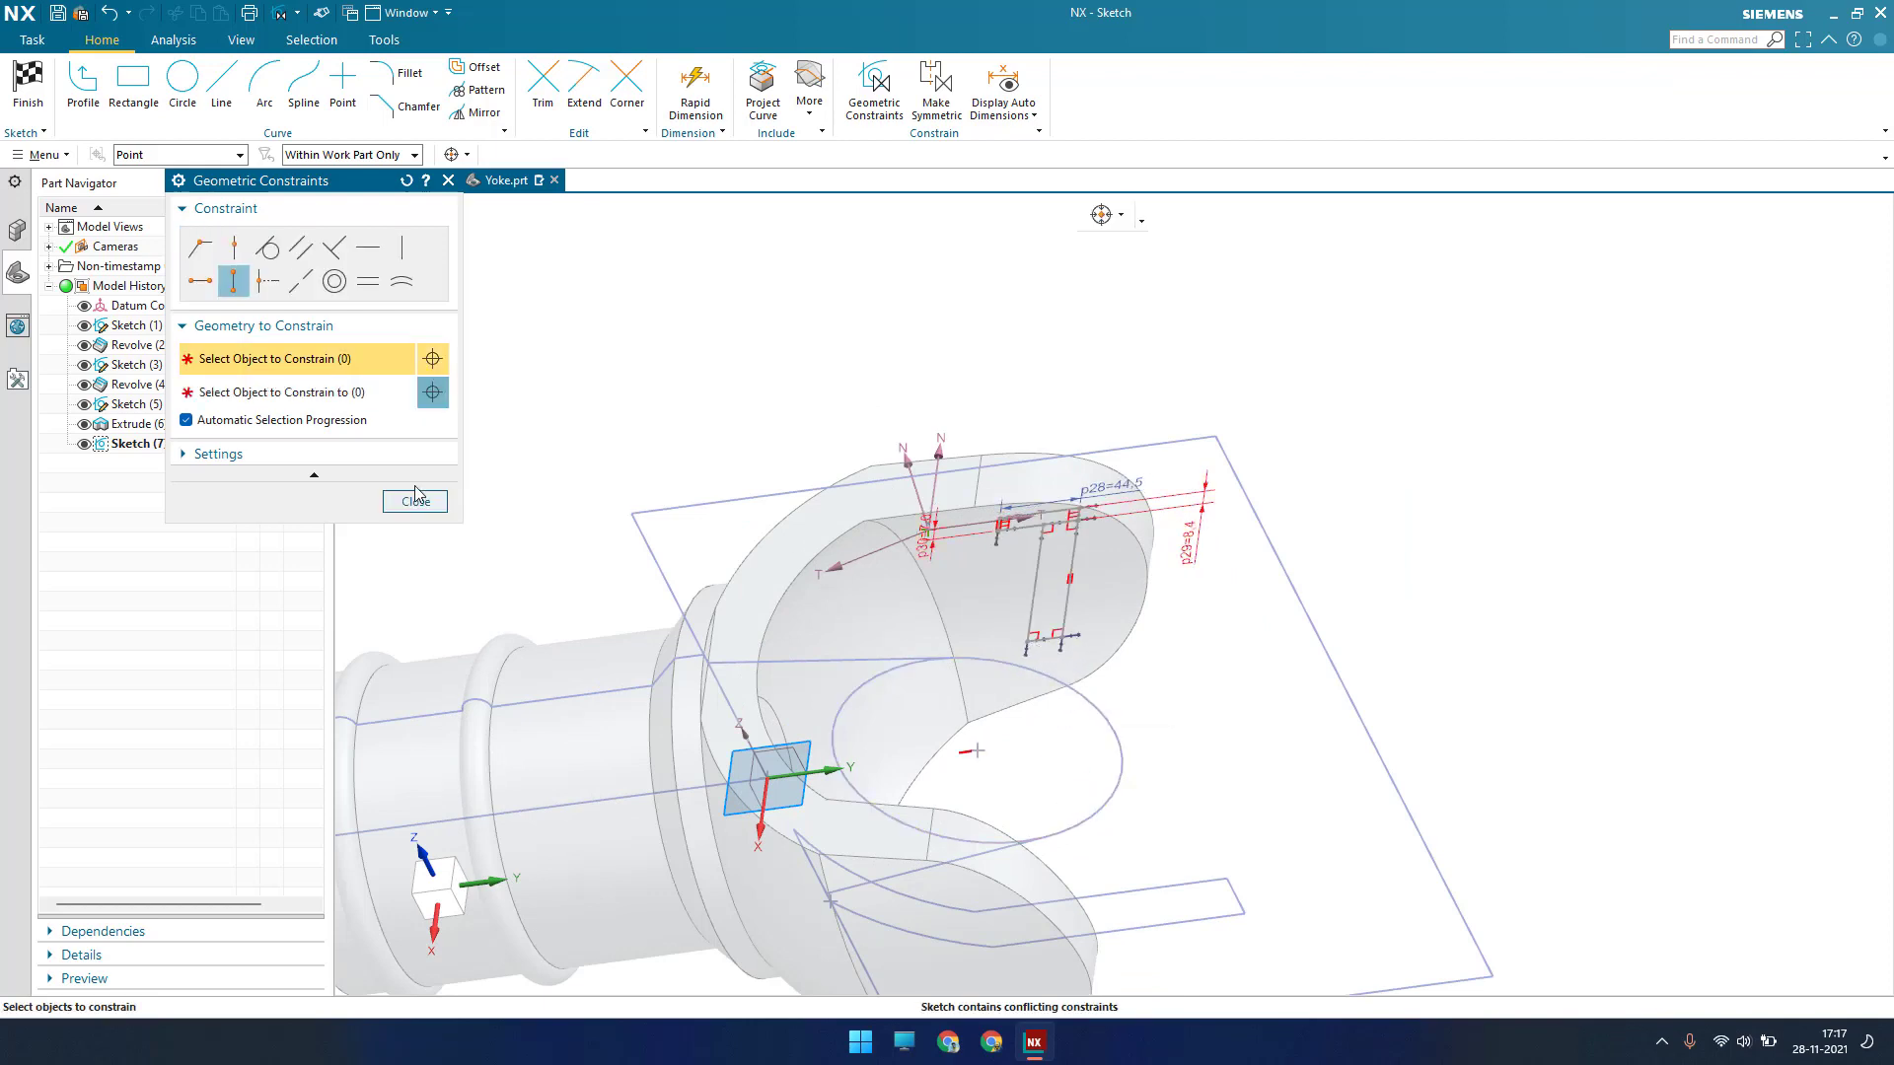
pyautogui.click(415, 498)
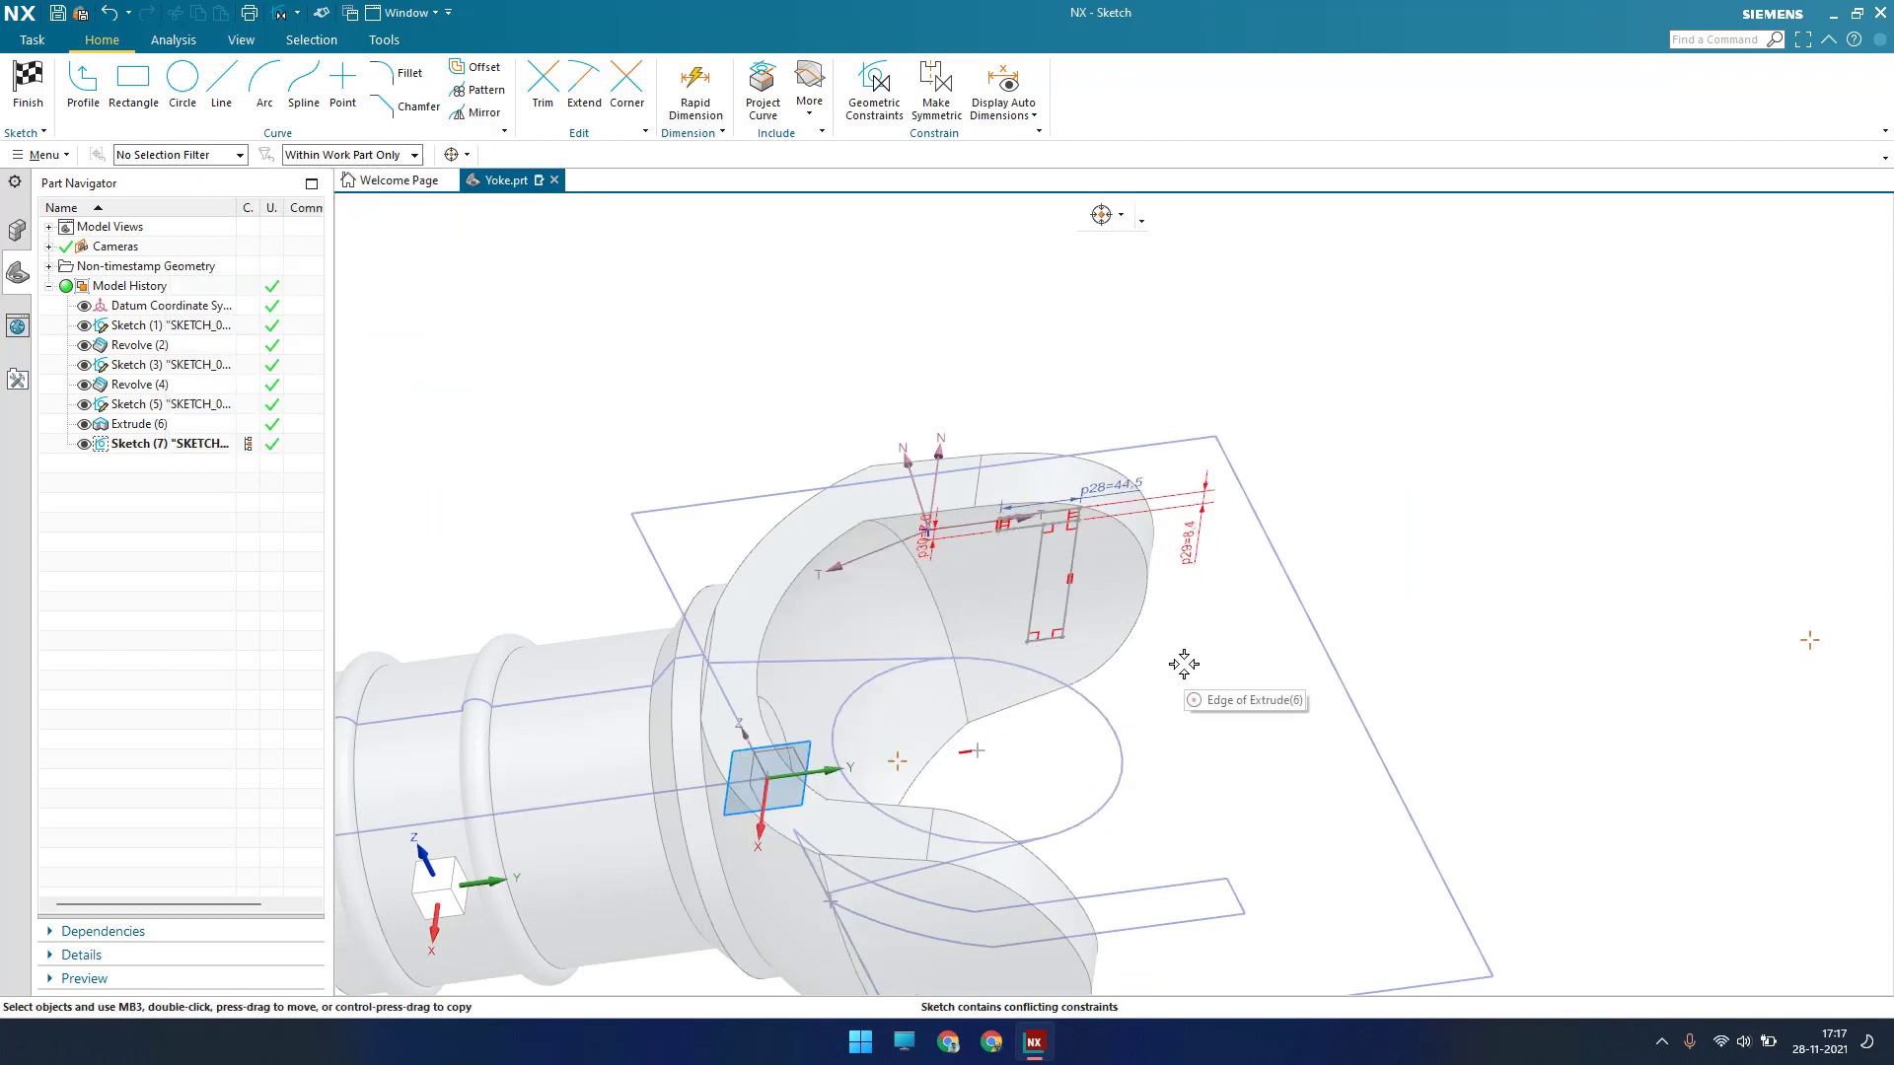
# Inspect the conflicting sketch from several angles, restore the face-on view and undo the vertical alignment constraint
pyautogui.moveTo(1331, 655); pyautogui.dragTo(1356, 662, button='middle')
pyautogui.press('F8')
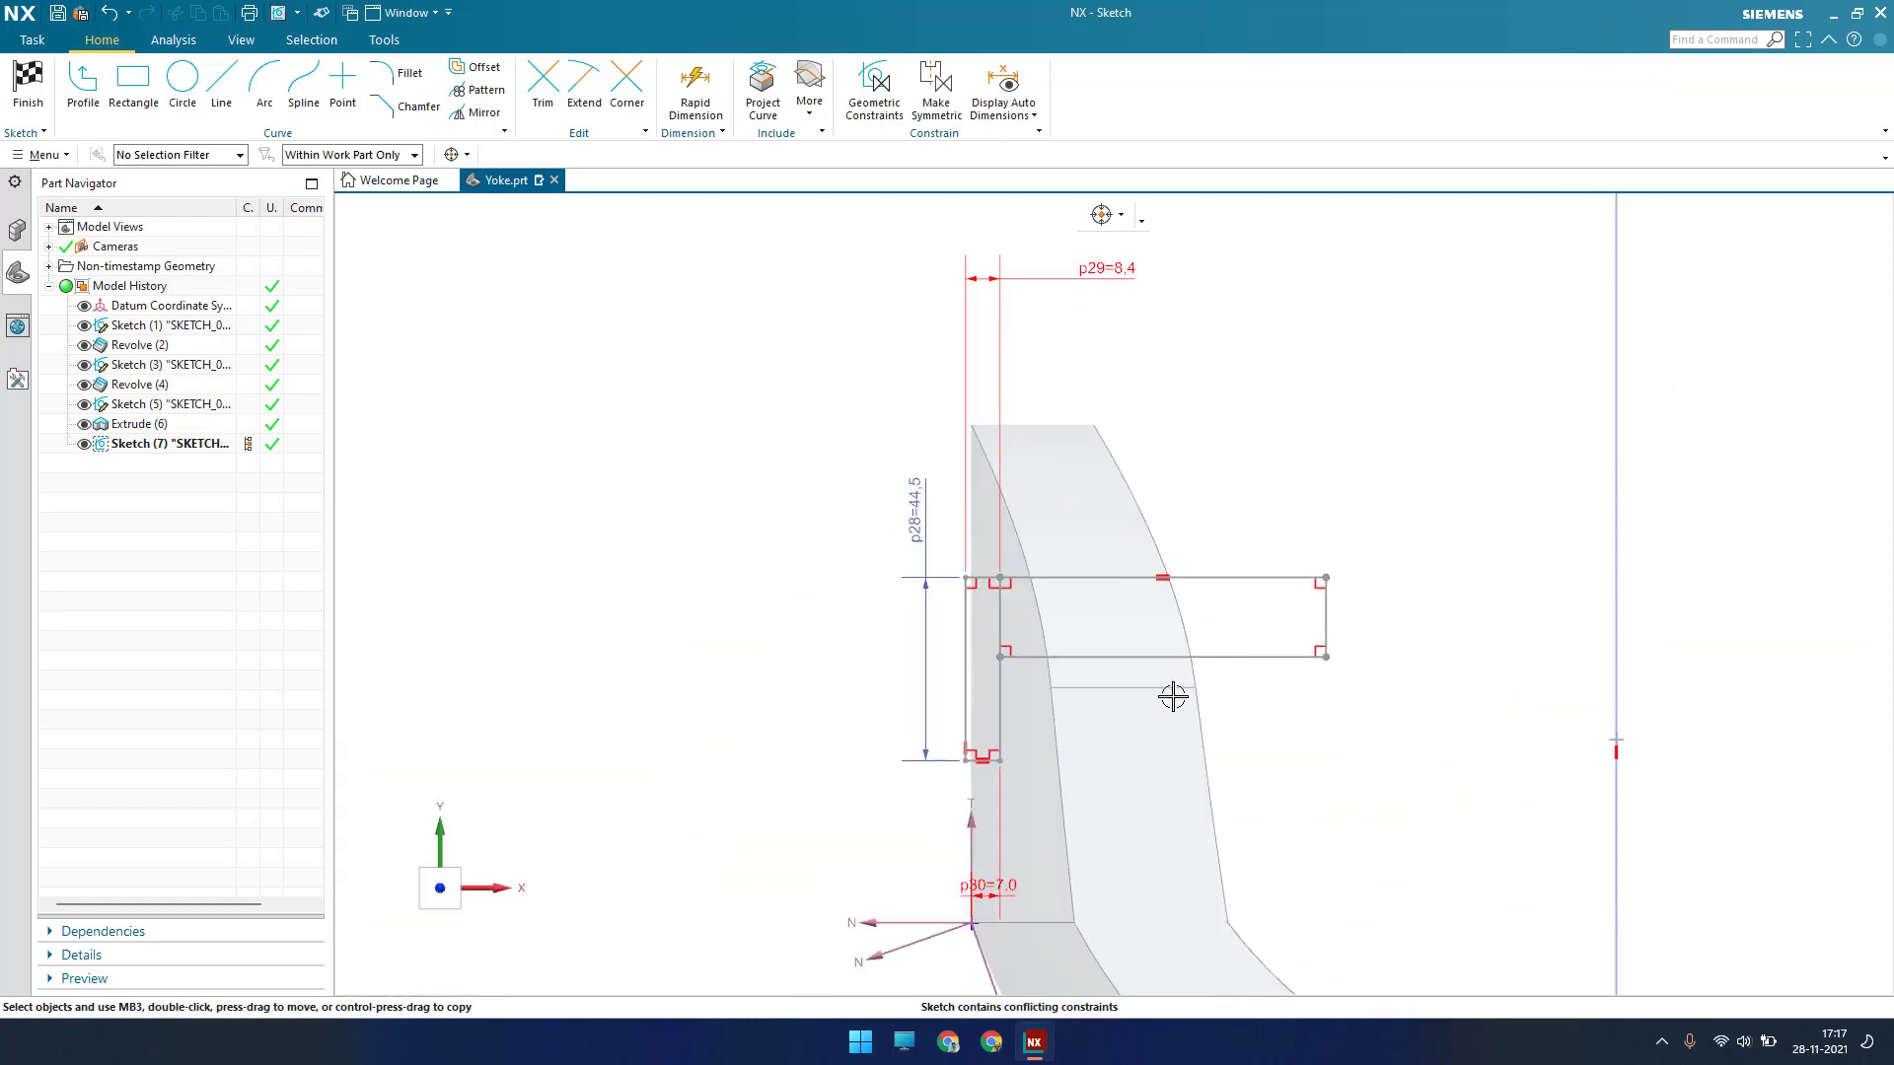
pyautogui.moveTo(1144, 688)
pyautogui.mouseDown(button='middle')
pyautogui.moveTo(1006, 554)
pyautogui.moveTo(973, 667)
pyautogui.mouseUp(button='middle')
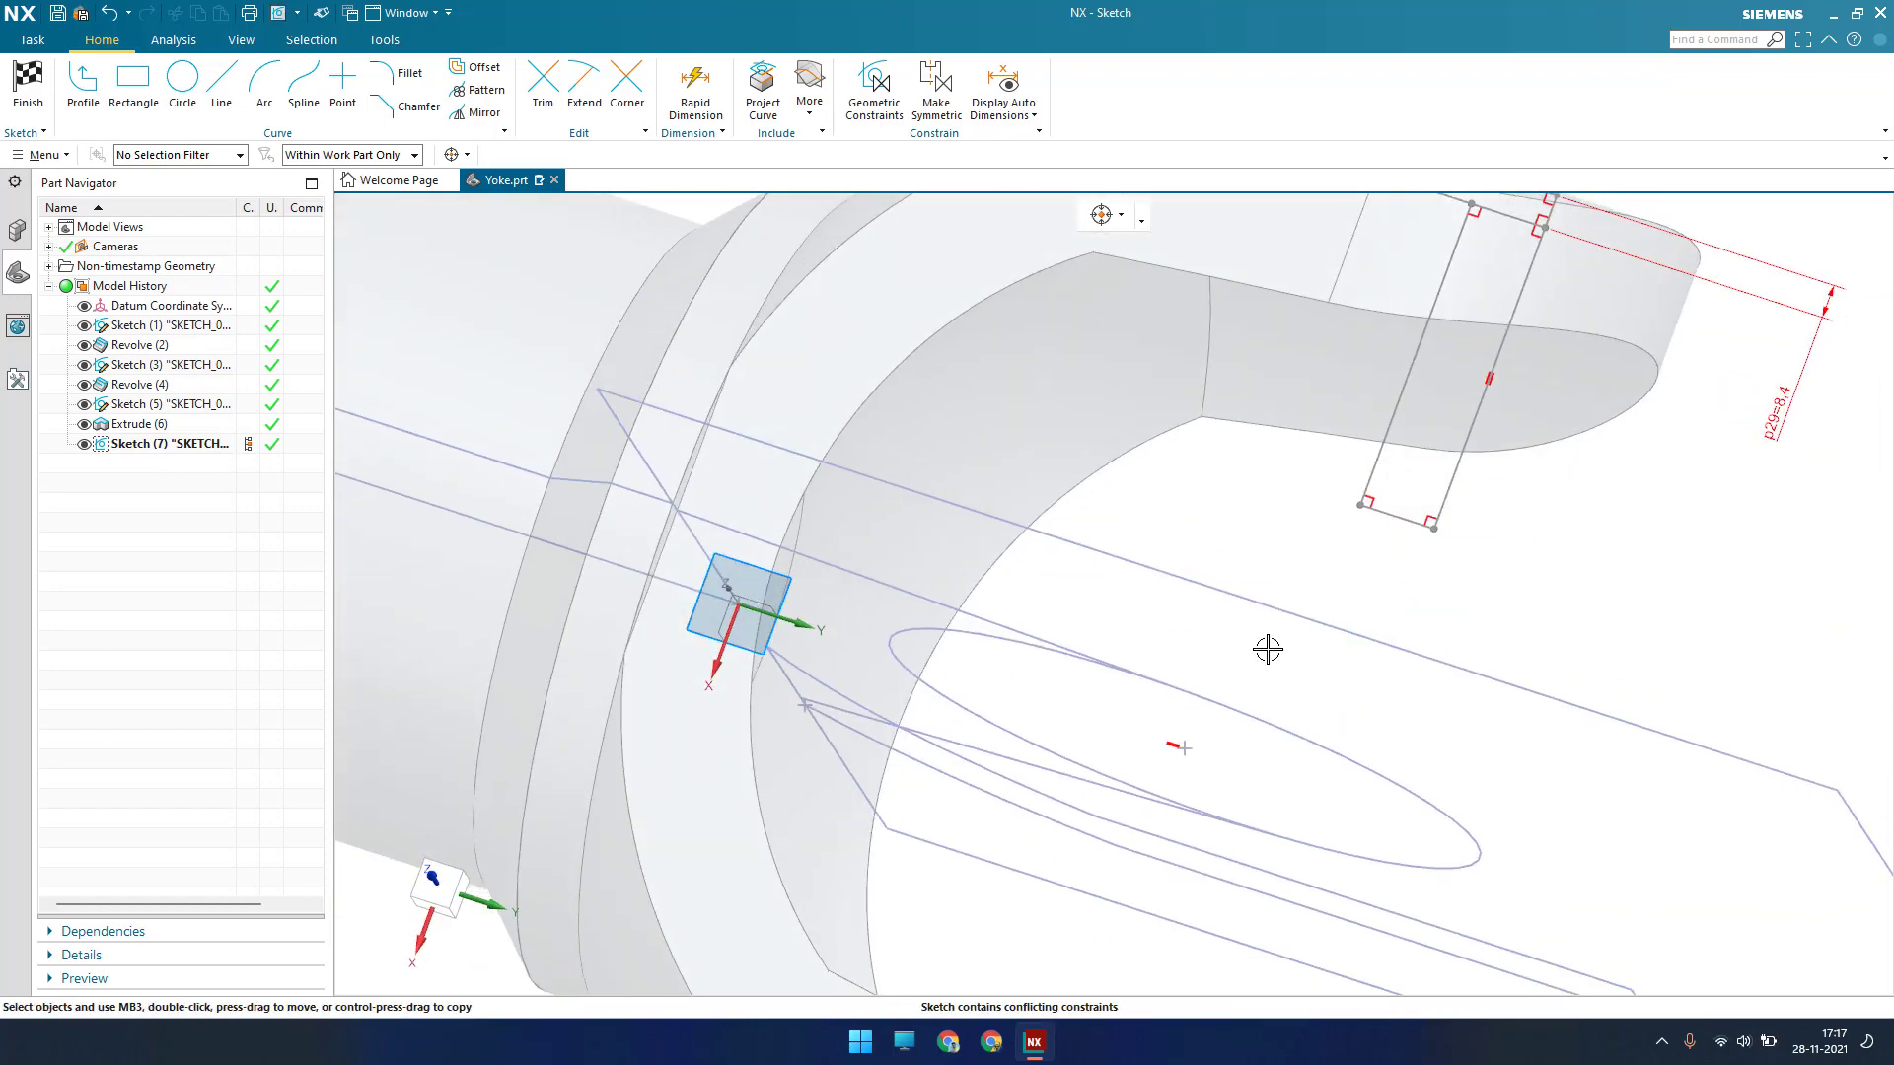
pyautogui.press('F8')
pyautogui.scroll(-5, 1190, 696)
pyautogui.moveTo(1190, 697); pyautogui.dragTo(1196, 592, button='middle')
pyautogui.scroll(6, 1195, 569)
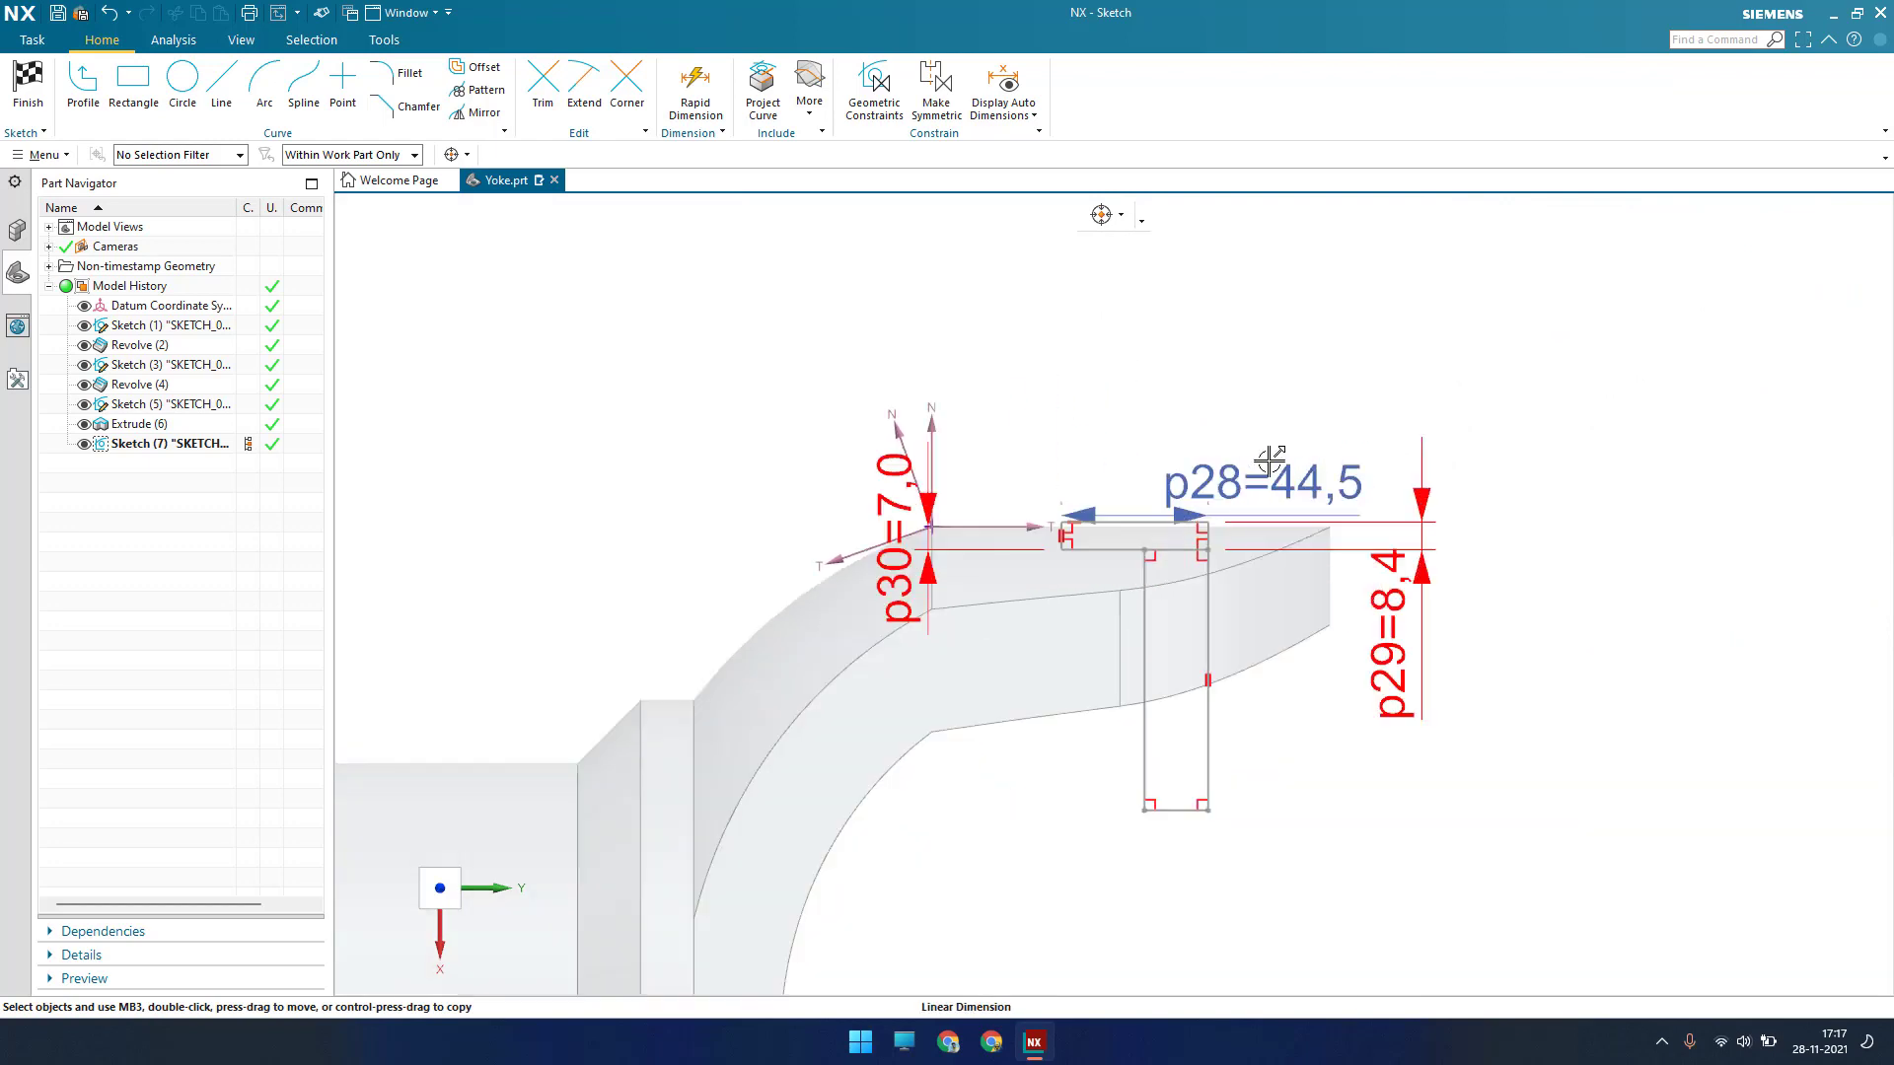
pyautogui.hotkey('ctrl', 'z')
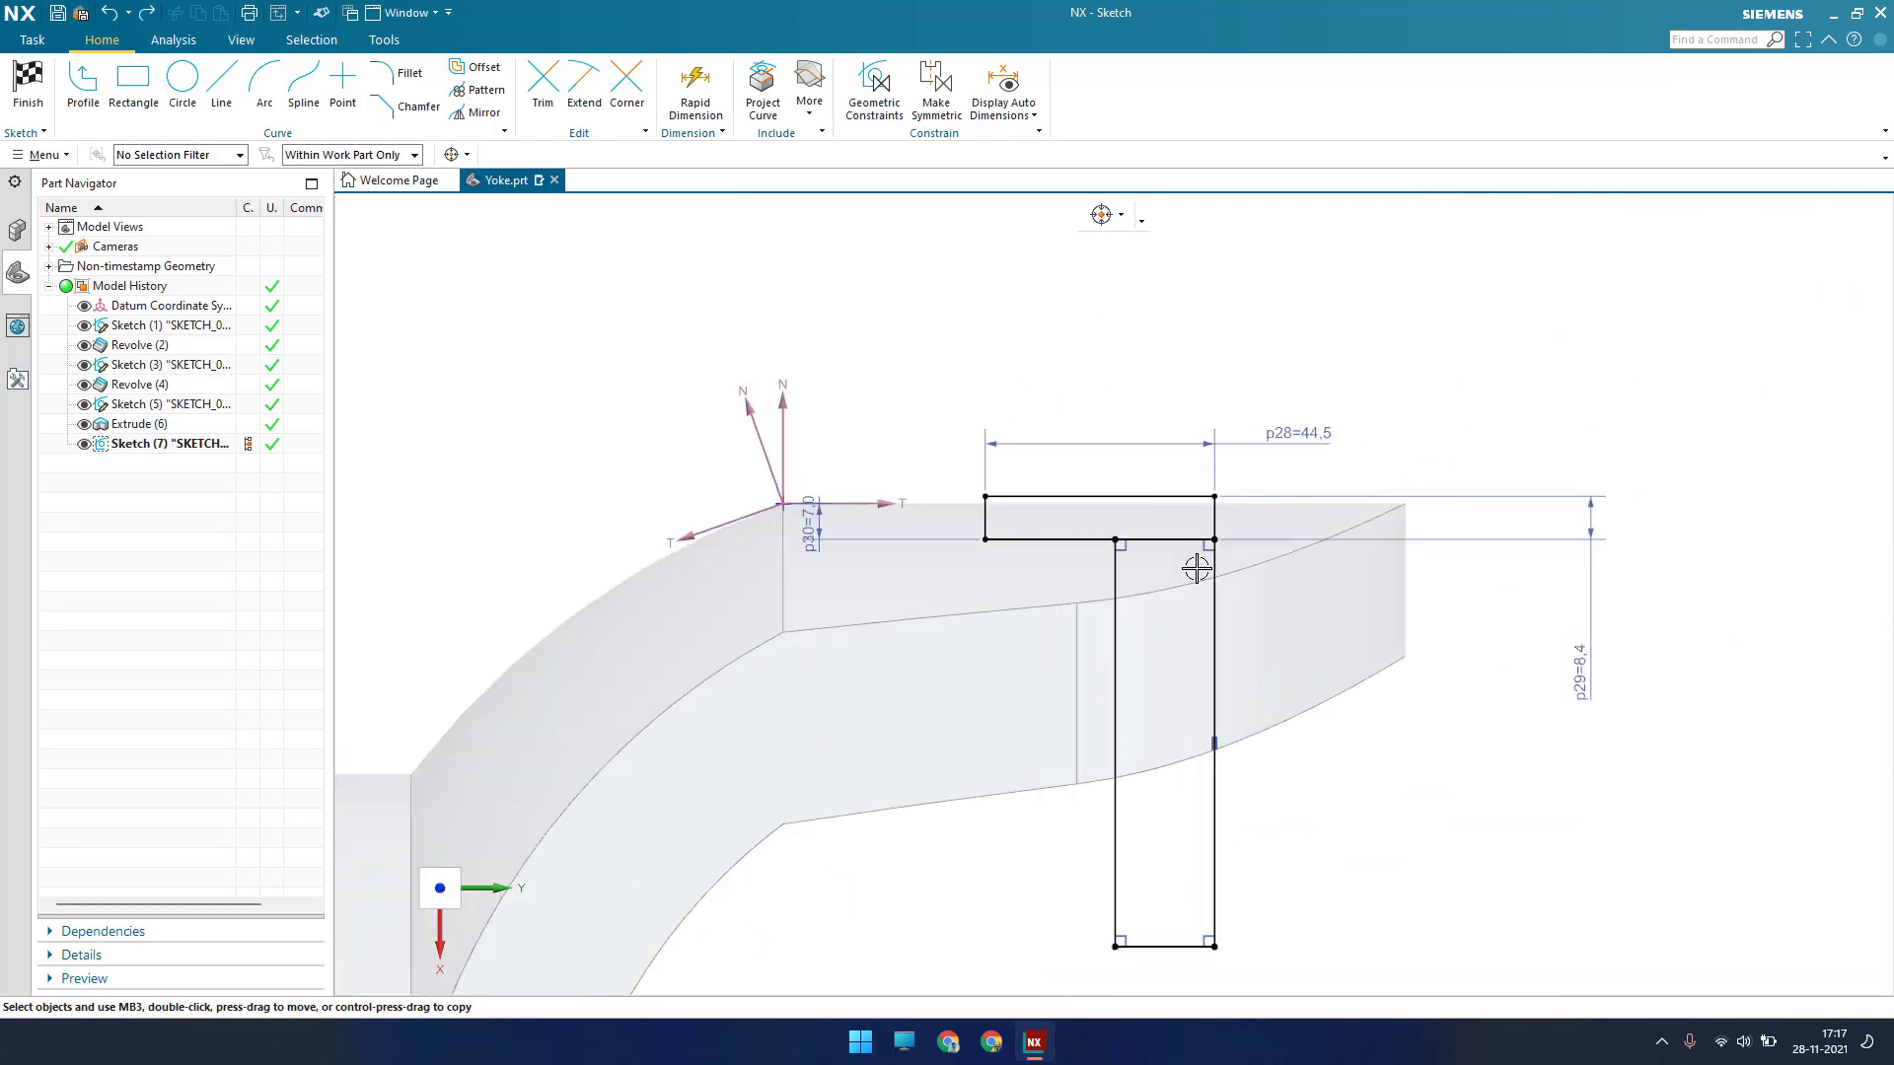
# Set the horizontal distance from the thin rectangle's lower corner nearest the cup to the earlier sketch circle's centre to 0
pyautogui.moveTo(1115, 711)
pyautogui.mouseDown(button='middle')
pyautogui.moveTo(1213, 457)
pyautogui.moveTo(1167, 567)
pyautogui.mouseUp(button='middle')
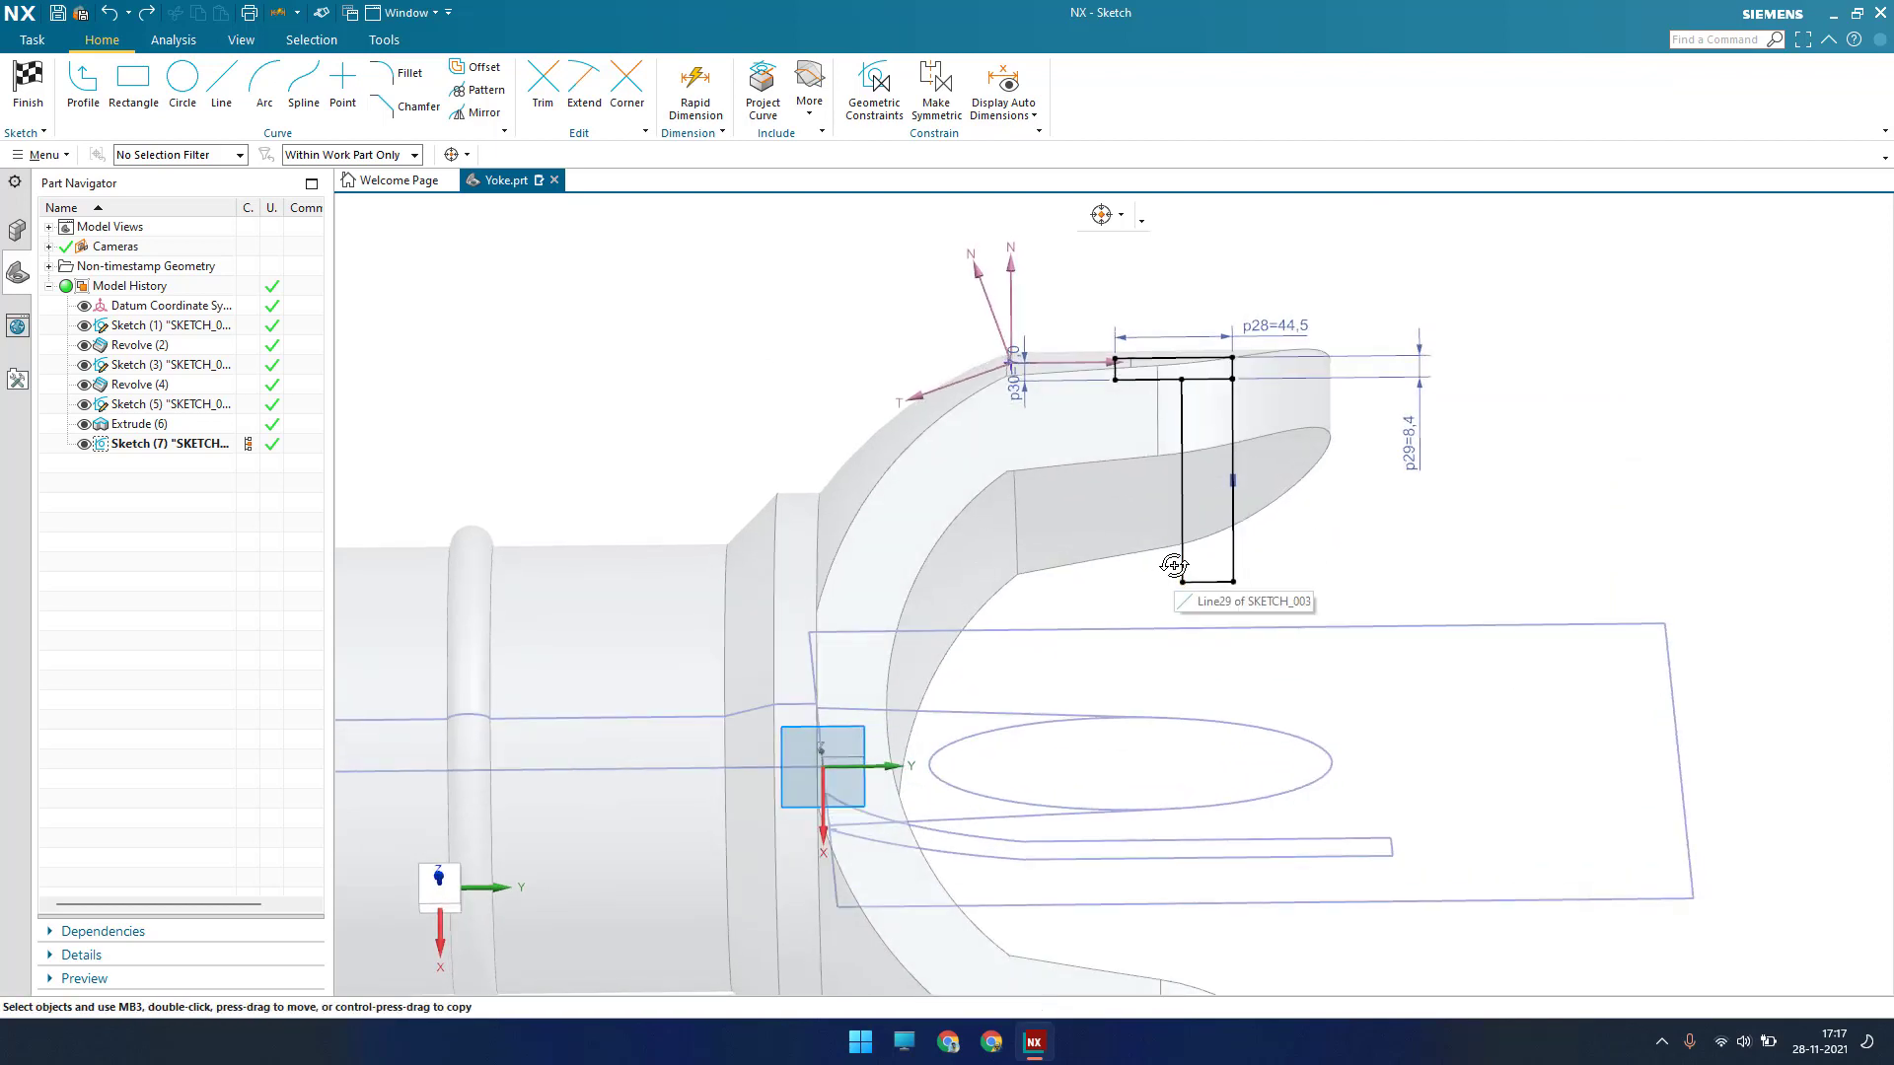
pyautogui.press('d')
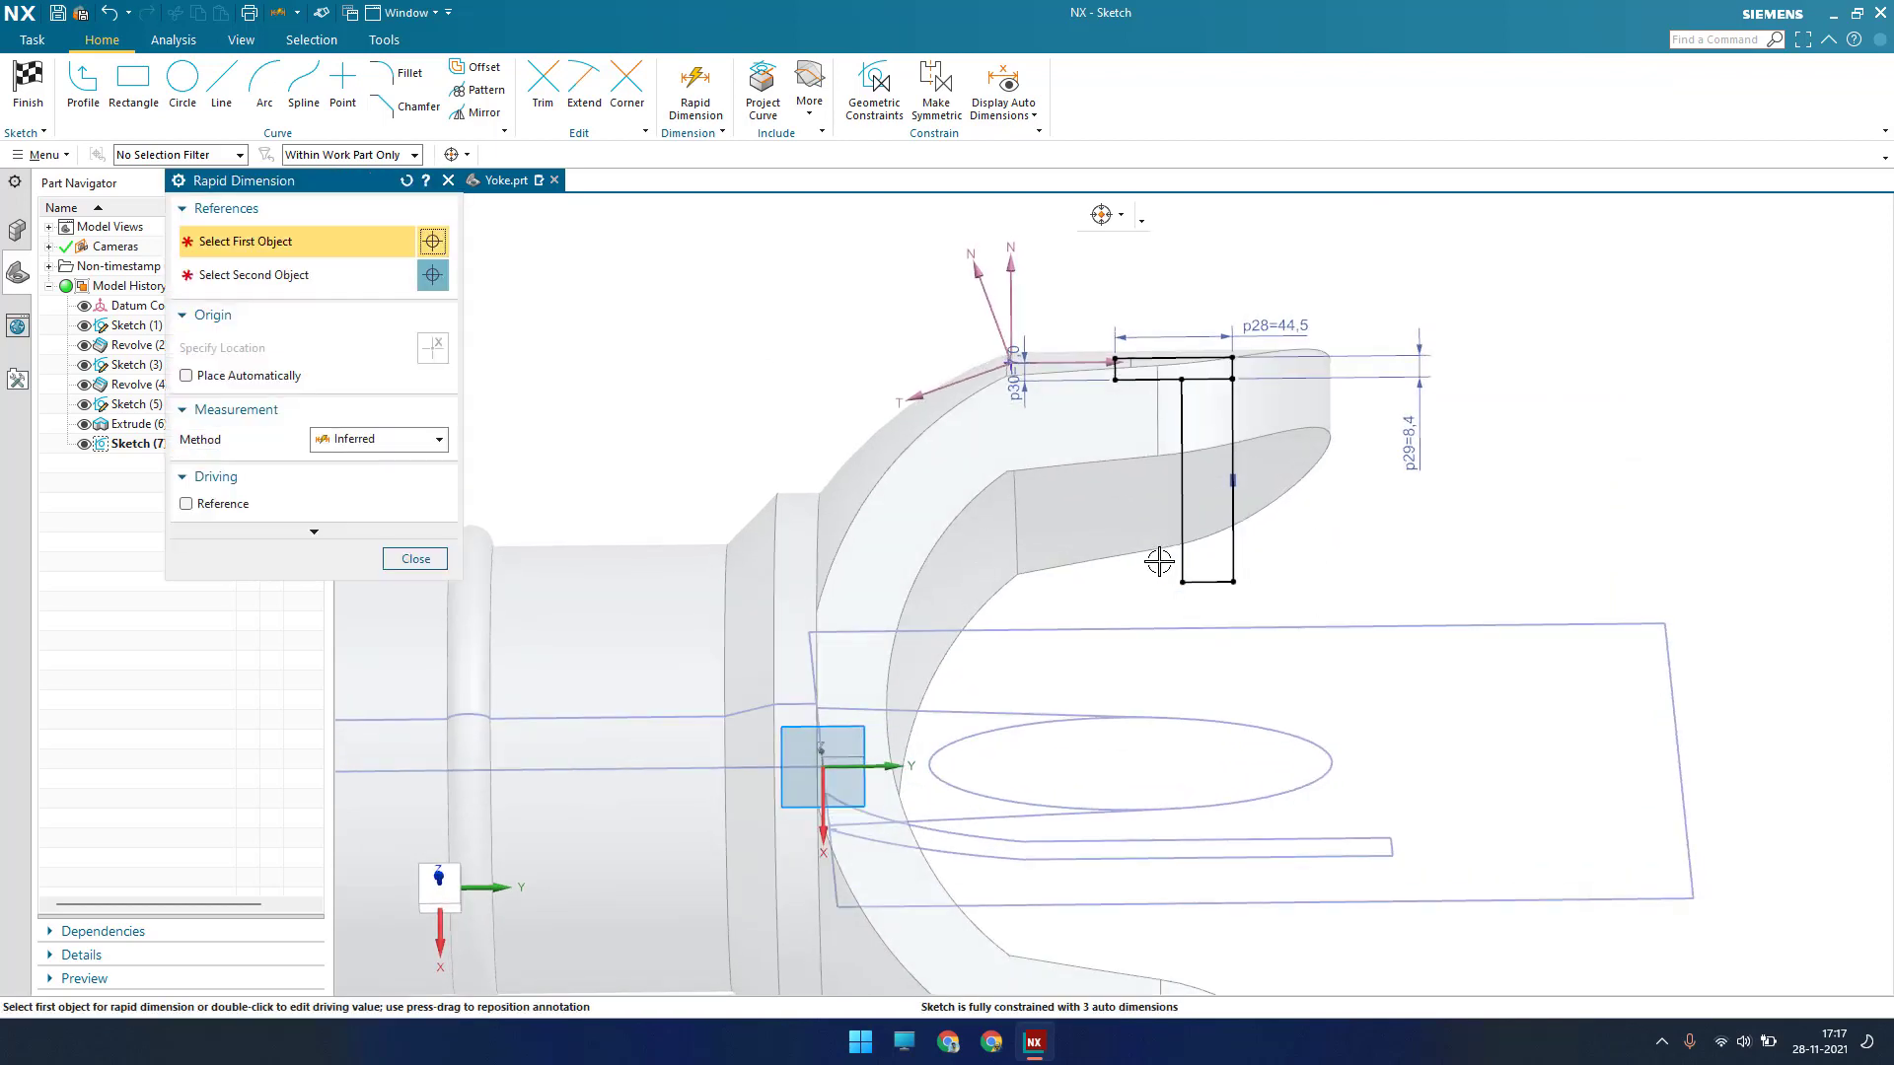
pyautogui.click(1116, 410)
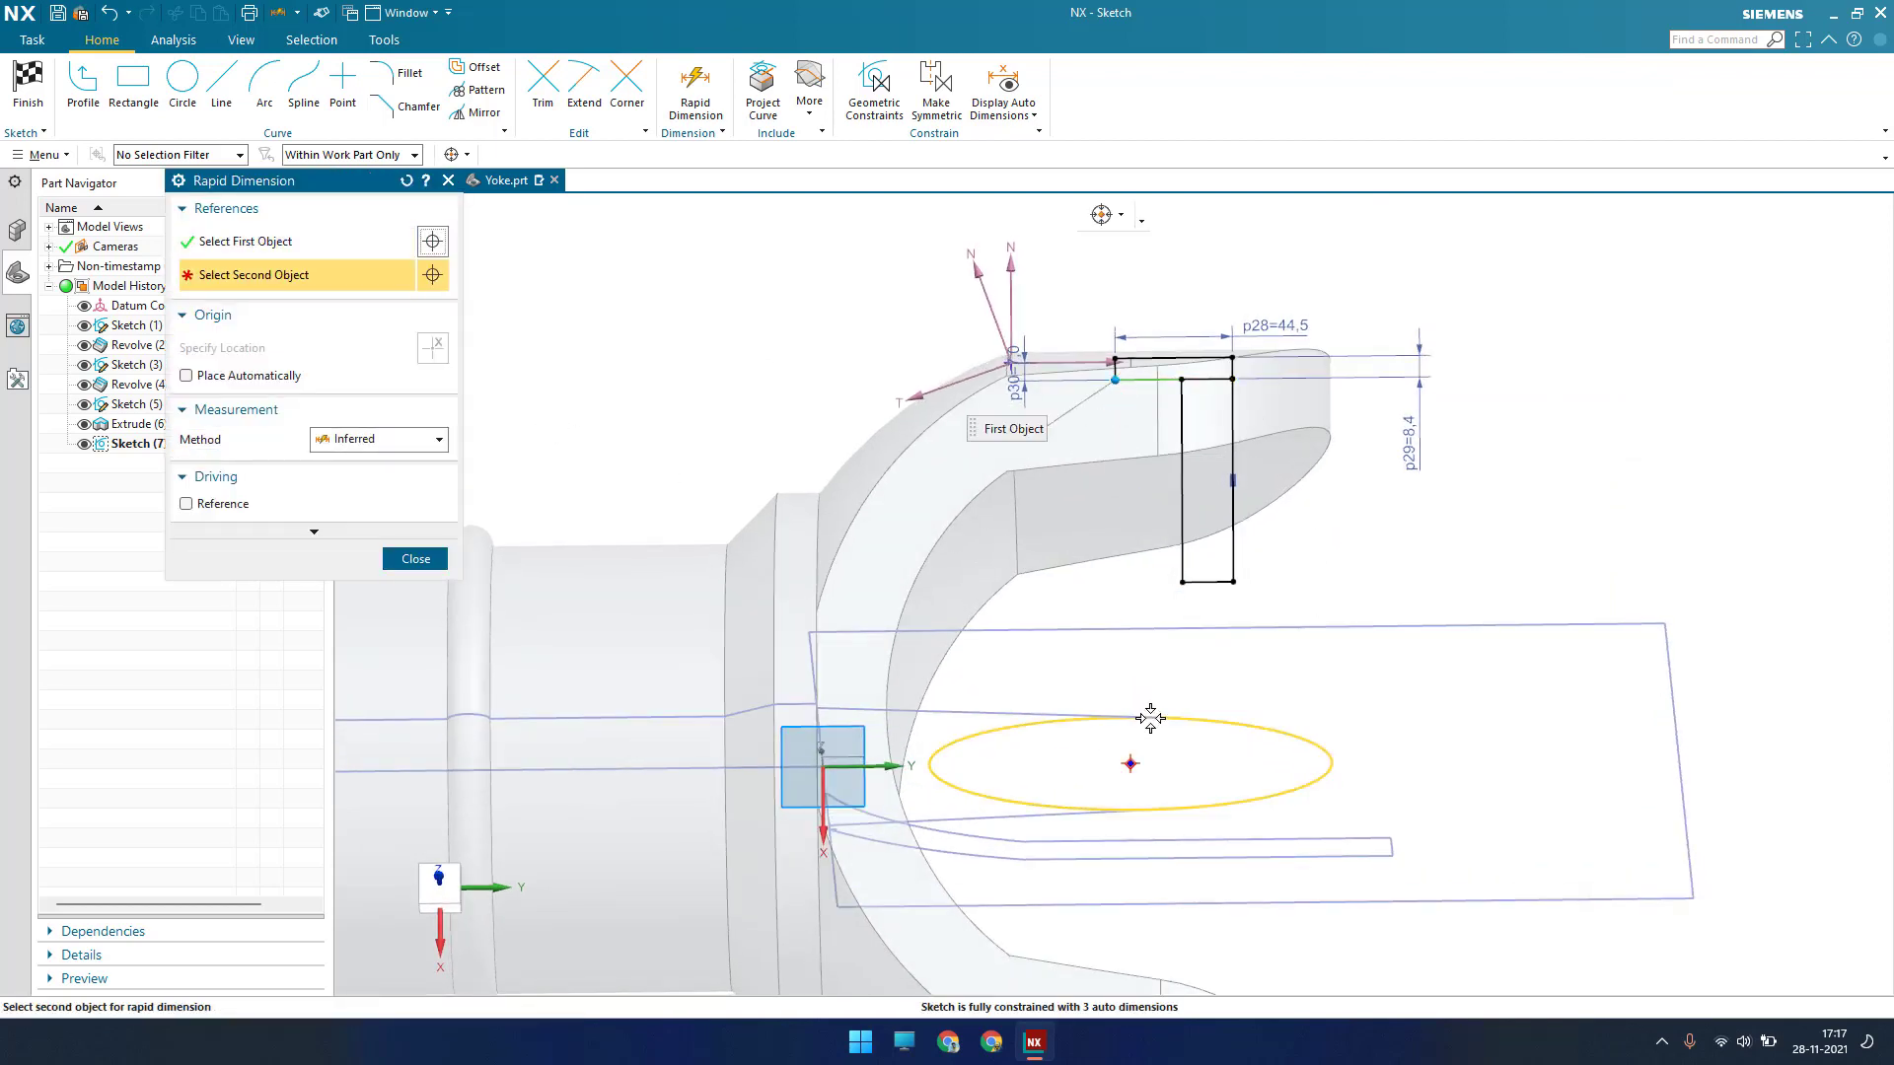
pyautogui.click(1150, 718)
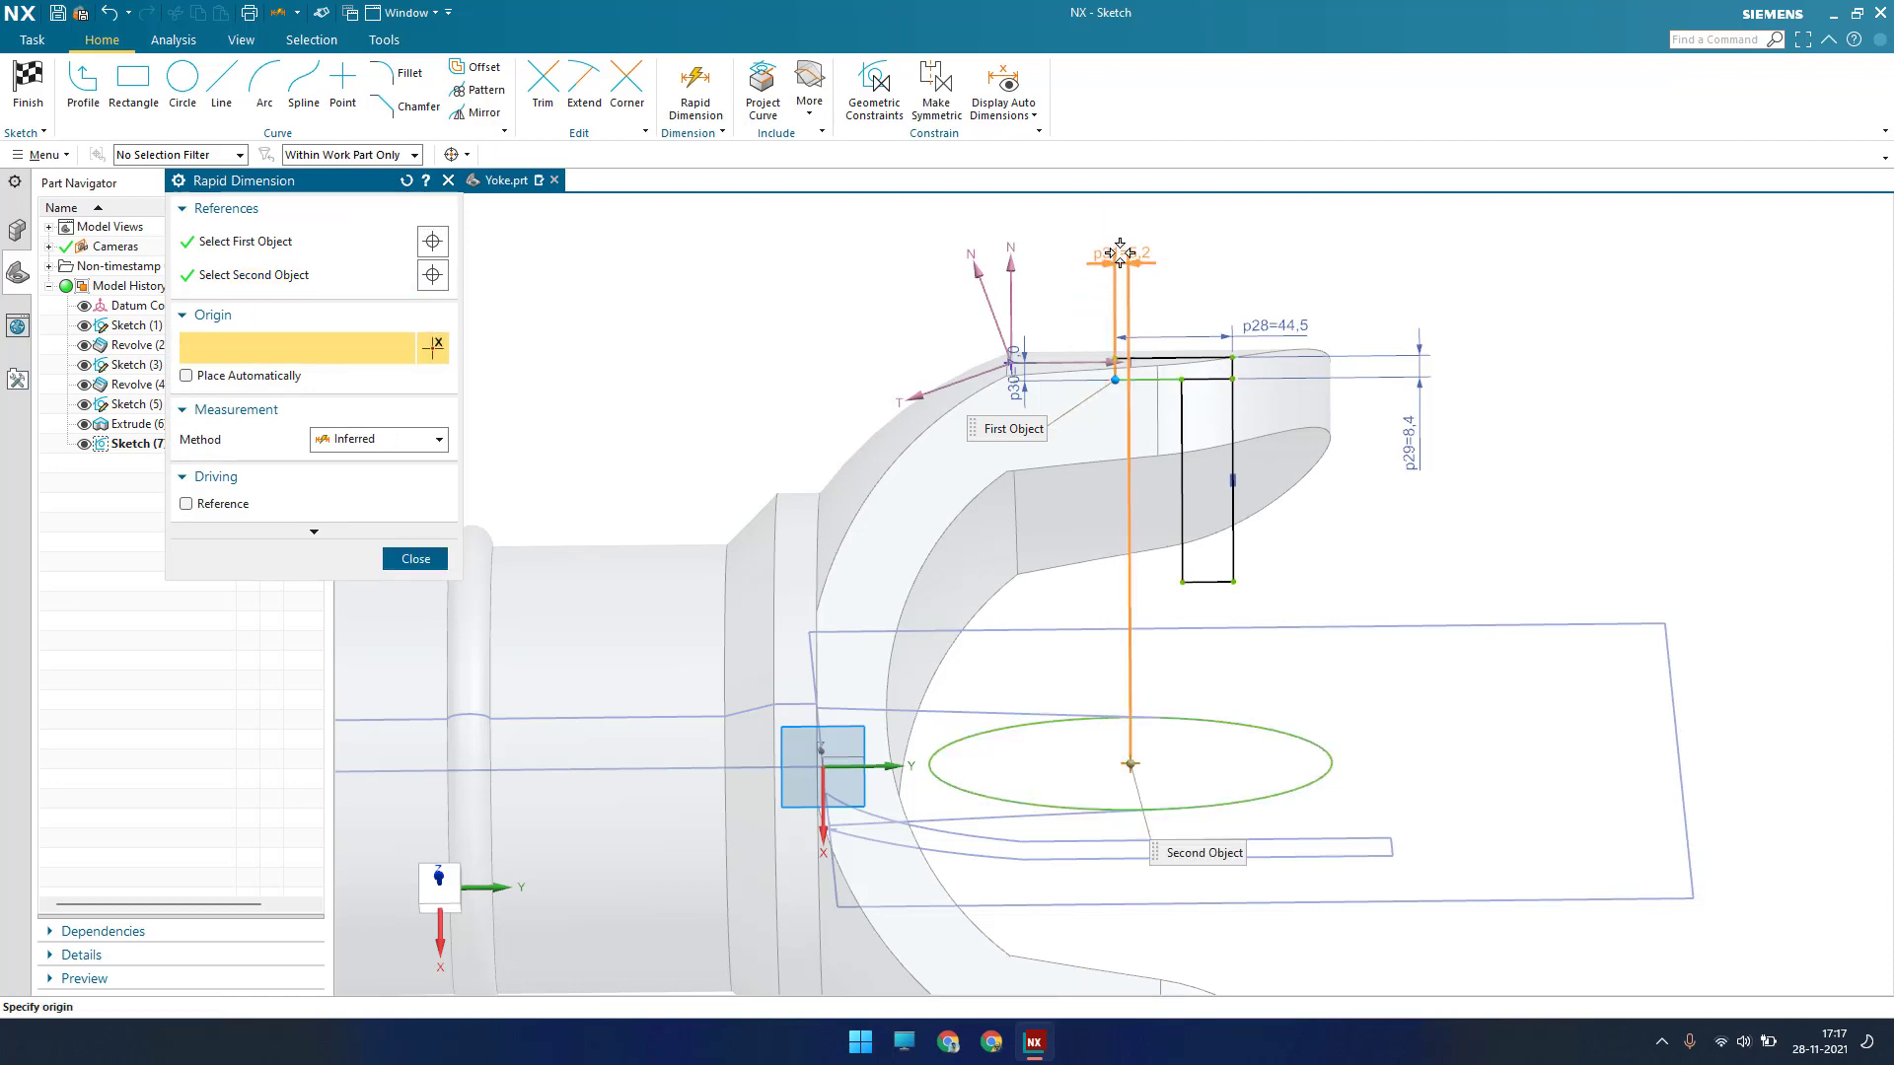
pyautogui.click(1119, 253)
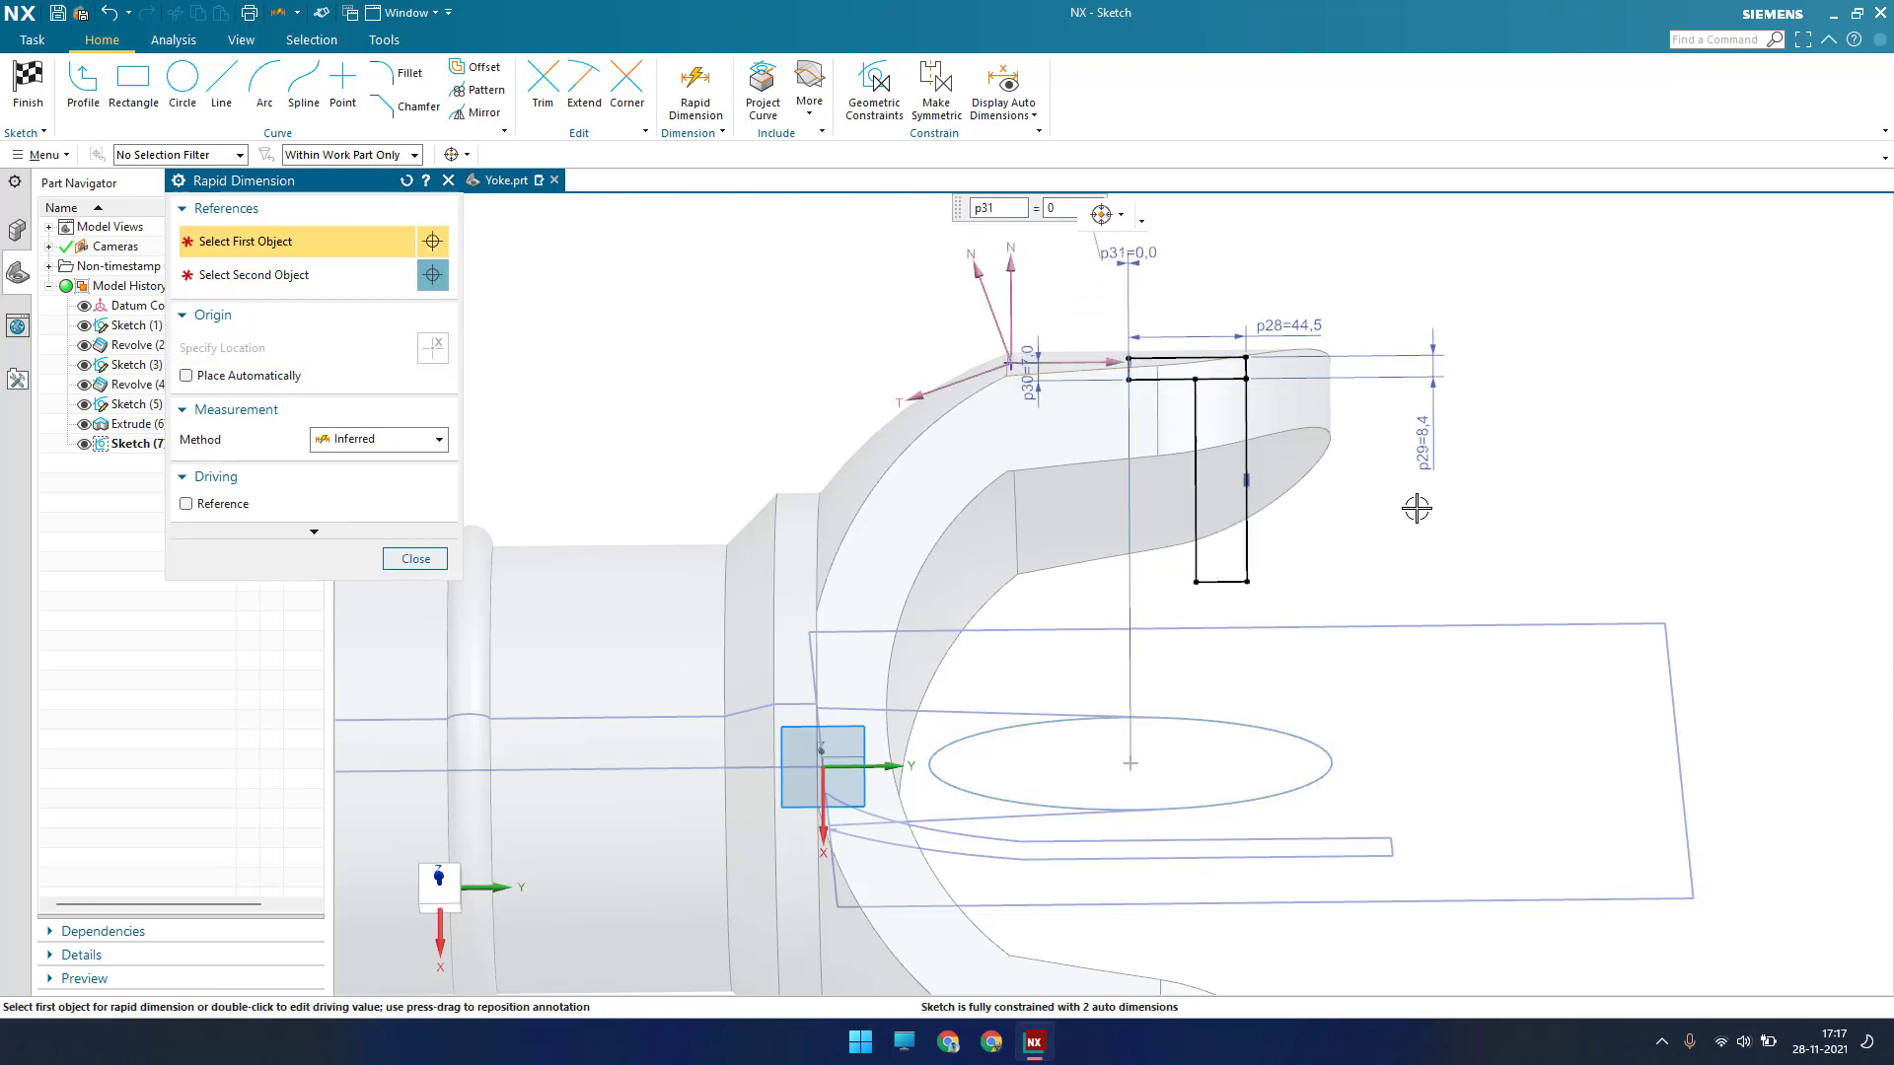
pyautogui.scroll(-2, 1371, 515)
pyautogui.press('Escape')
pyautogui.press('Escape')
pyautogui.press('F8')
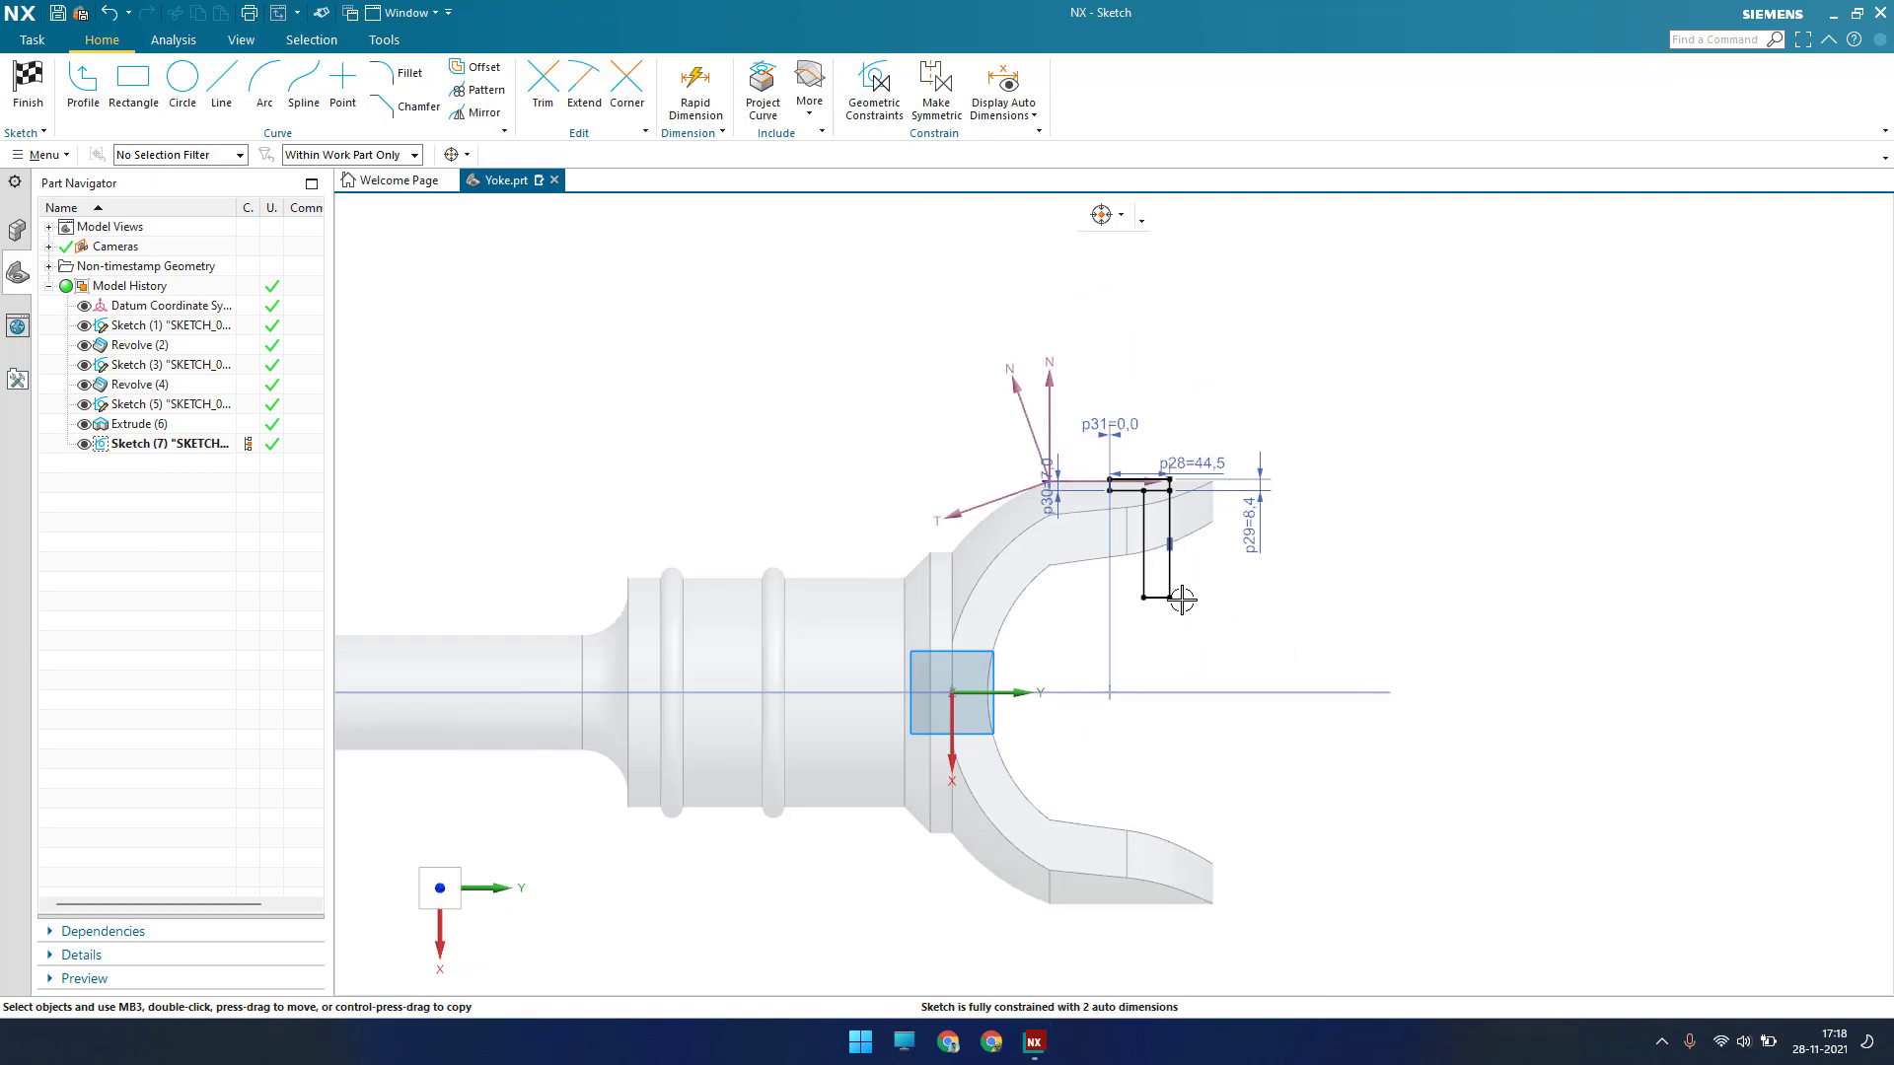
# Dimension the upright rectangle's long side and set its height to 68.85 mm
pyautogui.scroll(5, 1182, 599)
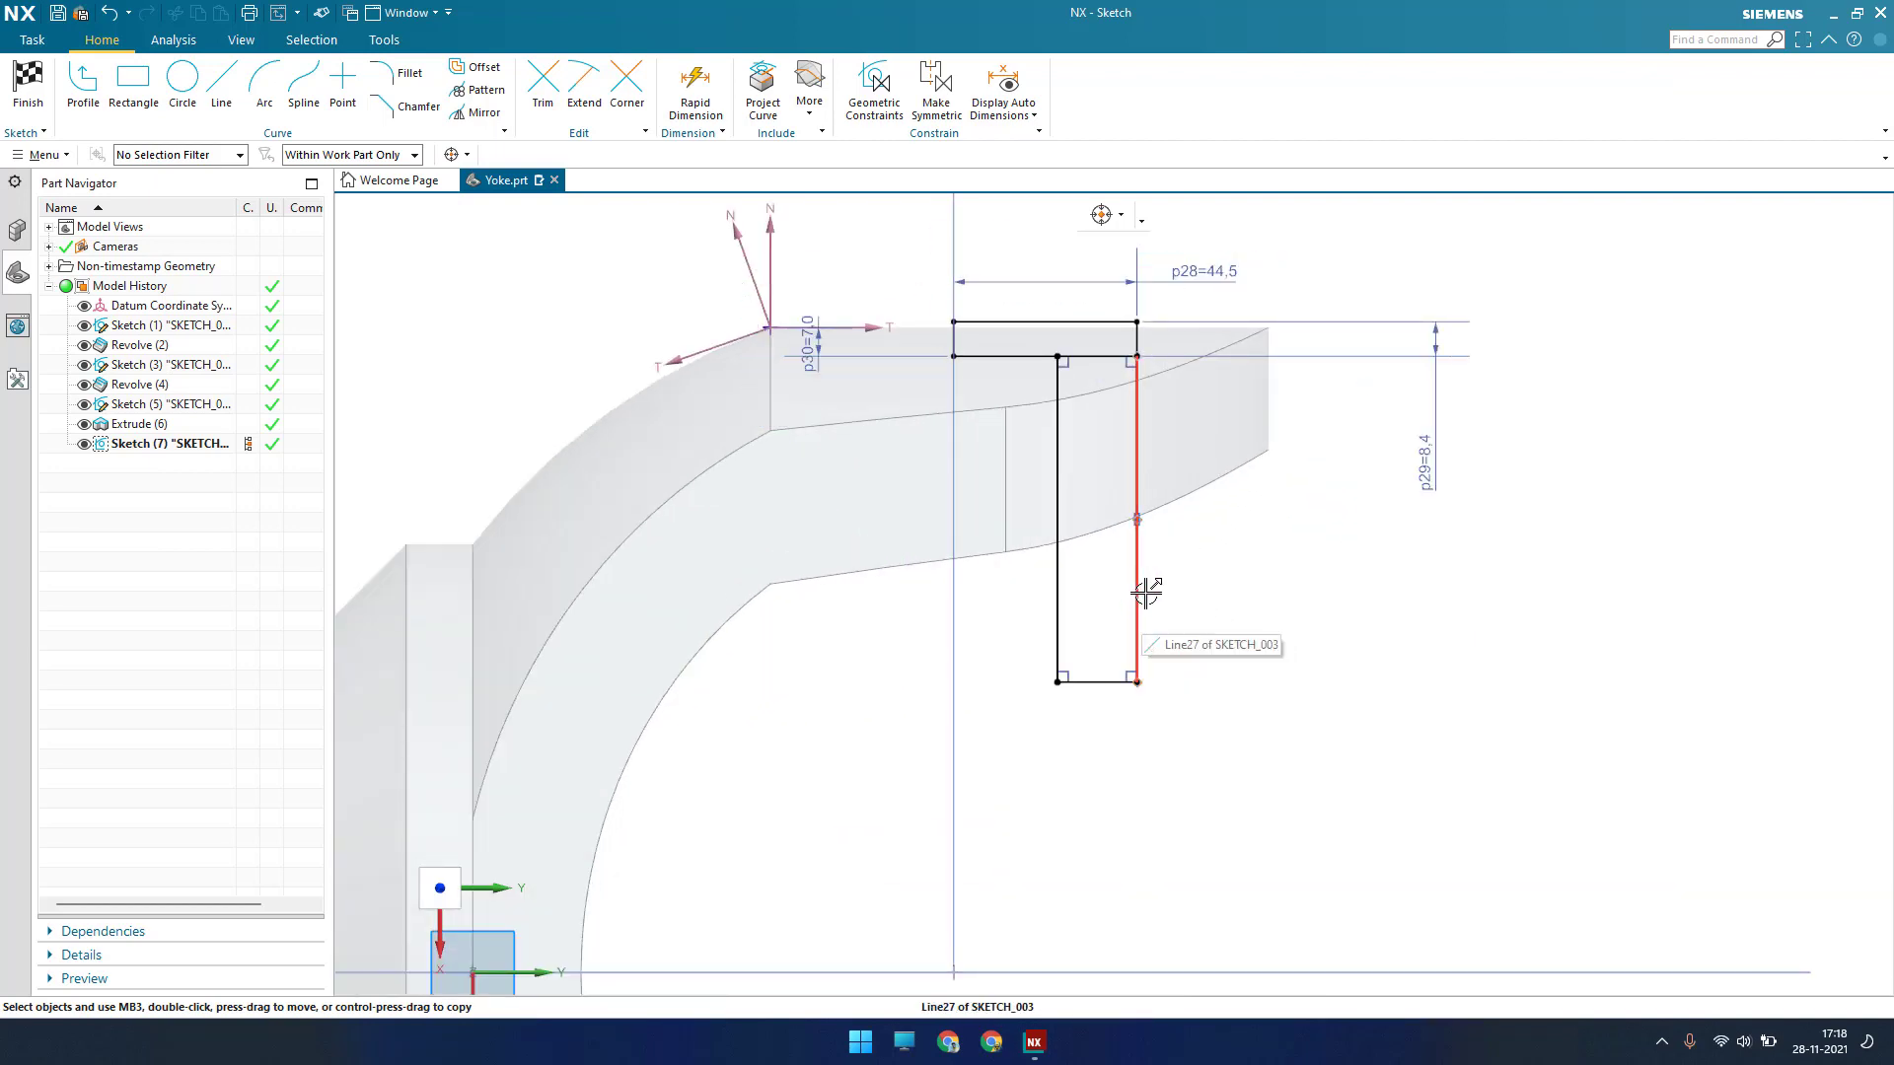
pyautogui.press('d')
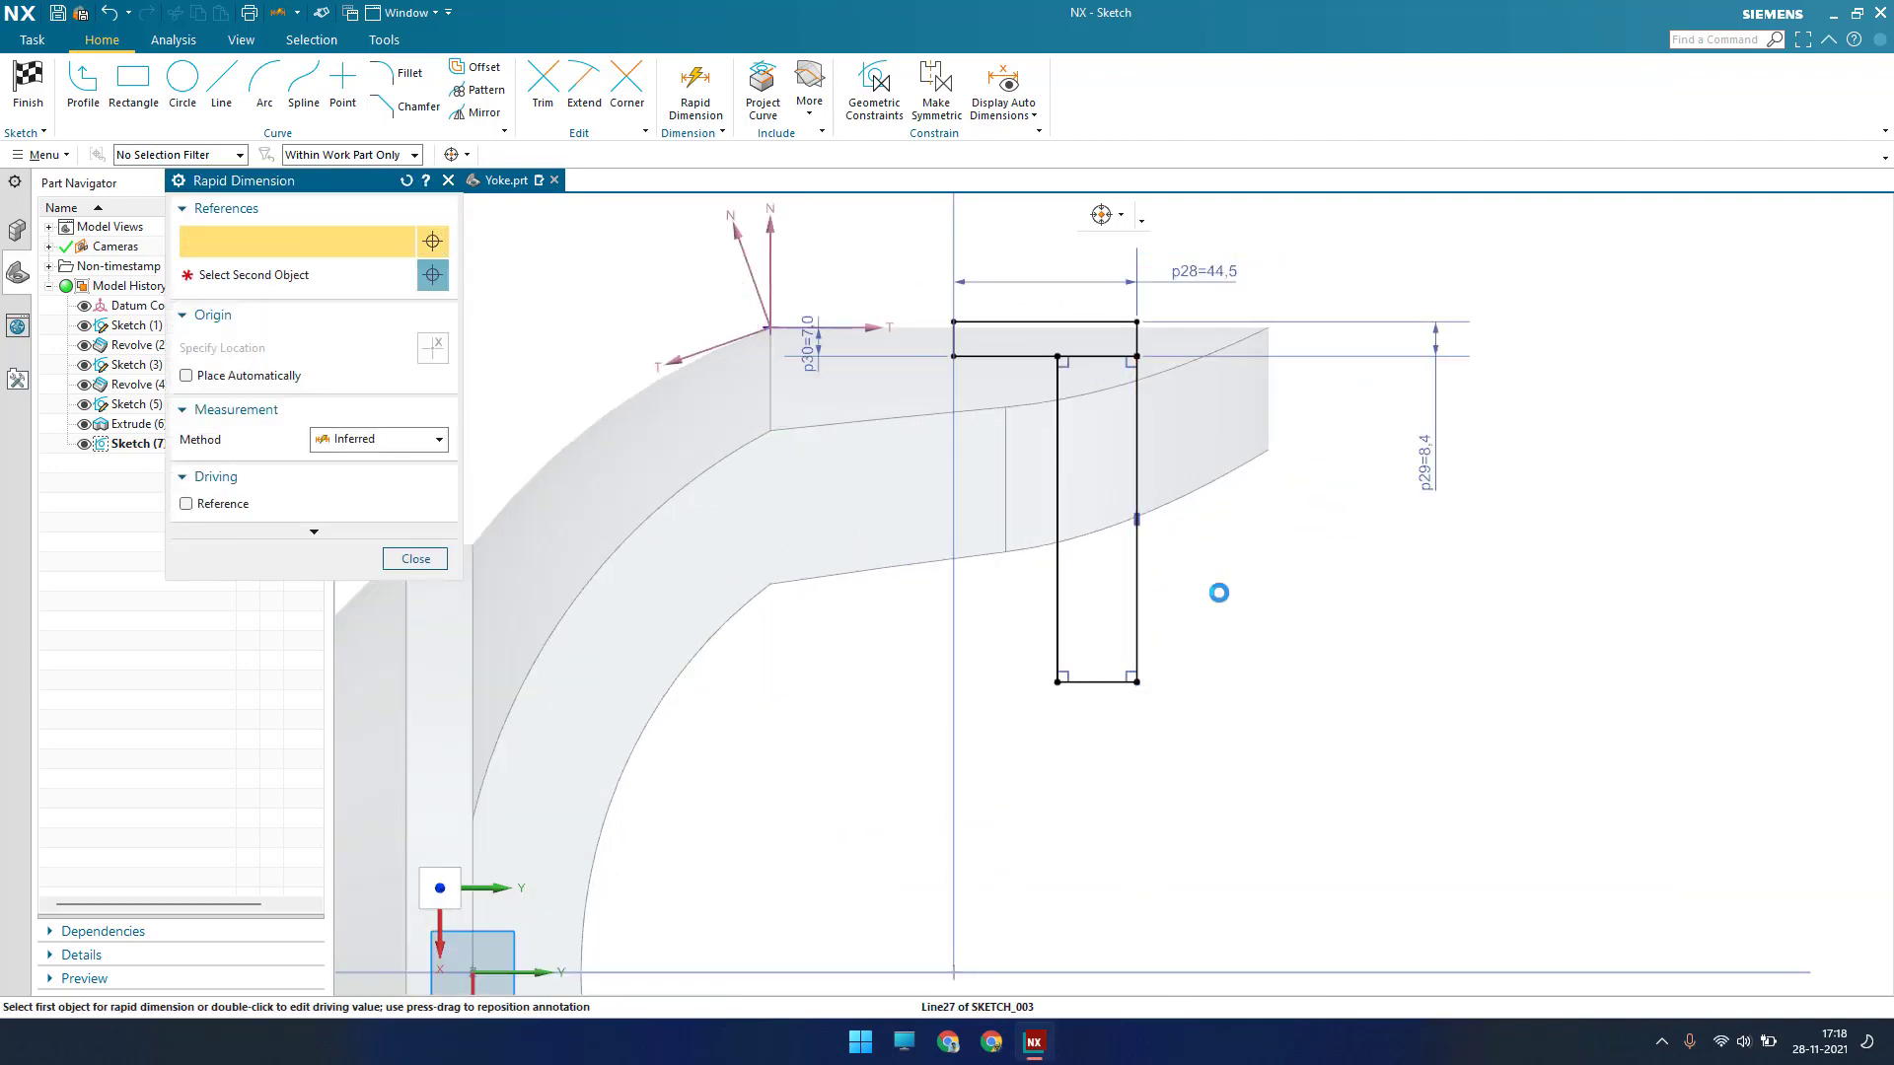
pyautogui.click(1219, 593)
pyautogui.click(1317, 707)
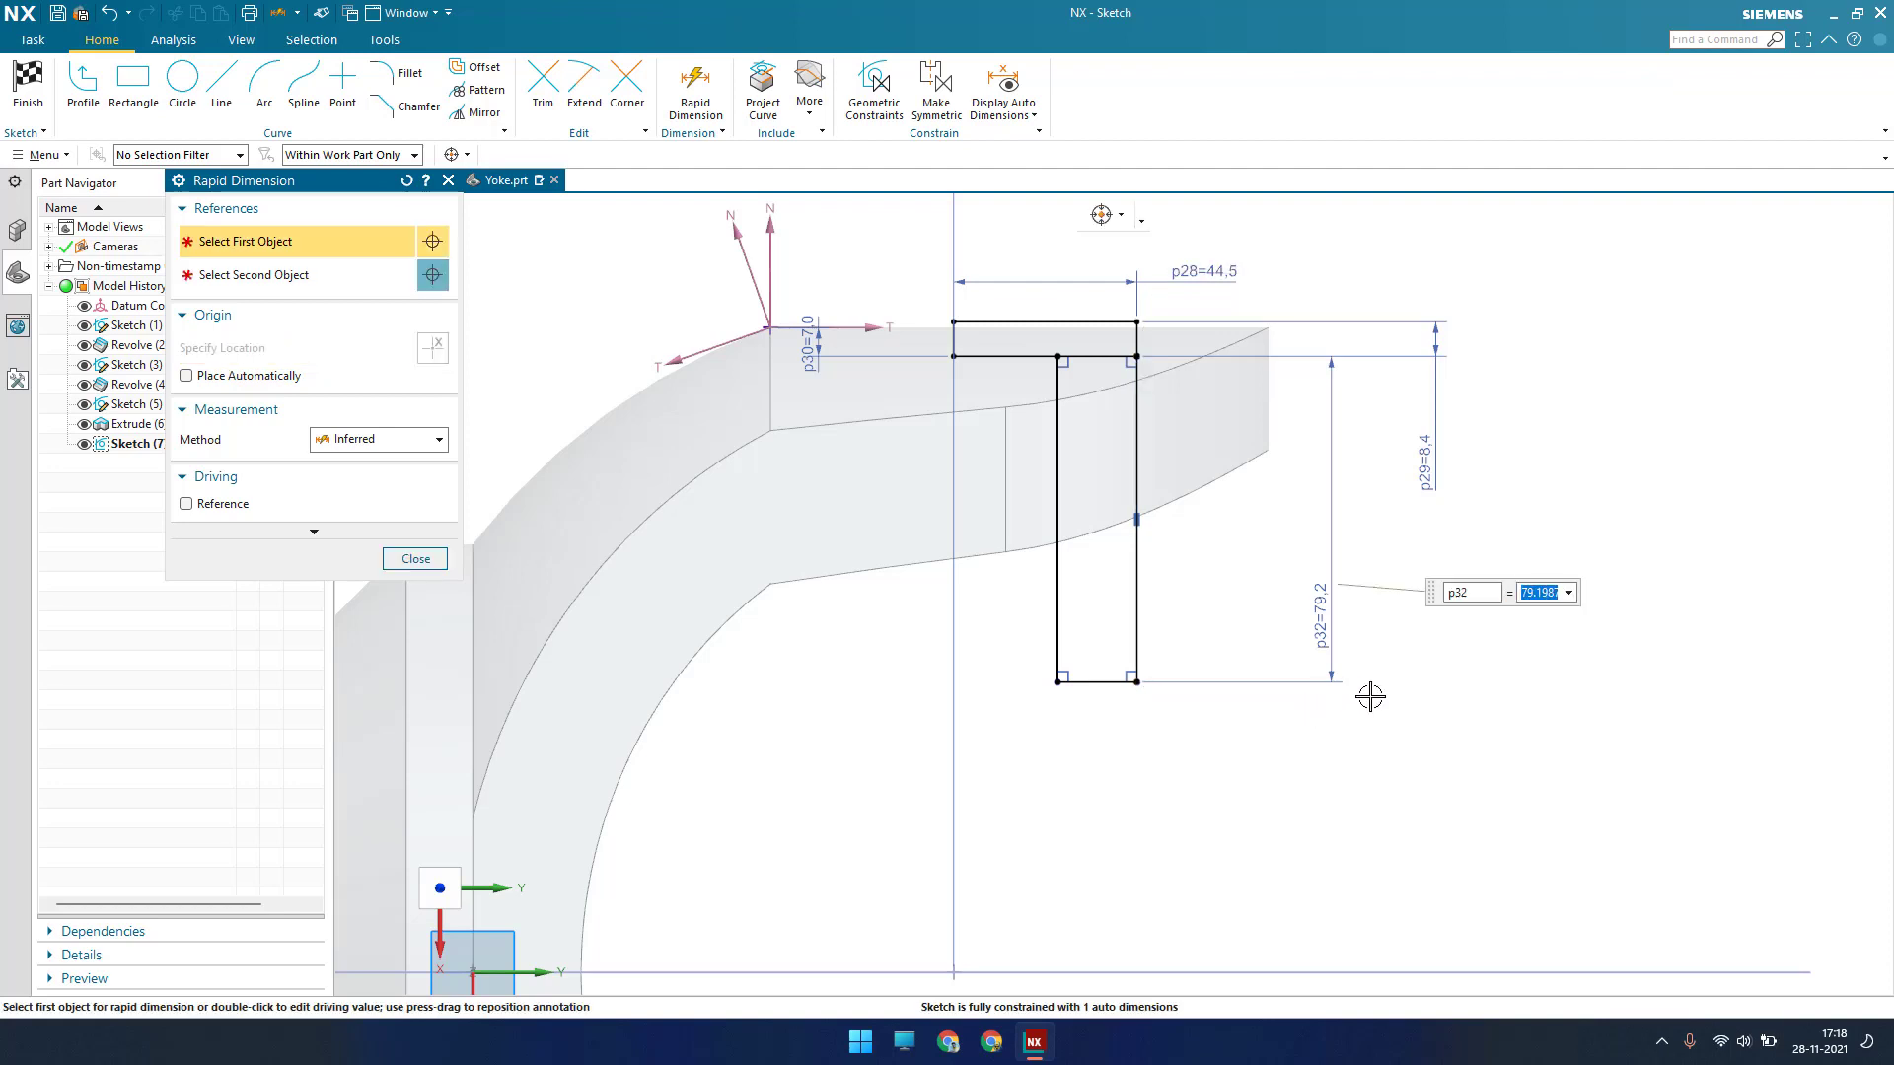
pyautogui.write('68.85')
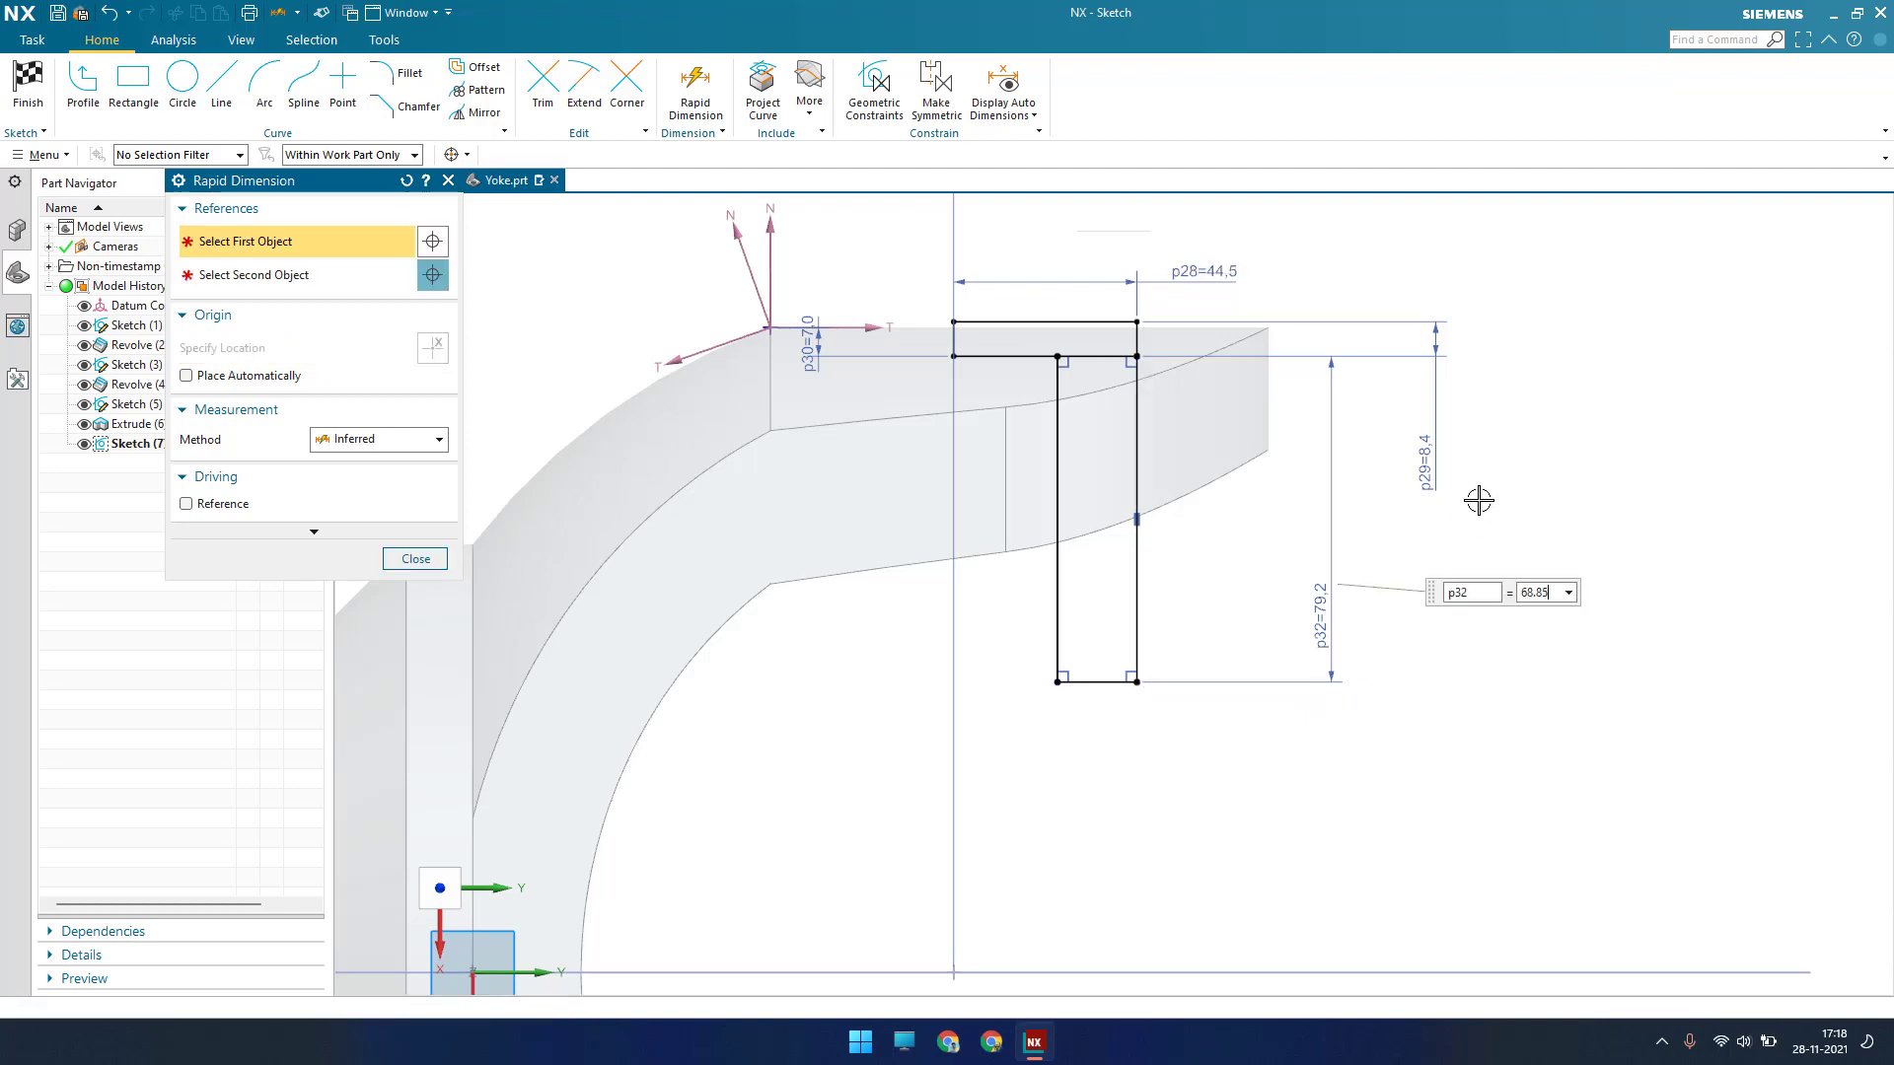
pyautogui.press('Return')
# Set the horizontal distance between the circle's centre and the upright rectangle's side nearest the cup to 20.3 mm
pyautogui.scroll(3, 1479, 501)
pyautogui.scroll(-4, 1506, 460)
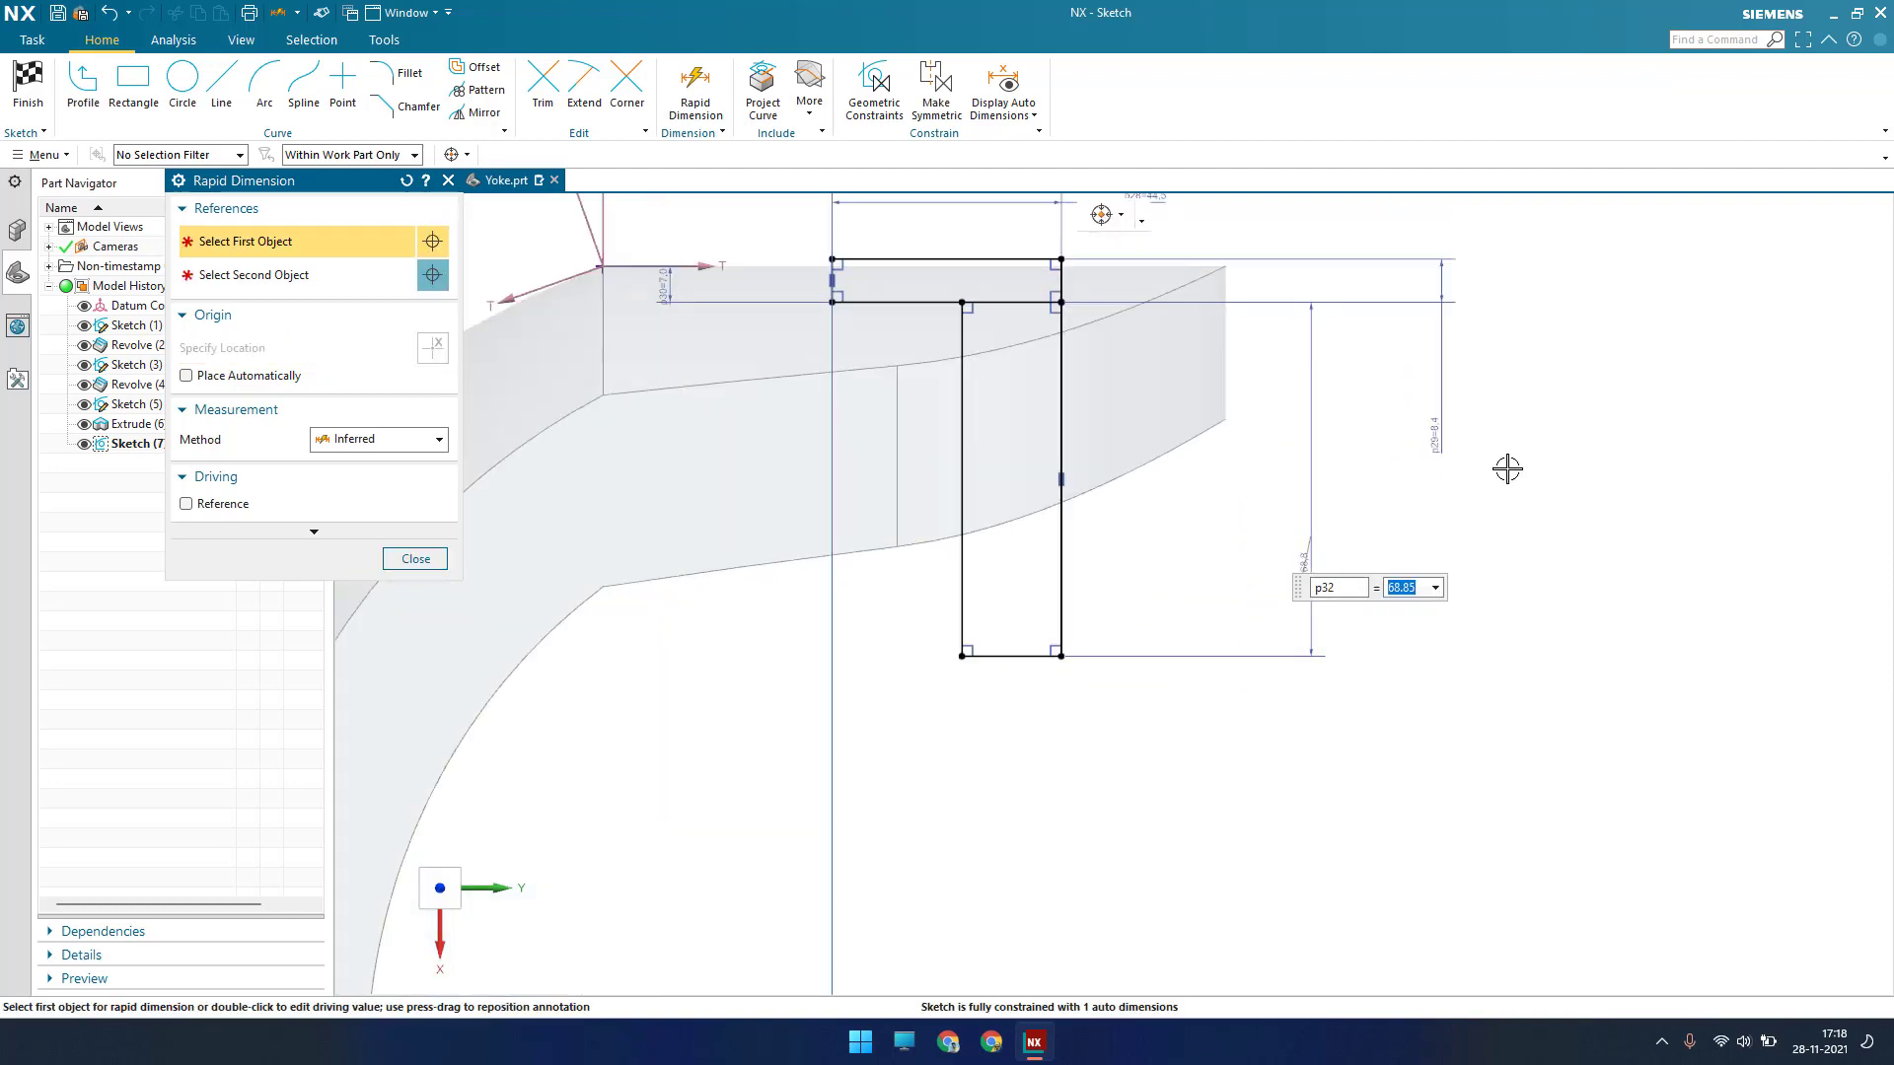
pyautogui.click(1155, 587)
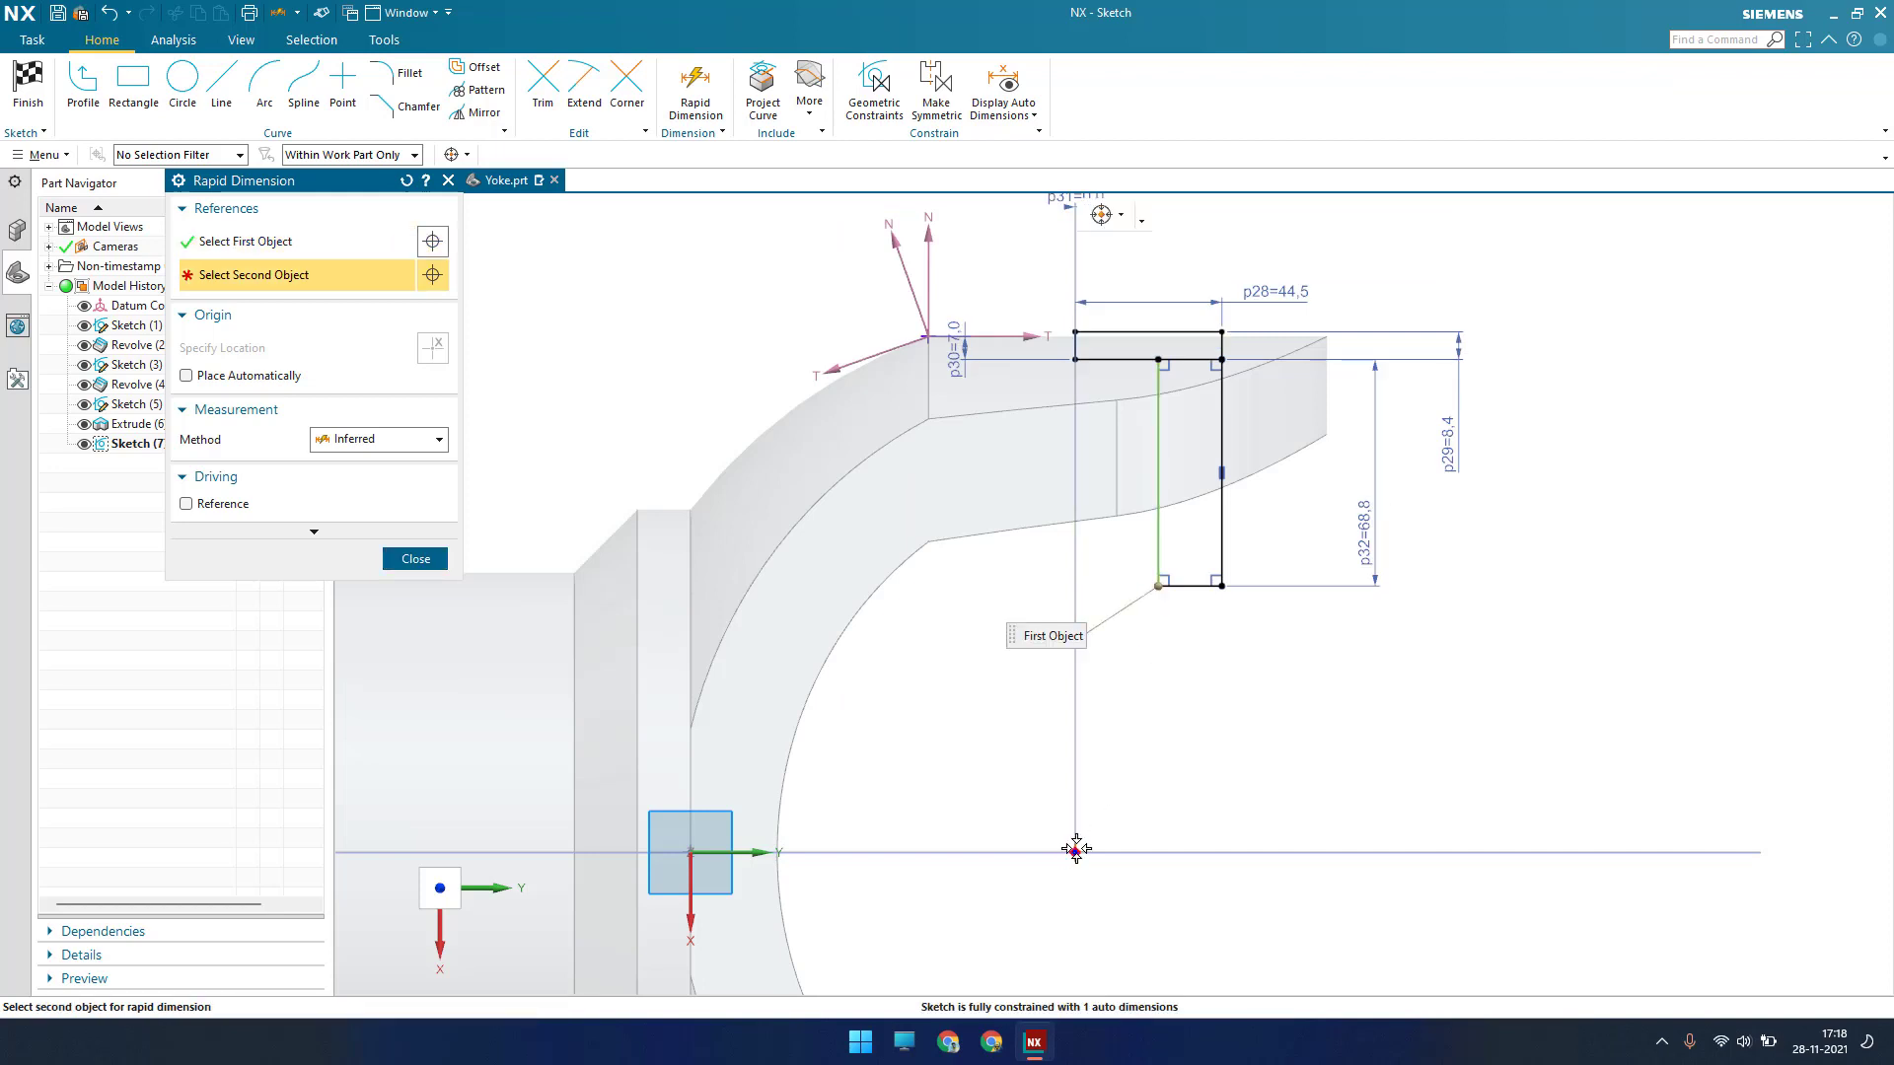
pyautogui.click(1103, 740)
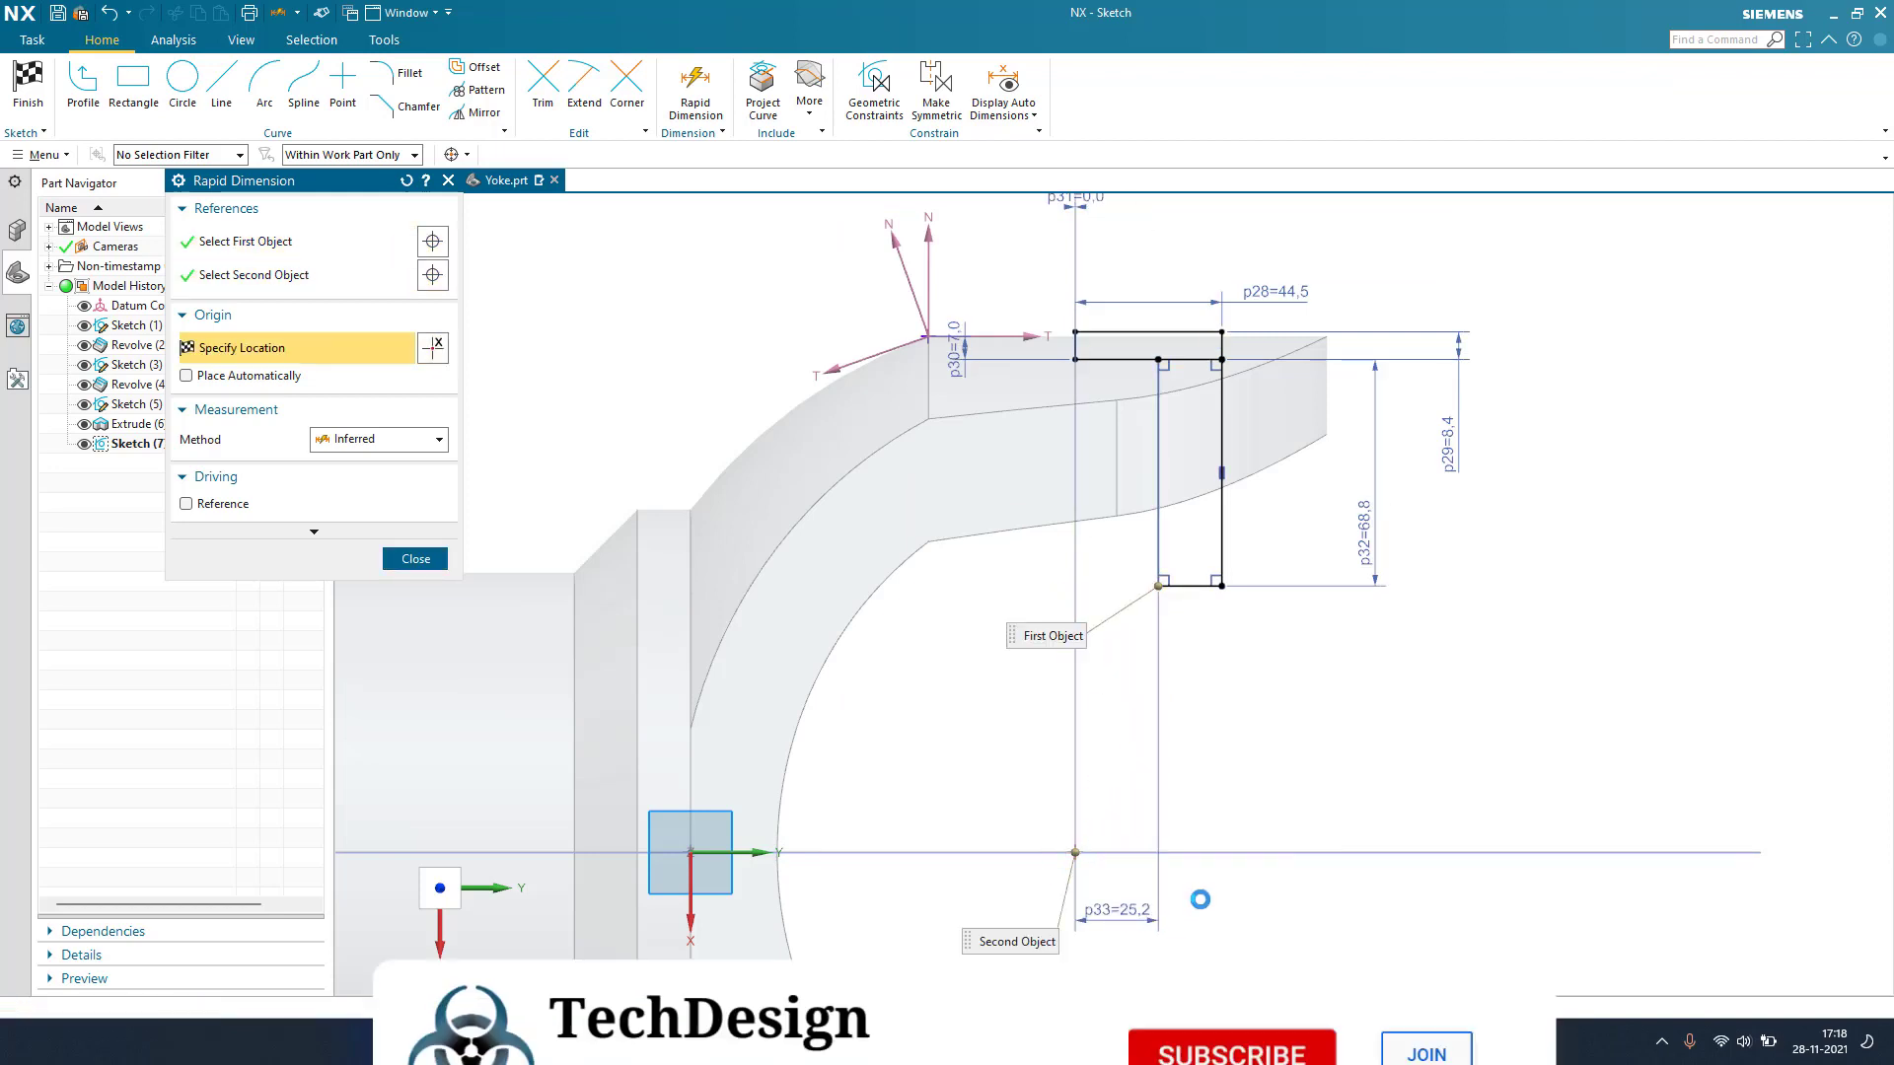
pyautogui.click(1204, 898)
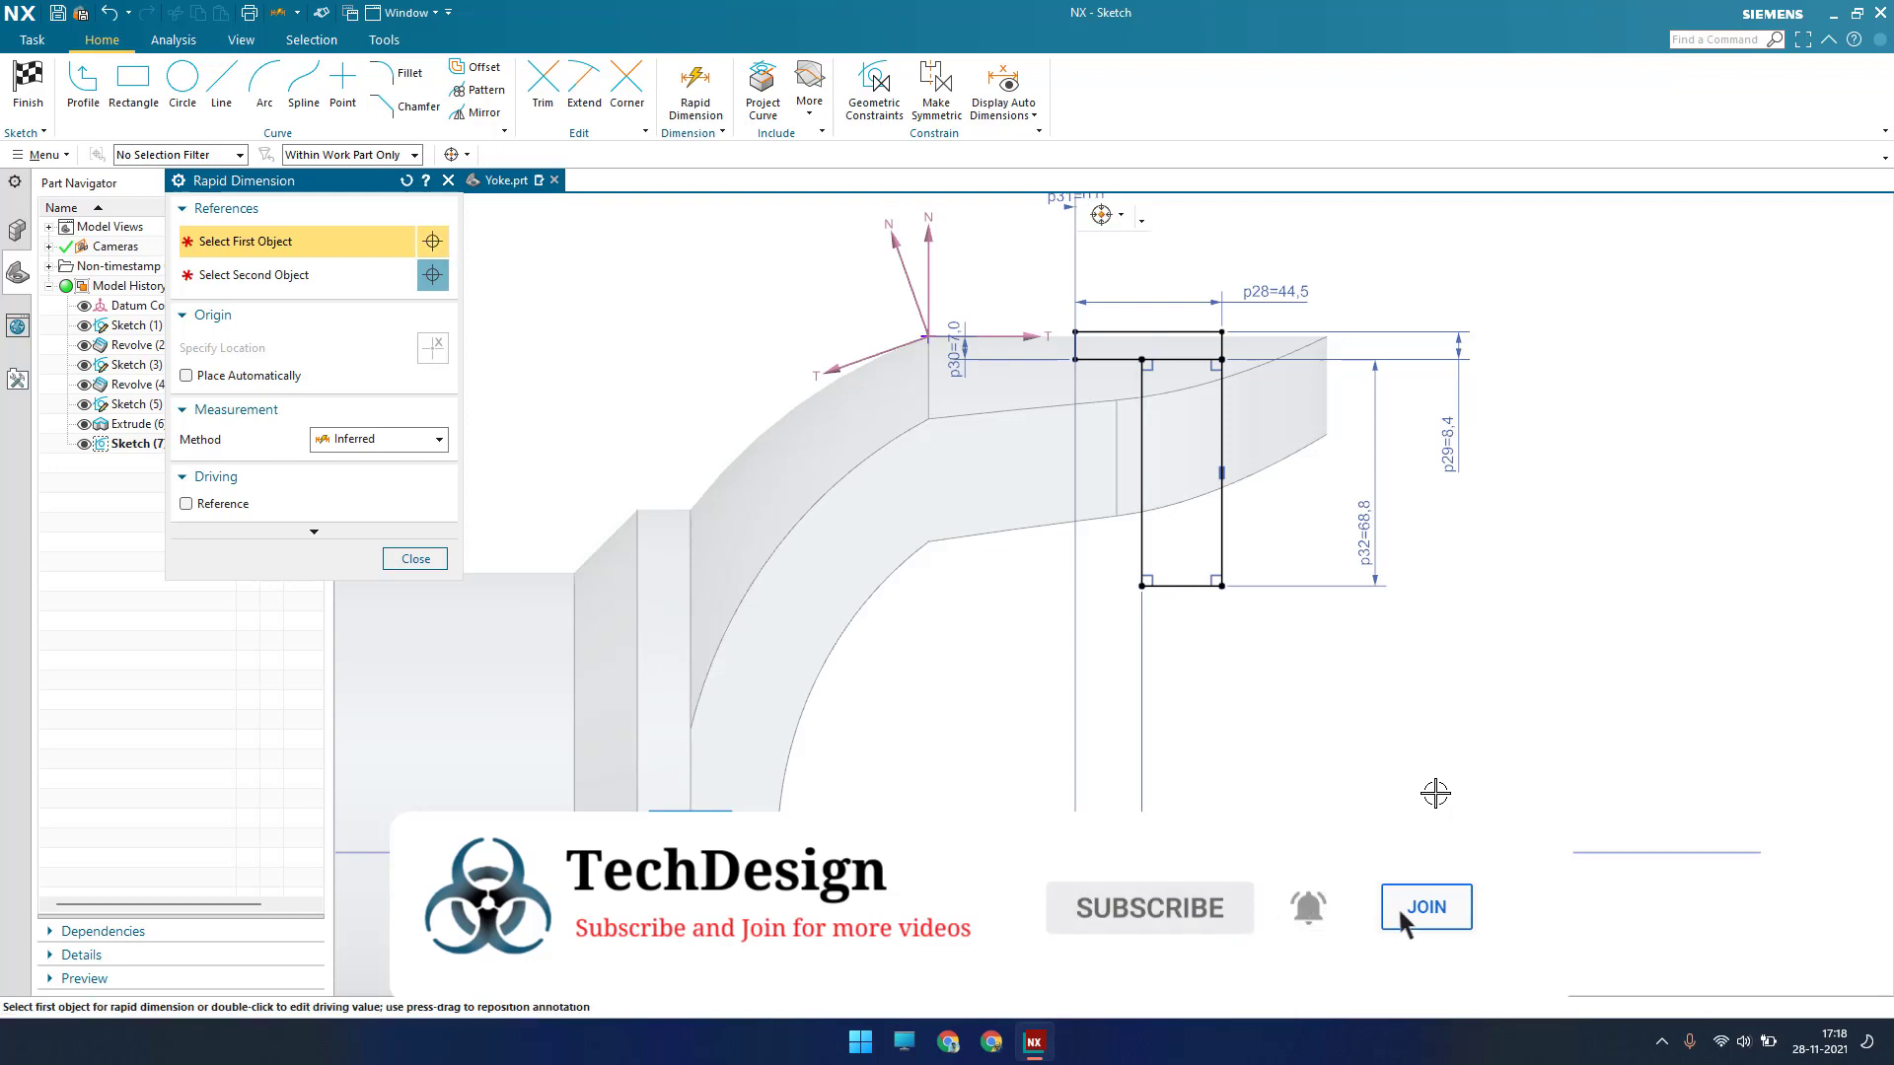
pyautogui.press('Escape')
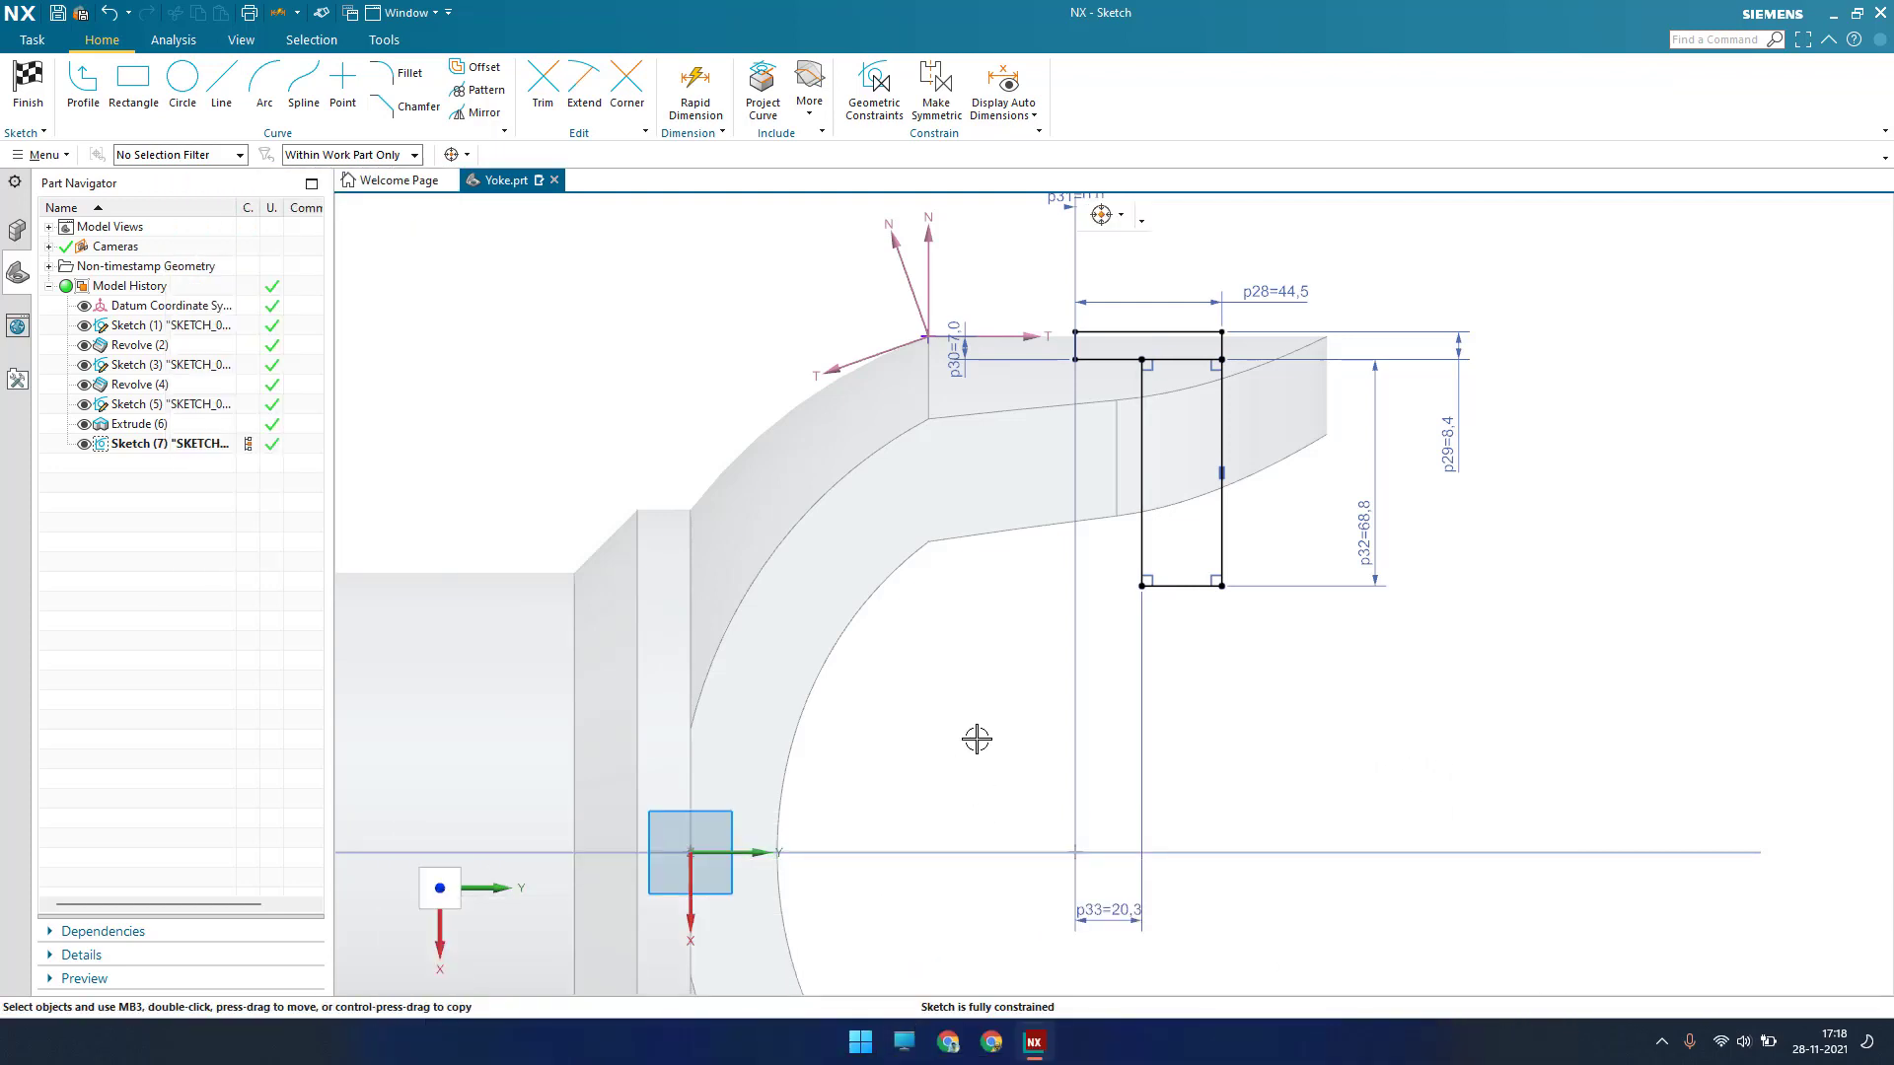
# Finish the two-rectangle profile sketch and reopen it for editing
pyautogui.click(27, 98)
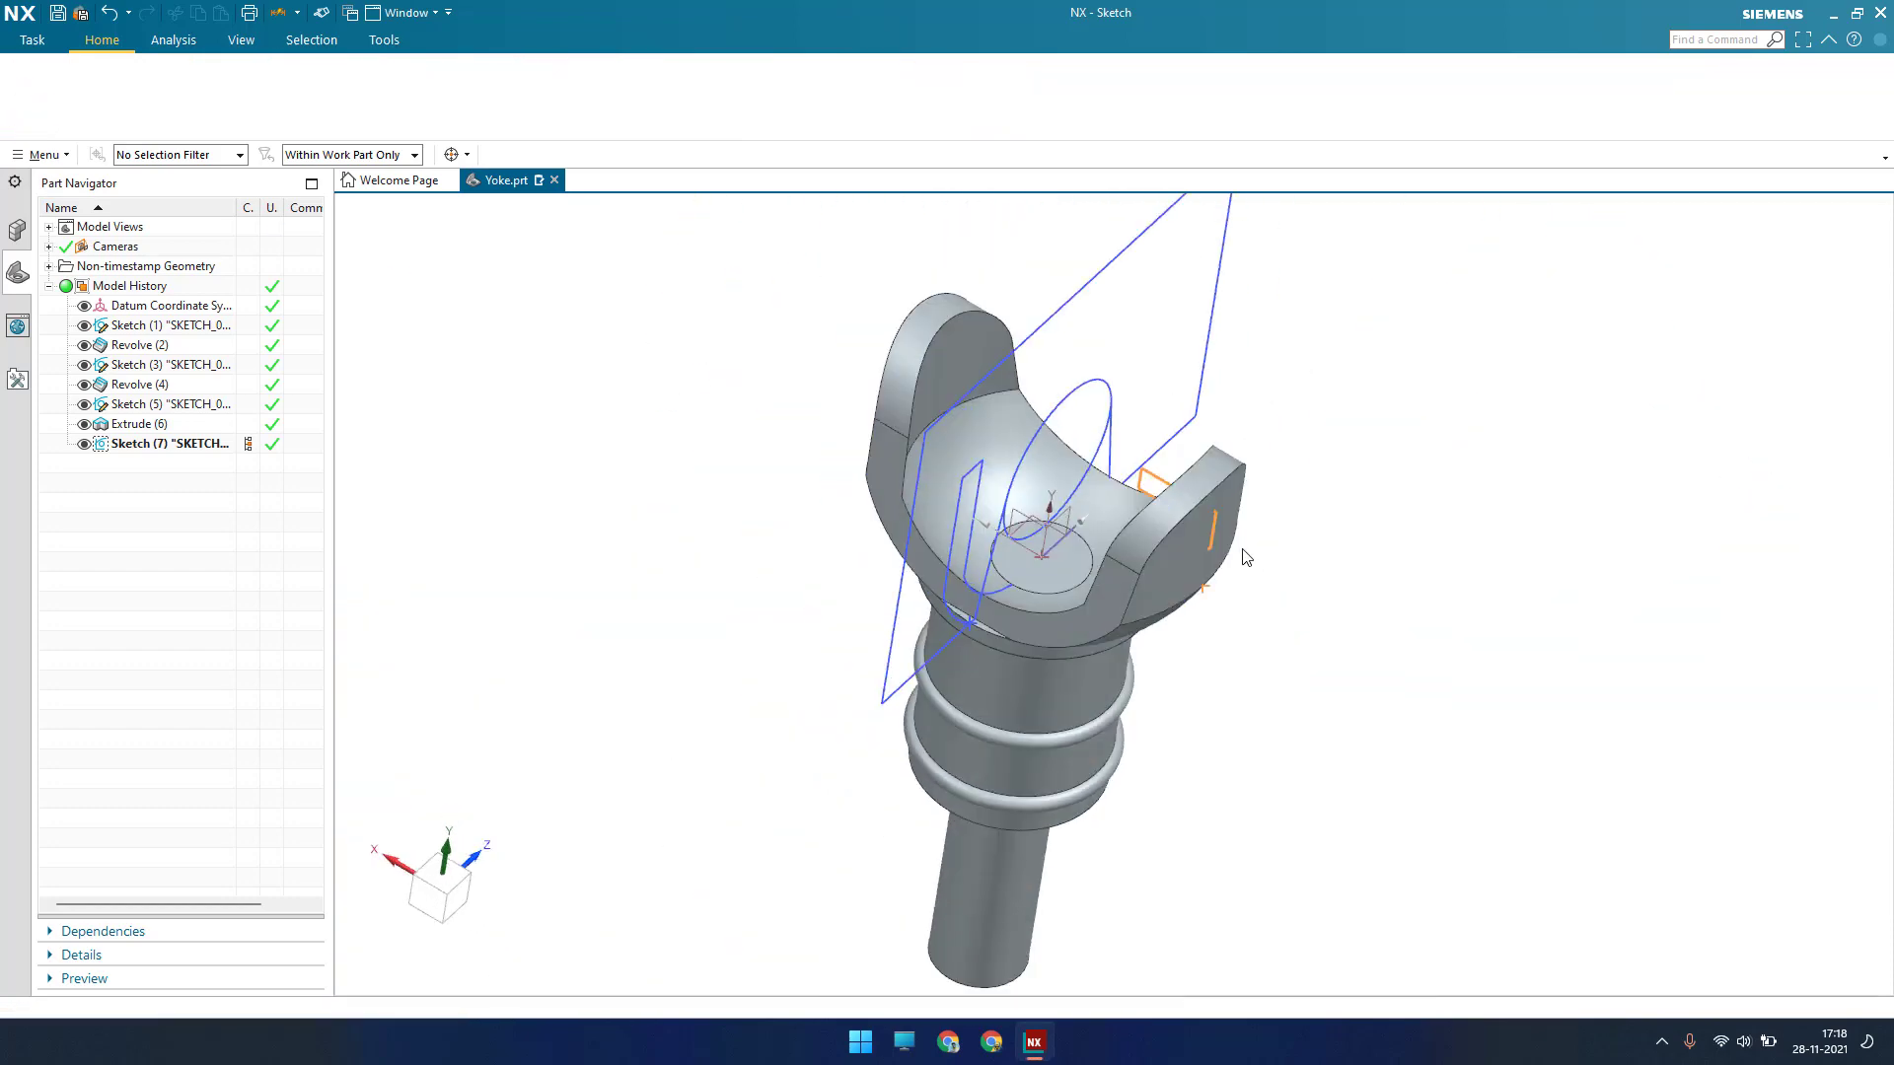
pyautogui.moveTo(1245, 554); pyautogui.dragTo(1278, 493, button='middle')
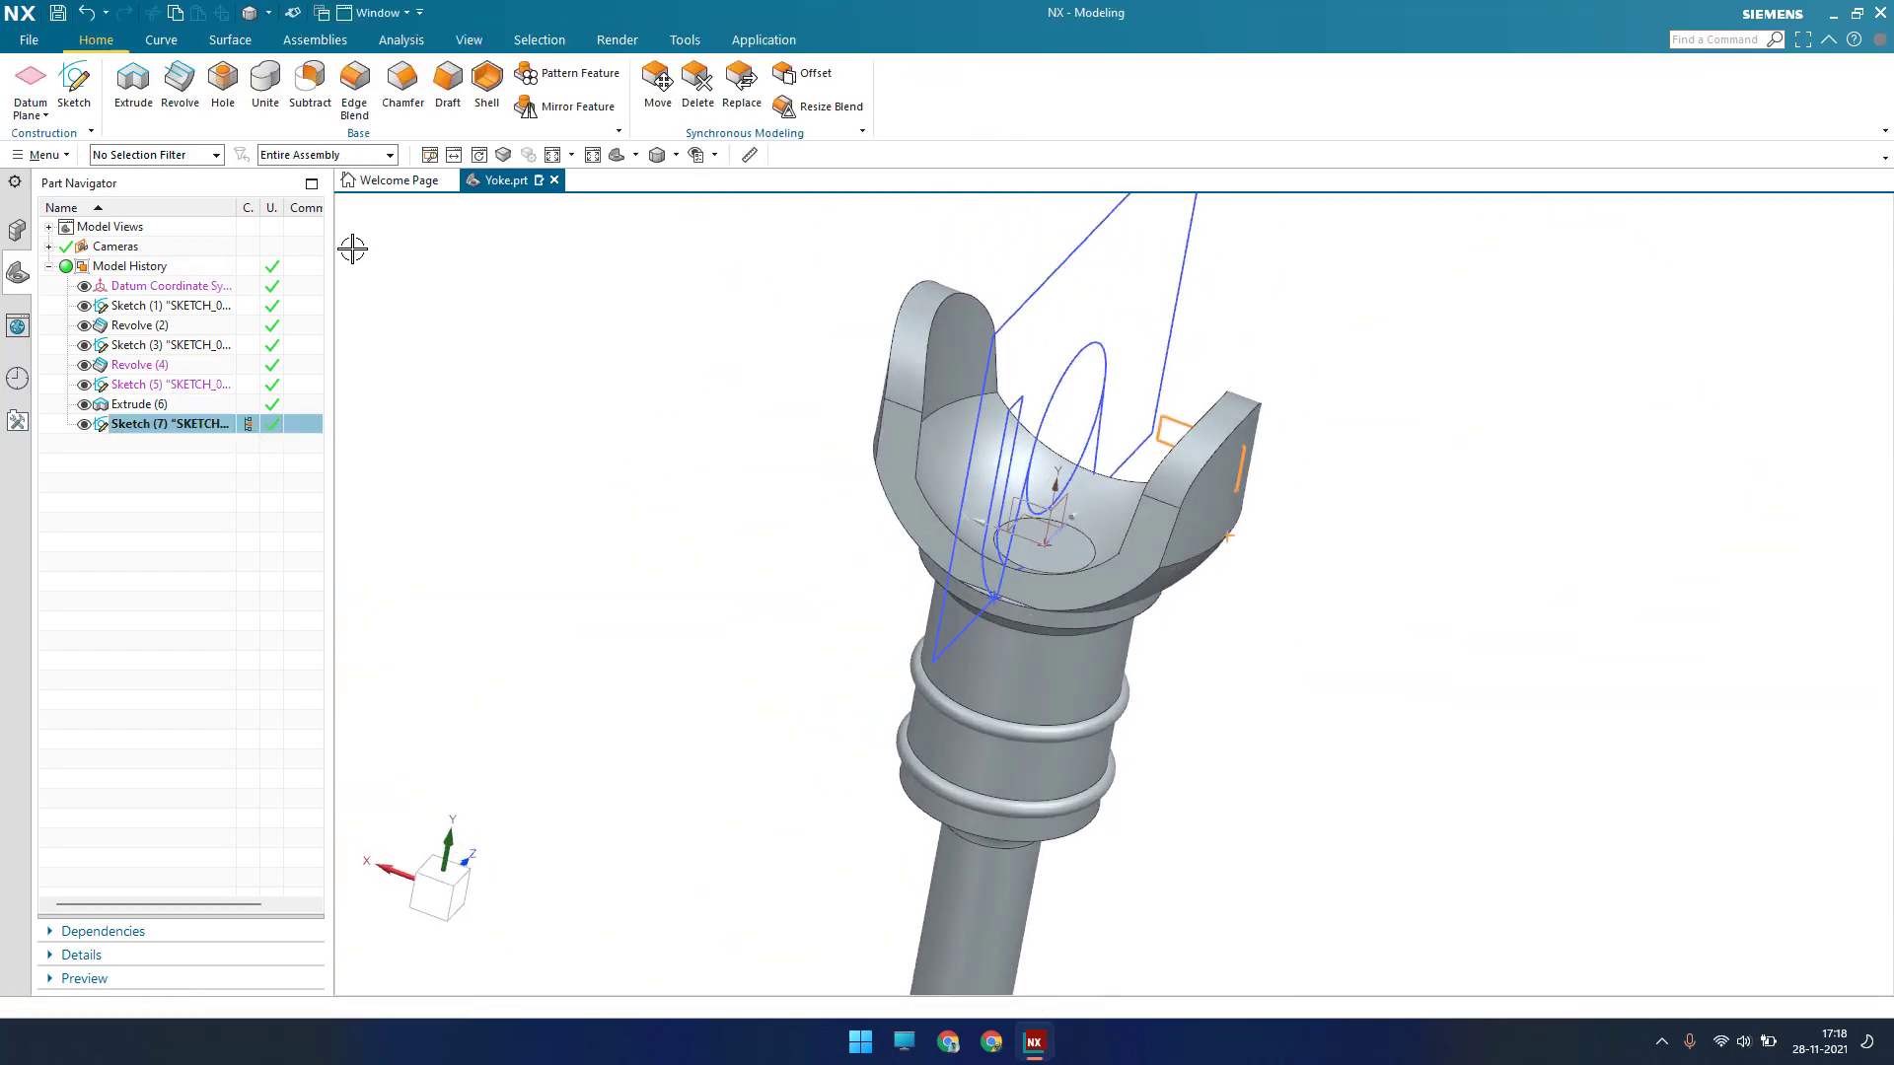
pyautogui.doubleClick(181, 424)
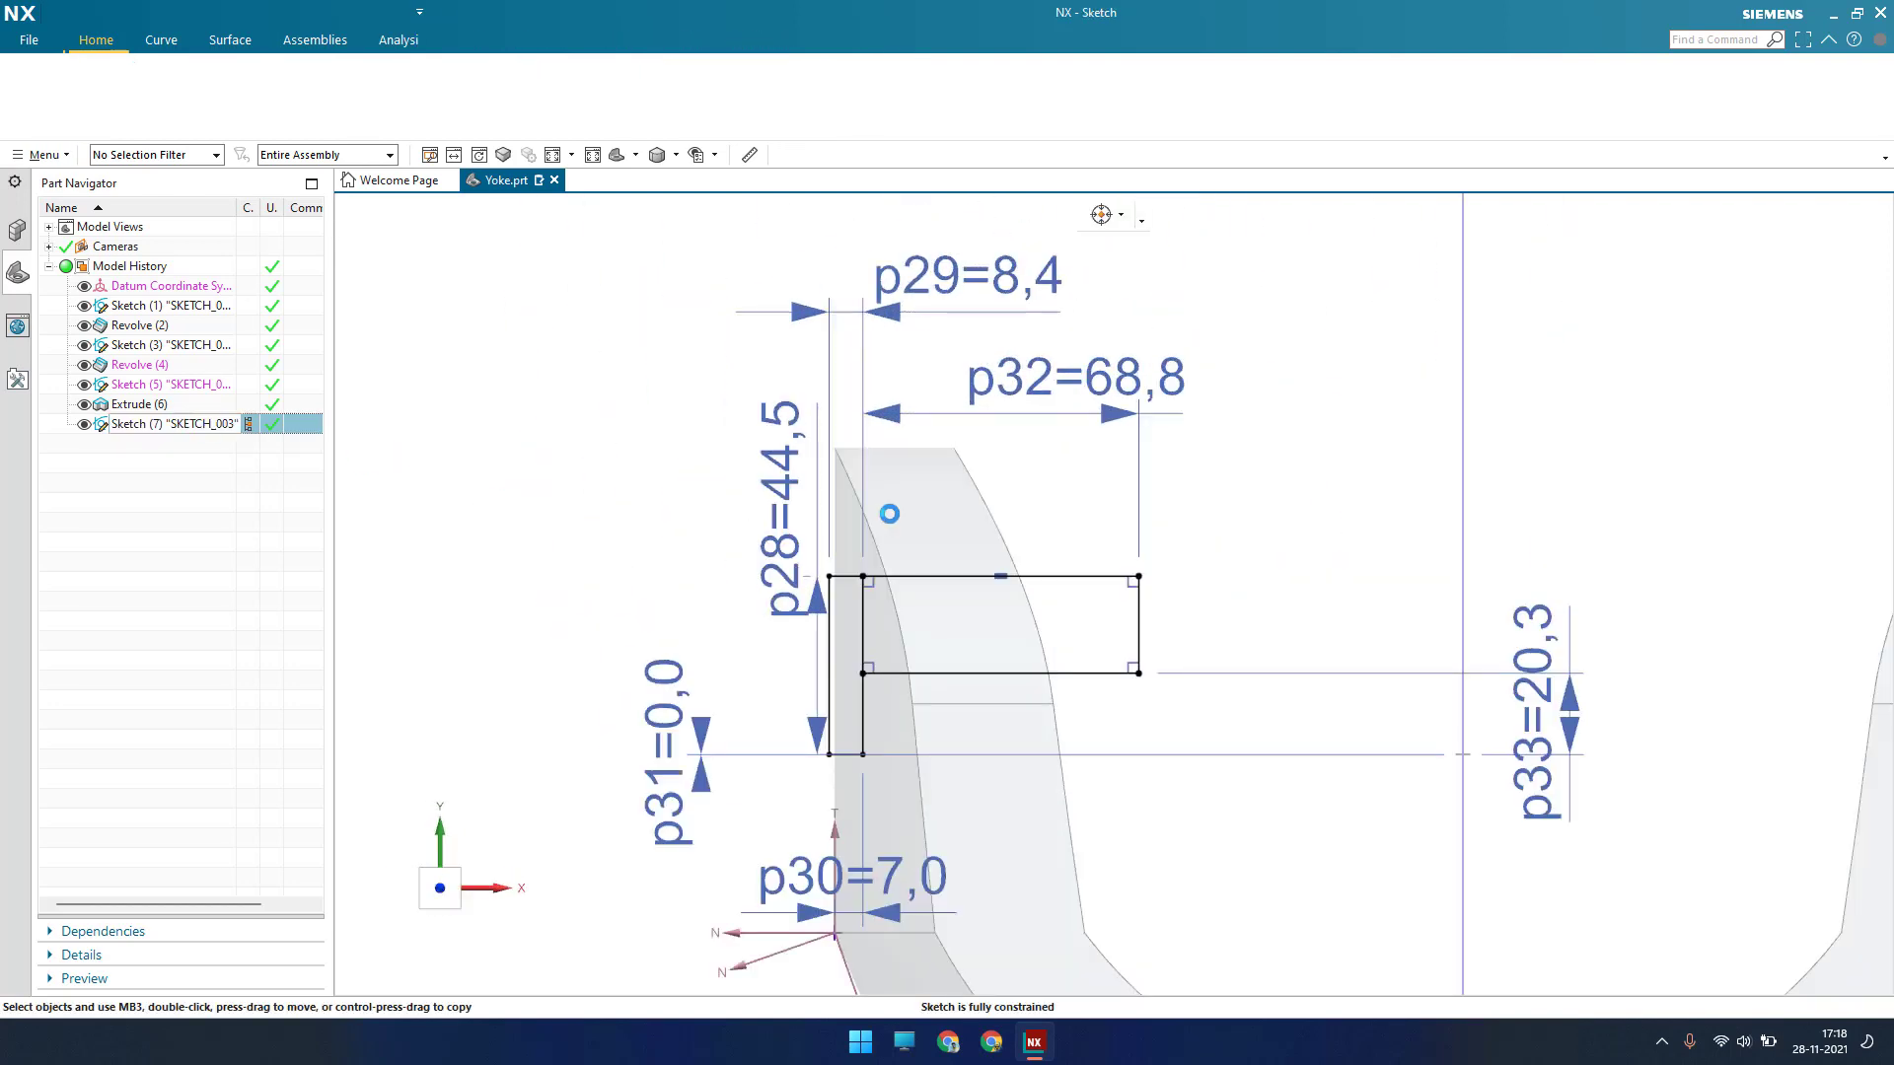
# Mirror both rectangles about the vertical Y axis onto the opposite fork arm and finish the sketch
pyautogui.scroll(2, 726, 394)
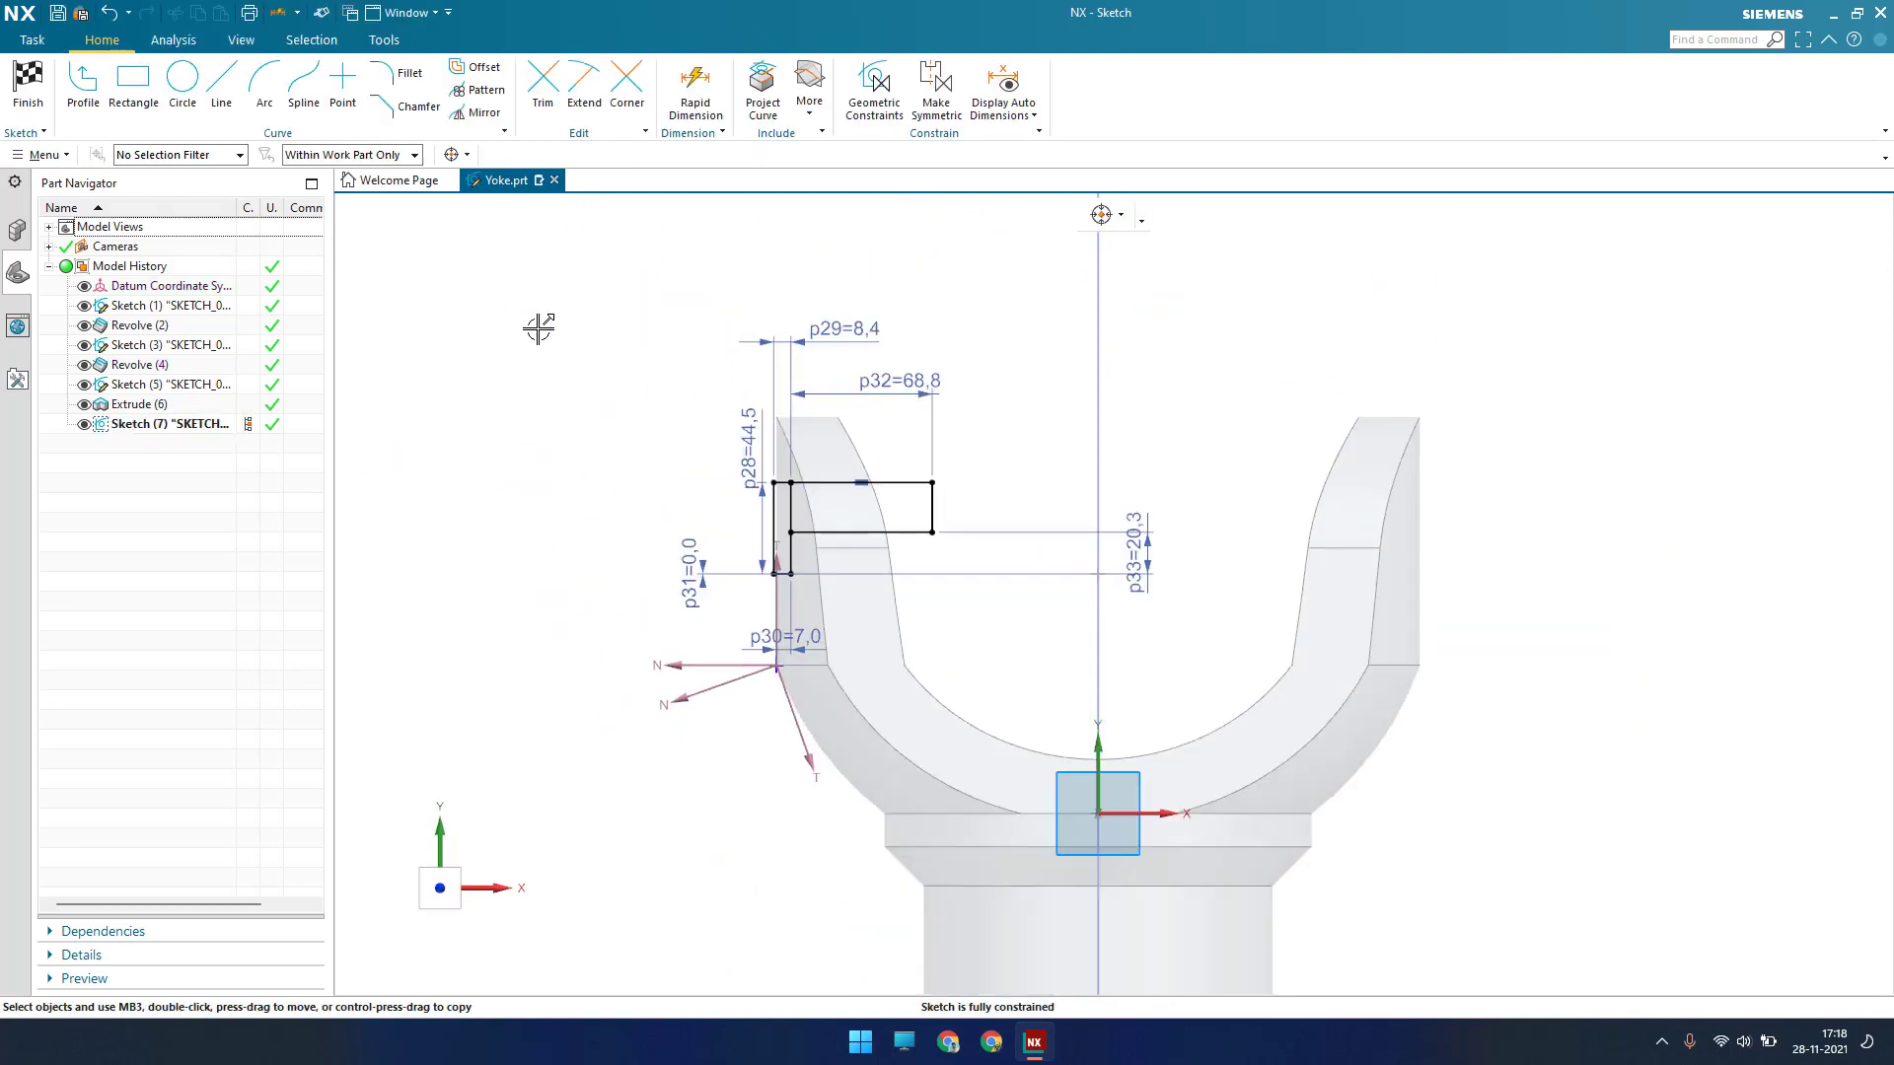
pyautogui.click(477, 112)
pyautogui.click(837, 481)
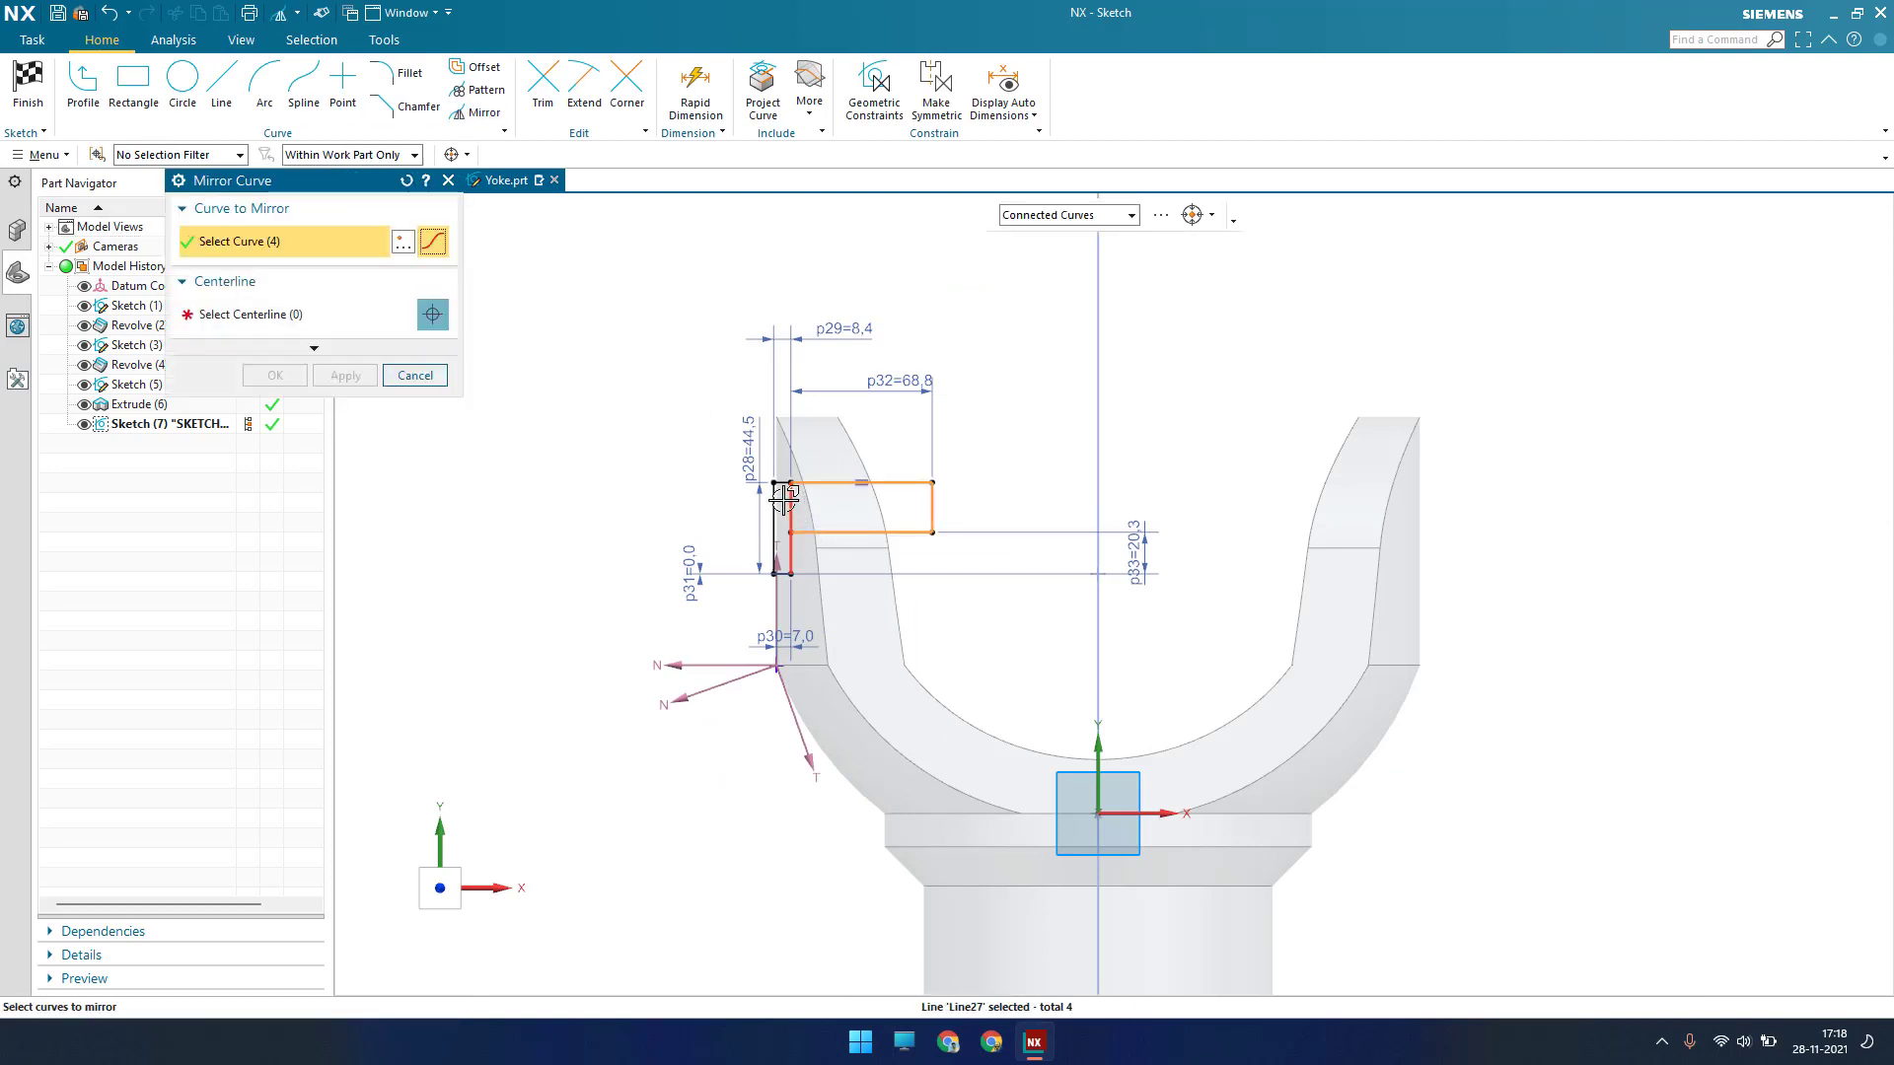
pyautogui.click(343, 317)
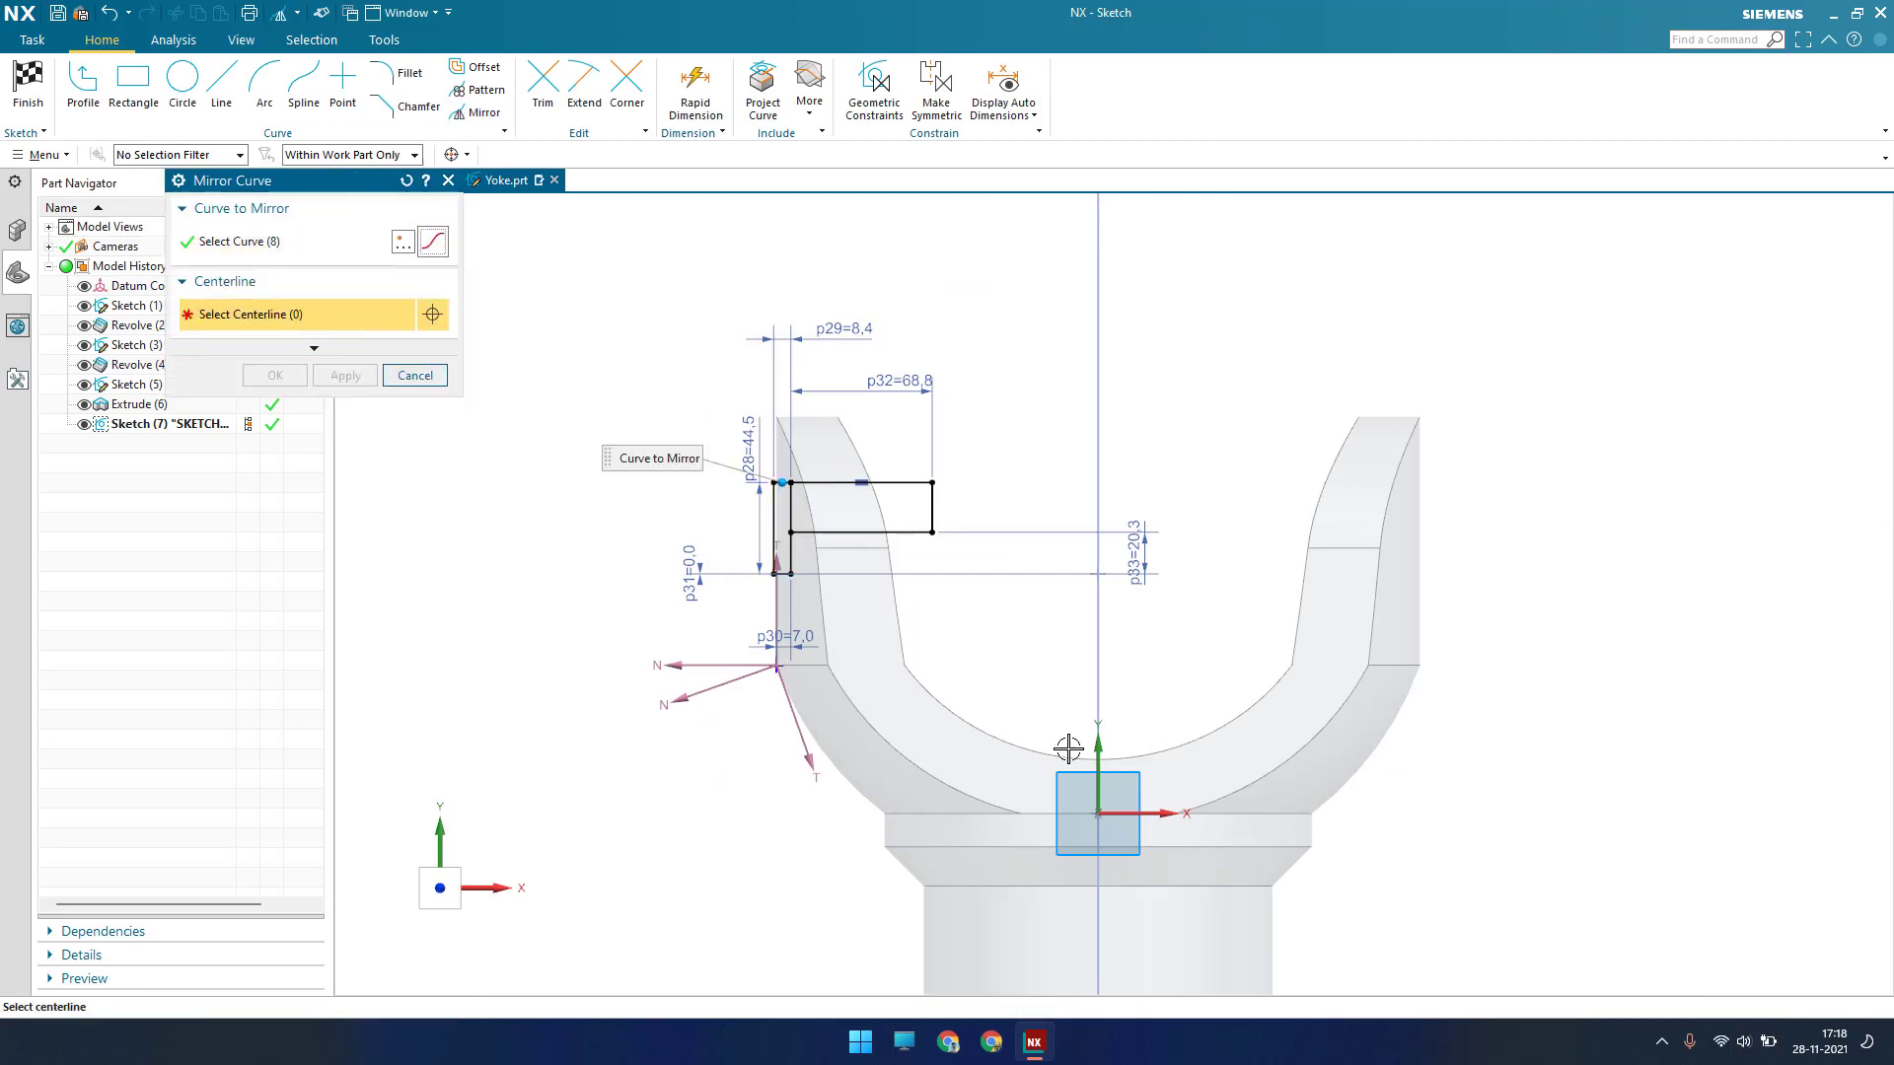
pyautogui.click(1097, 775)
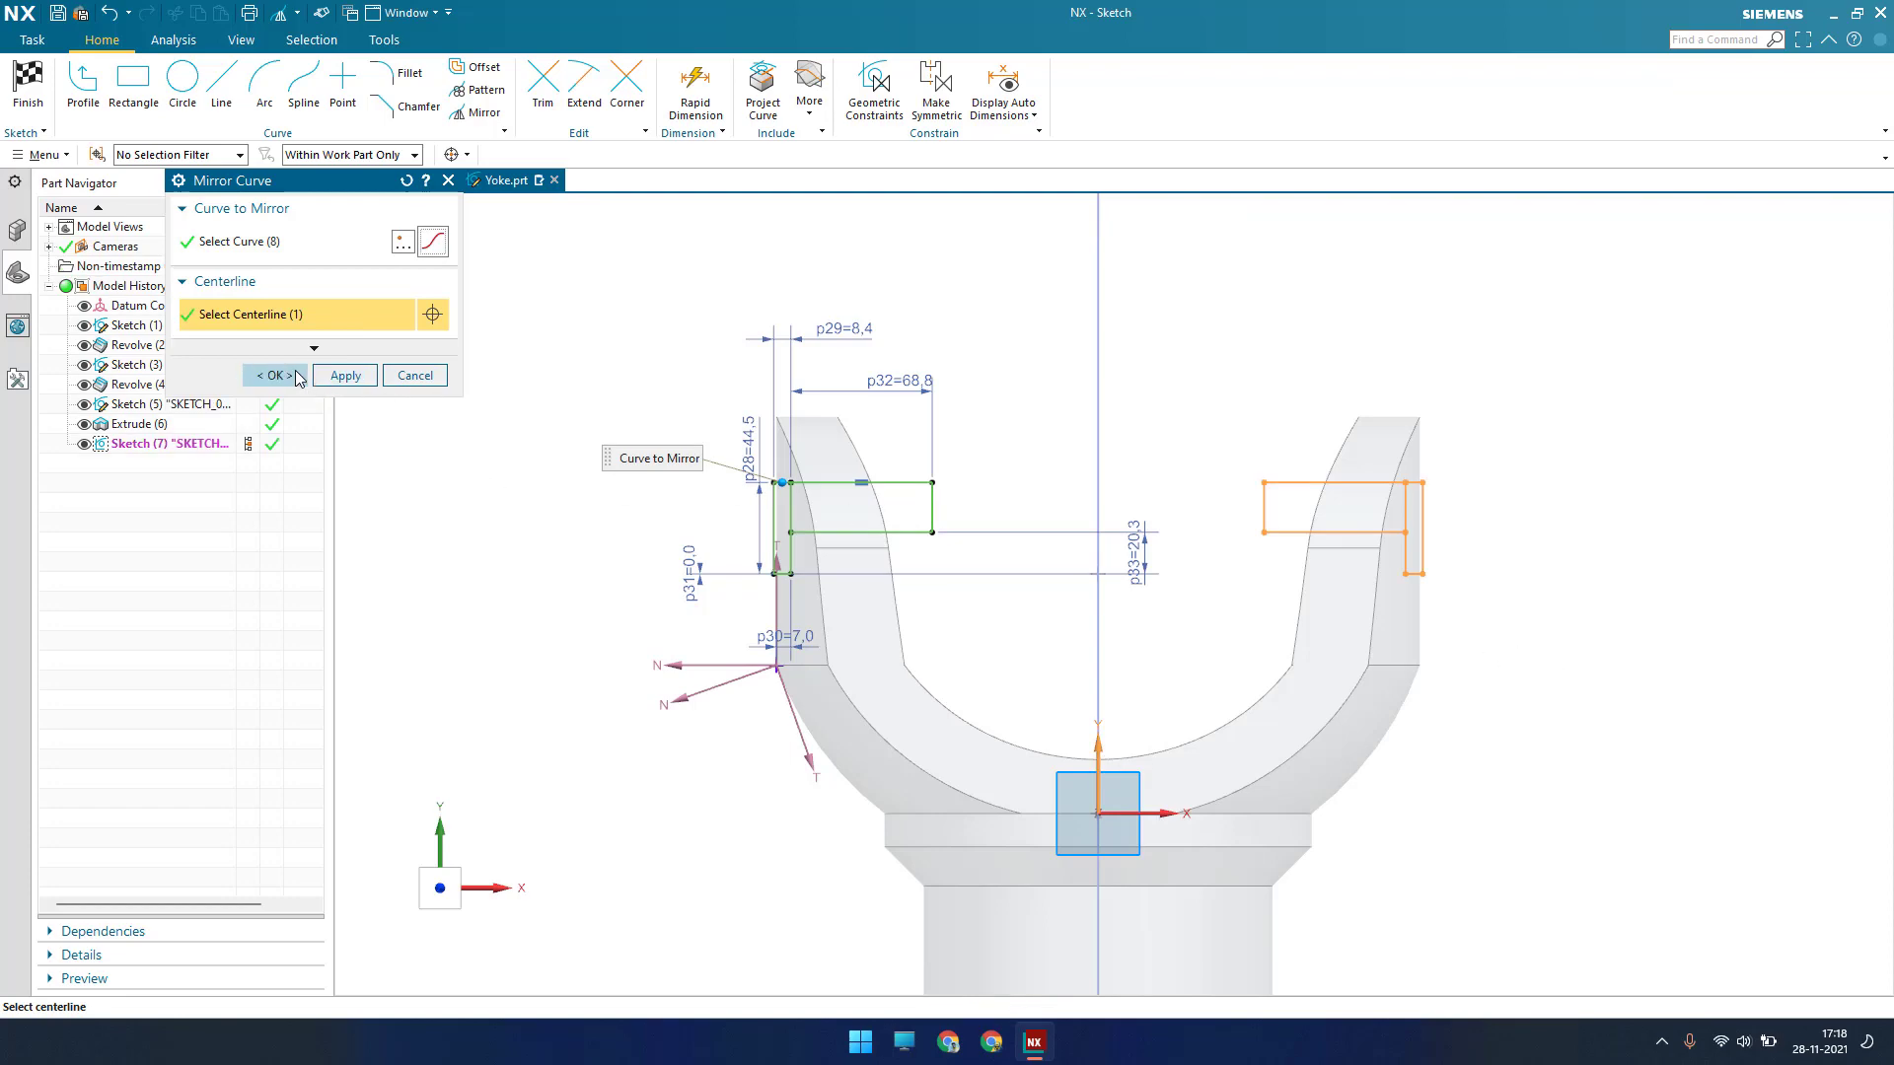
pyautogui.click(276, 376)
pyautogui.click(44, 106)
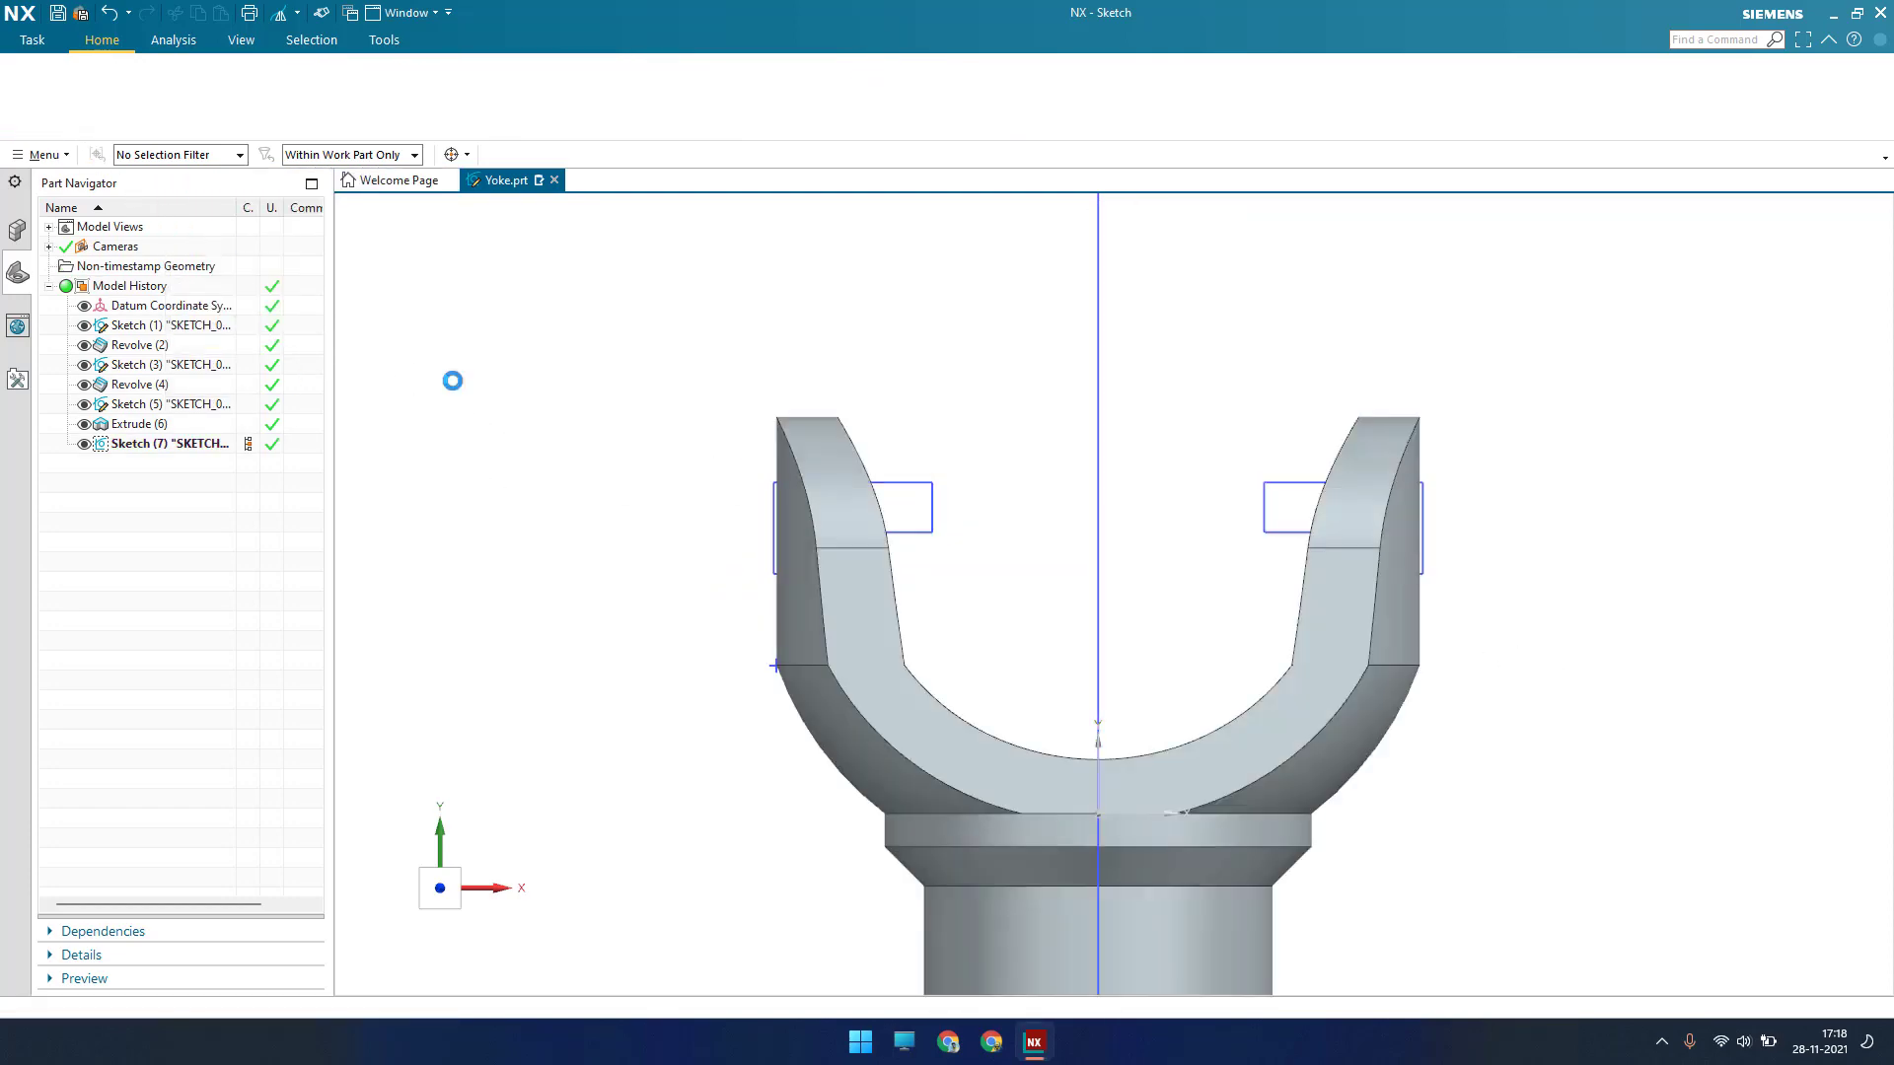
# Start a Revolve and switch the model display to static wireframe
pyautogui.moveTo(927, 398)
pyautogui.mouseDown(button='middle')
pyautogui.moveTo(965, 325)
pyautogui.moveTo(938, 401)
pyautogui.mouseUp(button='middle')
pyautogui.click(182, 85)
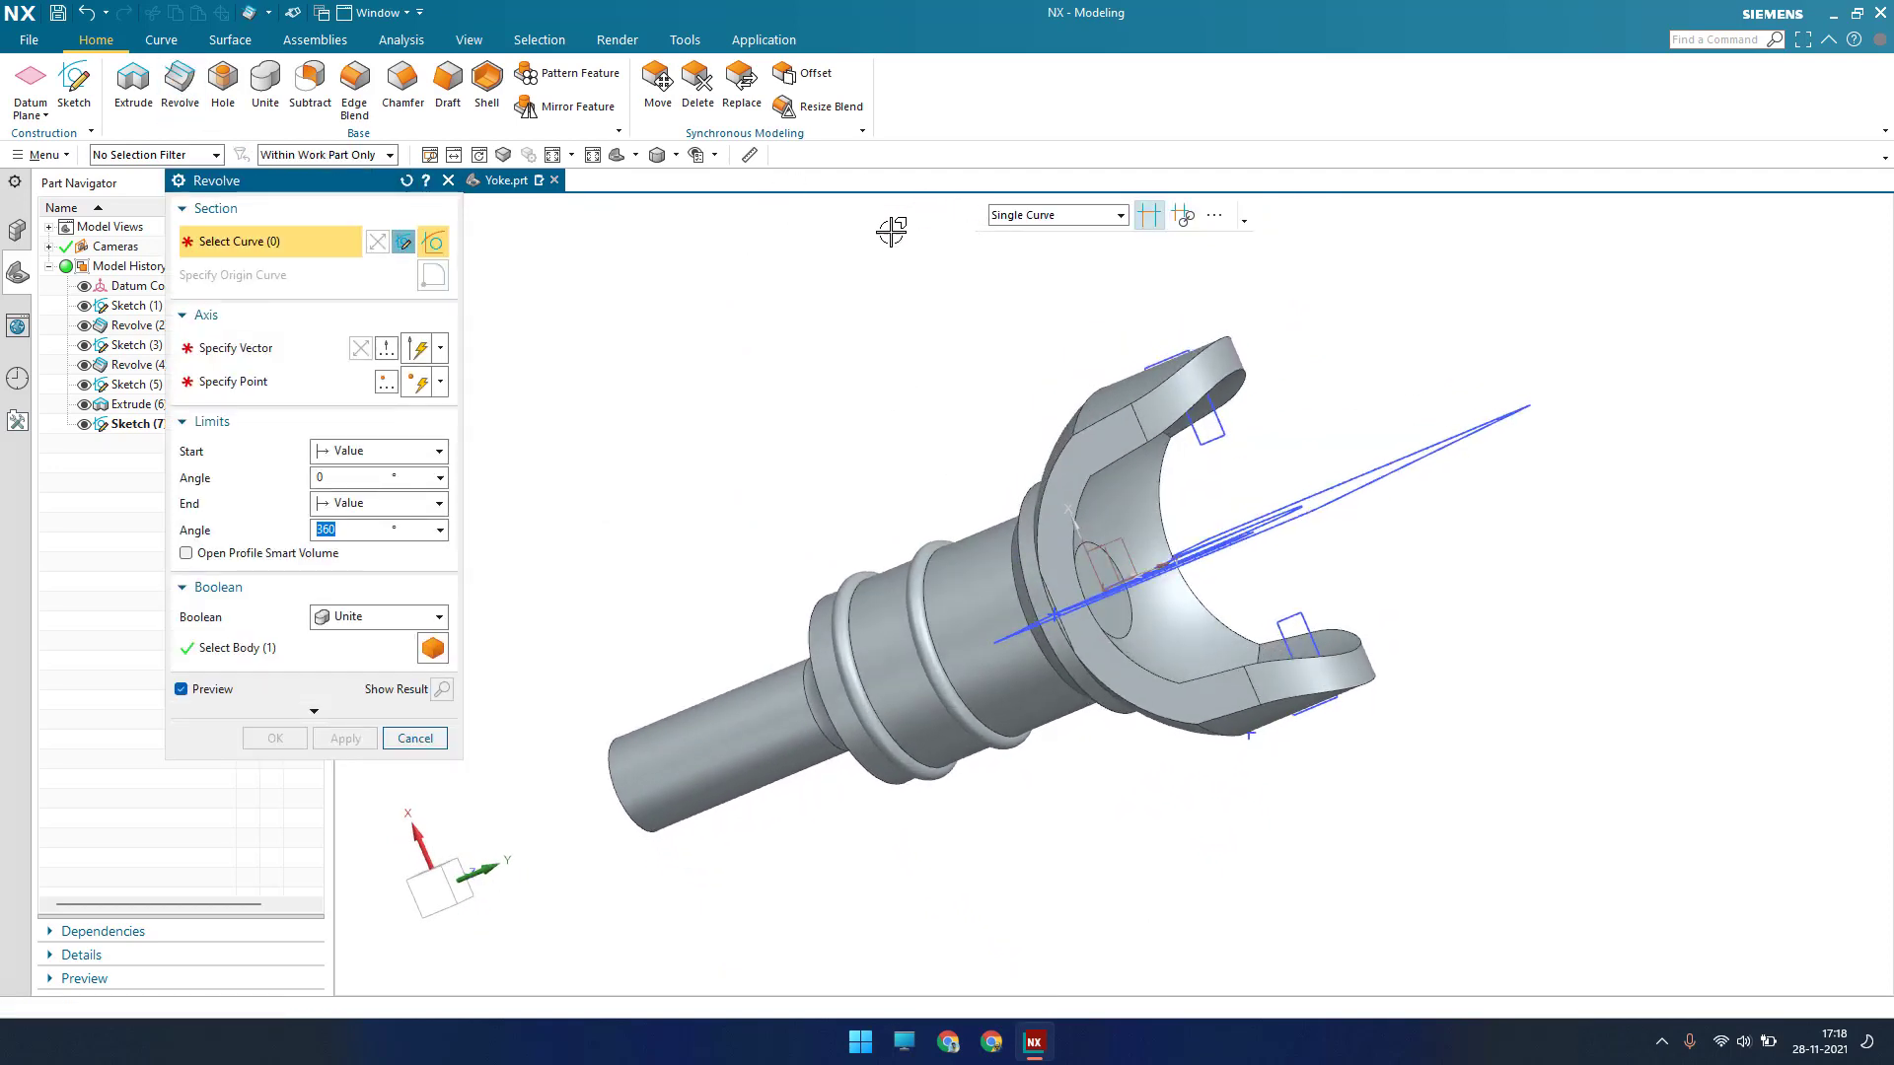
pyautogui.click(676, 155)
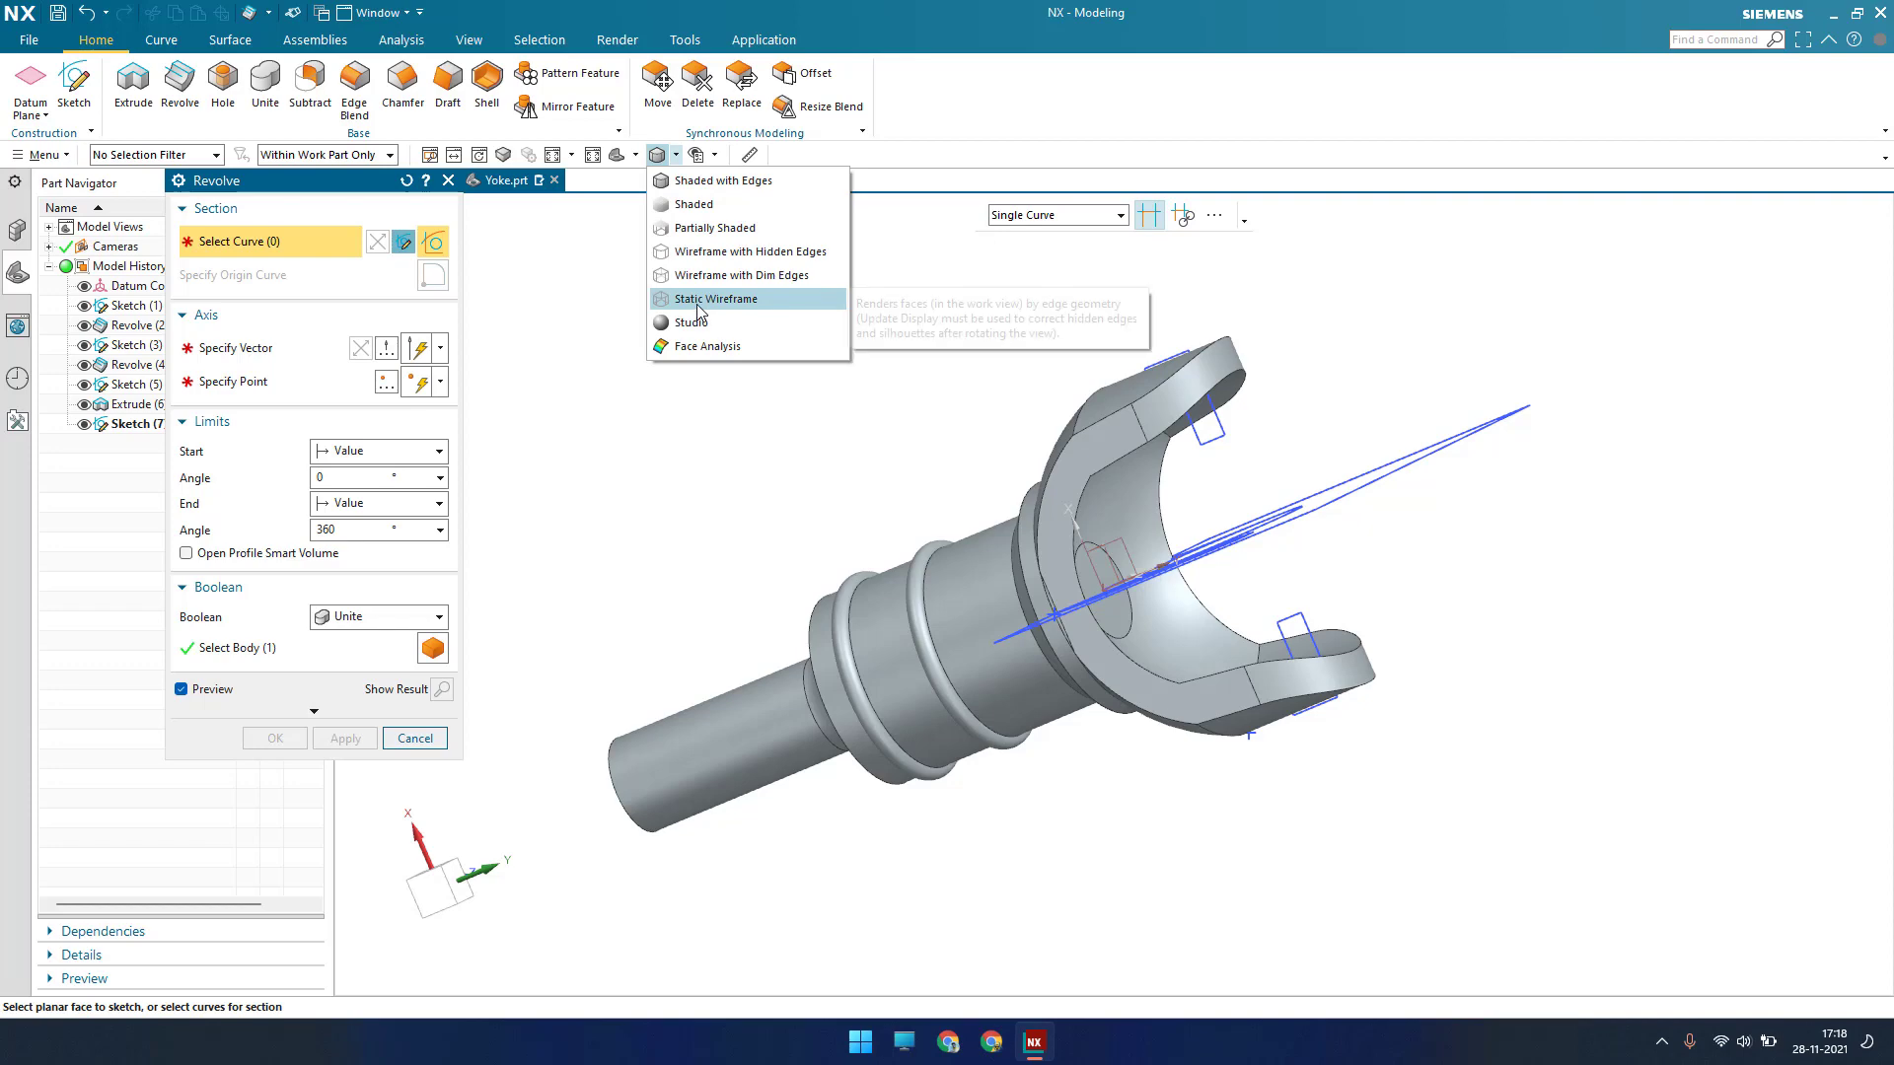
pyautogui.click(690, 296)
pyautogui.scroll(5, 1220, 401)
pyautogui.scroll(5, 1046, 415)
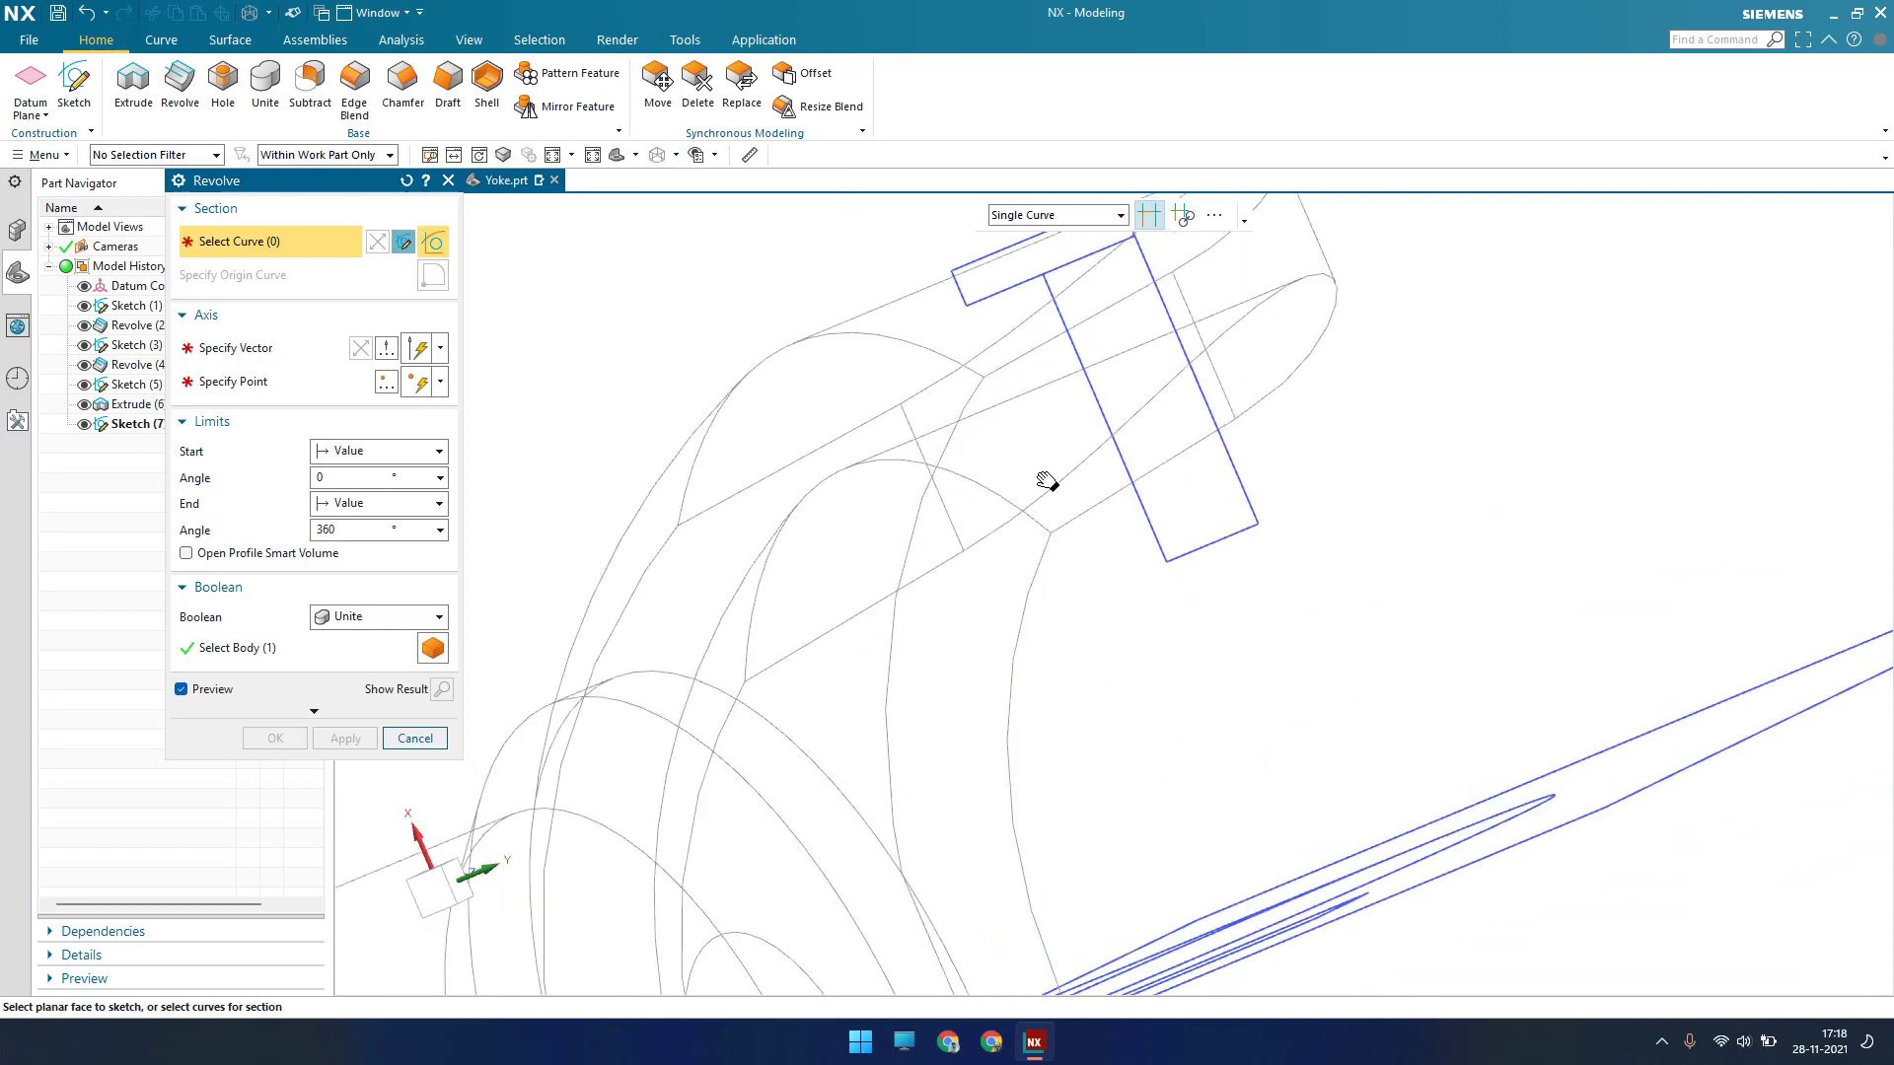
# Select the outlines of the thin rectangles on both fork arms as the revolve section
pyautogui.click(1013, 417)
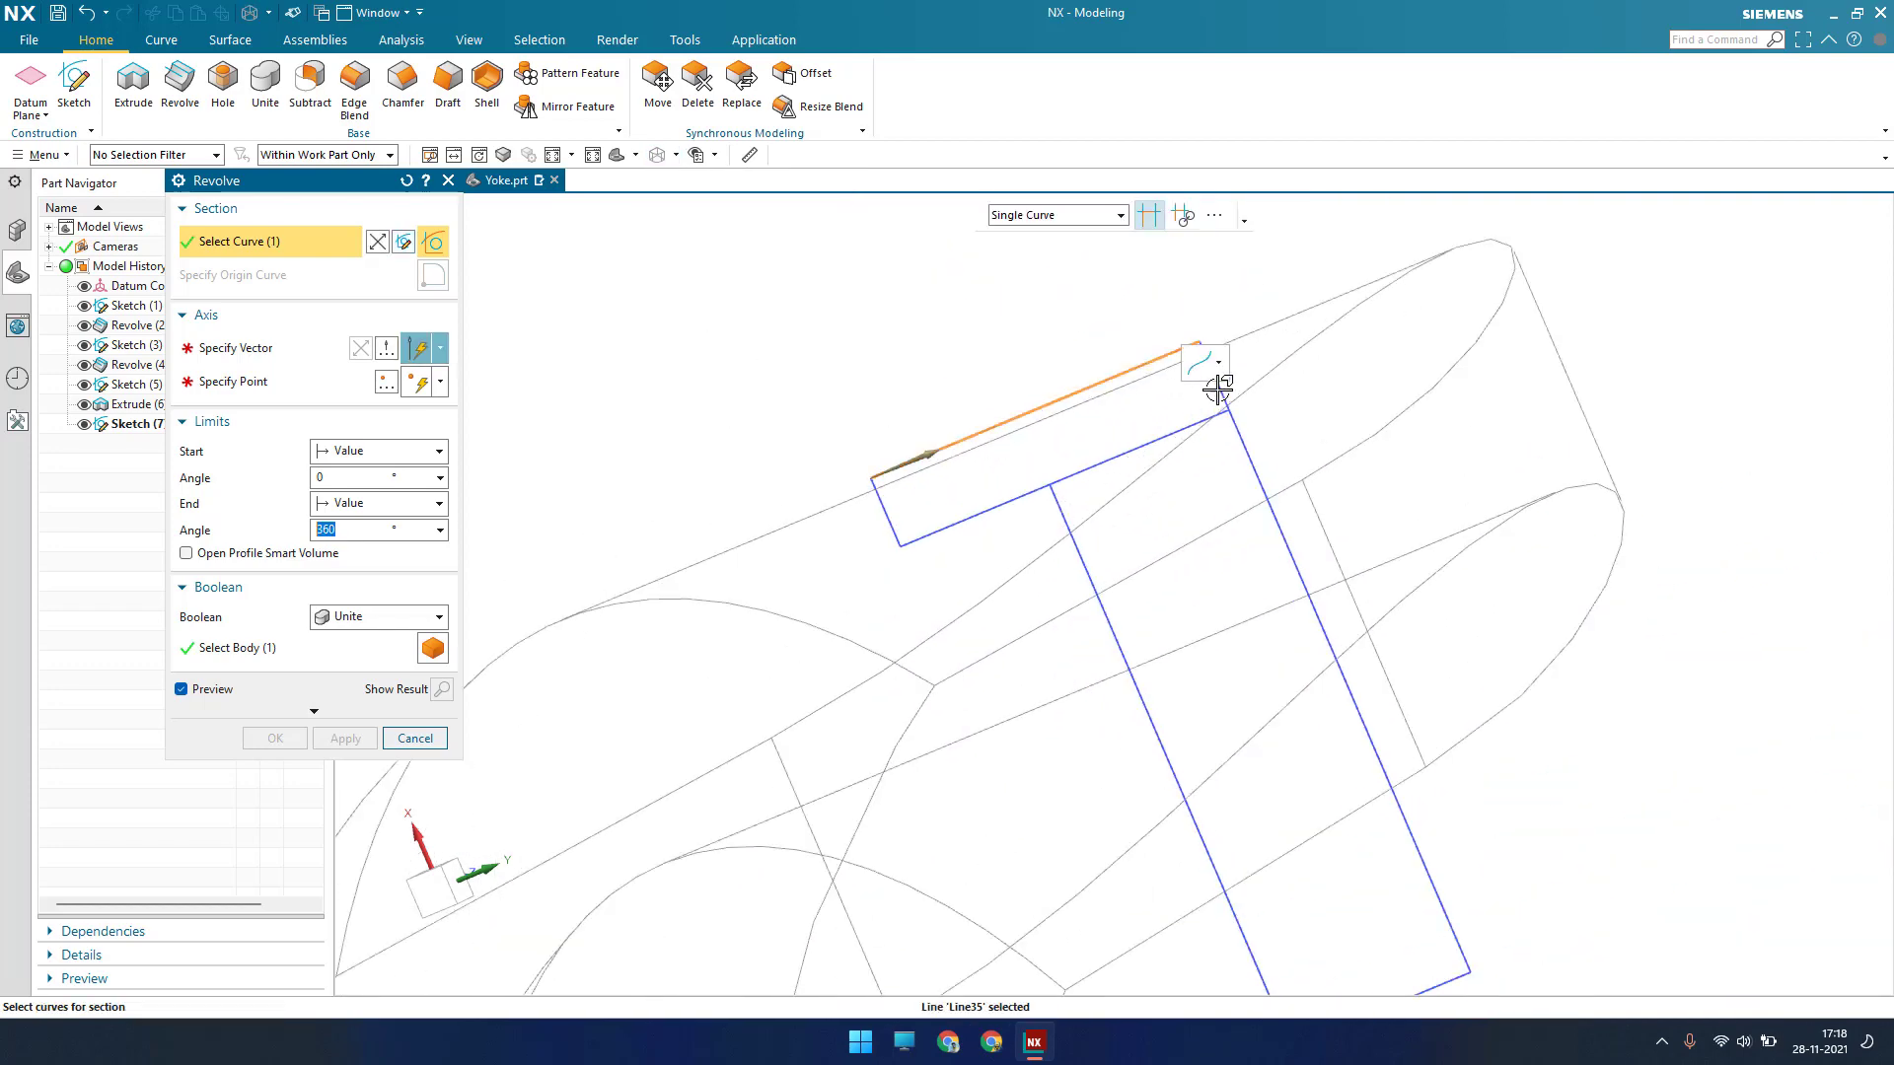
pyautogui.click(1214, 387)
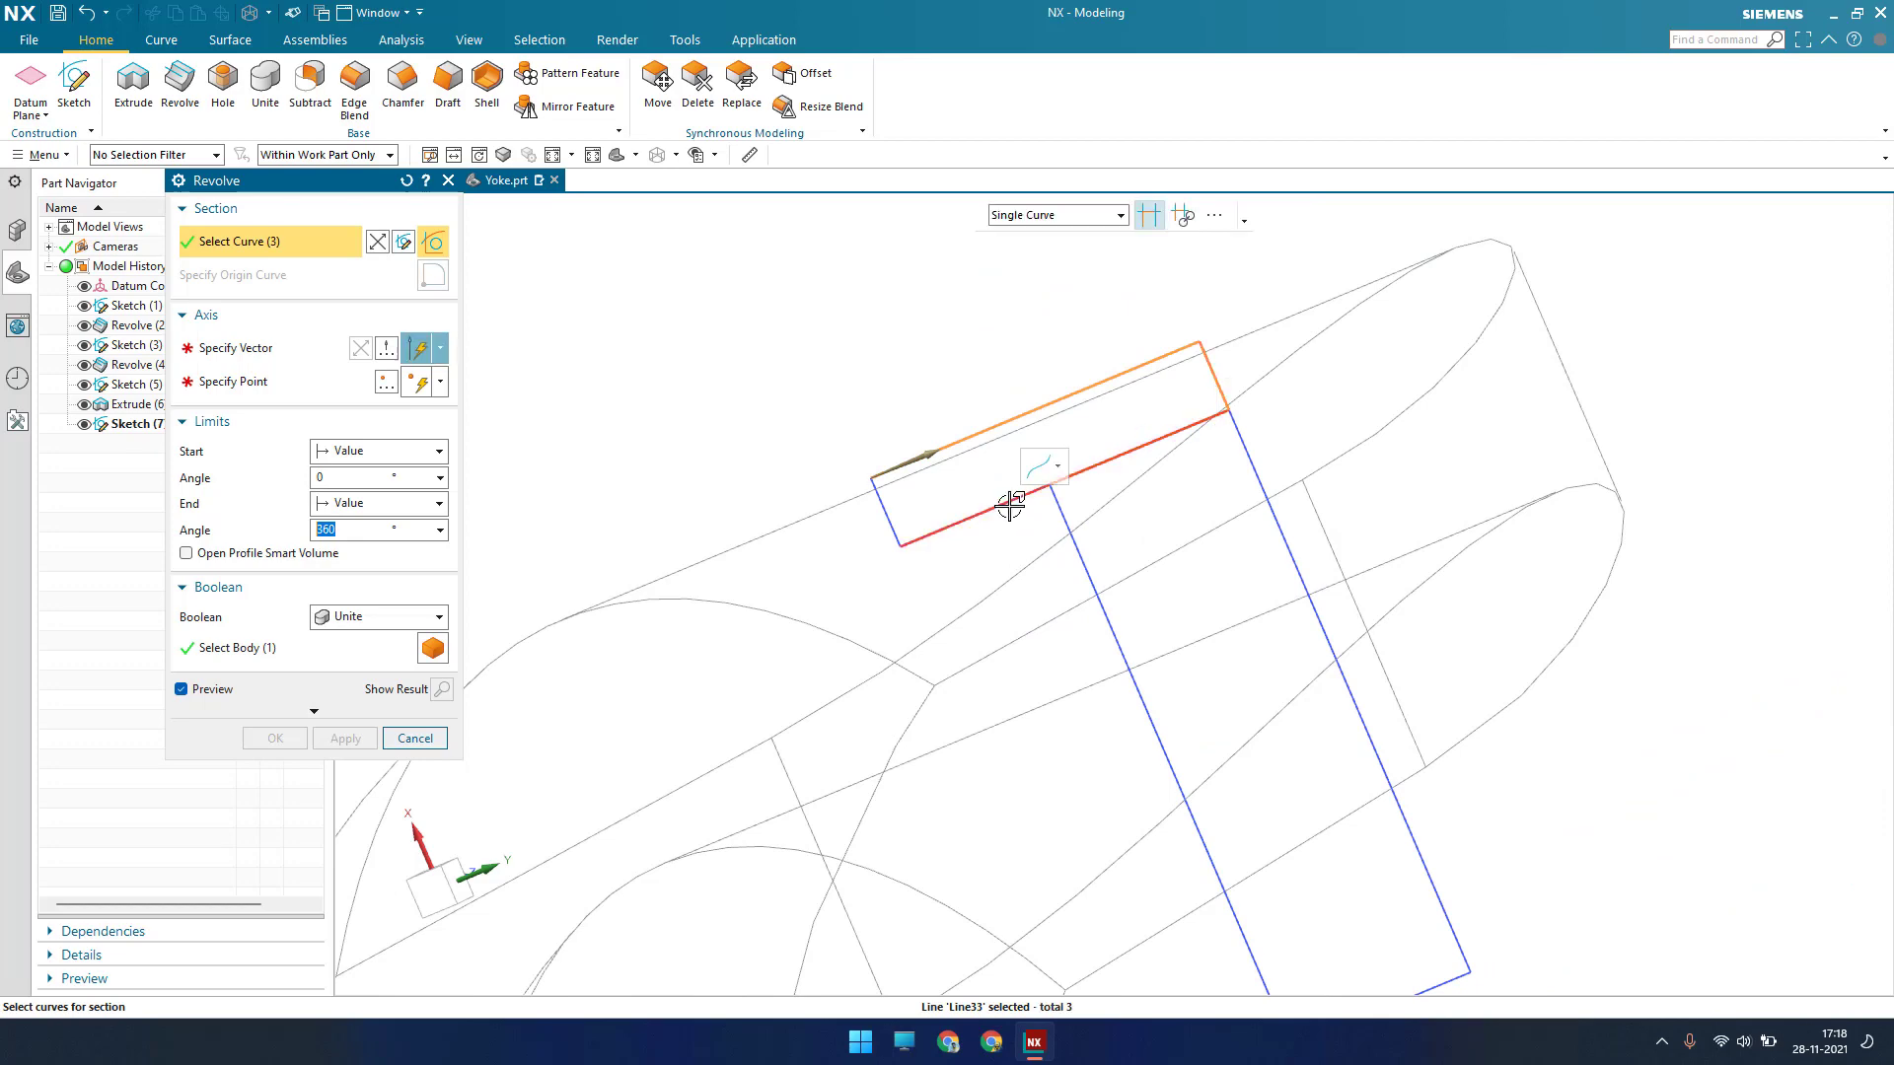
pyautogui.click(1010, 505)
pyautogui.click(889, 512)
pyautogui.scroll(5, 782, 350)
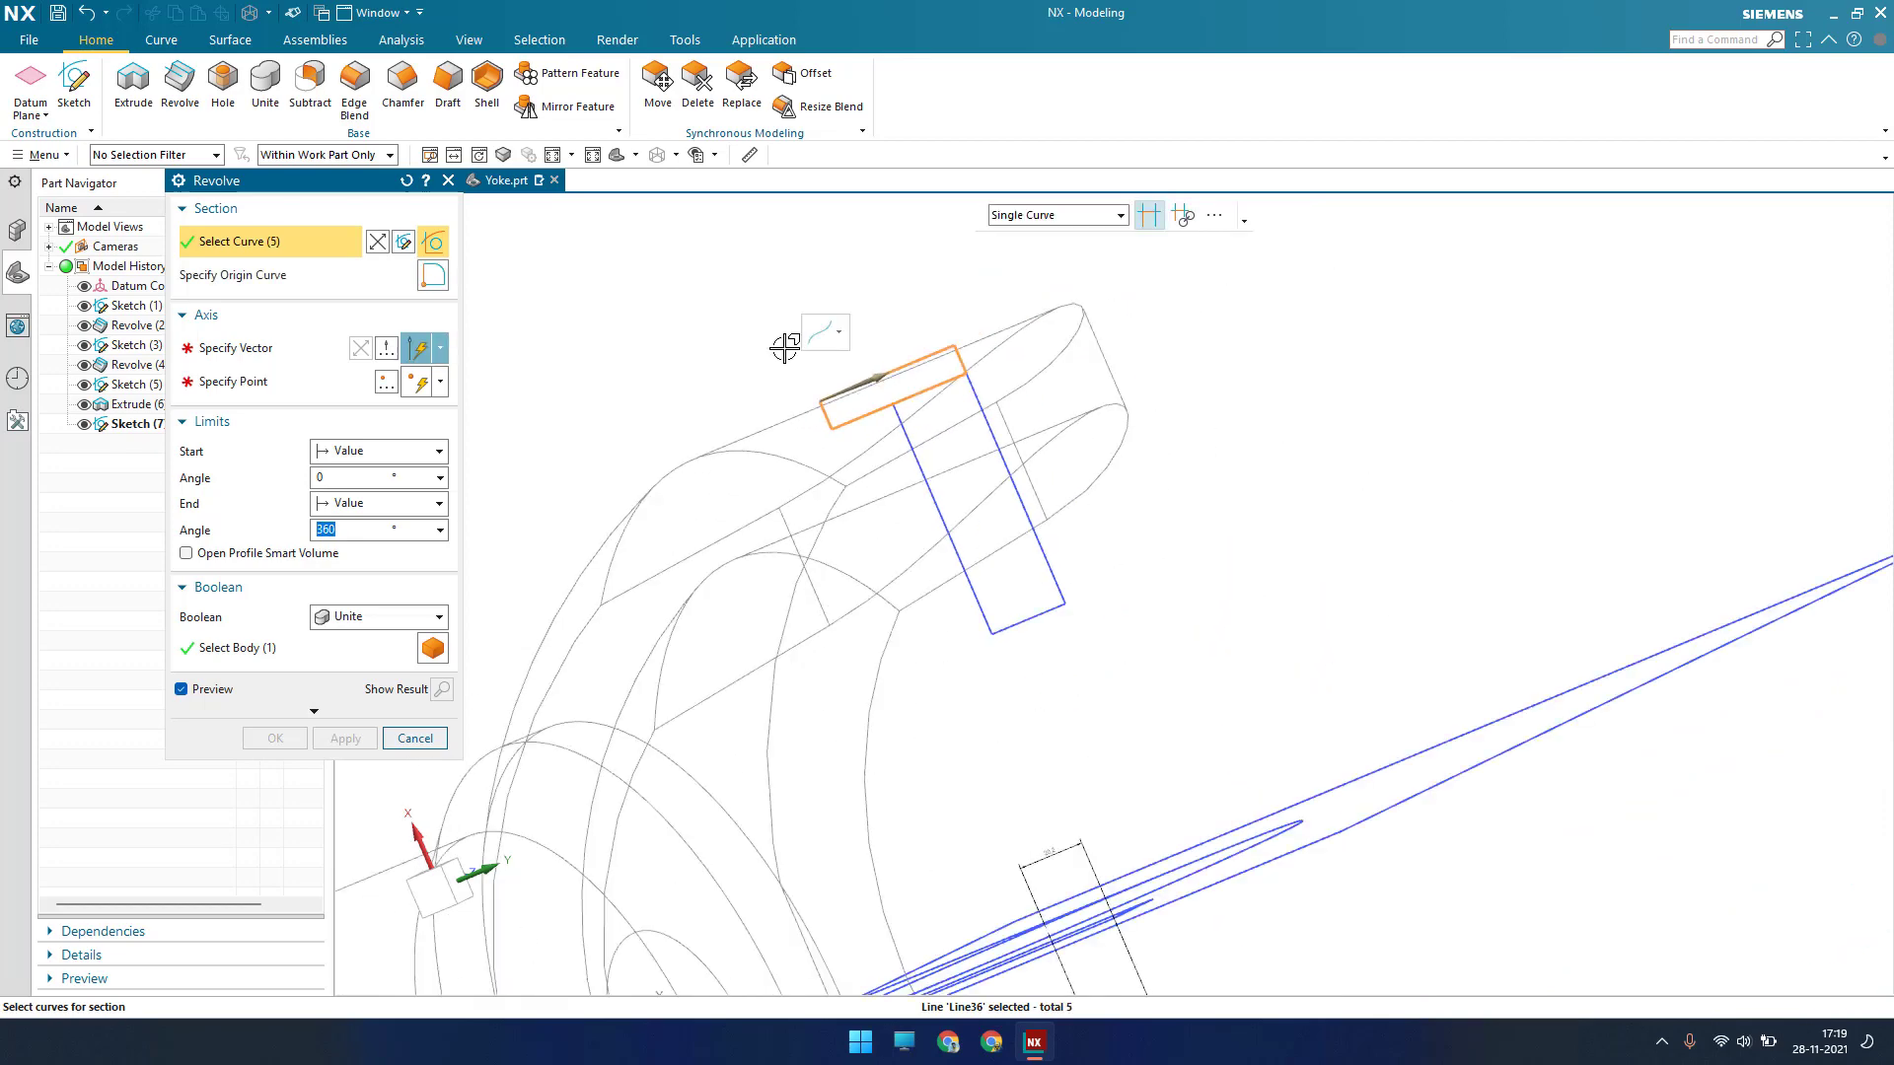
pyautogui.scroll(-4, 930, 600)
pyautogui.scroll(-2, 617, 659)
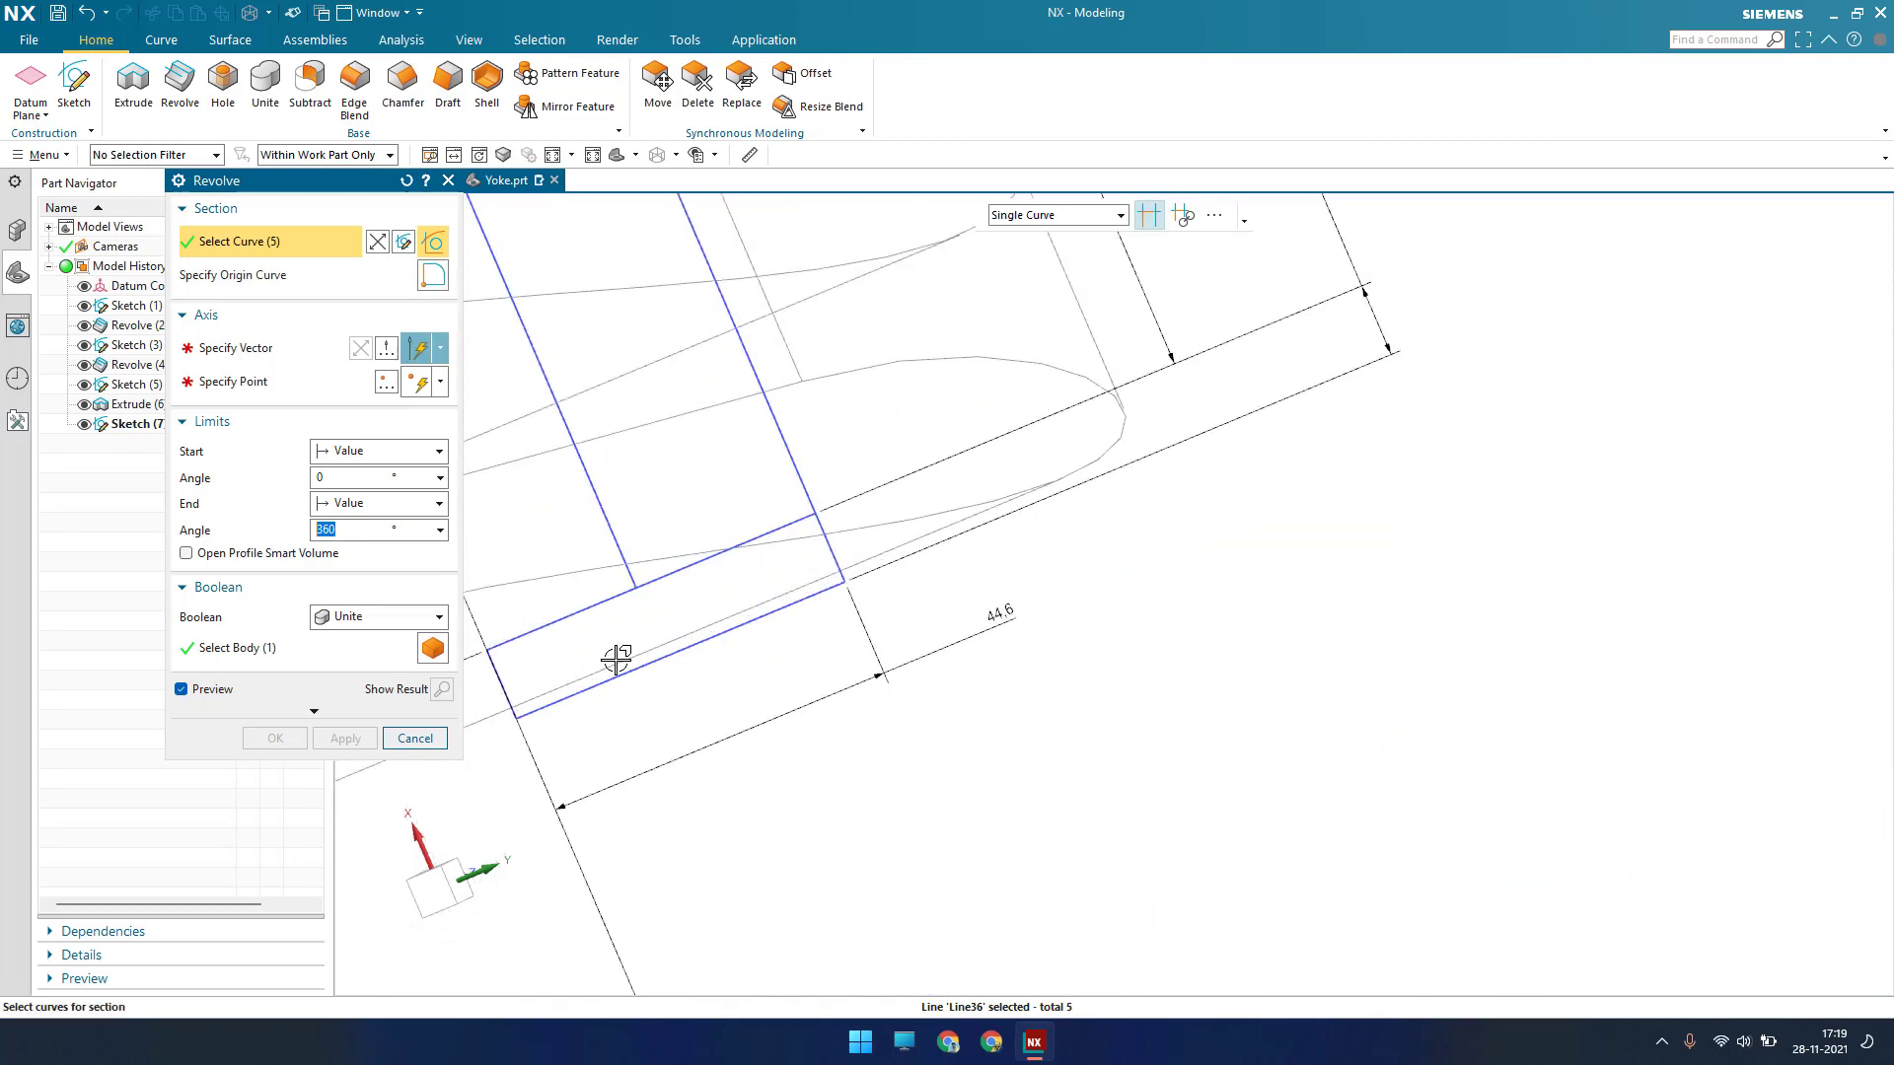
pyautogui.click(651, 662)
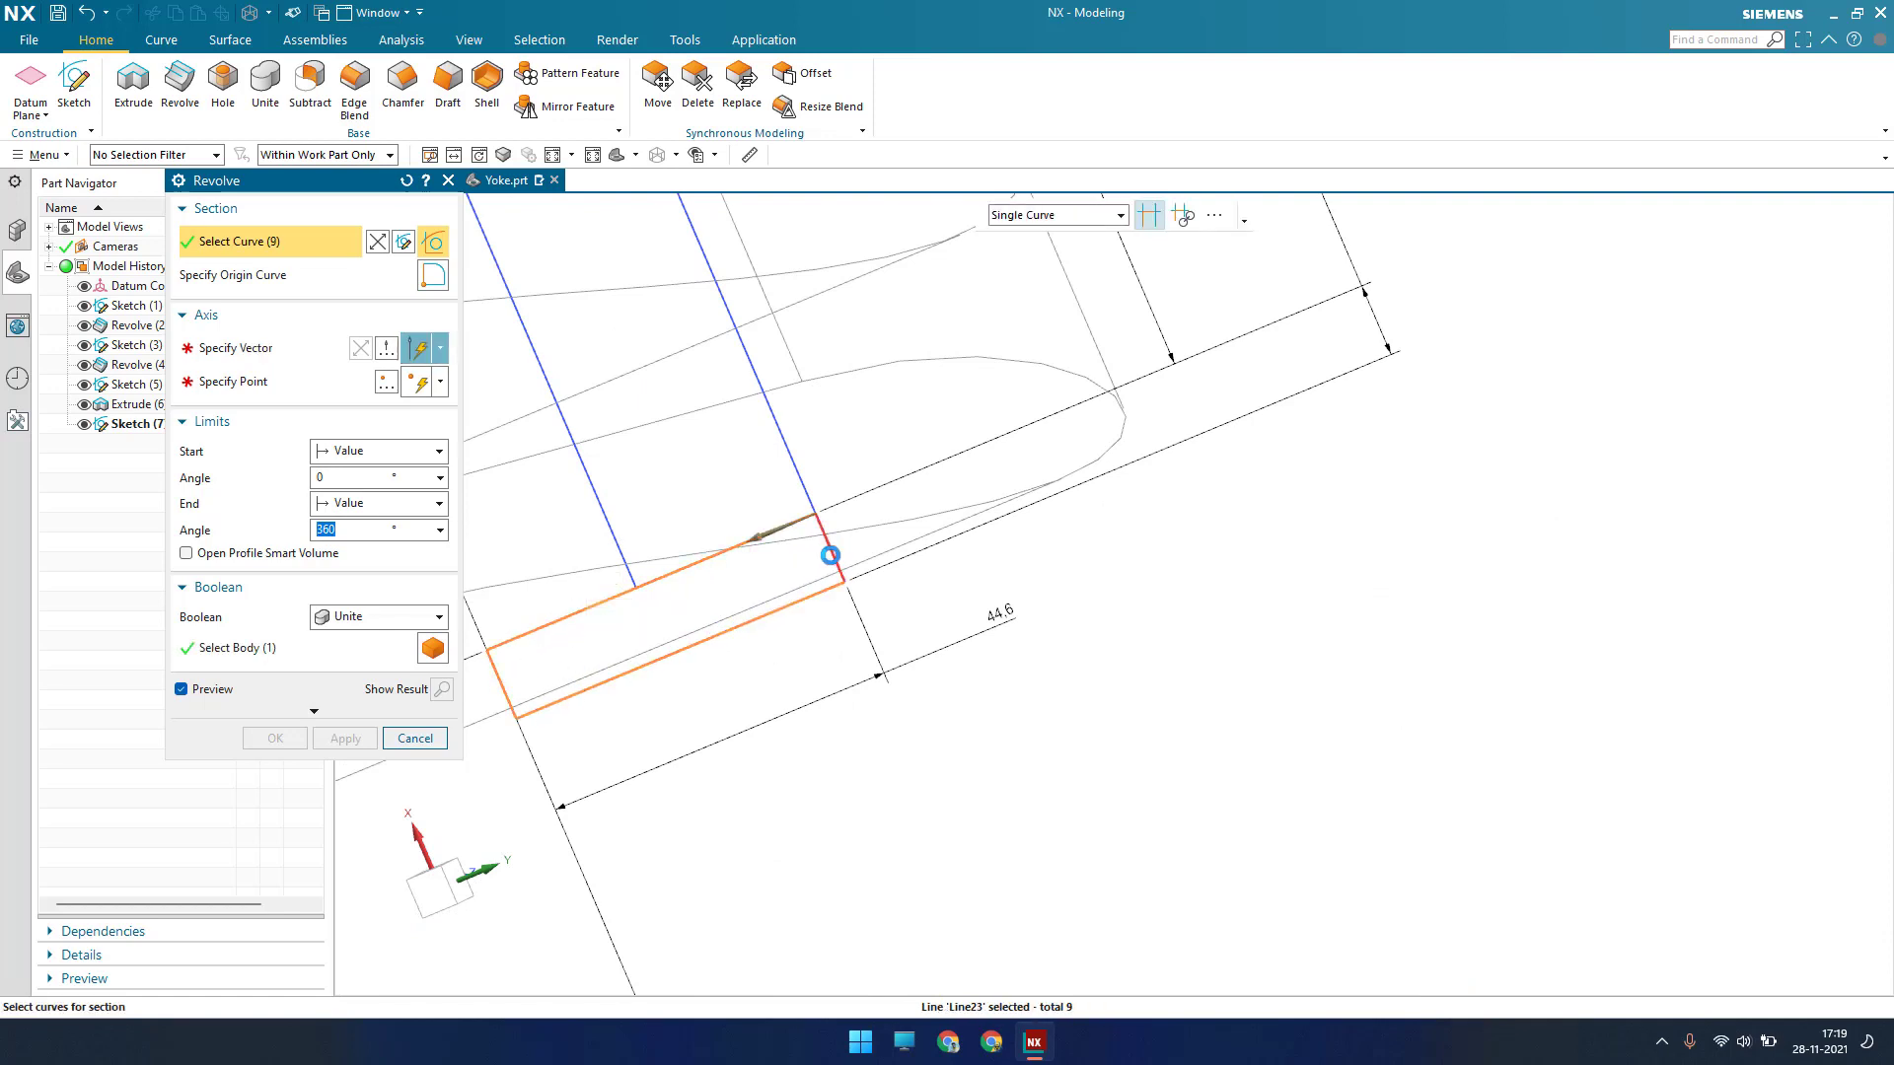
pyautogui.click(830, 556)
pyautogui.scroll(3, 831, 555)
pyautogui.middleClick(848, 572)
pyautogui.scroll(-3, 872, 595)
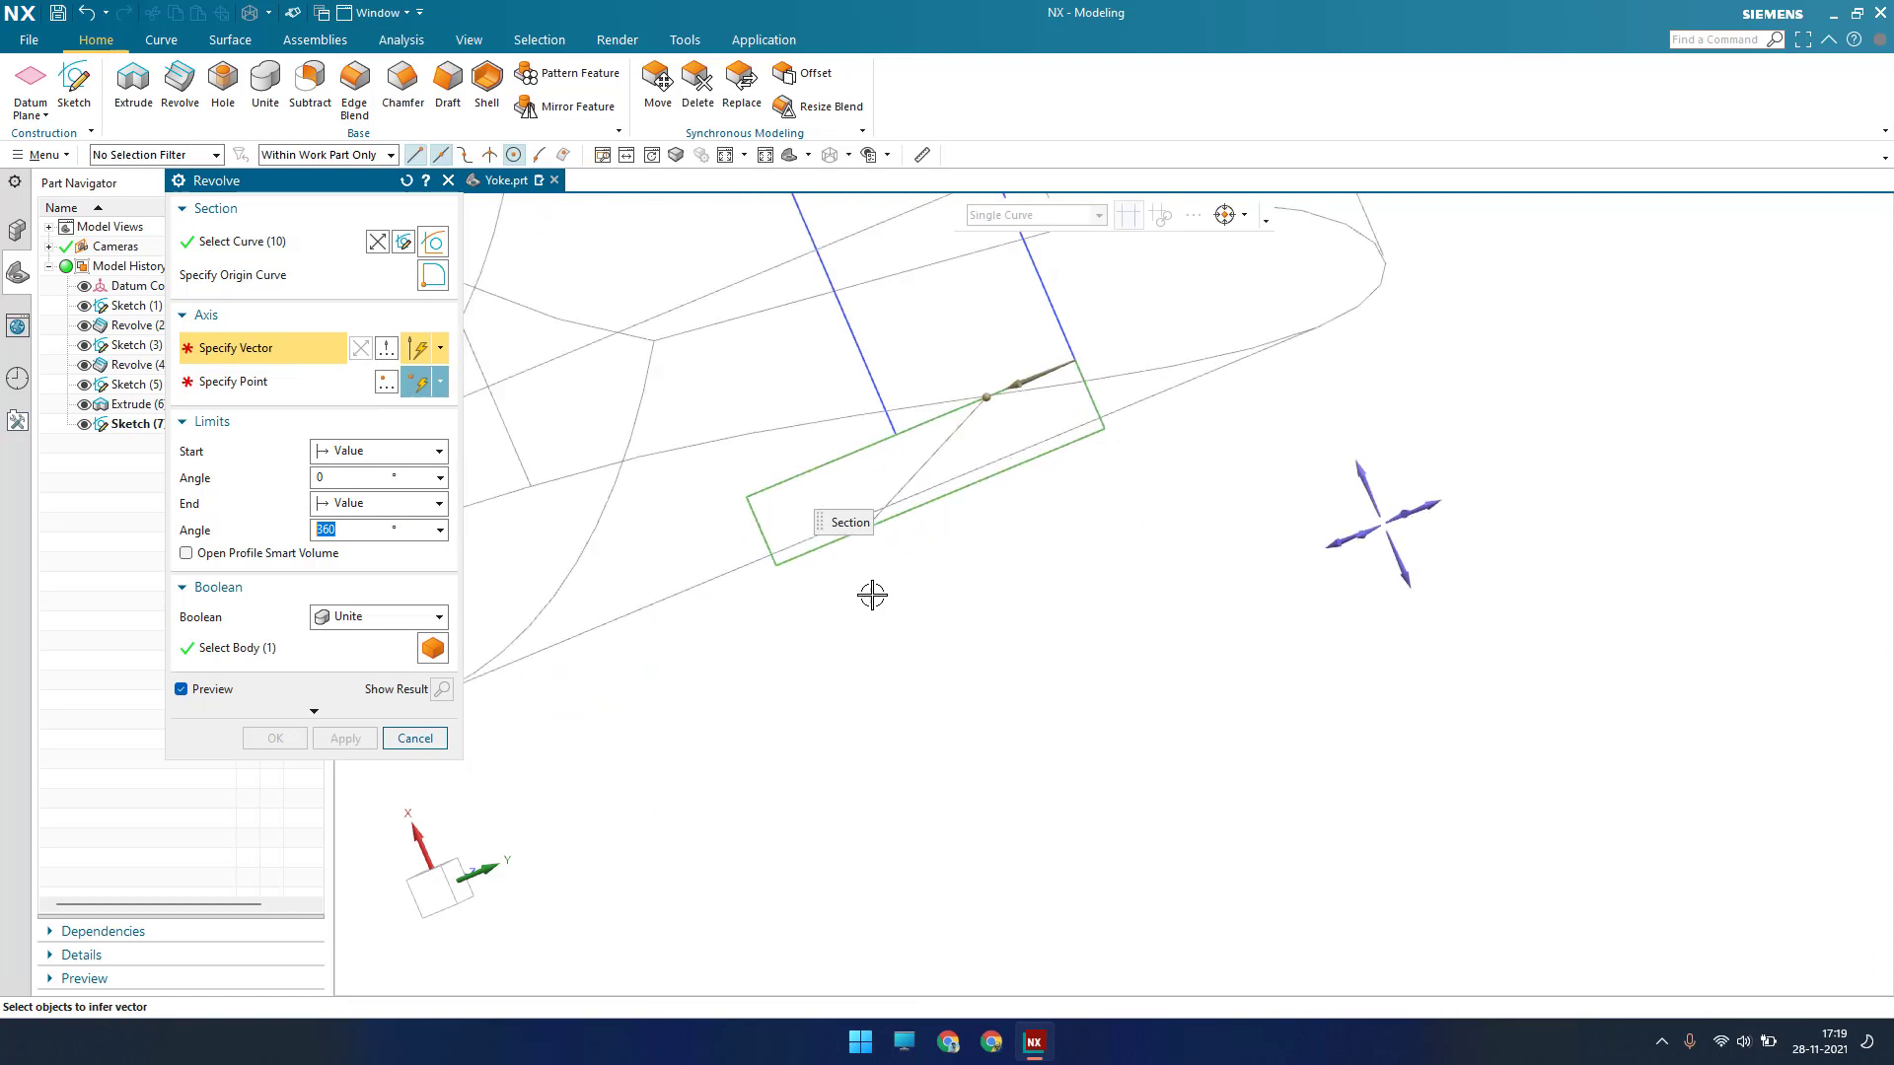
# Revolve the thin rectangles 360° about their short side nearest the cup, subtracting them from the yoke body
pyautogui.click(746, 542)
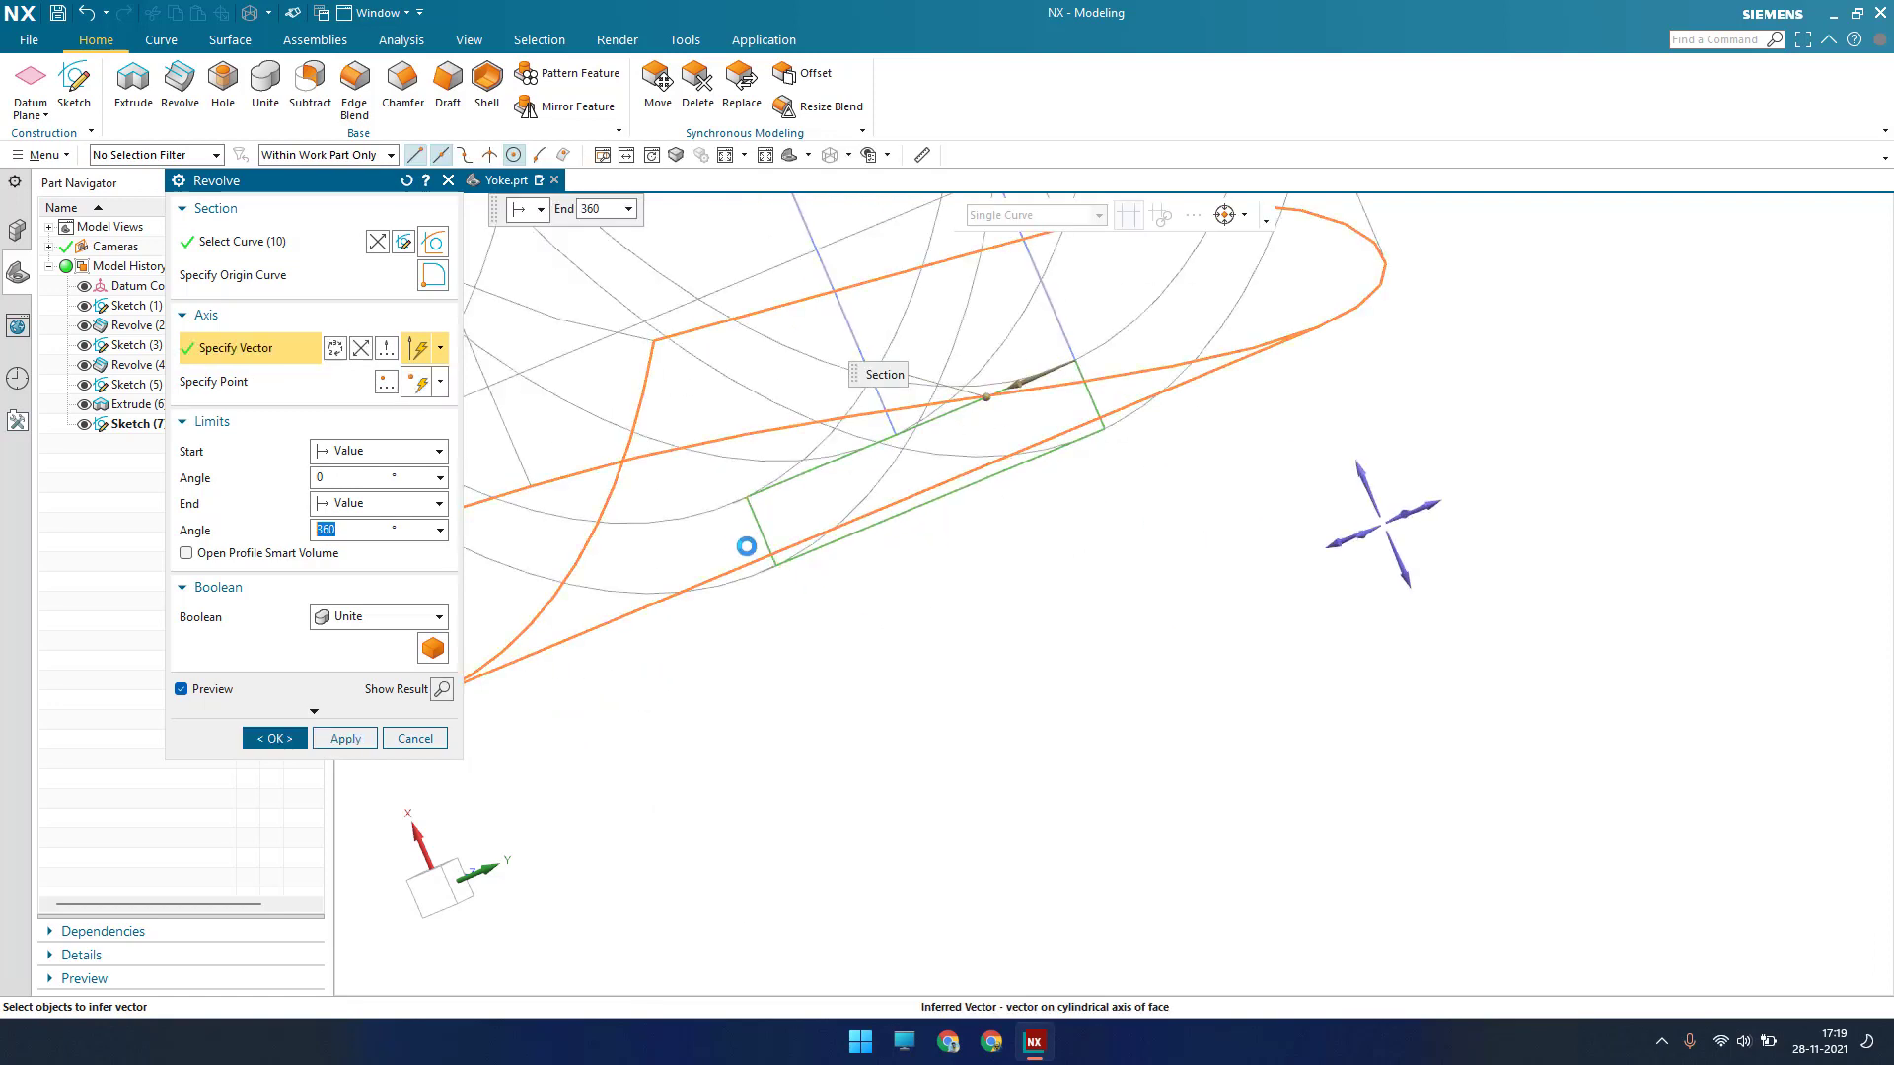
pyautogui.keyDown('shift'); pyautogui.click(742, 526); pyautogui.keyUp('shift')
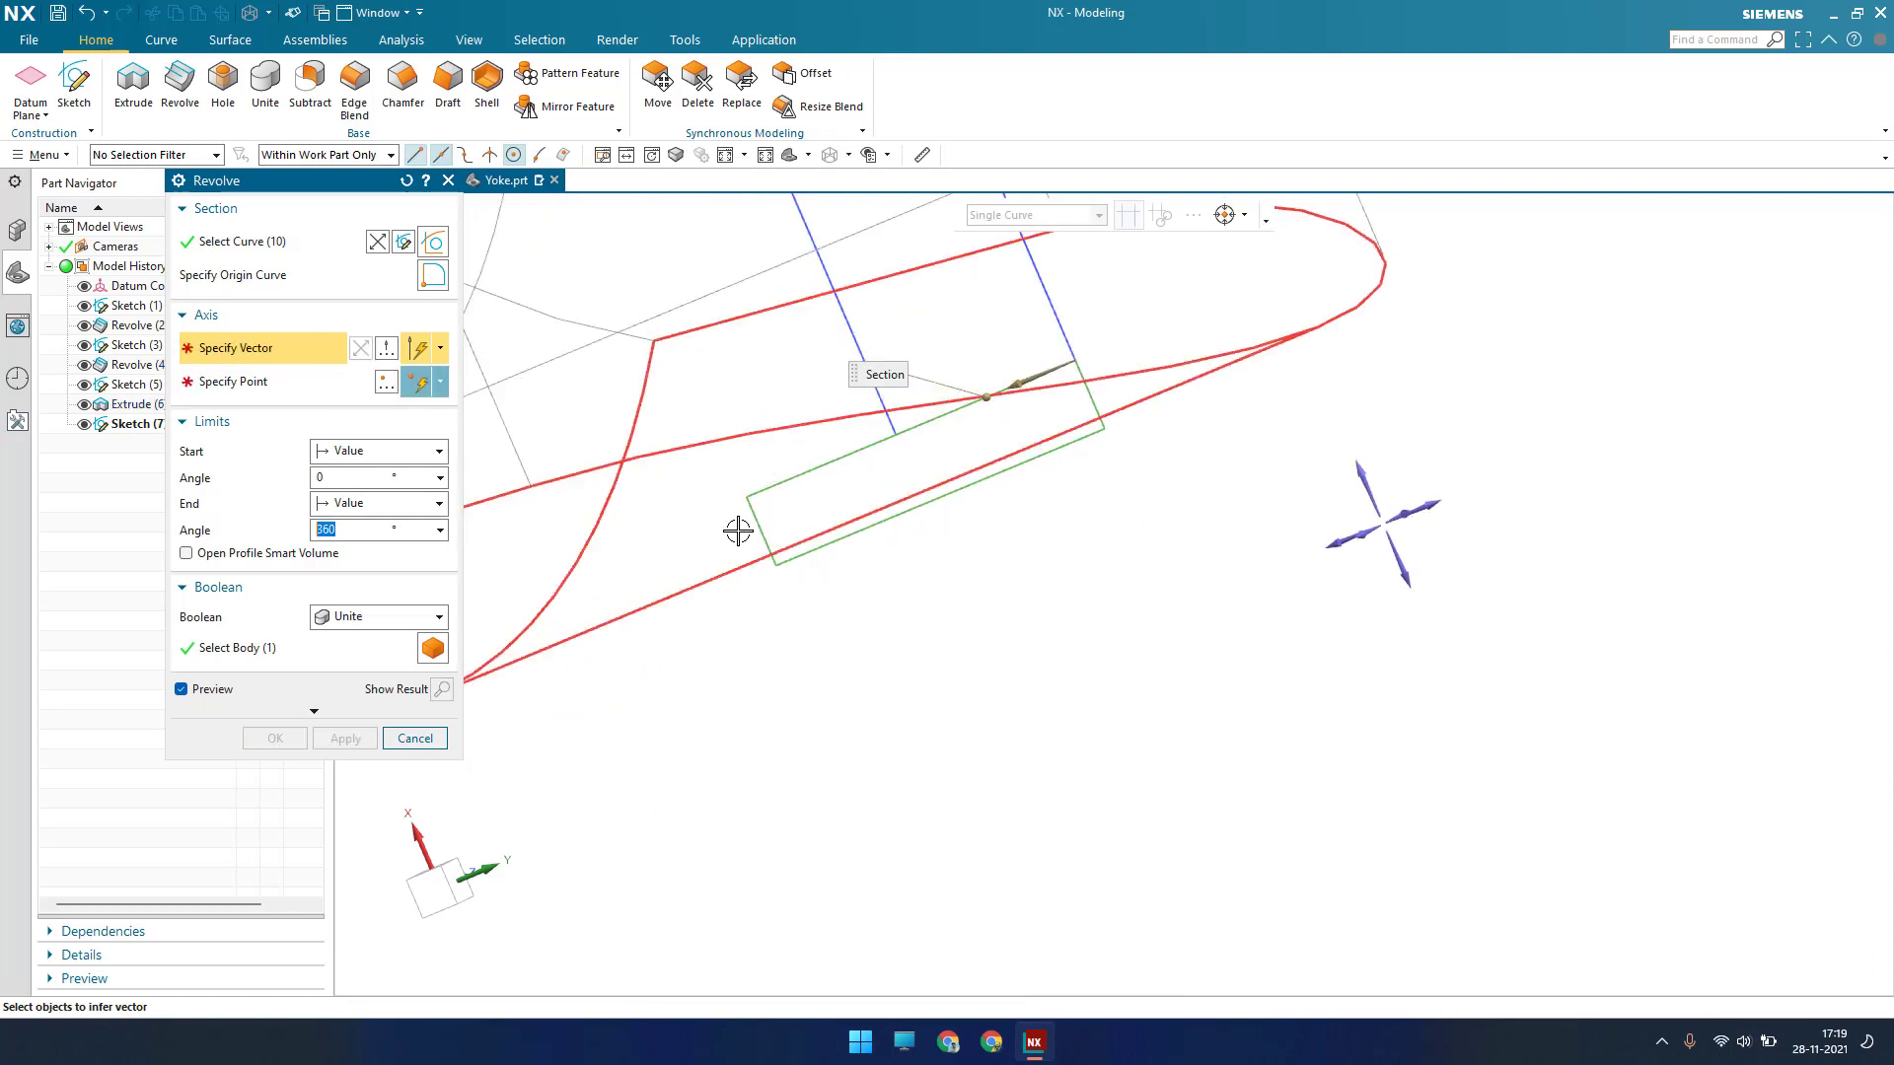
pyautogui.scroll(-3, 756, 516)
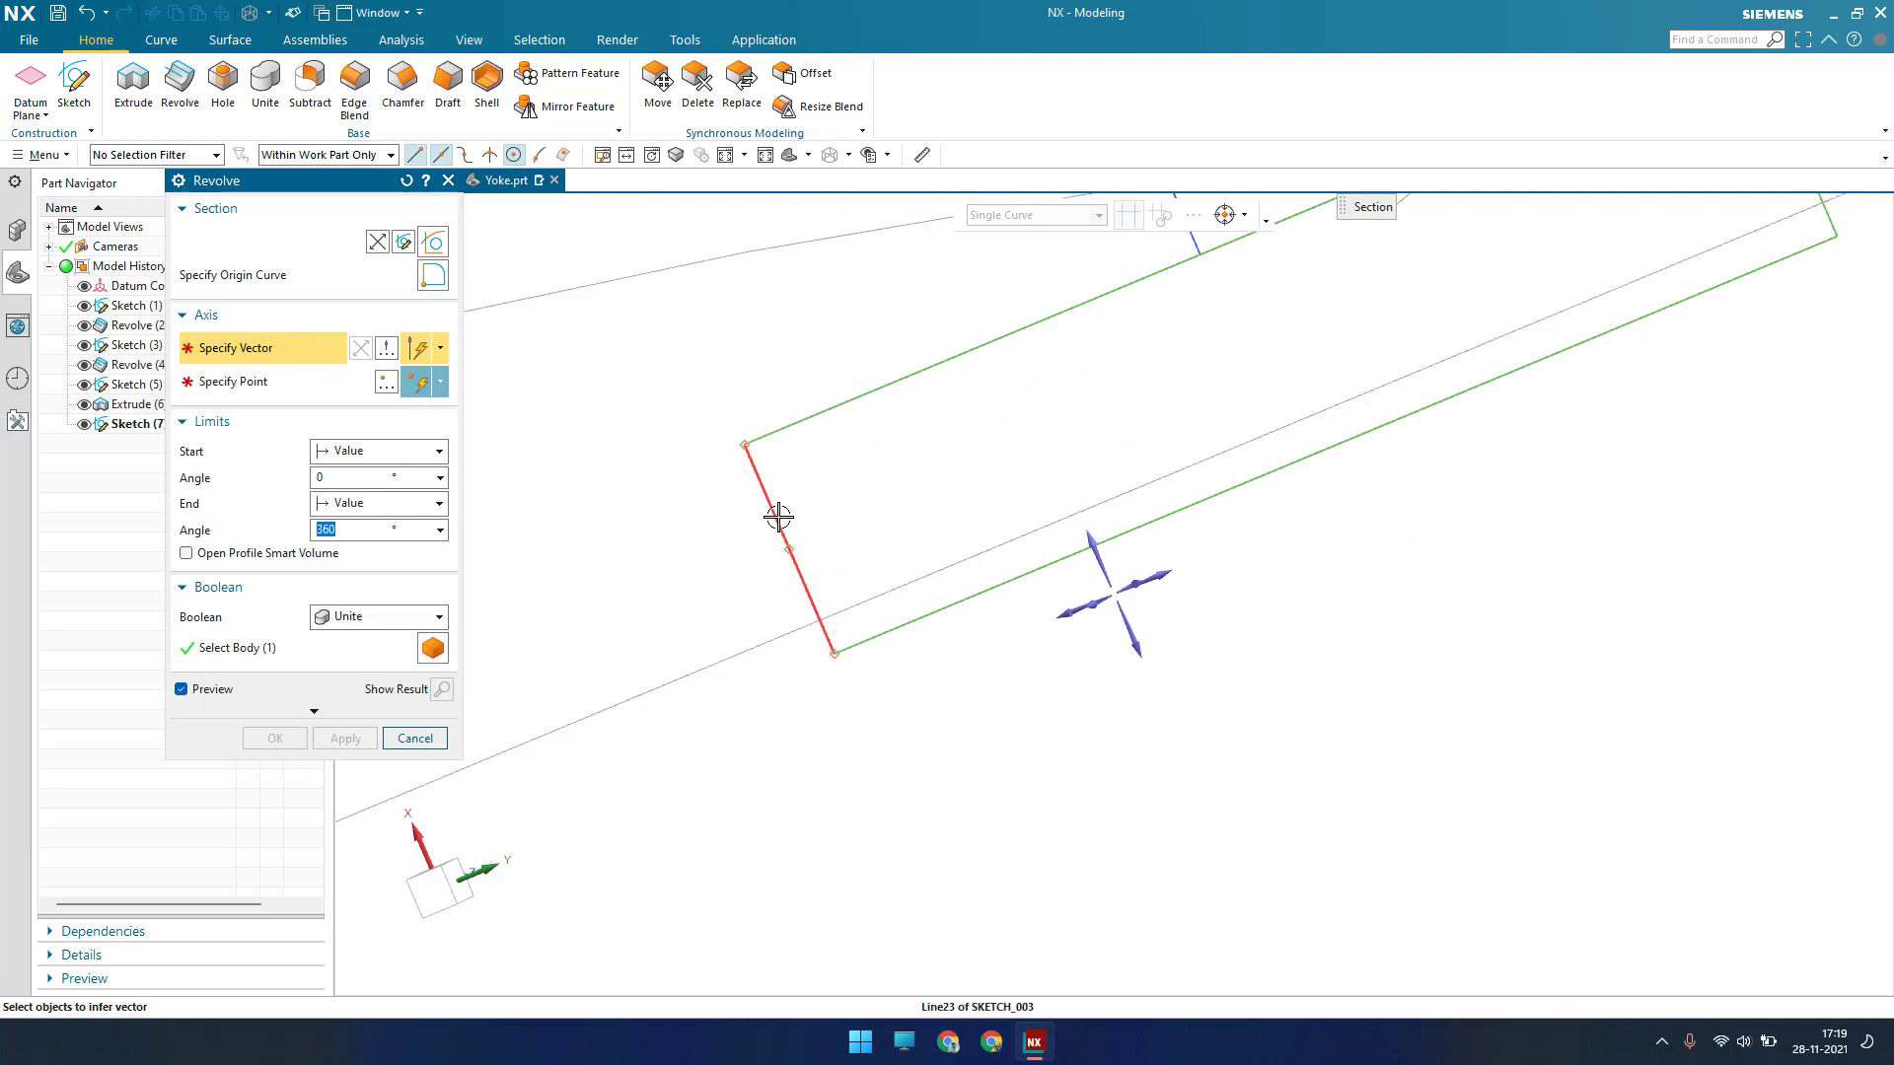
pyautogui.click(776, 516)
pyautogui.scroll(3, 833, 699)
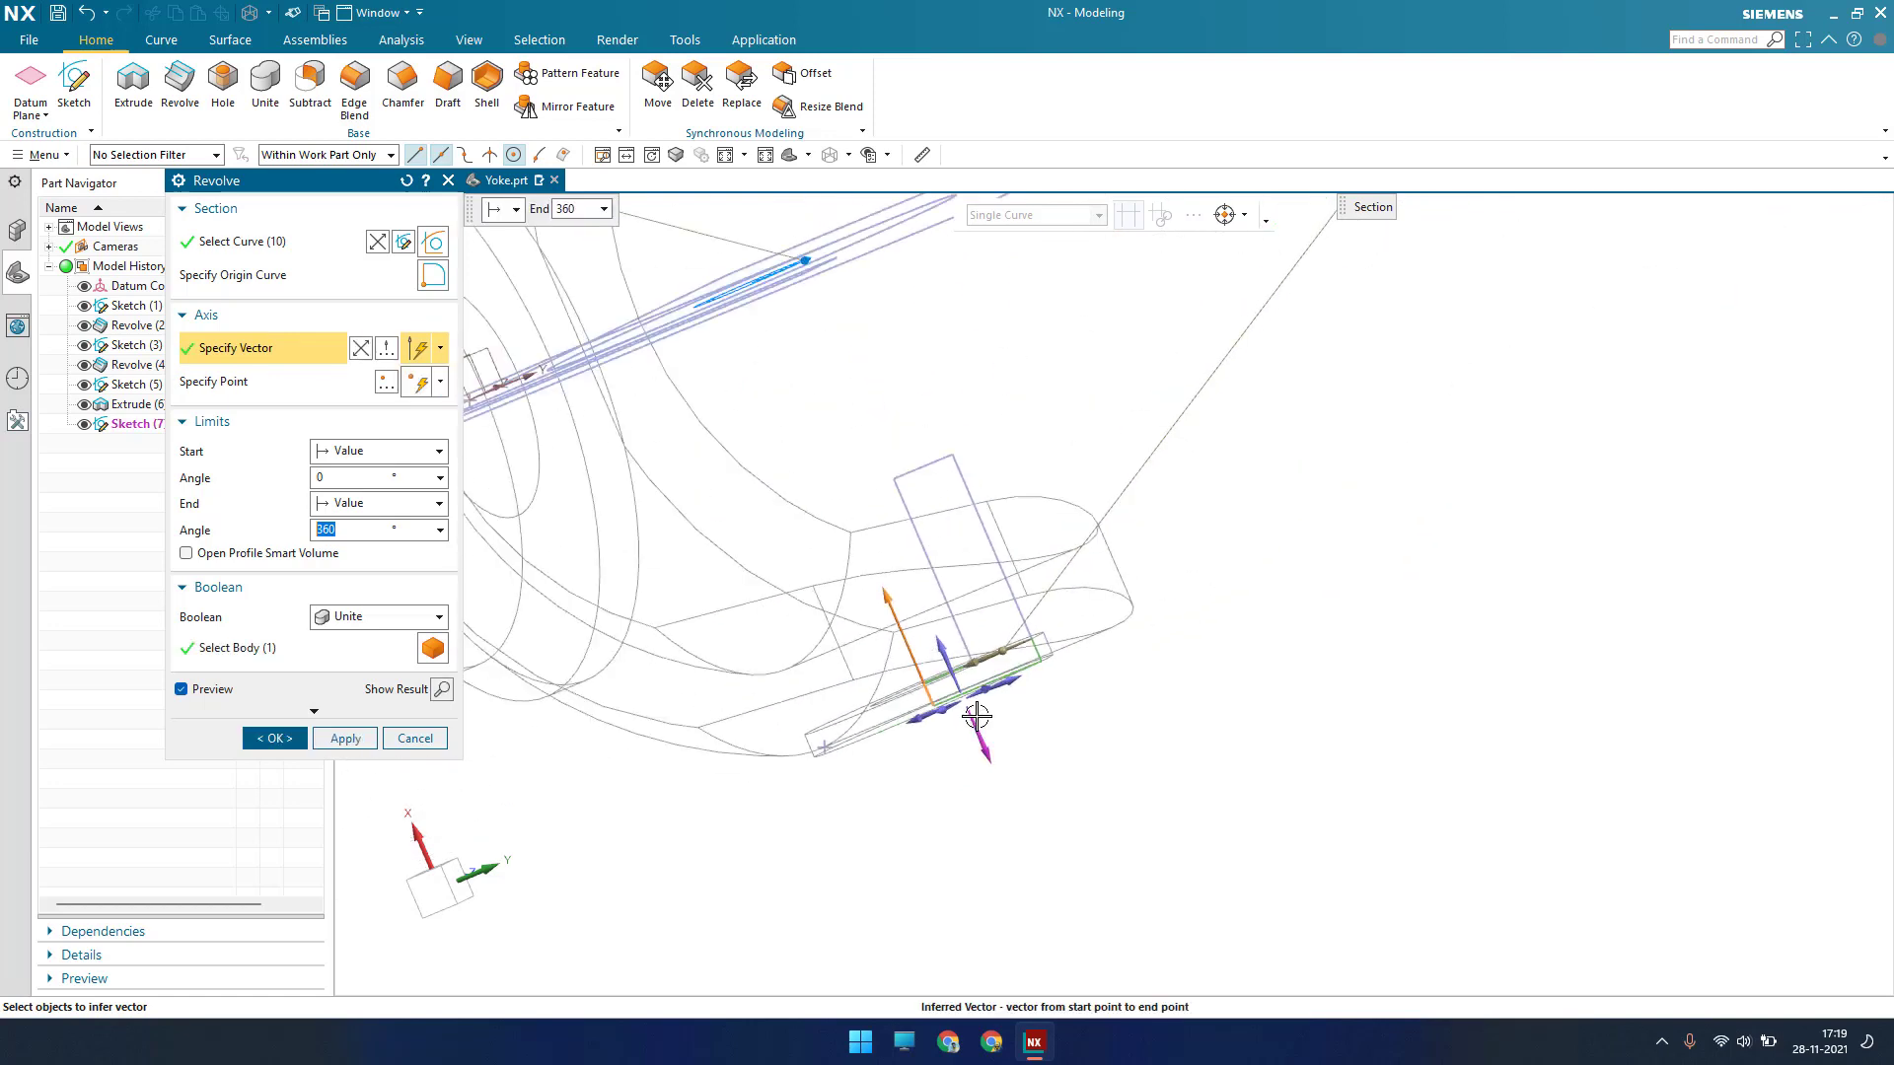
pyautogui.click(385, 617)
pyautogui.click(373, 681)
pyautogui.click(343, 736)
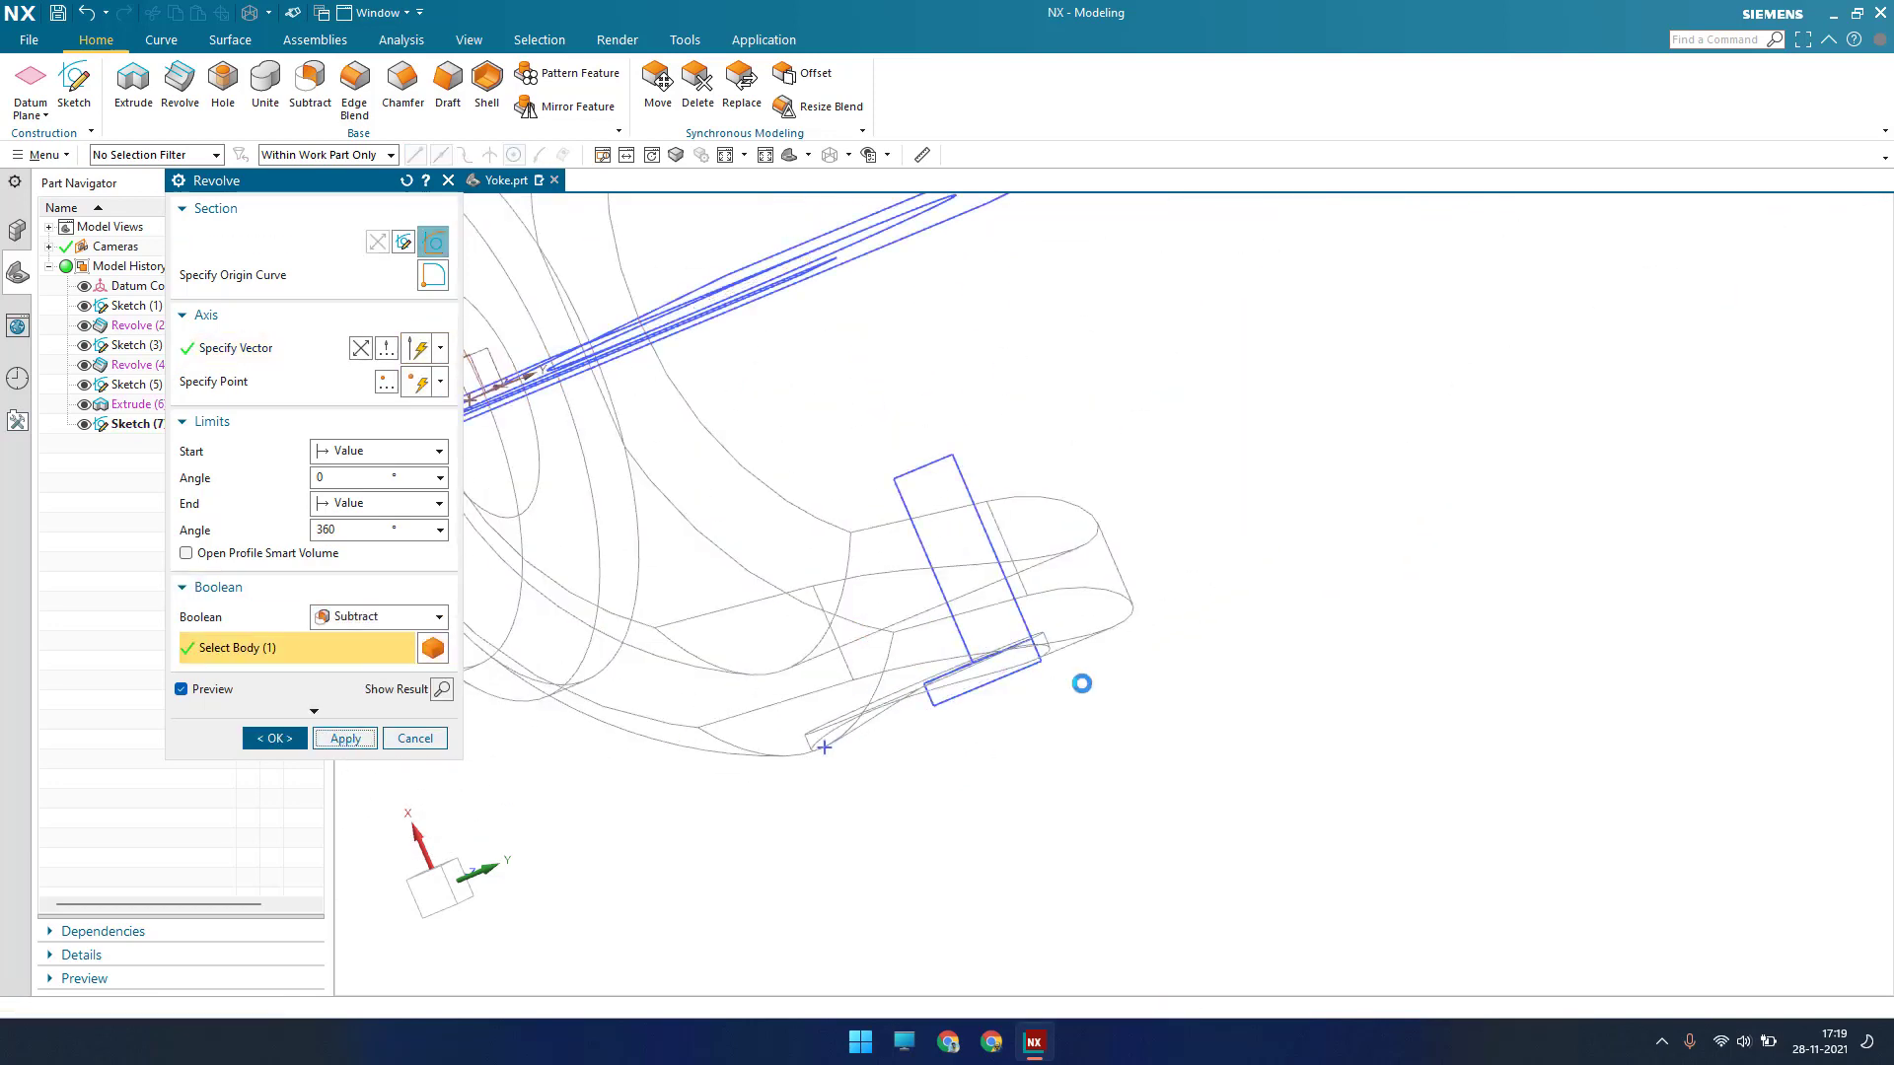
# Select all four sides of the longer inner rectangle on each fork arm as the section for another revolve
pyautogui.scroll(4, 1083, 681)
pyautogui.scroll(-3, 989, 457)
pyautogui.scroll(-1, 1074, 642)
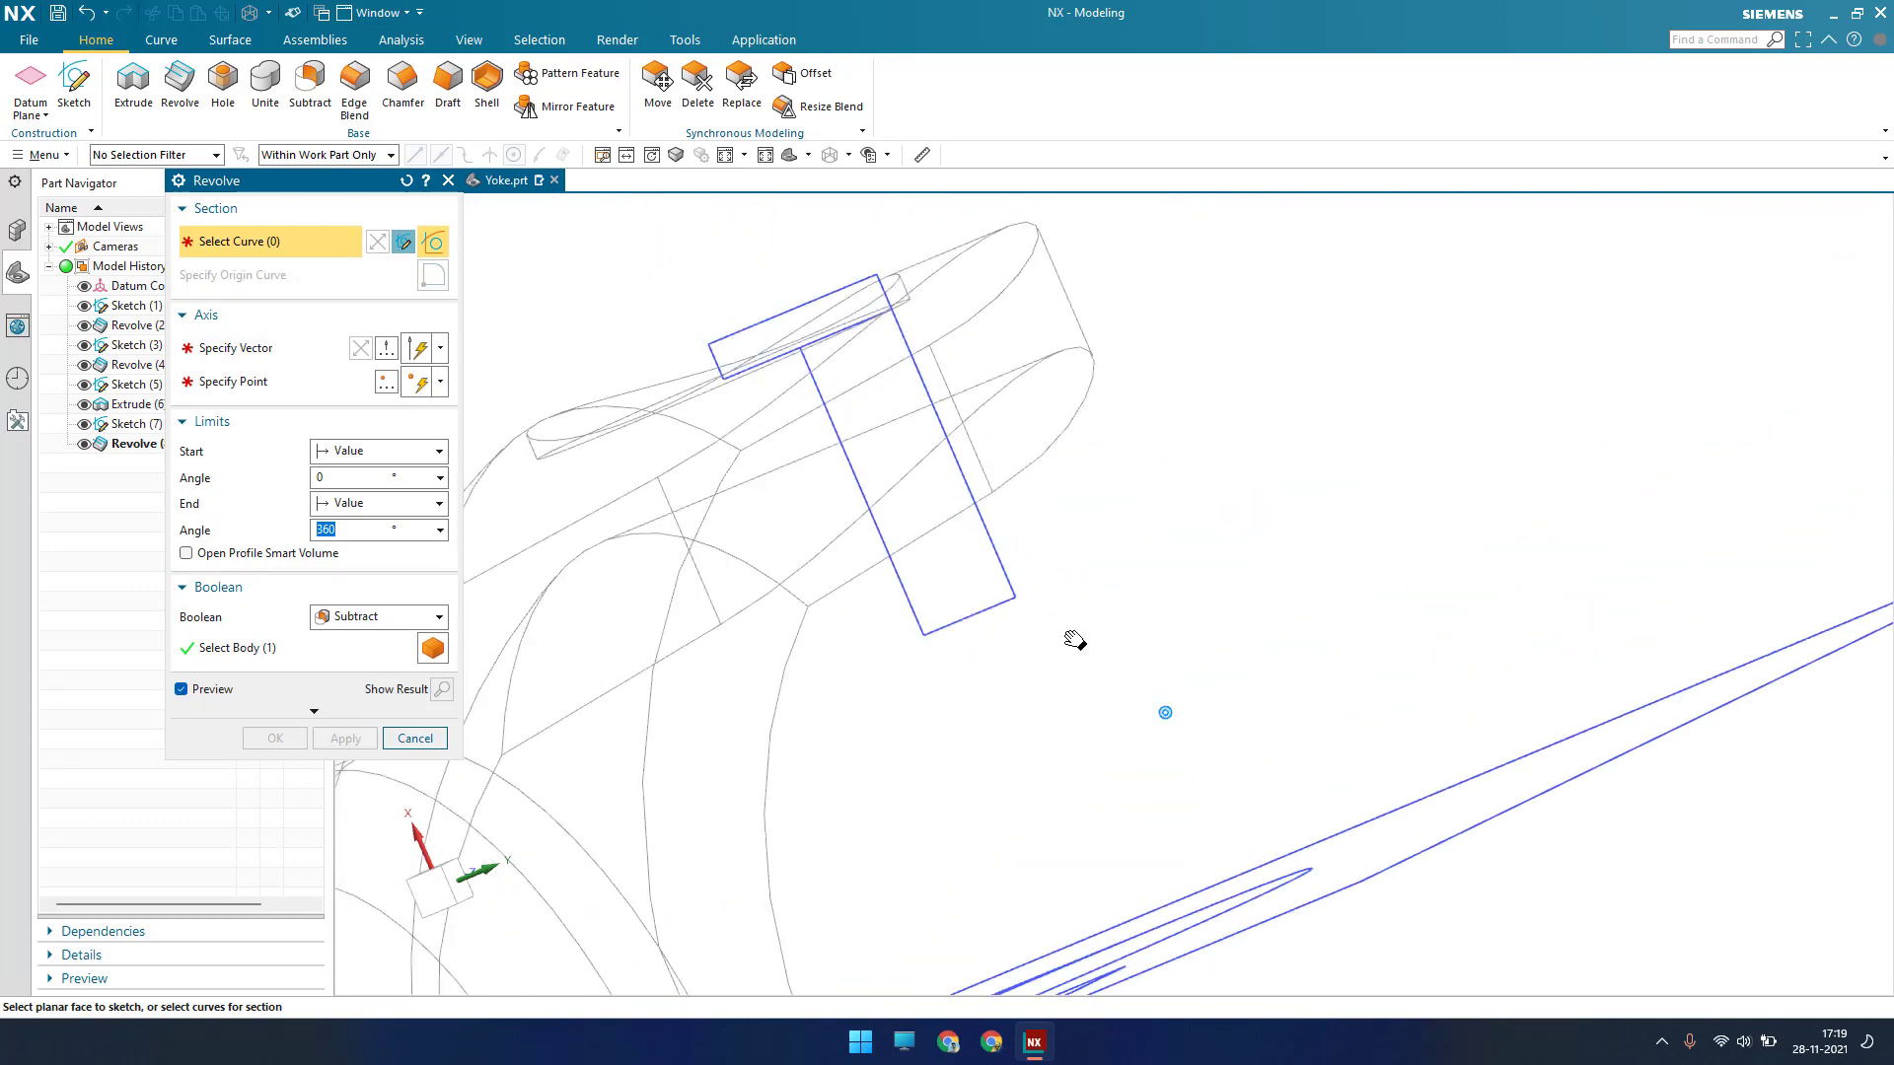
pyautogui.scroll(-1, 1015, 575)
pyautogui.click(999, 545)
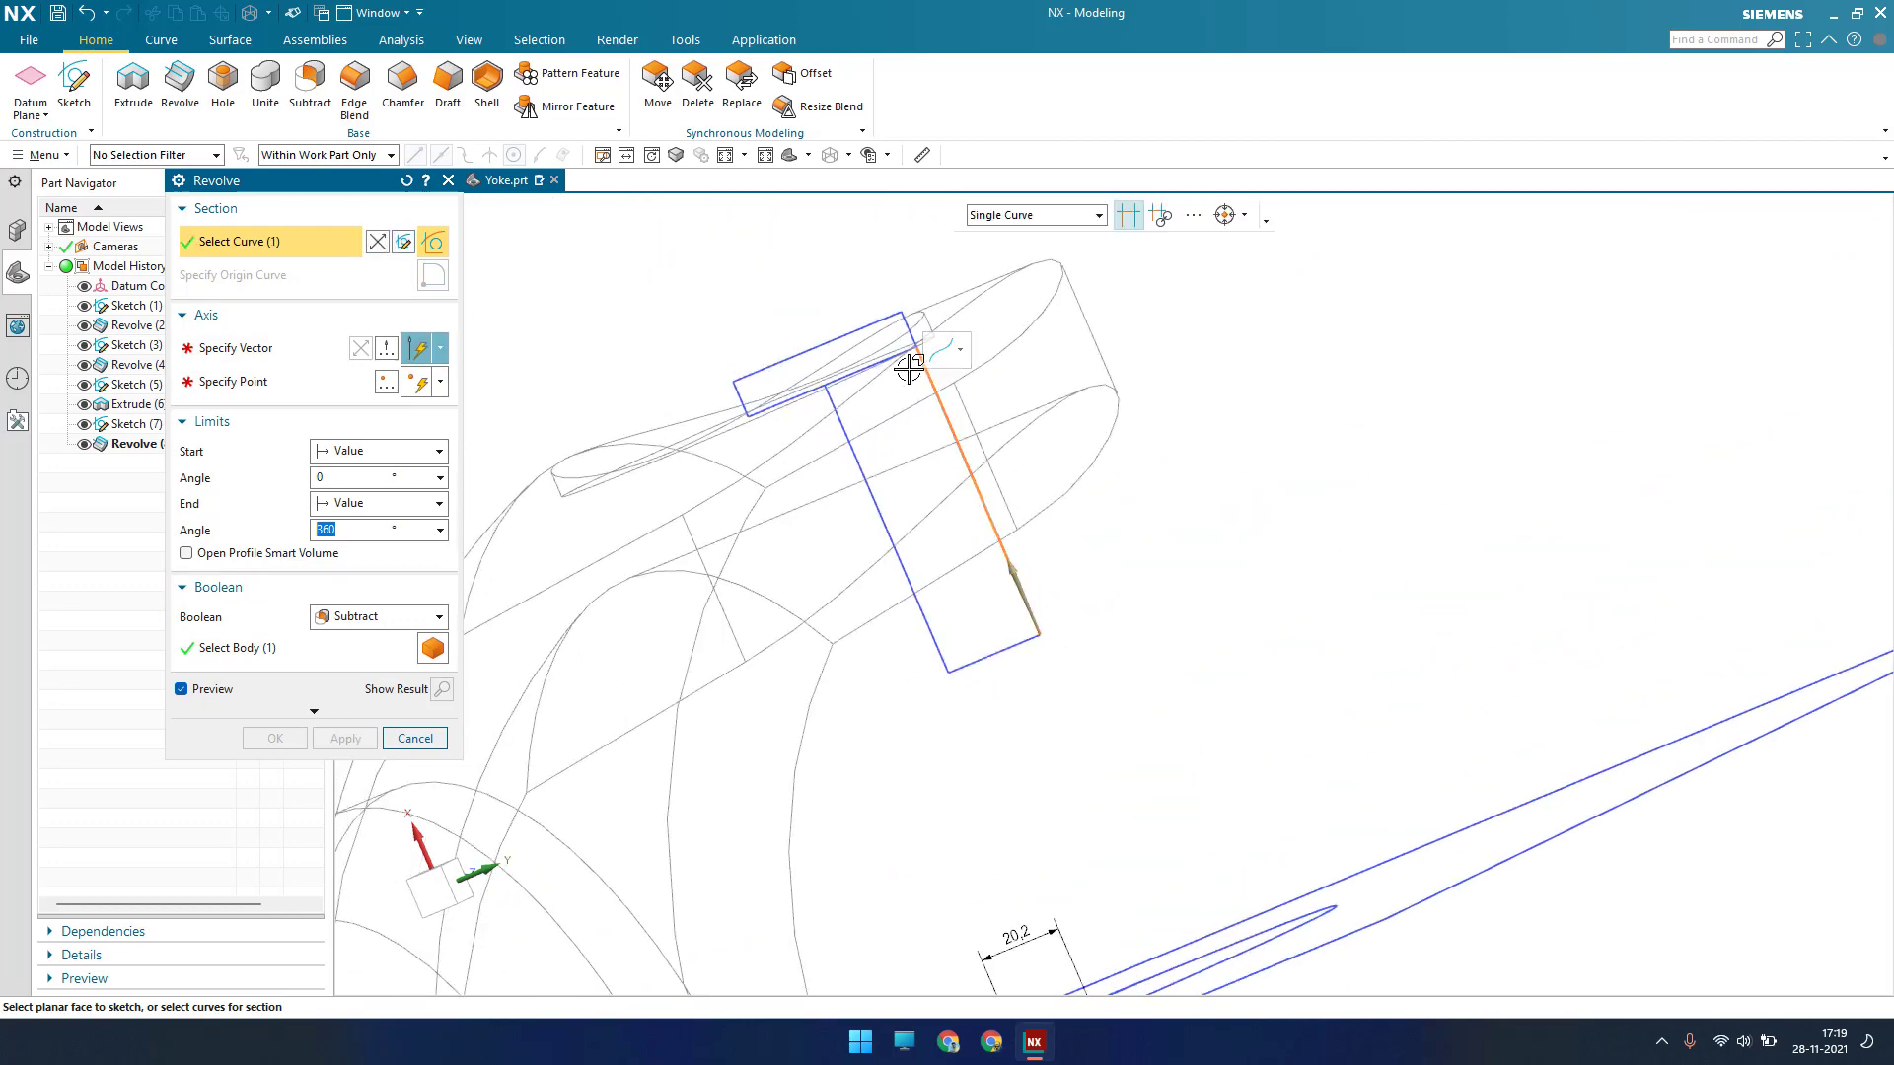
pyautogui.click(984, 651)
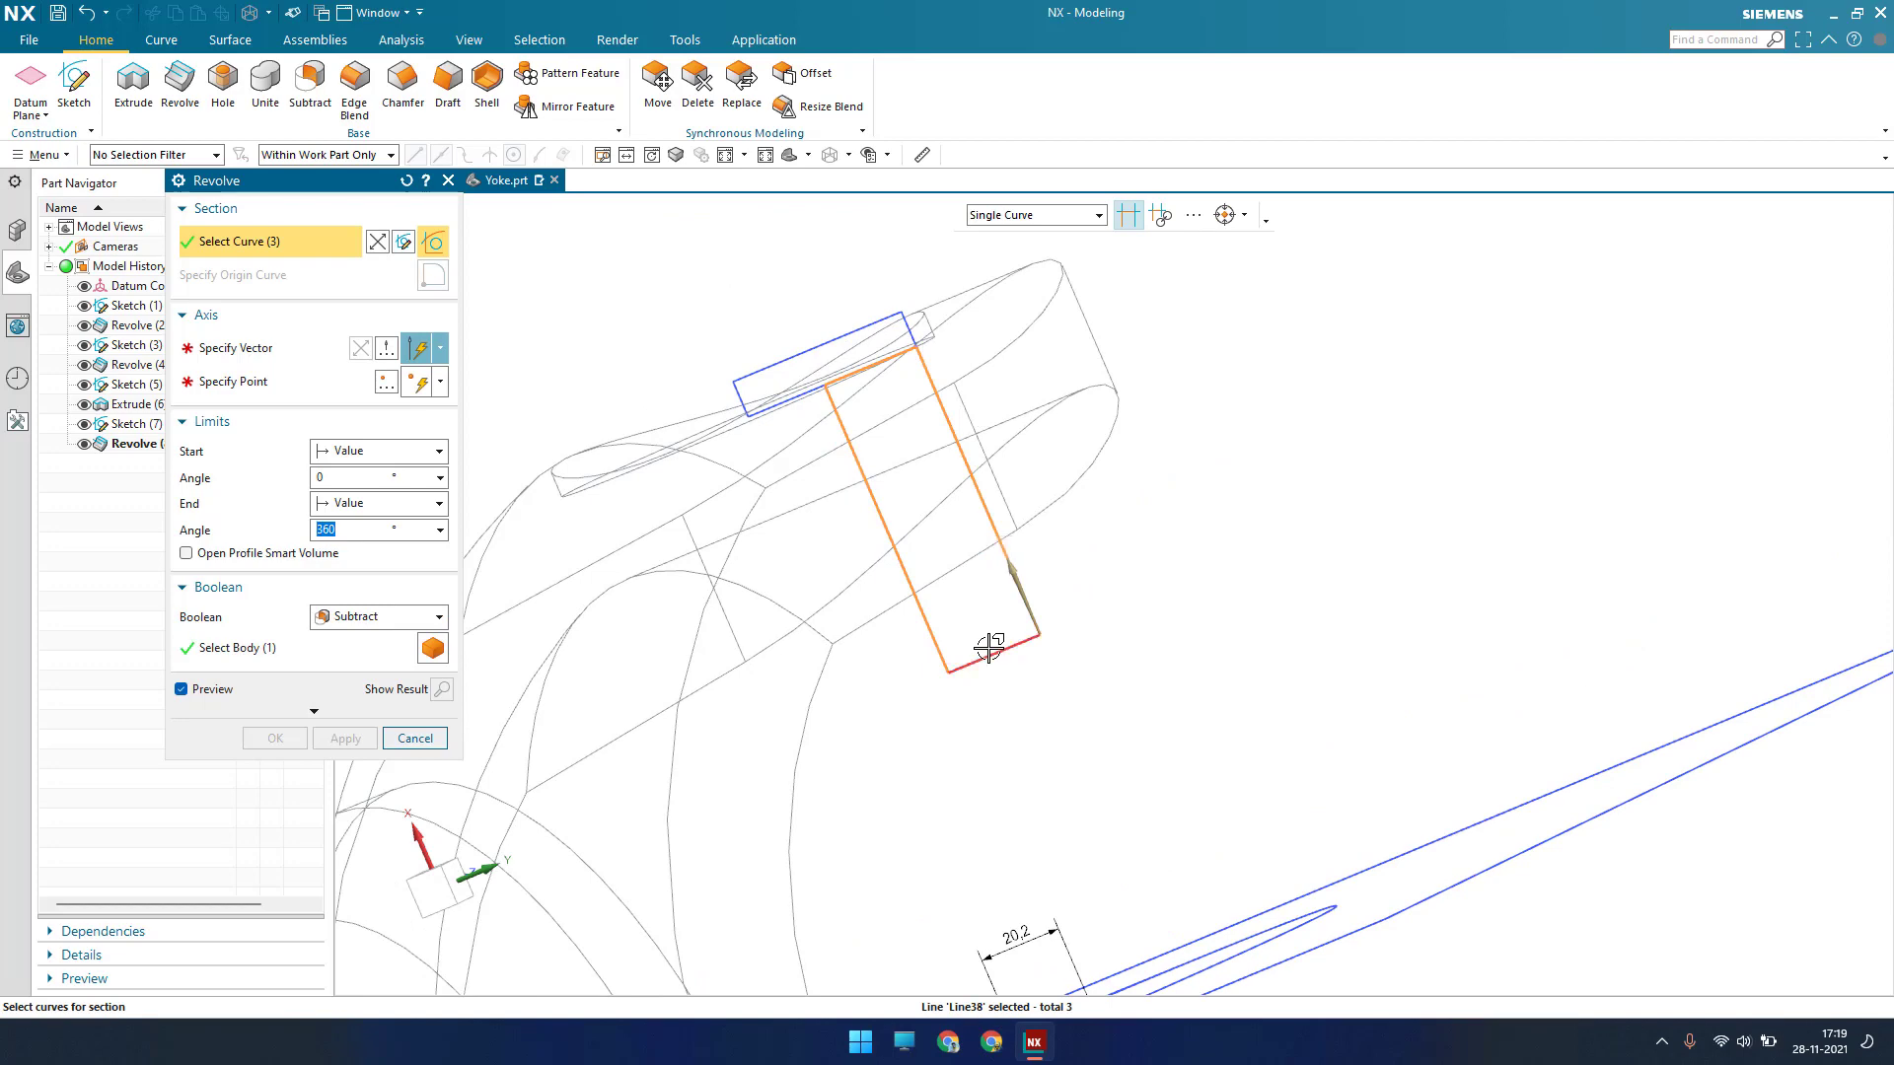
pyautogui.scroll(3, 901, 494)
pyautogui.scroll(-4, 1098, 778)
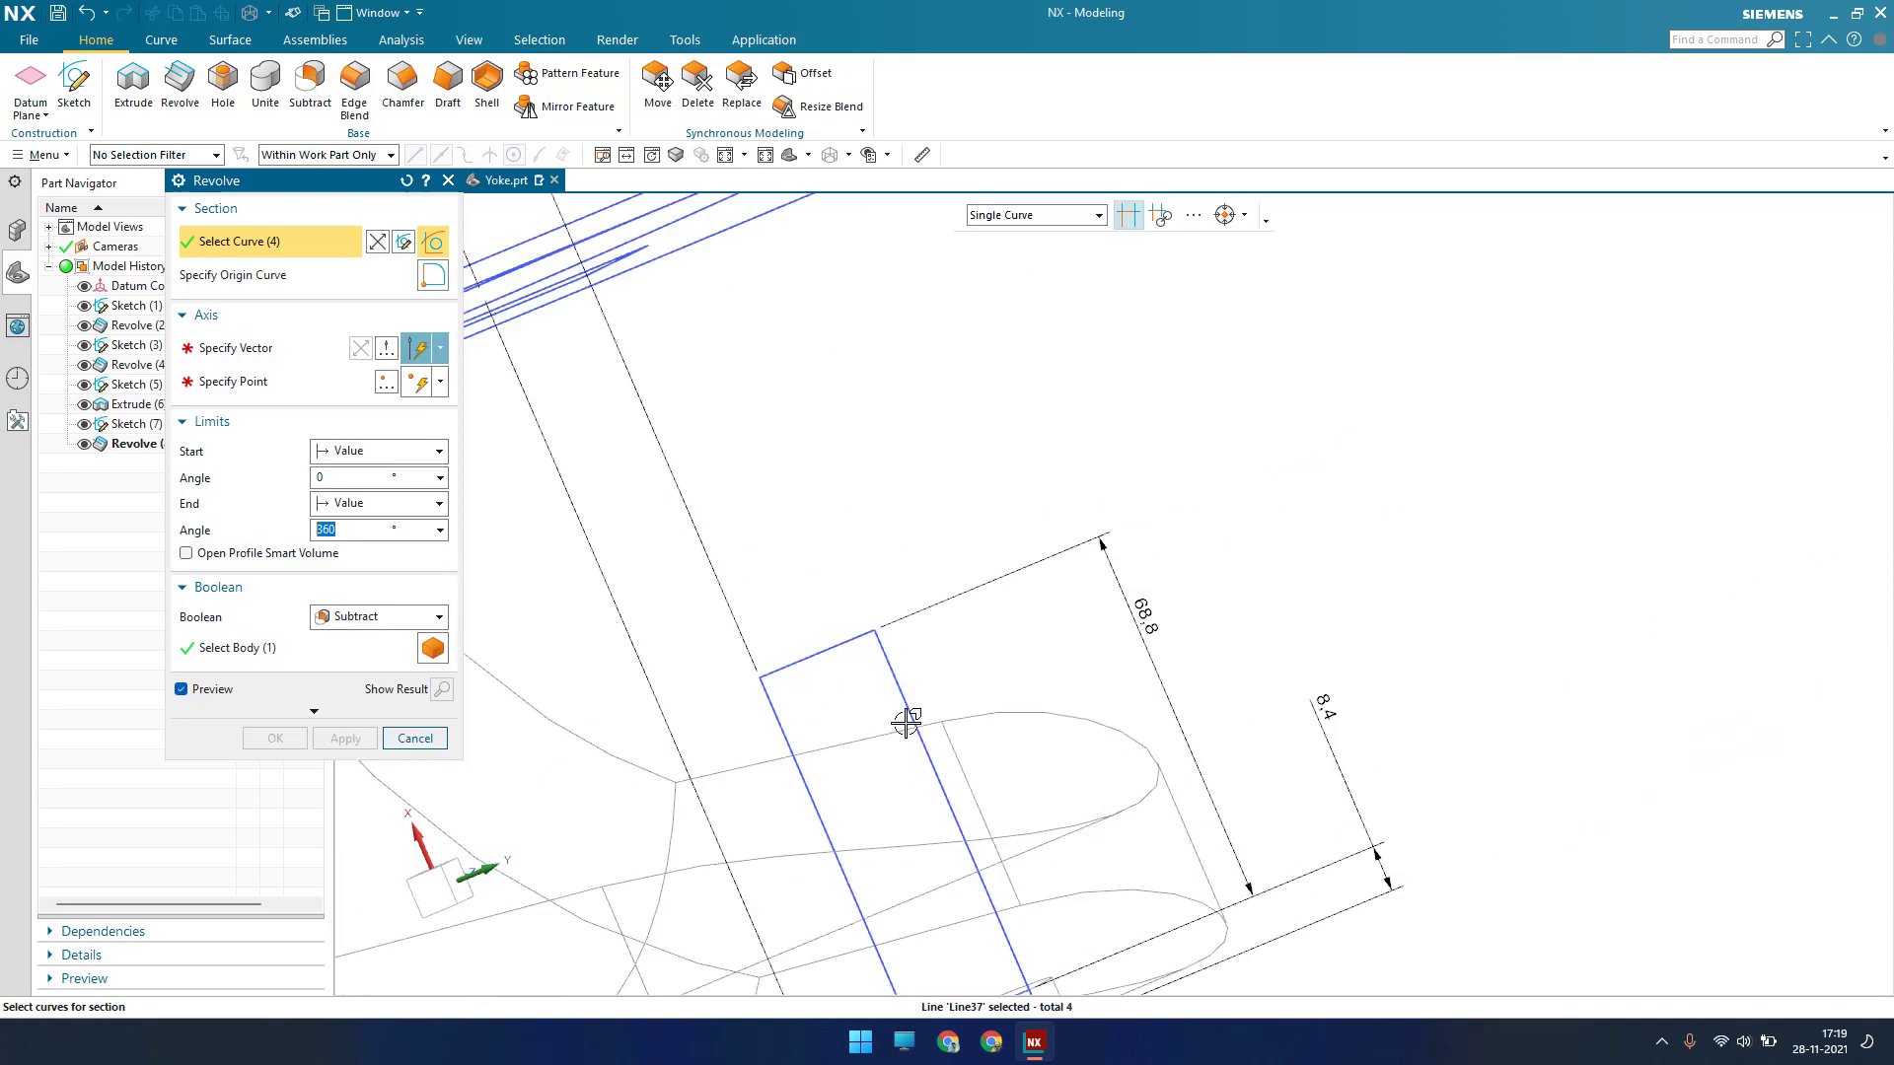
pyautogui.click(839, 648)
pyautogui.click(891, 668)
pyautogui.click(786, 727)
pyautogui.scroll(3, 939, 874)
pyautogui.scroll(-3, 953, 833)
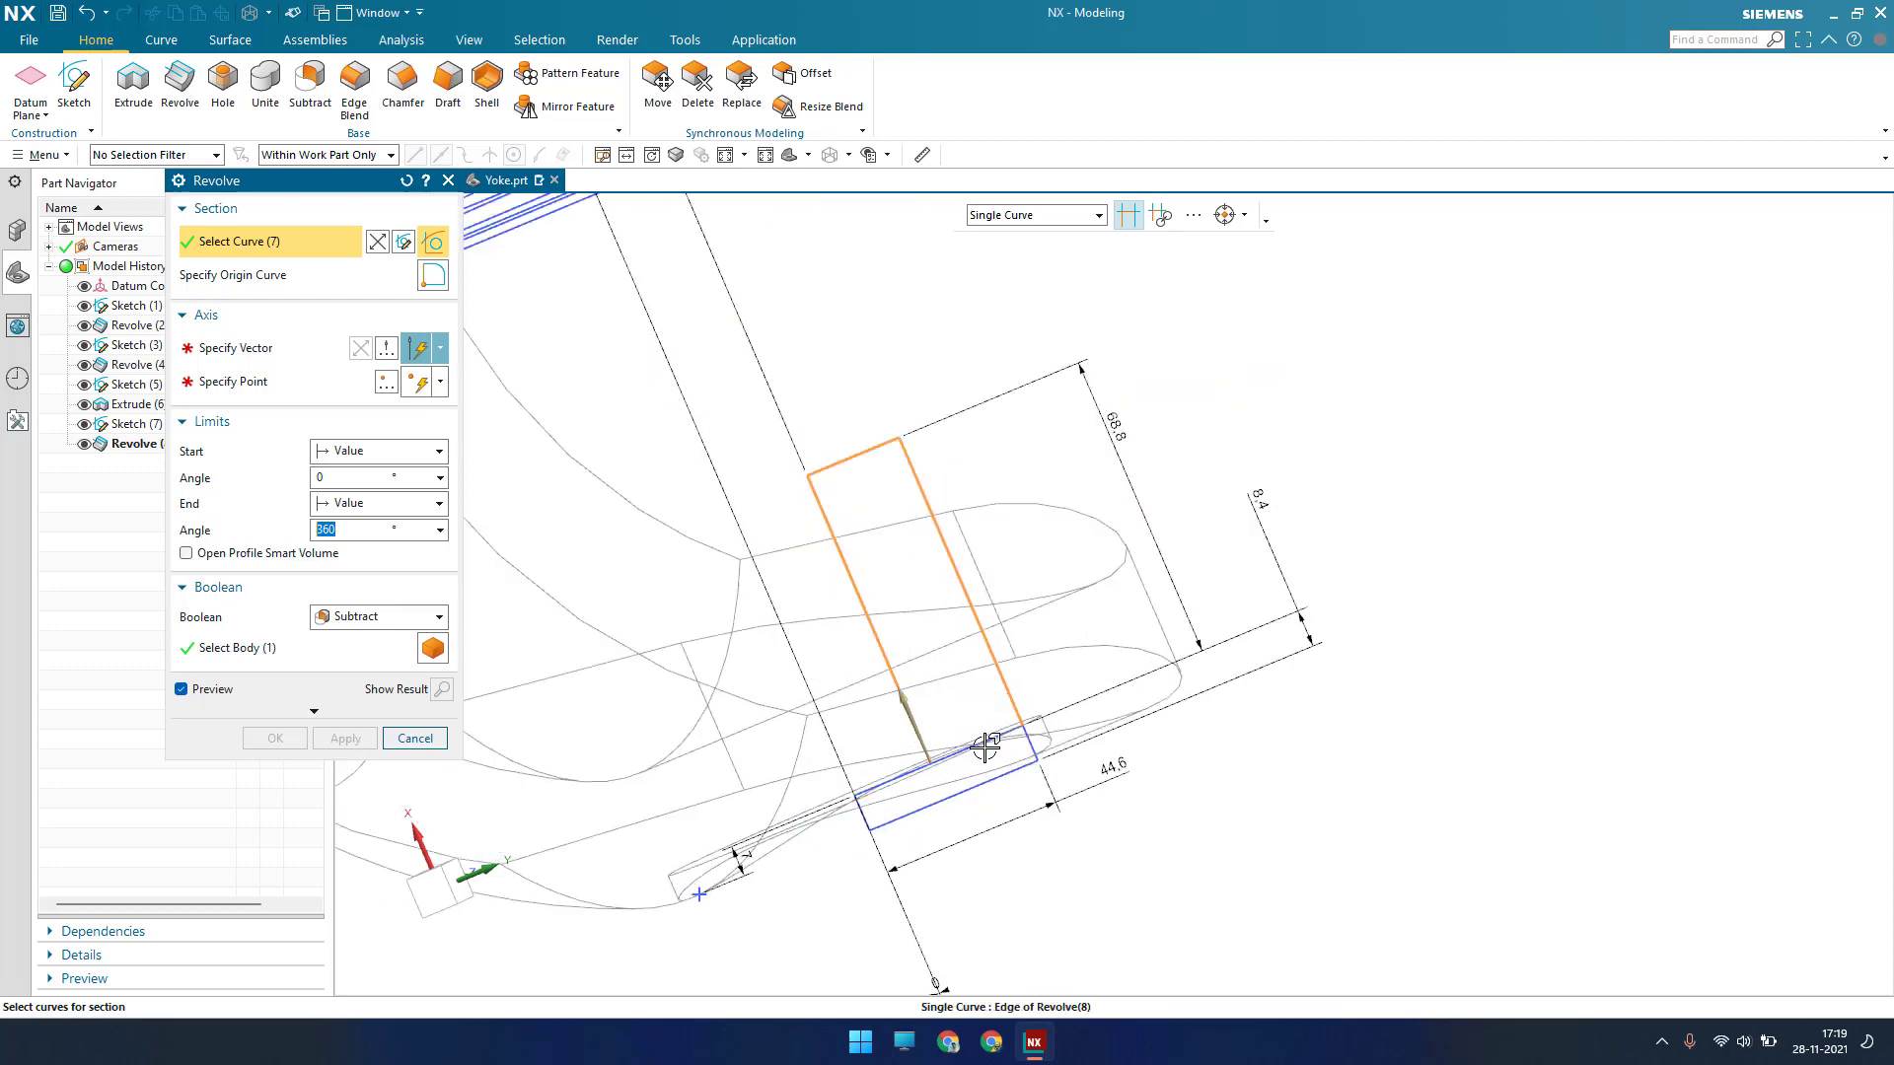
pyautogui.scroll(-3, 985, 747)
pyautogui.click(976, 721)
pyautogui.scroll(3, 982, 695)
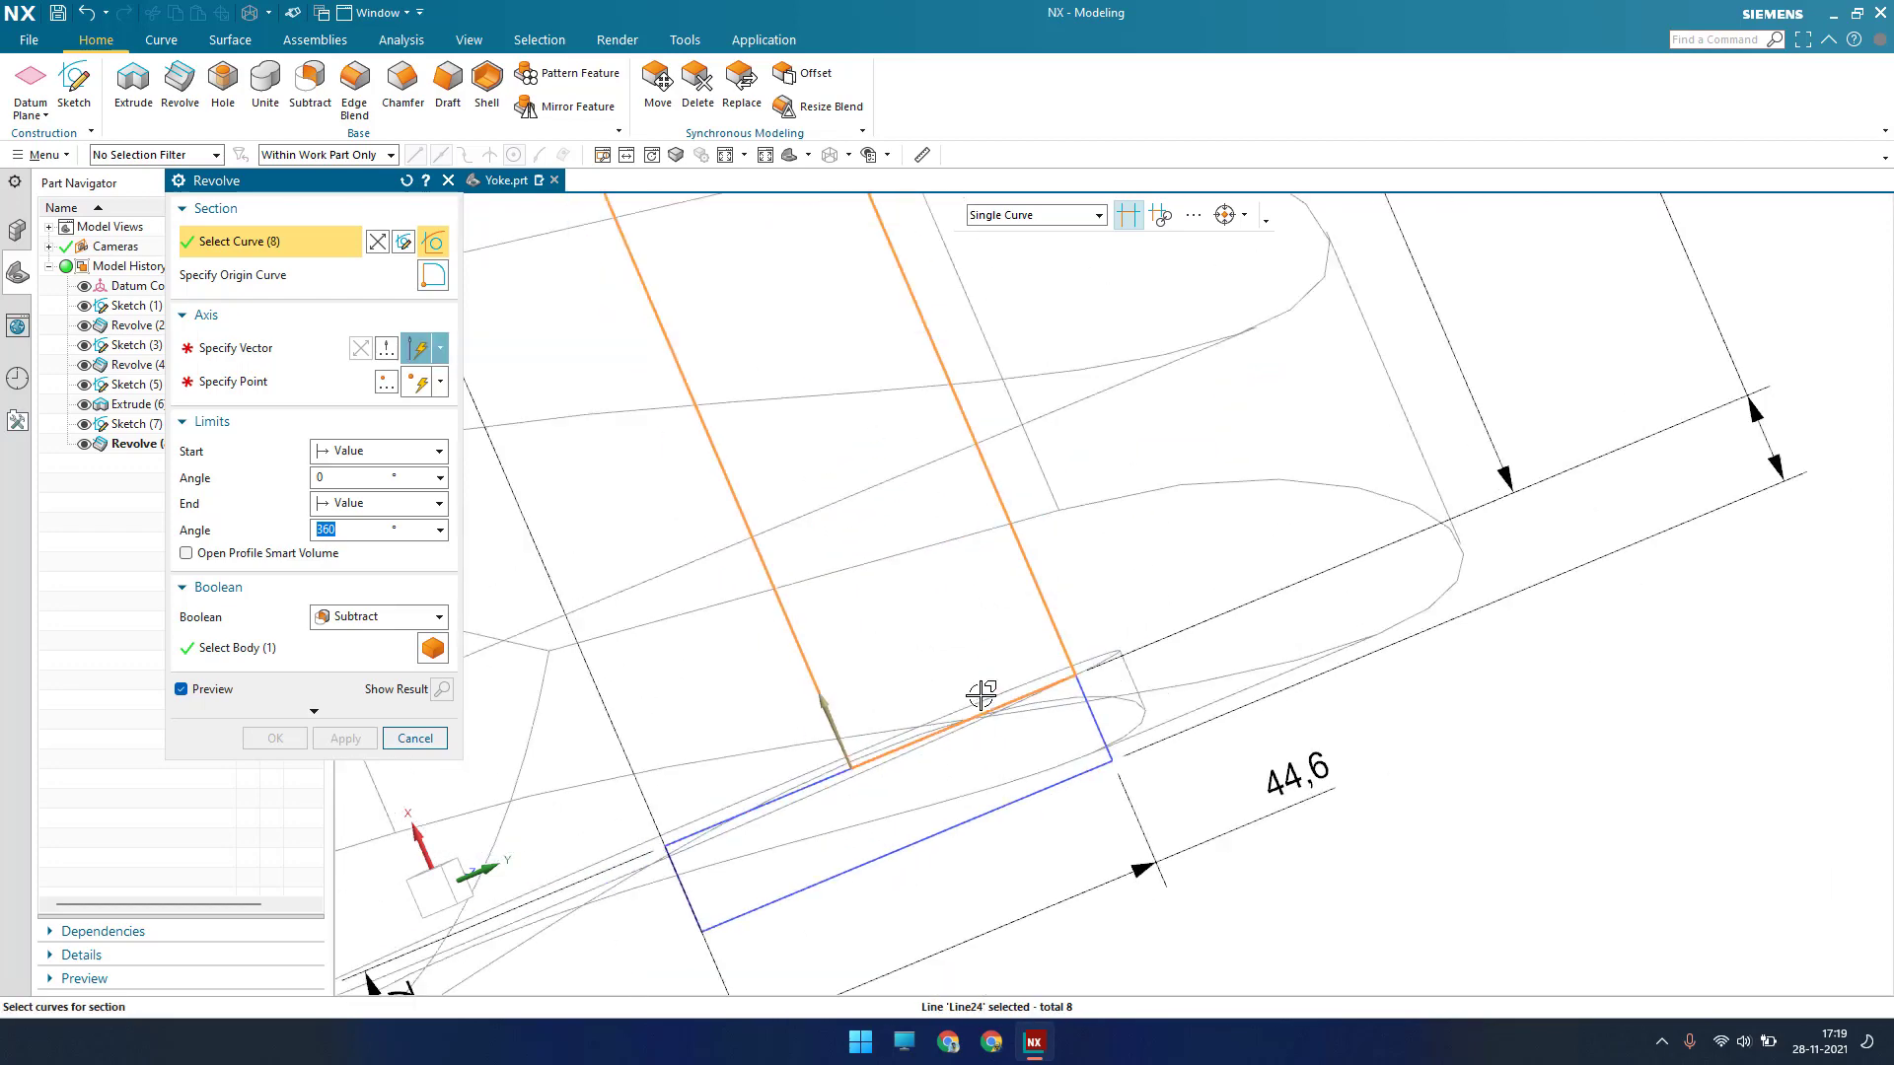
# Revolve the inner rectangles 360° about the thin rectangle's short side nearest the cup, through its endpoint, uniting them with the yoke body
pyautogui.click(276, 351)
pyautogui.scroll(-4, 858, 824)
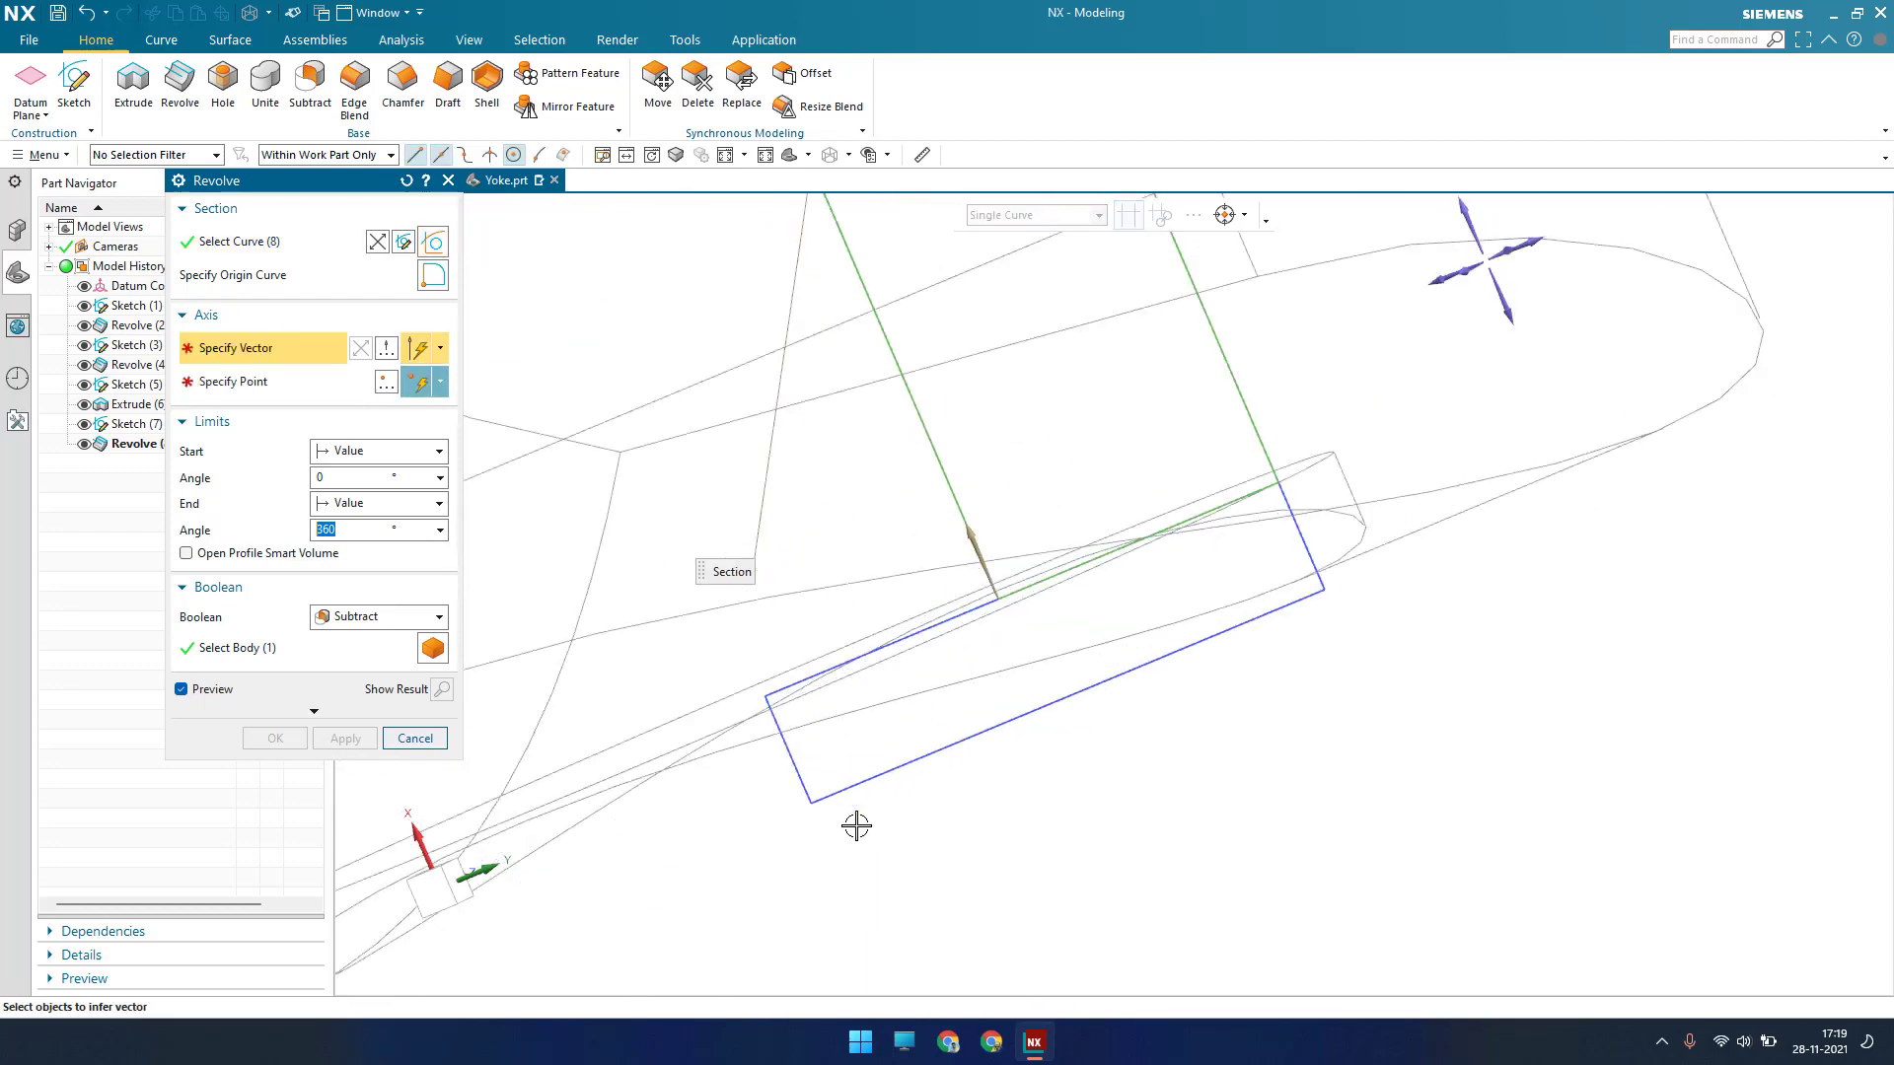
pyautogui.click(790, 767)
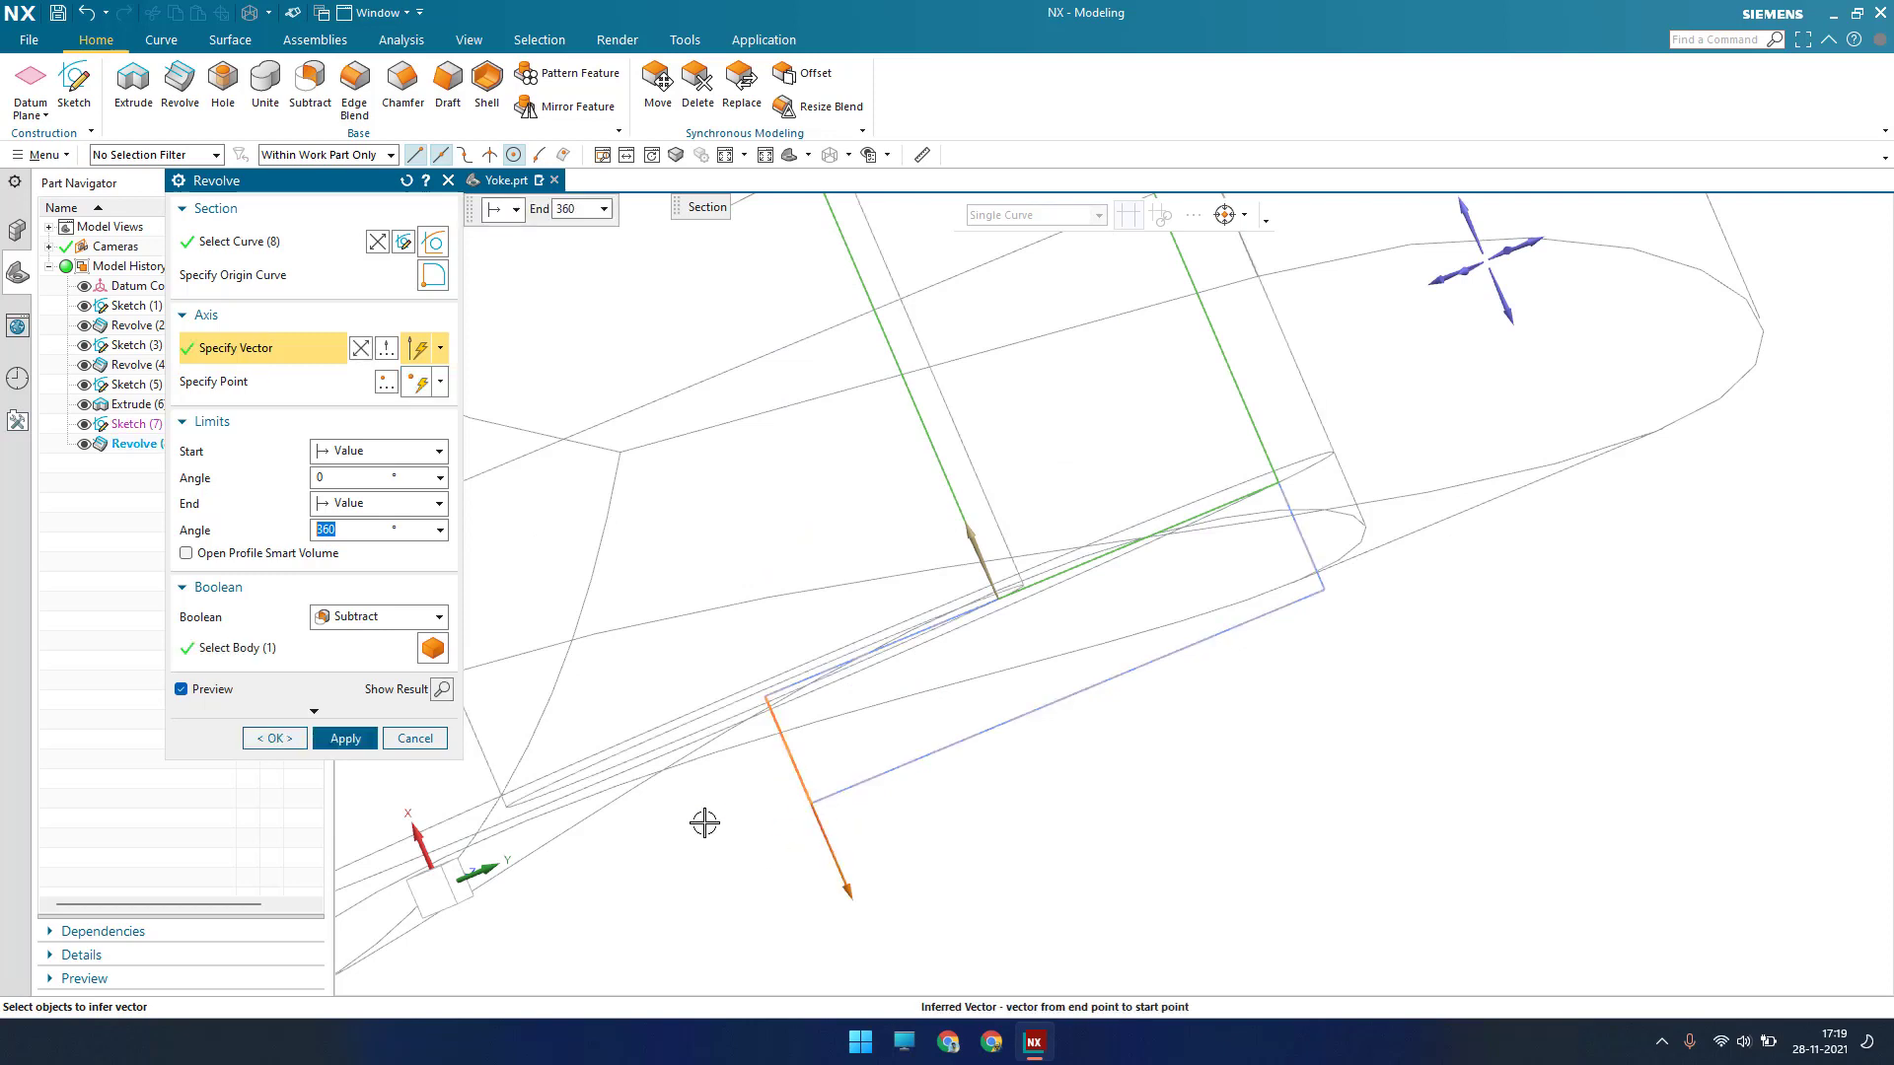
pyautogui.click(261, 384)
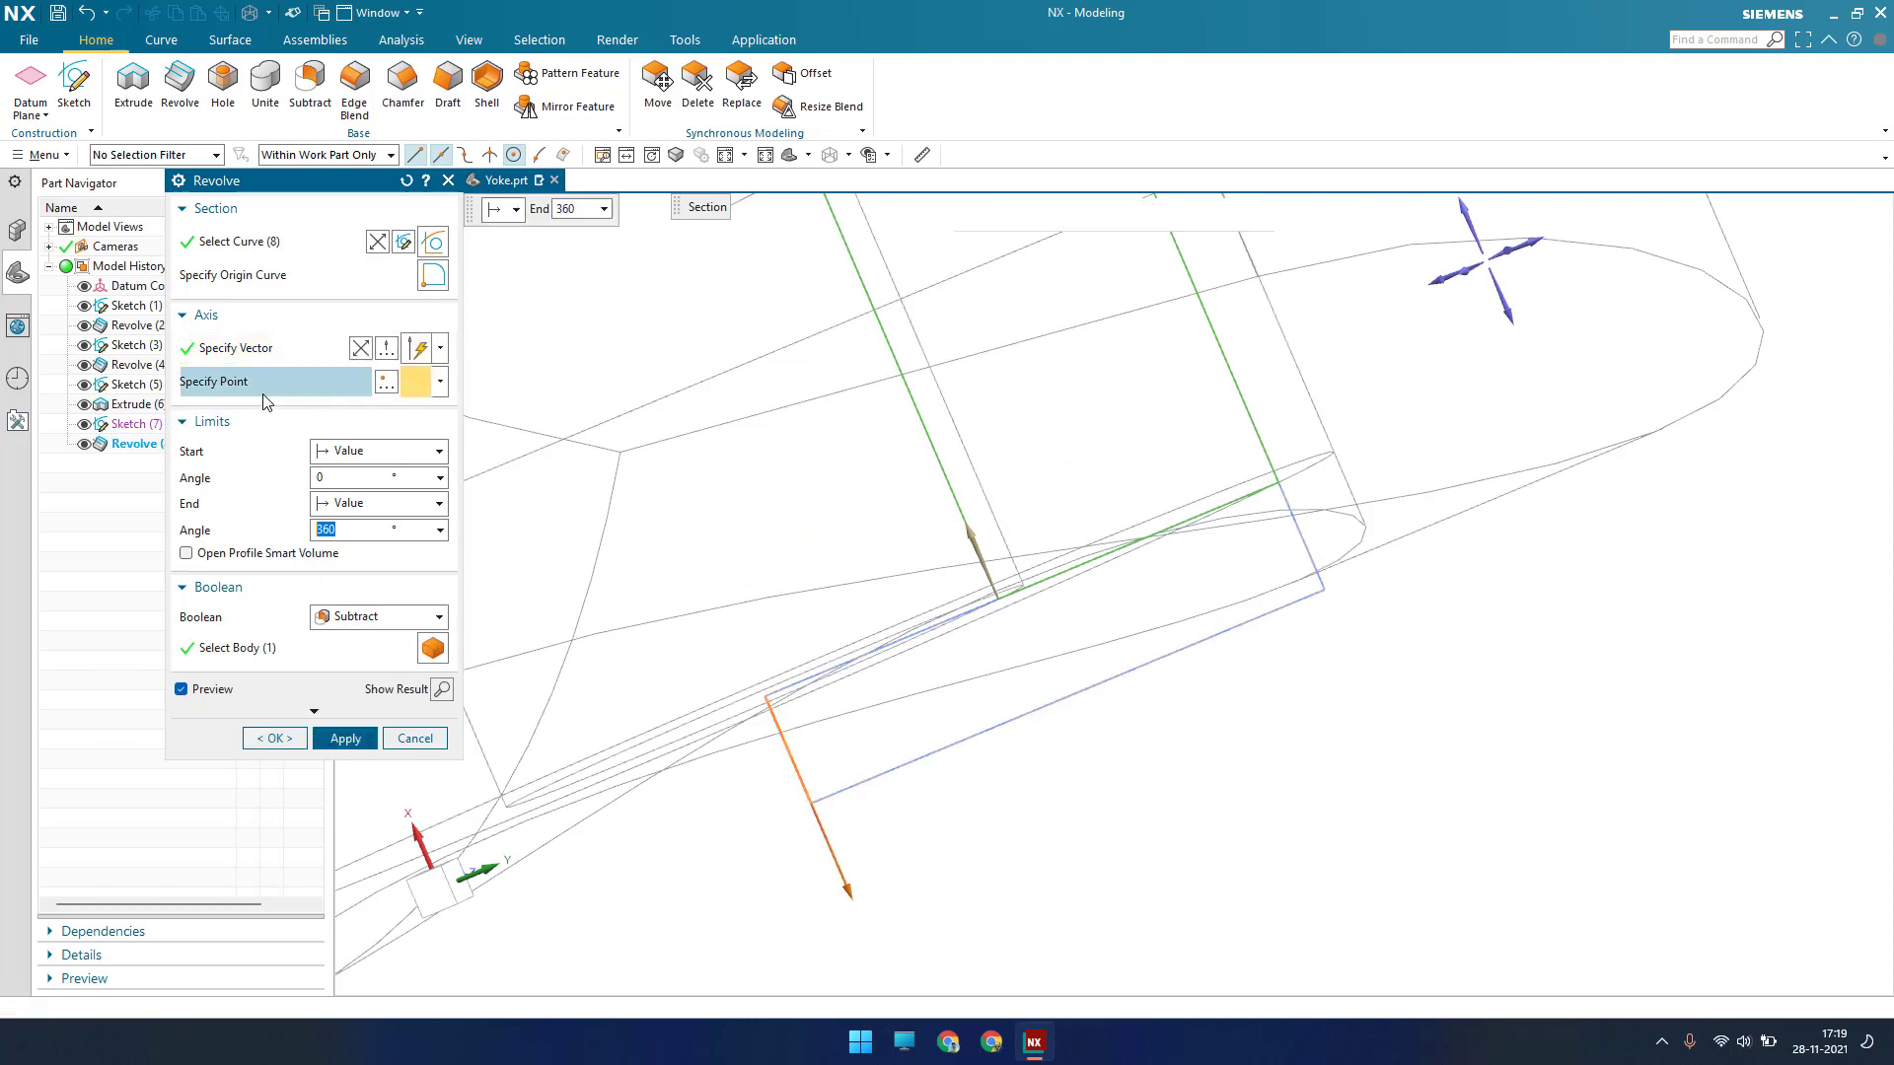
pyautogui.click(764, 703)
pyautogui.scroll(3, 980, 710)
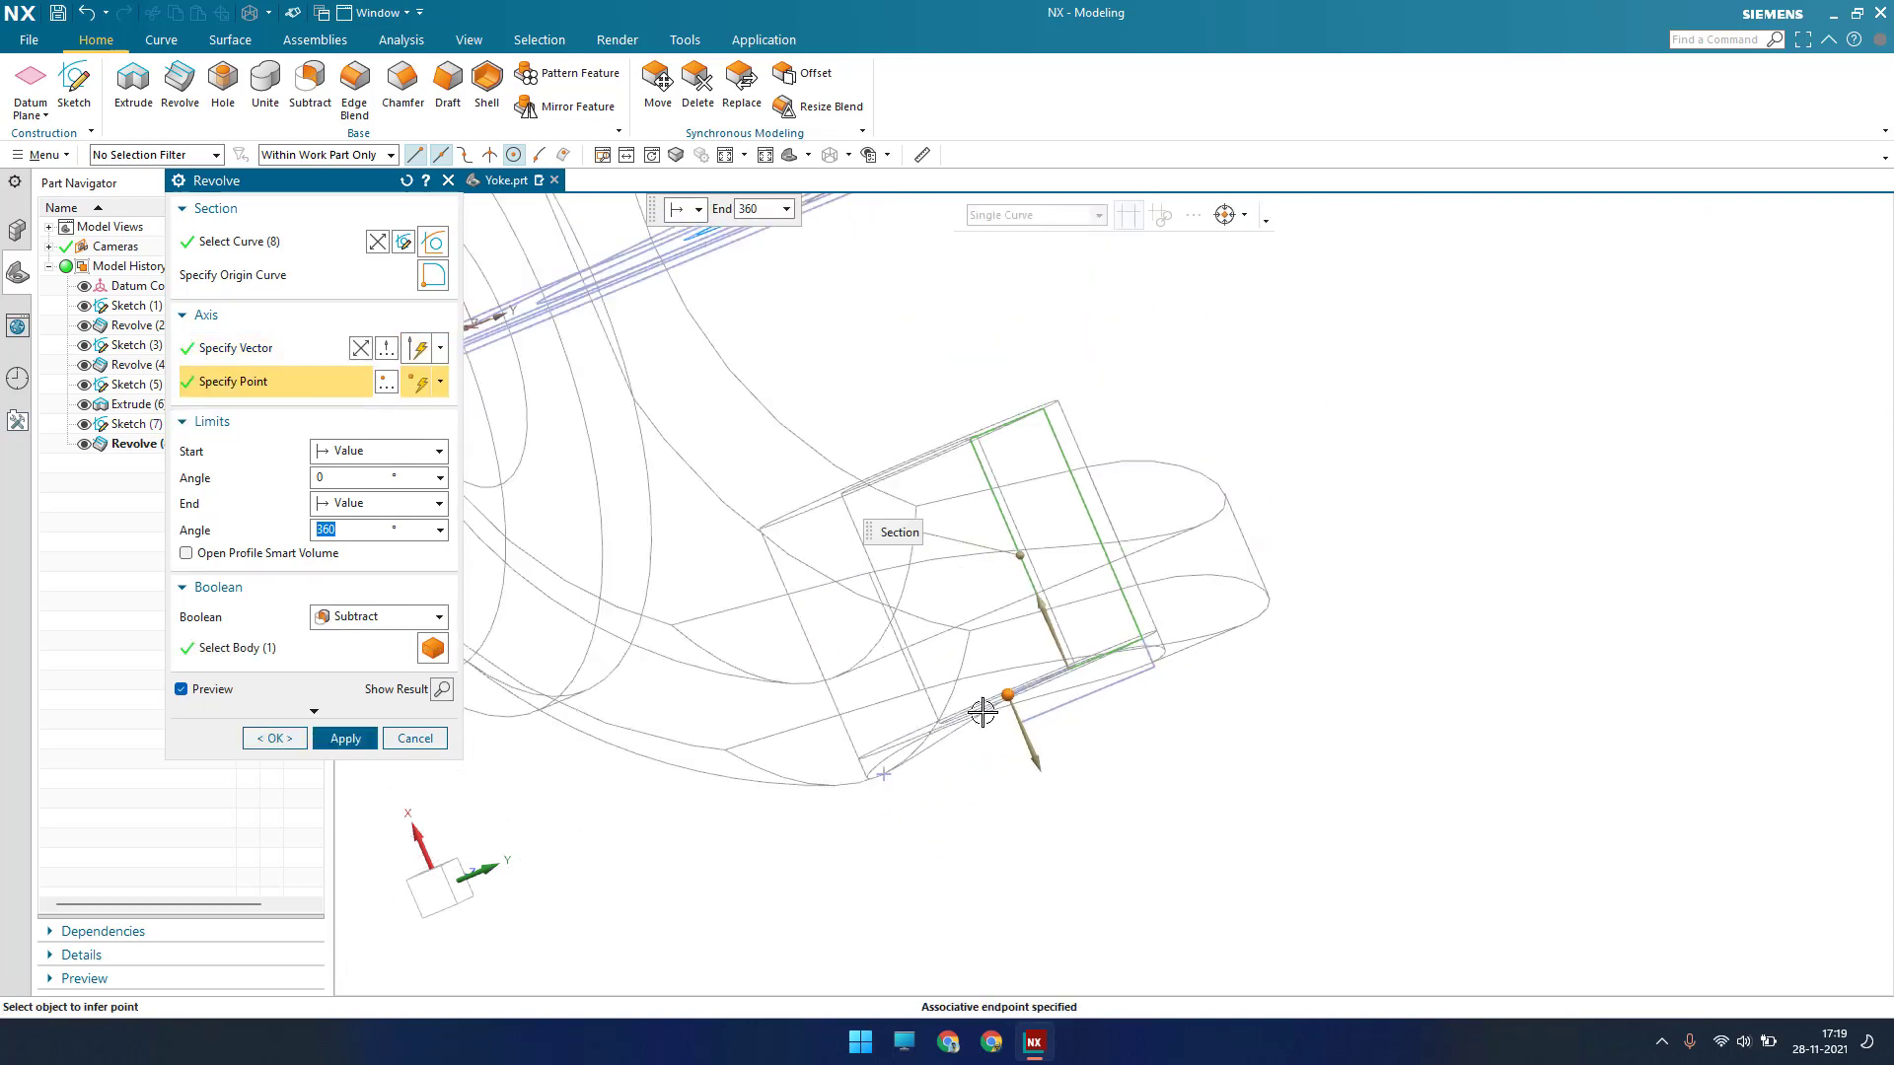
pyautogui.click(327, 618)
pyautogui.click(345, 657)
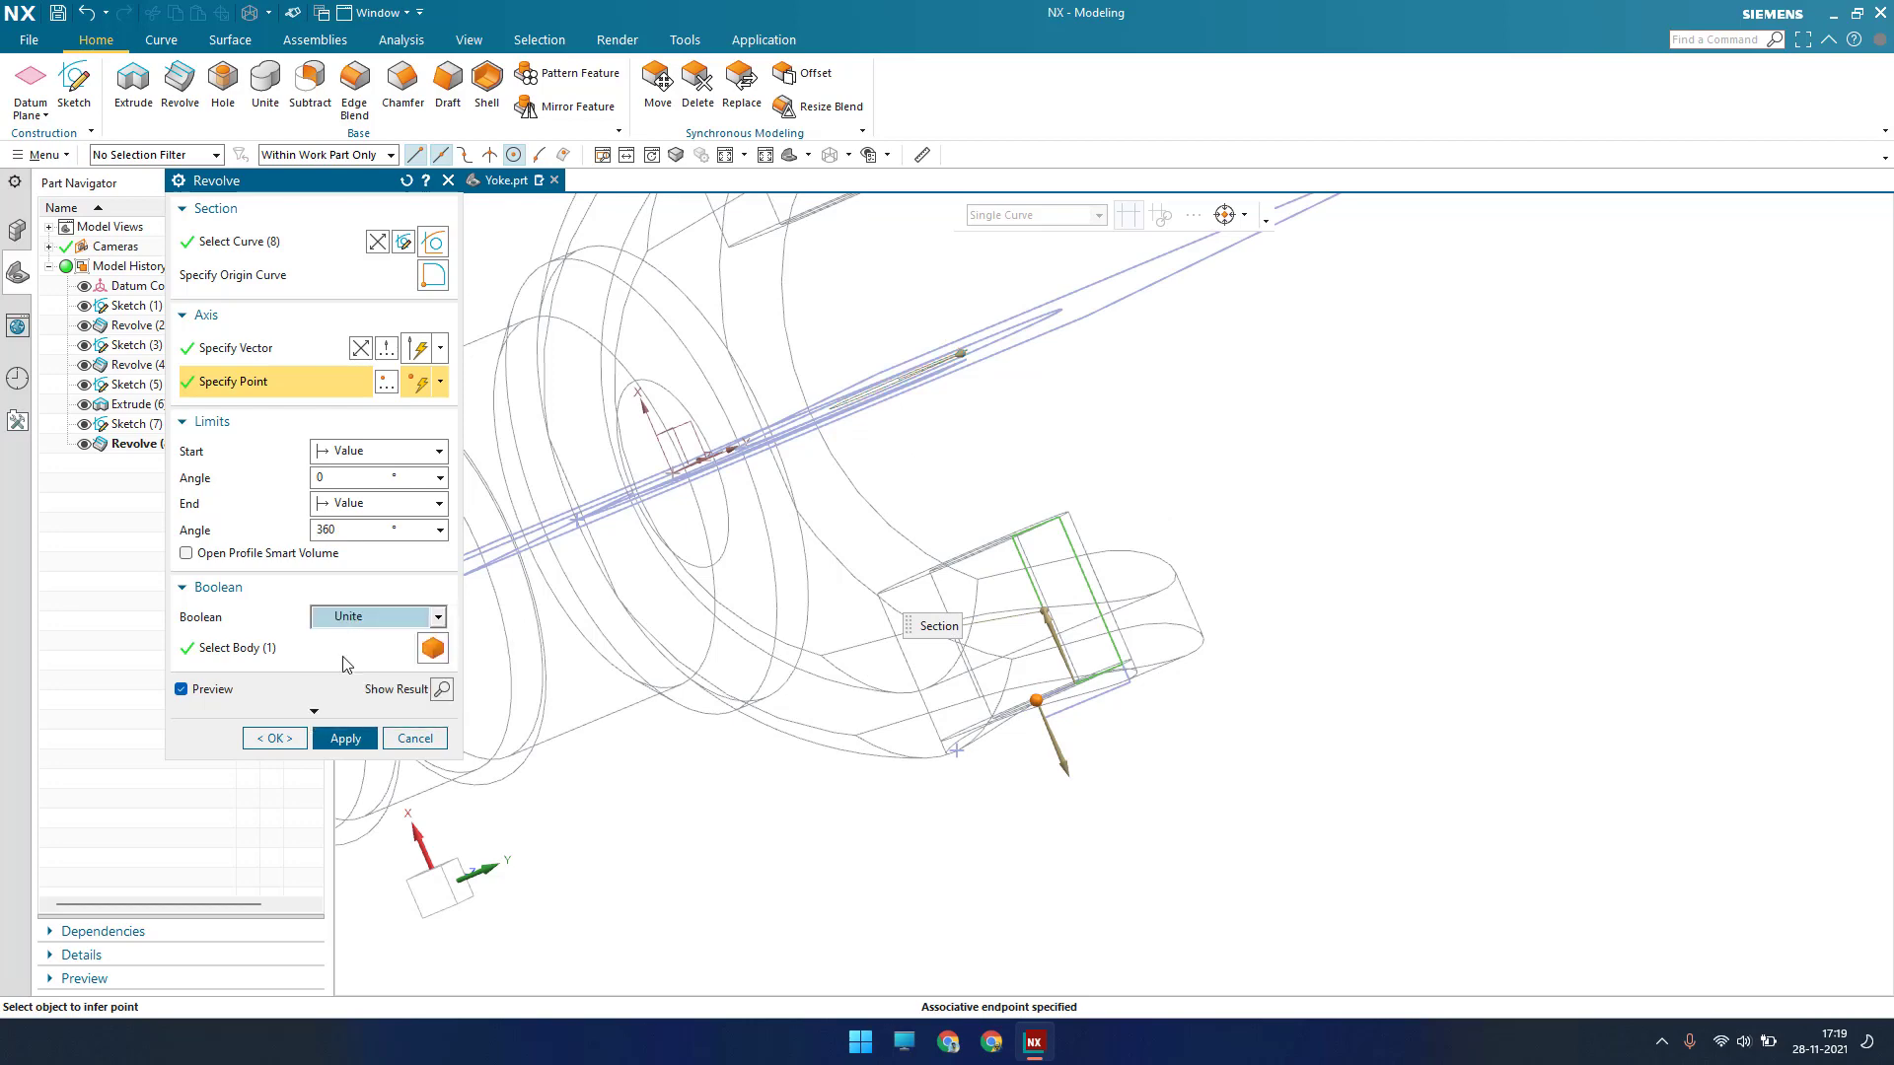
pyautogui.click(276, 739)
# Hide the fork-arm cut sketch, the cup profile sketch and the two-rectangle sketch
pyautogui.moveTo(790, 738)
pyautogui.mouseDown(button='middle')
pyautogui.moveTo(833, 586)
pyautogui.moveTo(854, 617)
pyautogui.mouseUp(button='middle')
pyautogui.scroll(4, 1204, 679)
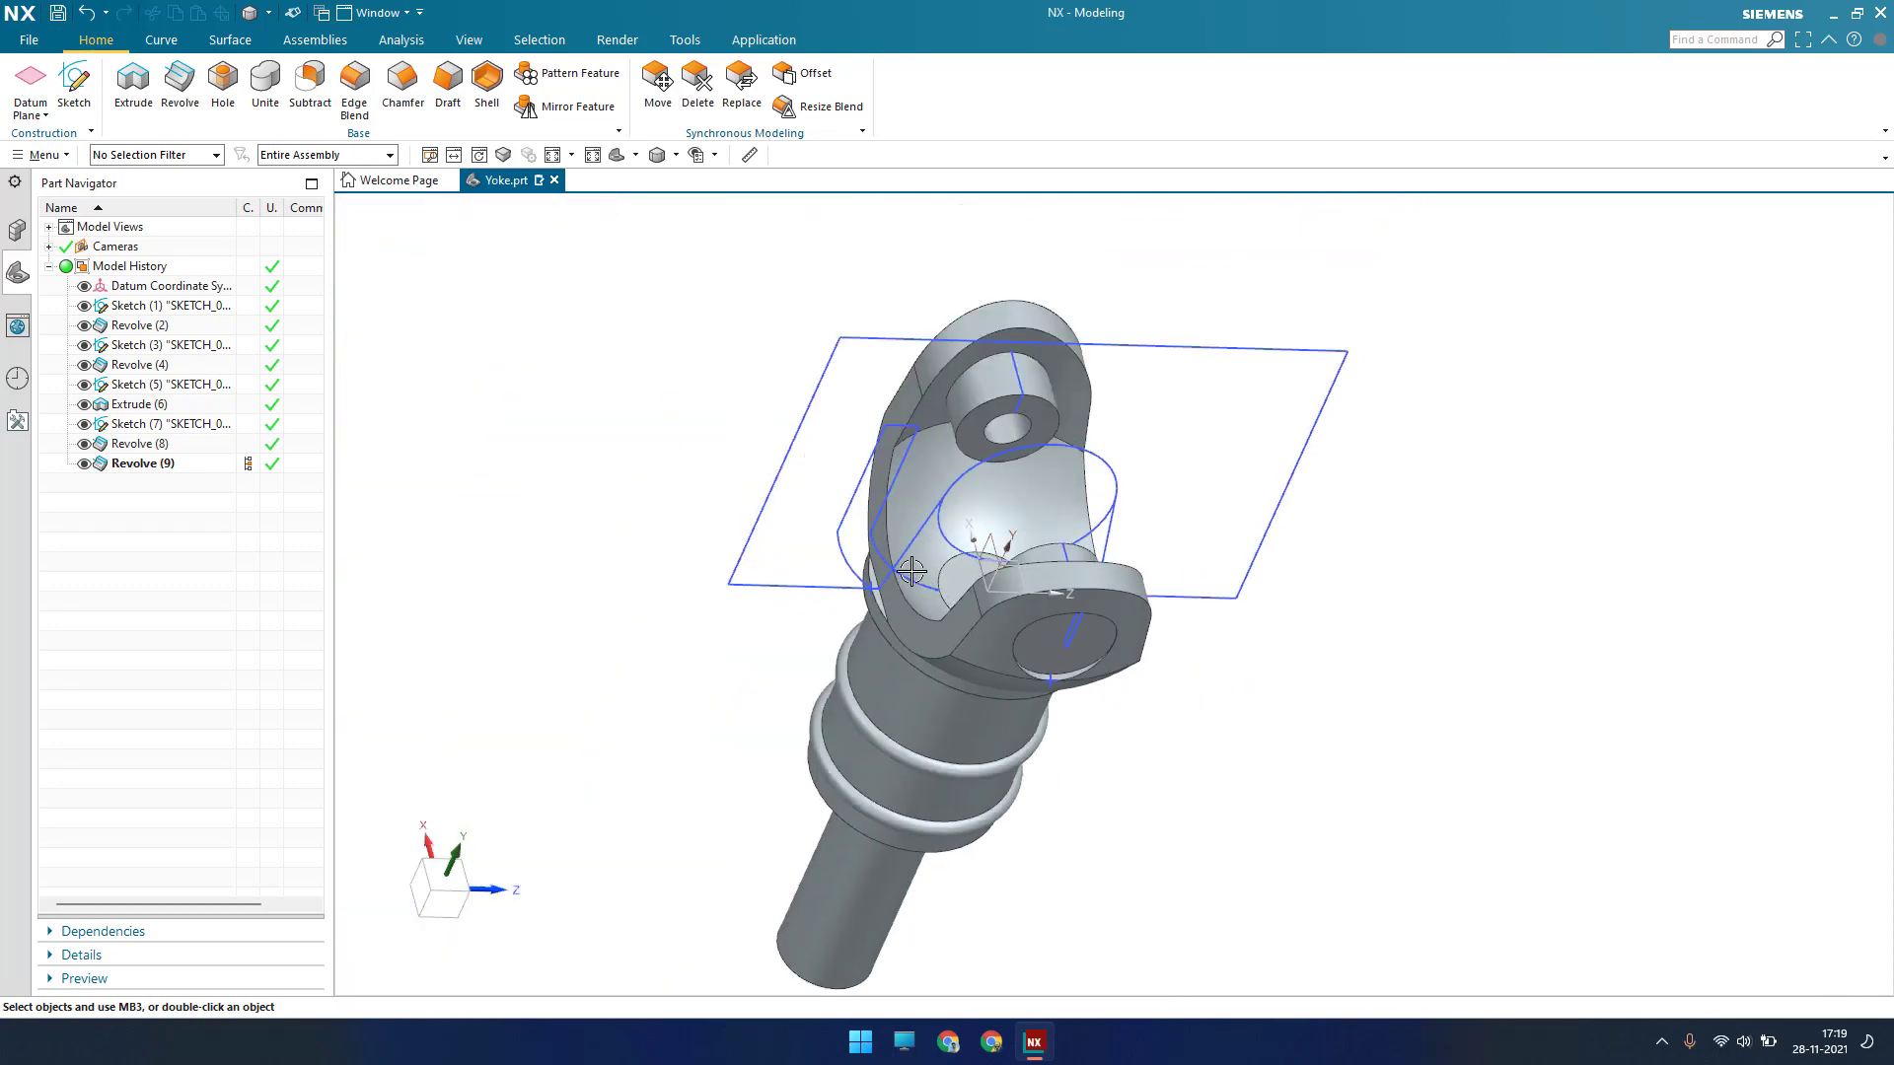
pyautogui.click(893, 572)
pyautogui.hotkey('ctrl', 'b')
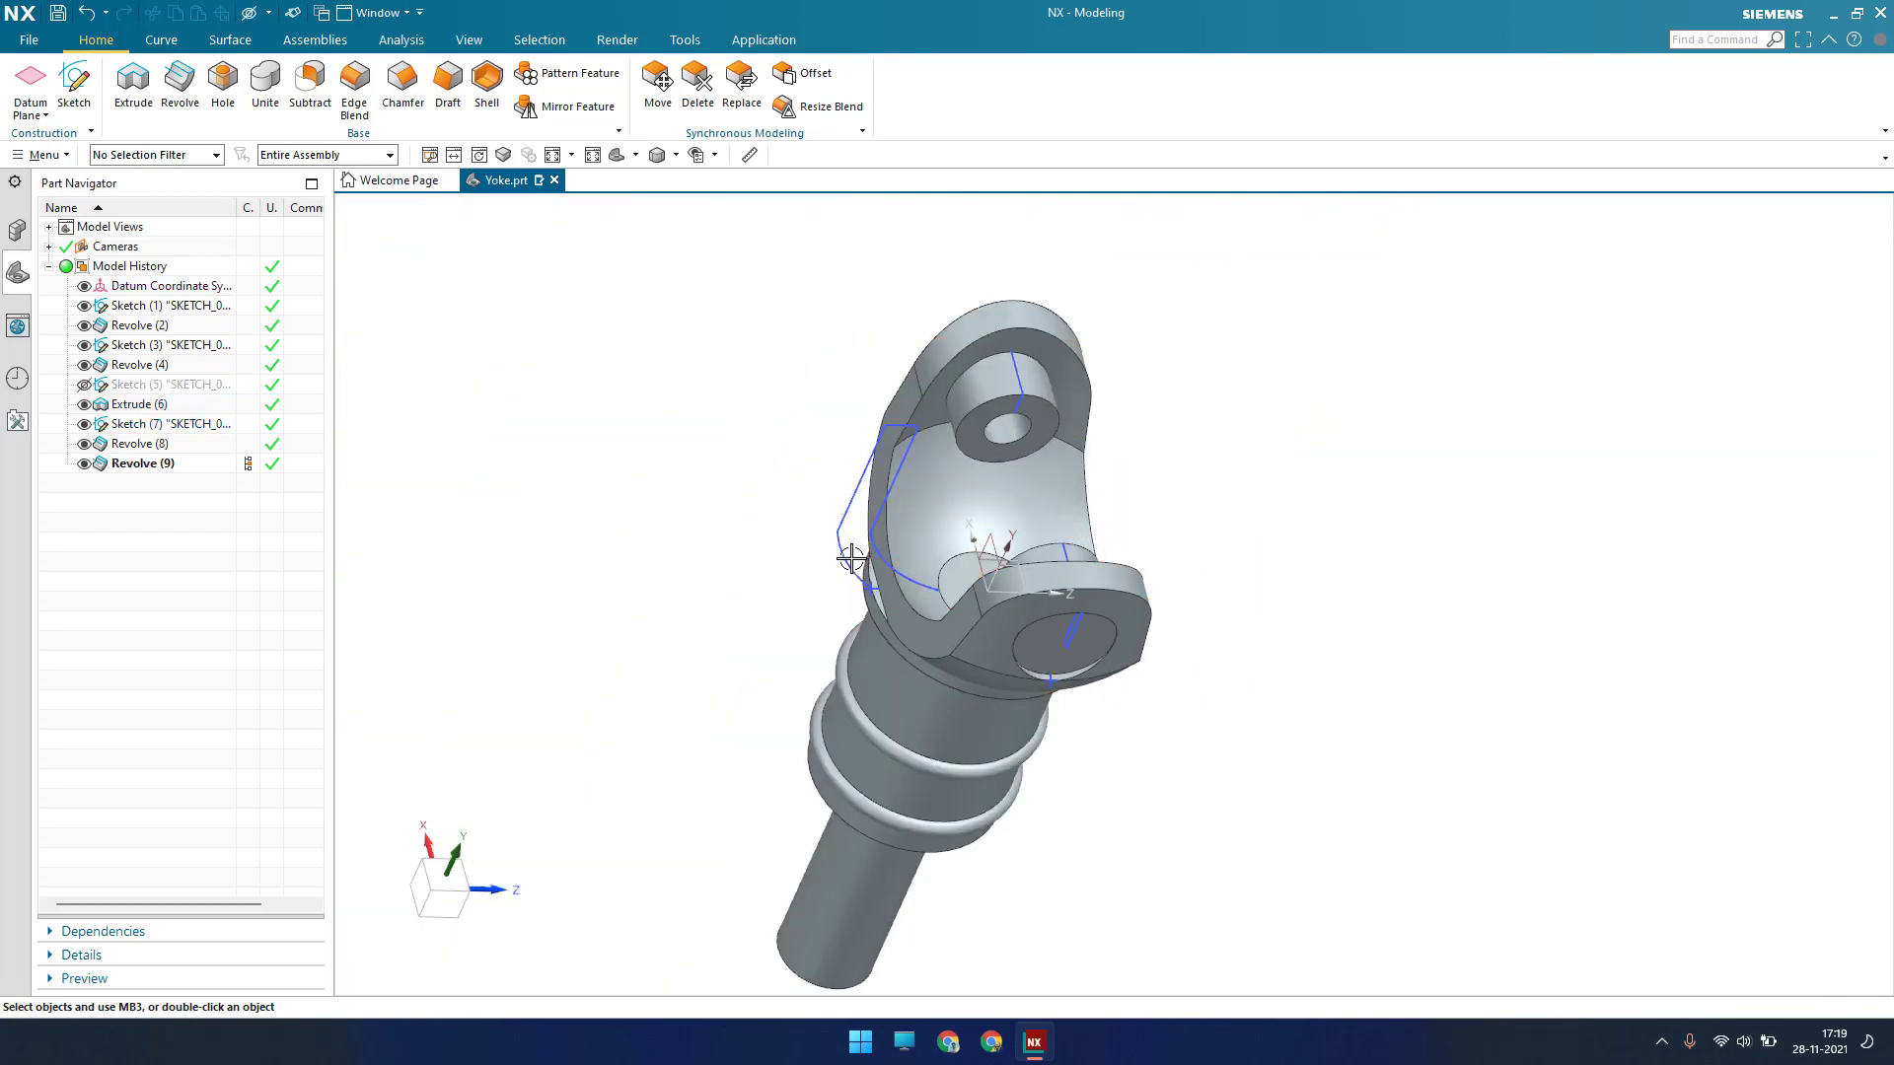
pyautogui.click(839, 661)
pyautogui.hotkey('ctrl', 'b')
pyautogui.click(1073, 631)
pyautogui.hotkey('ctrl', 'b')
pyautogui.moveTo(1074, 631)
pyautogui.mouseDown(button='middle')
pyautogui.moveTo(1023, 562)
pyautogui.moveTo(867, 601)
pyautogui.mouseUp(button='middle')
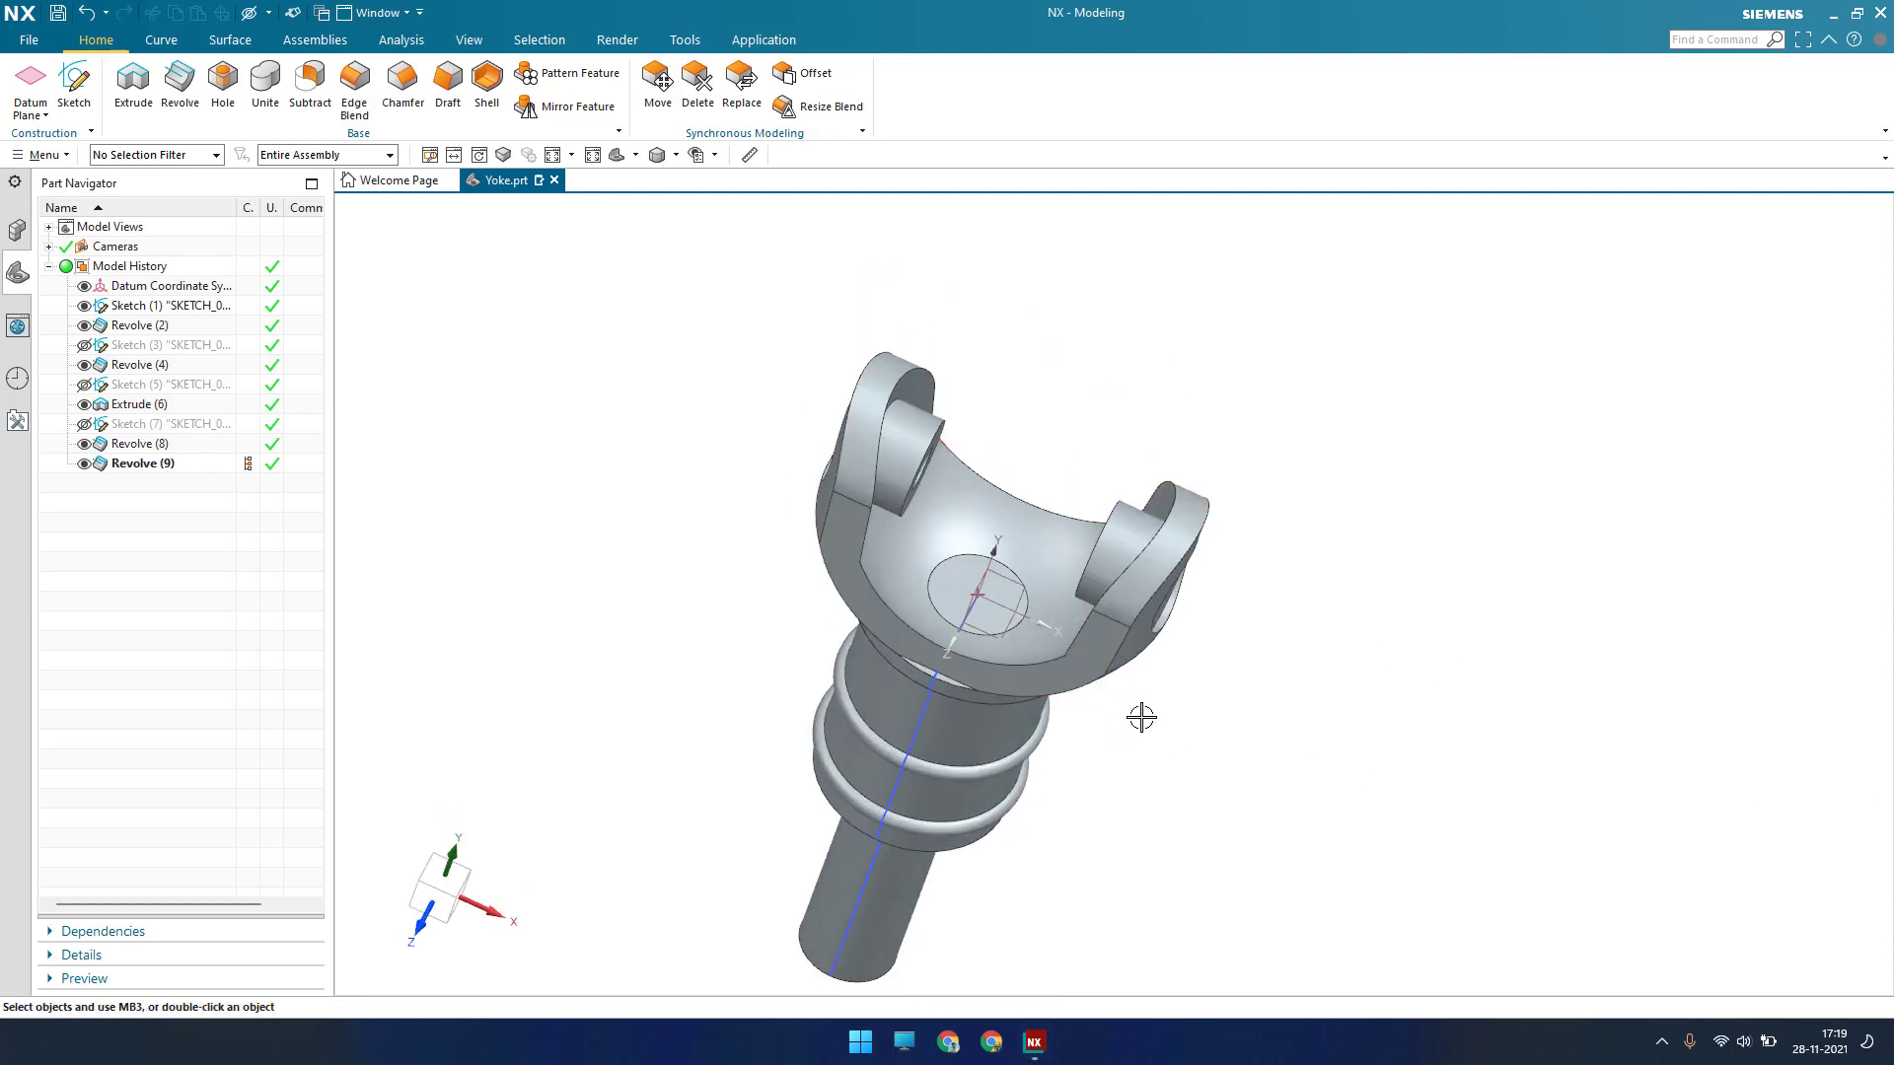
pyautogui.moveTo(1141, 718); pyautogui.dragTo(1290, 483, button='middle')
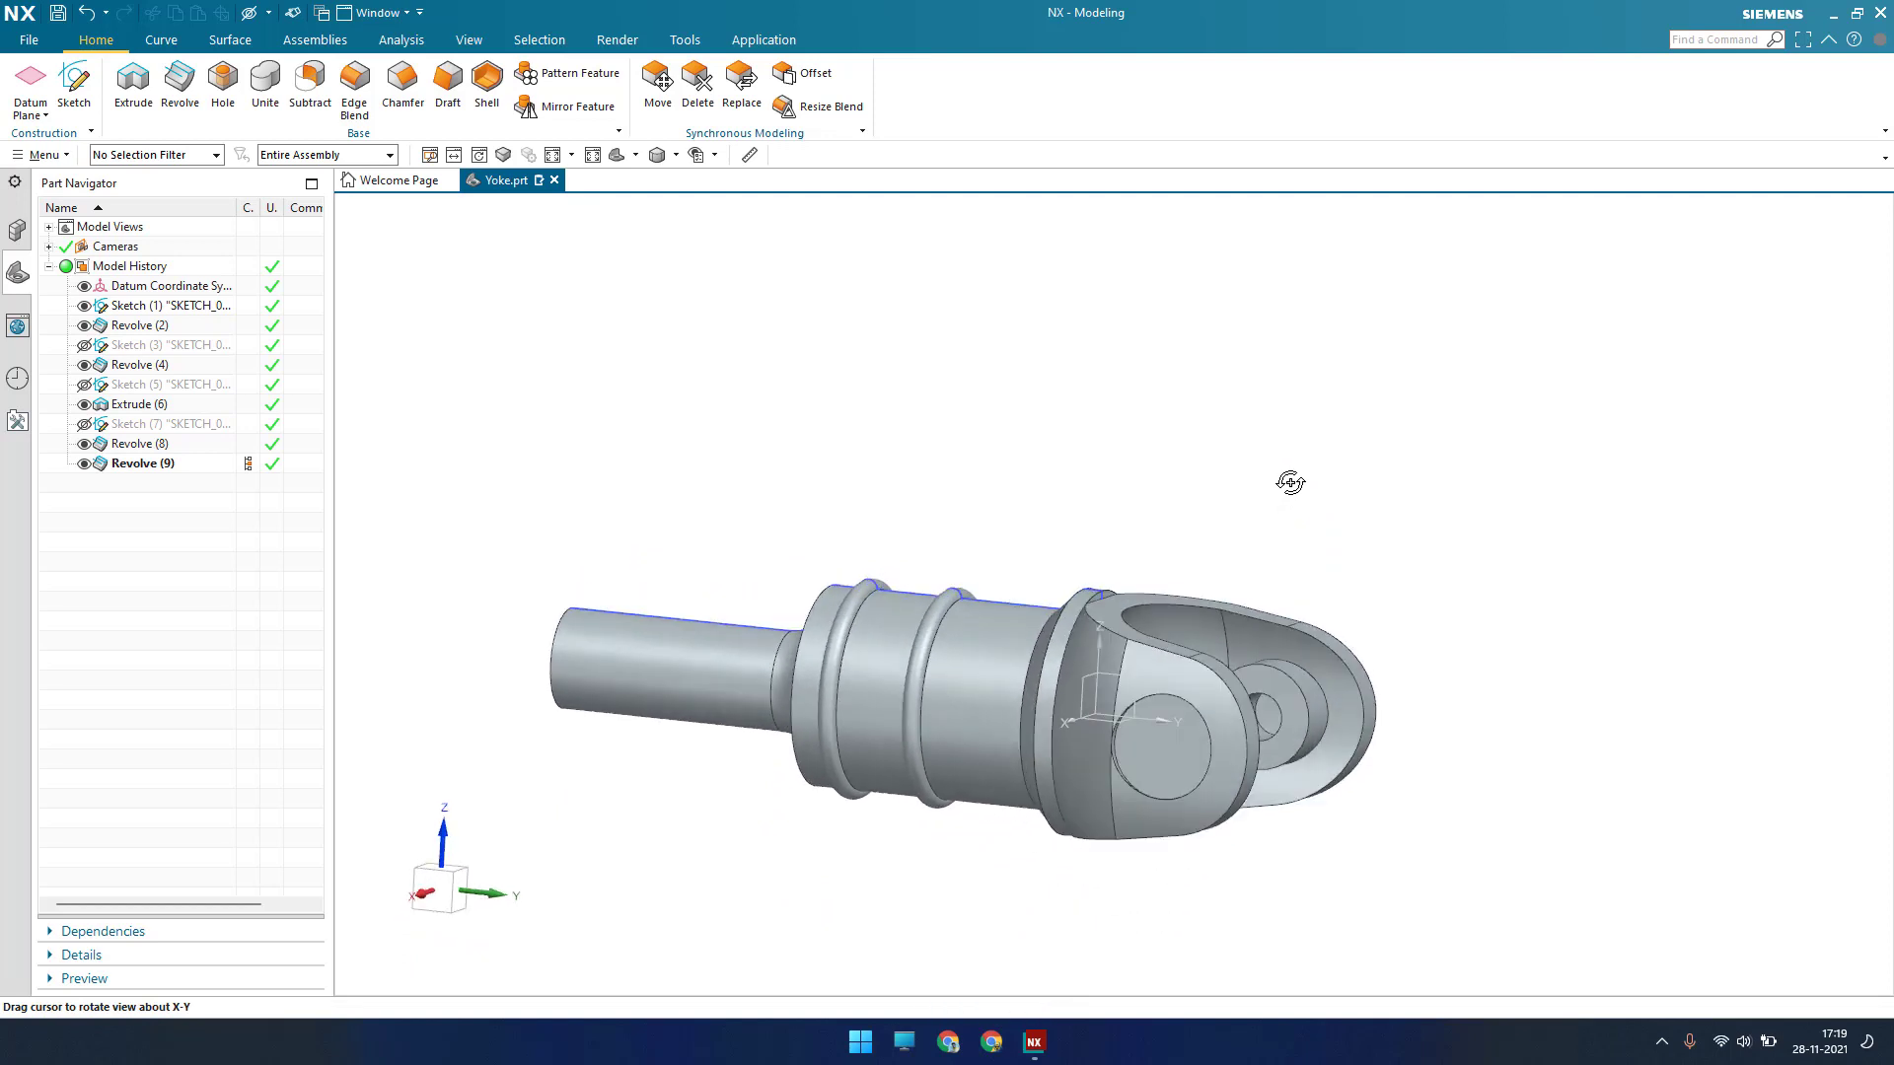